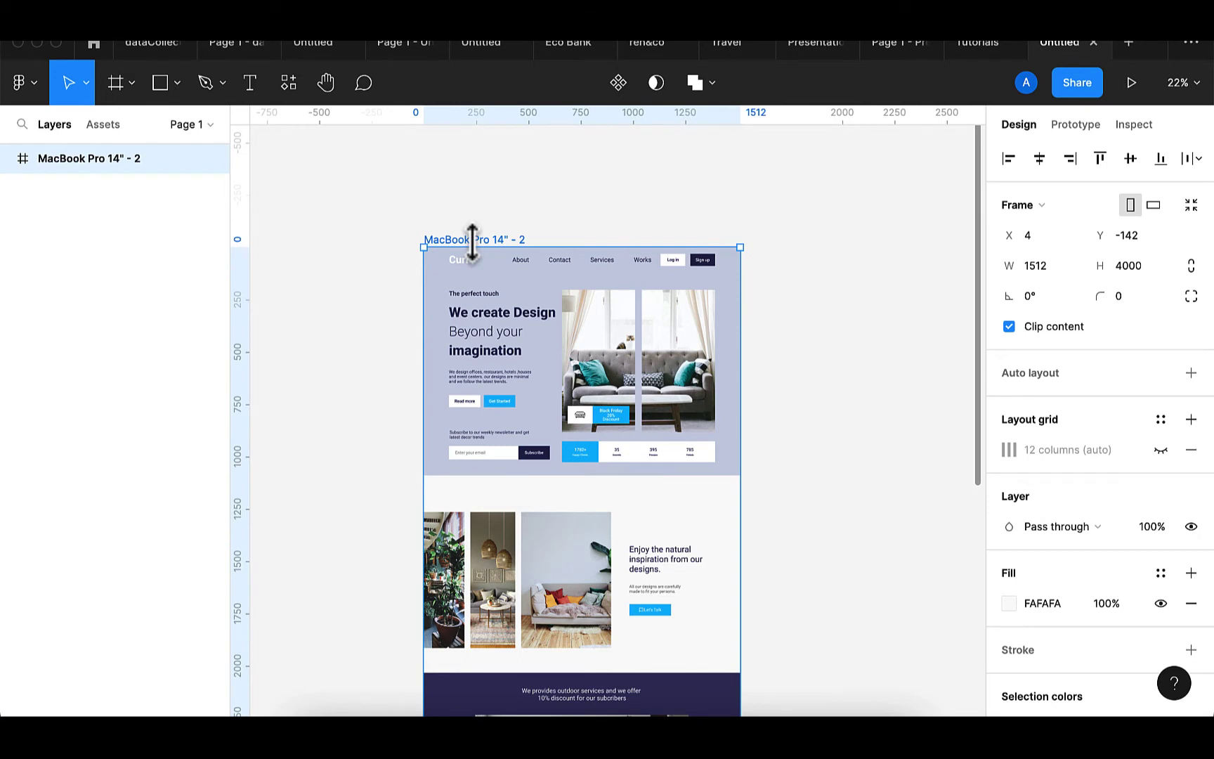
- Delete the existing website frame and add a new MacBook Pro 14" desktop frame, 1512 × 982
{"action": "key", "text": "Delete"}
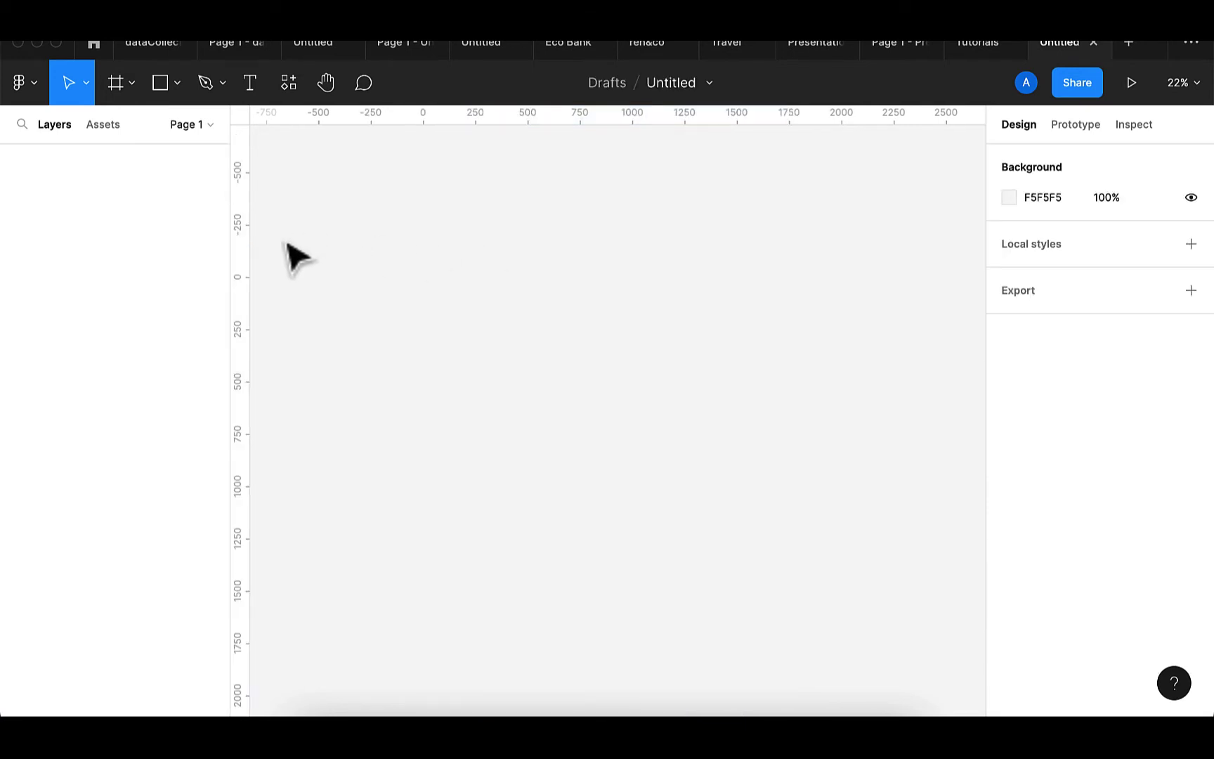
{"action": "left_click", "coordinate": [110, 81]}
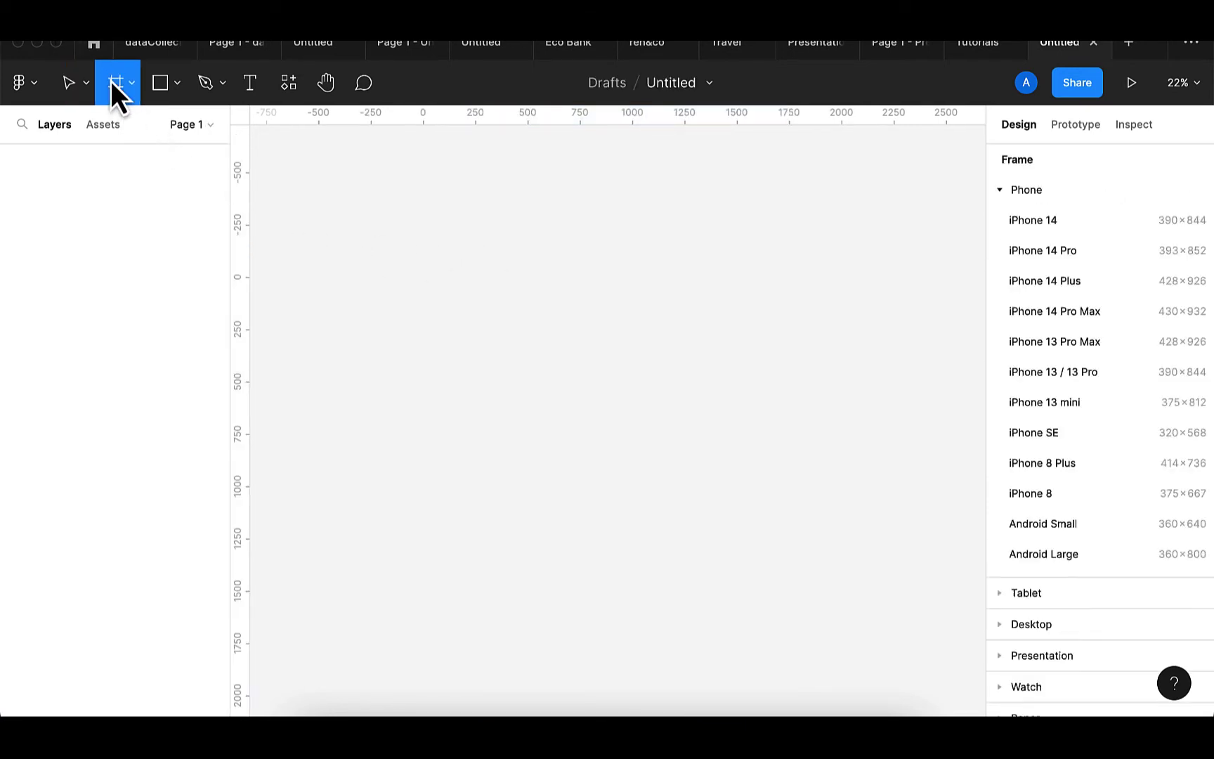
{"action": "left_click", "coordinate": [1002, 191]}
{"action": "left_click", "coordinate": [1003, 254]}
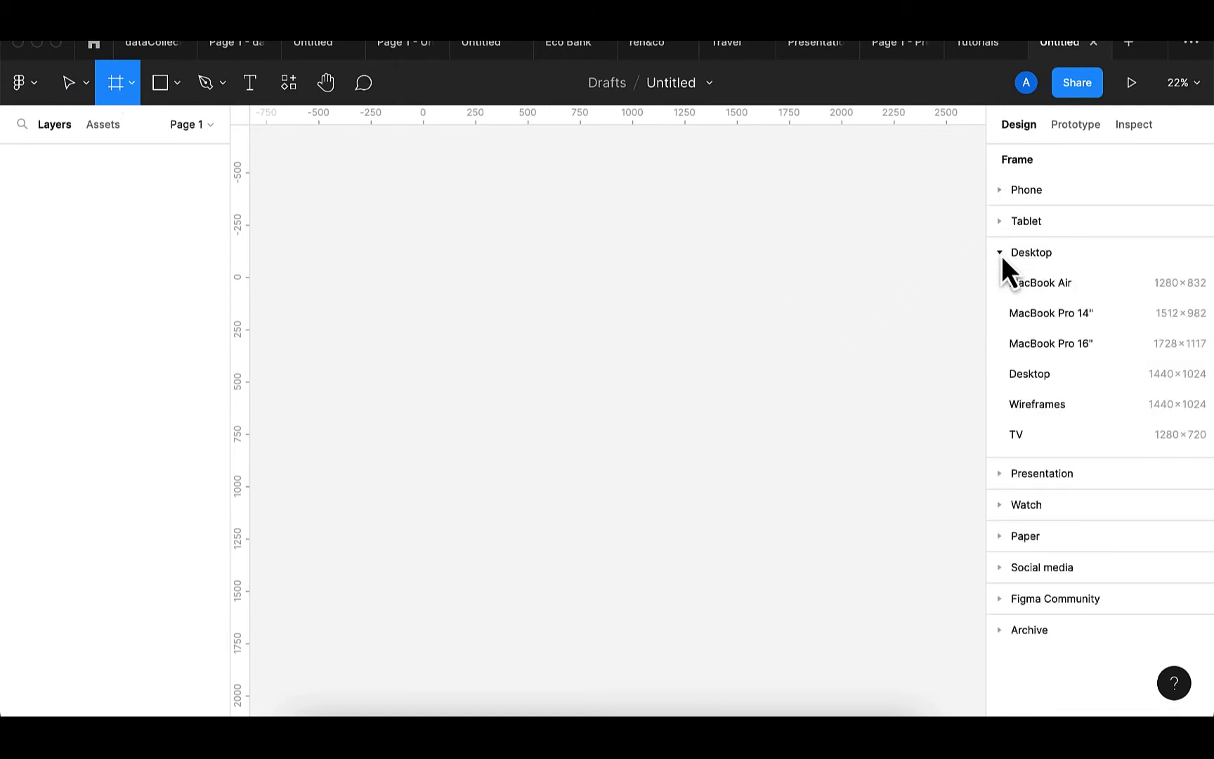
{"action": "left_click", "coordinate": [1078, 317]}
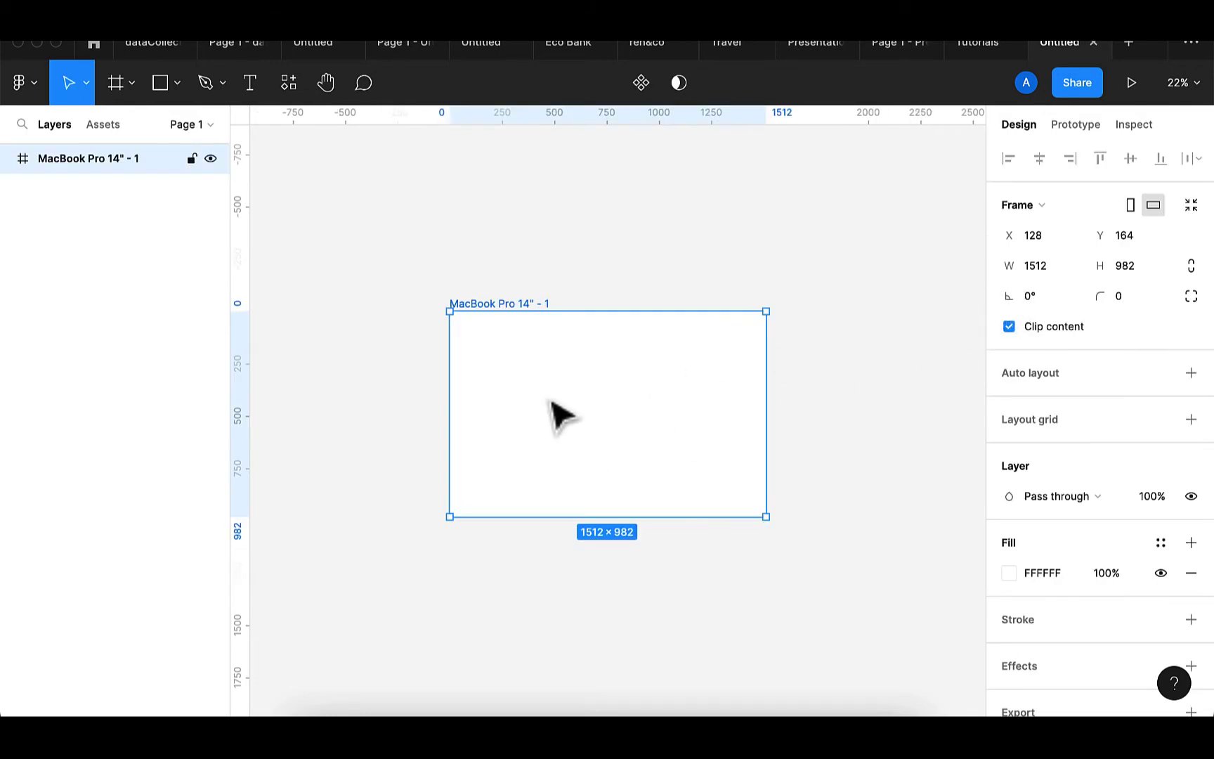
- Set the new frame's height to 4000
{"action": "left_click", "coordinate": [1152, 268]}
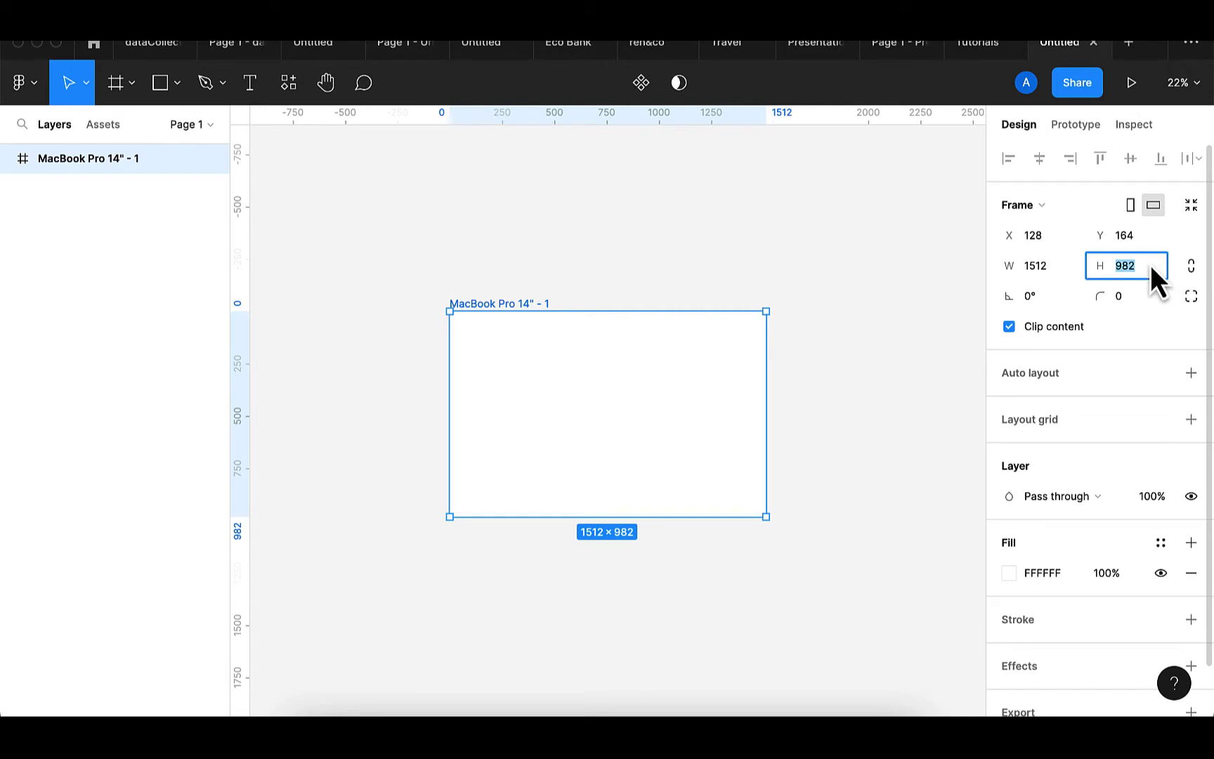
{"action": "key", "text": "BackSpace"}
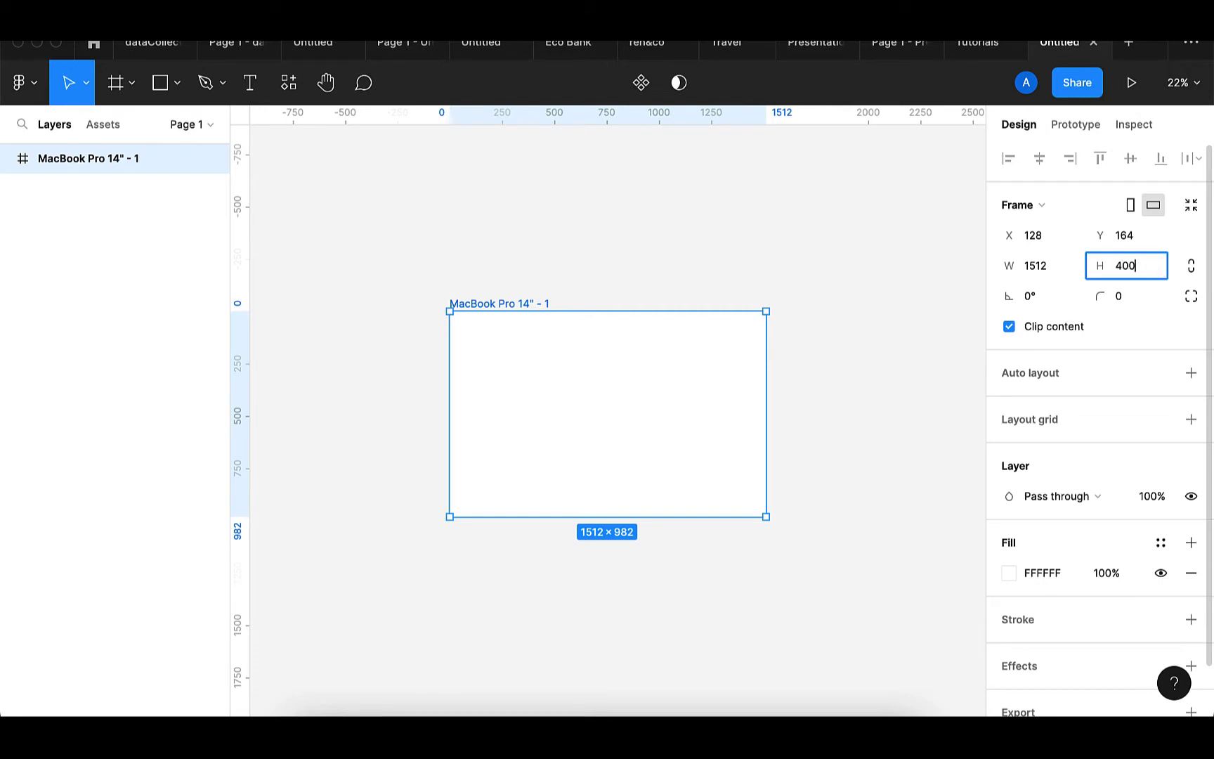
{"action": "key", "text": "Return"}
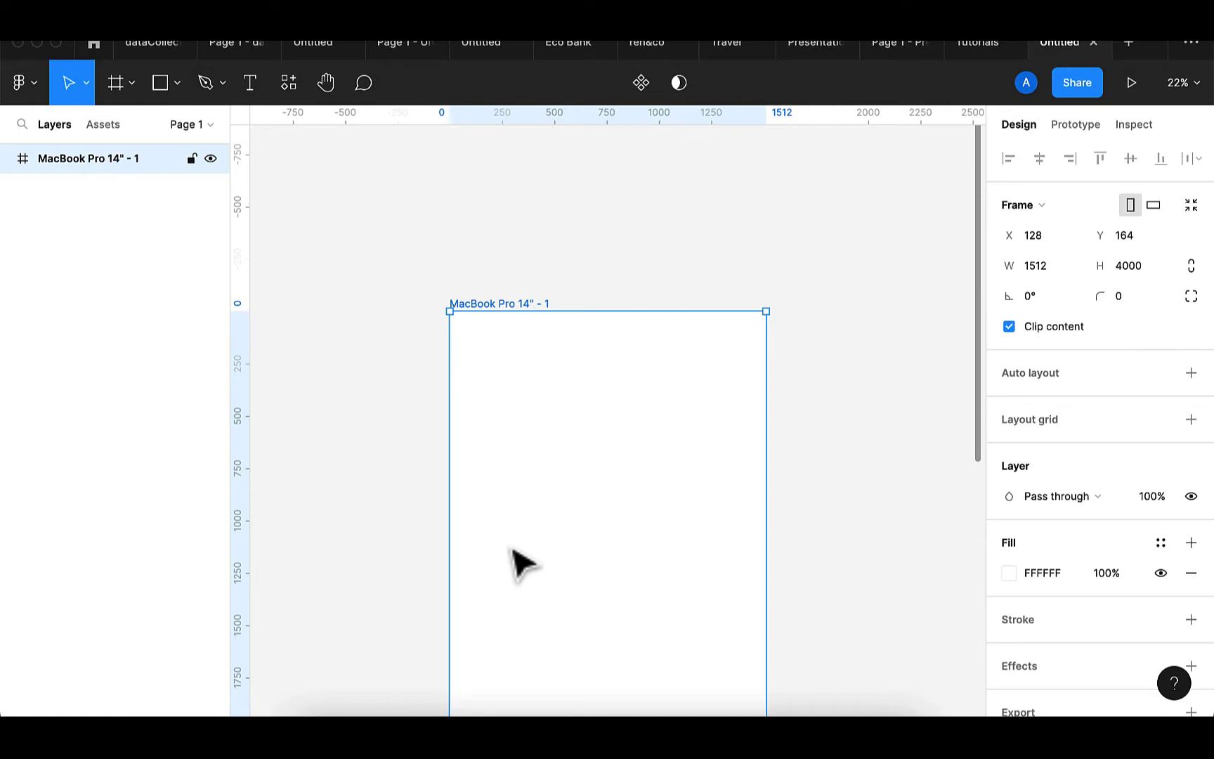
{"action": "scroll", "coordinate": [520, 562], "scroll_direction": "down", "scroll_amount": 3}
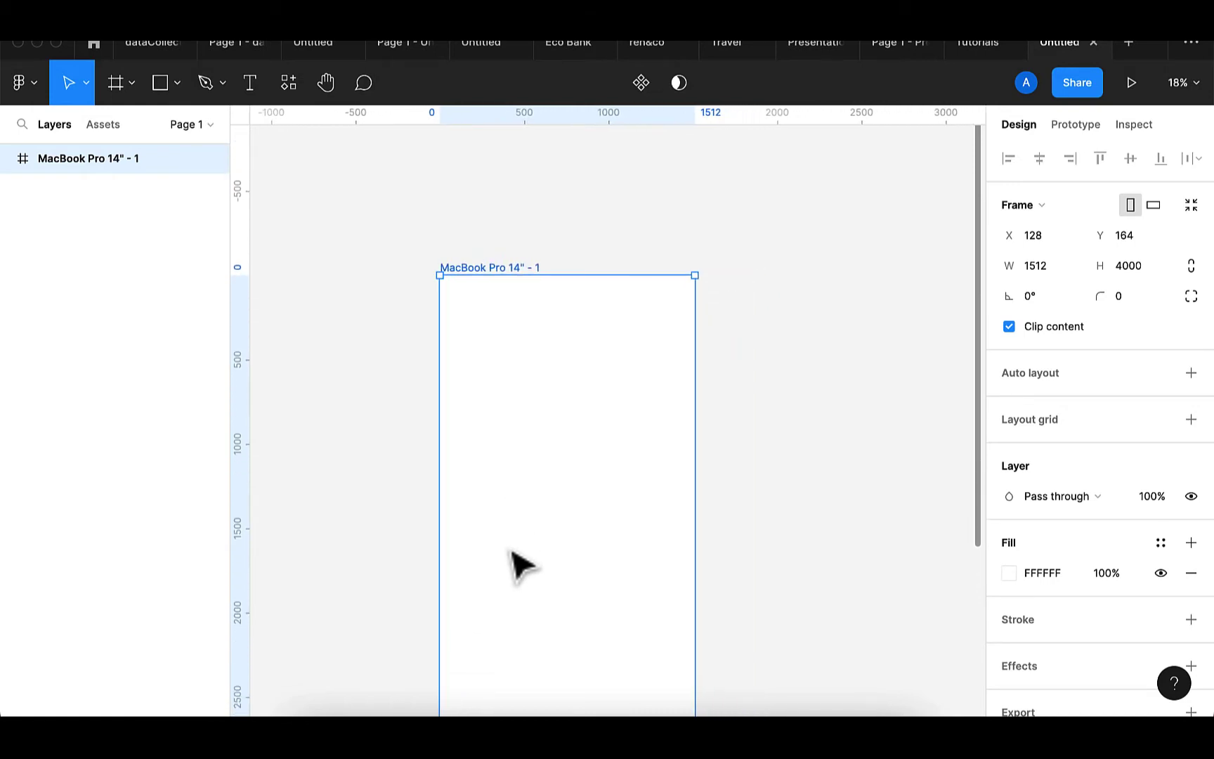
- Draw a rectangle in the frame and stretch it to cover the whole frame, 1512 × 4000
{"action": "left_click", "coordinate": [159, 88]}
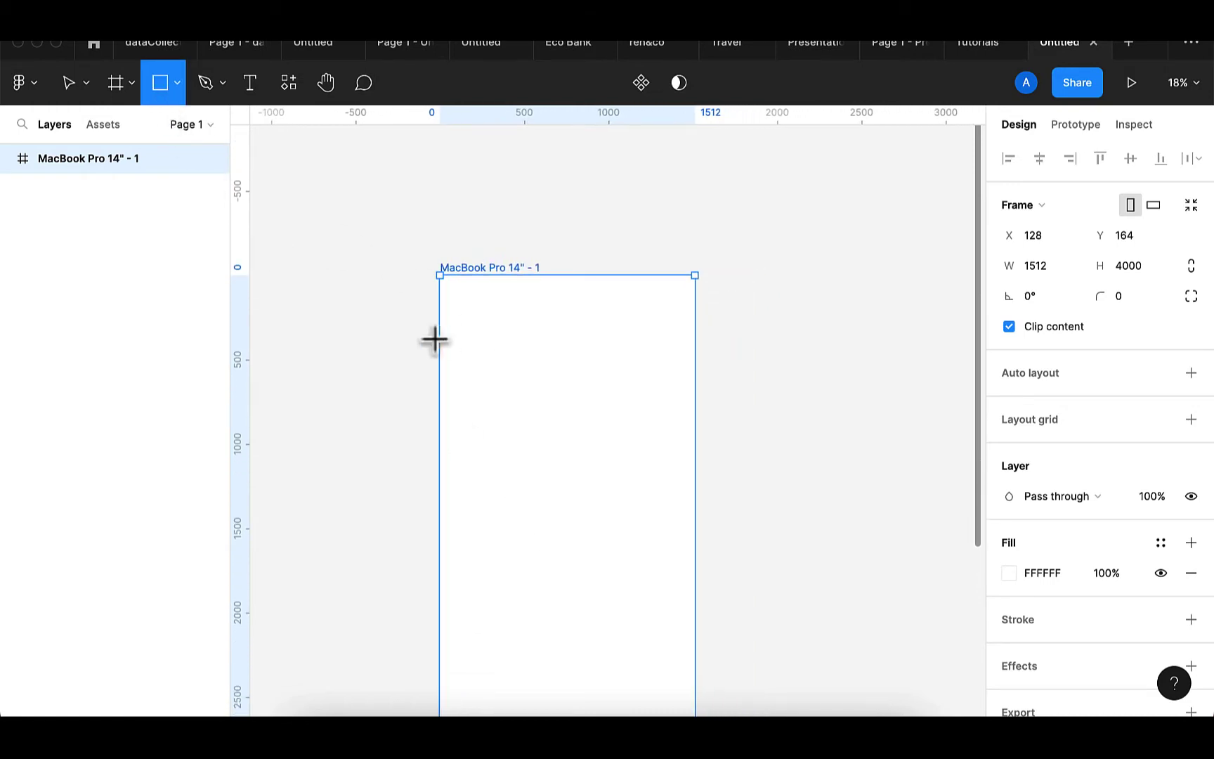
{"action": "left_click_drag", "start_coordinate": [475, 328], "coordinate": [694, 405]}
{"action": "left_click_drag", "start_coordinate": [473, 360], "coordinate": [433, 361]}
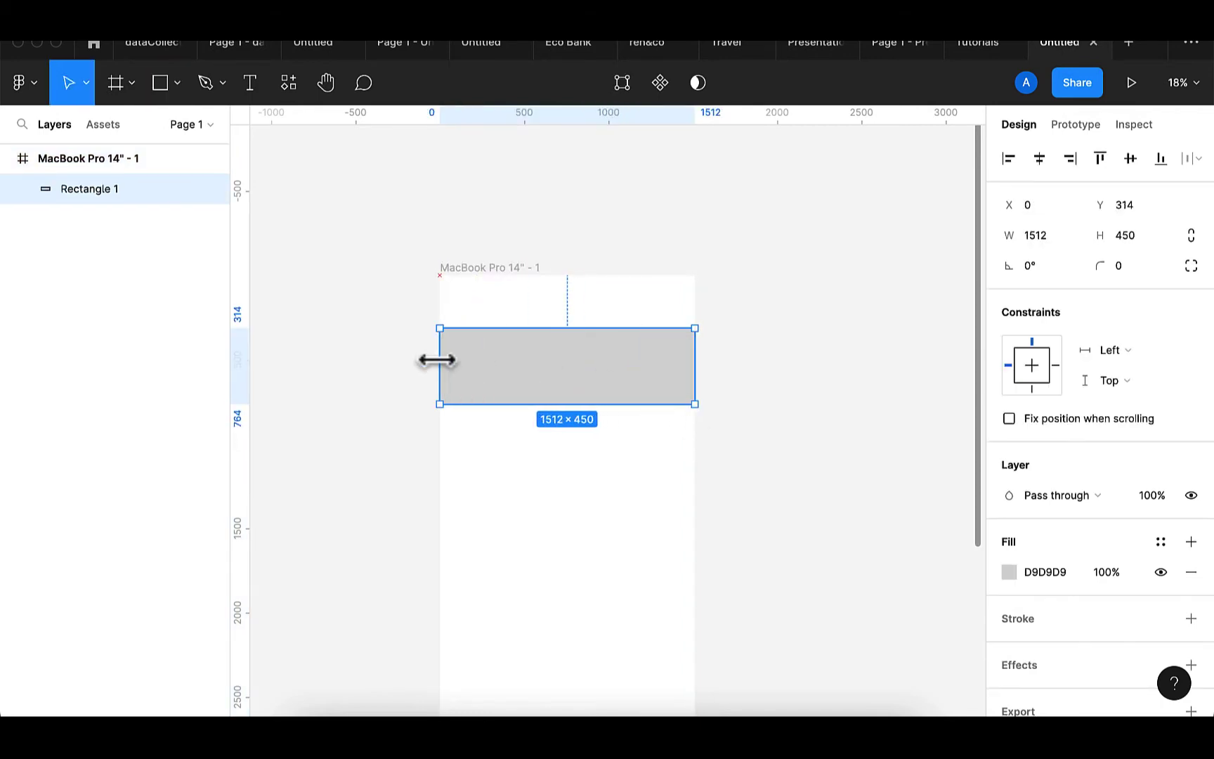
{"action": "left_click_drag", "start_coordinate": [520, 328], "coordinate": [517, 277]}
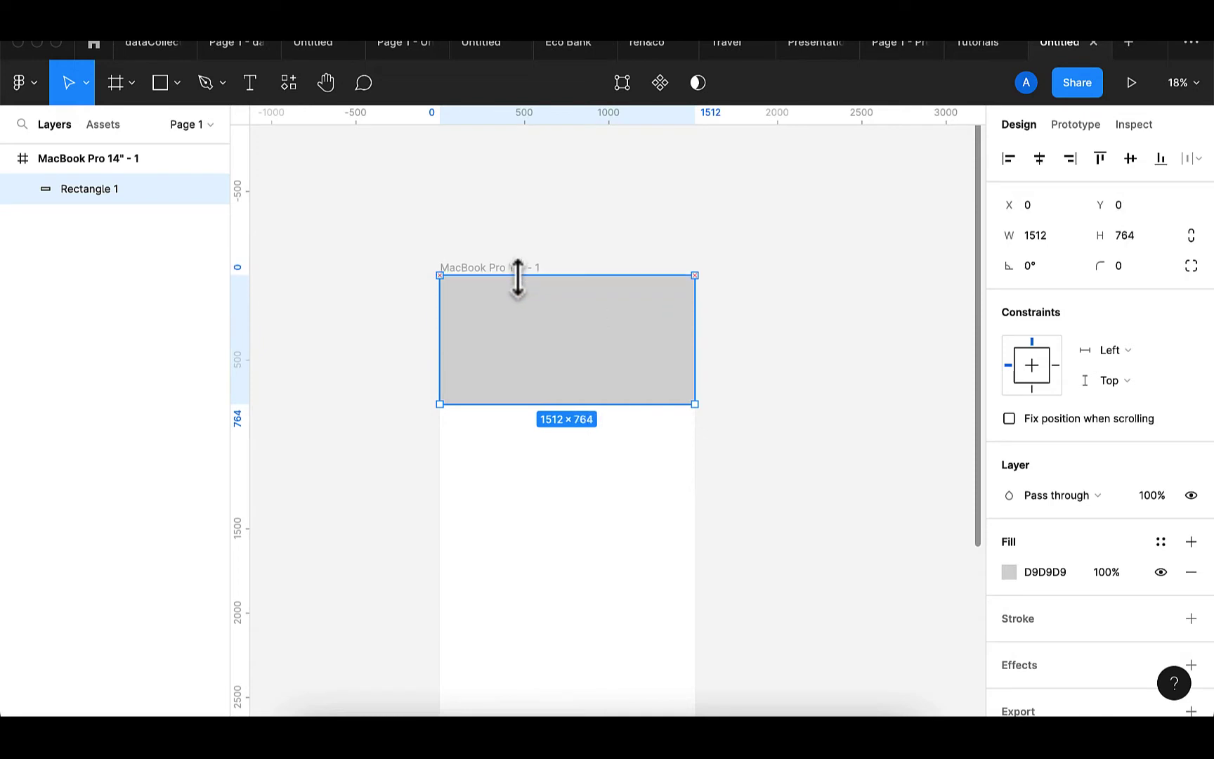
{"action": "scroll", "coordinate": [544, 485], "scroll_direction": "down", "scroll_amount": 5}
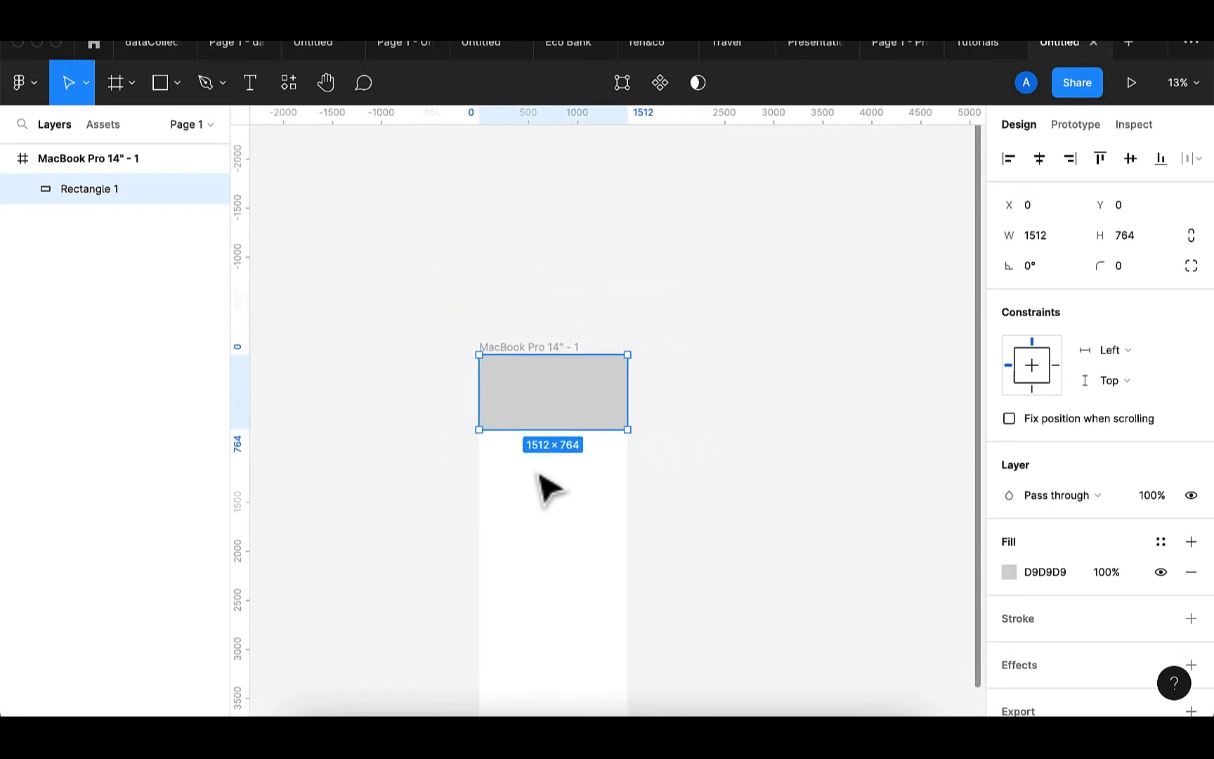
{"action": "left_click_drag", "start_coordinate": [542, 321], "coordinate": [549, 641]}
{"action": "scroll", "coordinate": [551, 502], "scroll_direction": "up", "scroll_amount": 2}
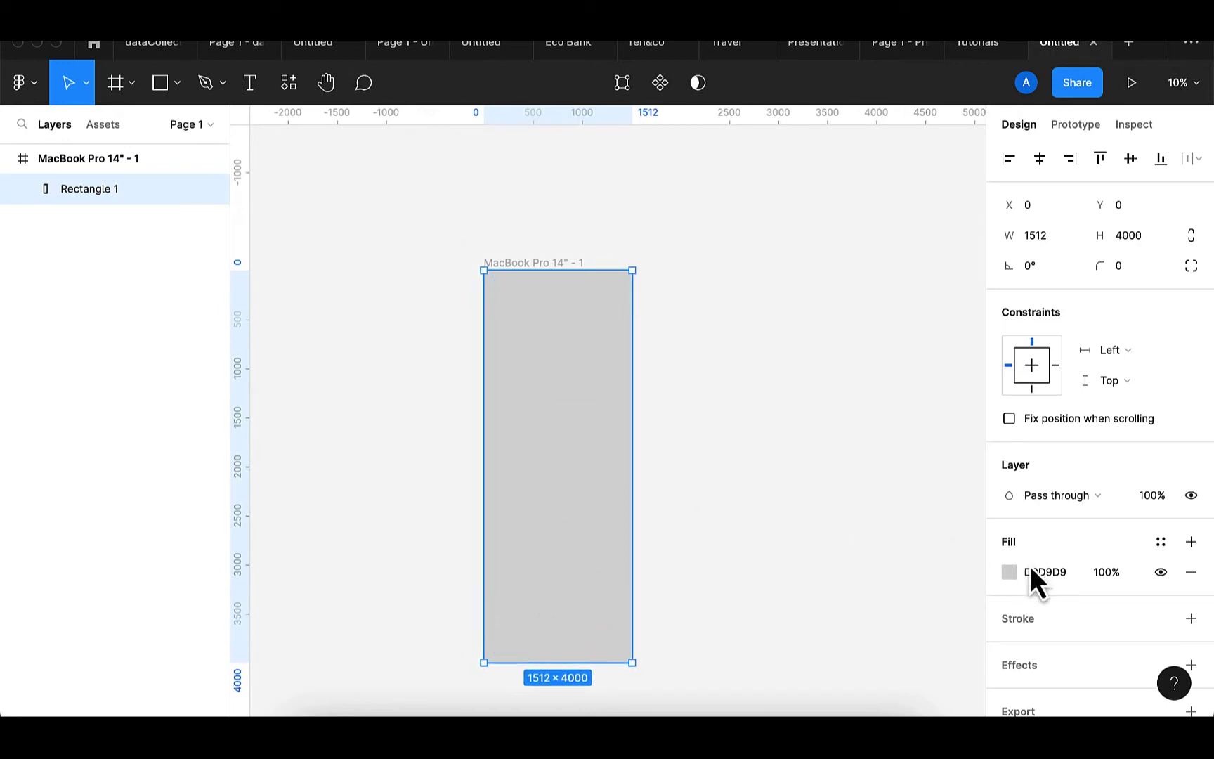
- Set the full-frame rectangle's fill to FAFAFA
{"action": "left_click", "coordinate": [1077, 570]}
{"action": "key", "text": "BackSpace"}
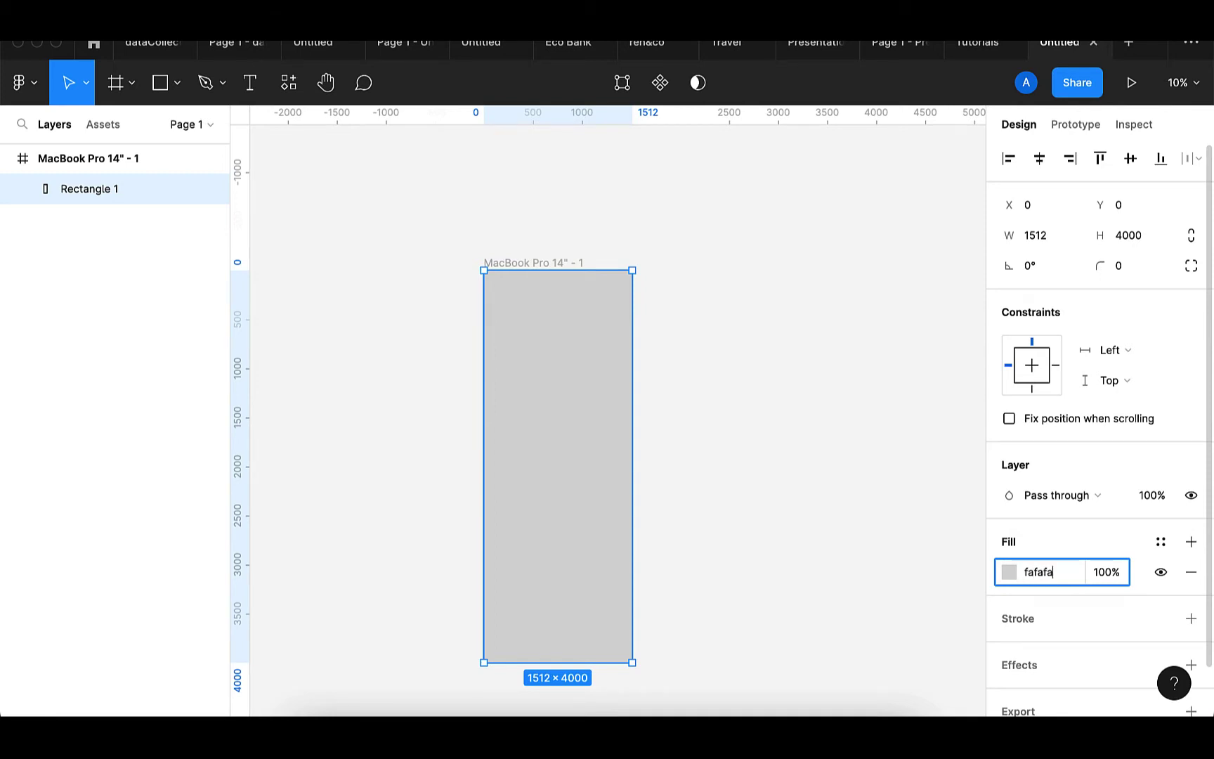
{"action": "type", "text": "fafafa"}
{"action": "key", "text": "Return"}
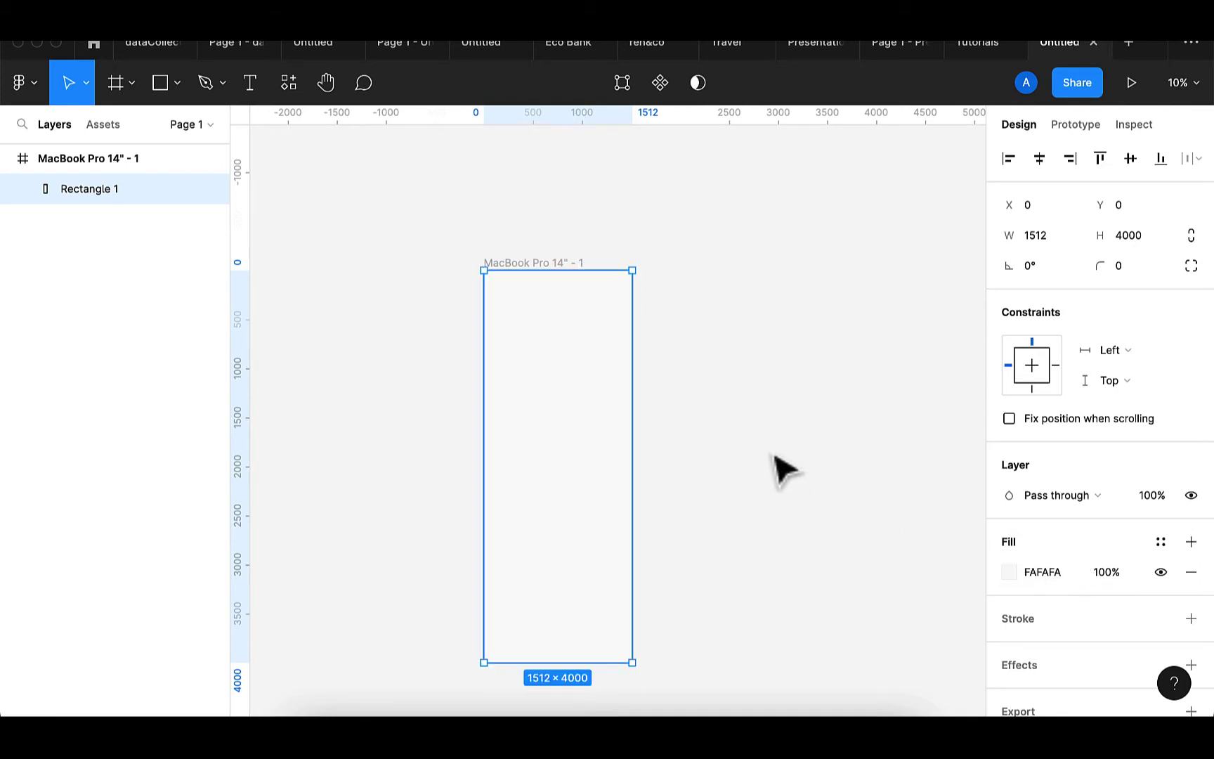
{"action": "scroll", "coordinate": [567, 391], "scroll_direction": "up", "scroll_amount": 3}
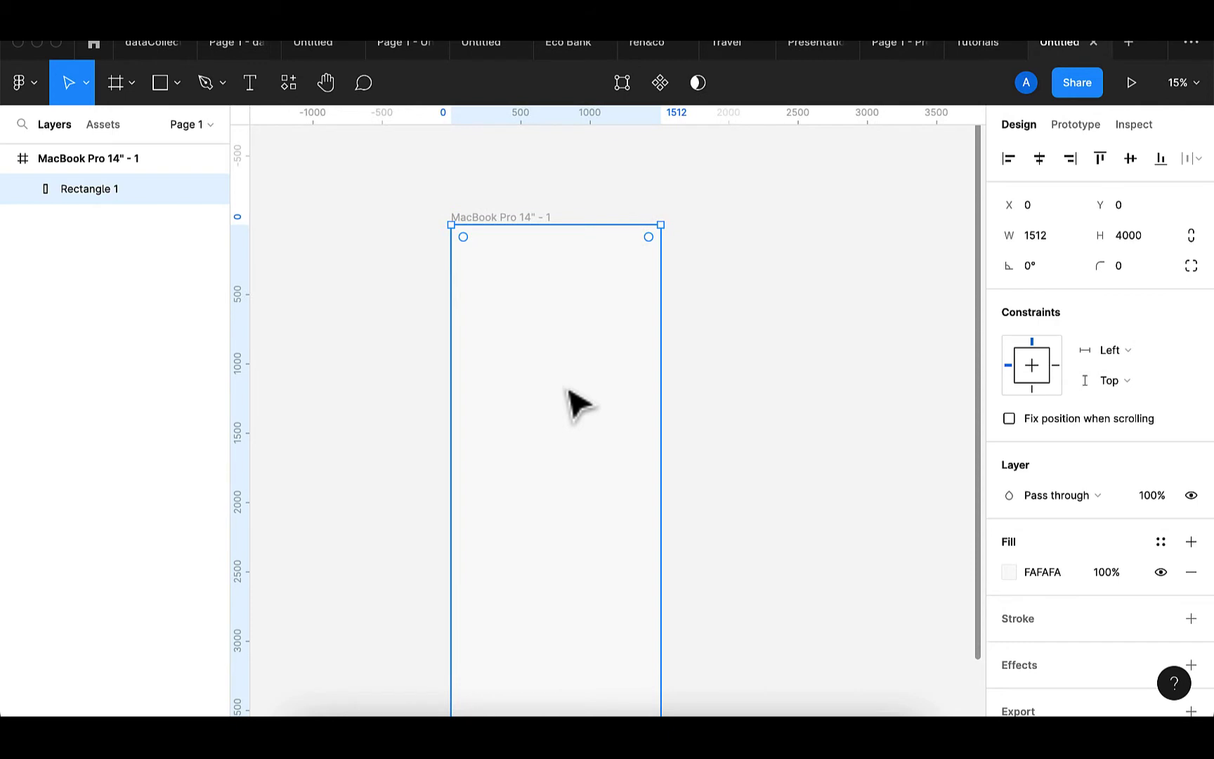
- Rename the full-frame rectangle's layer to "bg" and lock it
{"action": "double_click", "coordinate": [114, 190]}
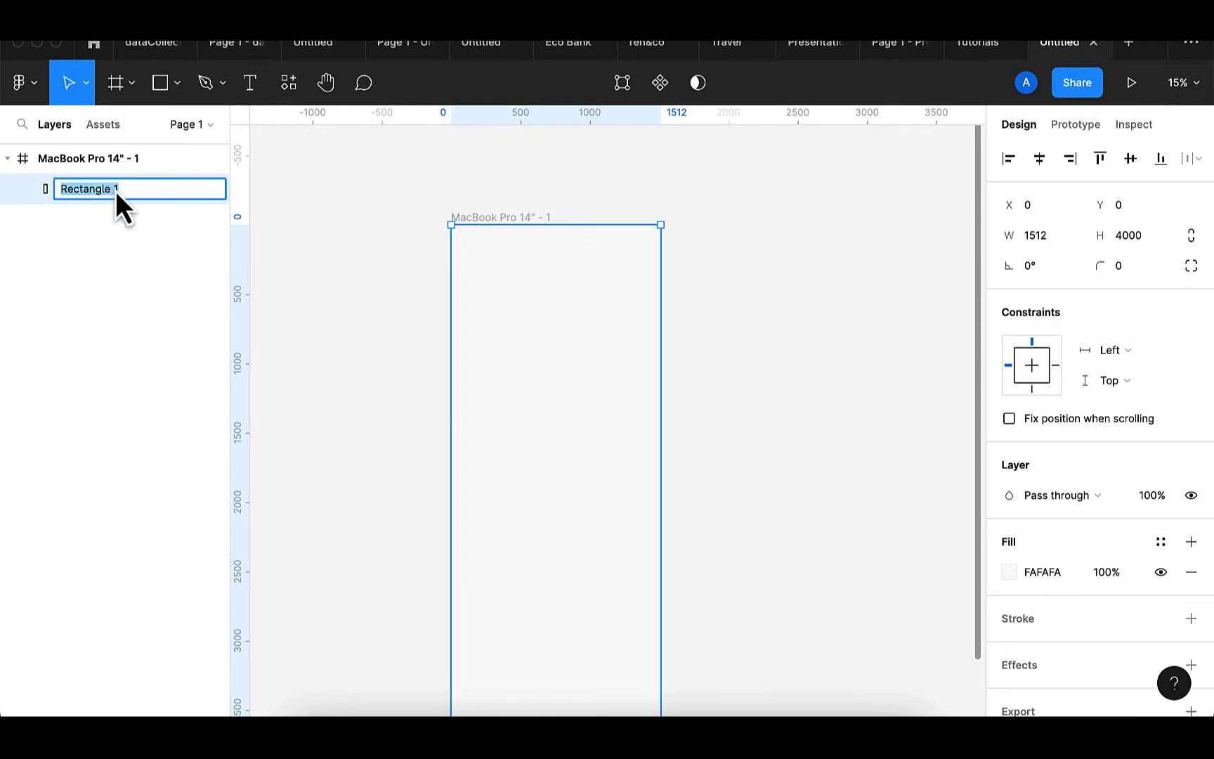
{"action": "key", "text": "BackSpace"}
{"action": "type", "text": "bg"}
{"action": "key", "text": "Return"}
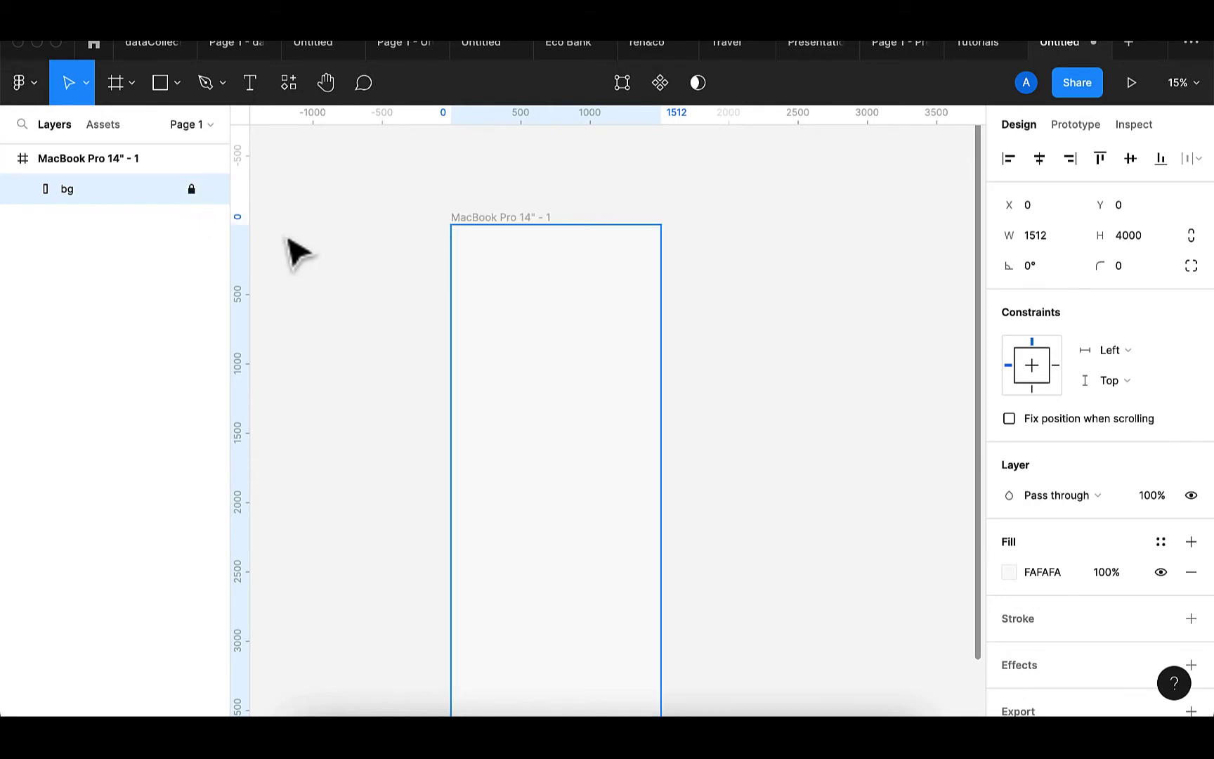
{"action": "left_click", "coordinate": [339, 257]}
{"action": "left_click", "coordinate": [505, 226]}
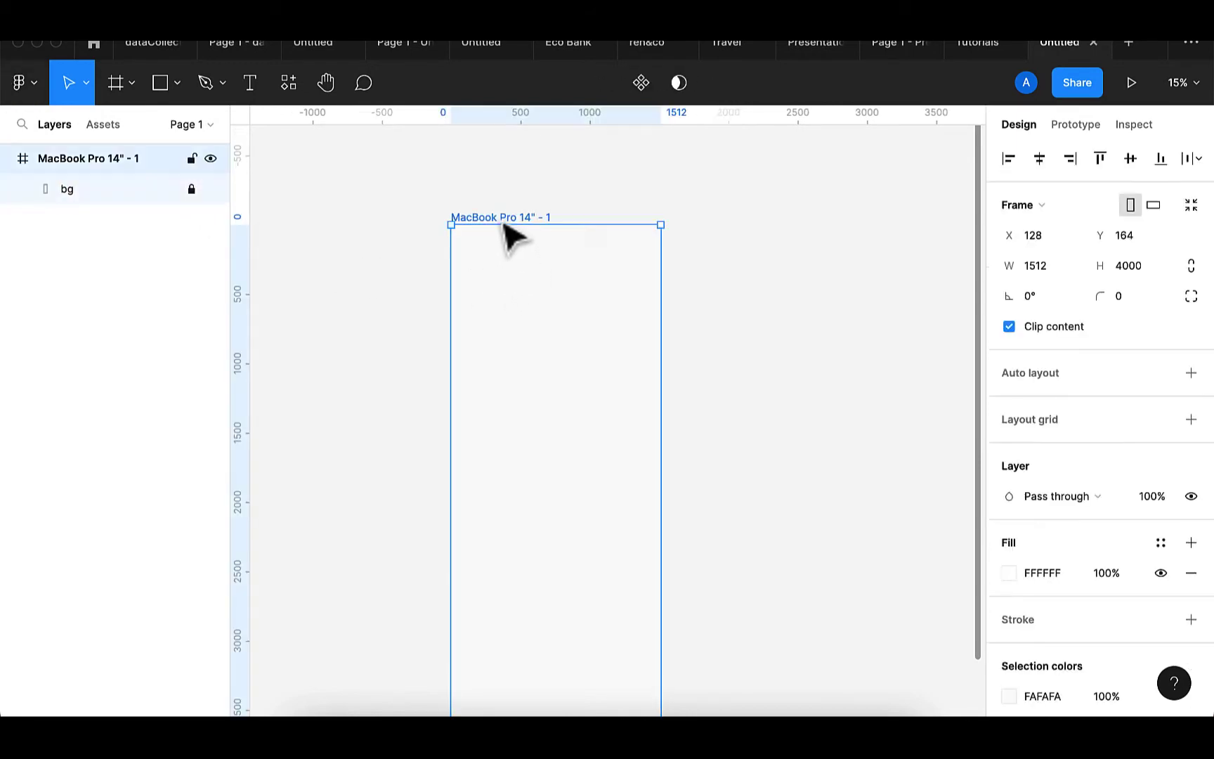
- Draw a full-width rectangle about 1512 × 1252 starting at the frame's top edge for the hero section
{"action": "left_click", "coordinate": [154, 86]}
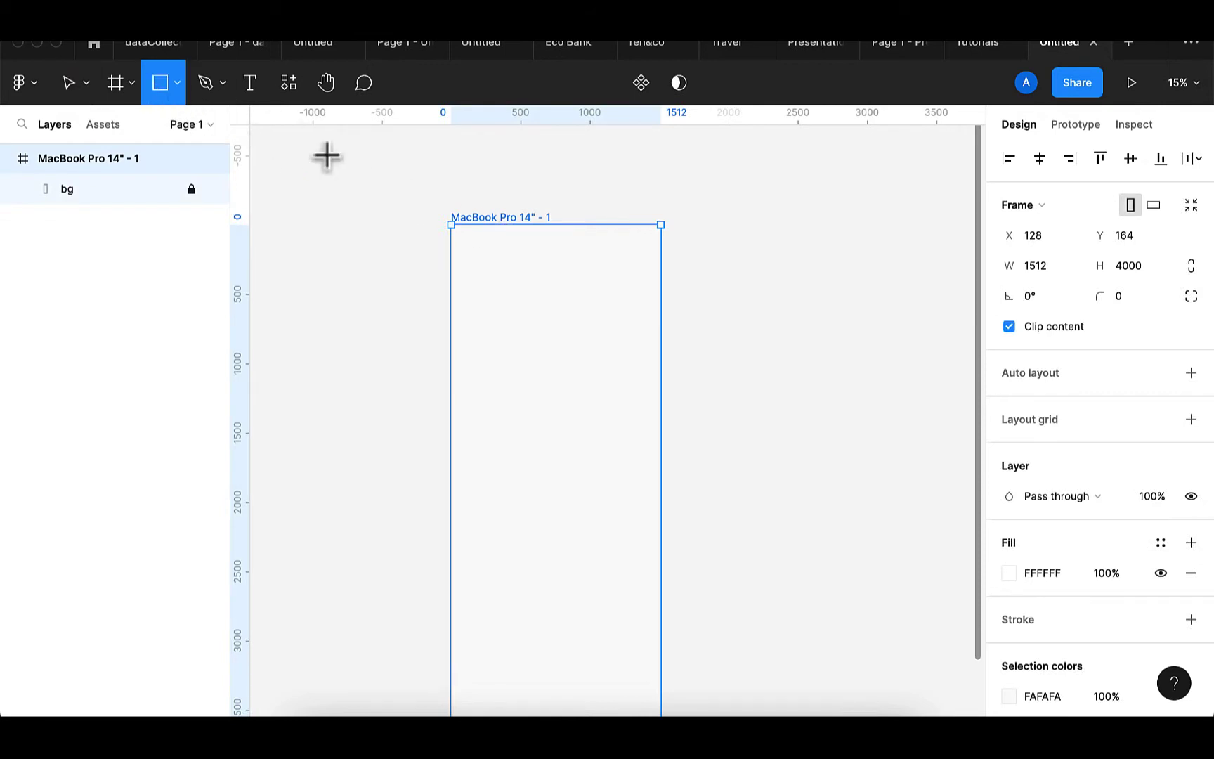
{"action": "mouse_move", "coordinate": [472, 252]}
{"action": "left_mouse_down"}
{"action": "mouse_move", "coordinate": [632, 292]}
{"action": "mouse_move", "coordinate": [664, 286]}
{"action": "mouse_move", "coordinate": [594, 226]}
{"action": "left_mouse_up"}
{"action": "scroll", "coordinate": [664, 281], "scroll_direction": "up", "scroll_amount": 3}
{"action": "left_click_drag", "start_coordinate": [361, 211], "coordinate": [384, 472]}
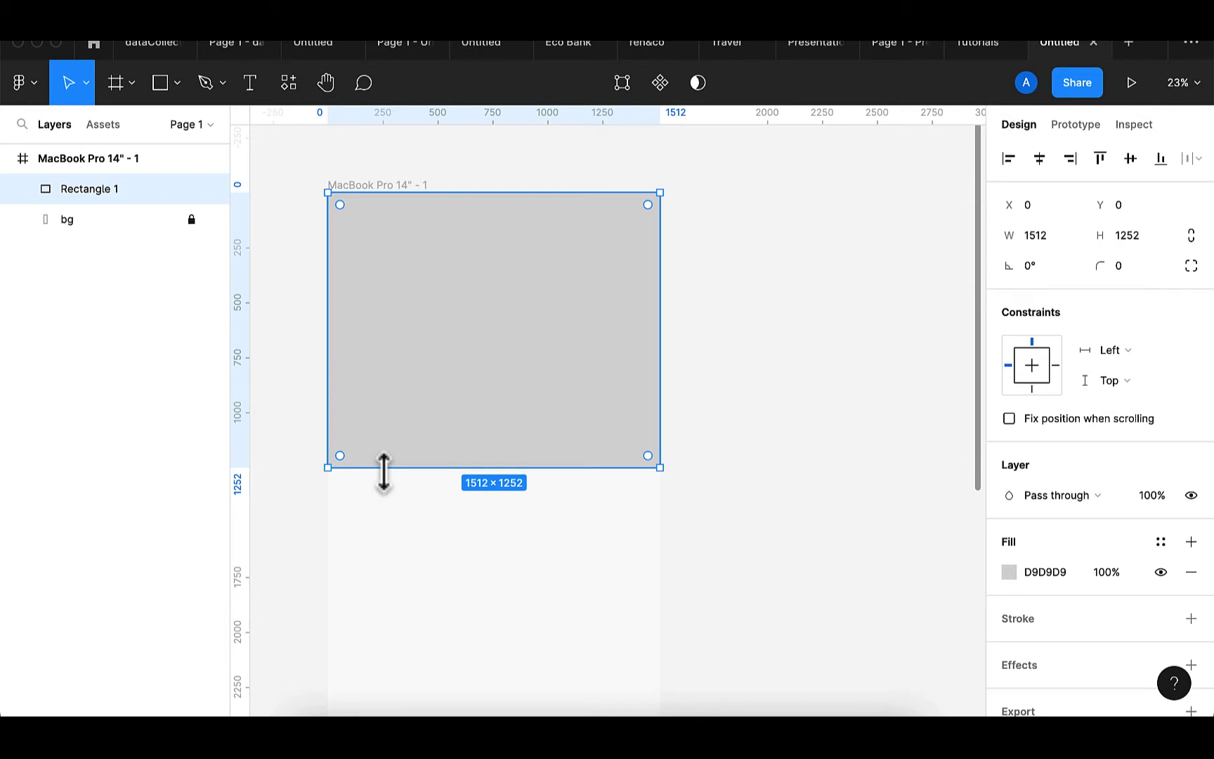
- Set the hero rectangle's fill to CBD2E4 and lock its layer
{"action": "left_click", "coordinate": [1072, 575]}
{"action": "key", "text": "BackSpace"}
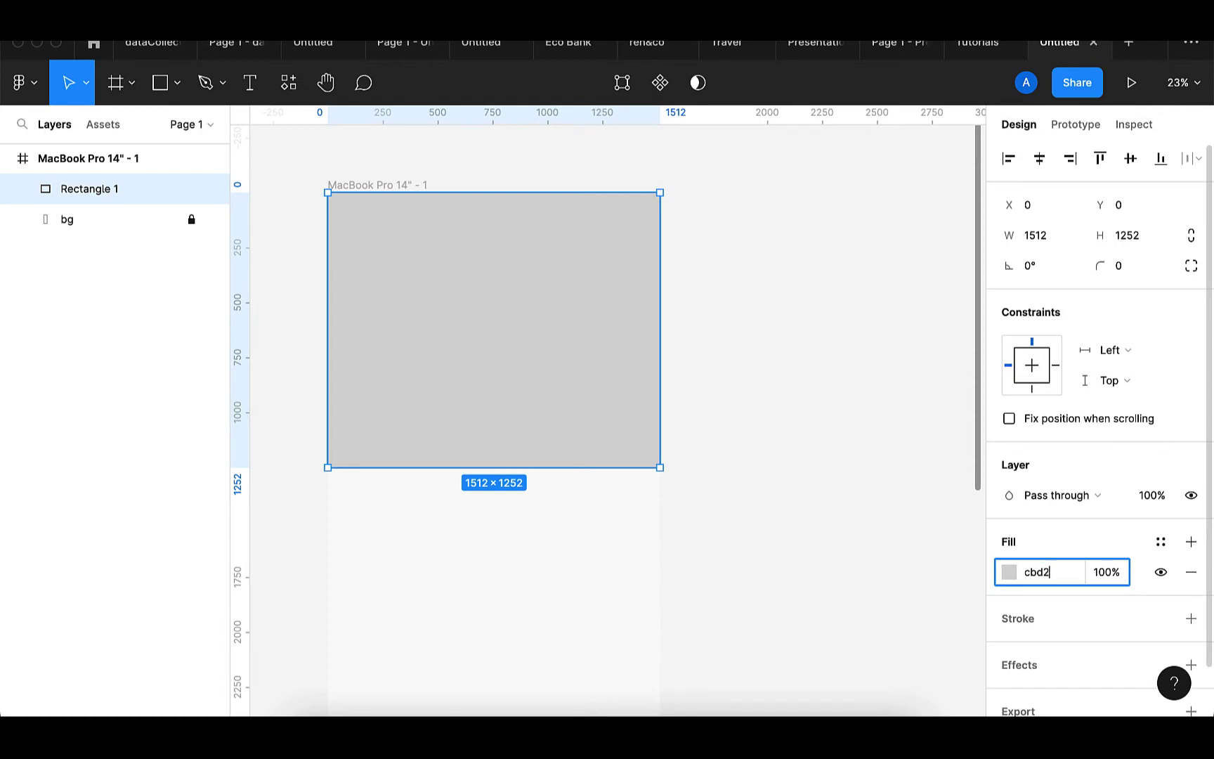
{"action": "key", "text": "Return"}
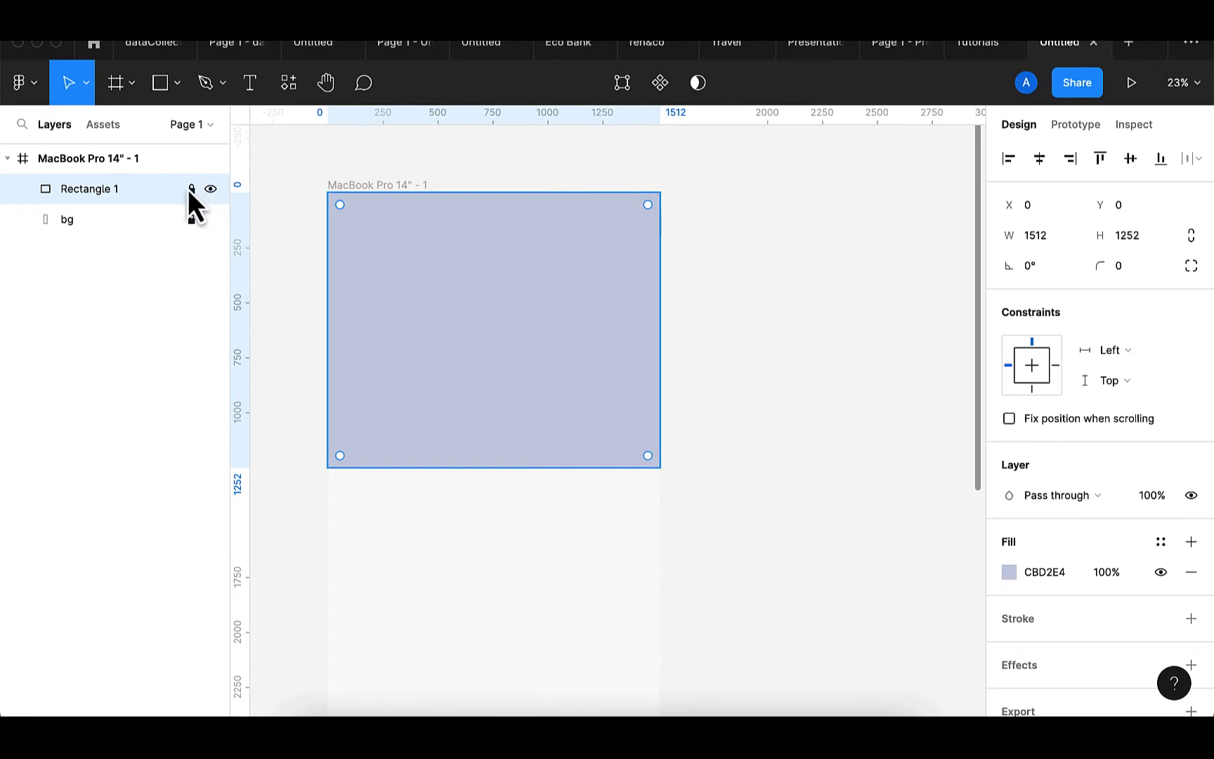
- Rename the hero rectangle's layer to "hero bg"
{"action": "double_click", "coordinate": [133, 189]}
{"action": "key", "text": "BackSpace"}
{"action": "type", "text": "hero b"}
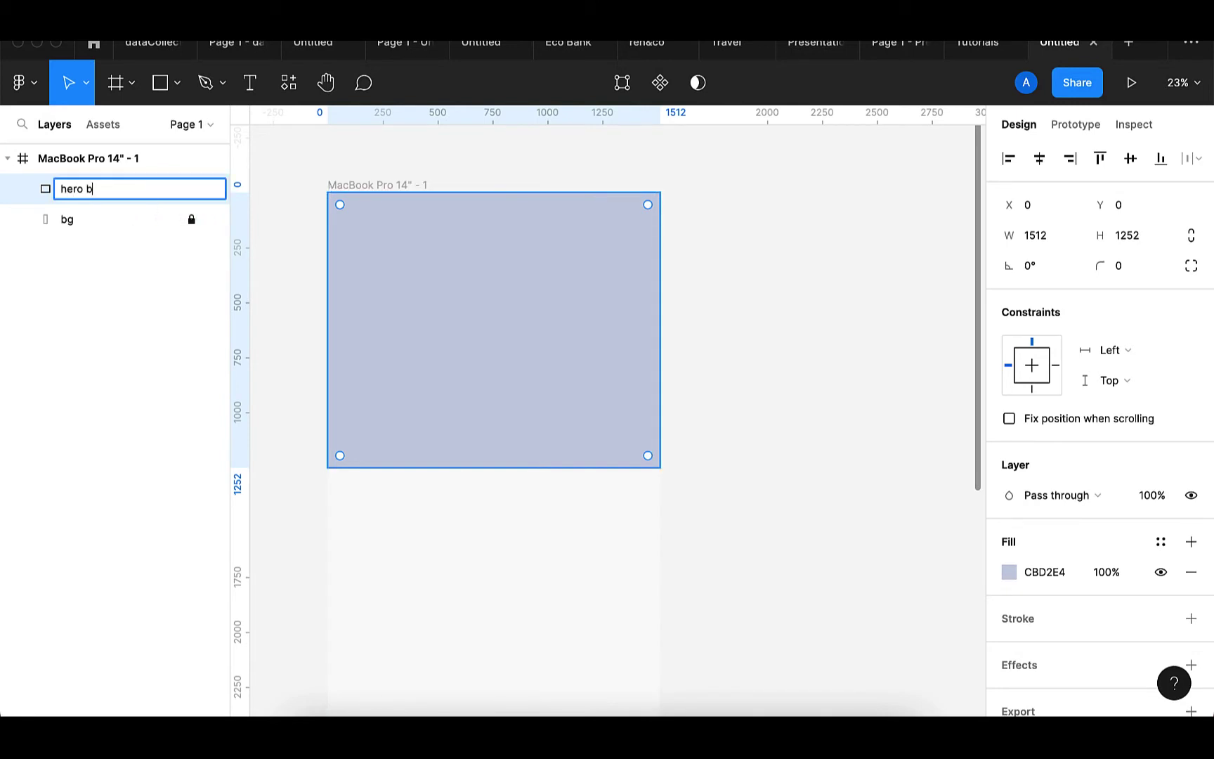
{"action": "type", "text": "g"}
{"action": "key", "text": "Return"}
{"action": "left_click", "coordinate": [474, 179]}
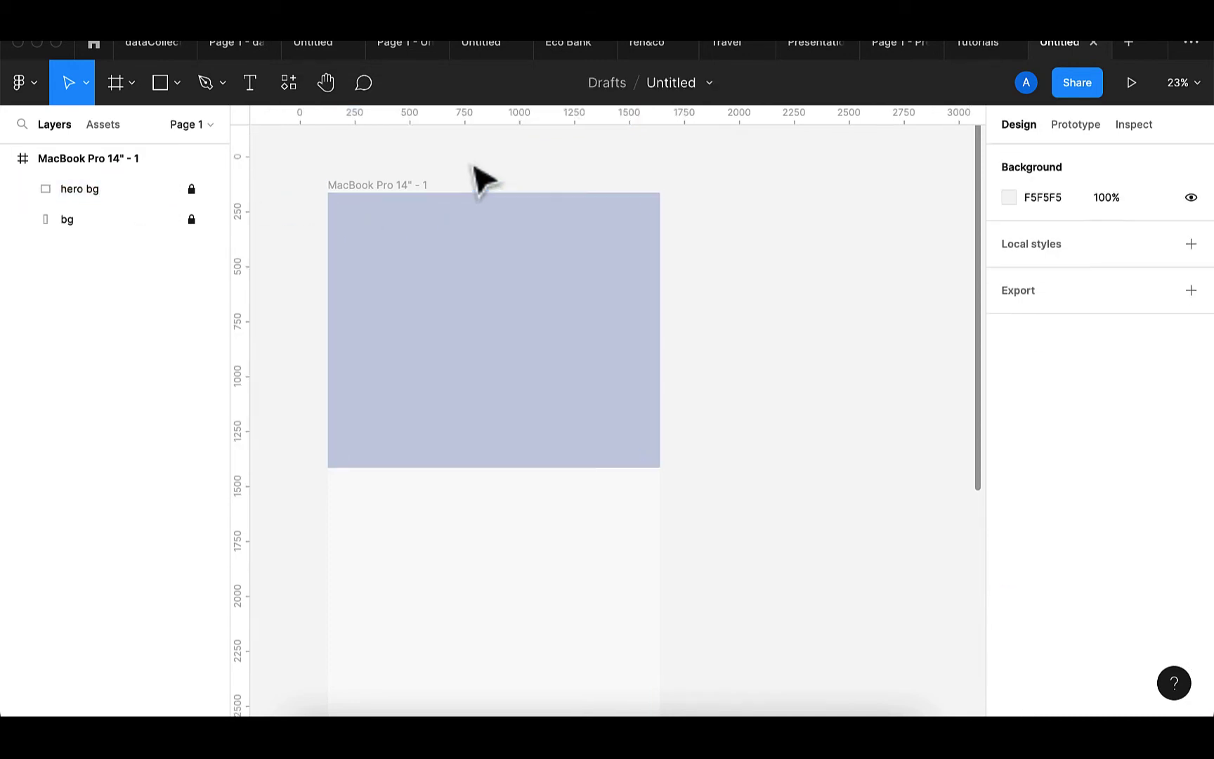
- Draw a full-width header rectangle about 1512 × 114 along the frame's top edge and lock its layer
{"action": "scroll", "coordinate": [434, 325], "scroll_direction": "up", "scroll_amount": 3}
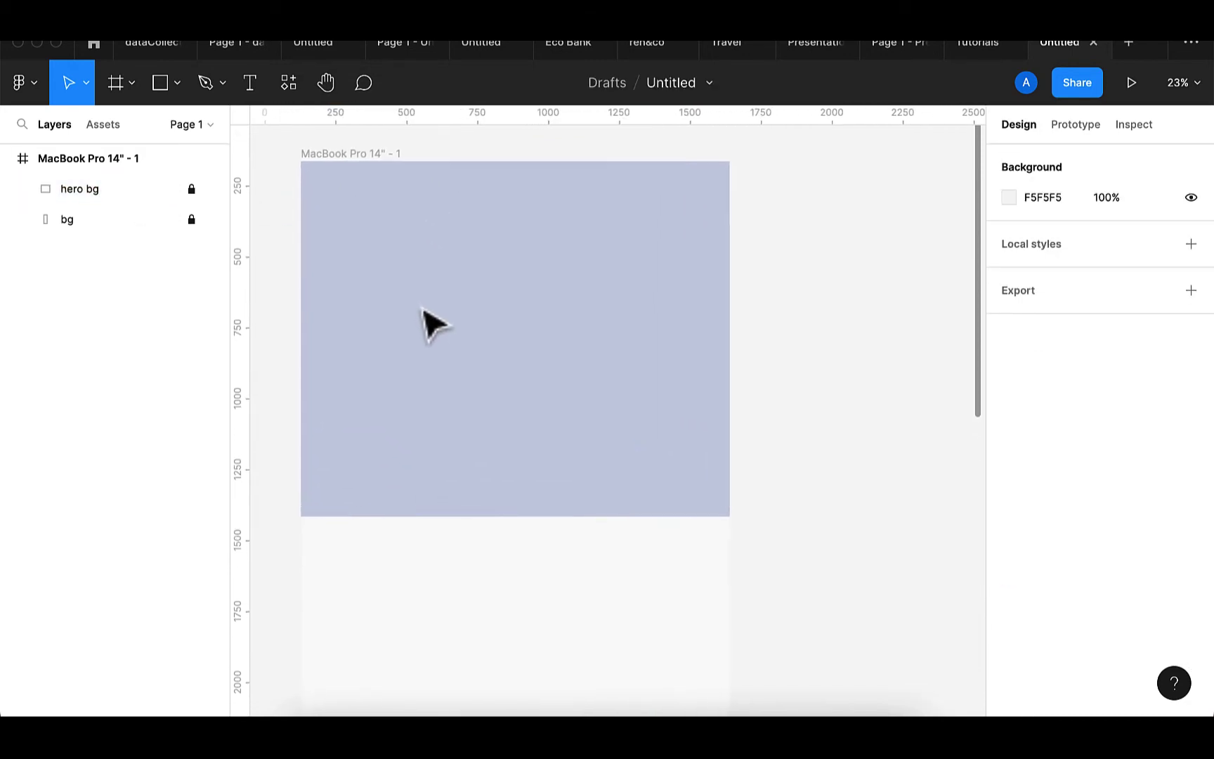
{"action": "scroll", "coordinate": [423, 309], "scroll_direction": "up", "scroll_amount": 2}
{"action": "scroll", "coordinate": [423, 309], "scroll_direction": "left", "scroll_amount": 2}
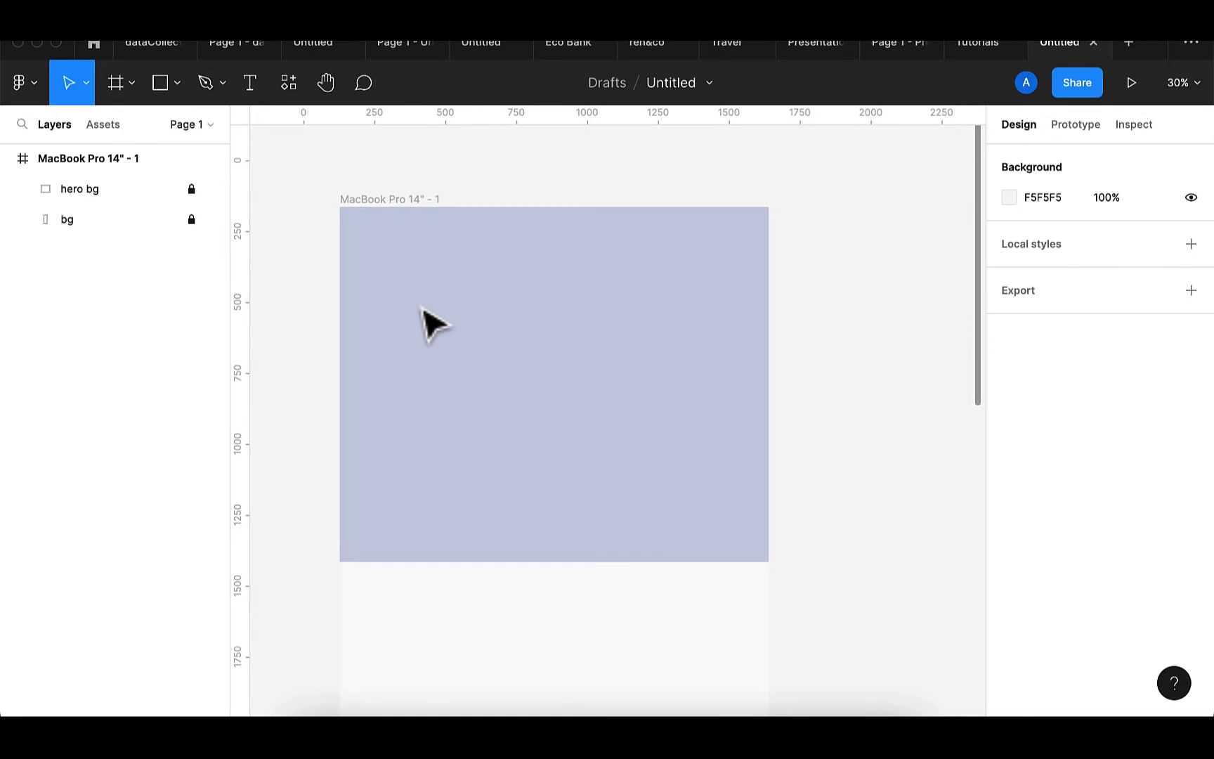
{"action": "left_click", "coordinate": [176, 83]}
{"action": "left_click", "coordinate": [131, 193]}
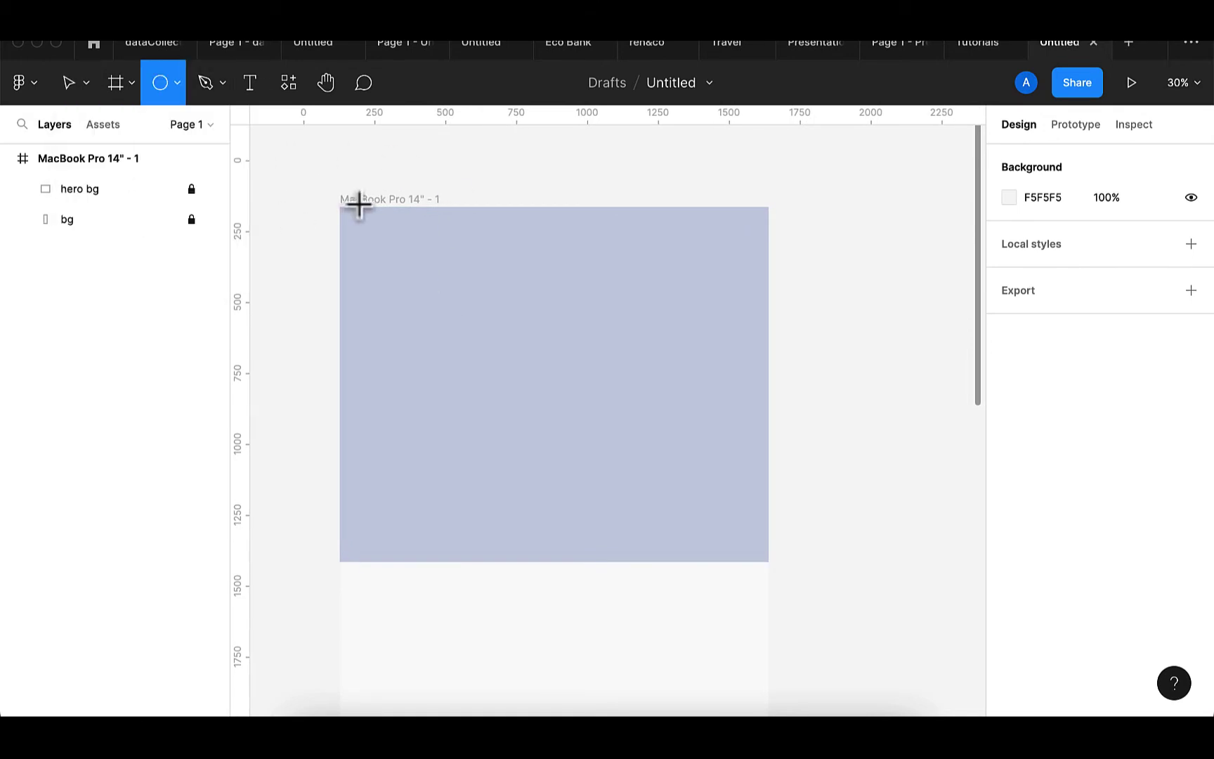
{"action": "left_click", "coordinate": [172, 83]}
{"action": "left_click", "coordinate": [136, 127]}
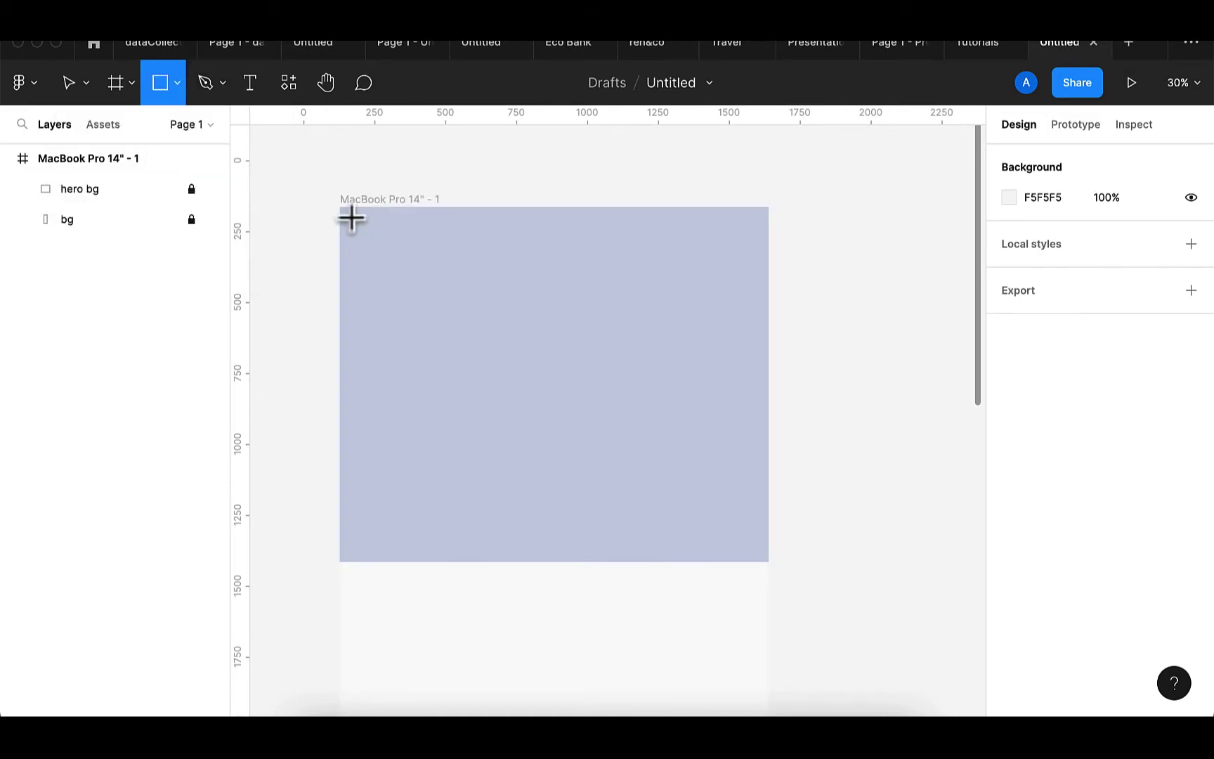
{"action": "left_click_drag", "start_coordinate": [340, 207], "coordinate": [773, 243]}
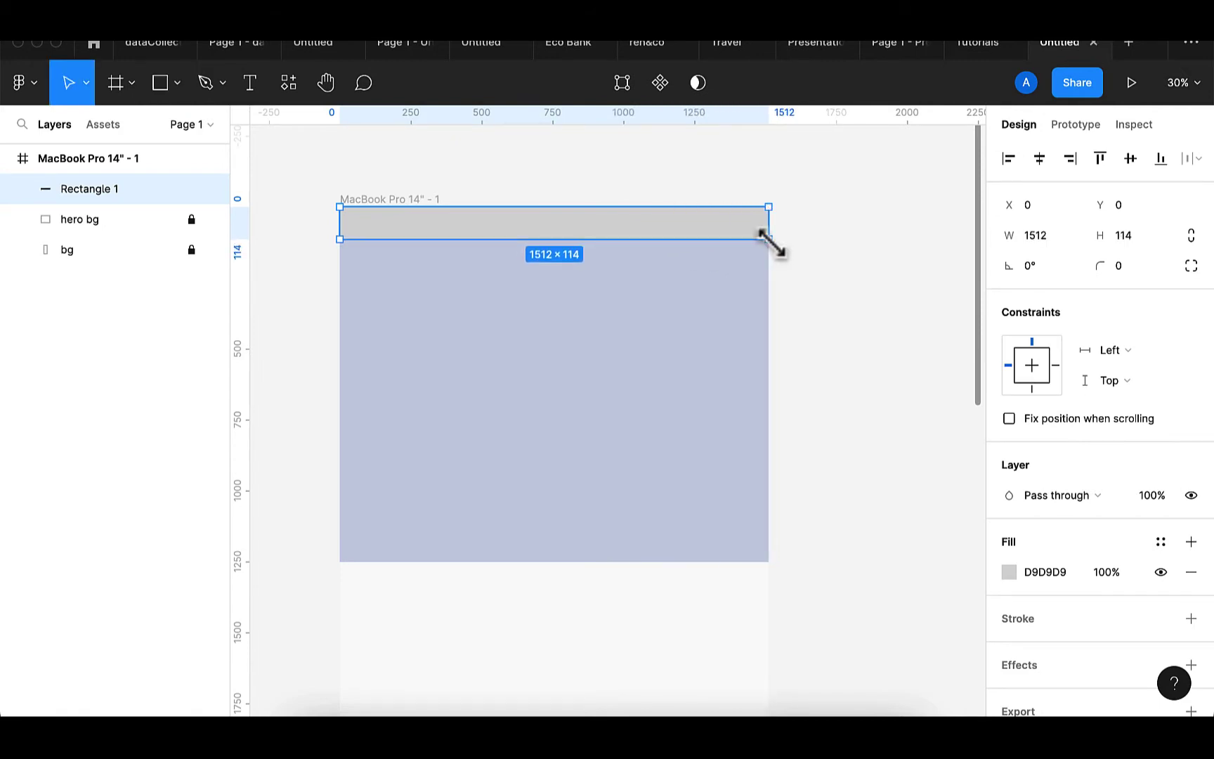
{"action": "left_click", "coordinate": [193, 189]}
{"action": "left_click", "coordinate": [460, 211]}
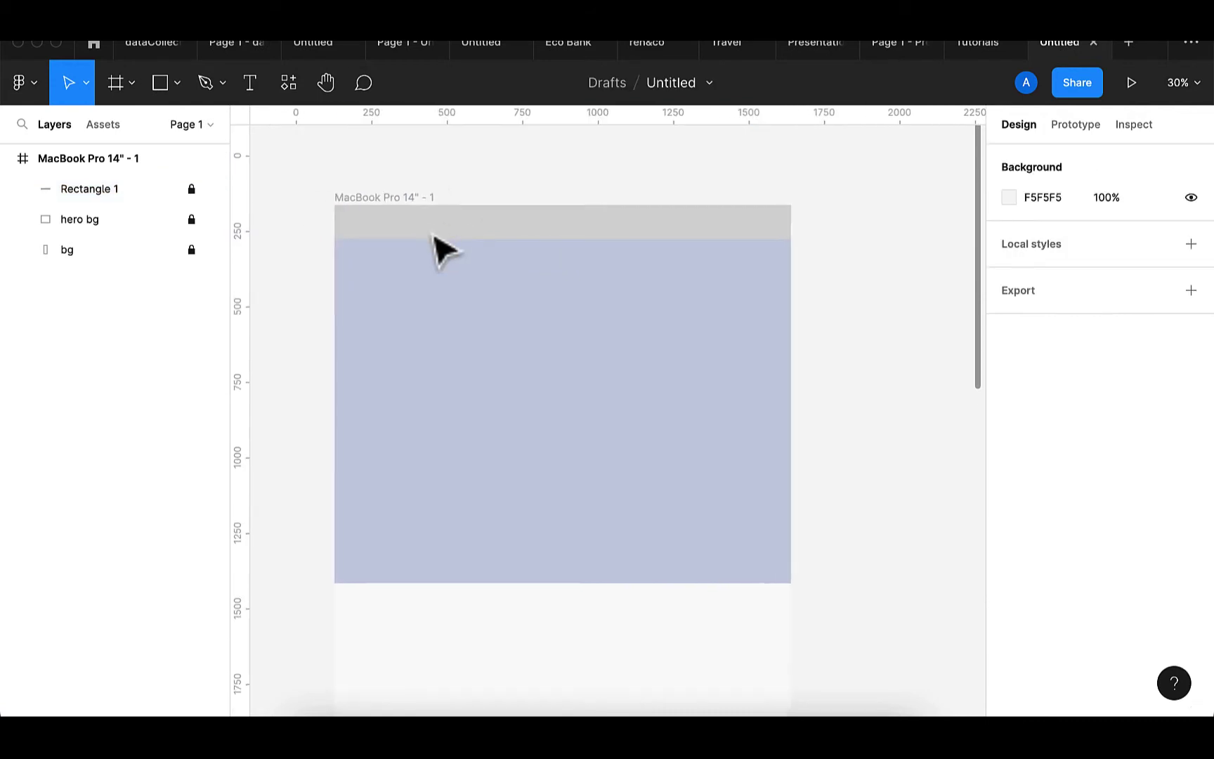
- Add a layout grid to the MacBook Pro frame and change its type to columns
{"action": "scroll", "coordinate": [442, 250], "scroll_direction": "up", "scroll_amount": 5}
{"action": "scroll", "coordinate": [443, 249], "scroll_direction": "down", "scroll_amount": 3}
{"action": "scroll", "coordinate": [433, 249], "scroll_direction": "left", "scroll_amount": 1}
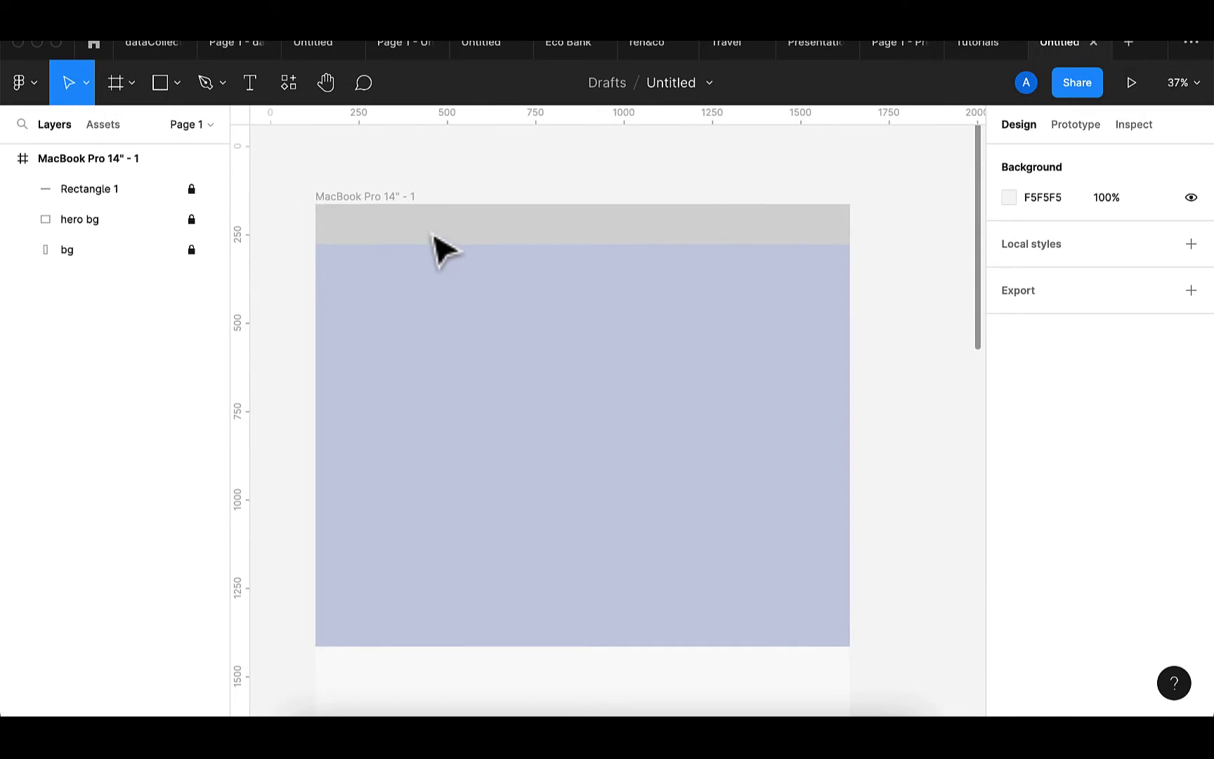
{"action": "left_click", "coordinate": [381, 198]}
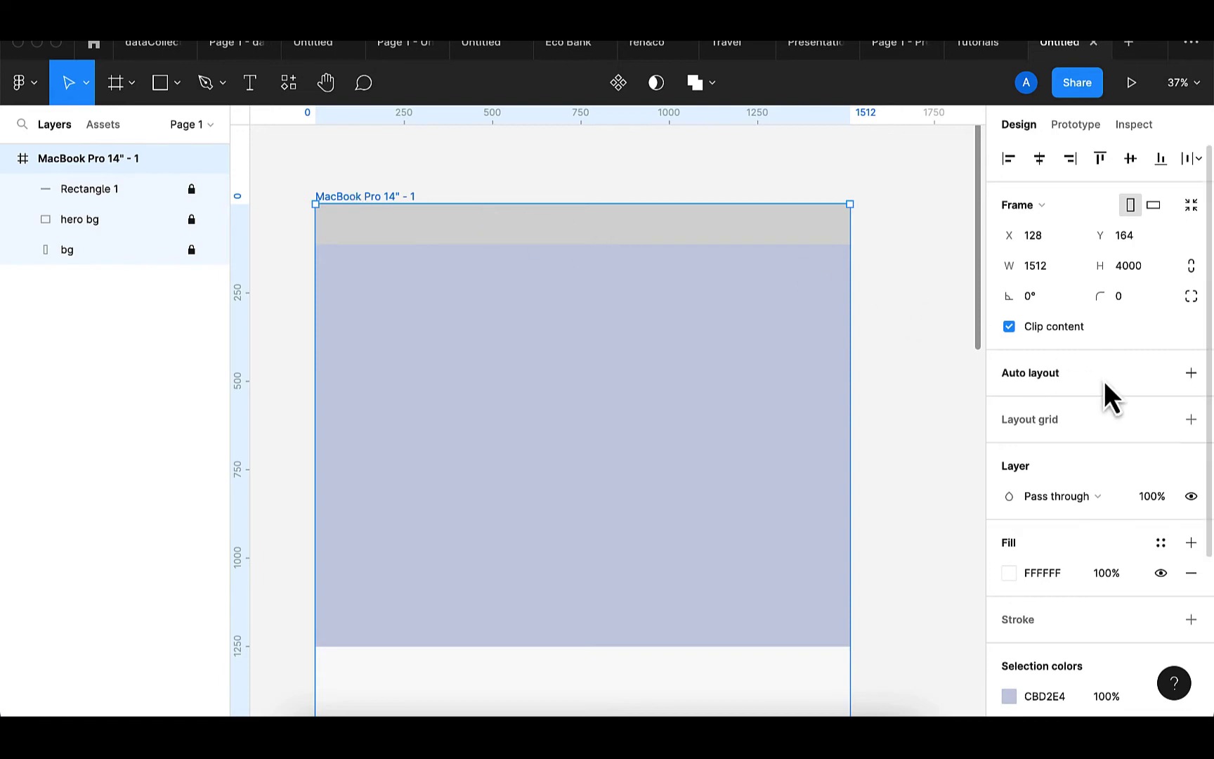
{"action": "left_click", "coordinate": [1193, 420]}
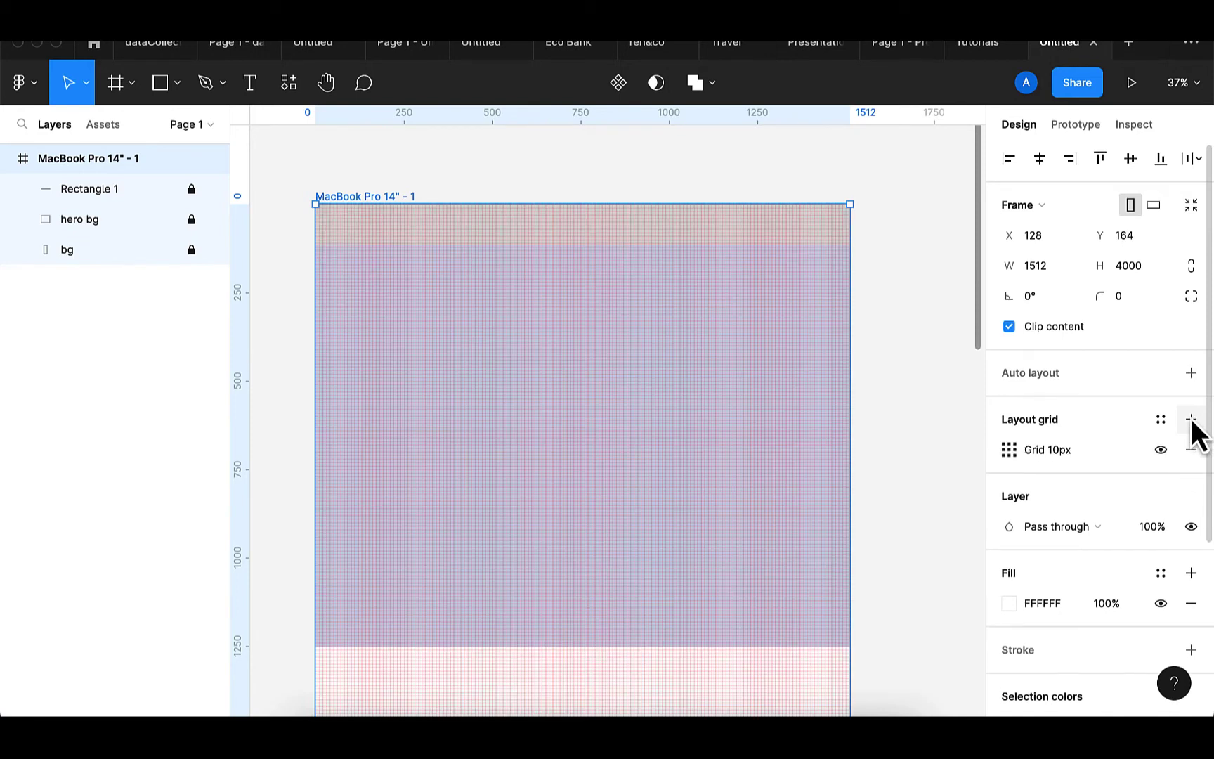
{"action": "left_click", "coordinate": [1008, 453]}
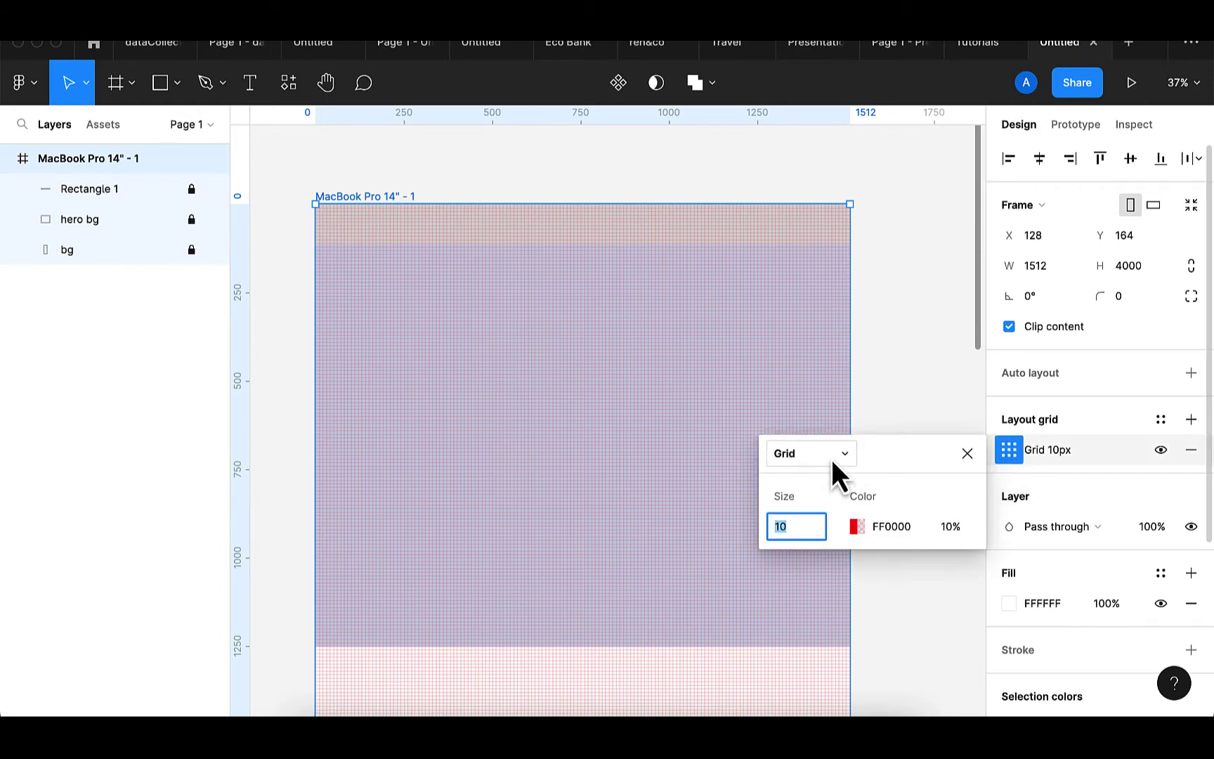
{"action": "left_click", "coordinate": [811, 461]}
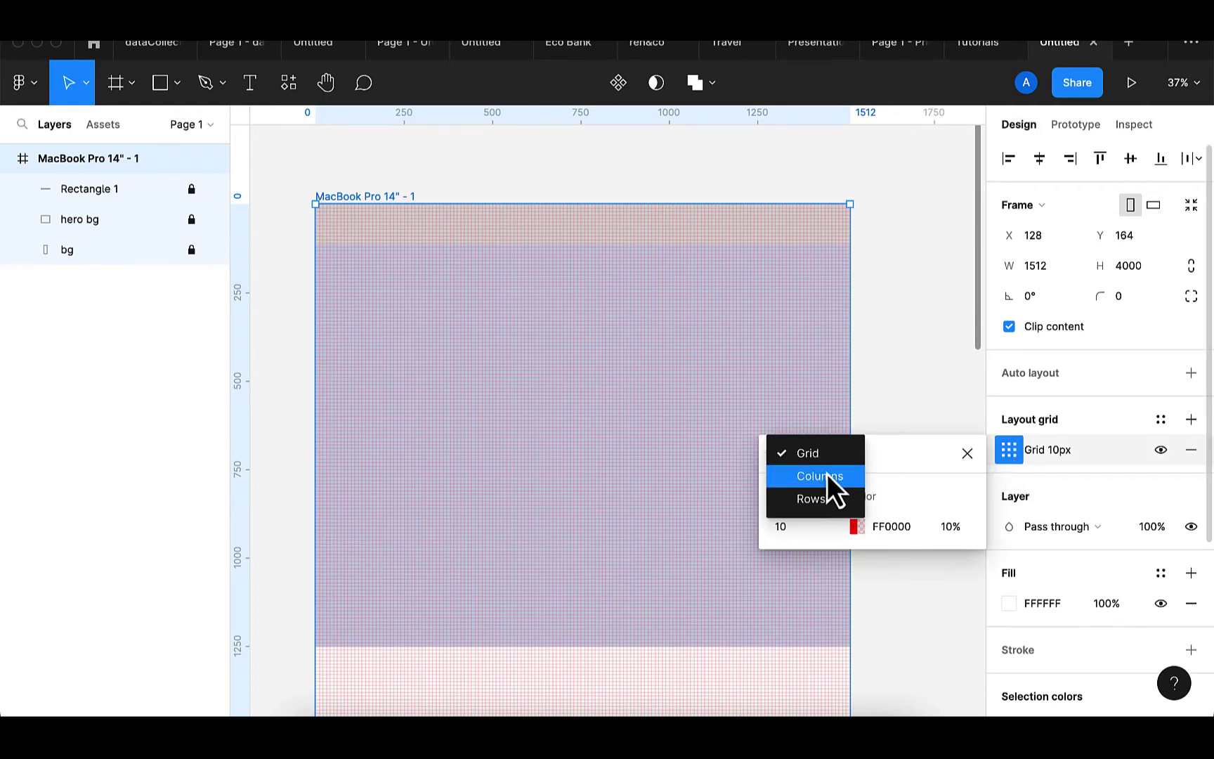
{"action": "left_click", "coordinate": [827, 473]}
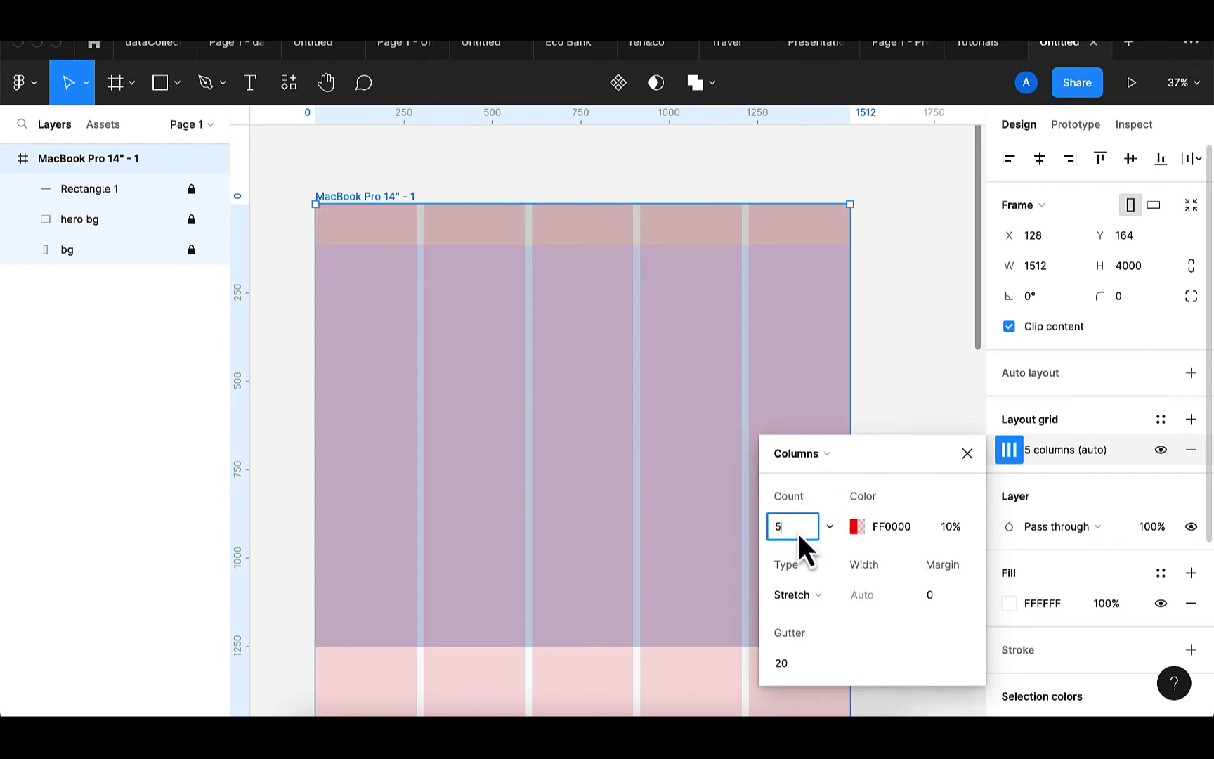
- Set the frame's column grid to a count of 12 with a margin of 120
{"action": "type", "text": "12"}
{"action": "key", "text": "Return"}
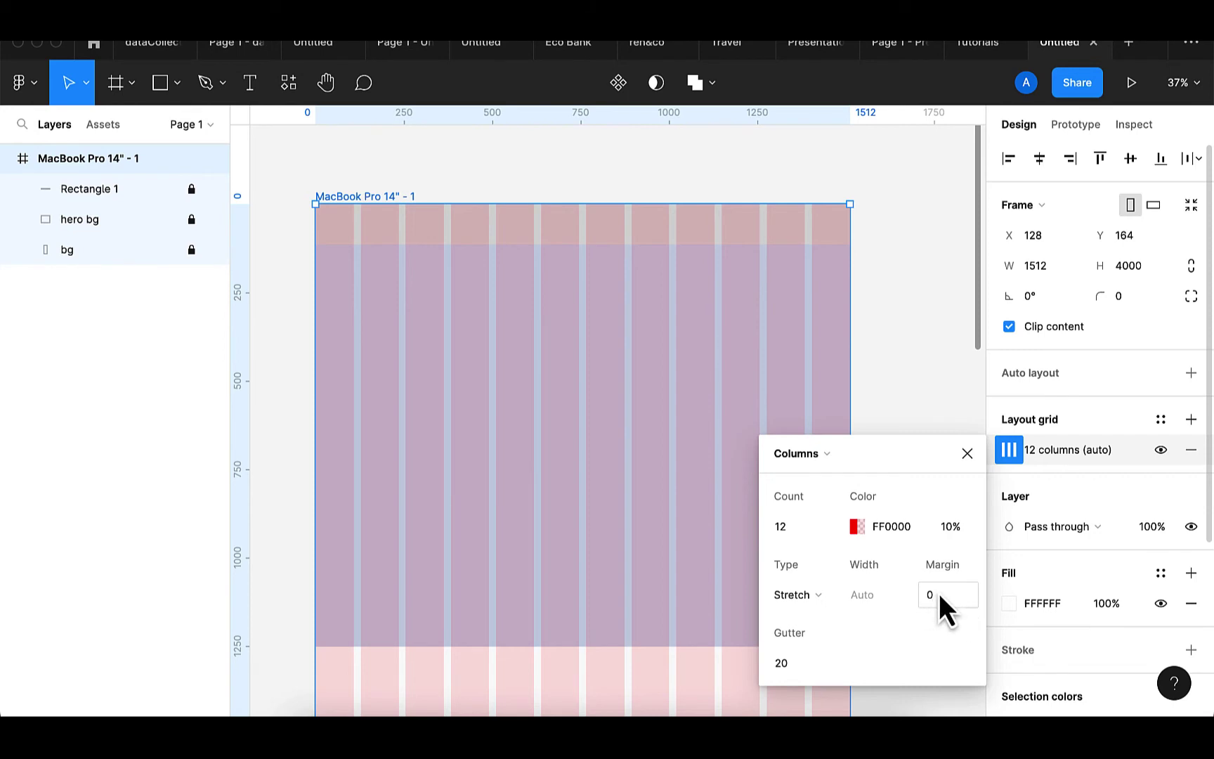
{"action": "key", "text": "BackSpace"}
{"action": "type", "text": "120"}
{"action": "key", "text": "Return"}
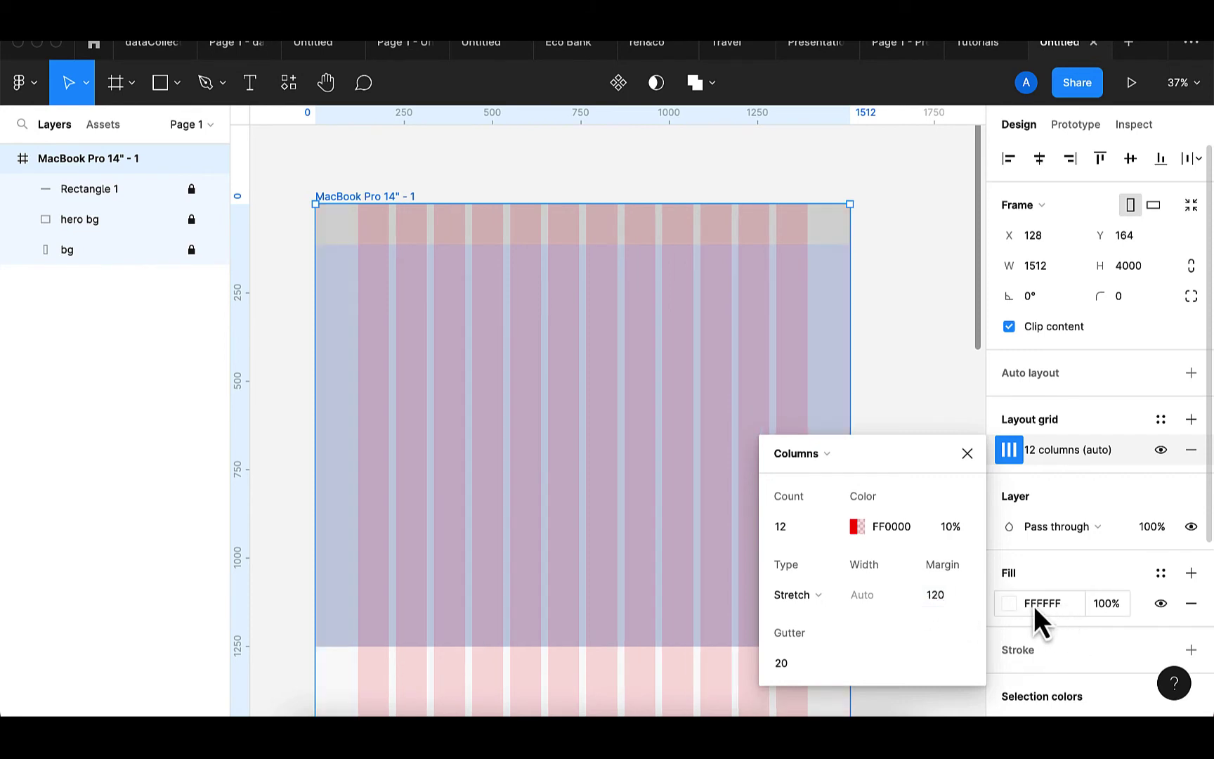
{"action": "left_click", "coordinate": [968, 457]}
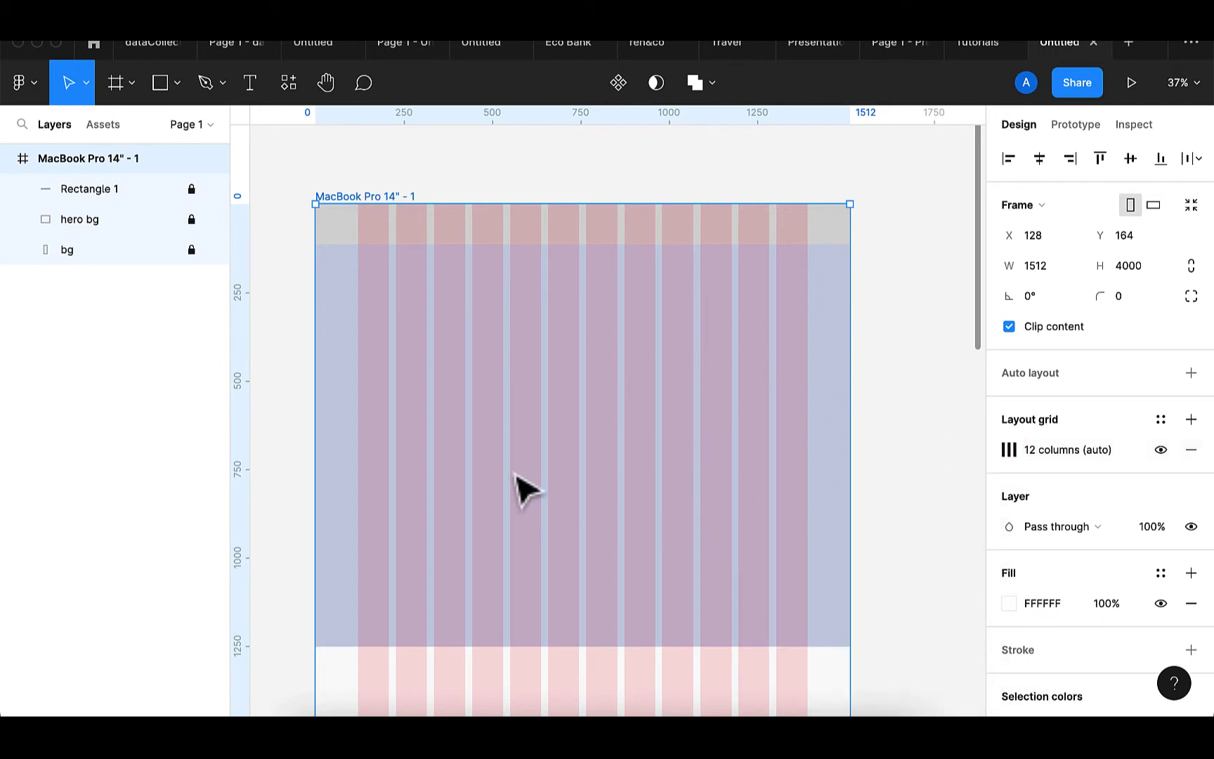
- Toggle the frame's column grid off and back on to compare the layout with and without it
{"action": "left_click", "coordinate": [1159, 451]}
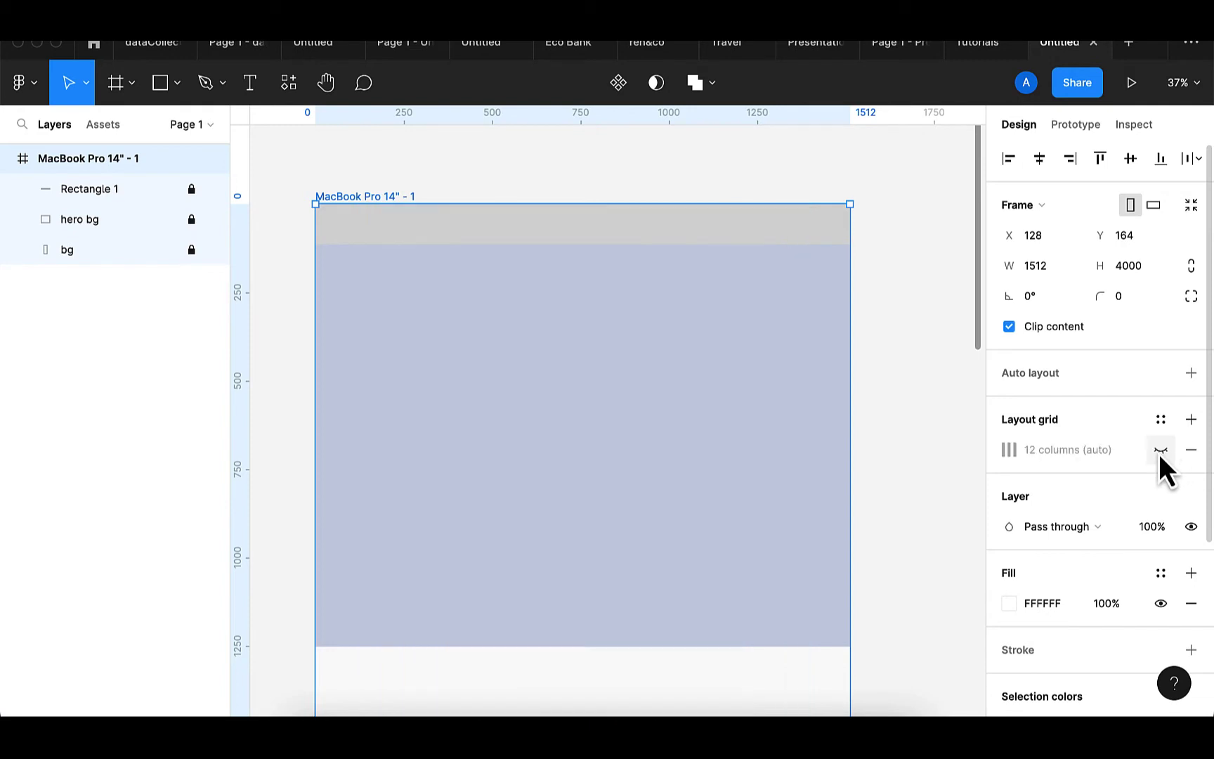
{"action": "left_click", "coordinate": [1159, 451]}
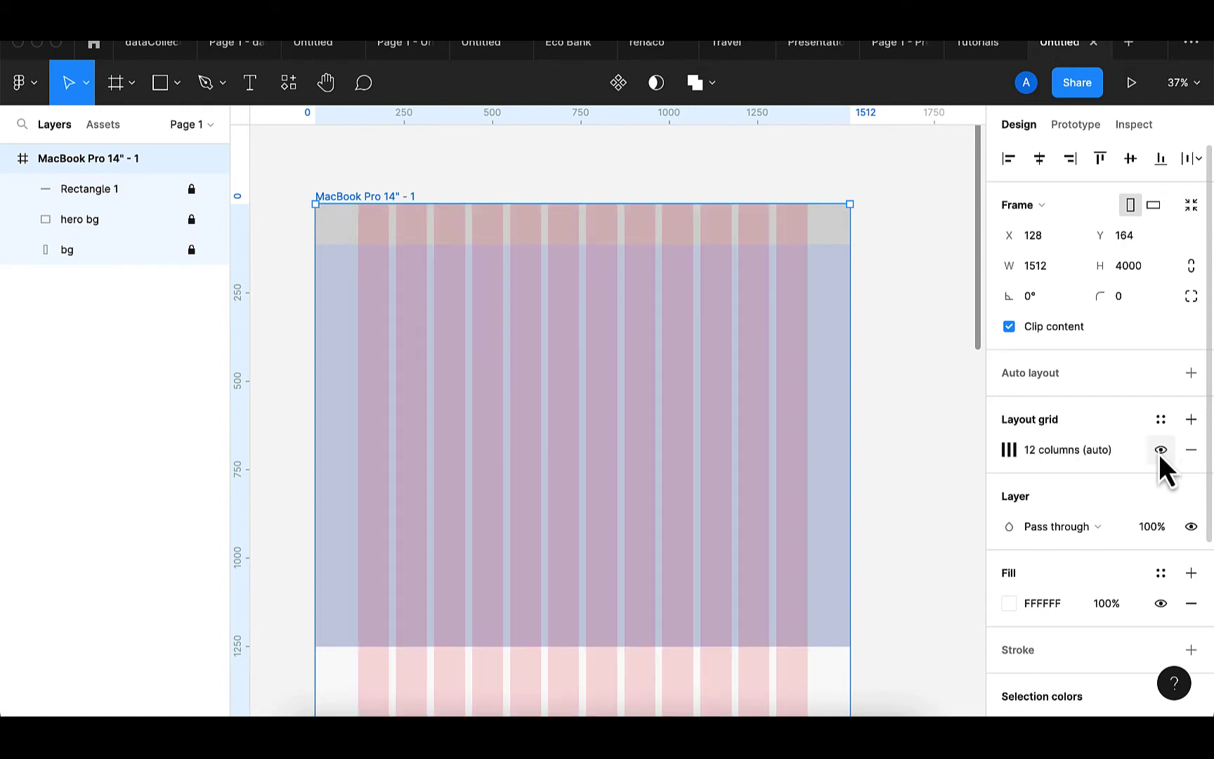
{"action": "left_click", "coordinate": [1159, 451]}
{"action": "scroll", "coordinate": [542, 339], "scroll_direction": "up", "scroll_amount": 2}
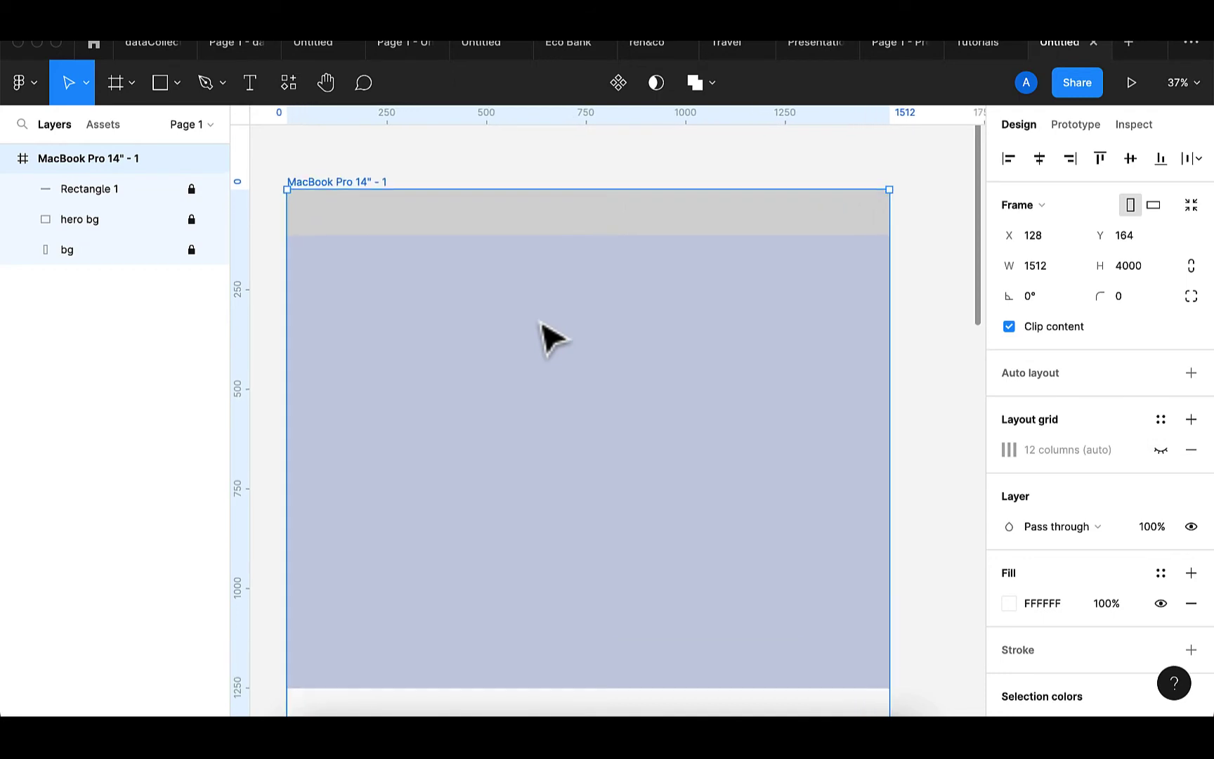
{"action": "left_click", "coordinate": [1160, 451]}
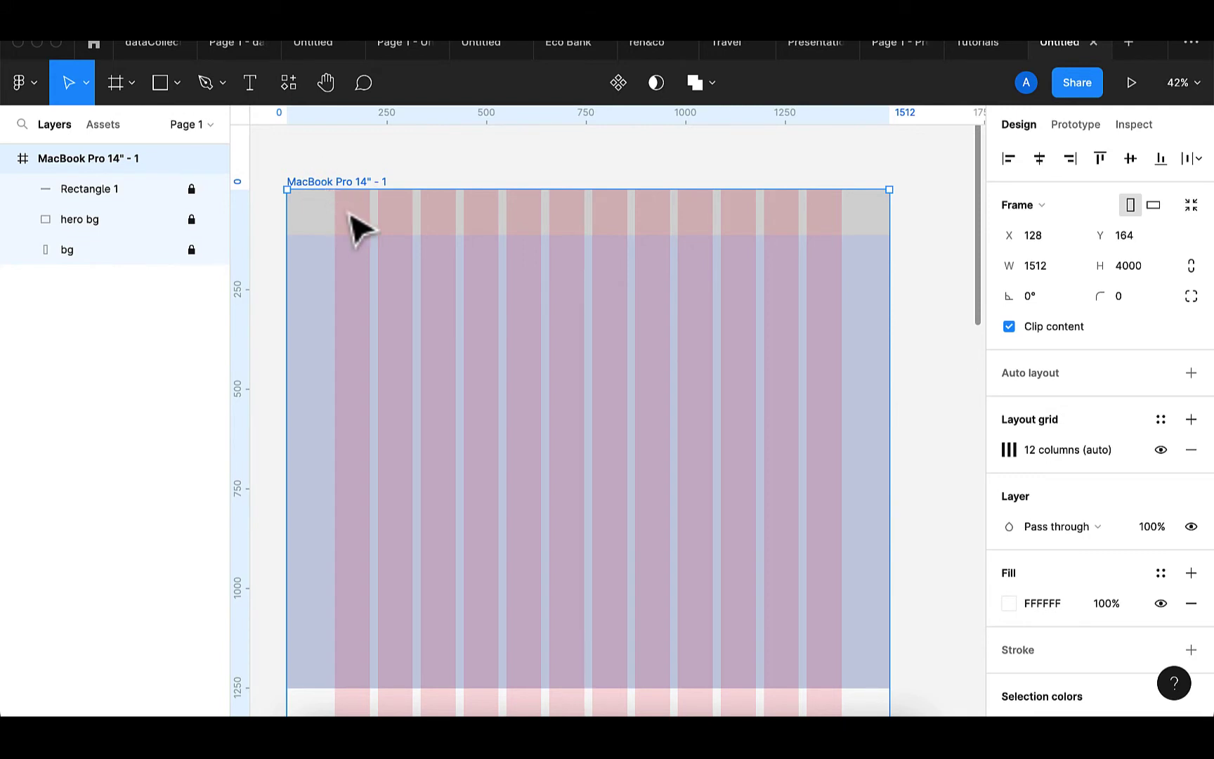
- Draw a circle about 46 × 46 in the header, aligned to the first grid column's left edge
{"action": "scroll", "coordinate": [337, 281], "scroll_direction": "up", "scroll_amount": 5}
{"action": "scroll", "coordinate": [337, 281], "scroll_direction": "up", "scroll_amount": 2}
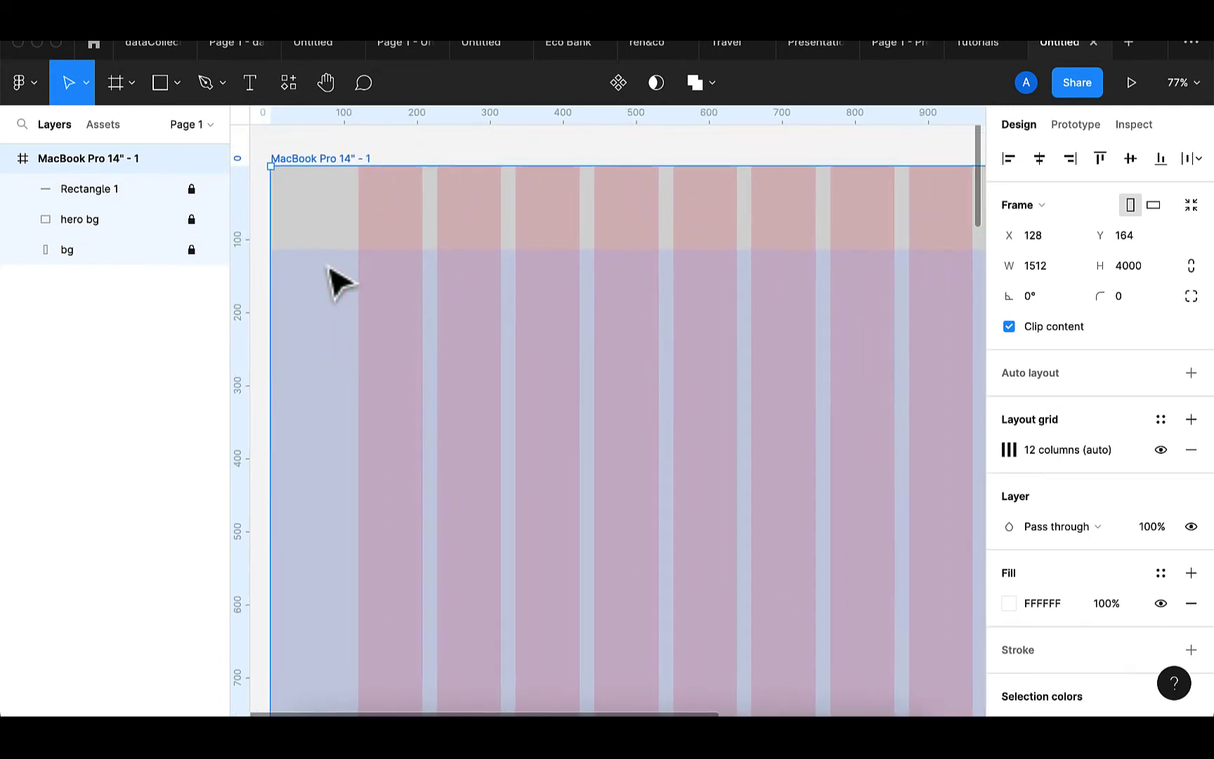
{"action": "left_click", "coordinate": [174, 84]}
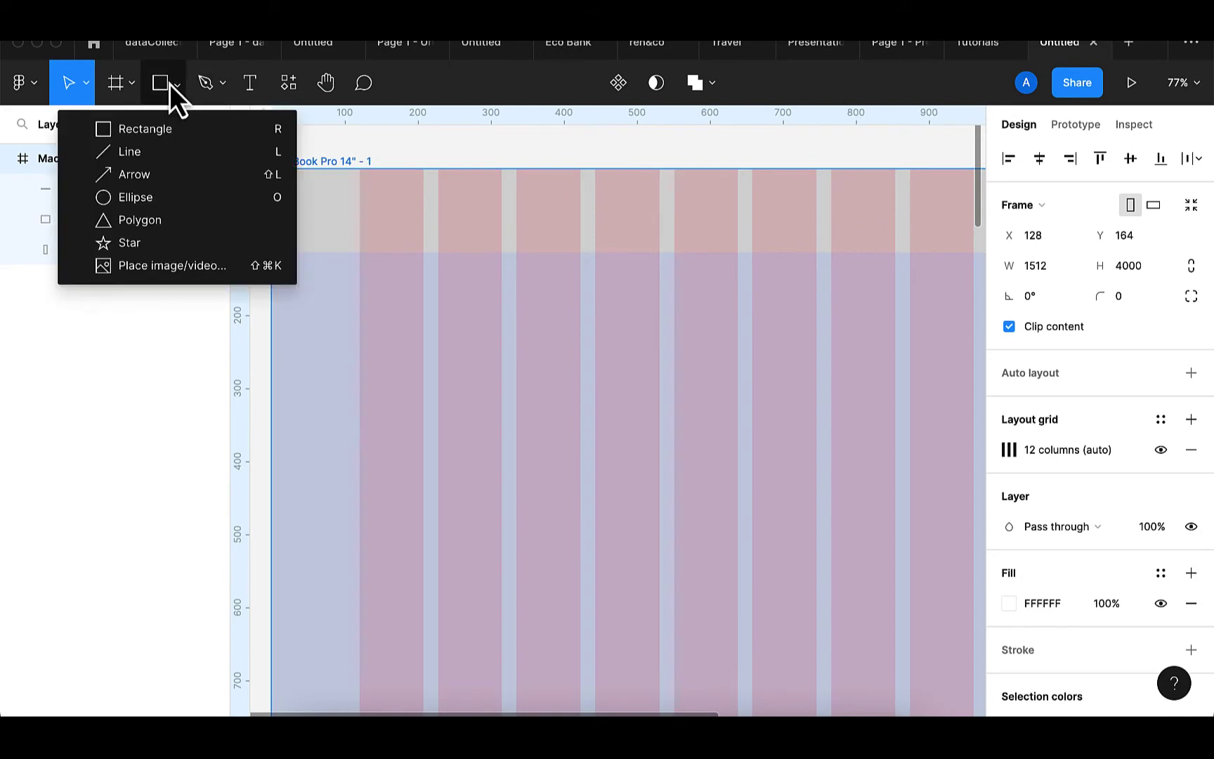
{"action": "left_click", "coordinate": [136, 199]}
{"action": "mouse_move", "coordinate": [390, 209]}
{"action": "left_mouse_down"}
{"action": "mouse_move", "coordinate": [426, 241]}
{"action": "mouse_move", "coordinate": [377, 211]}
{"action": "left_mouse_up"}
- Set the header circle's fill to yellow E1D919
{"action": "left_click", "coordinate": [1011, 571]}
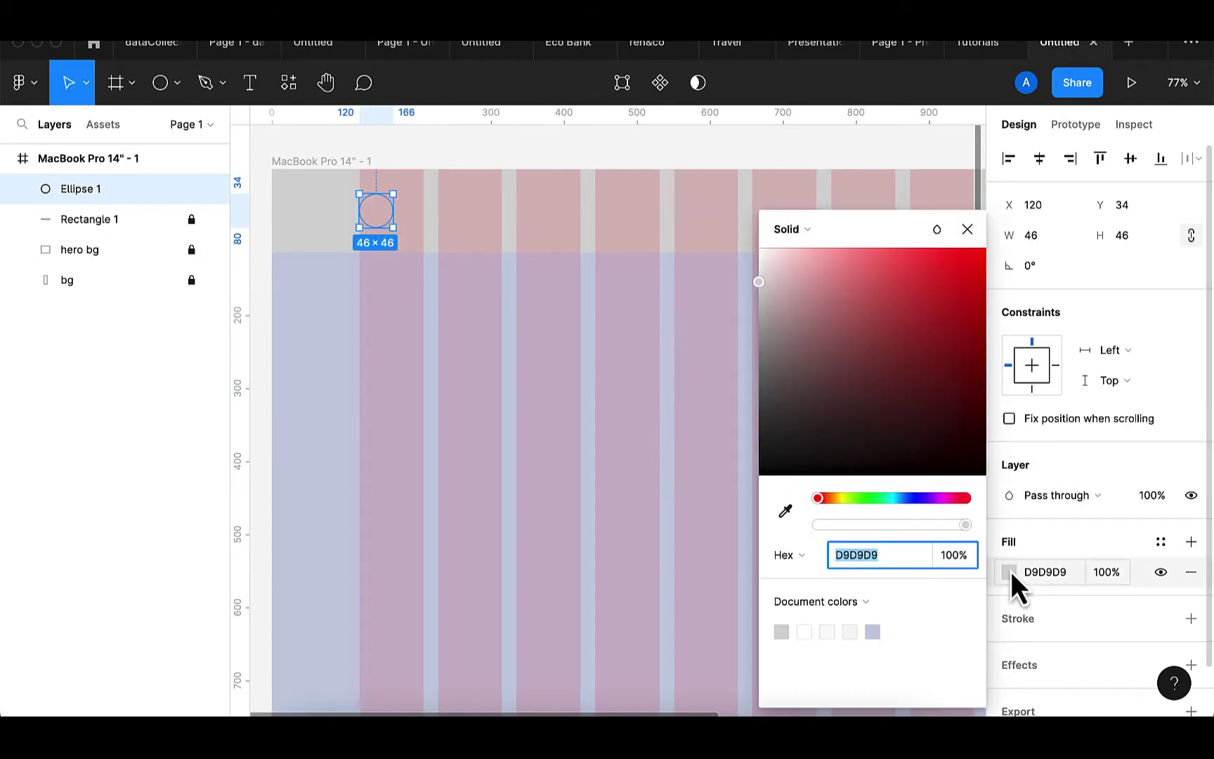
{"action": "left_click", "coordinate": [841, 499]}
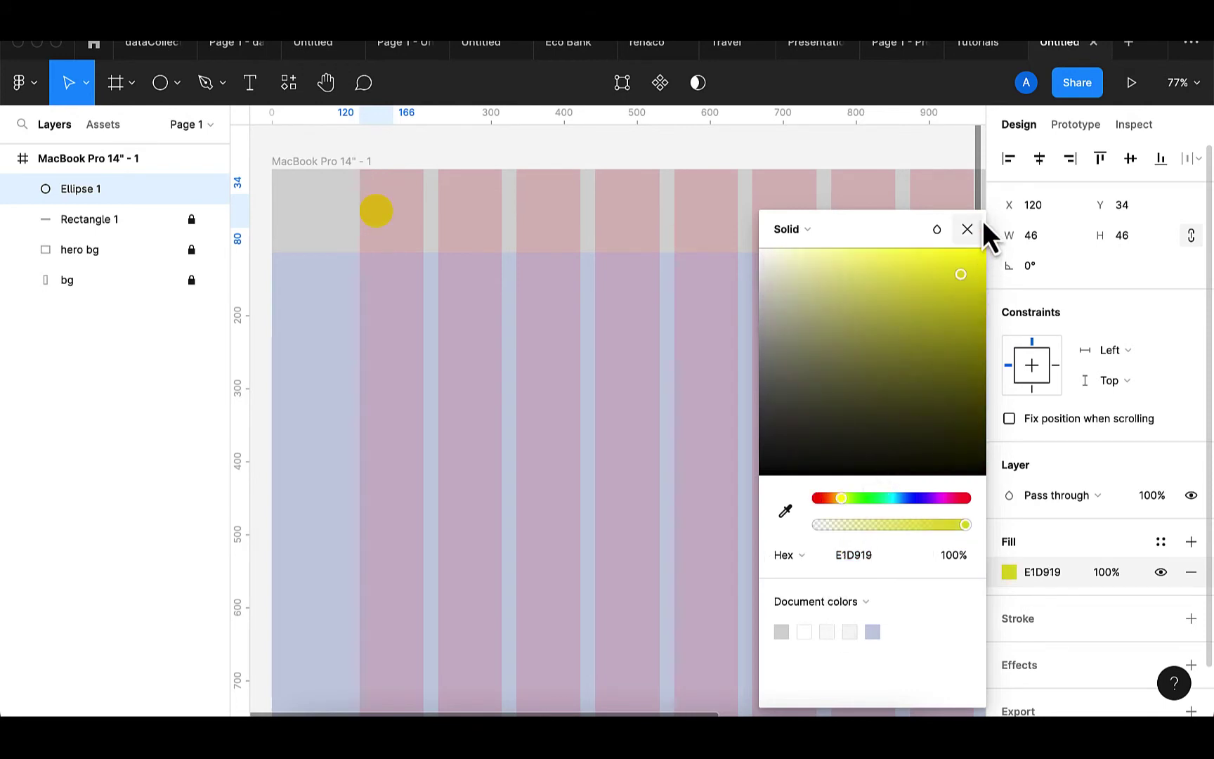
{"action": "left_click", "coordinate": [966, 229]}
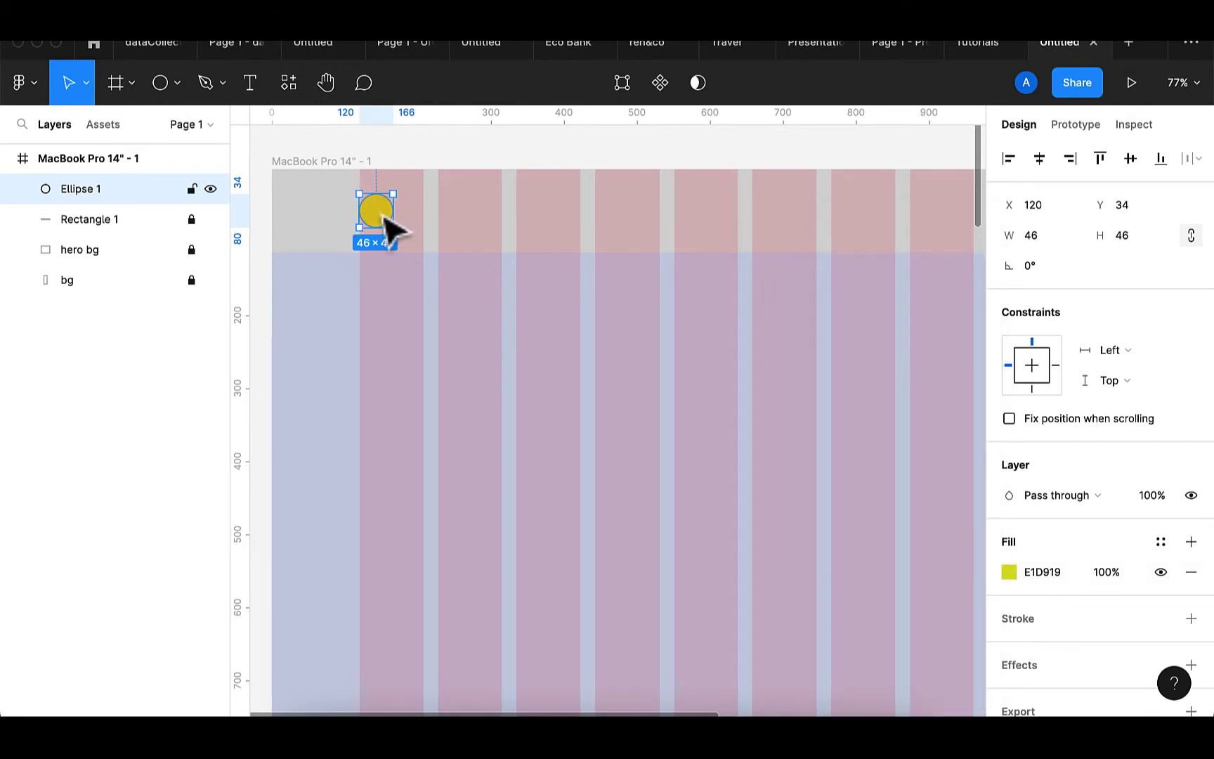
- Duplicate the yellow circle, offset the copy to X 143 so the two overlap, and fill it with E119CD
{"action": "mouse_move", "coordinate": [389, 225]}
{"action": "left_mouse_down"}
{"action": "mouse_move", "coordinate": [416, 213]}
{"action": "mouse_move", "coordinate": [402, 214]}
{"action": "left_mouse_up"}
{"action": "key", "text": "ctrl+d"}
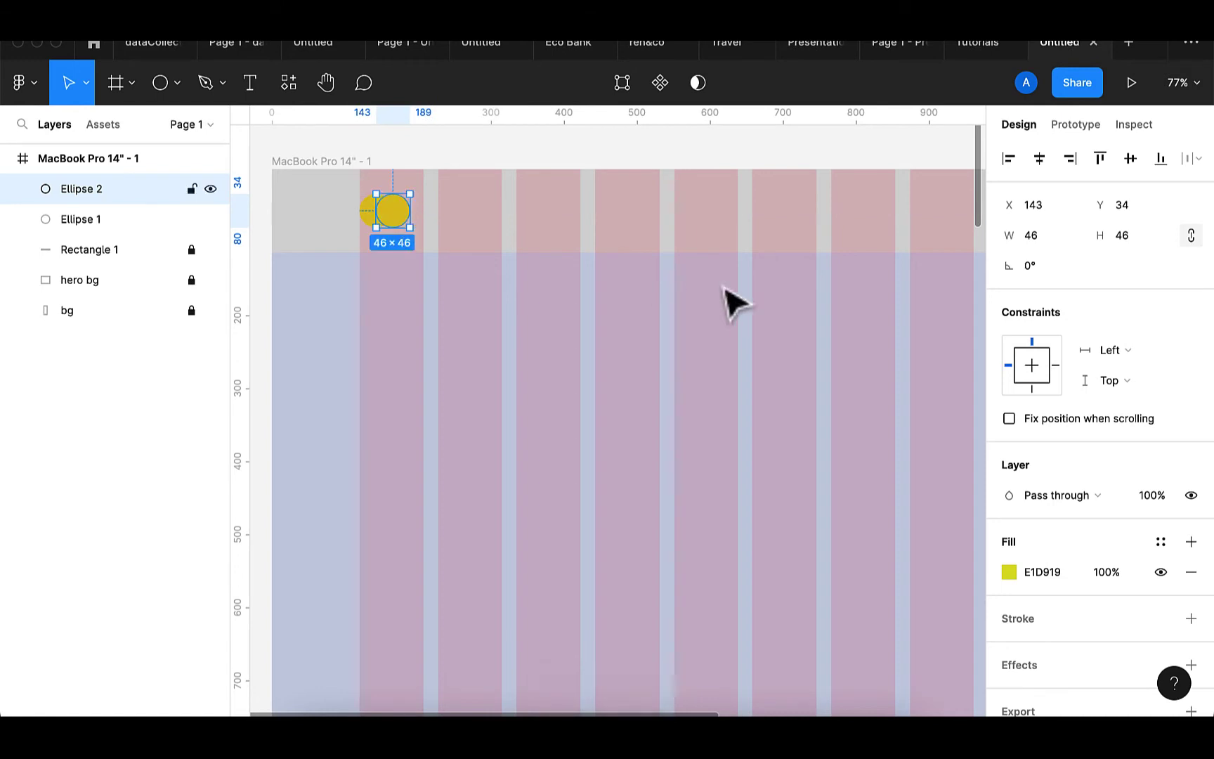
{"action": "left_click", "coordinate": [1008, 571]}
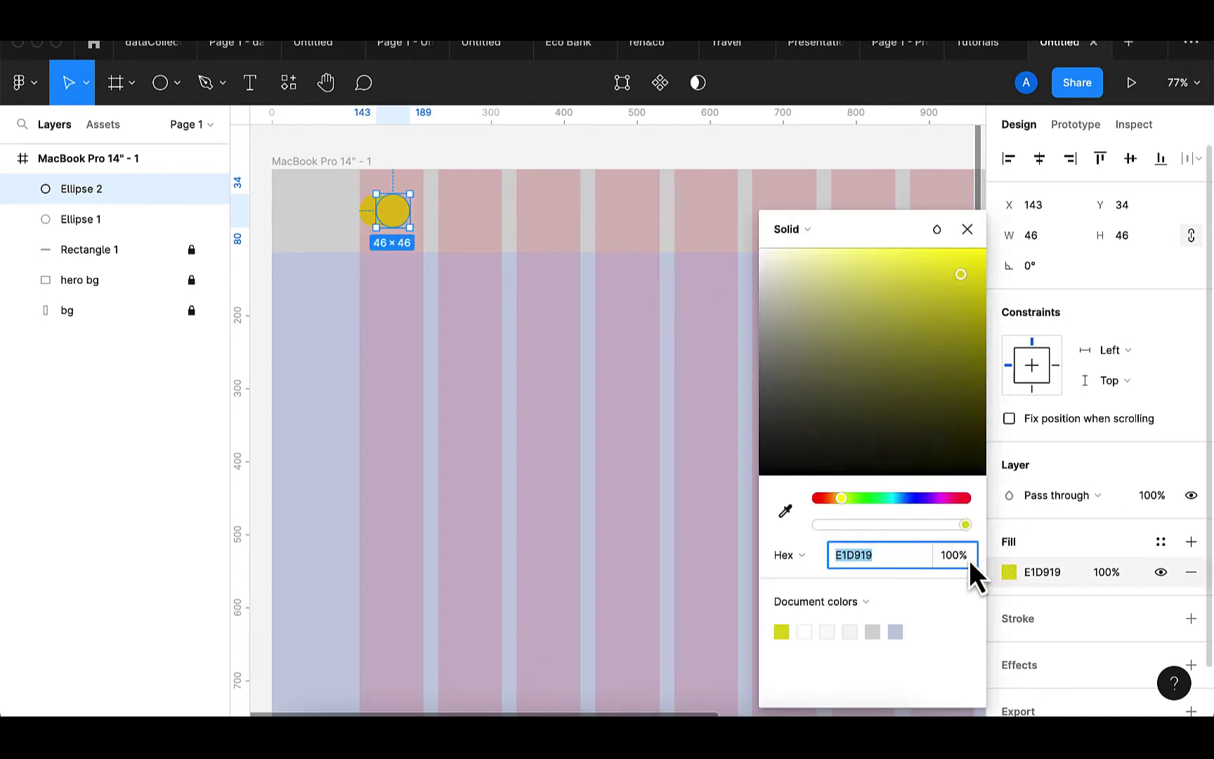
{"action": "left_click", "coordinate": [924, 497]}
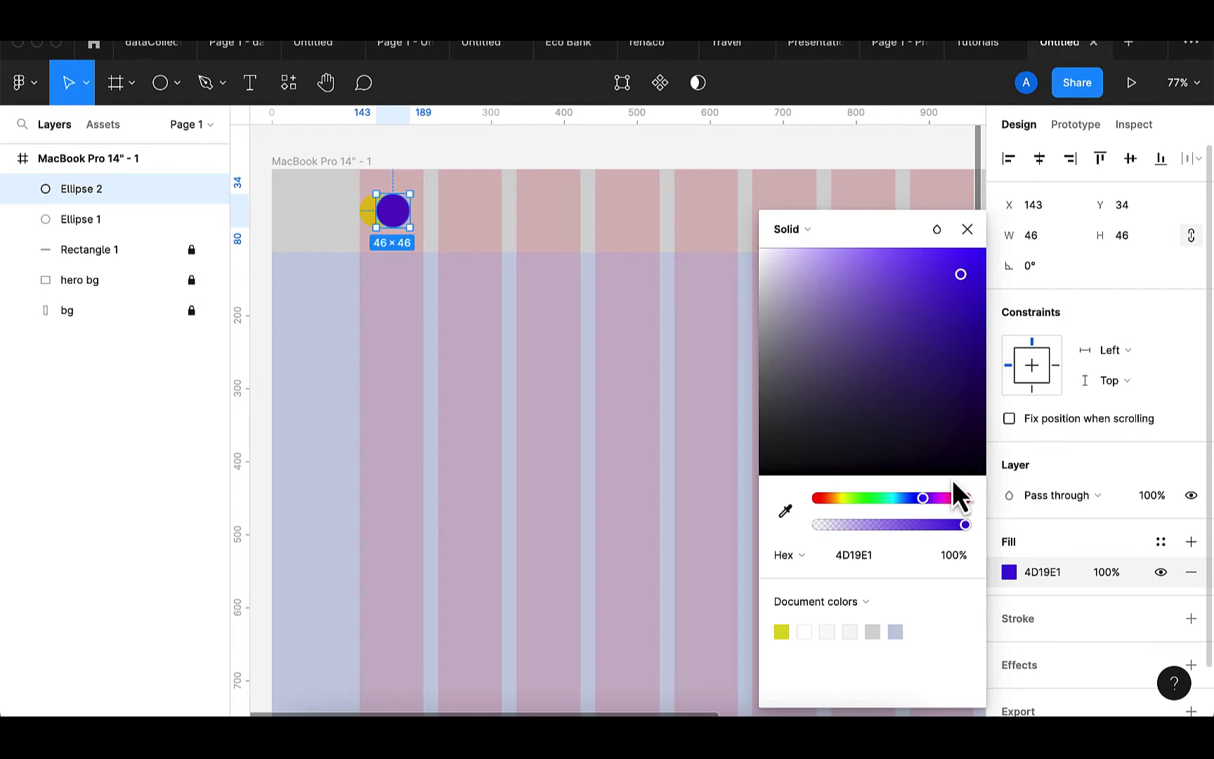
{"action": "left_click", "coordinate": [943, 497]}
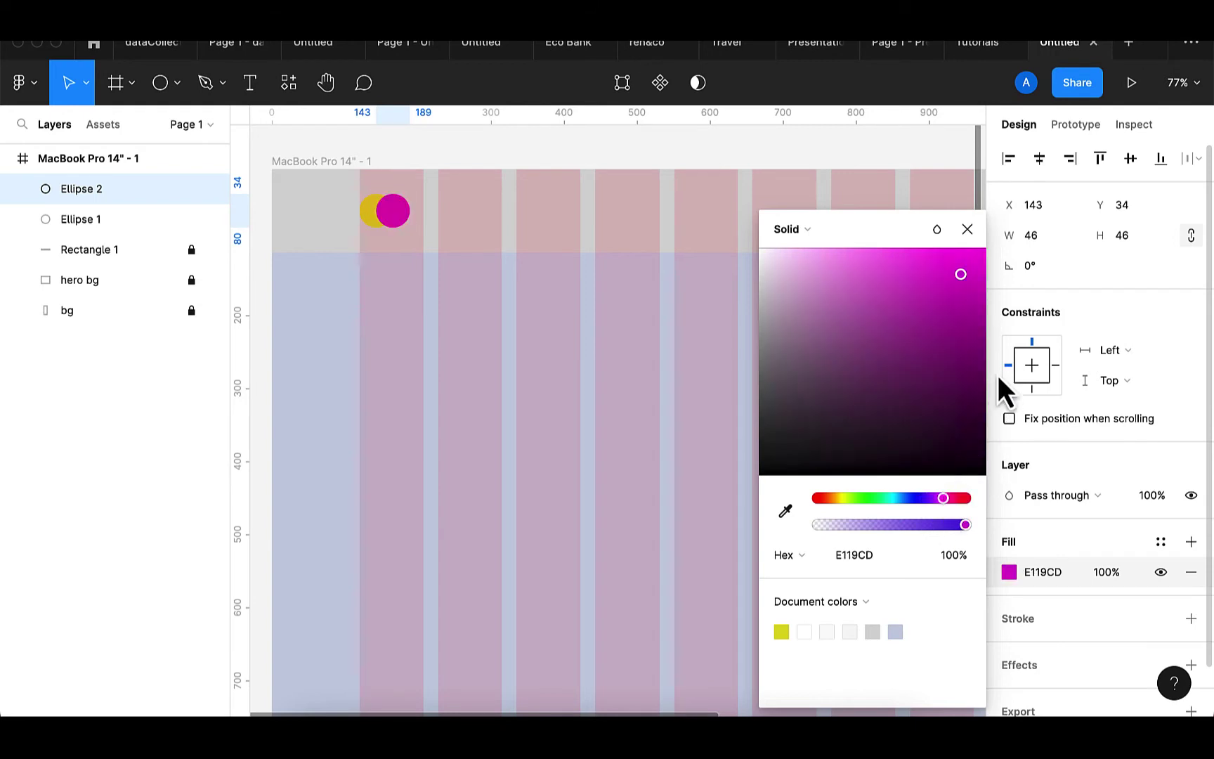
{"action": "left_click", "coordinate": [967, 231]}
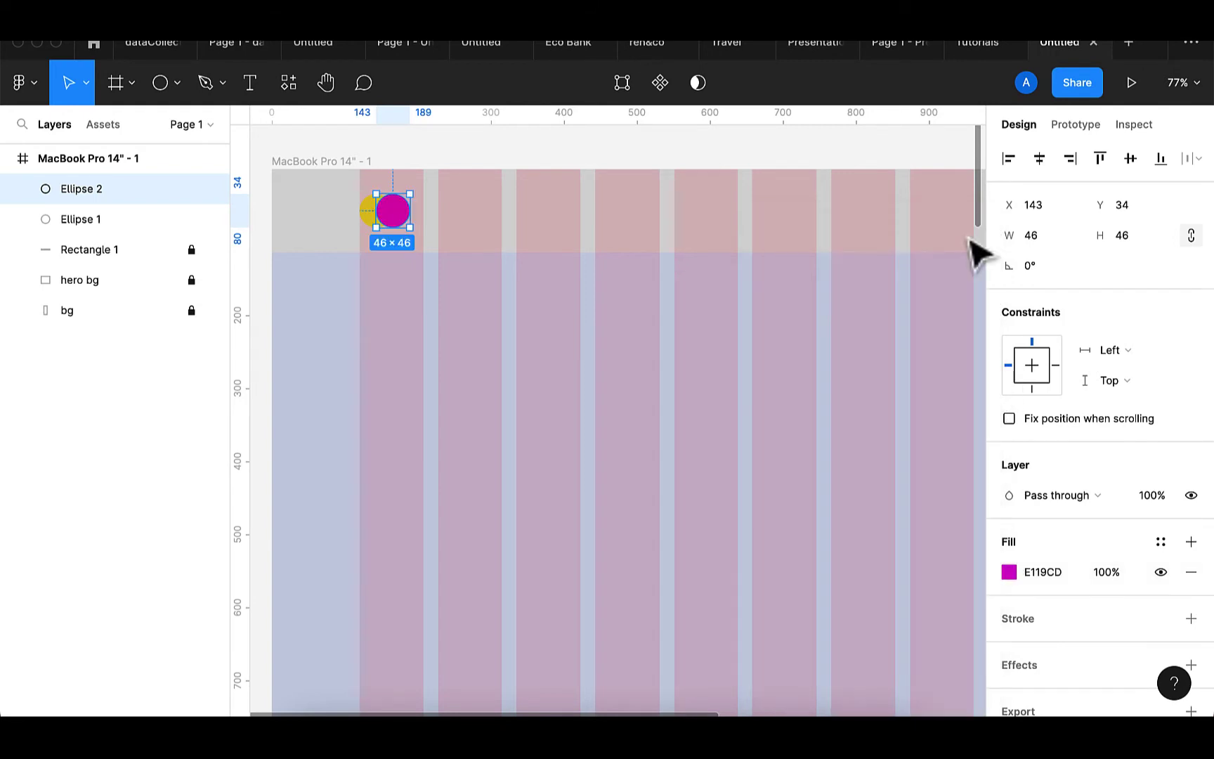
{"action": "left_click", "coordinate": [664, 172]}
- Add the text "About" in the header near the frame's middle, at about X 665, Y 49
{"action": "scroll", "coordinate": [645, 267], "scroll_direction": "down", "scroll_amount": 2}
{"action": "scroll", "coordinate": [645, 278], "scroll_direction": "down", "scroll_amount": 5}
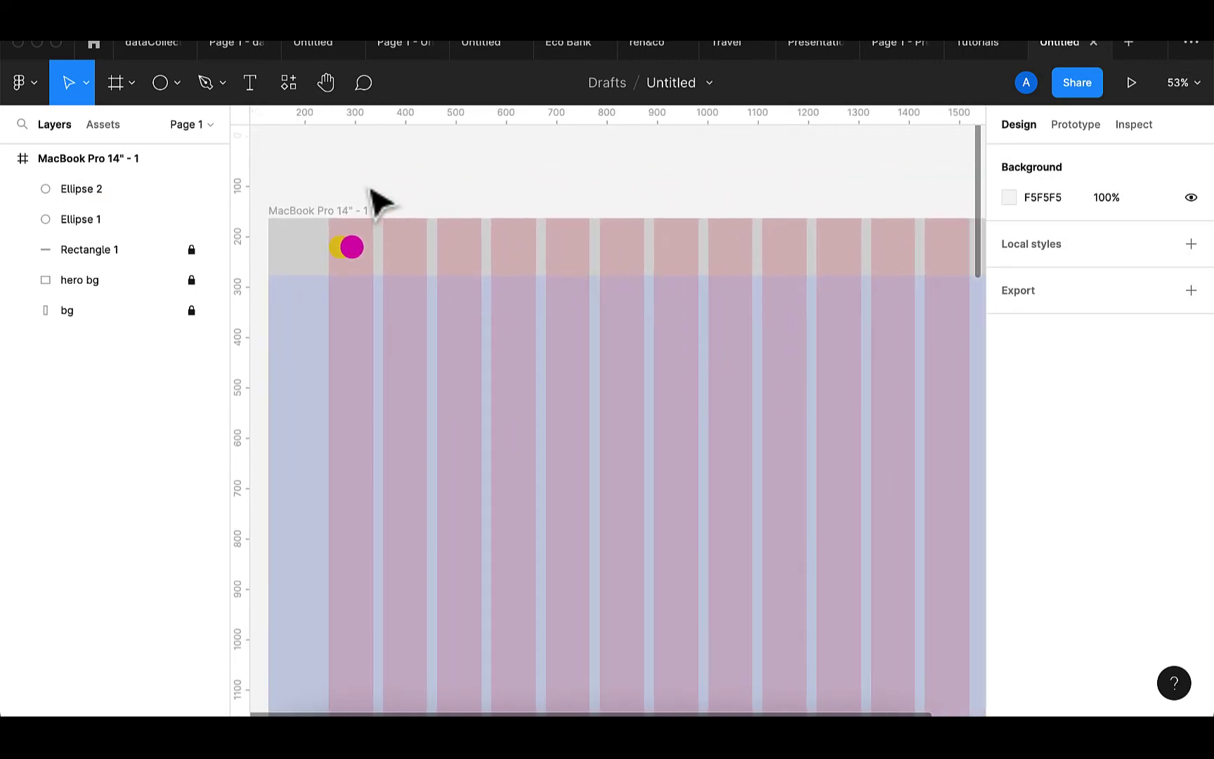
{"action": "left_click", "coordinate": [247, 92]}
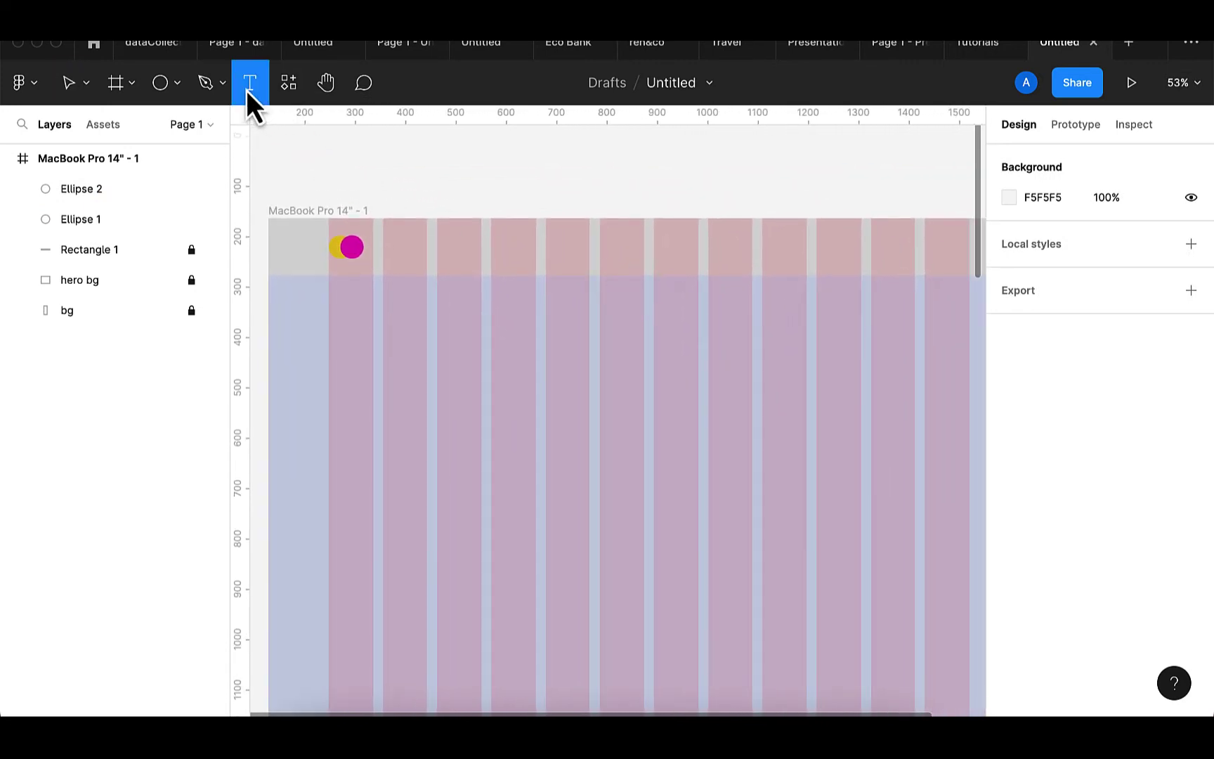
{"action": "left_click", "coordinate": [604, 245]}
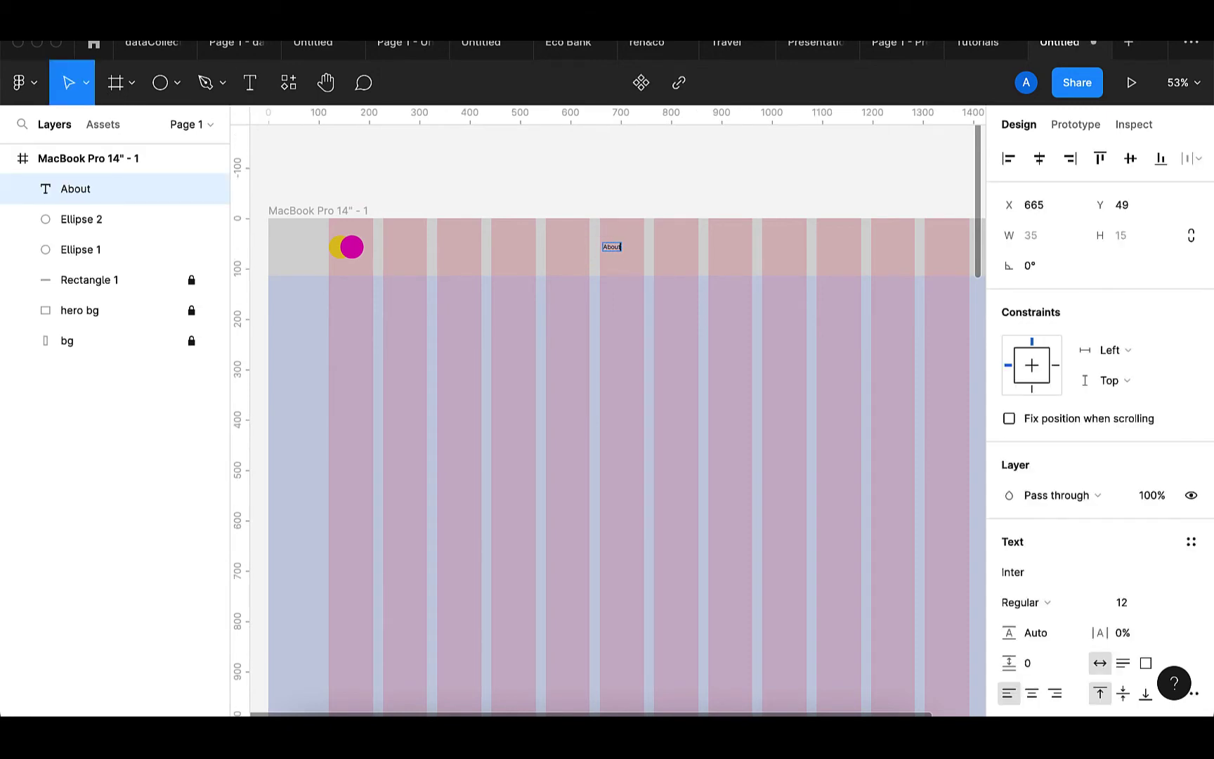
{"action": "scroll", "coordinate": [604, 243], "scroll_direction": "up", "scroll_amount": 5}
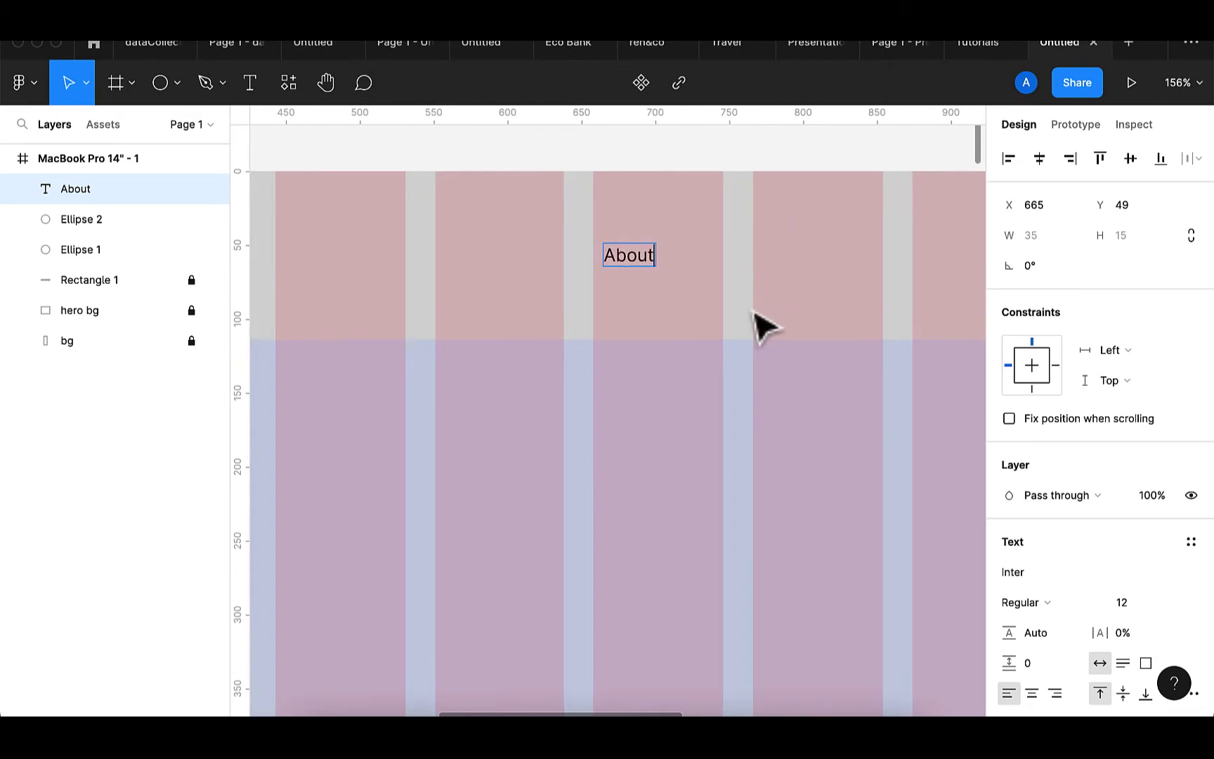
{"action": "key", "text": "Escape"}
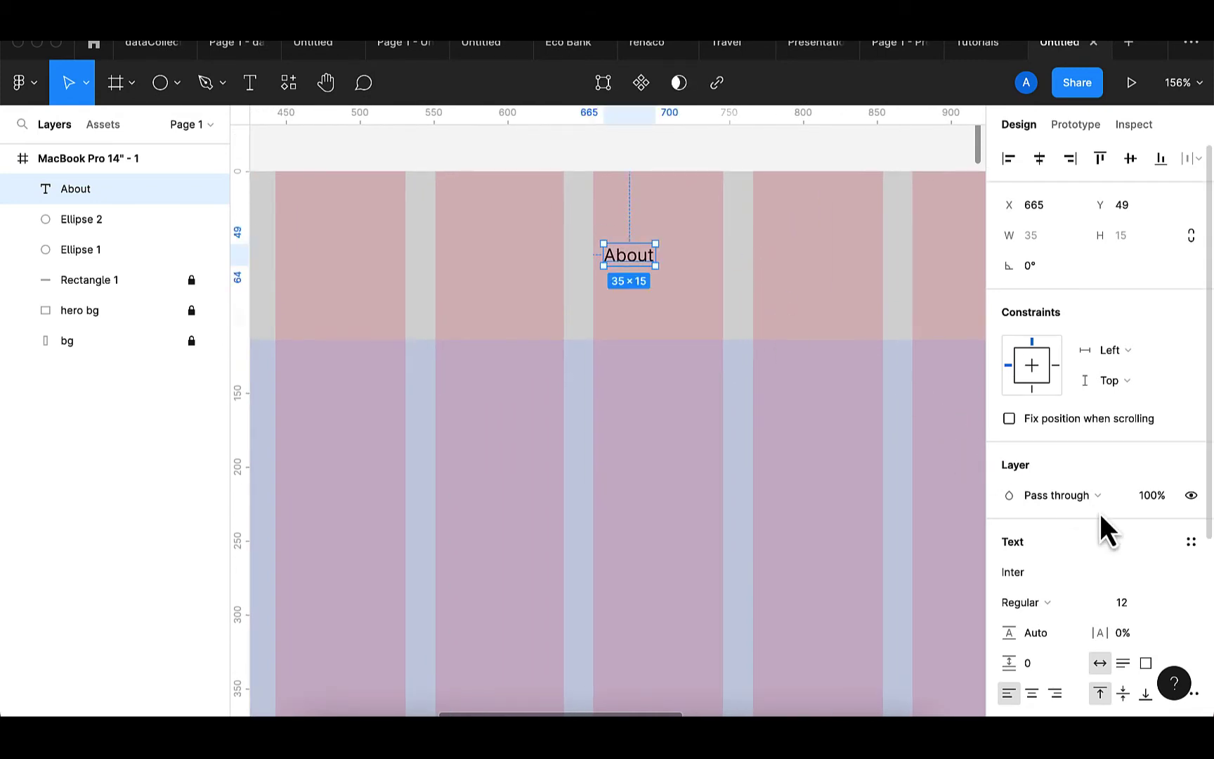
- Set the "About" text's font size to 20
{"action": "left_click", "coordinate": [1132, 609]}
{"action": "key", "text": "BackSpace"}
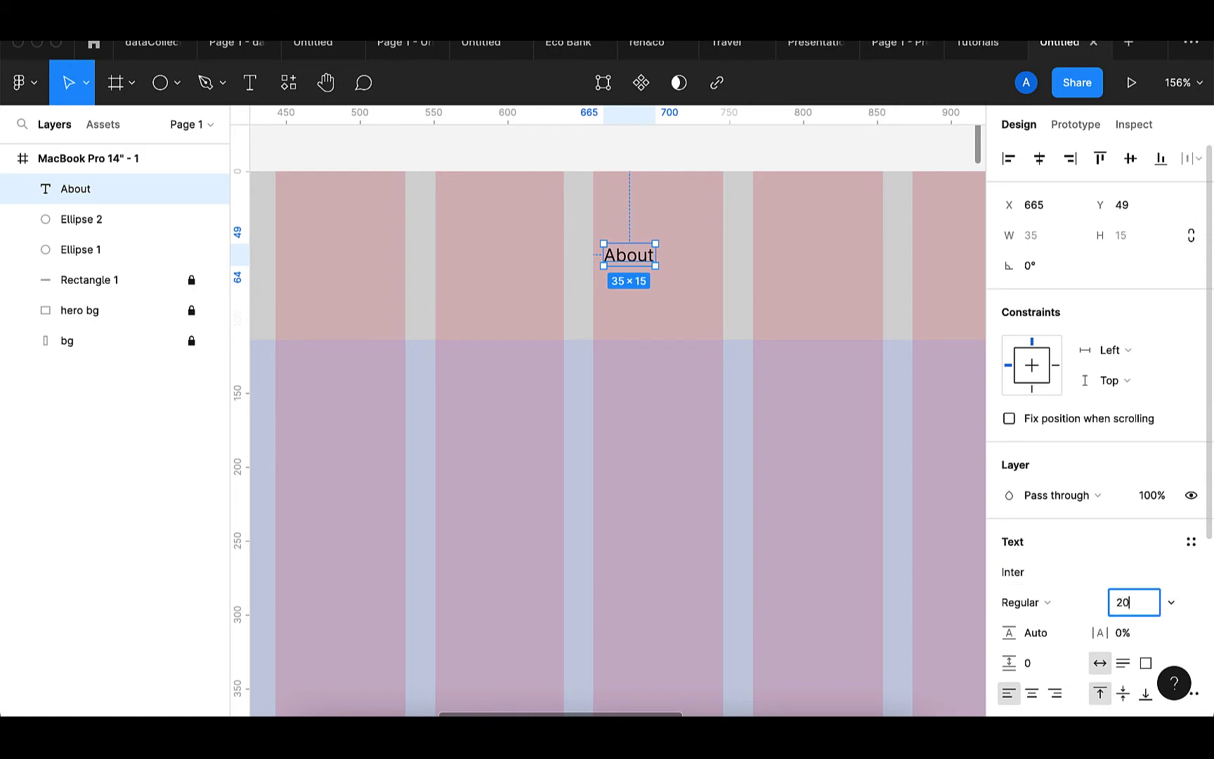
{"action": "type", "text": "20"}
{"action": "key", "text": "Return"}
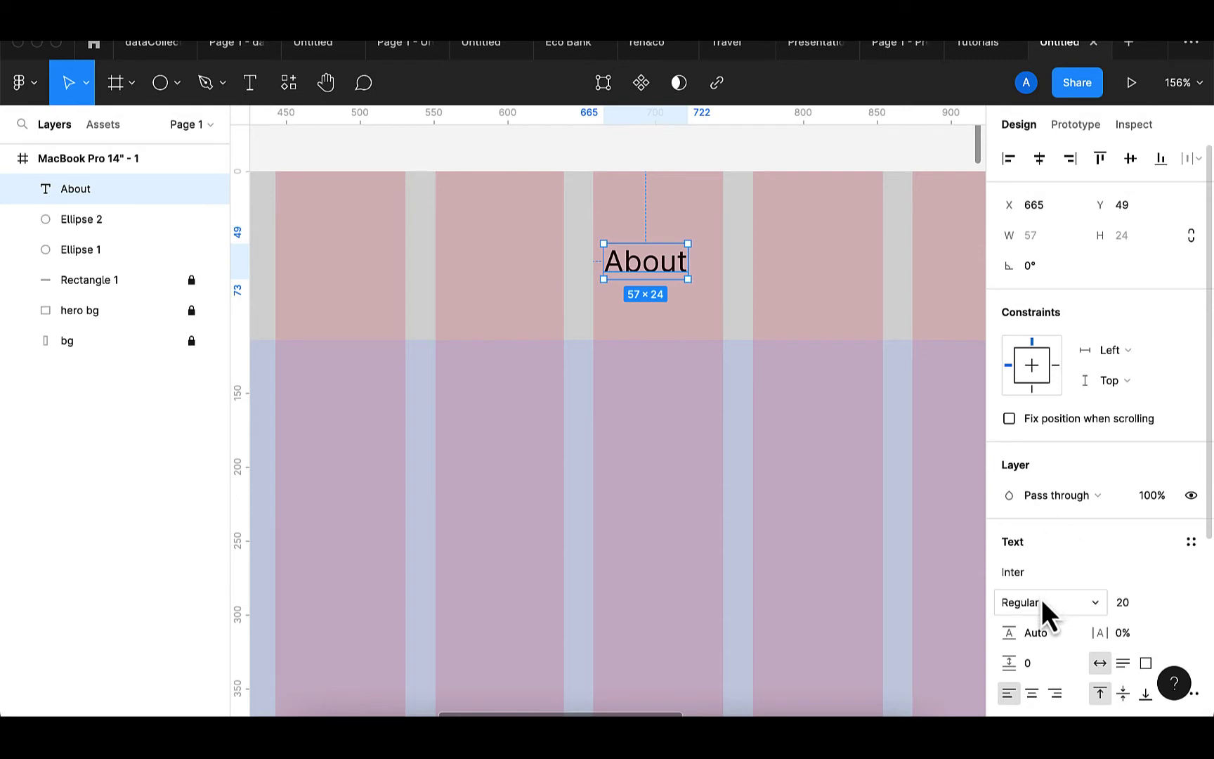
- Set the "About" text's fill colour to 222254
{"action": "scroll", "coordinate": [1041, 617], "scroll_direction": "down", "scroll_amount": 4}
{"action": "left_click", "coordinate": [1057, 653]}
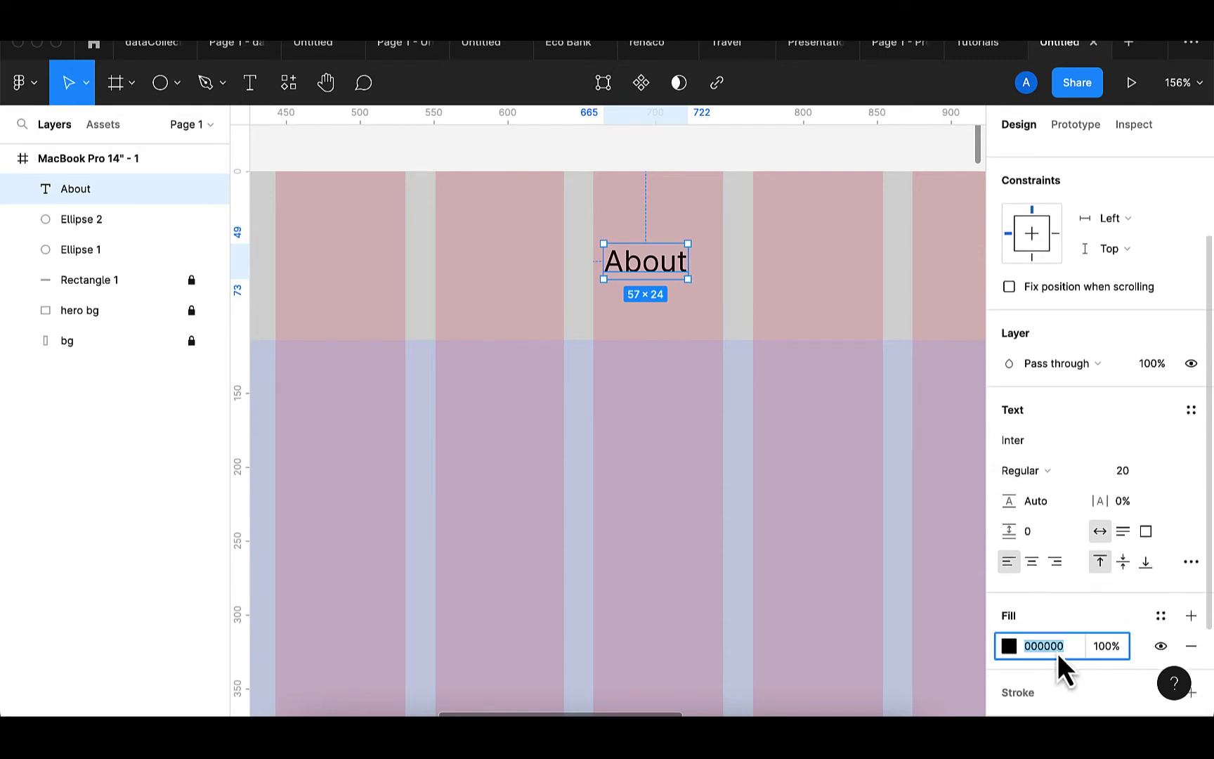
{"action": "key", "text": "BackSpace"}
{"action": "type", "text": "2"}
{"action": "key", "text": "Return"}
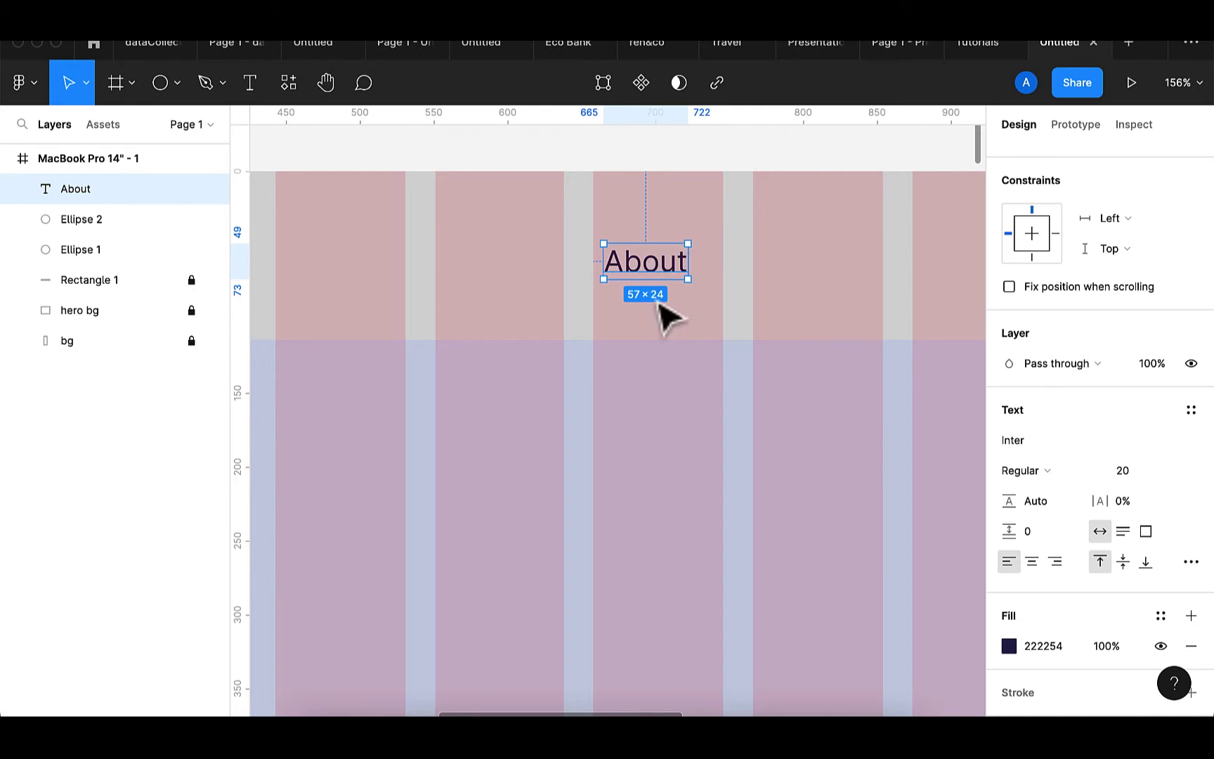
- Duplicate the "About" text, place the copy to its right at about X 780, and change its wording to "Contact"
{"action": "scroll", "coordinate": [666, 322], "scroll_direction": "down", "scroll_amount": 2}
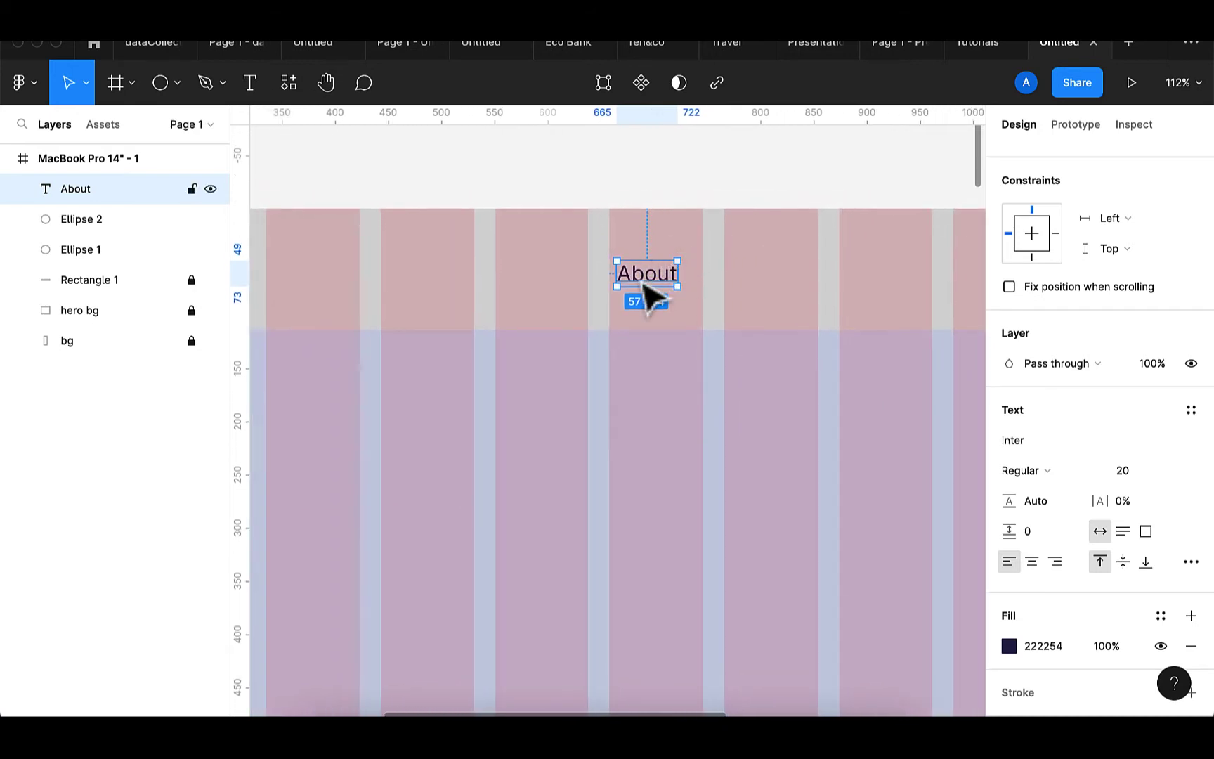
{"action": "key", "text": "super+d"}
{"action": "left_click_drag", "start_coordinate": [649, 294], "coordinate": [767, 293]}
{"action": "double_click", "coordinate": [761, 276]}
{"action": "key", "text": "BackSpace"}
{"action": "type", "text": "Contact"}
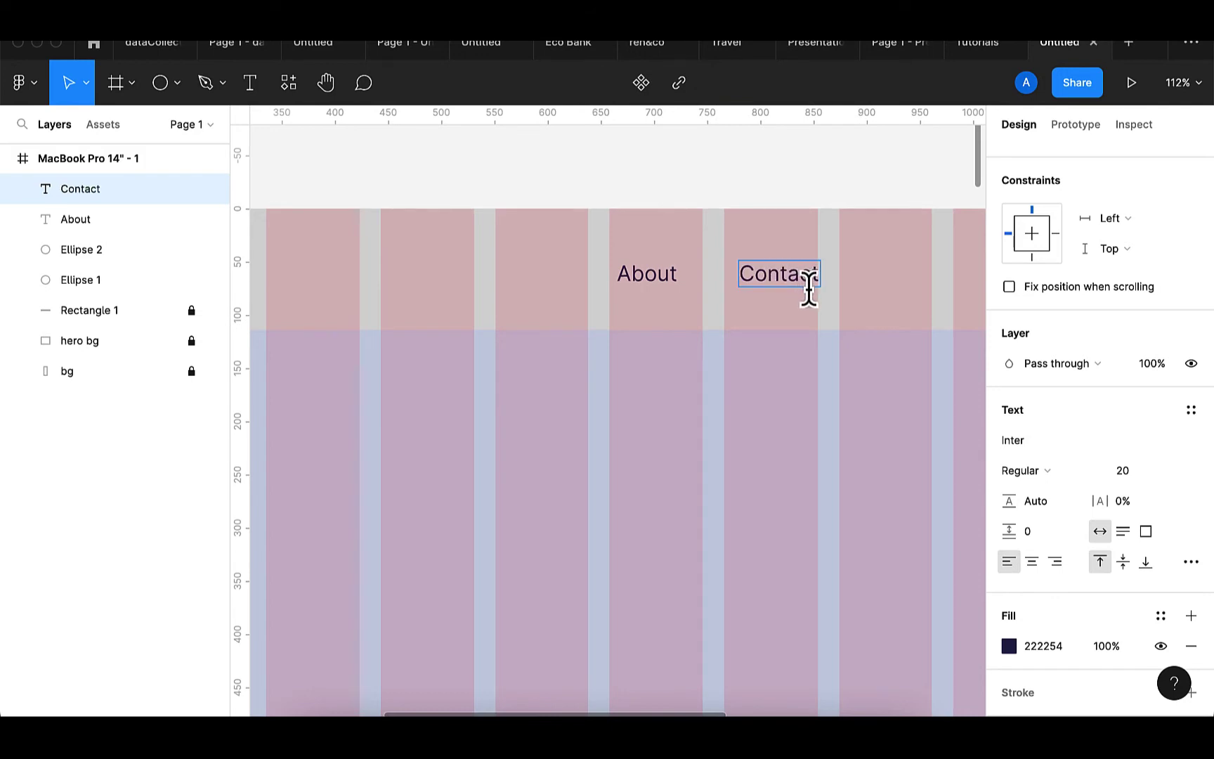
{"action": "key", "text": "Escape"}
- Duplicate the "Contact" text, place the copy to its right at about X 886, and change its wording to "Services"
{"action": "key", "text": "ctrl+d"}
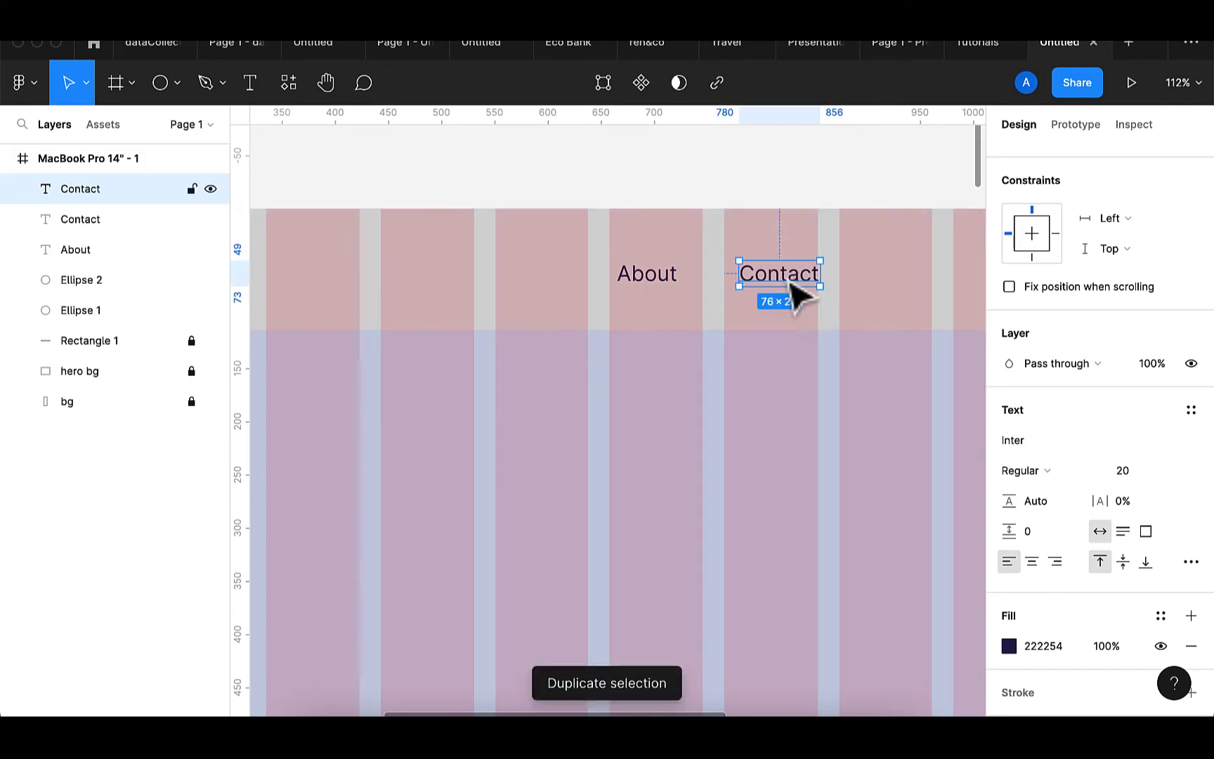
{"action": "left_click_drag", "start_coordinate": [799, 282], "coordinate": [915, 291]}
{"action": "scroll", "coordinate": [914, 291], "scroll_direction": "right", "scroll_amount": 5}
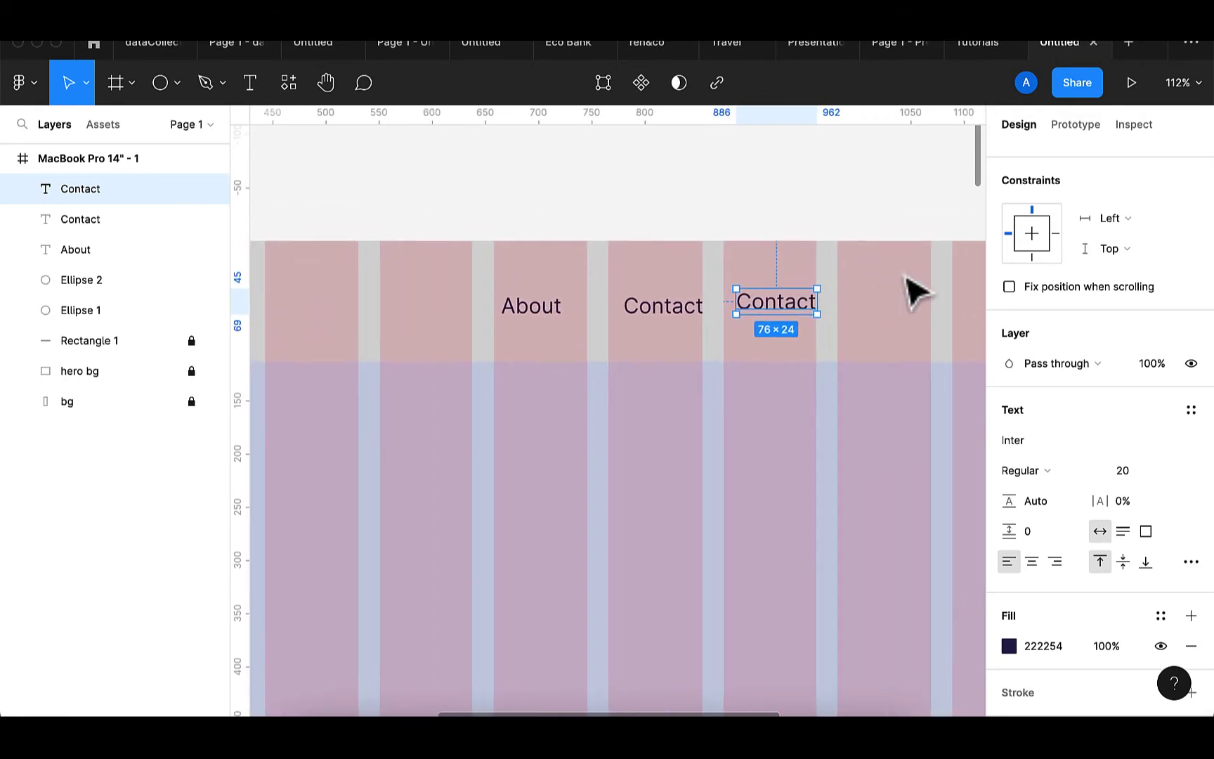
{"action": "left_click", "coordinate": [915, 292]}
{"action": "double_click", "coordinate": [791, 301]}
{"action": "key", "text": "BackSpace"}
{"action": "type", "text": "Se"}
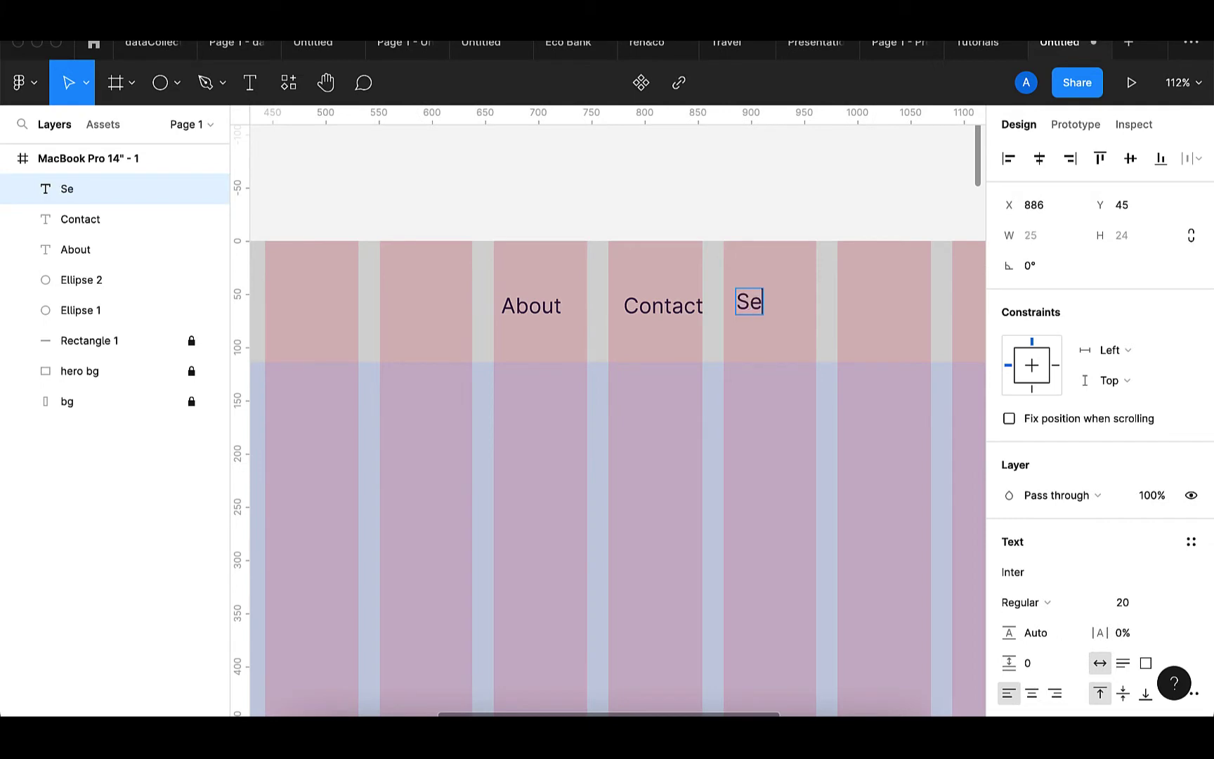
{"action": "type", "text": "rvices"}
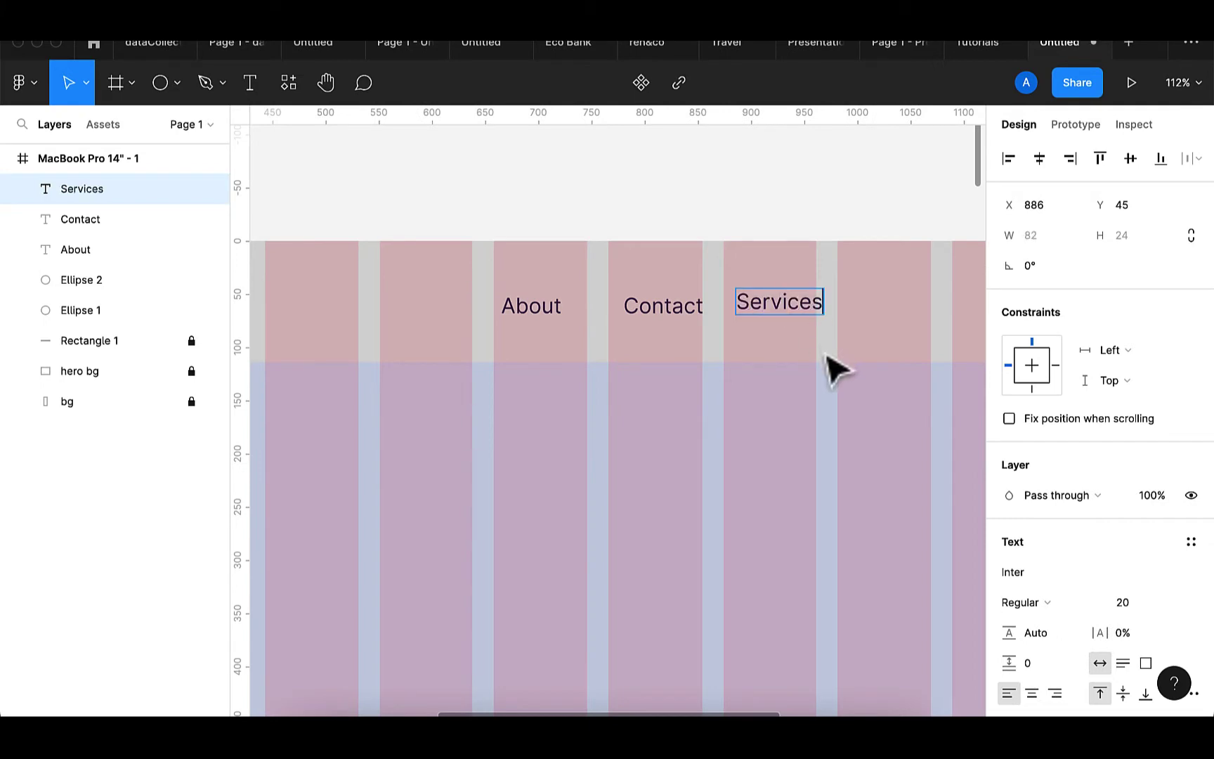
{"action": "key", "text": "Escape"}
- Duplicate the "Services" text, place the copy to its right at about X 1008, and change its wording to "Work"
{"action": "key", "text": "super+d"}
{"action": "left_click_drag", "start_coordinate": [777, 317], "coordinate": [908, 333]}
{"action": "scroll", "coordinate": [906, 337], "scroll_direction": "right", "scroll_amount": 5}
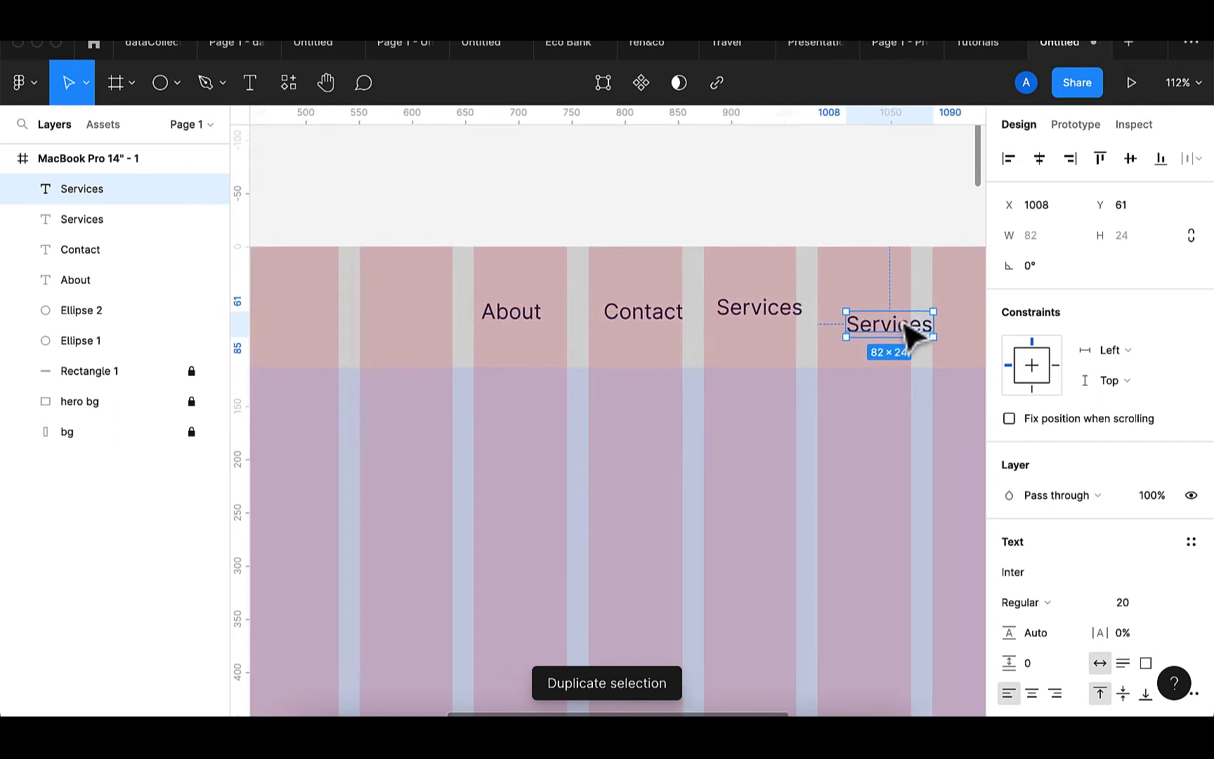
{"action": "double_click", "coordinate": [827, 352]}
{"action": "key", "text": "BackSpace"}
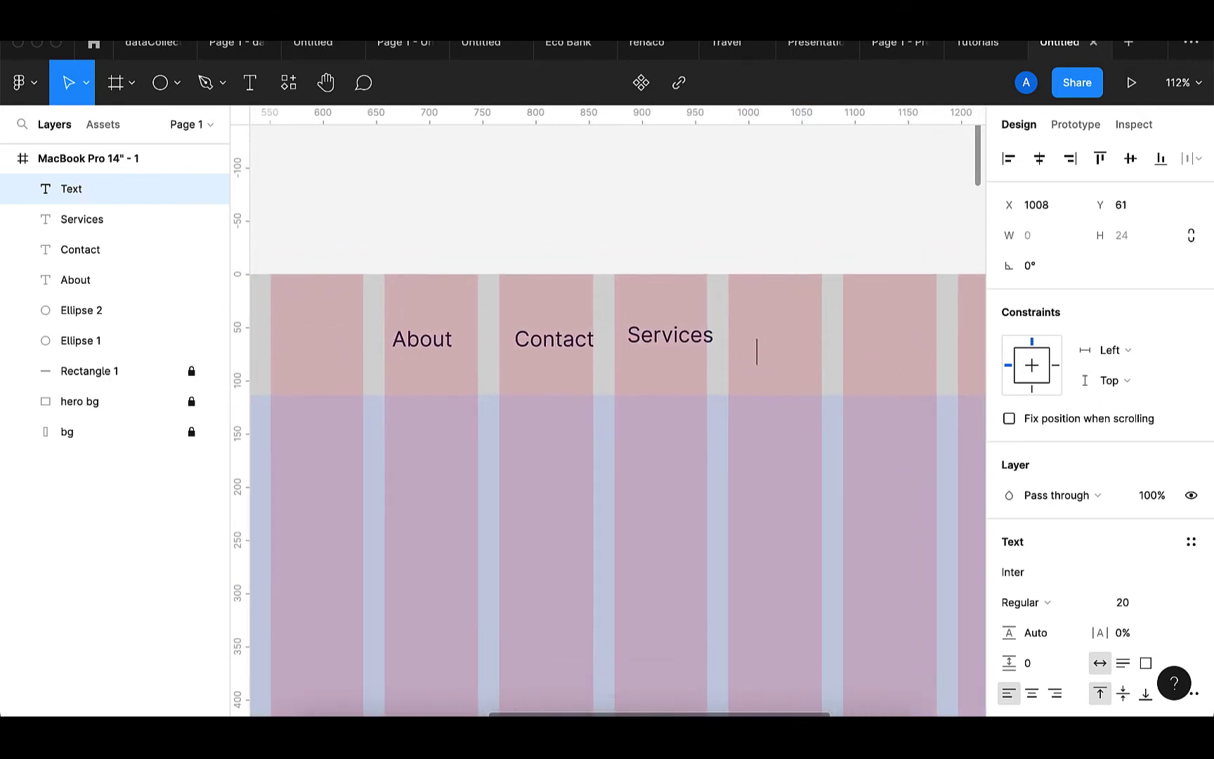
{"action": "type", "text": "We"}
{"action": "type", "text": "rk"}
{"action": "key", "text": "Escape"}
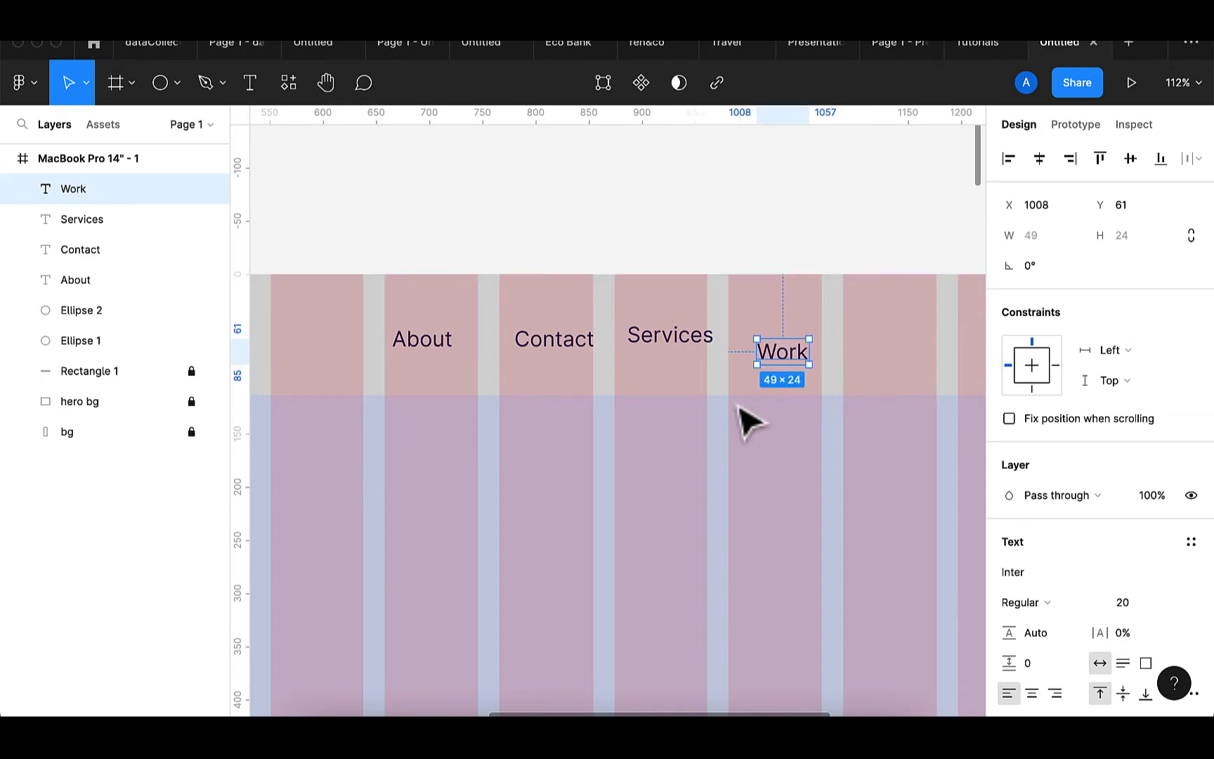
- Line up the header links at Y 49 with even gaps: "About" at X 571, then "Contact", "Services" at X 833 and "Work" at X 970
{"action": "left_click_drag", "start_coordinate": [447, 355], "coordinate": [326, 361]}
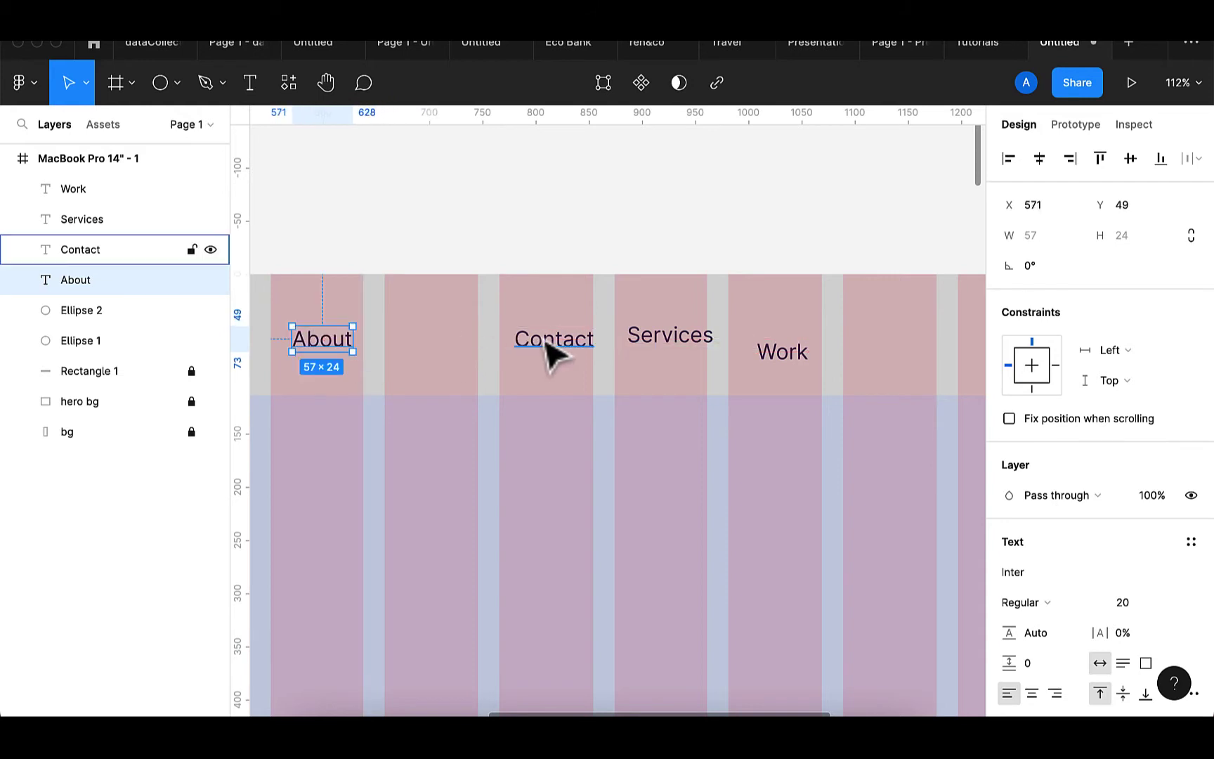
{"action": "left_click_drag", "start_coordinate": [578, 354], "coordinate": [497, 352]}
{"action": "left_click_drag", "start_coordinate": [661, 344], "coordinate": [612, 354]}
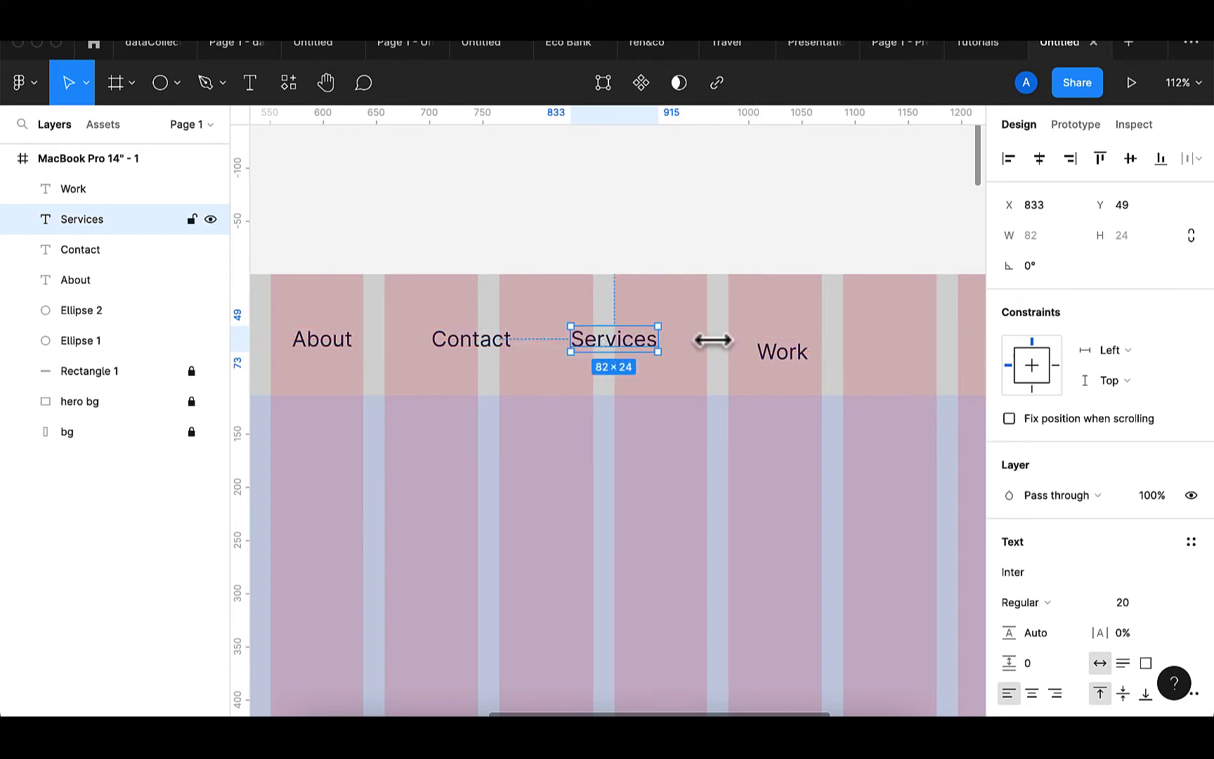
{"action": "left_click", "coordinate": [782, 373]}
{"action": "left_click_drag", "start_coordinate": [782, 376], "coordinate": [738, 364]}
- Draw a button rectangle of about 141 × 54 beside "Work" in the header, at about X 1069, Y 34
{"action": "scroll", "coordinate": [737, 364], "scroll_direction": "down", "scroll_amount": 5}
{"action": "scroll", "coordinate": [738, 364], "scroll_direction": "right", "scroll_amount": 3}
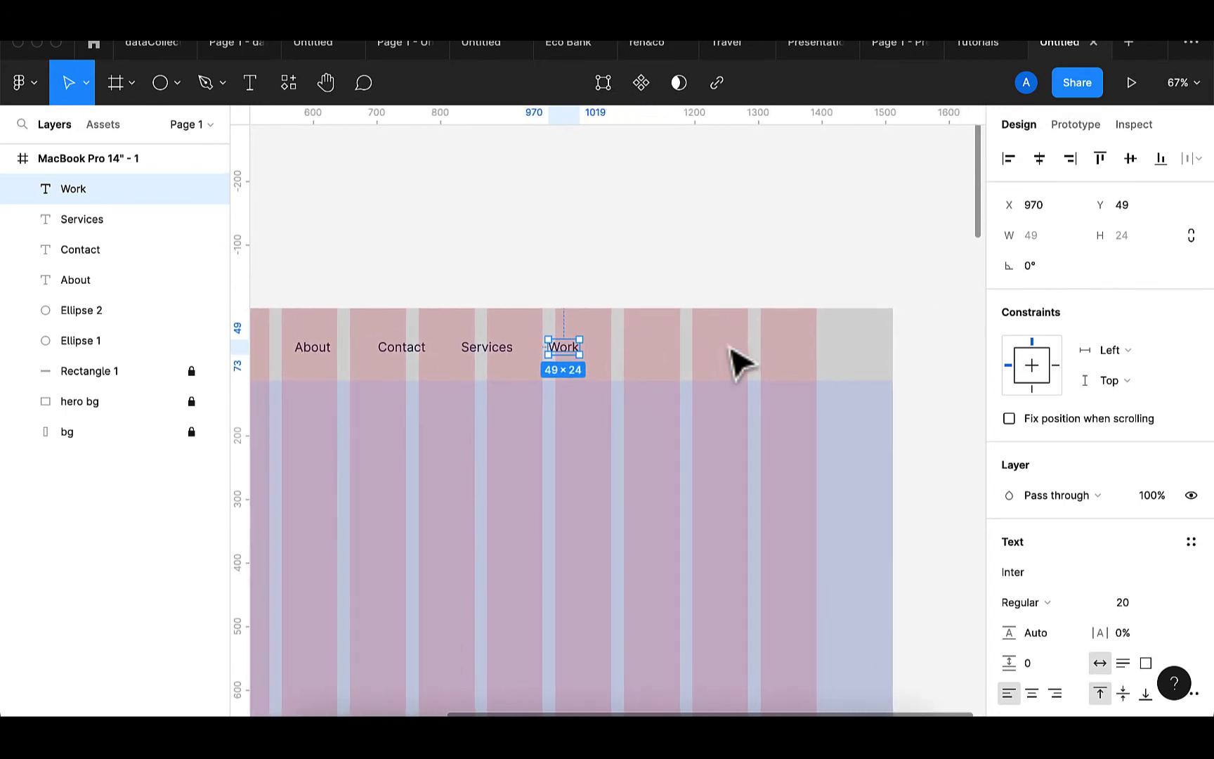
{"action": "left_click", "coordinate": [176, 83]}
{"action": "left_click", "coordinate": [155, 135]}
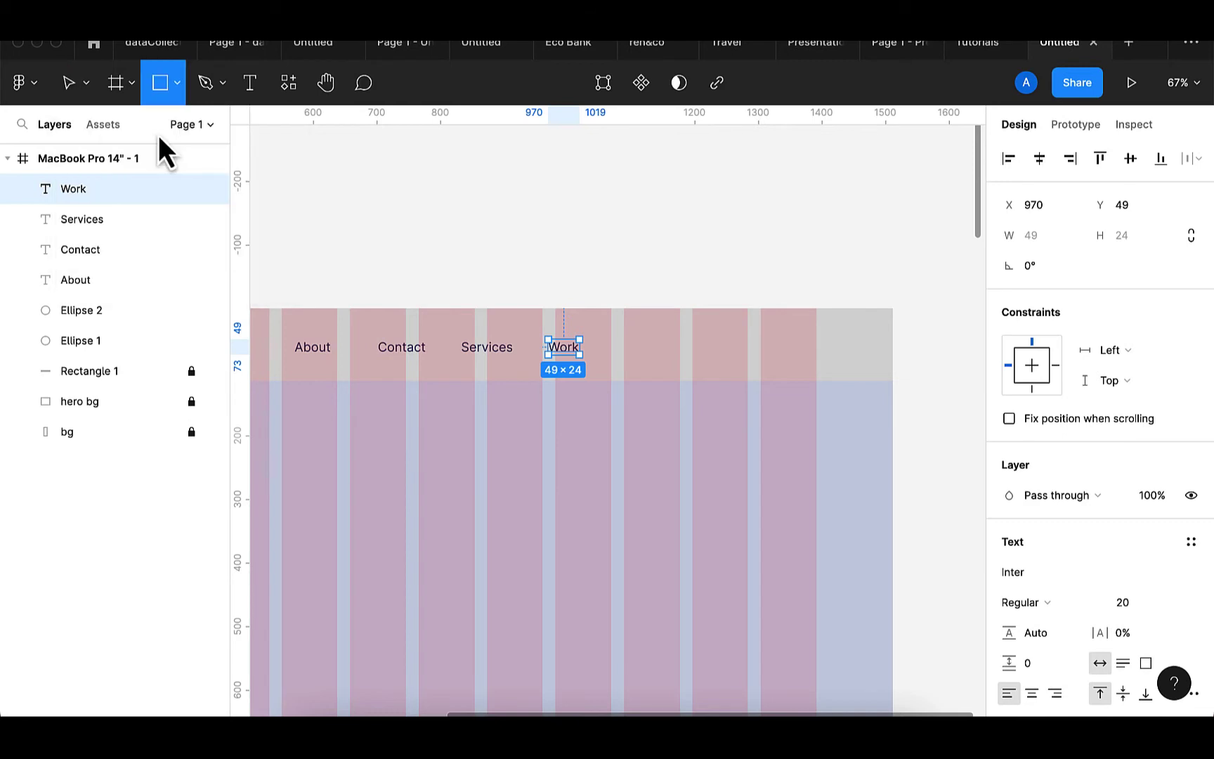
{"action": "scroll", "coordinate": [607, 401], "scroll_direction": "up", "scroll_amount": 3}
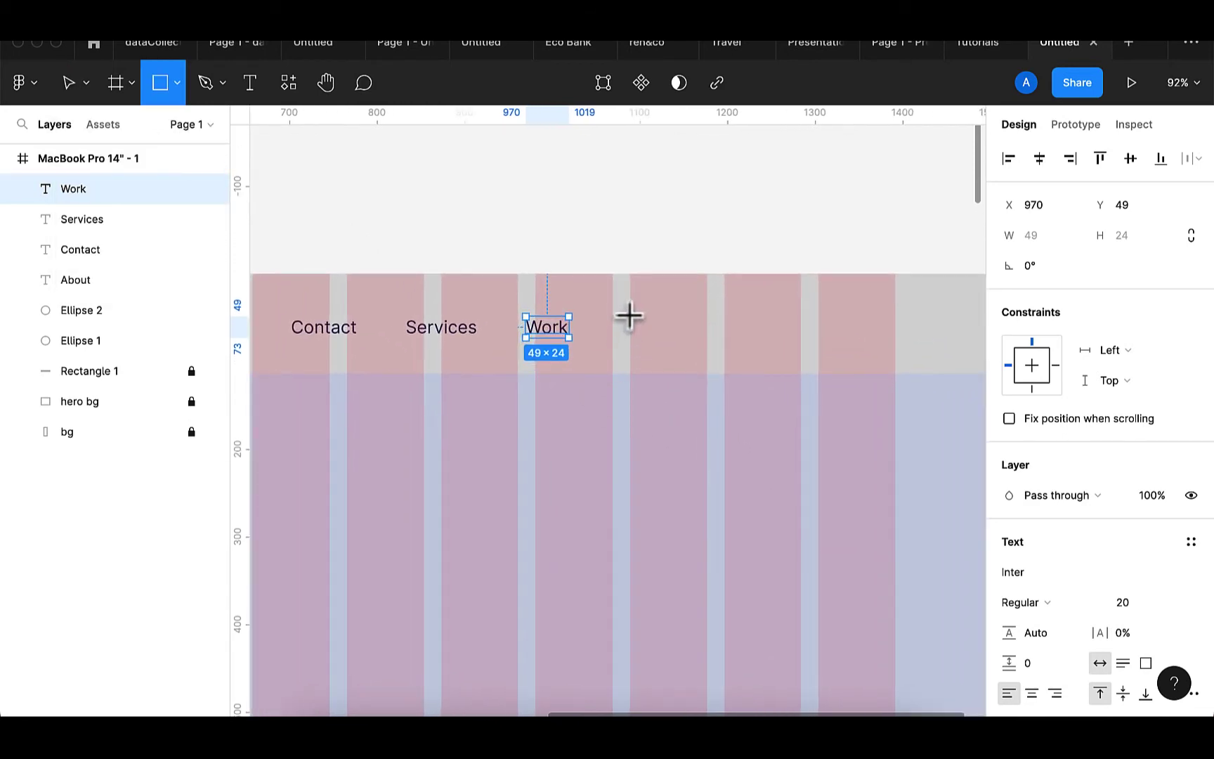
{"action": "mouse_move", "coordinate": [630, 312]}
{"action": "left_mouse_down"}
{"action": "mouse_move", "coordinate": [756, 359]}
{"action": "mouse_move", "coordinate": [681, 338]}
{"action": "left_mouse_up"}
- Set the new button rectangle's fill colour to white, FFFFFF
{"action": "left_click", "coordinate": [1067, 573]}
{"action": "left_click", "coordinate": [1011, 573]}
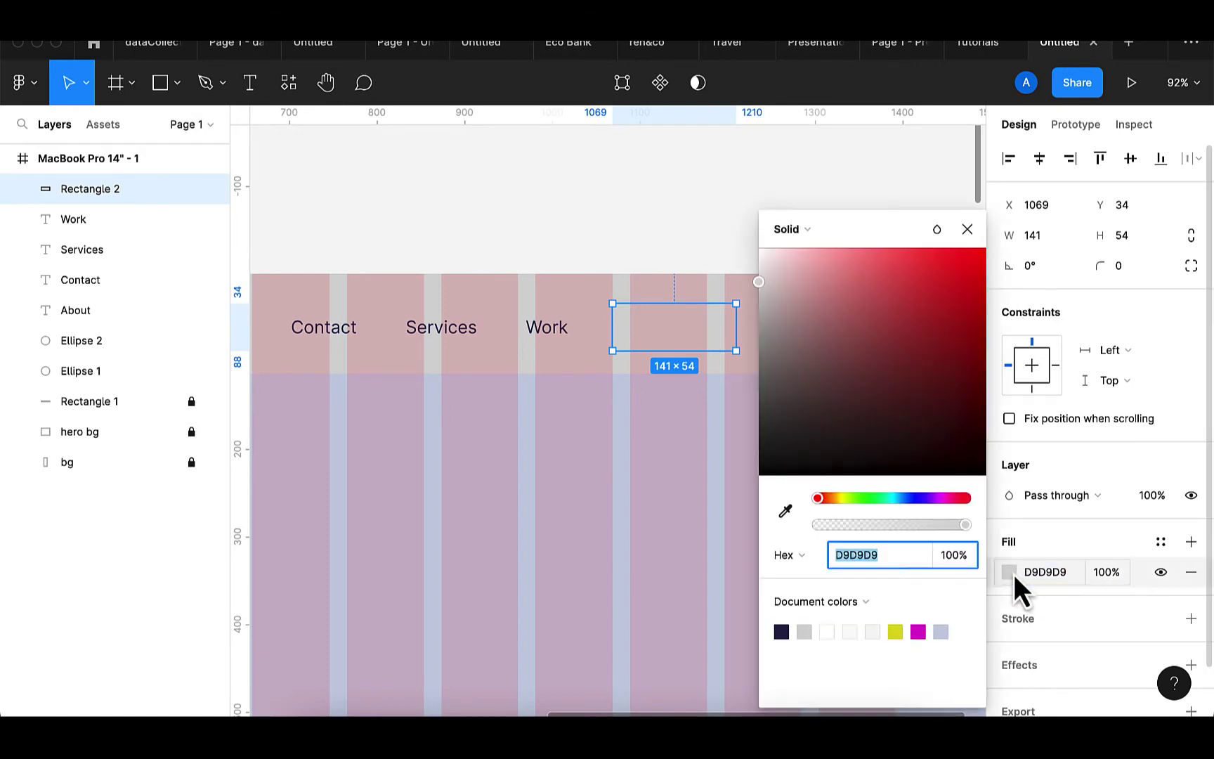
{"action": "left_click", "coordinate": [827, 632]}
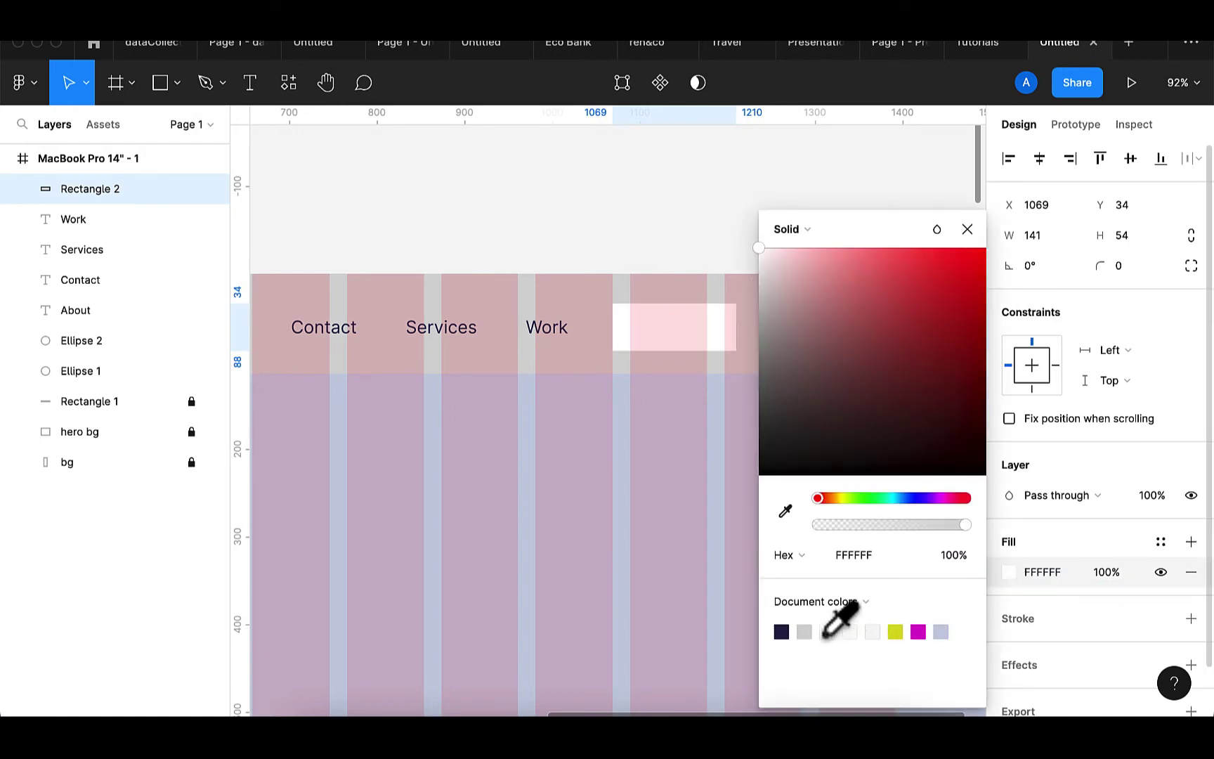
{"action": "left_click", "coordinate": [967, 229]}
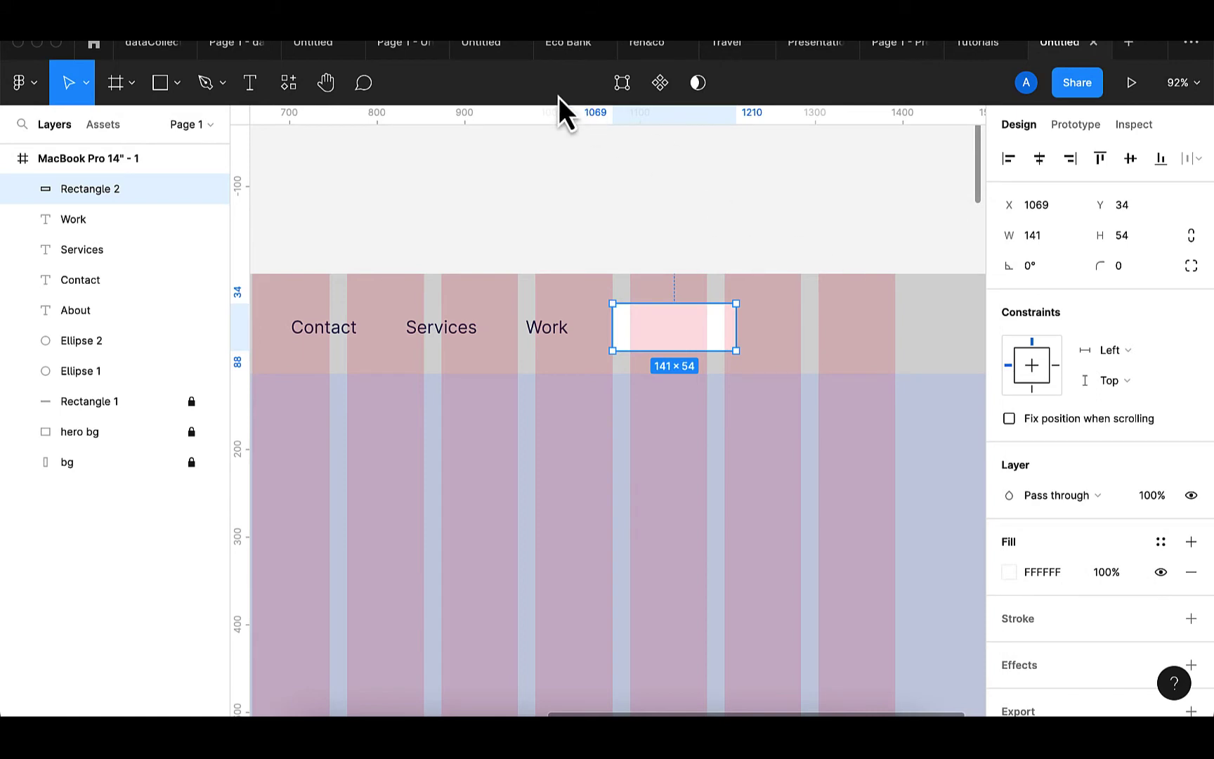
- Add the text "Login" on the white rectangle and position it near the centre, at about X 1114, Y 49
{"action": "left_click", "coordinate": [250, 91]}
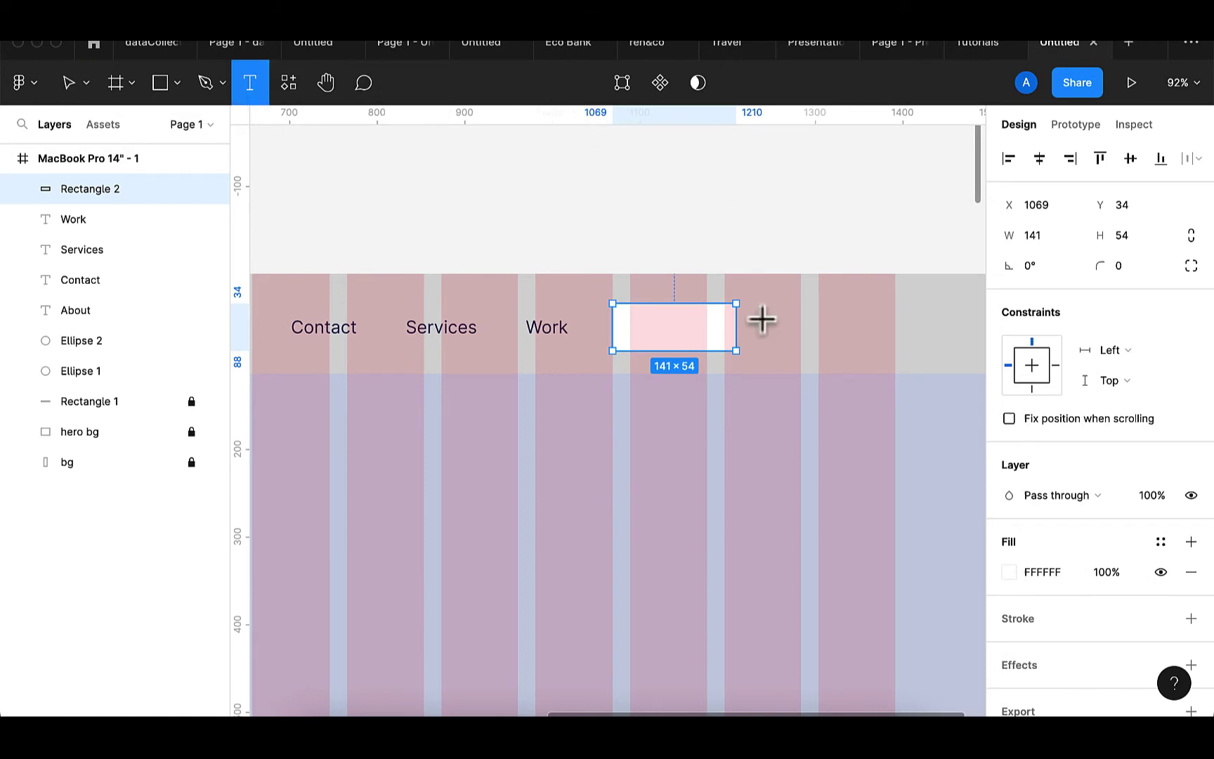
{"action": "left_click", "coordinate": [650, 328]}
{"action": "type", "text": "Login"}
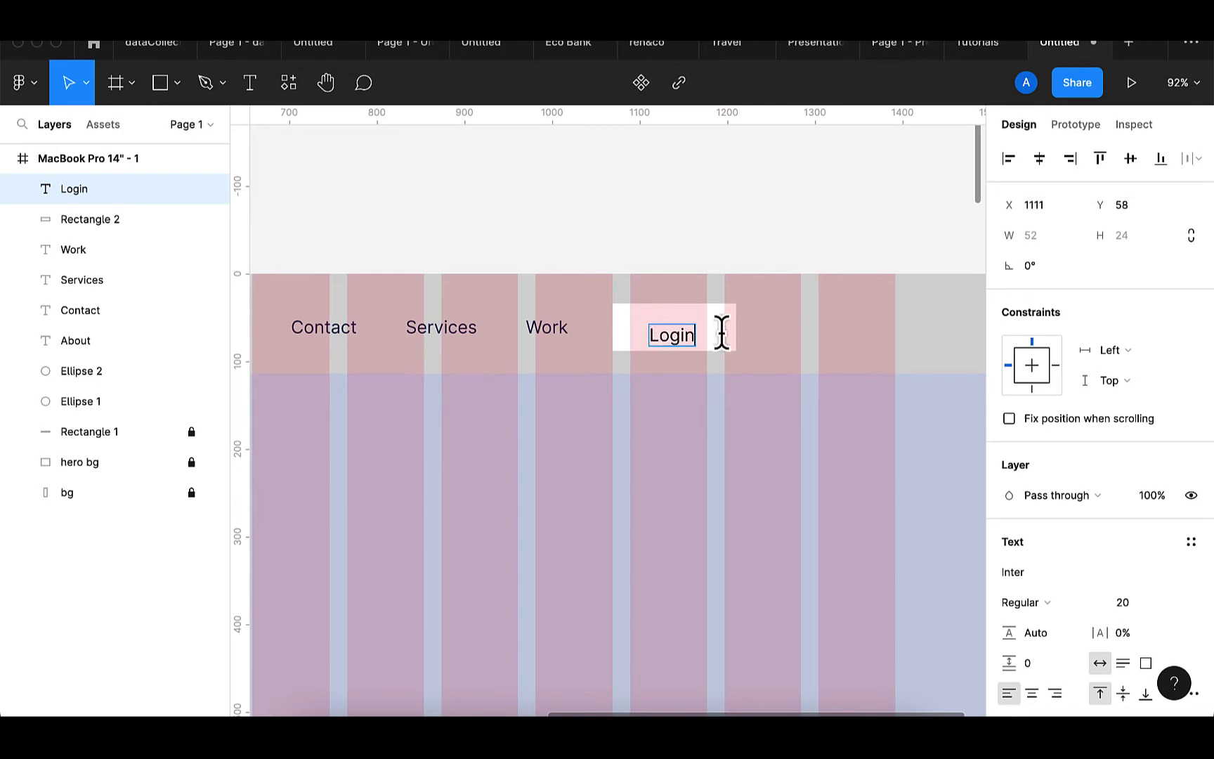
{"action": "key", "text": "Escape"}
{"action": "left_click_drag", "start_coordinate": [677, 360], "coordinate": [673, 333]}
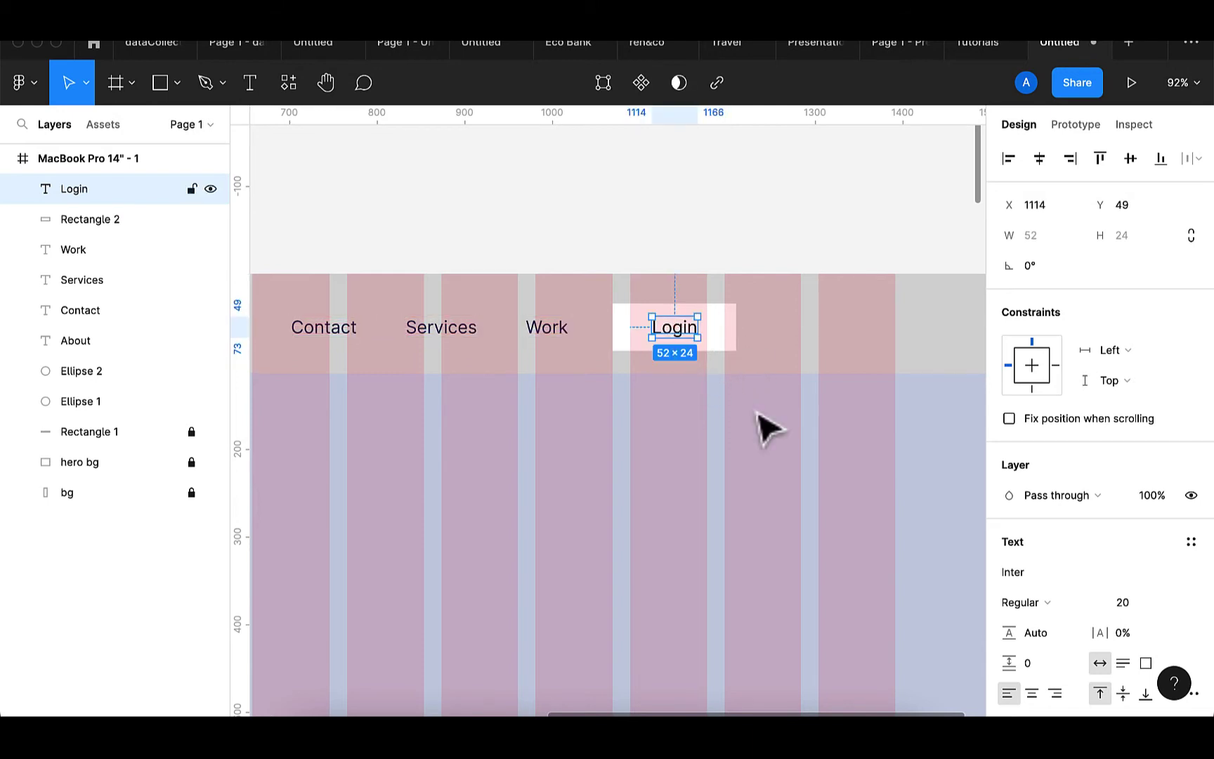
- Set the "Login" text to the Poppins font in Medium weight
{"action": "left_click", "coordinate": [1045, 600]}
{"action": "left_click", "coordinate": [1046, 631]}
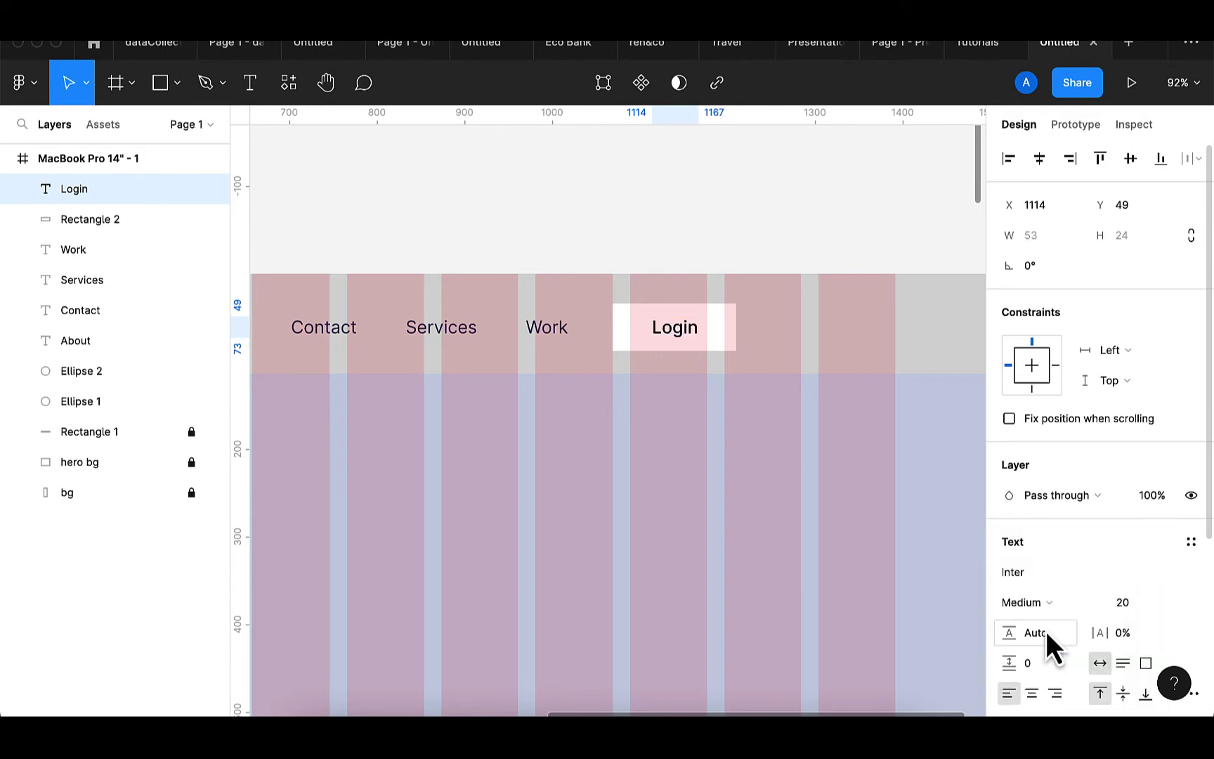
{"action": "left_click", "coordinate": [1040, 580]}
{"action": "key", "text": "BackSpace"}
{"action": "type", "text": "Popp"}
{"action": "key", "text": "Return"}
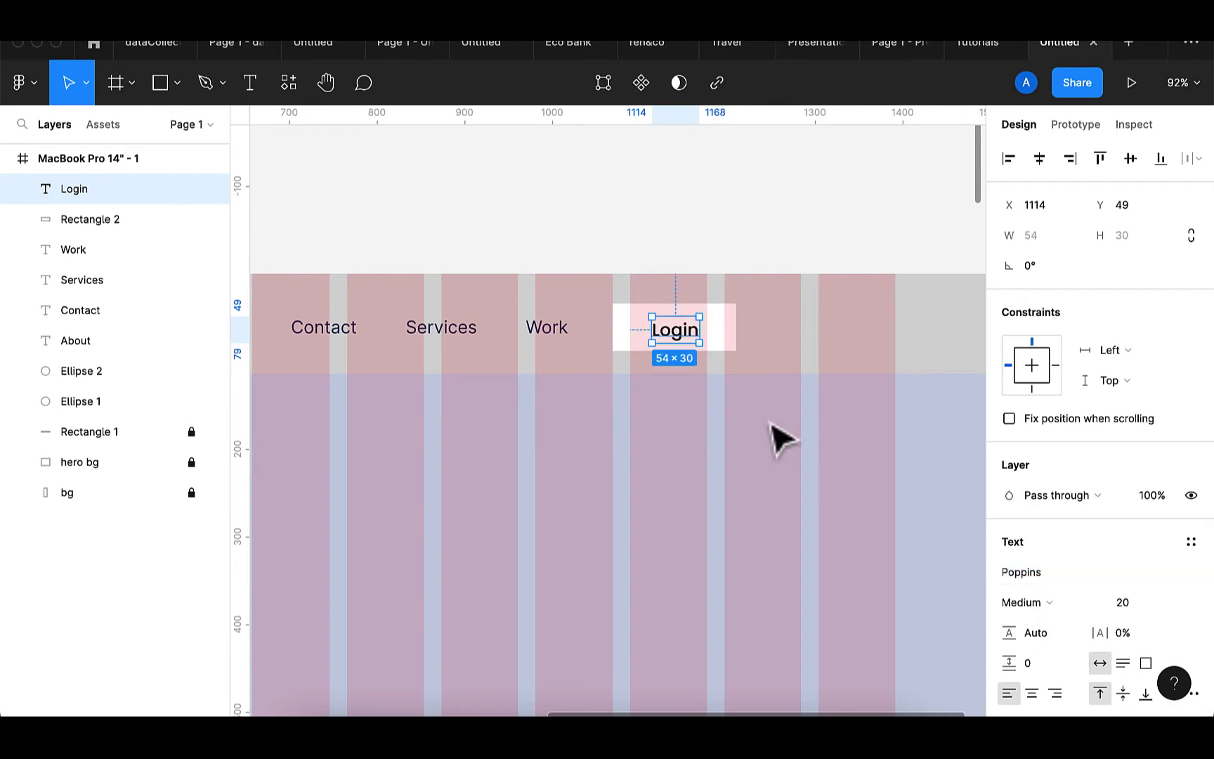
- Align the "Login" text and its rectangle on their horizontal and vertical centres, and group the two
{"action": "scroll", "coordinate": [670, 349], "scroll_direction": "up", "scroll_amount": 5}
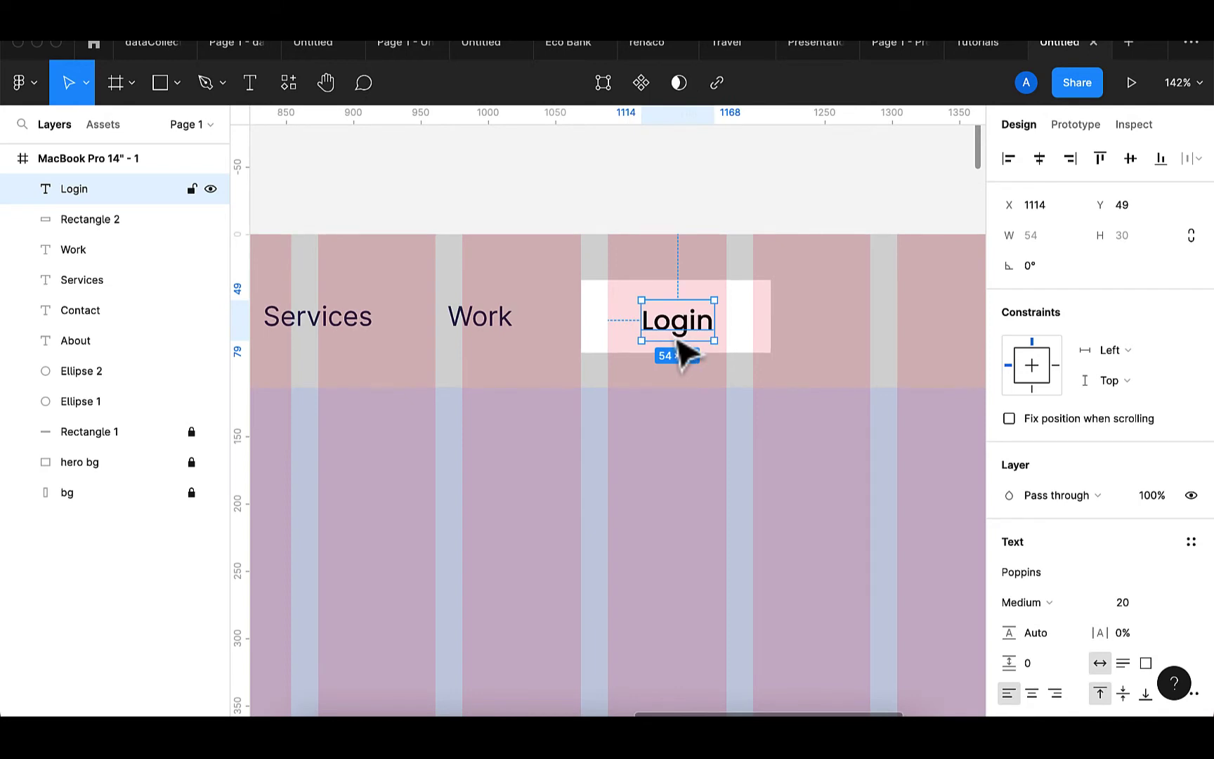
{"action": "left_click", "coordinate": [760, 329]}
{"action": "left_click", "coordinate": [671, 338], "text": "shift"}
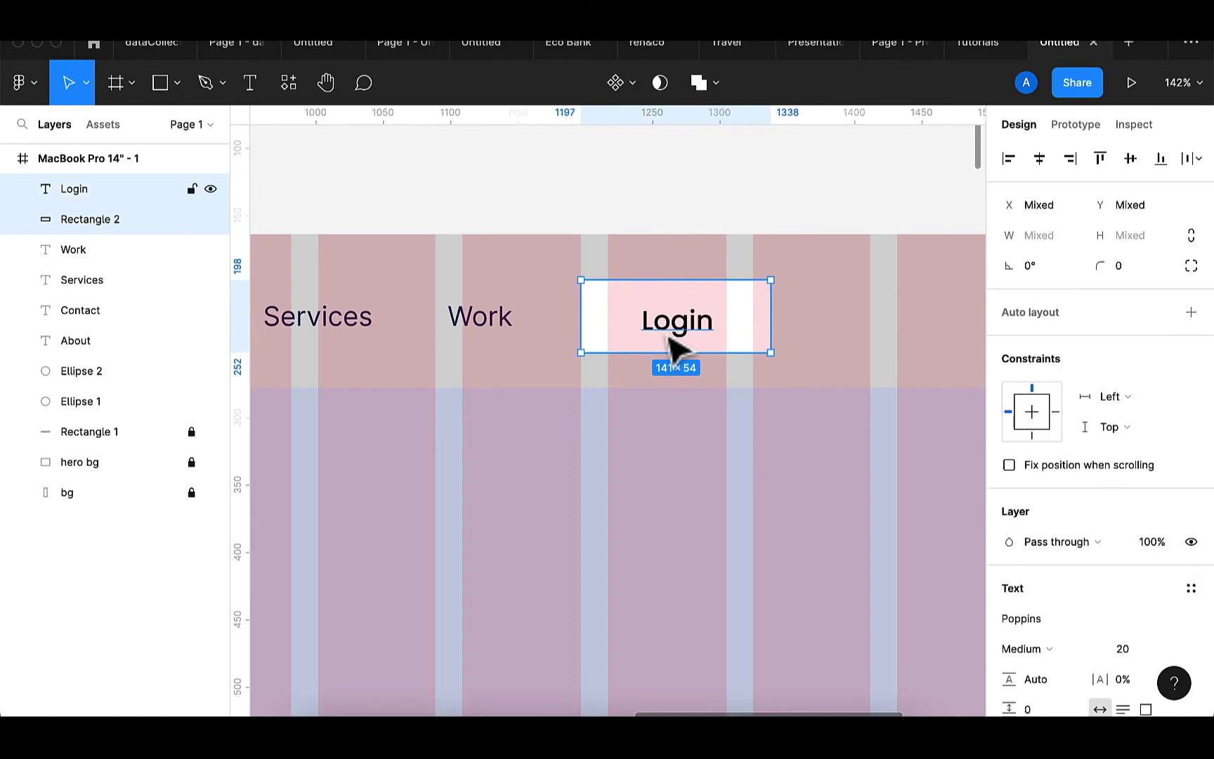
{"action": "left_click", "coordinate": [1040, 160]}
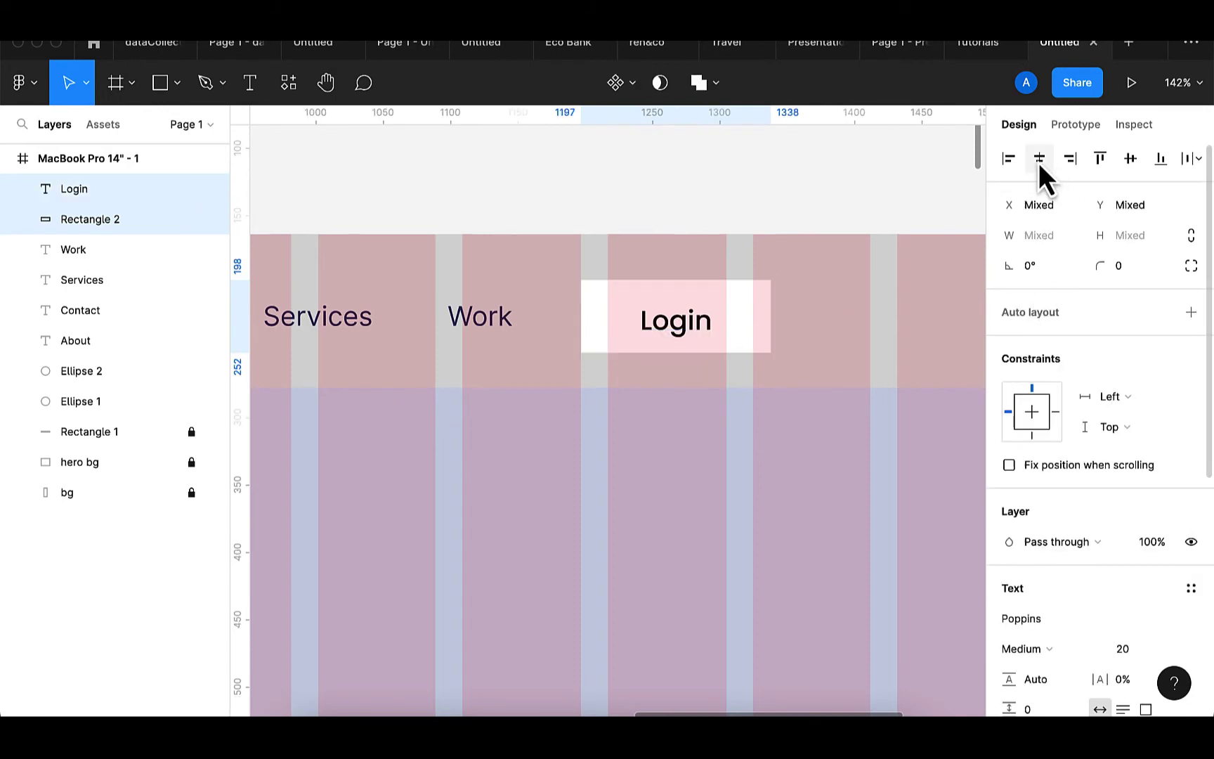
{"action": "left_click", "coordinate": [1128, 158]}
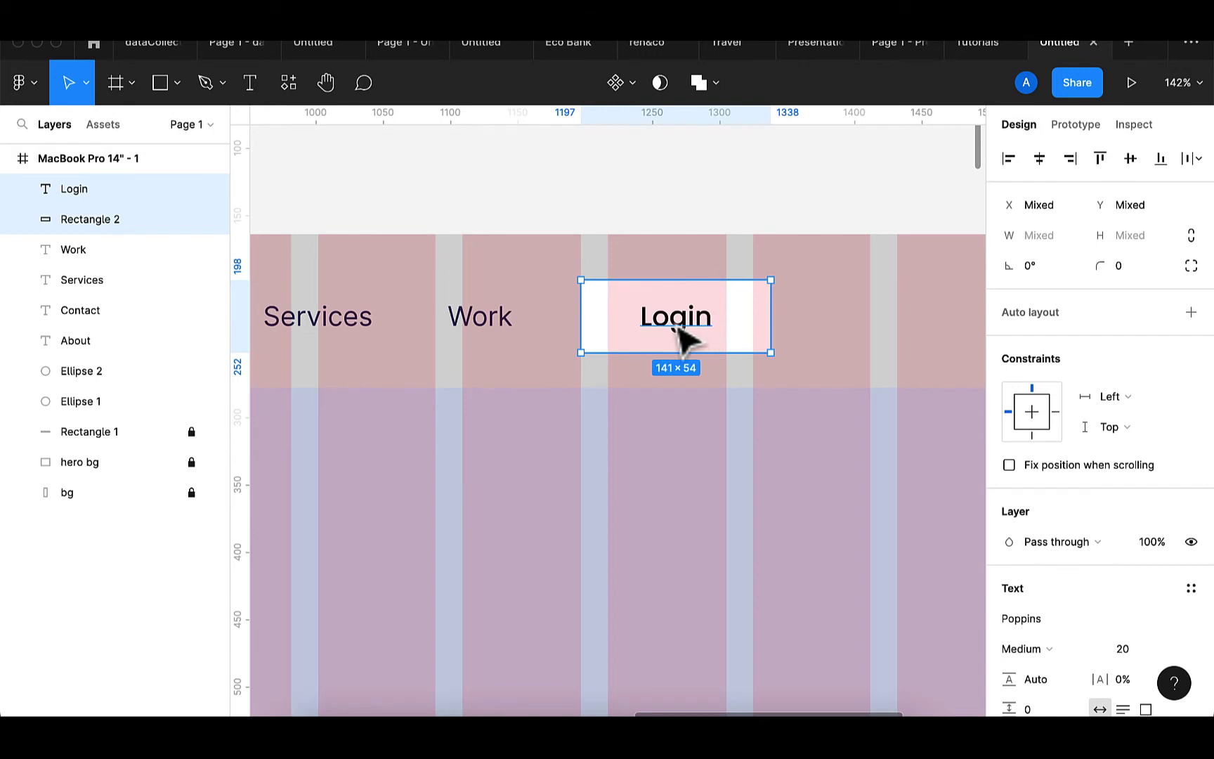
{"action": "key", "text": "super+g"}
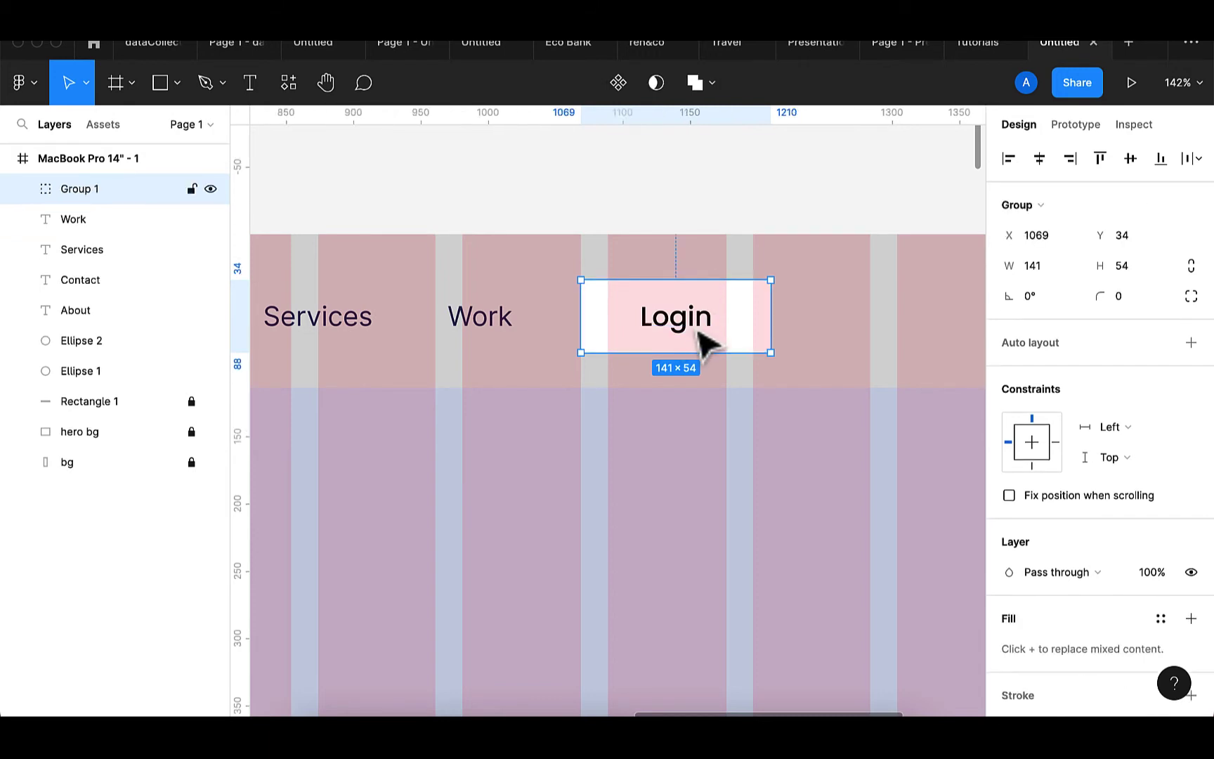
- Duplicate the "Login" button group and place the copy to its right at about X 1232, Y 34
{"action": "scroll", "coordinate": [704, 343], "scroll_direction": "right", "scroll_amount": 3}
{"action": "scroll", "coordinate": [705, 342], "scroll_direction": "up", "scroll_amount": 1}
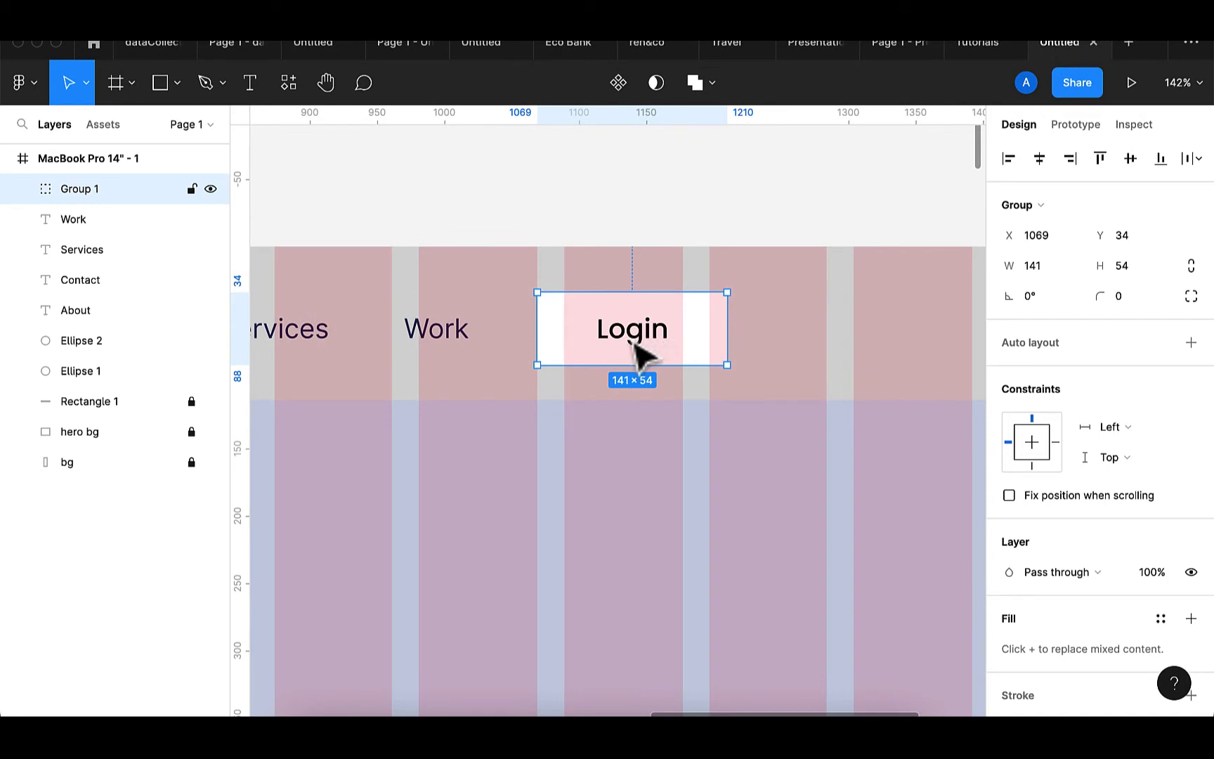
{"action": "key", "text": "super+d"}
{"action": "left_click_drag", "start_coordinate": [641, 351], "coordinate": [859, 352]}
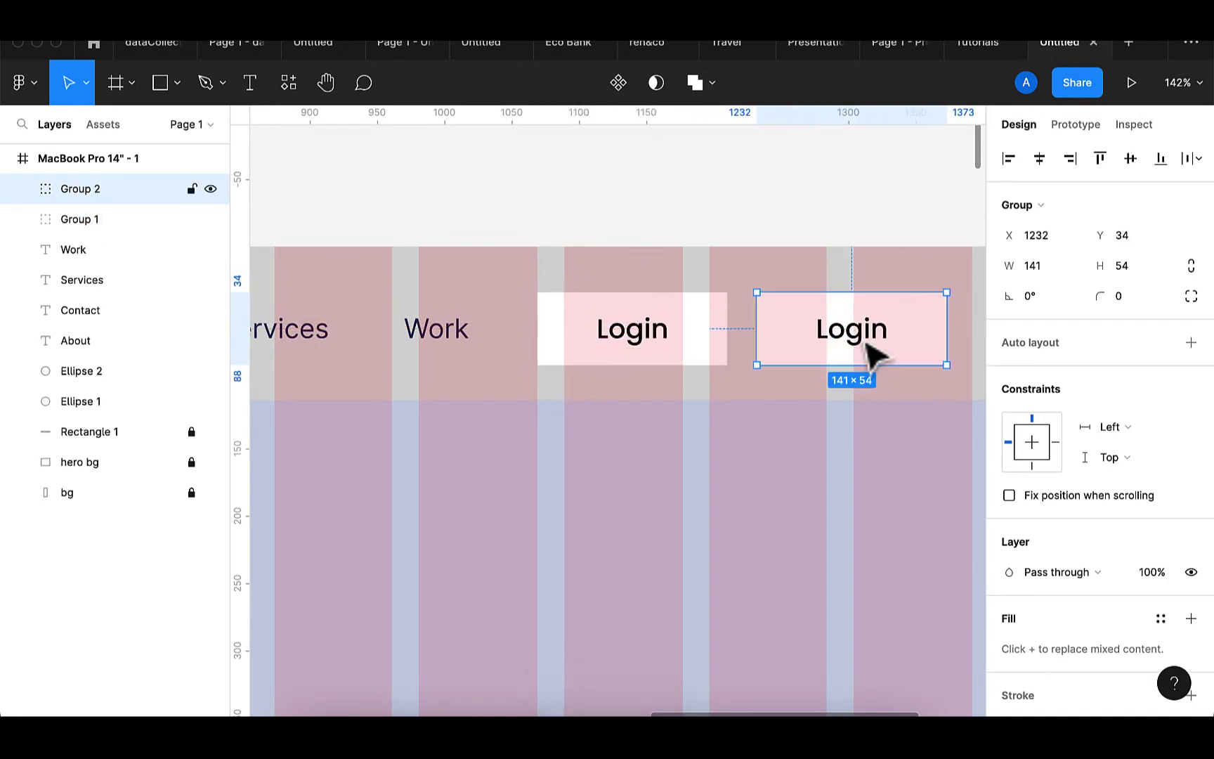
- Change the duplicated button's text to "Sign up"
{"action": "double_click", "coordinate": [871, 347]}
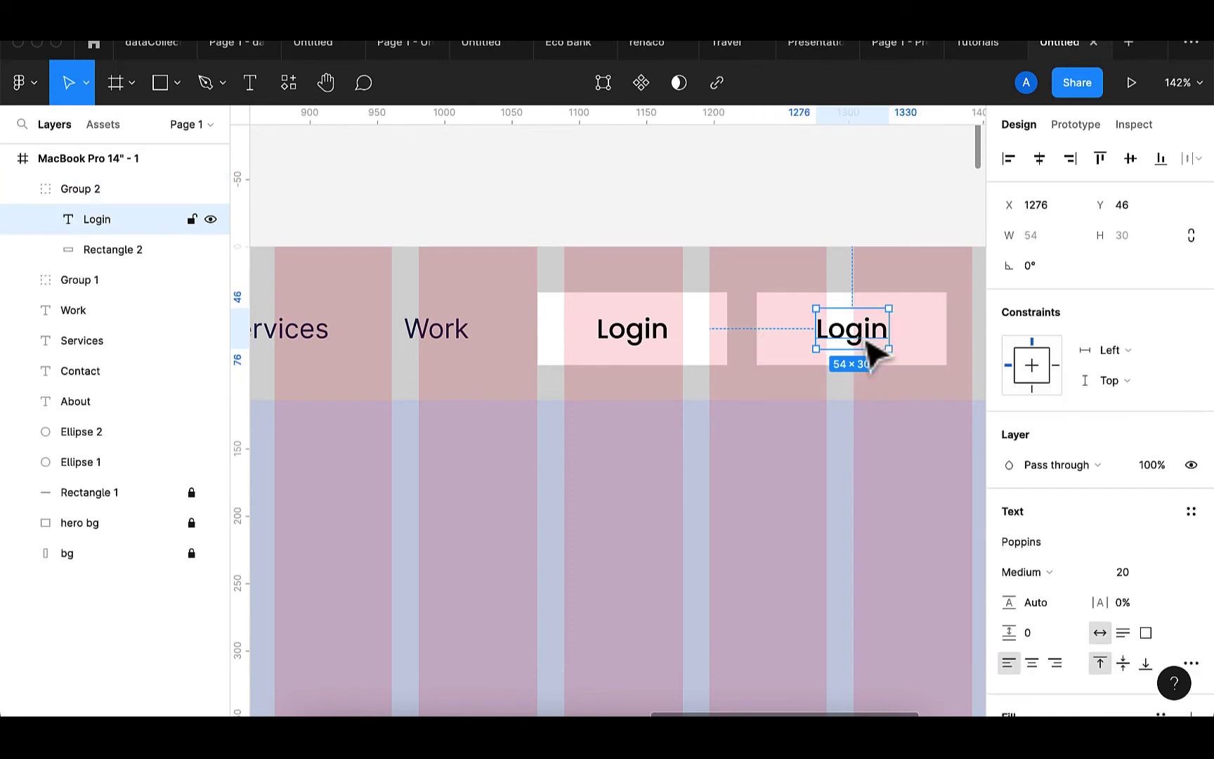
{"action": "double_click", "coordinate": [869, 345]}
{"action": "key", "text": "Right"}
{"action": "key", "text": "BackSpace"}
{"action": "key", "text": "BackSpace"}
{"action": "key", "text": "BackSpace"}
{"action": "key", "text": "BackSpace"}
{"action": "key", "text": "BackSpace"}
{"action": "type", "text": "Sign"}
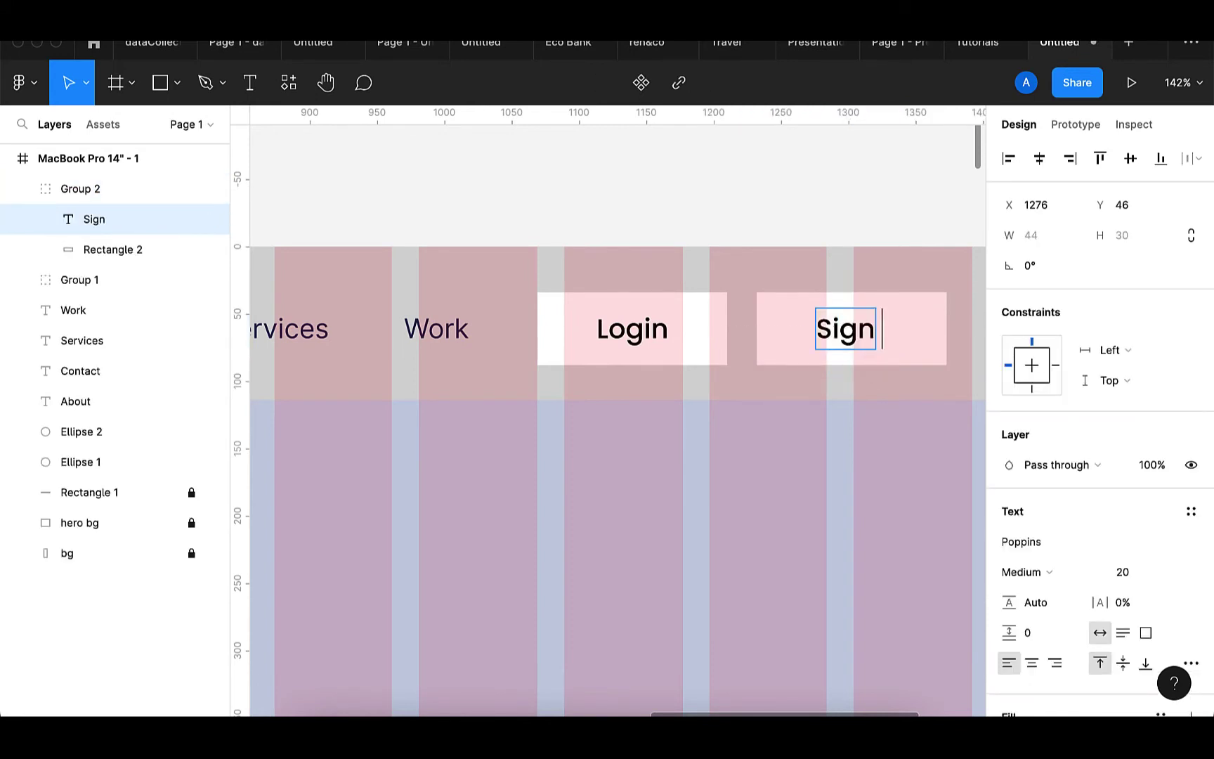
{"action": "type", "text": " up"}
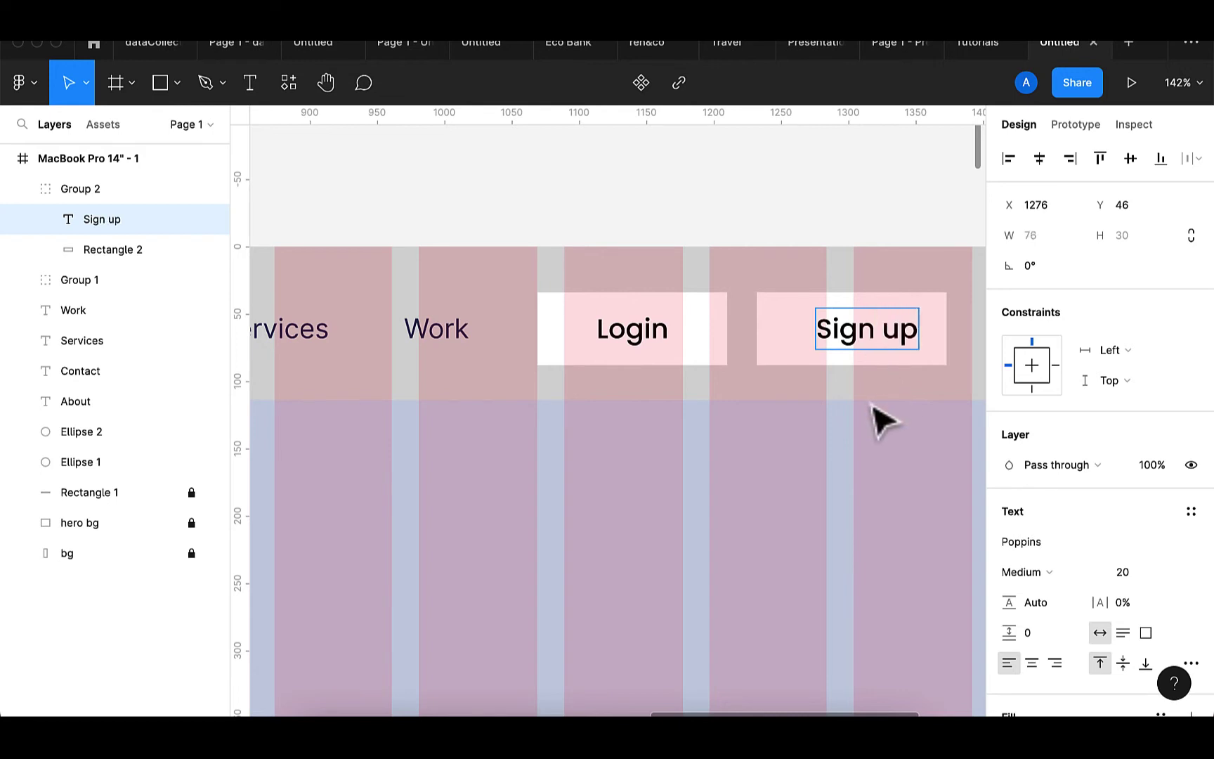
{"action": "key", "text": "Escape"}
- Re-centre the "Sign up" text within its button, at about X 1265, Y 46
{"action": "double_click", "coordinate": [862, 343]}
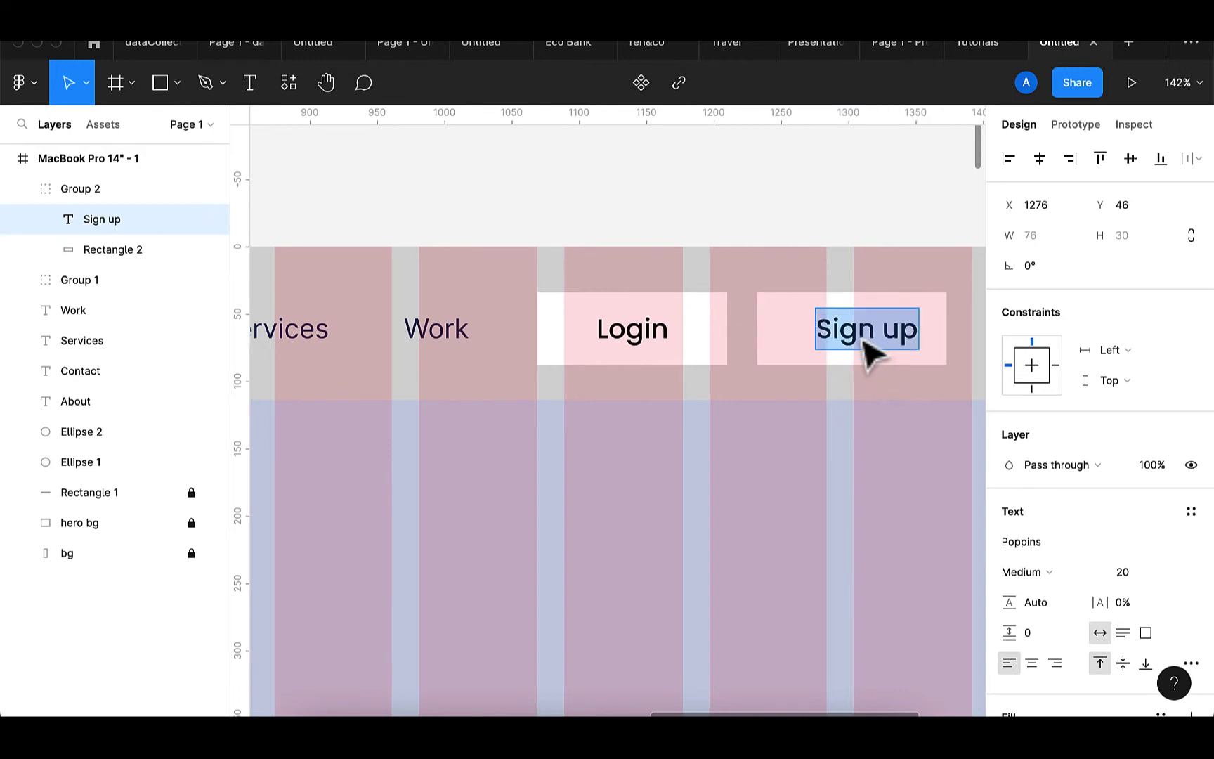
{"action": "key", "text": "Escape"}
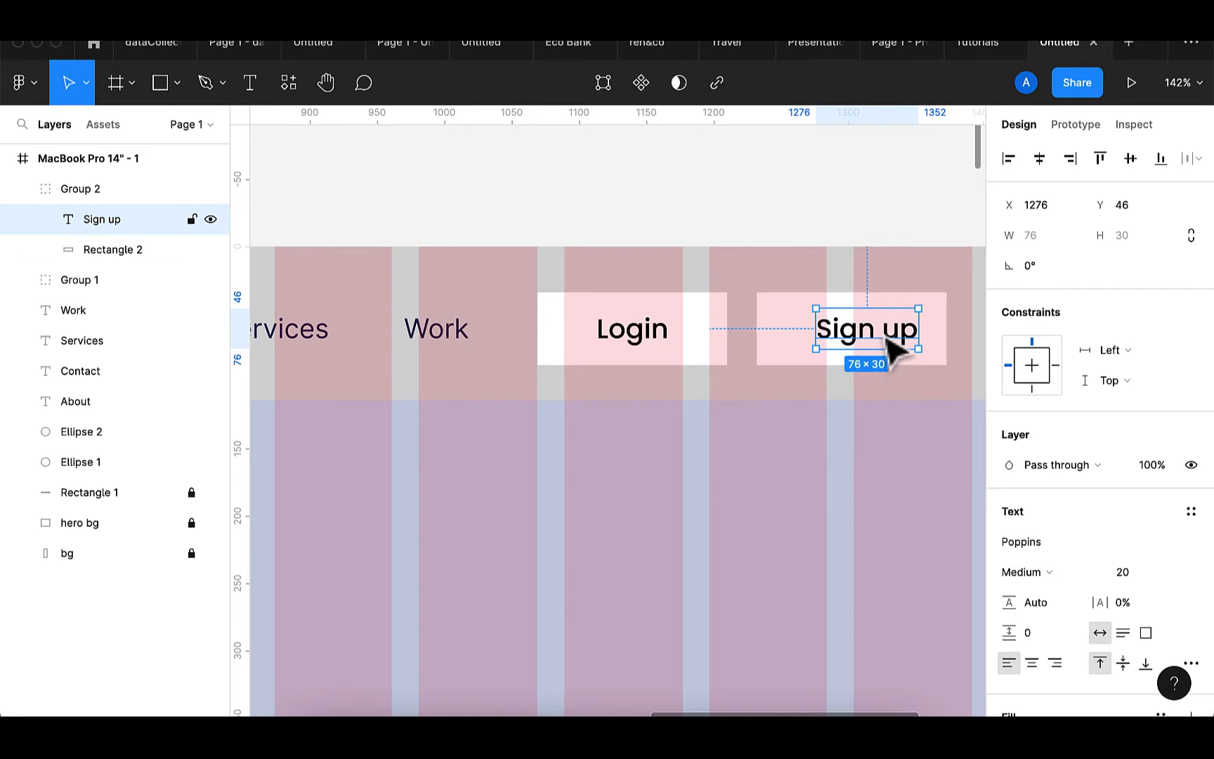
{"action": "left_click_drag", "start_coordinate": [880, 336], "coordinate": [873, 338]}
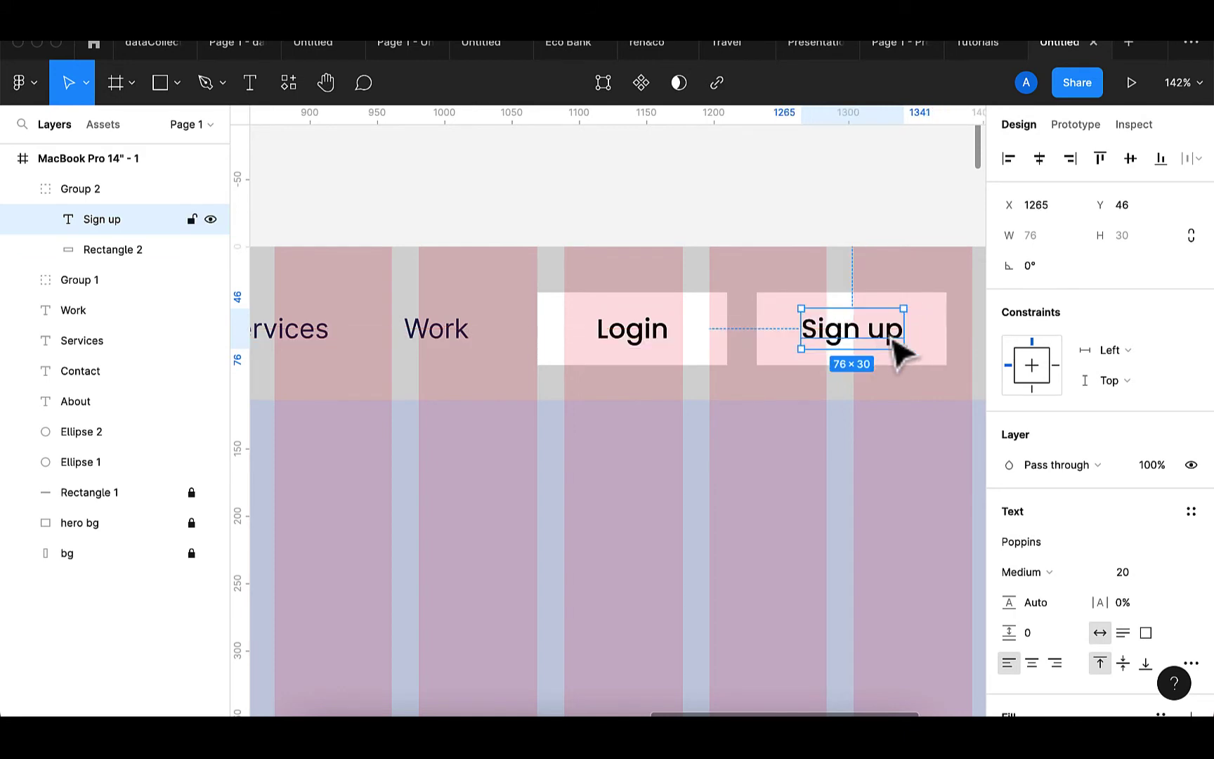
- Fill the "Sign up" button's rectangle with the dark navy document colour 222254
{"action": "left_click", "coordinate": [935, 347]}
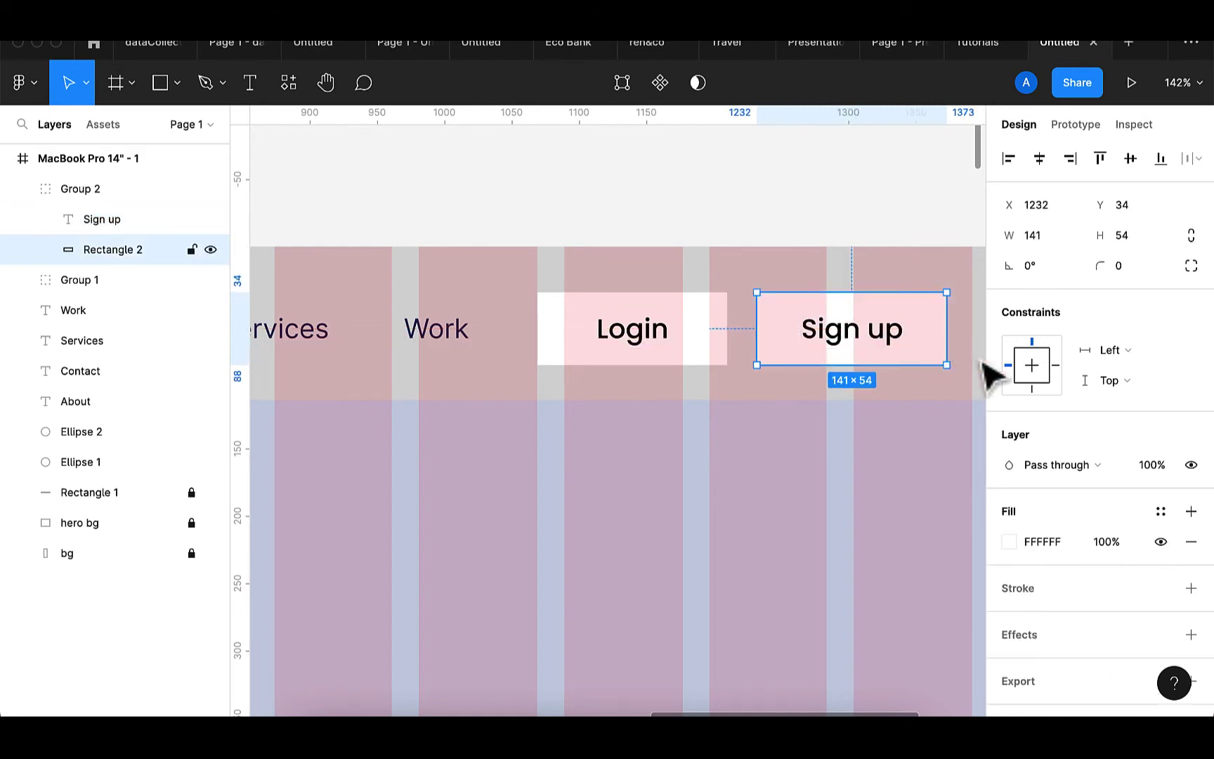
{"action": "scroll", "coordinate": [1088, 555], "scroll_direction": "down", "scroll_amount": 2}
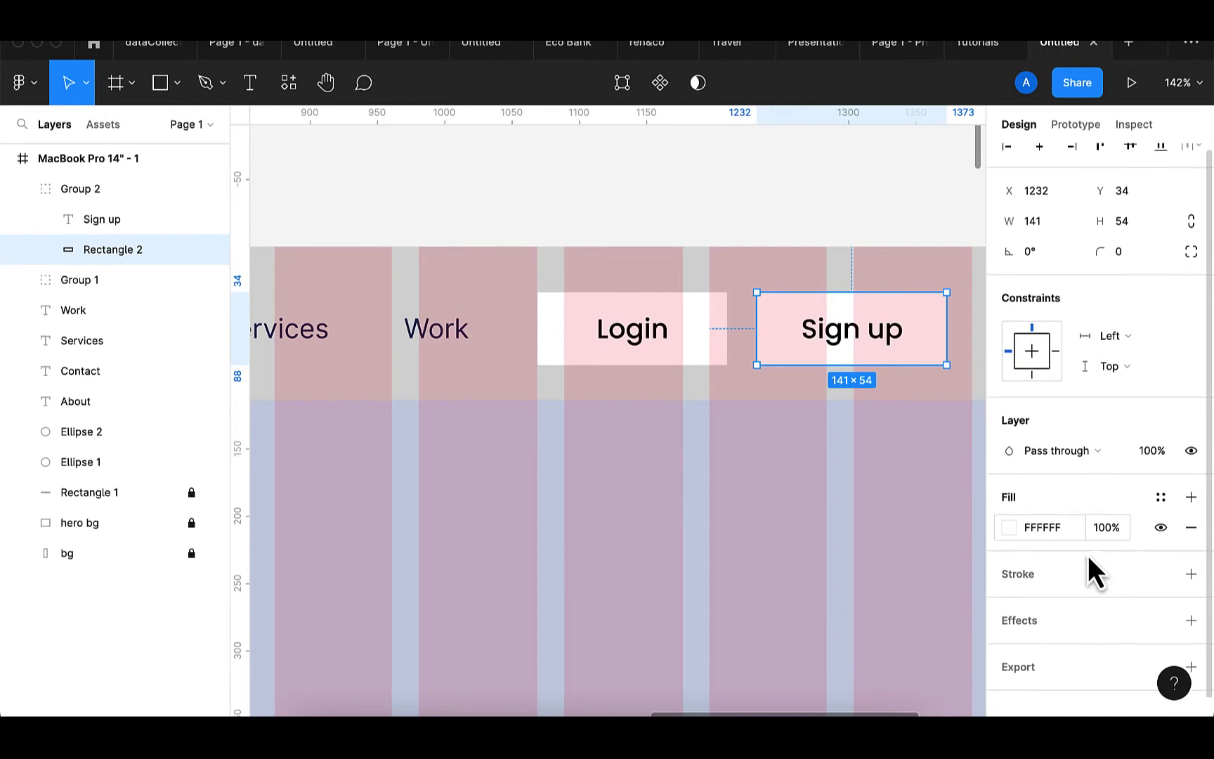
{"action": "left_click", "coordinate": [1054, 522]}
{"action": "left_click", "coordinate": [1016, 521]}
{"action": "key", "text": "i"}
{"action": "left_click", "coordinate": [781, 632]}
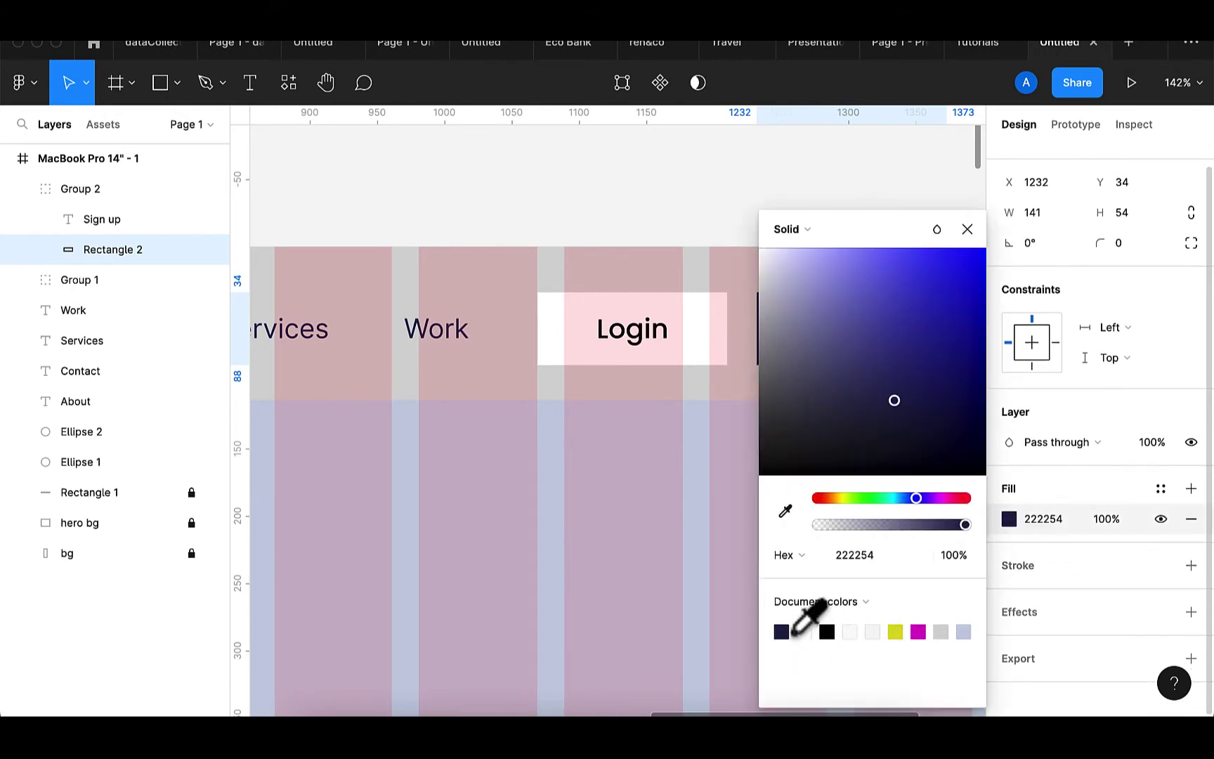
{"action": "left_click", "coordinate": [966, 230]}
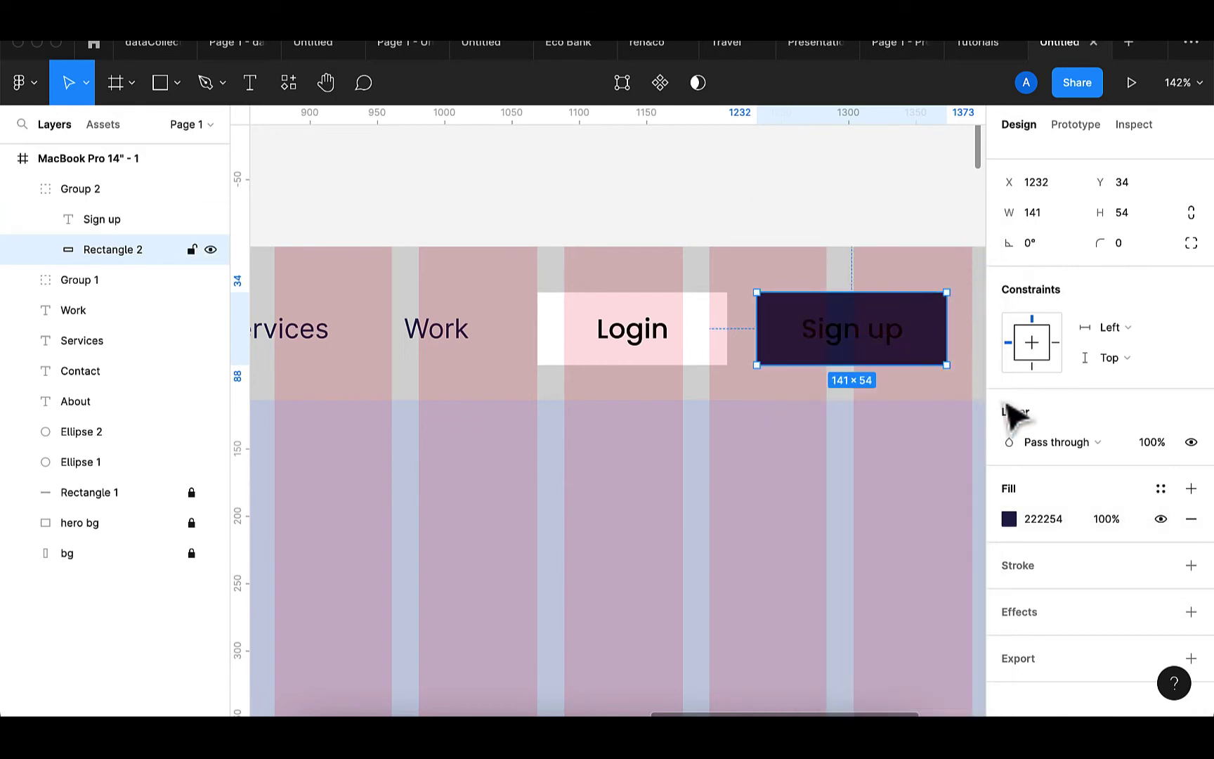
- Change the "Sign up" text fill to white, FFFFFF, and deselect it
{"action": "left_click", "coordinate": [894, 344]}
{"action": "scroll", "coordinate": [1033, 657], "scroll_direction": "down", "scroll_amount": 2}
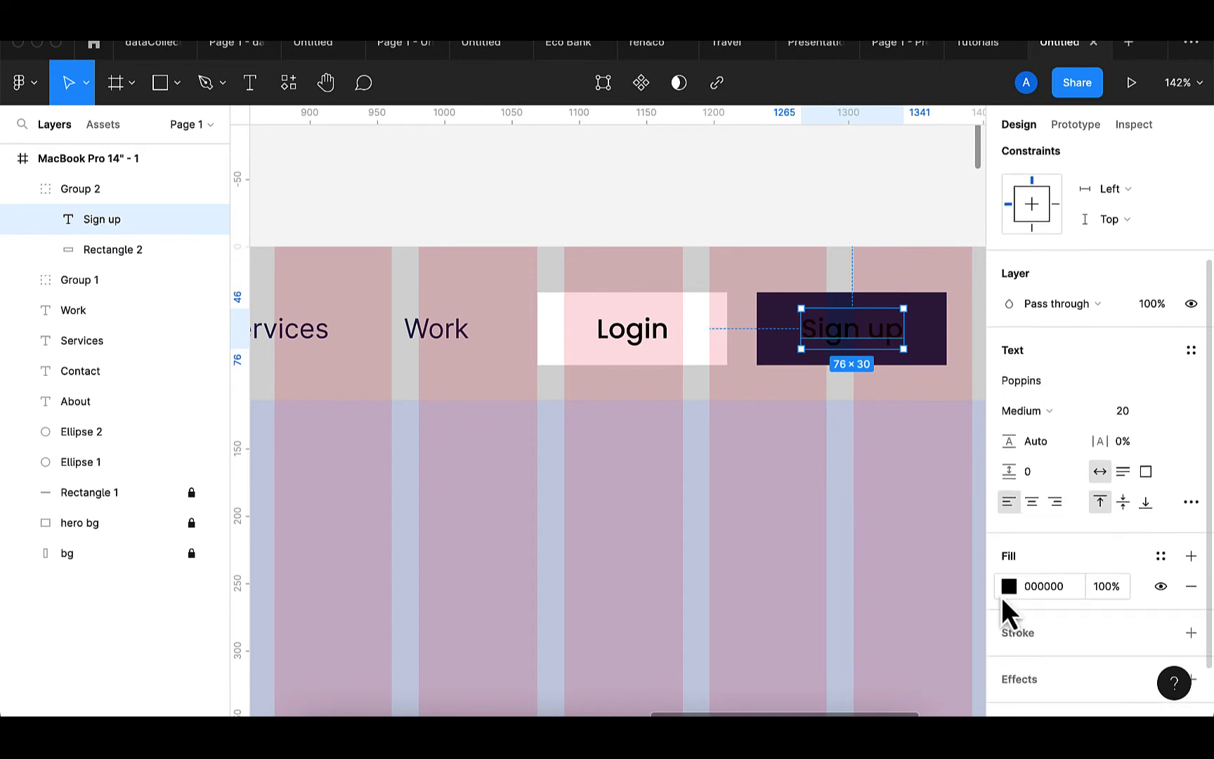
{"action": "left_click", "coordinate": [1008, 586]}
{"action": "left_click", "coordinate": [804, 634]}
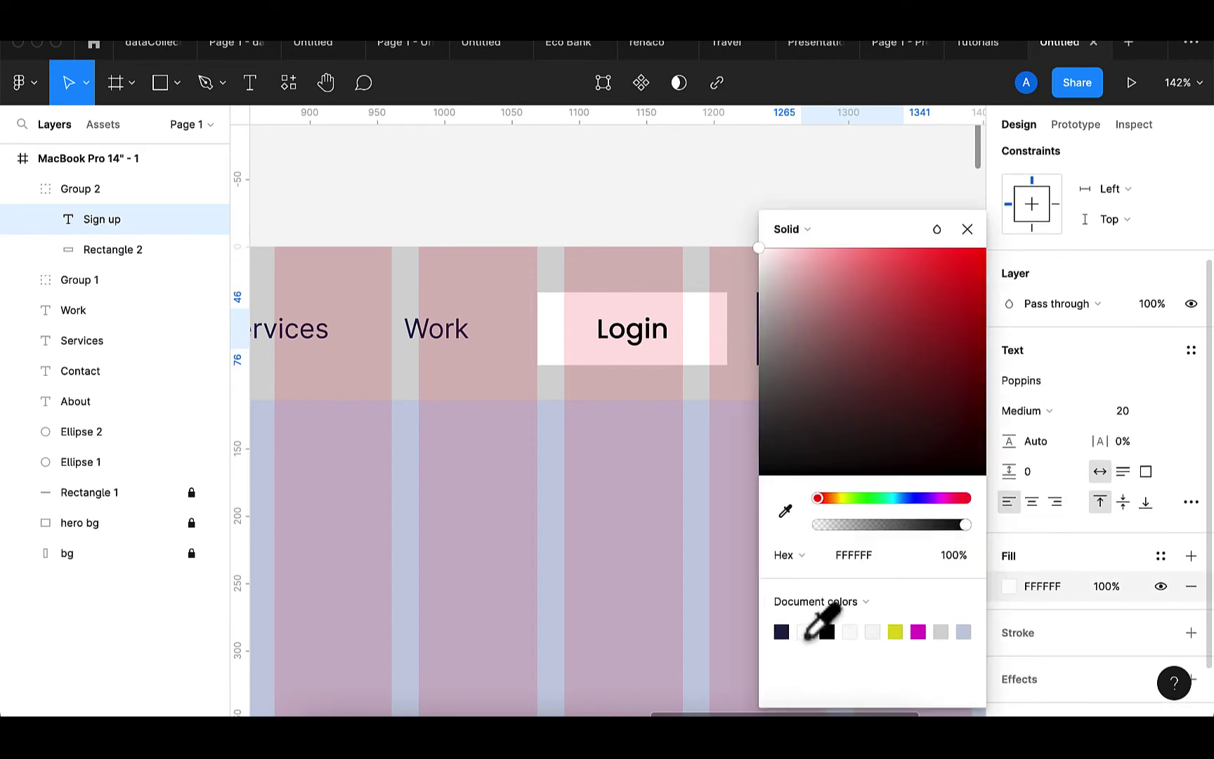
{"action": "left_click", "coordinate": [968, 229]}
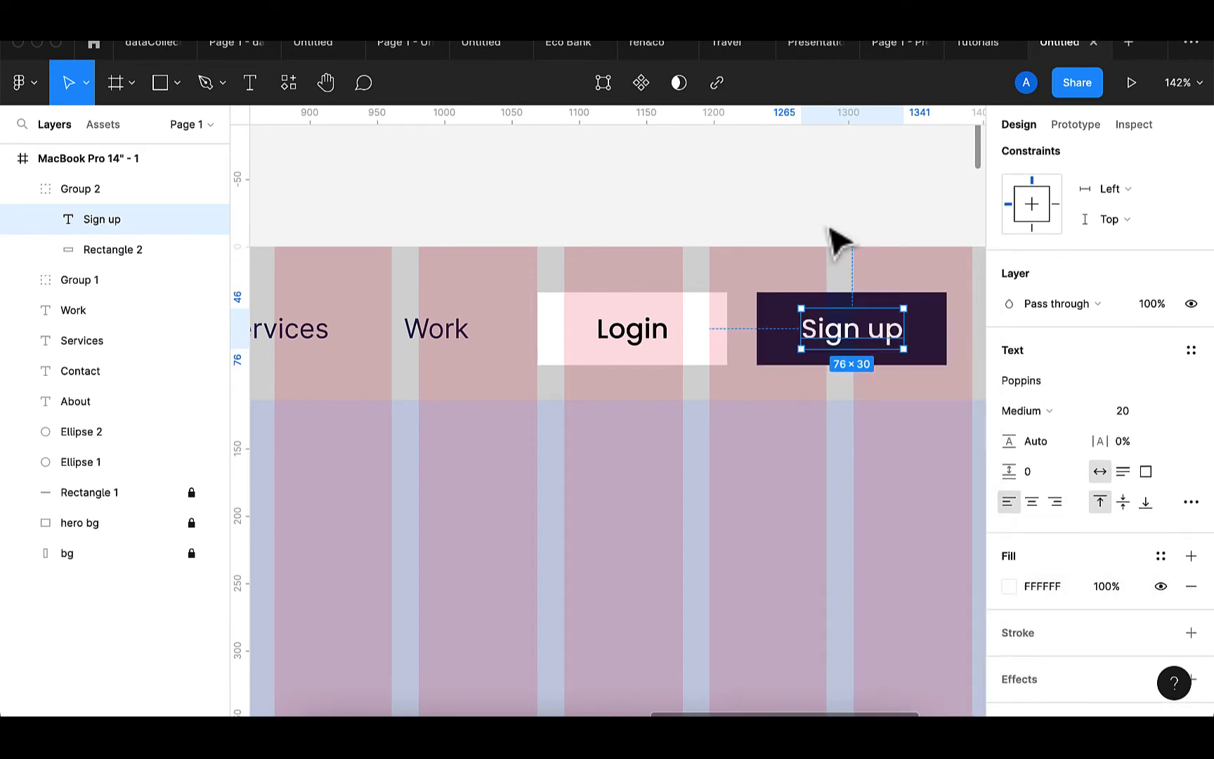
{"action": "left_click", "coordinate": [746, 307]}
- Move the "Sign up" button group to X 1251, Y 30 against the last column's edge, and the "Login" group to X 1056, Y 30
{"action": "scroll", "coordinate": [738, 302], "scroll_direction": "down", "scroll_amount": 2}
{"action": "scroll", "coordinate": [743, 309], "scroll_direction": "down", "scroll_amount": 3}
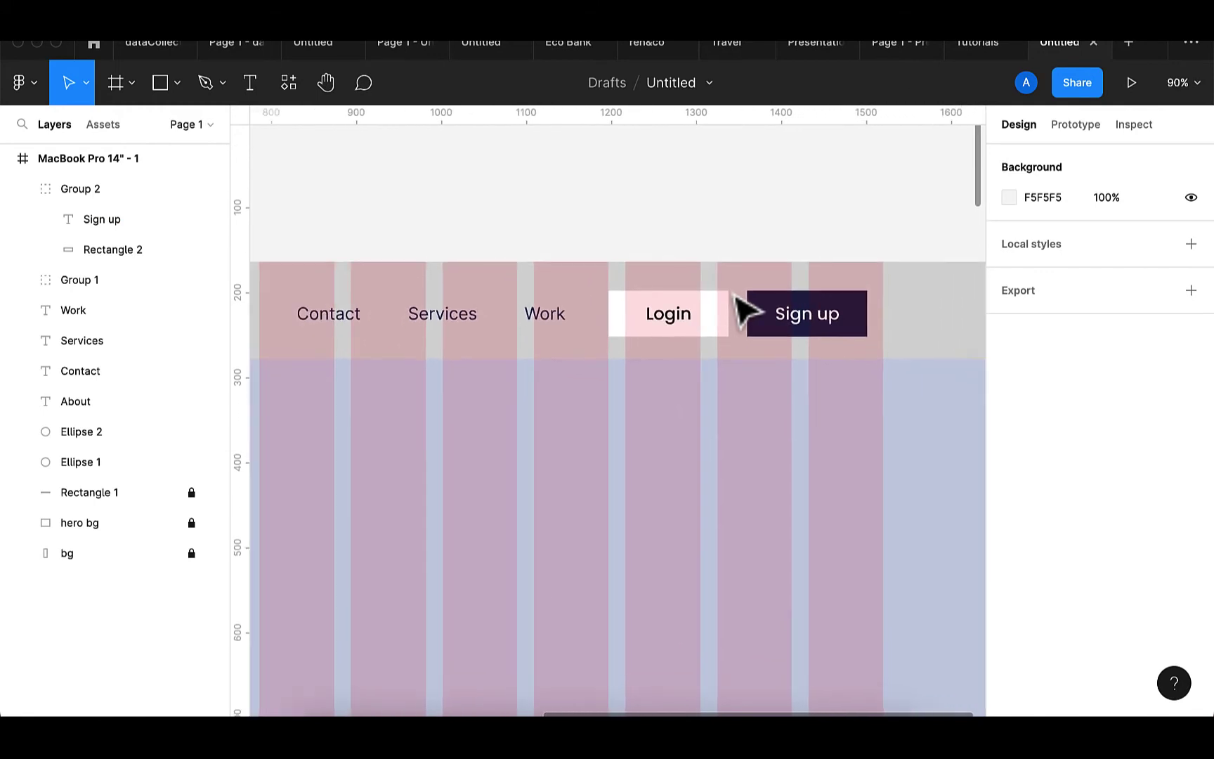
{"action": "left_click", "coordinate": [789, 323]}
{"action": "left_click_drag", "start_coordinate": [789, 317], "coordinate": [805, 316]}
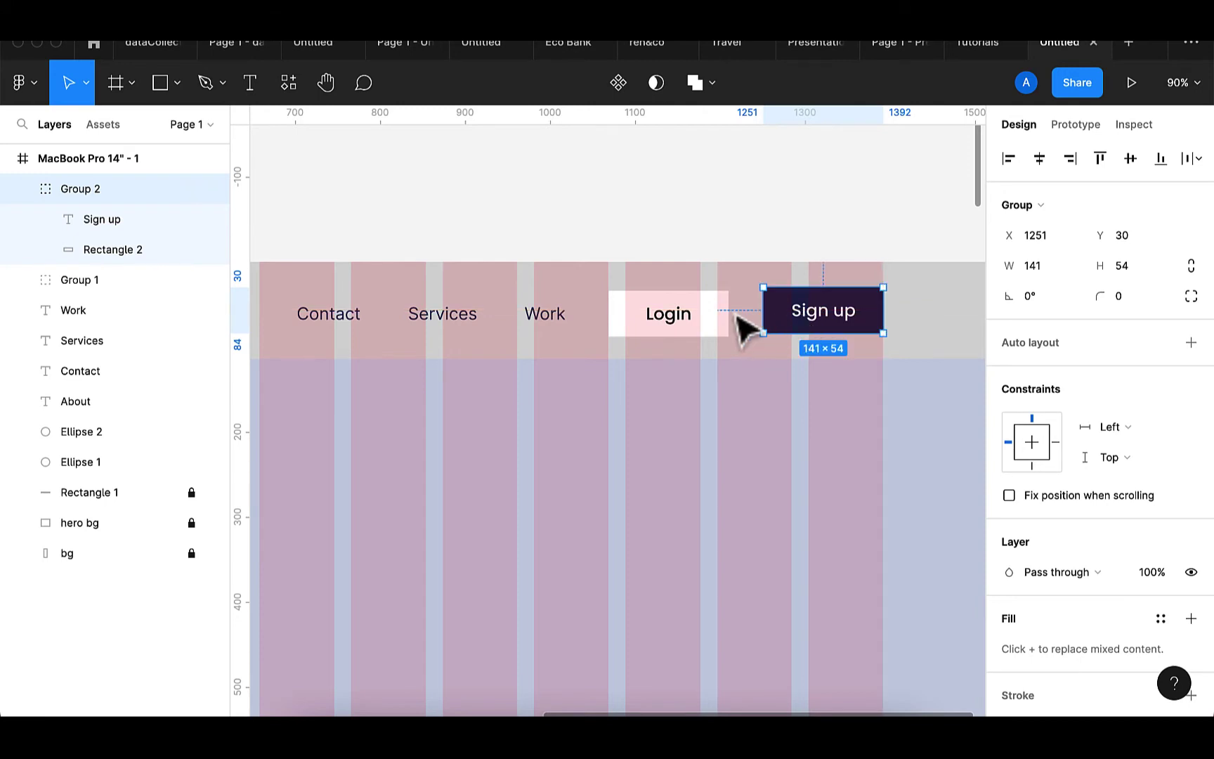
{"action": "left_click", "coordinate": [721, 332]}
{"action": "left_click_drag", "start_coordinate": [709, 325], "coordinate": [698, 319]}
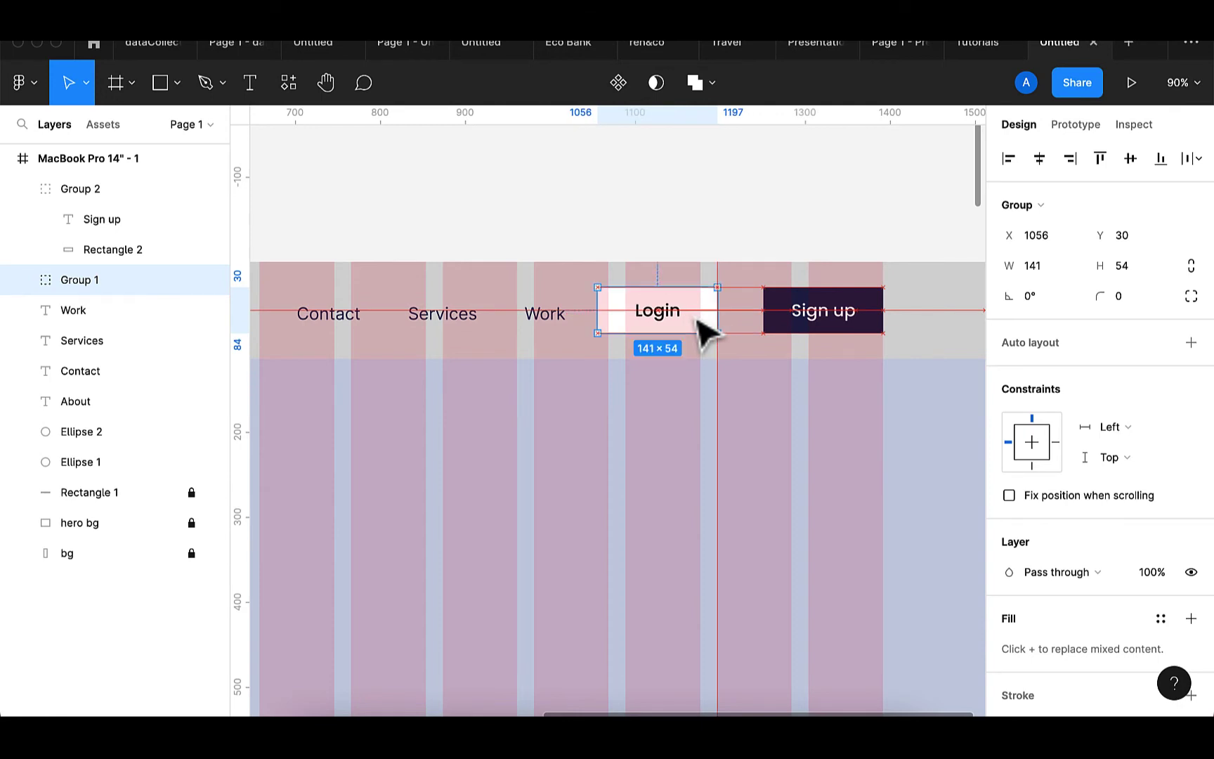
- Select the Work, Services, Contact and About links together and move them about 20 px left to Y 45, level with the buttons
{"action": "scroll", "coordinate": [601, 325], "scroll_direction": "left", "scroll_amount": 3}
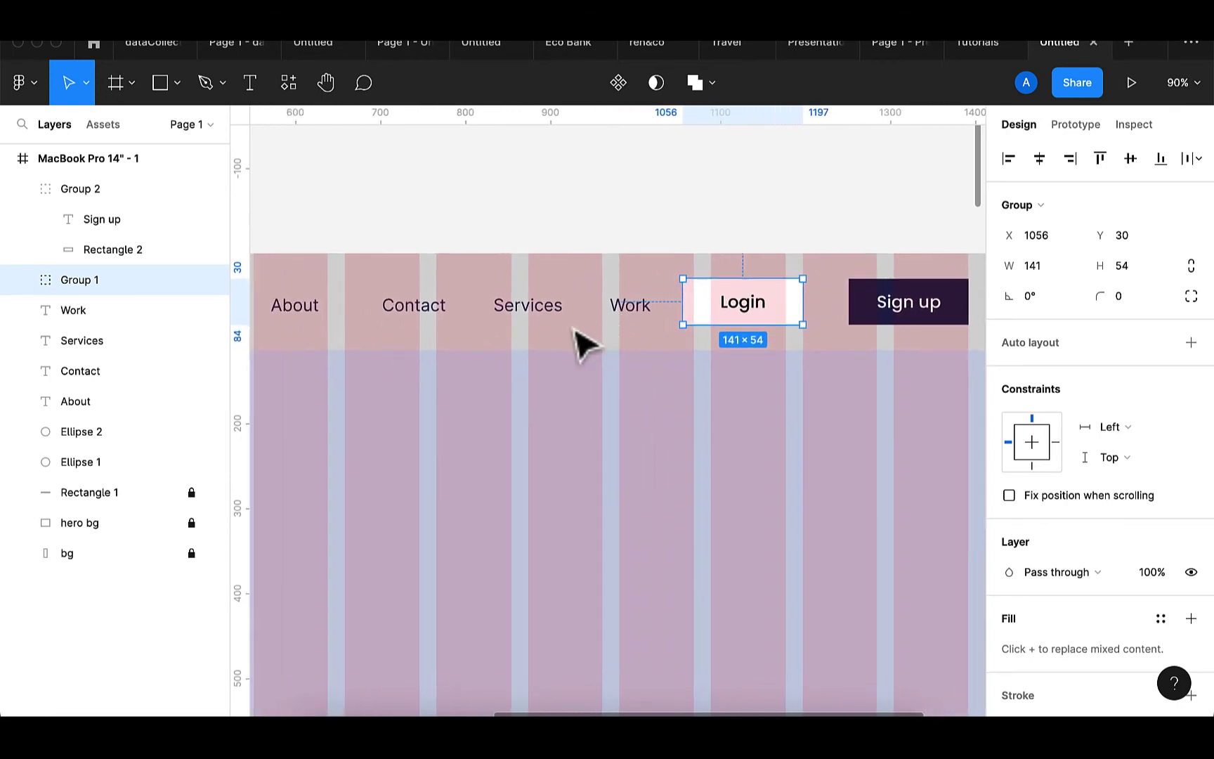
{"action": "scroll", "coordinate": [497, 335], "scroll_direction": "down", "scroll_amount": 4}
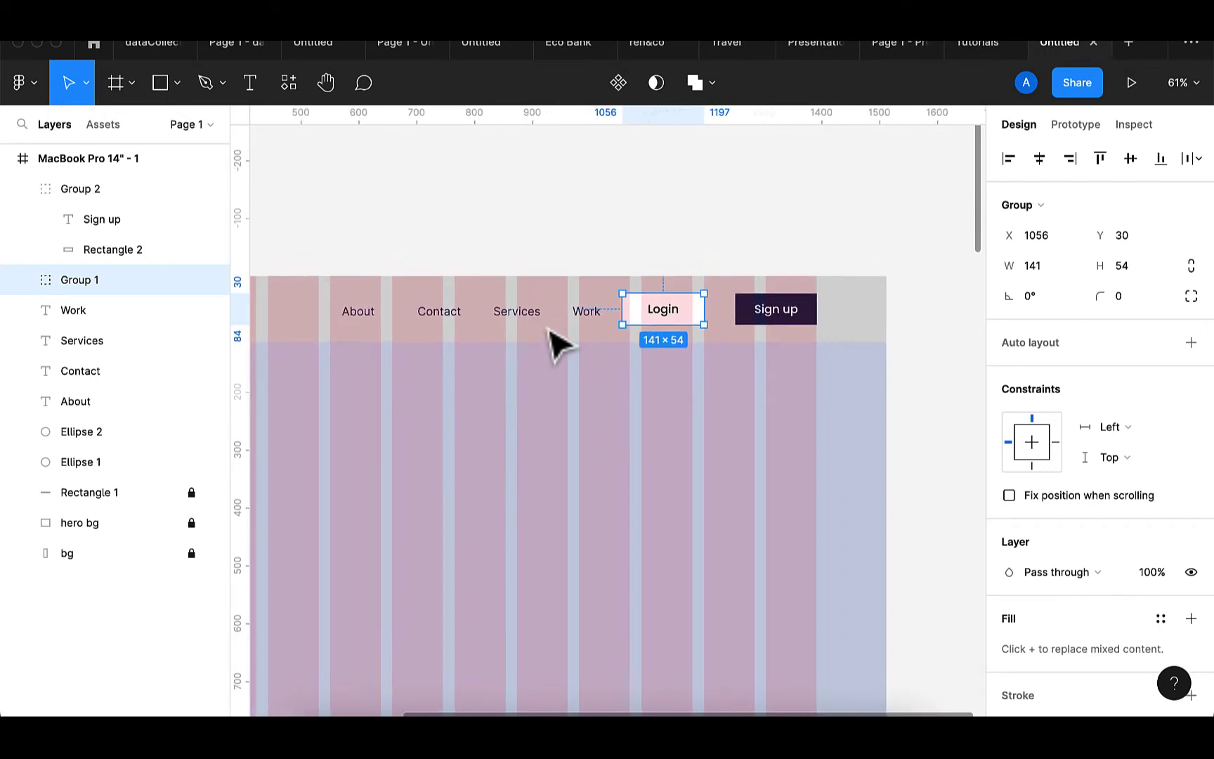
{"action": "left_click", "coordinate": [588, 317]}
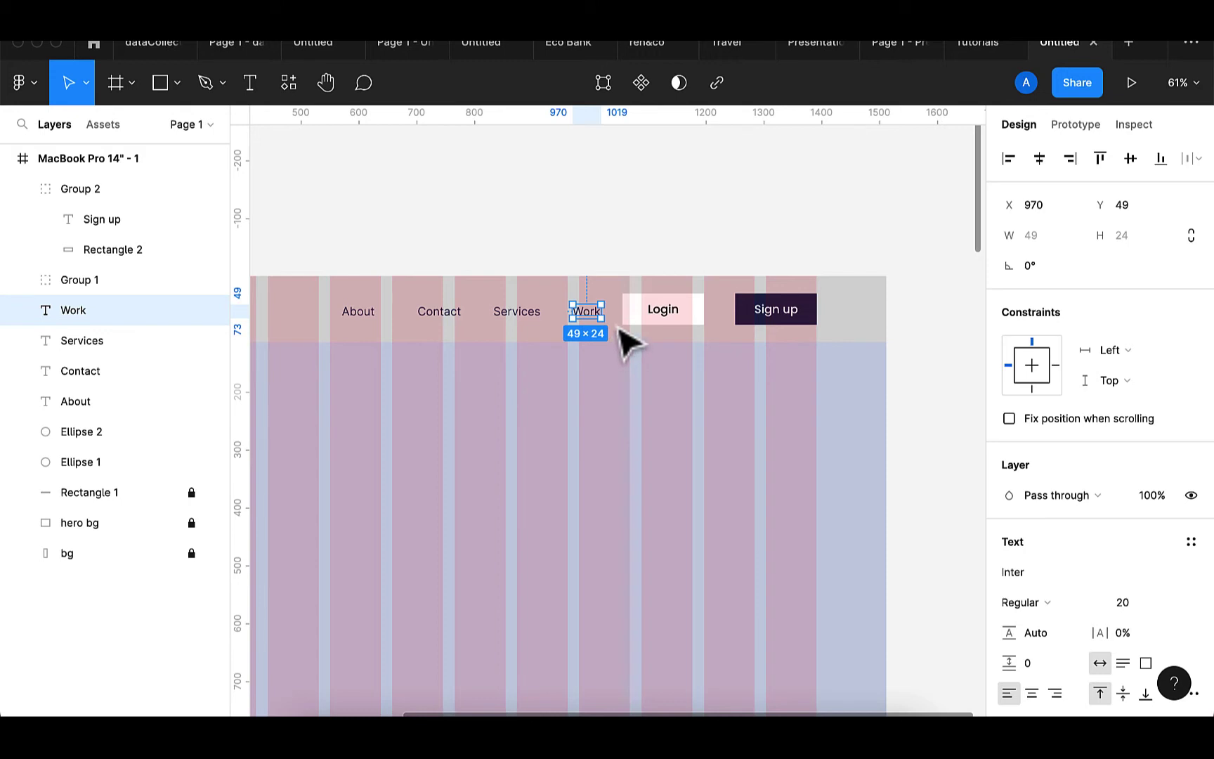
{"action": "left_click", "coordinate": [527, 320], "text": "shift"}
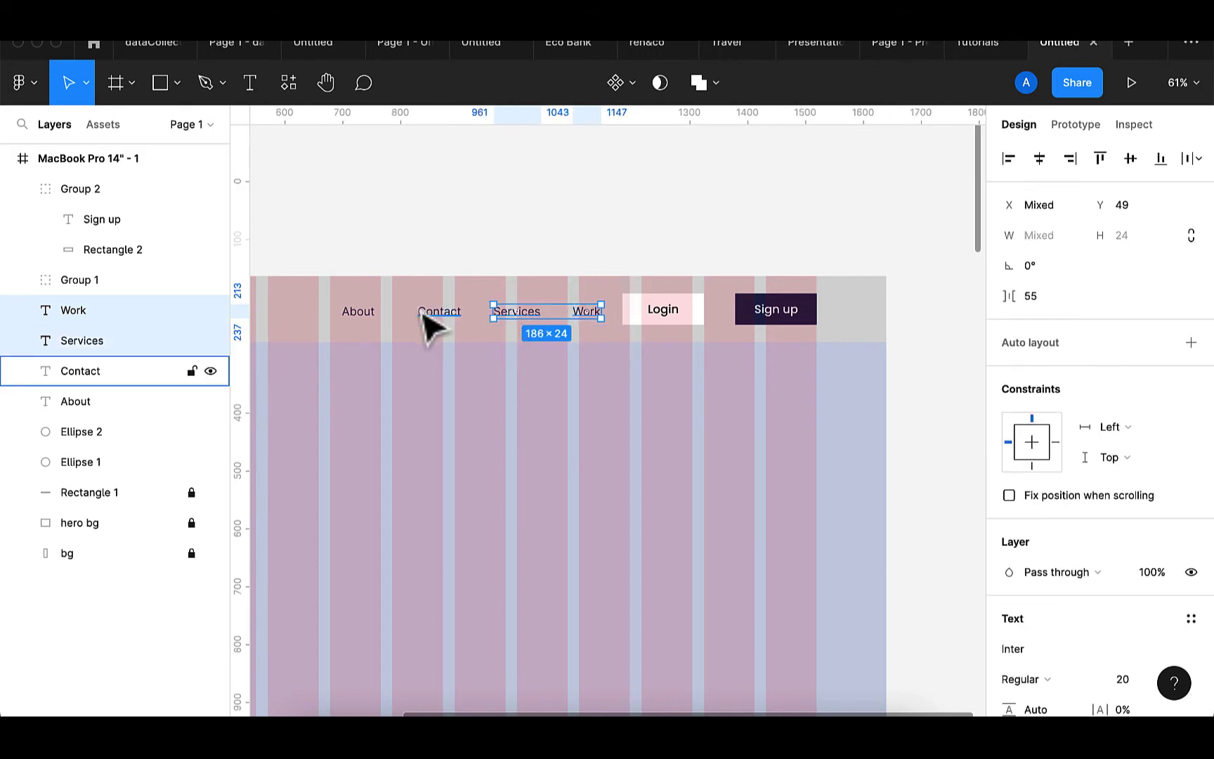
{"action": "left_click", "coordinate": [425, 315], "text": "shift"}
{"action": "left_click", "coordinate": [361, 317], "text": "shift"}
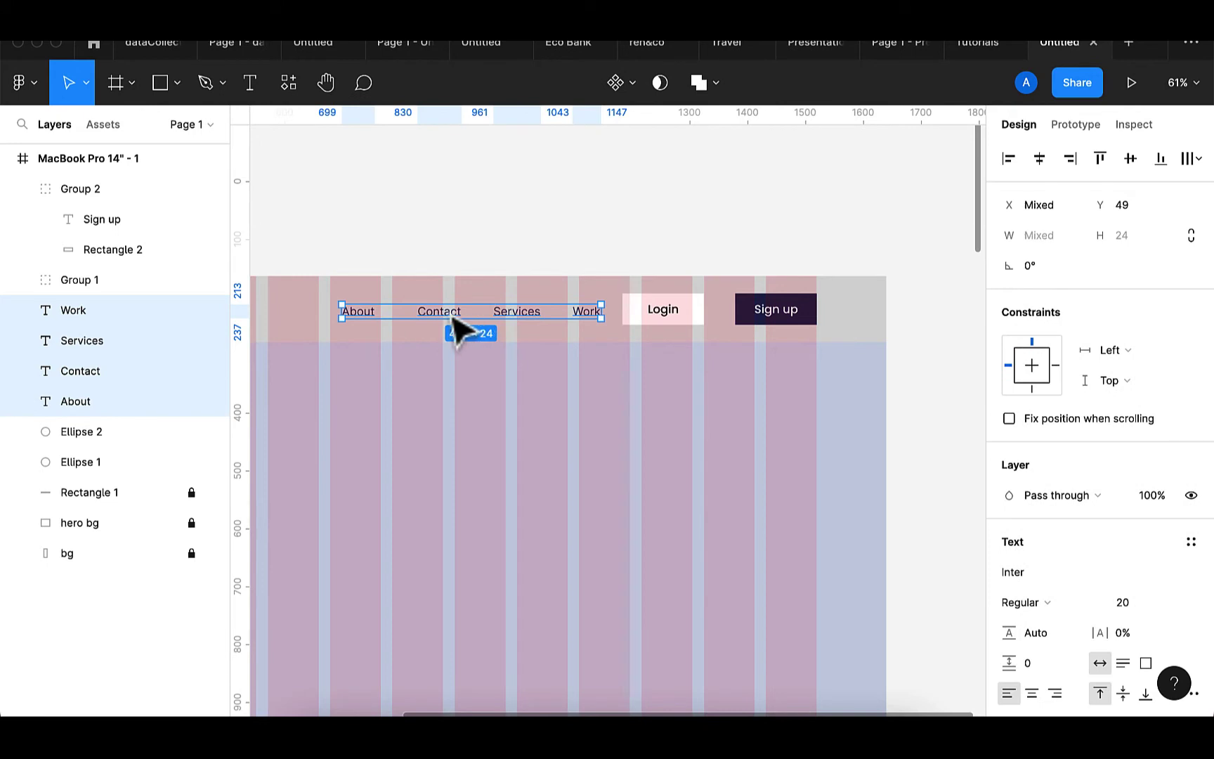
{"action": "left_click_drag", "start_coordinate": [451, 318], "coordinate": [436, 314]}
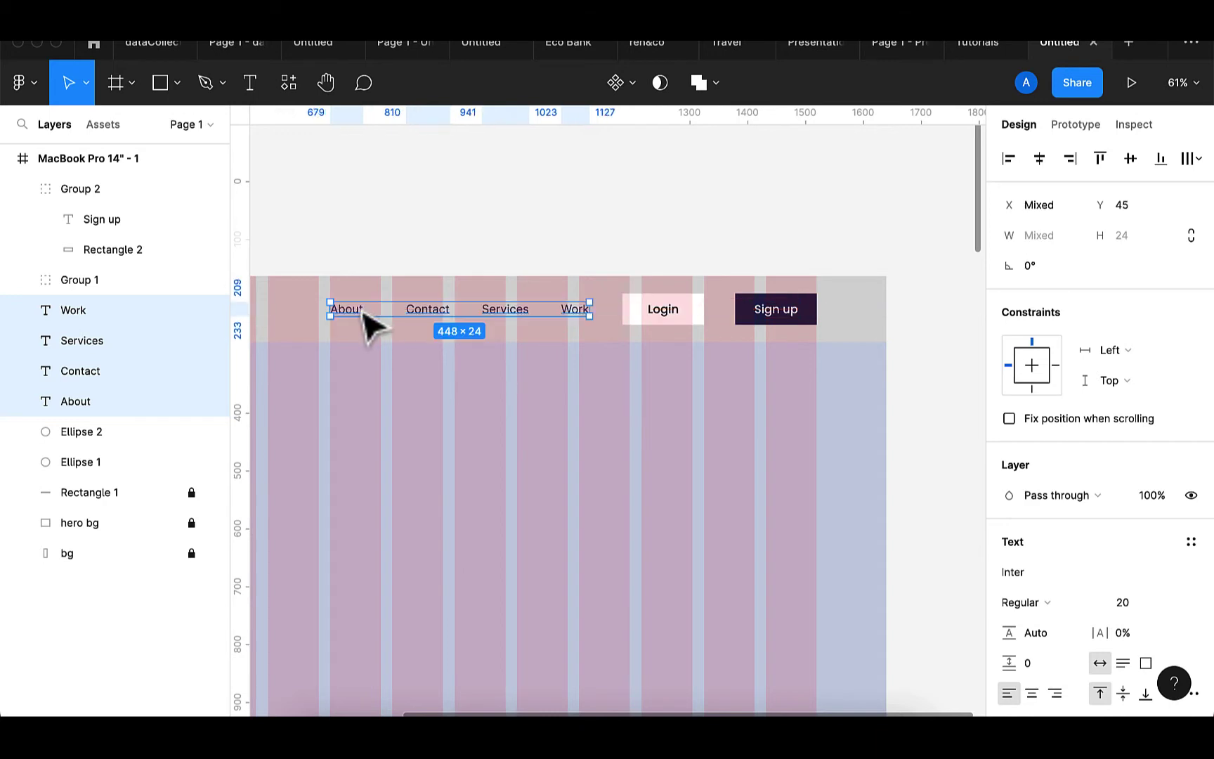
- Space the four links and both buttons evenly at 55, and shift the row right to the last column's outer edge
{"action": "left_click", "coordinate": [677, 324], "text": "shift"}
{"action": "left_click", "coordinate": [775, 318], "text": "shift"}
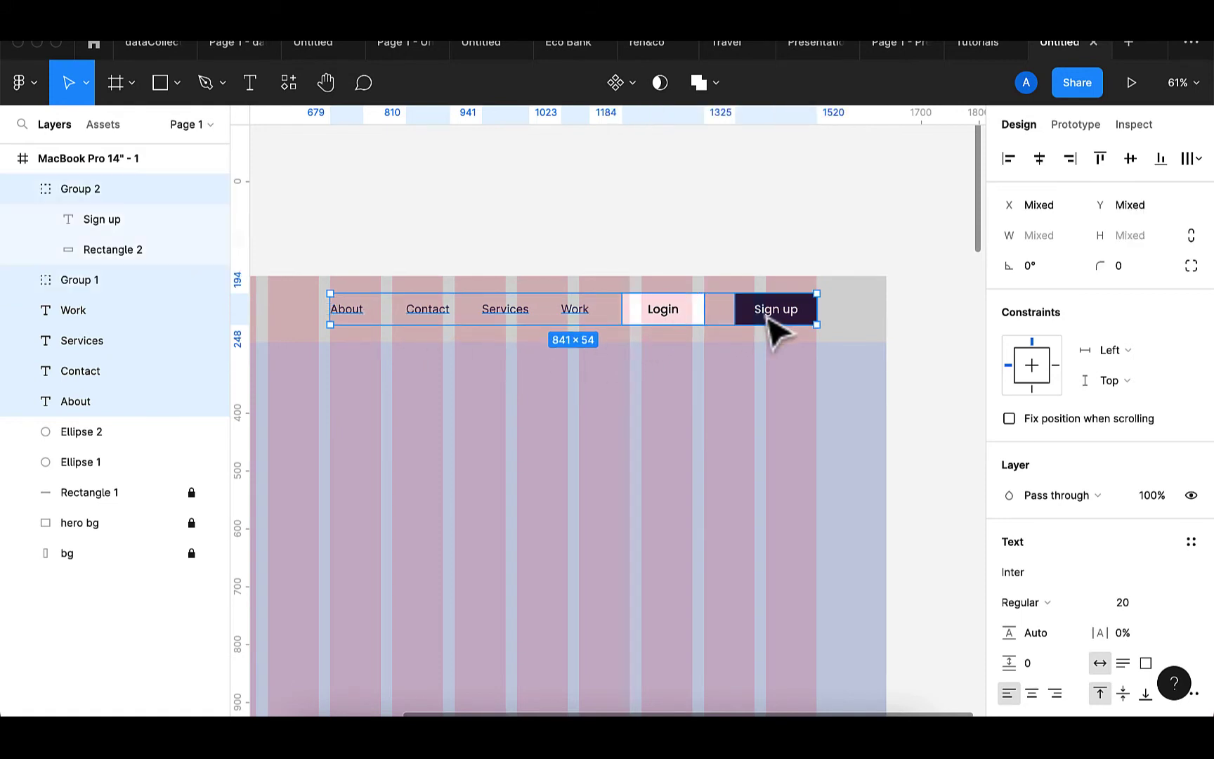
{"action": "left_click", "coordinate": [802, 310]}
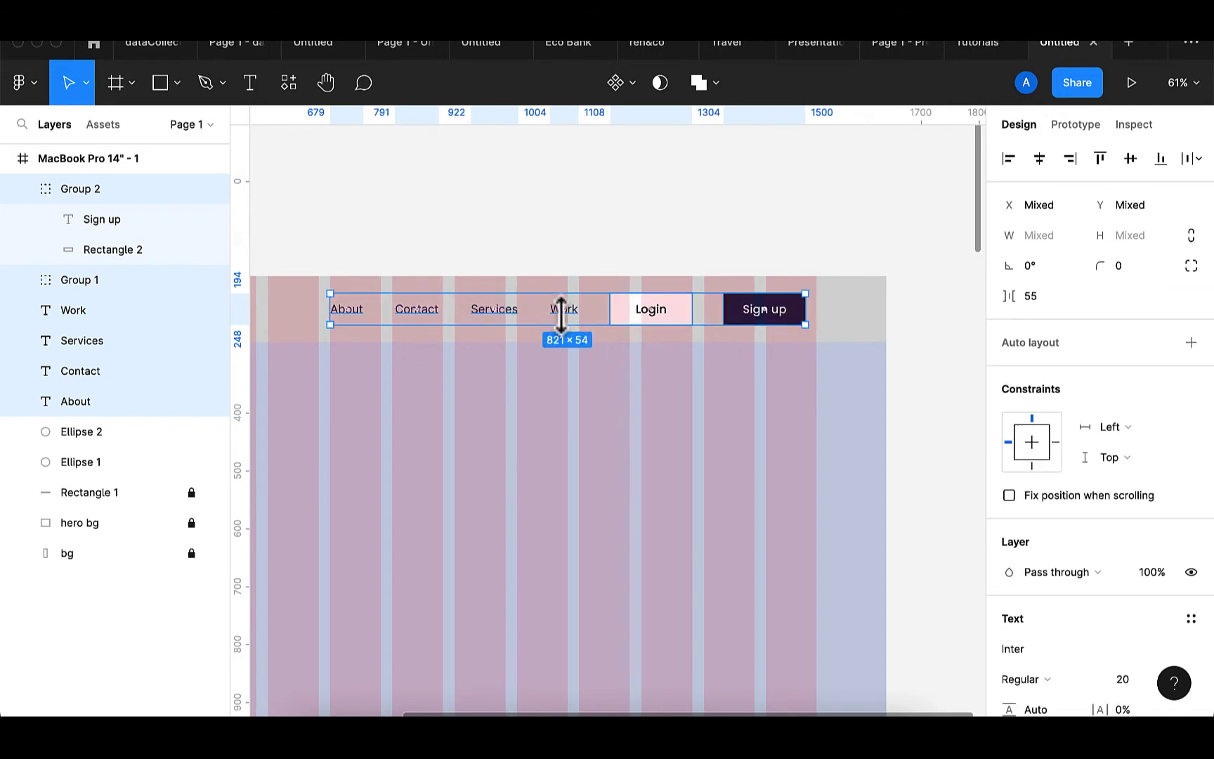
{"action": "mouse_move", "coordinate": [659, 317]}
{"action": "left_mouse_down"}
{"action": "mouse_move", "coordinate": [676, 326]}
{"action": "mouse_move", "coordinate": [669, 318]}
{"action": "left_mouse_up"}
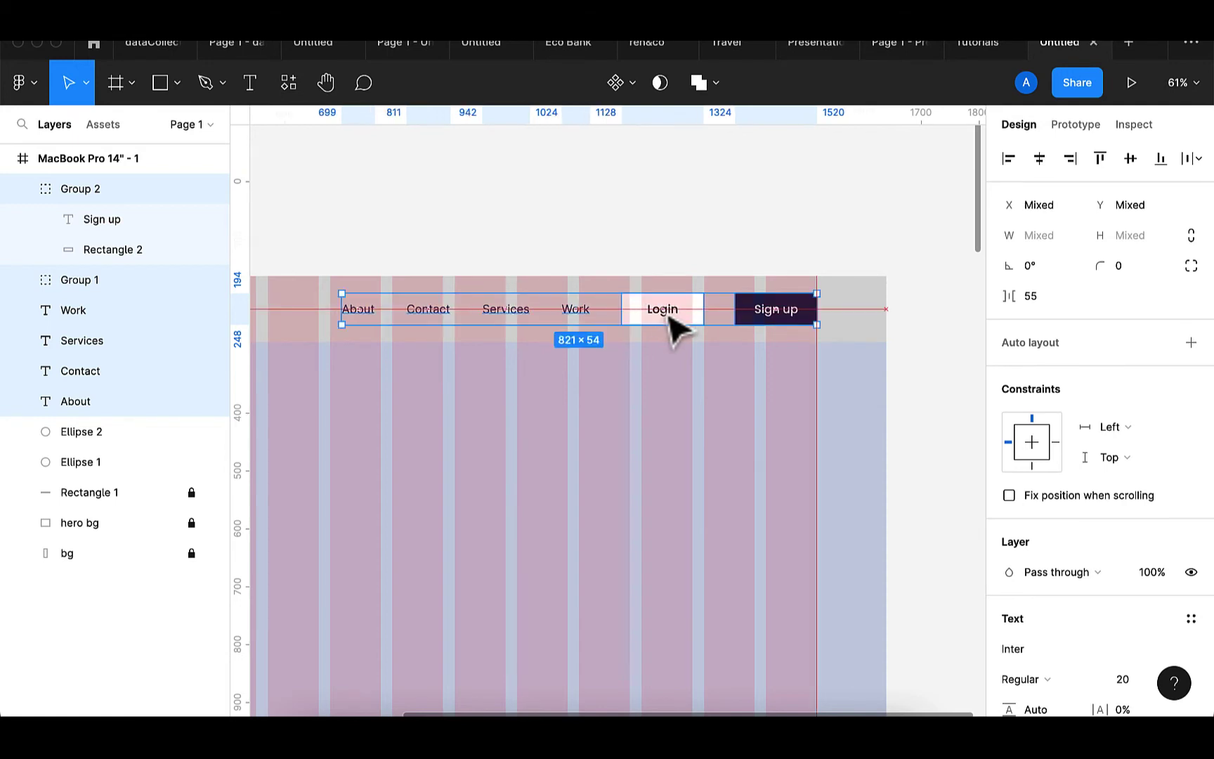
- Set the font of the four navigation links to Poppins
{"action": "left_click", "coordinate": [582, 318]}
{"action": "left_click", "coordinate": [529, 317], "text": "shift"}
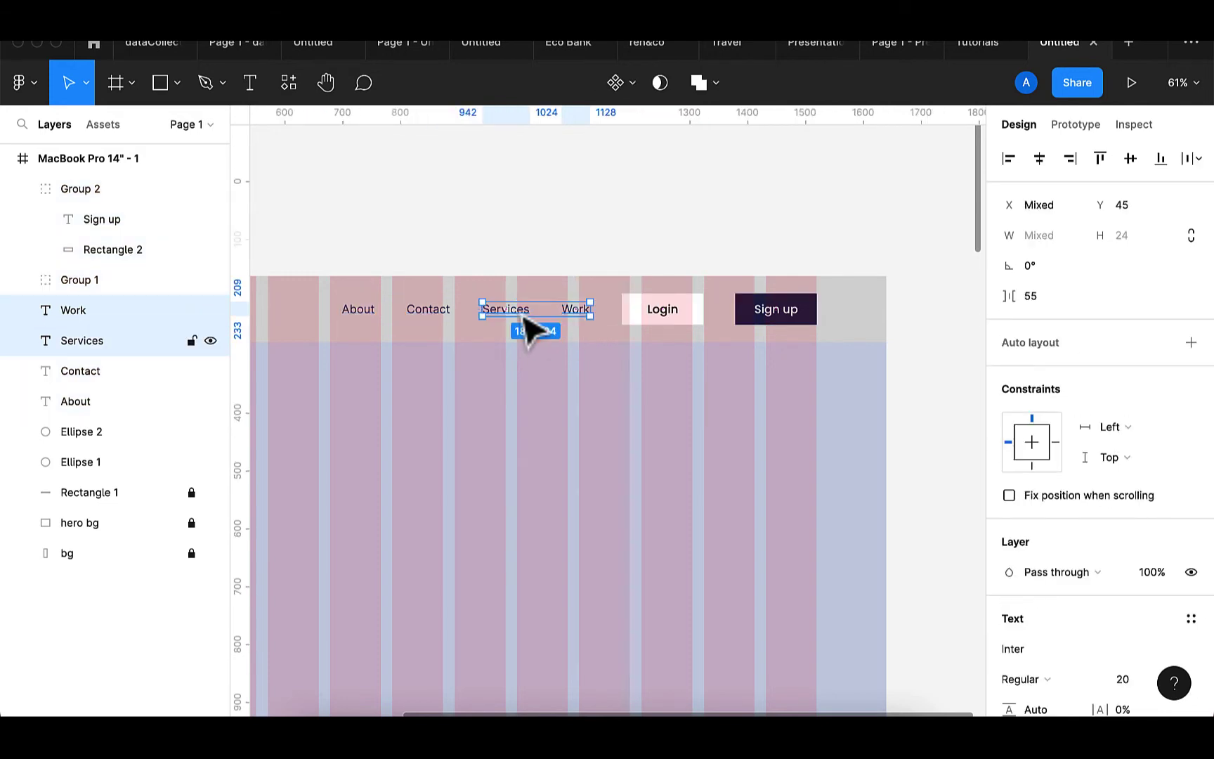
{"action": "left_click", "coordinate": [435, 318], "text": "shift"}
{"action": "left_click", "coordinate": [371, 325], "text": "shift"}
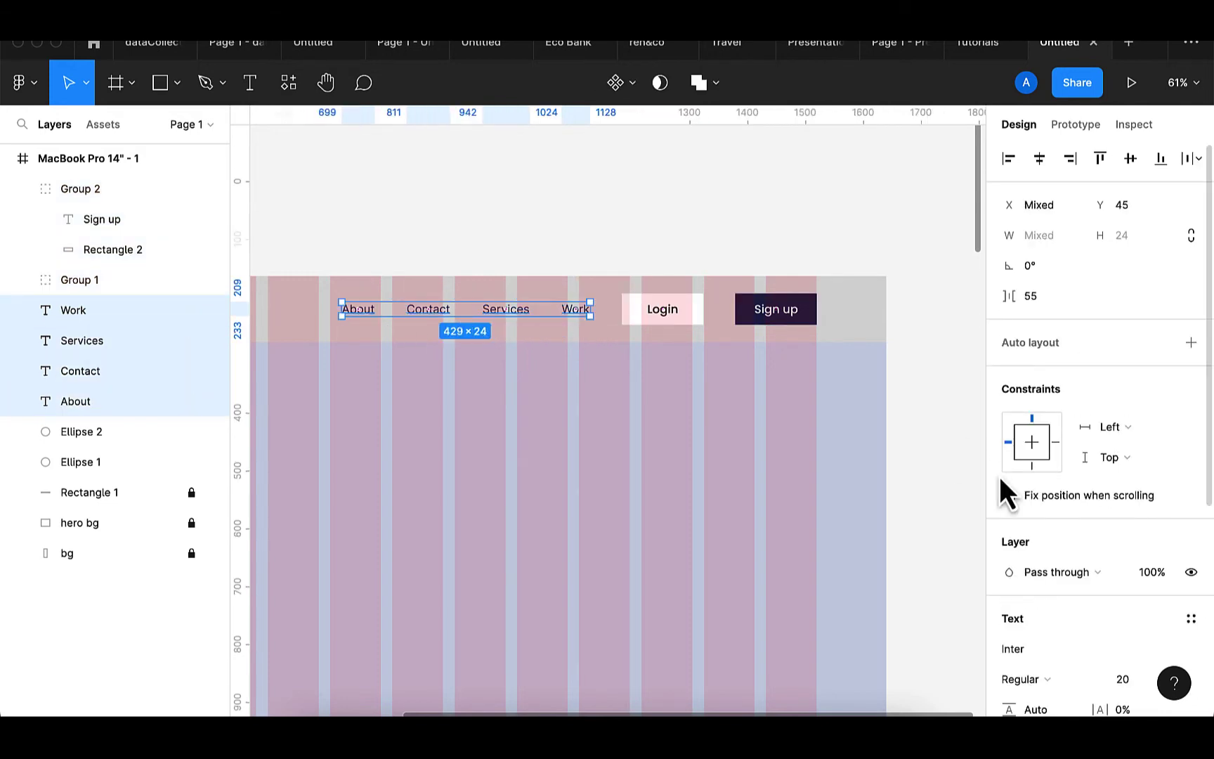
{"action": "scroll", "coordinate": [1072, 624], "scroll_direction": "down", "scroll_amount": 3}
{"action": "left_click", "coordinate": [1030, 542]}
{"action": "key", "text": "BackSpace"}
{"action": "type", "text": "Poppins"}
{"action": "key", "text": "Return"}
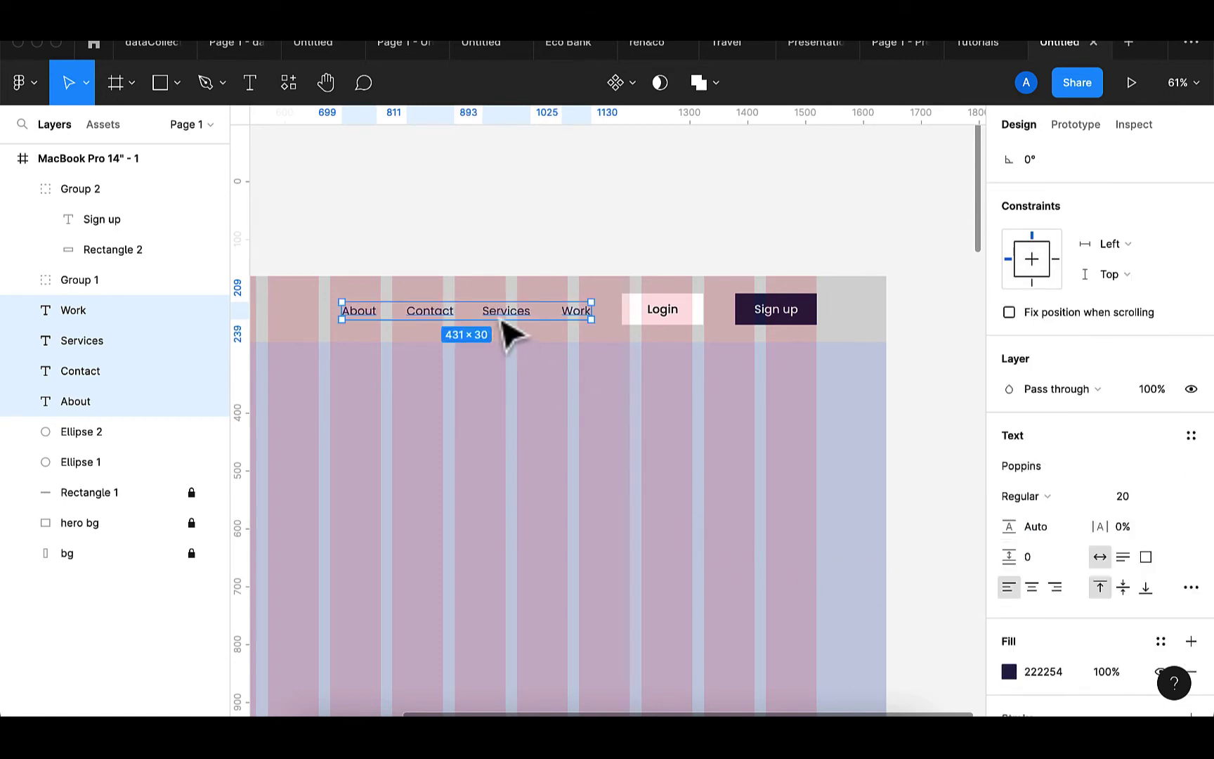
- Nudge the four navigation links up about 3 px in line with the button labels and set their weight to Medium
{"action": "left_click_drag", "start_coordinate": [501, 316], "coordinate": [501, 318]}
{"action": "scroll", "coordinate": [1087, 651], "scroll_direction": "down", "scroll_amount": 4}
{"action": "scroll", "coordinate": [1087, 650], "scroll_direction": "up", "scroll_amount": 4}
{"action": "left_click", "coordinate": [1051, 452]}
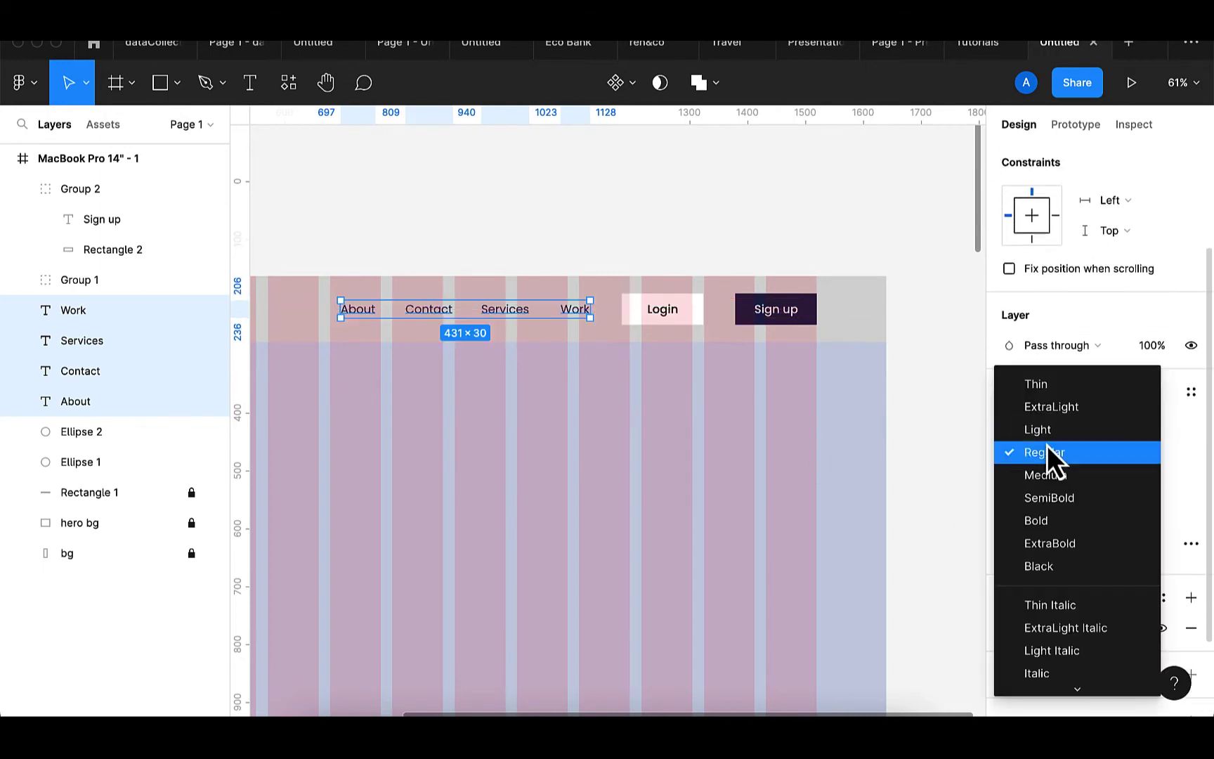
{"action": "left_click", "coordinate": [1050, 475]}
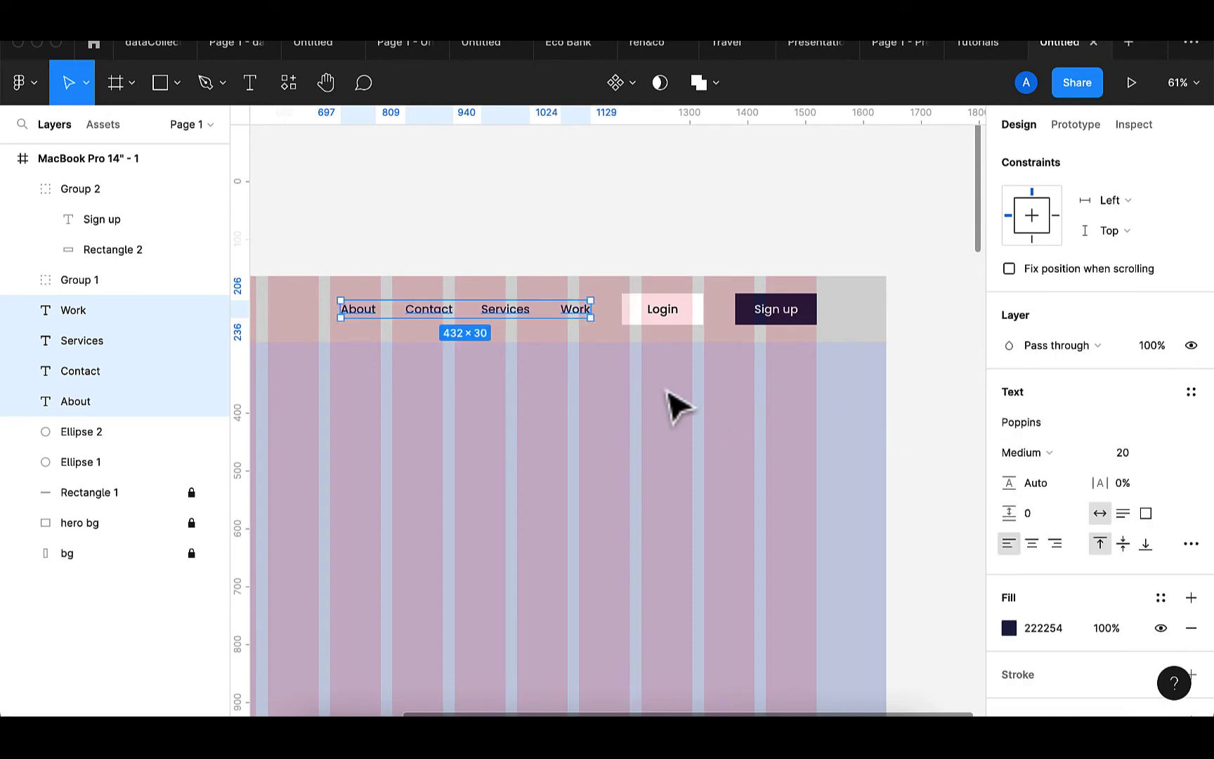
- Hide the MacBook Pro 14" frame's 12-column layout grid, keeping its white fill visible
{"action": "scroll", "coordinate": [585, 427], "scroll_direction": "down", "scroll_amount": 5}
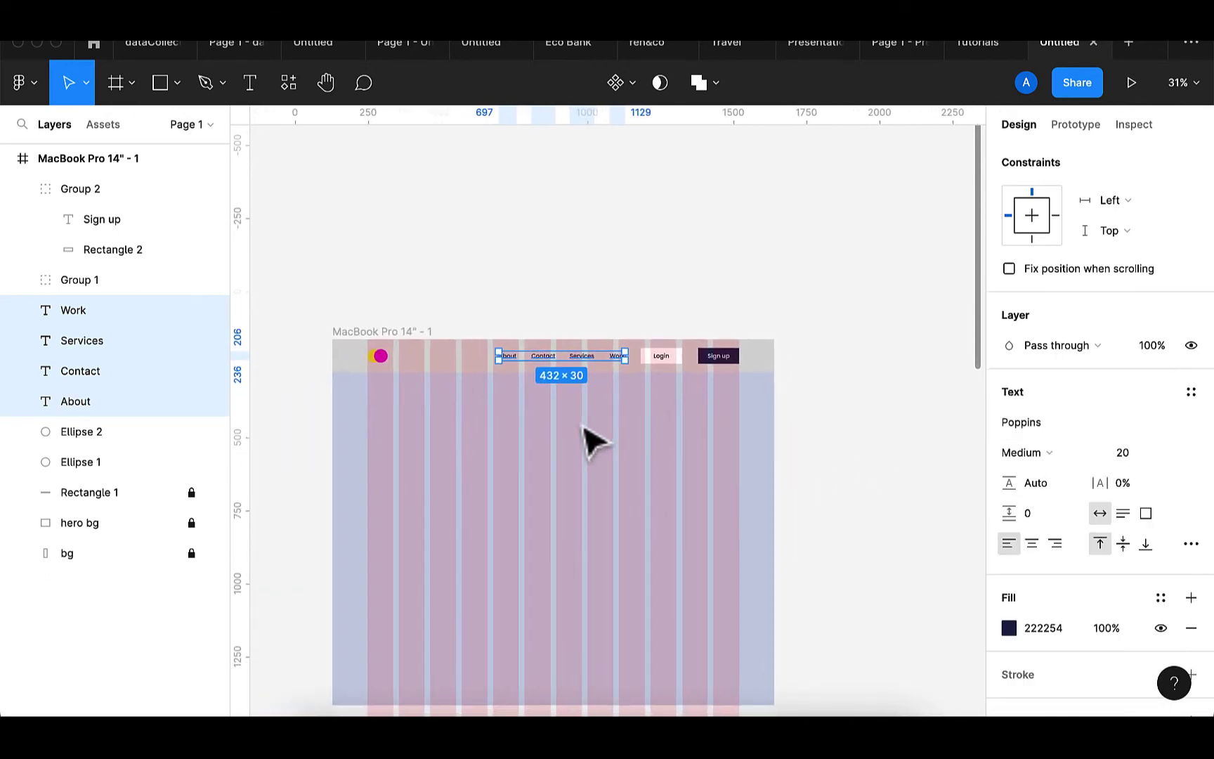
{"action": "scroll", "coordinate": [498, 289], "scroll_direction": "up", "scroll_amount": 2}
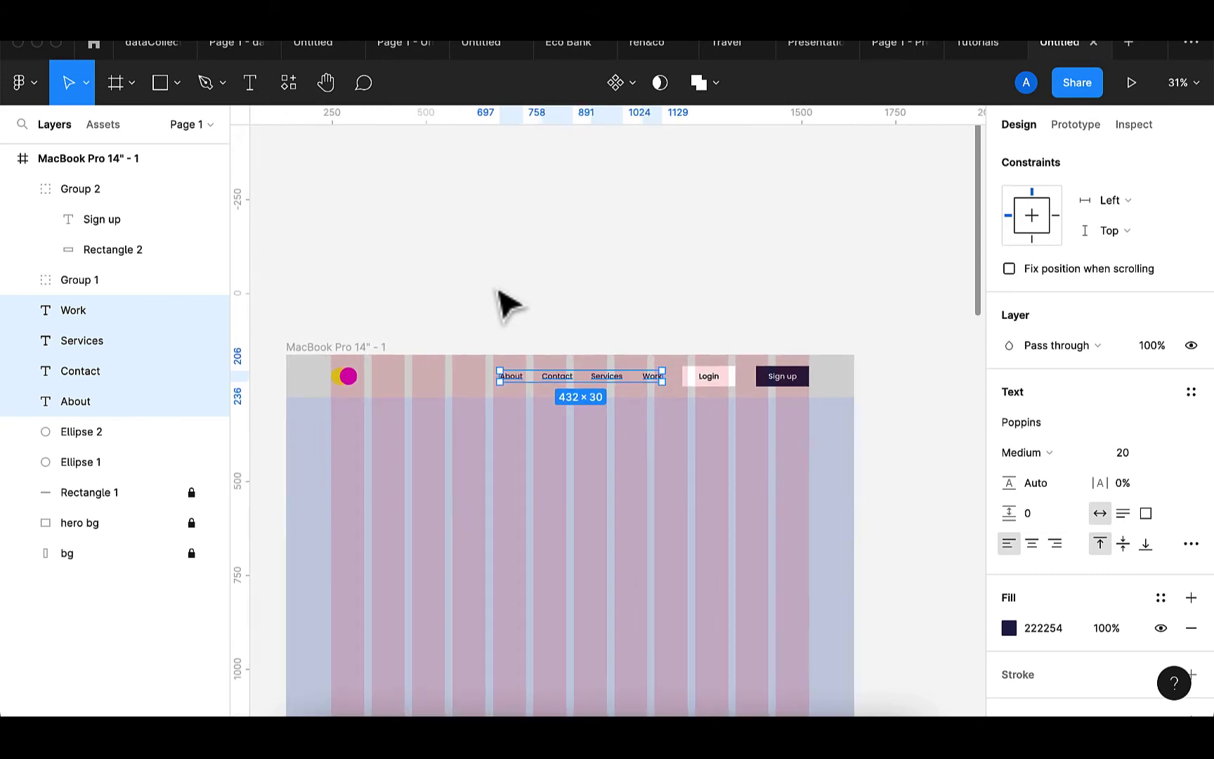
{"action": "left_click", "coordinate": [353, 349]}
{"action": "left_click", "coordinate": [1160, 423]}
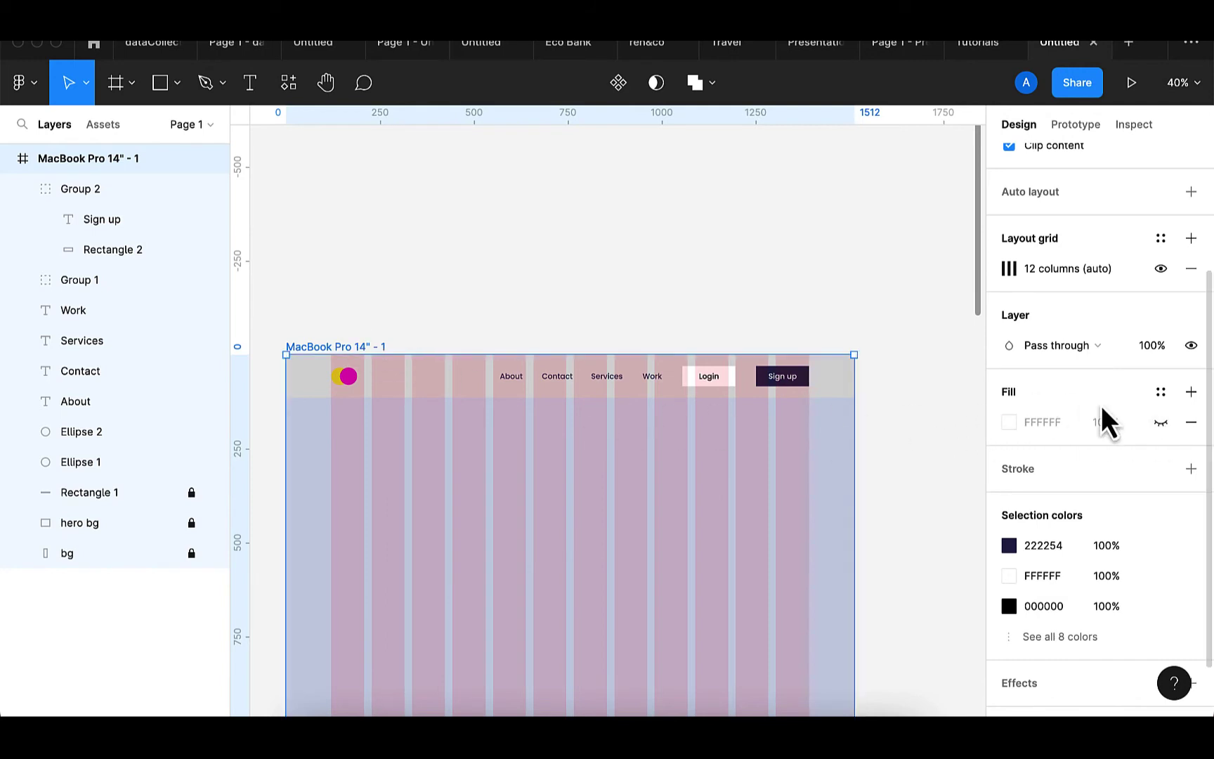
{"action": "left_click", "coordinate": [1160, 422]}
{"action": "scroll", "coordinate": [1047, 302], "scroll_direction": "up", "scroll_amount": 2}
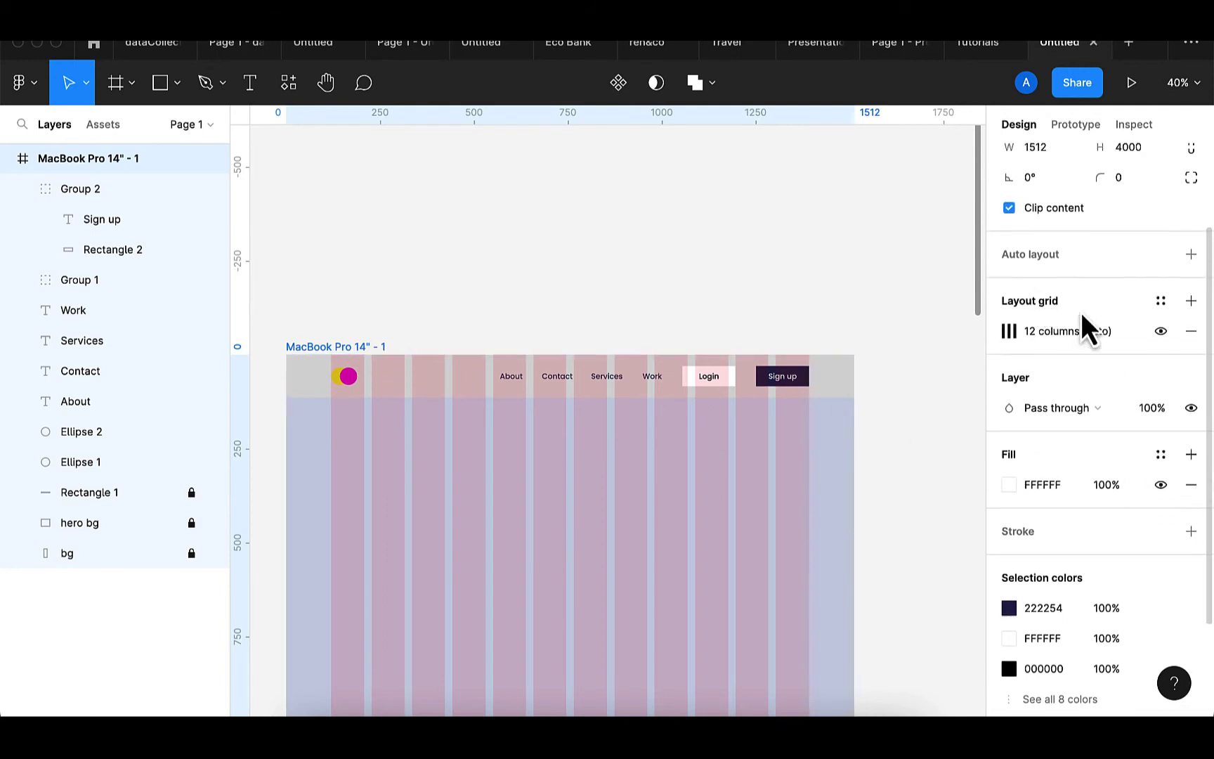
{"action": "left_click", "coordinate": [1161, 331]}
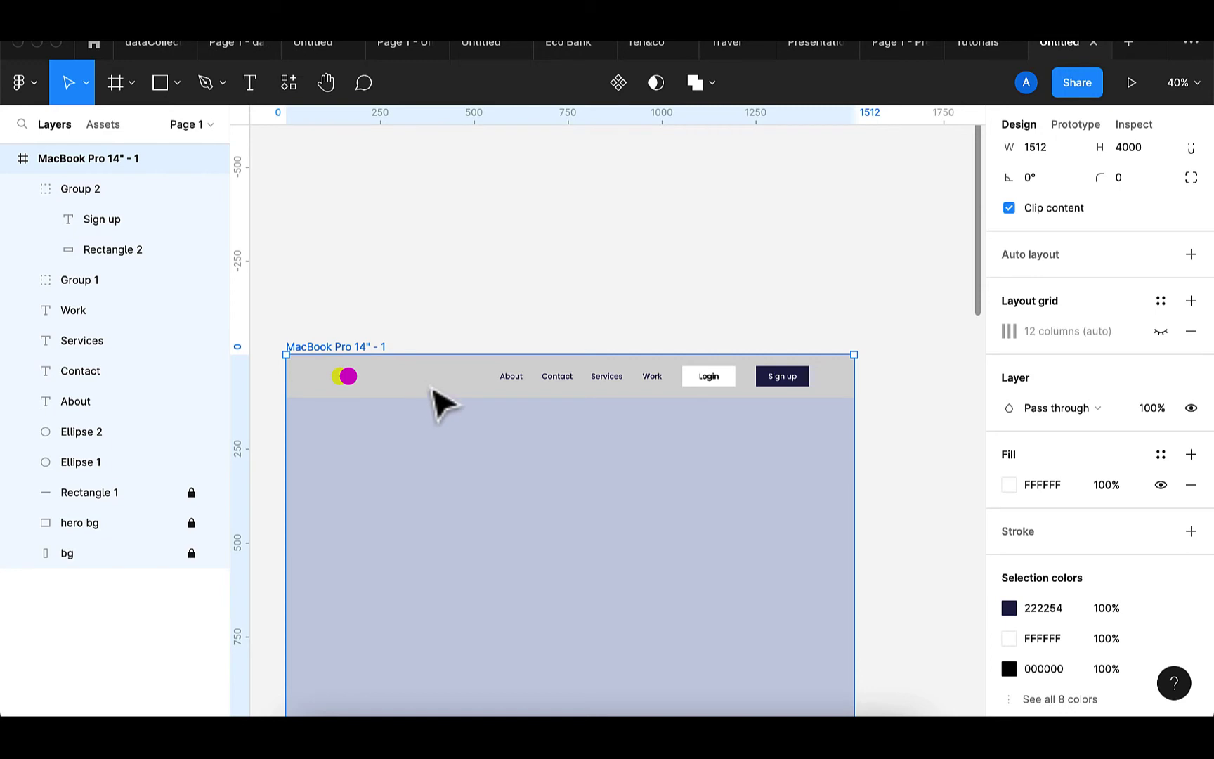
- Hide the locked grey header rectangle, Rectangle 1, and deselect it
{"action": "left_click", "coordinate": [67, 490]}
{"action": "left_click", "coordinate": [210, 492]}
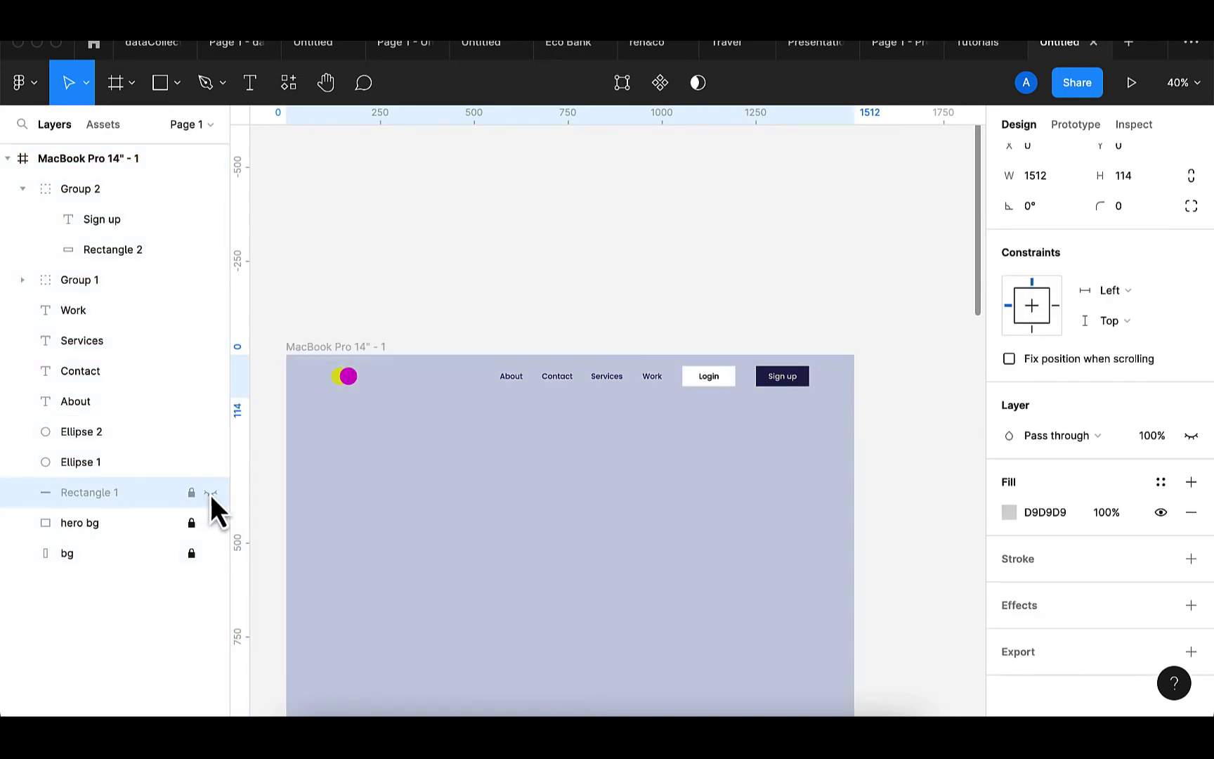
{"action": "scroll", "coordinate": [550, 497], "scroll_direction": "down", "scroll_amount": 3}
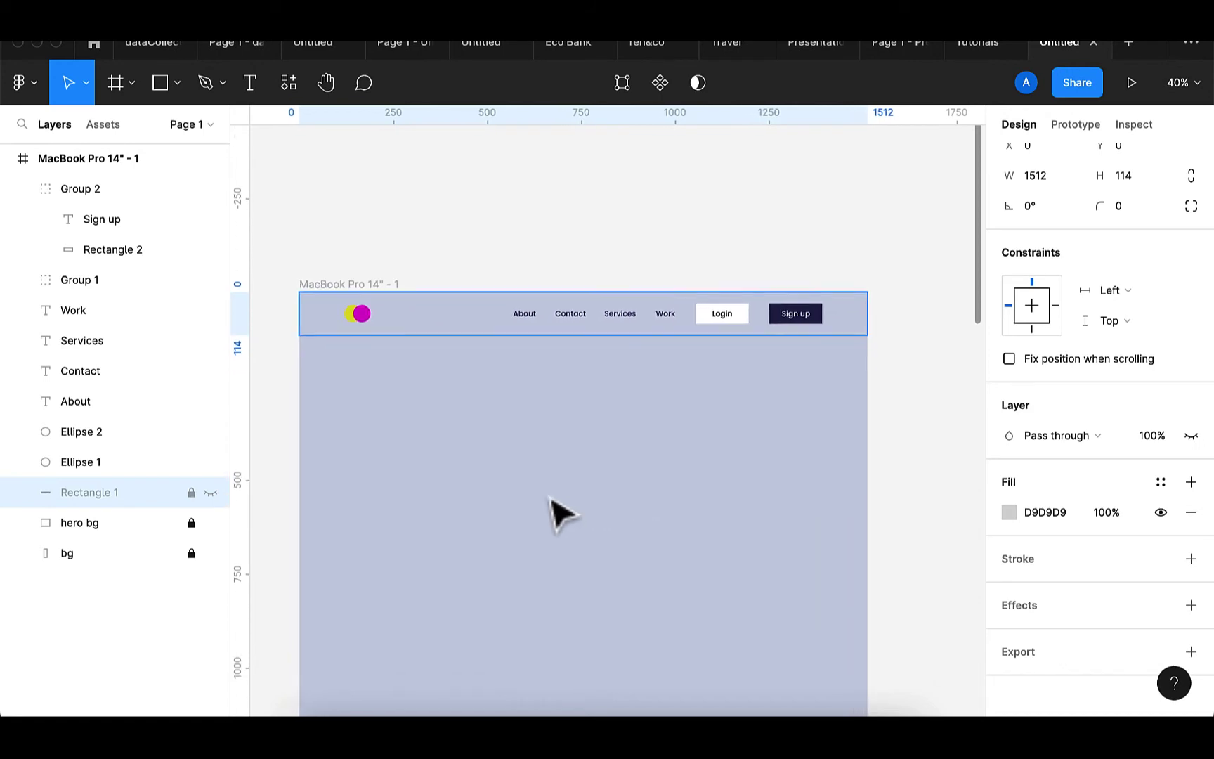
{"action": "left_click", "coordinate": [287, 456]}
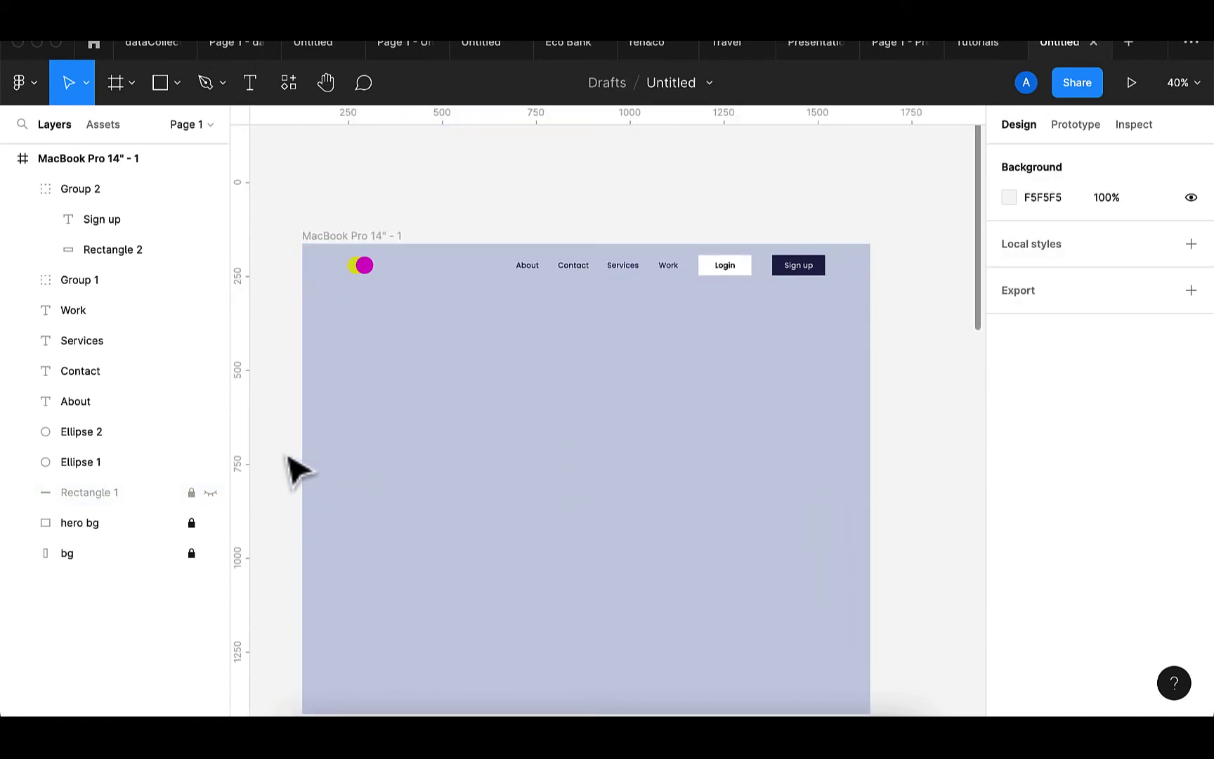
- Recolour the logo's yellow circle, Ellipse 1, to white FFFFFF
{"action": "scroll", "coordinate": [358, 315], "scroll_direction": "up", "scroll_amount": 3}
{"action": "scroll", "coordinate": [359, 313], "scroll_direction": "up", "scroll_amount": 3}
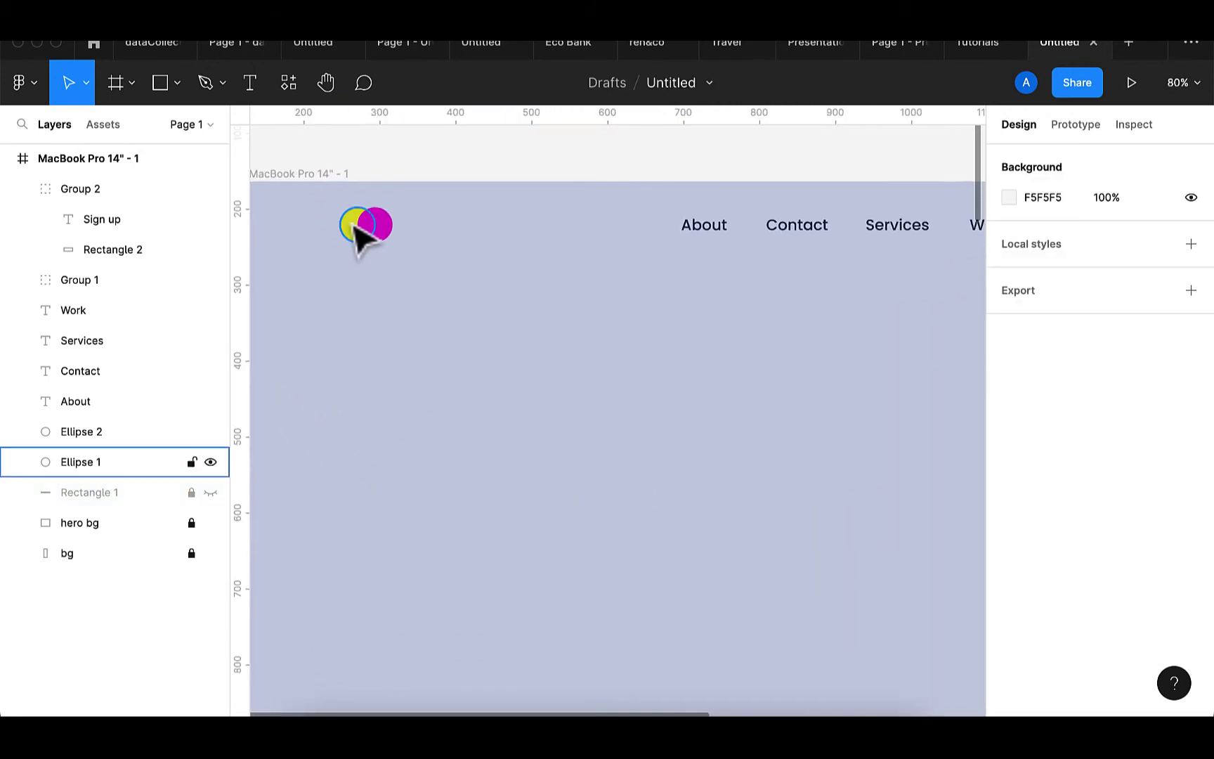
{"action": "left_click", "coordinate": [353, 228]}
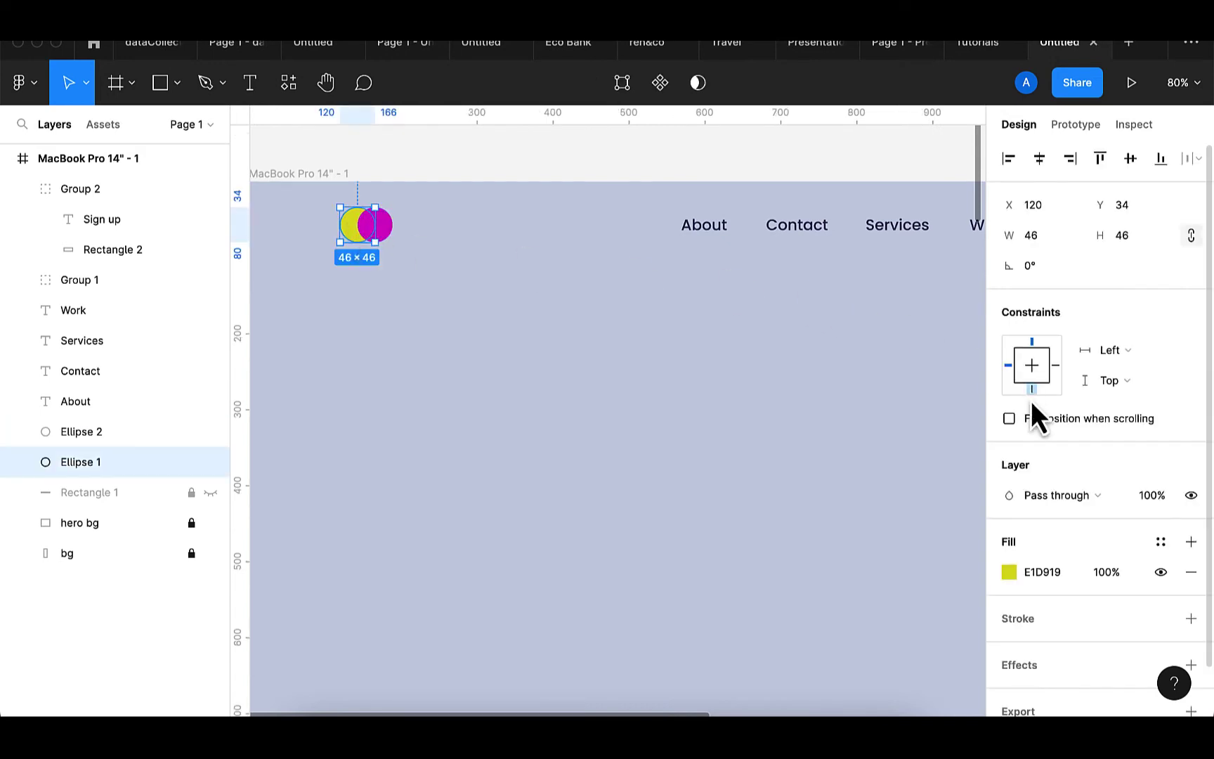
{"action": "left_click", "coordinate": [1009, 572]}
{"action": "key", "text": "i"}
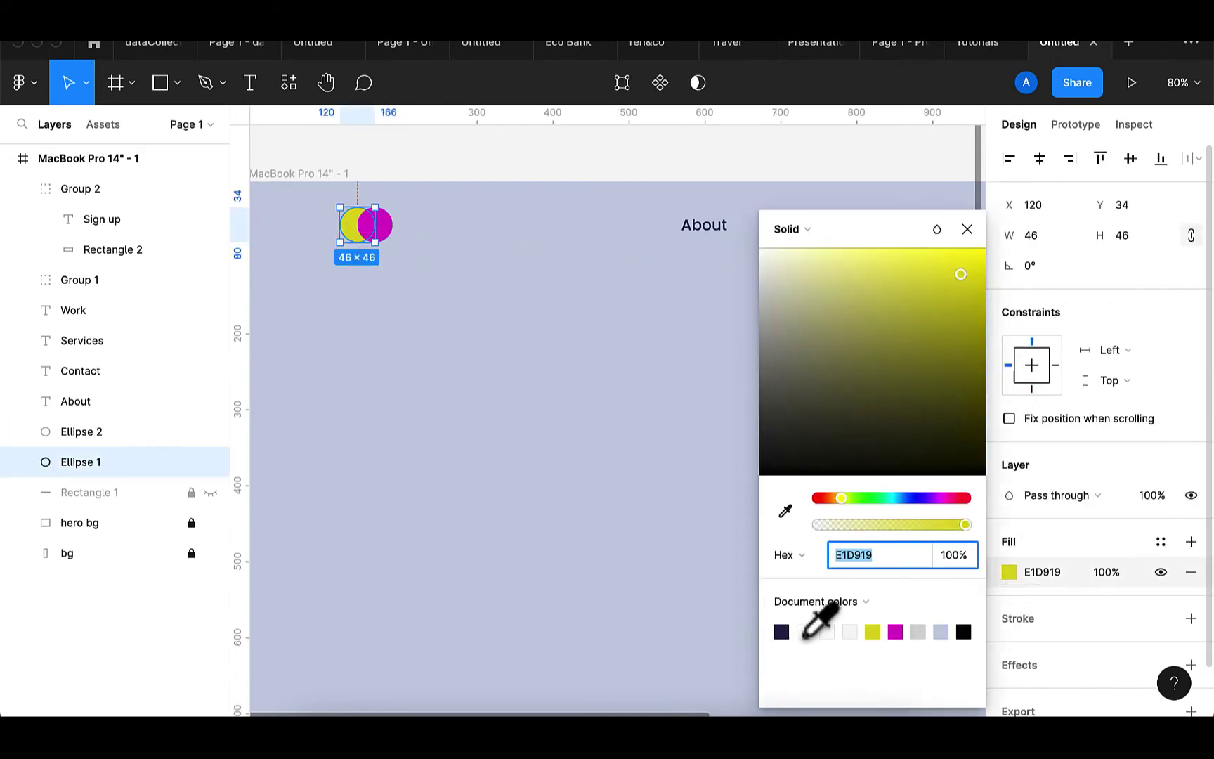
{"action": "left_click", "coordinate": [805, 636]}
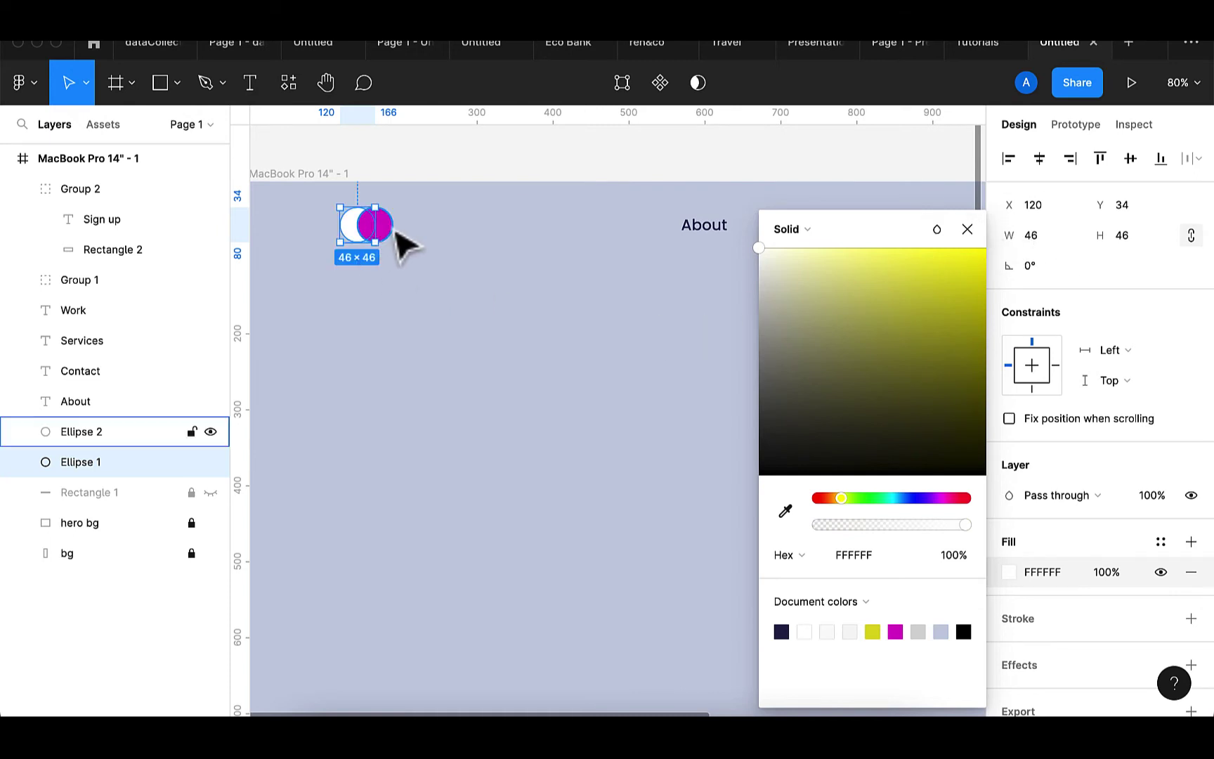
- Recolour the logo's magenta circle, Ellipse 2, to the dark navy document colour 222254 and deselect it
{"action": "left_click", "coordinate": [387, 232]}
{"action": "left_click", "coordinate": [1009, 572]}
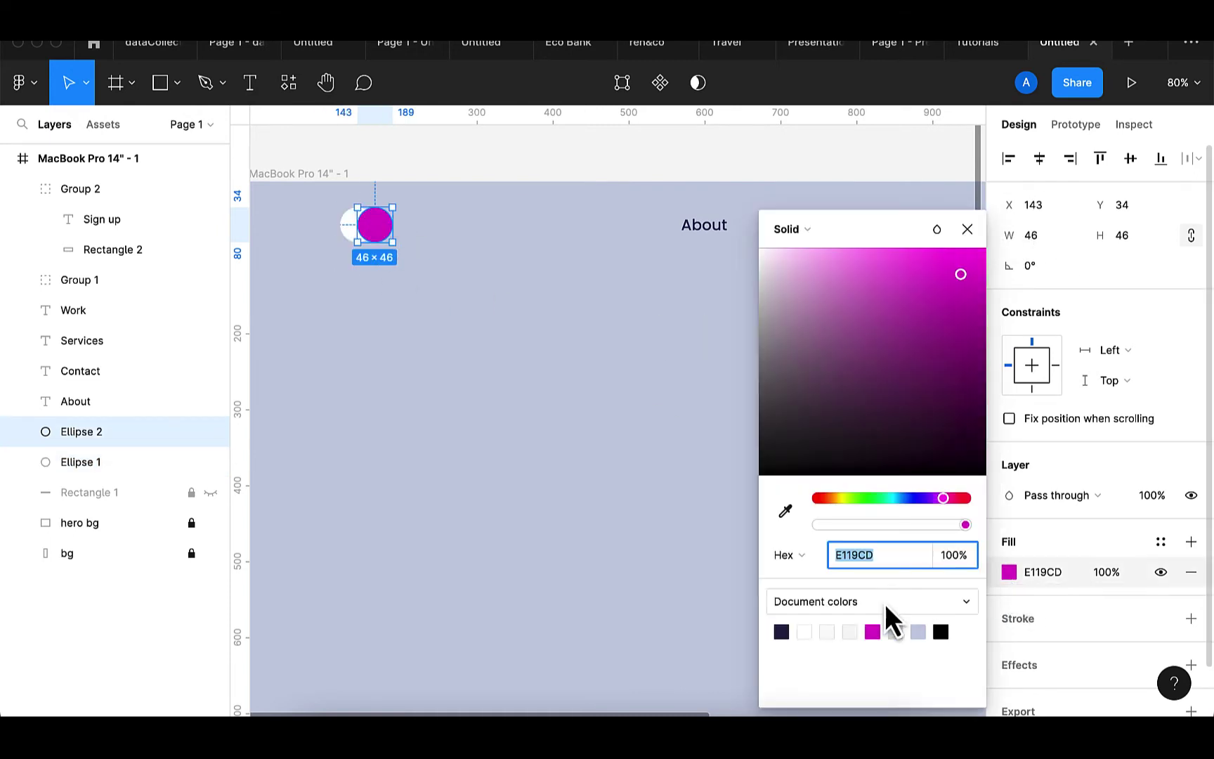
{"action": "left_click", "coordinate": [781, 631]}
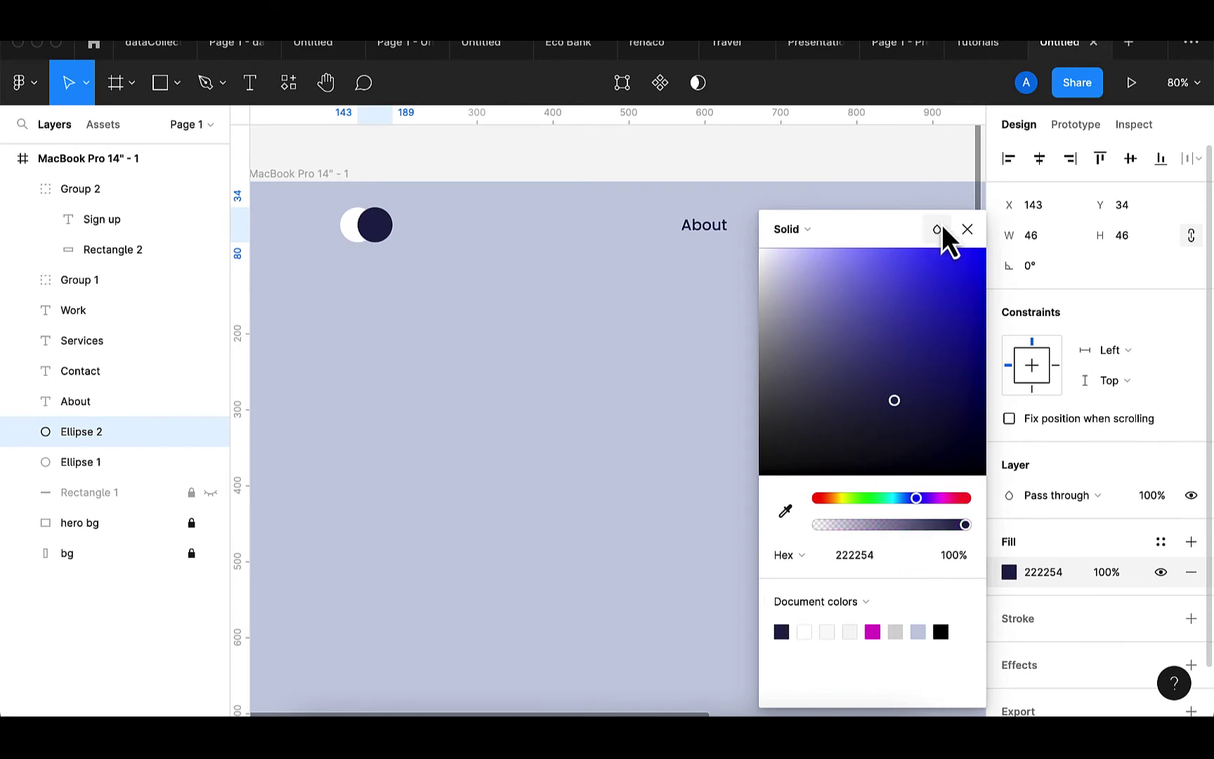
{"action": "left_click", "coordinate": [966, 231]}
{"action": "left_click", "coordinate": [836, 172]}
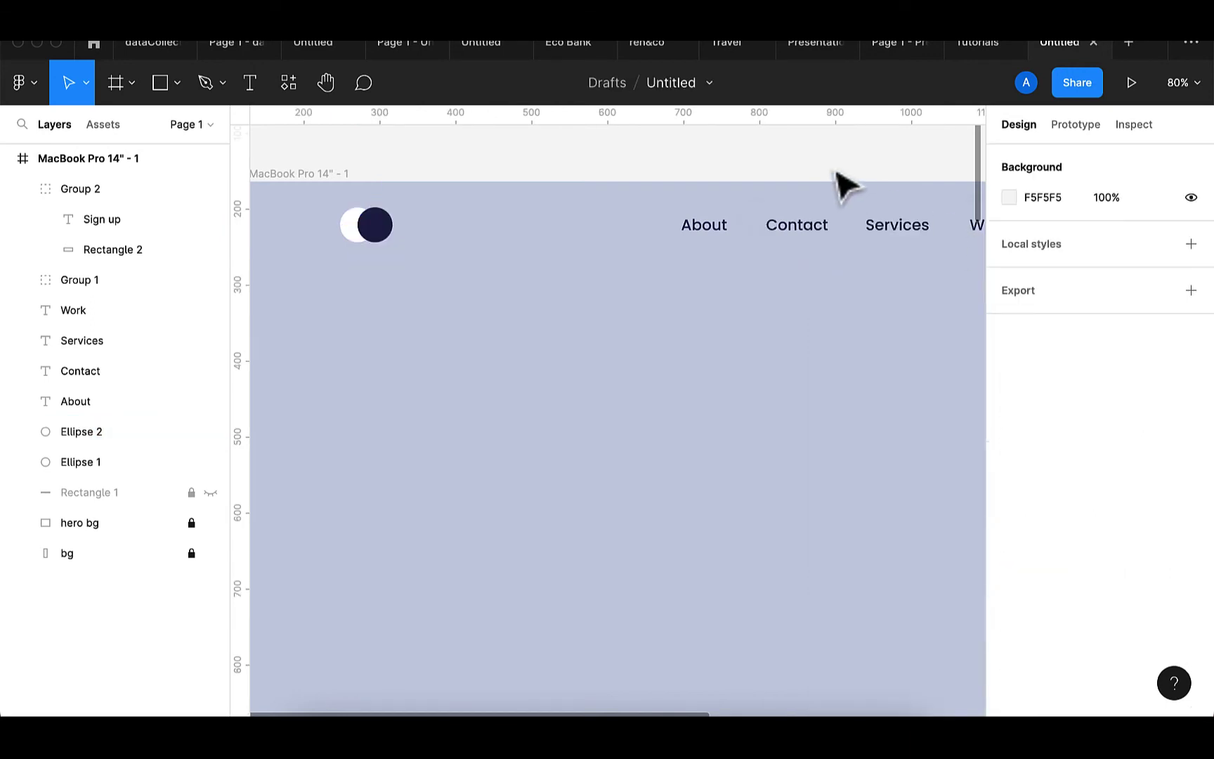
{"action": "scroll", "coordinate": [836, 172], "scroll_direction": "down", "scroll_amount": 5}
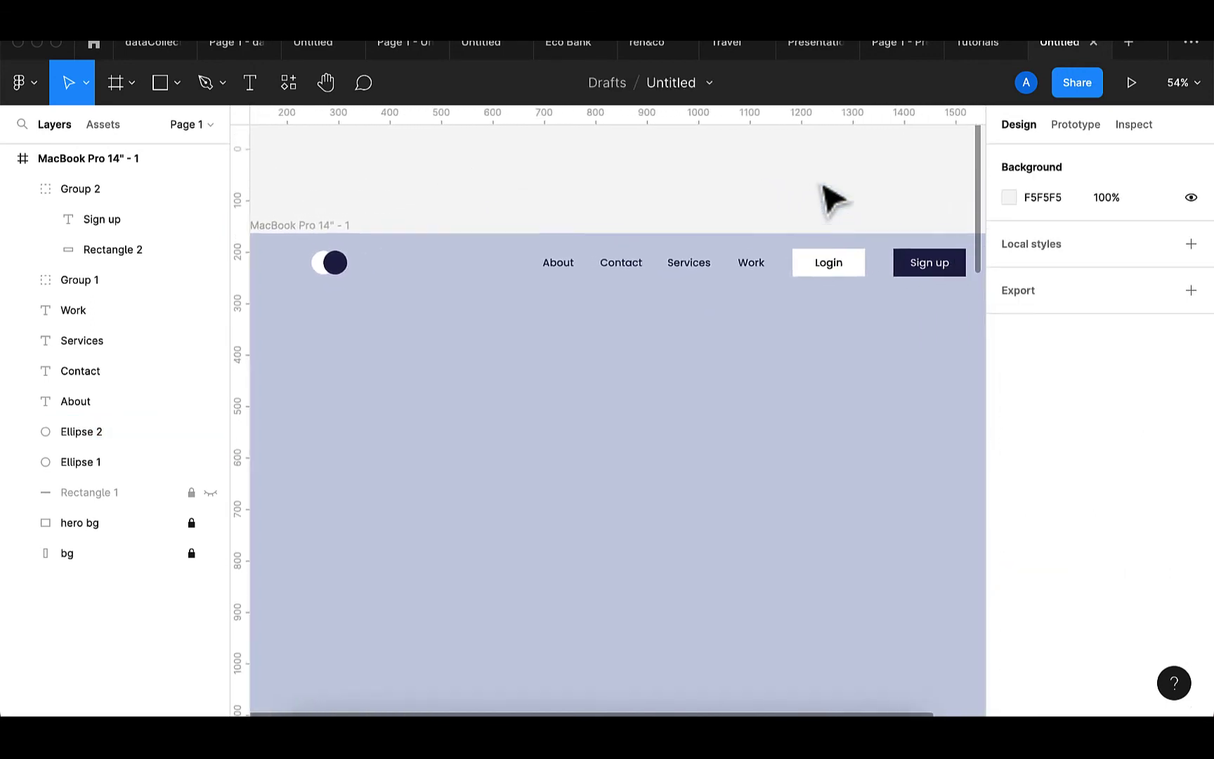
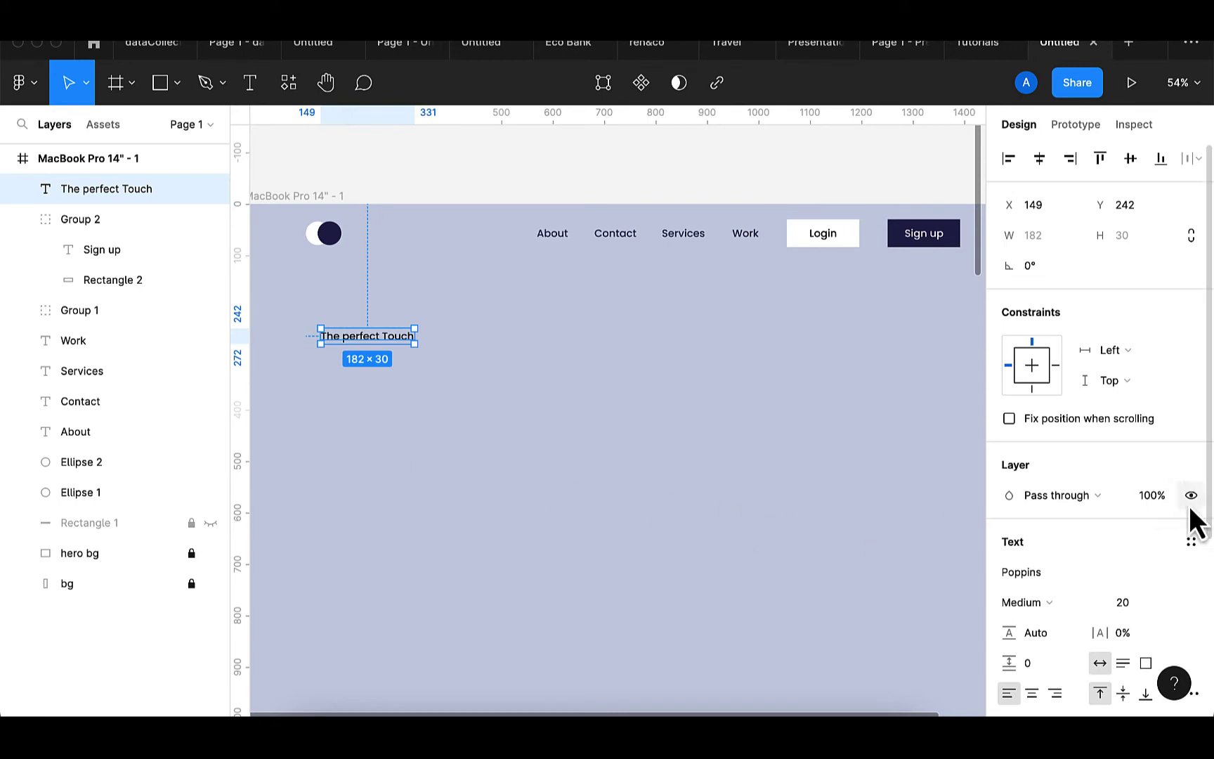
- Set the "The perfect Touch" tagline's weight to SemiBold and move it to X 120, Y 225, flush with the logo's left edge
{"action": "scroll", "coordinate": [1097, 584], "scroll_direction": "down", "scroll_amount": 2}
{"action": "left_click", "coordinate": [1062, 569]}
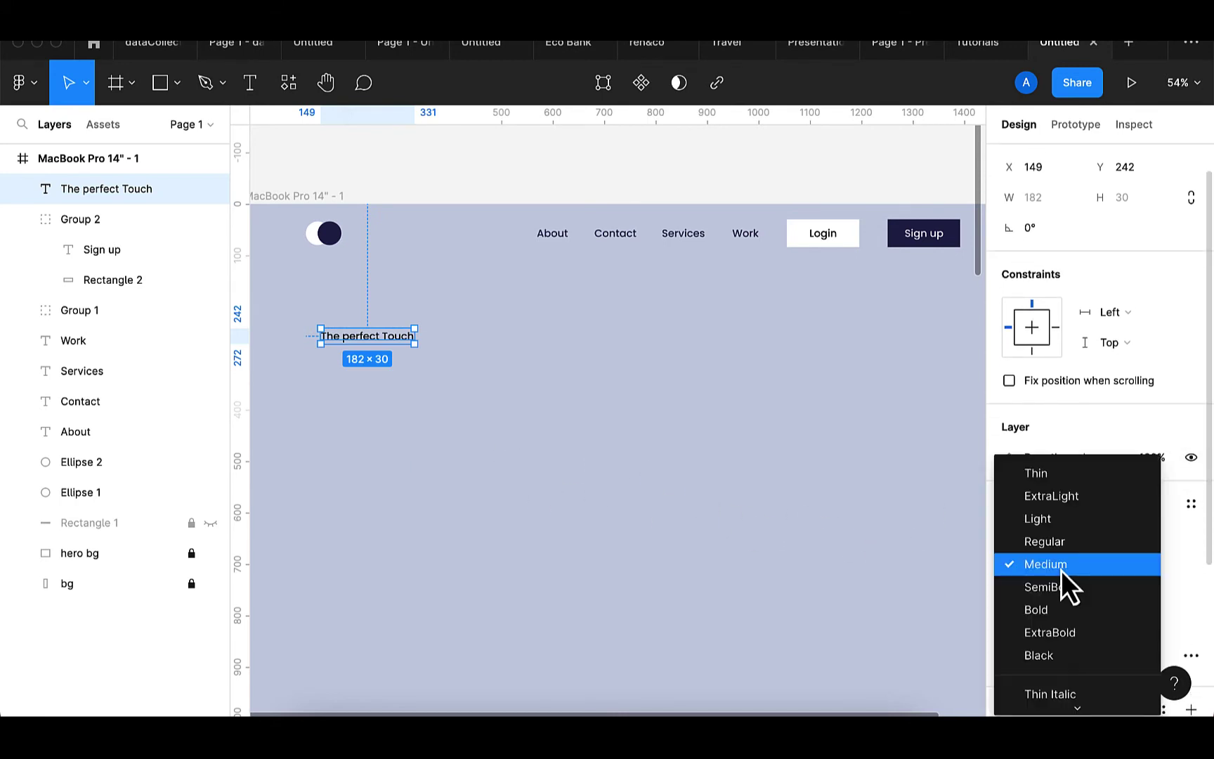
{"action": "left_click", "coordinate": [1056, 590]}
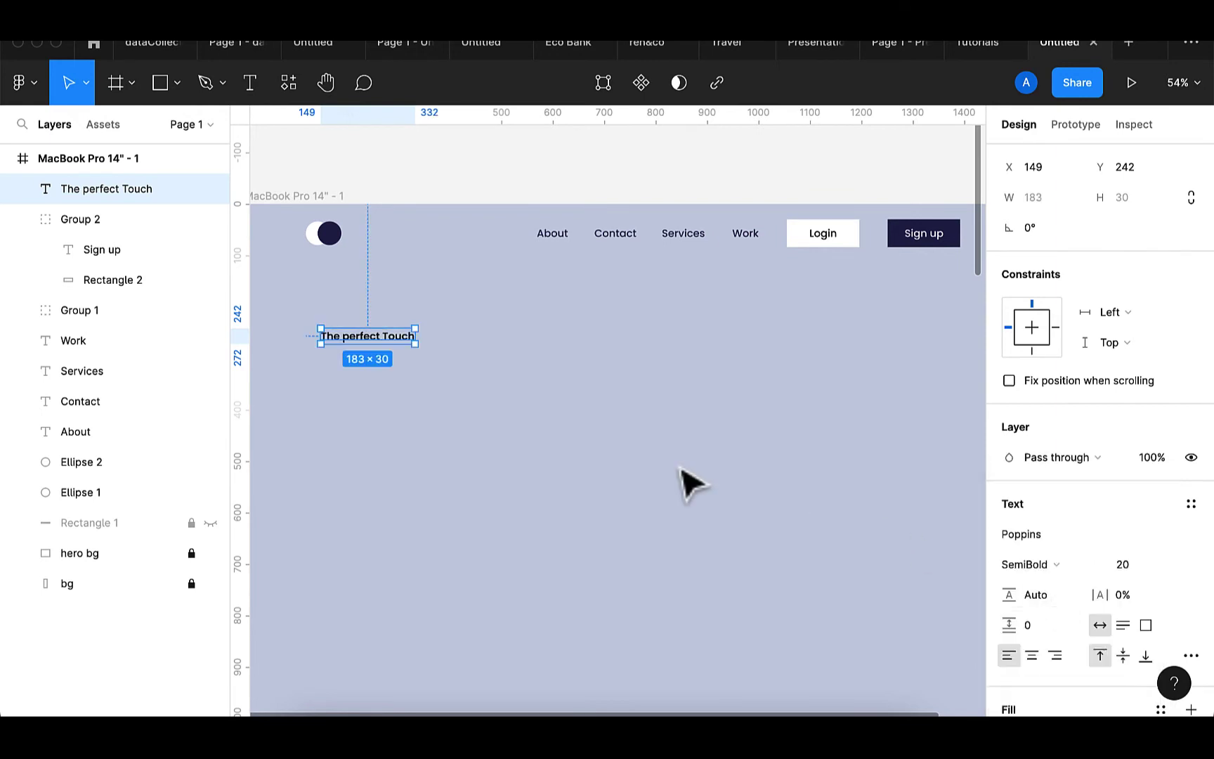
{"action": "scroll", "coordinate": [496, 430], "scroll_direction": "down", "scroll_amount": 1}
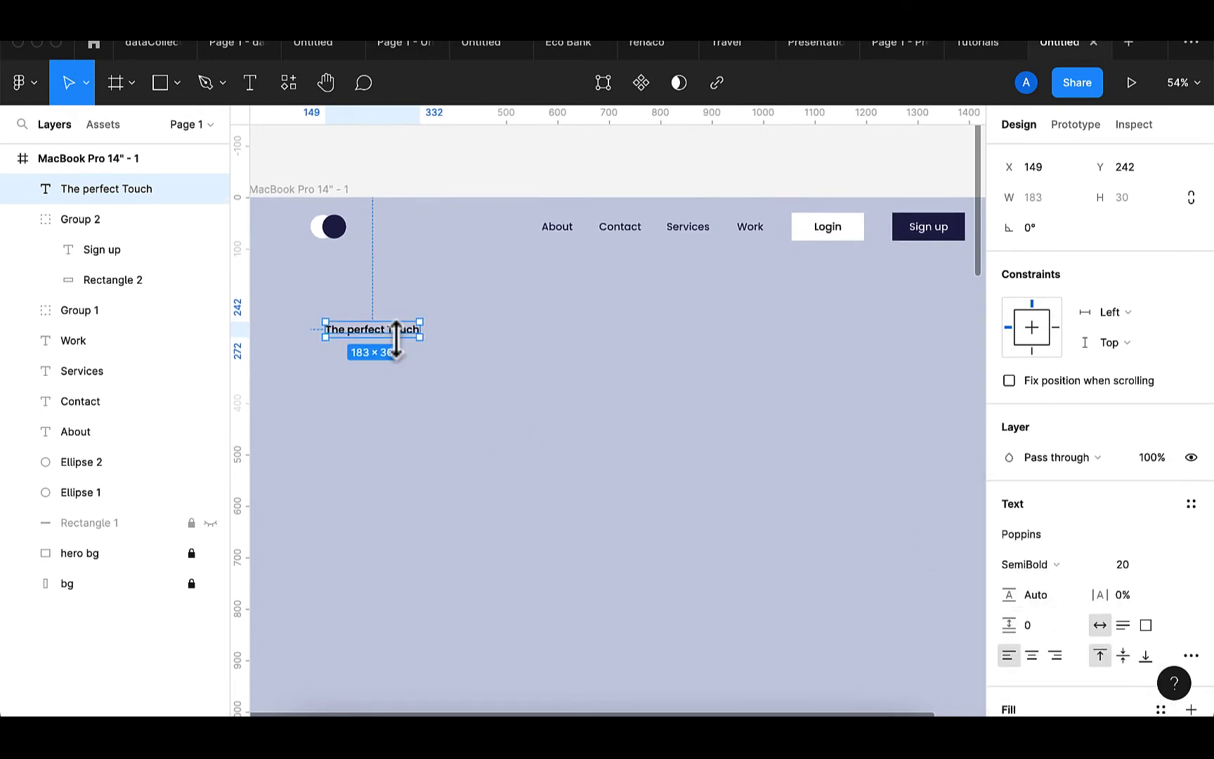
{"action": "left_click_drag", "start_coordinate": [394, 336], "coordinate": [377, 328]}
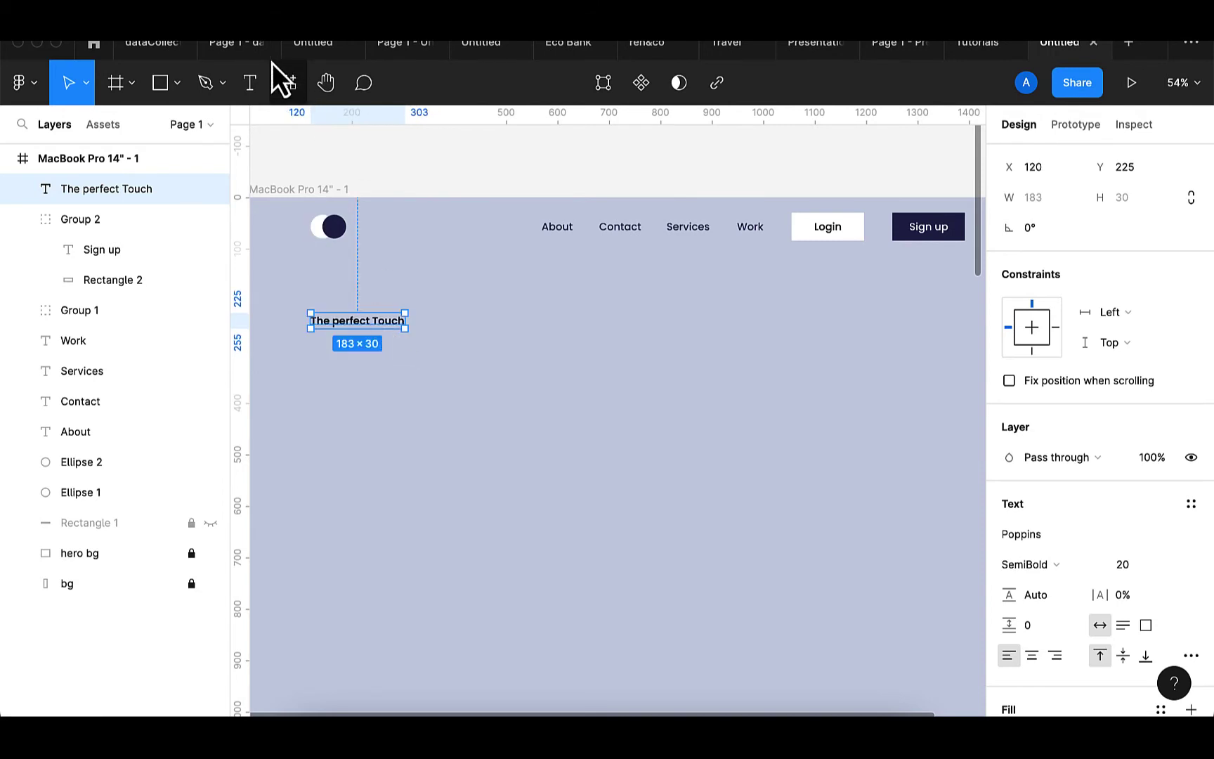
- Add the text "We create Design" below the "The perfect Touch" tagline
{"action": "left_click", "coordinate": [251, 79]}
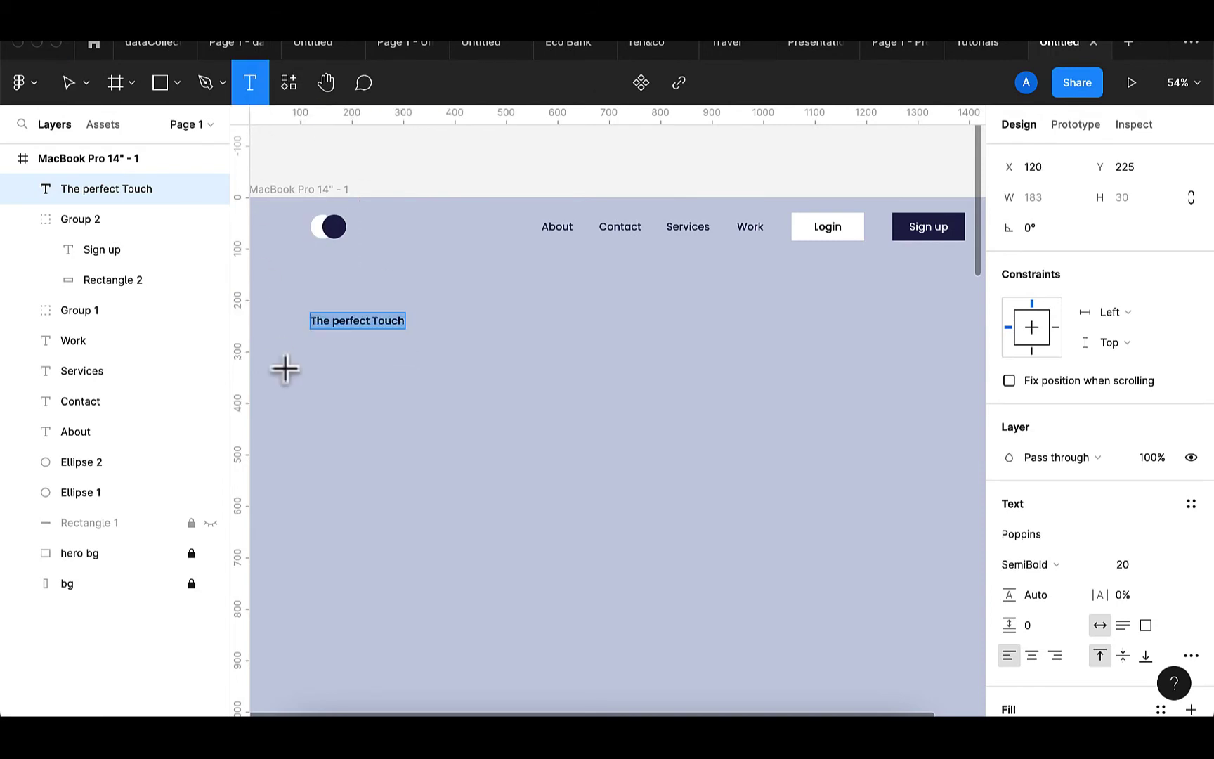
{"action": "left_click", "coordinate": [324, 392]}
{"action": "type", "text": "We create Design"}
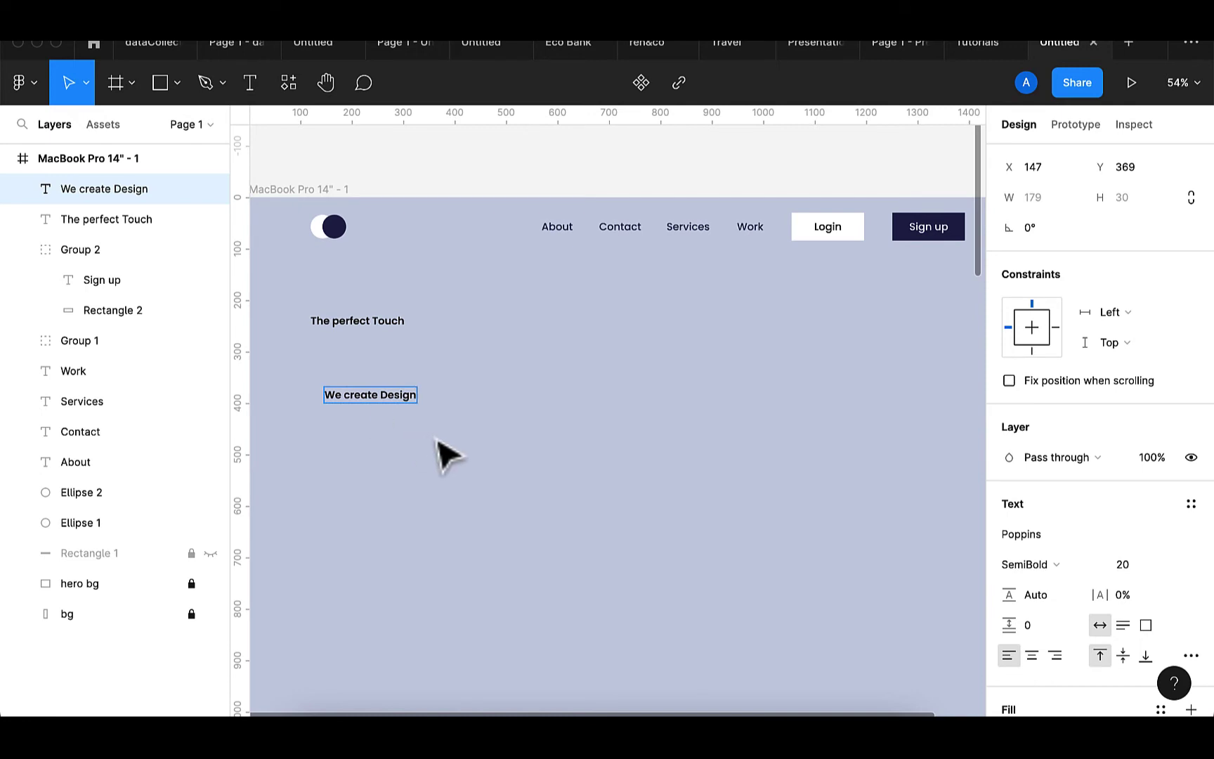
{"action": "key", "text": "Escape"}
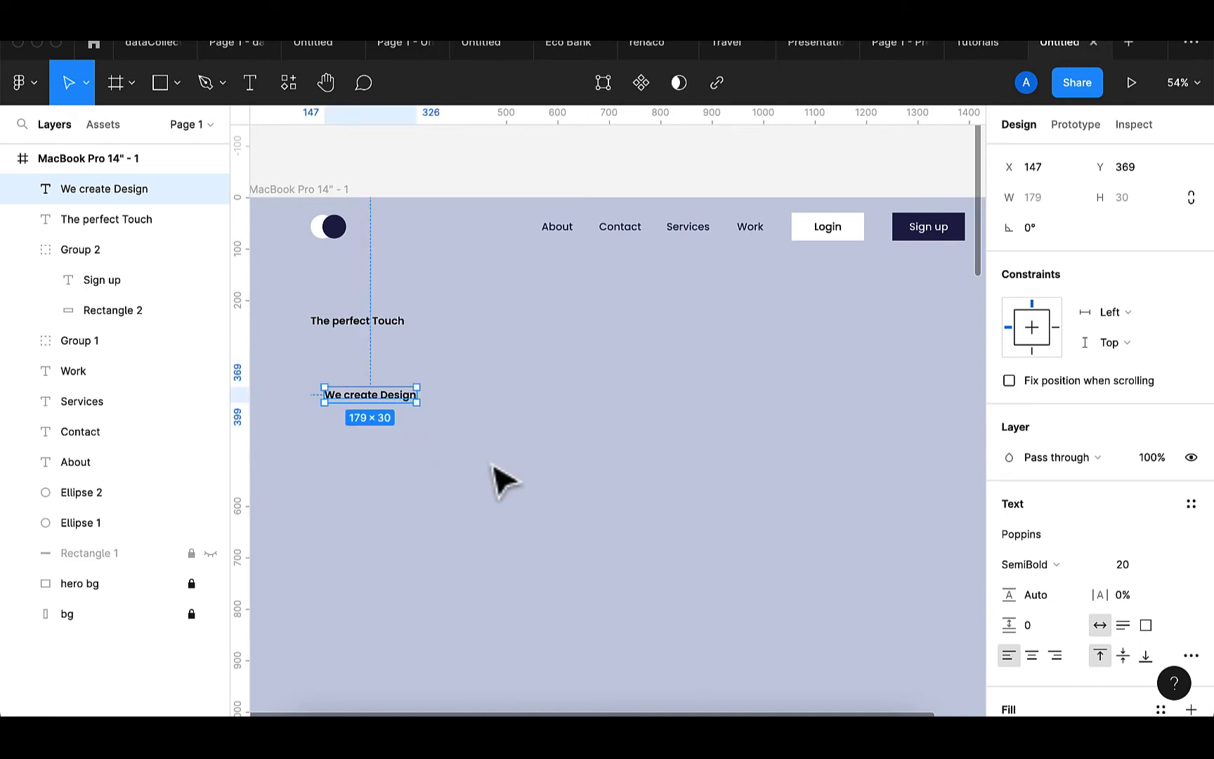
- Set the "We create Design" heading's font size to 60 and move it to X 120, Y 327, left-aligned with the tagline
{"action": "left_click", "coordinate": [1132, 565]}
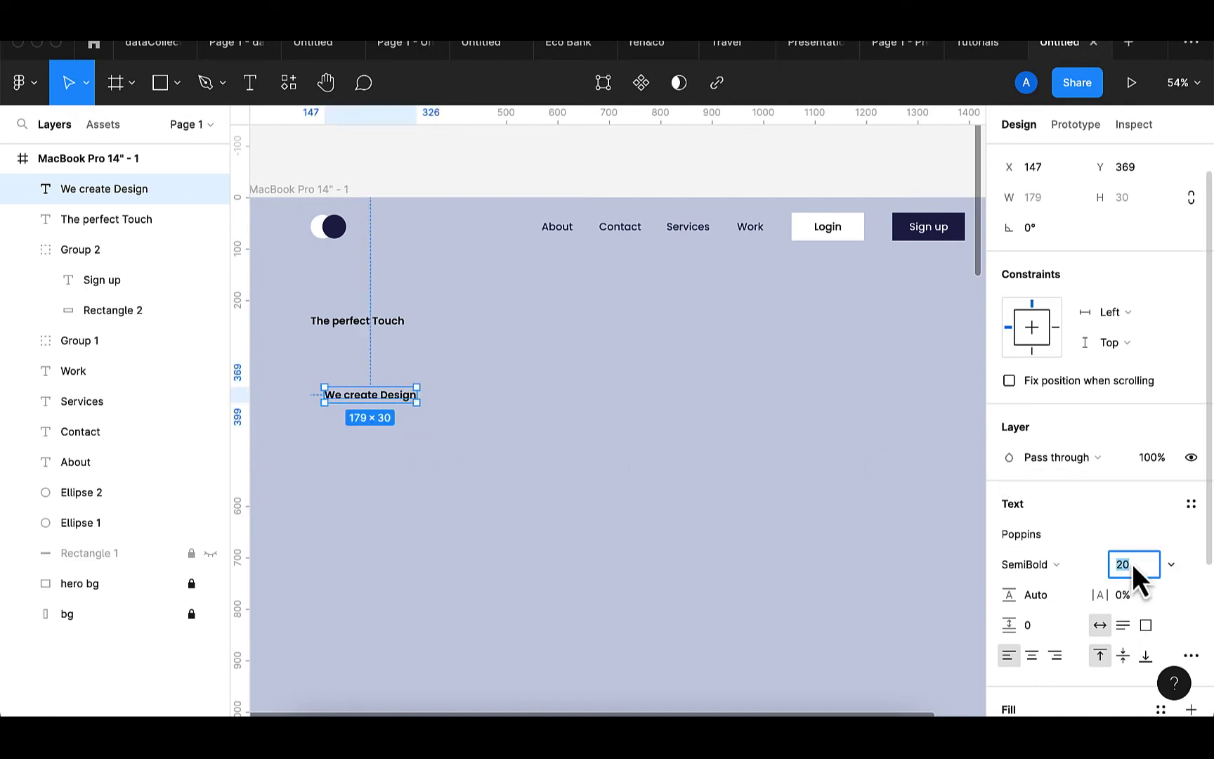
{"action": "key", "text": "BackSpace"}
{"action": "type", "text": "60"}
{"action": "key", "text": "Return"}
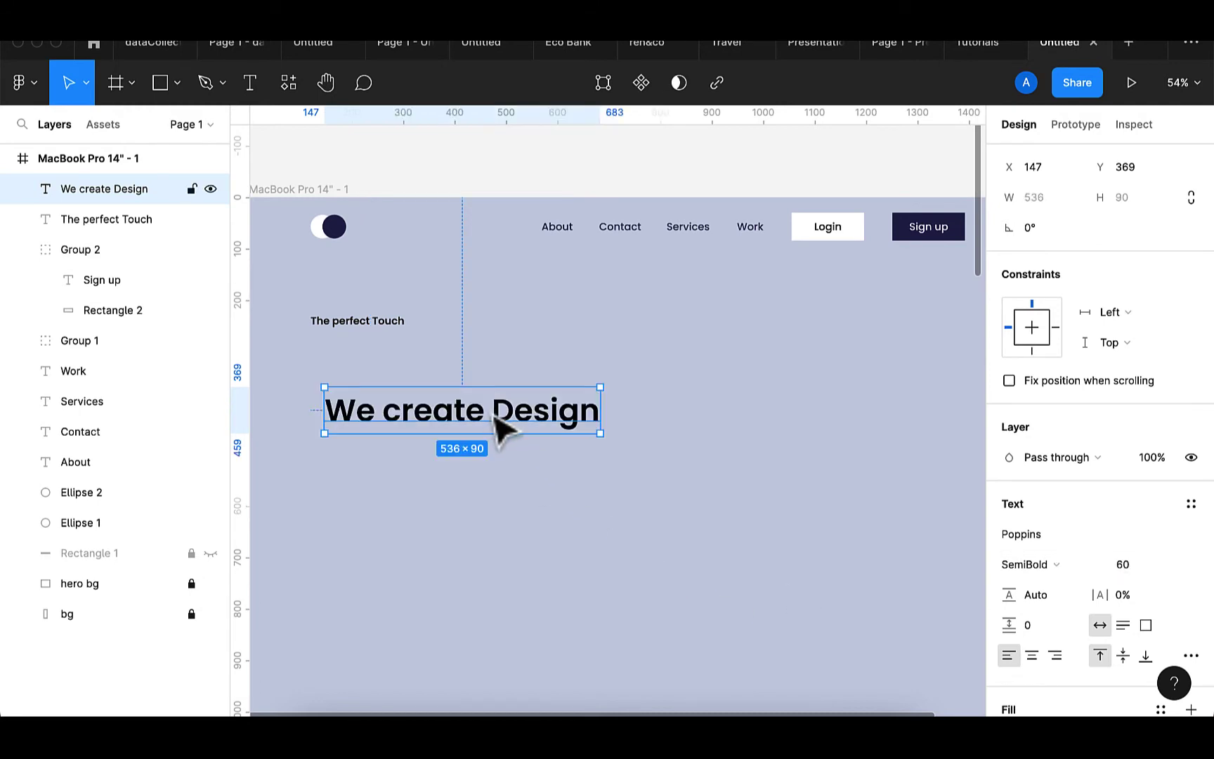
{"action": "left_click_drag", "start_coordinate": [496, 414], "coordinate": [481, 400]}
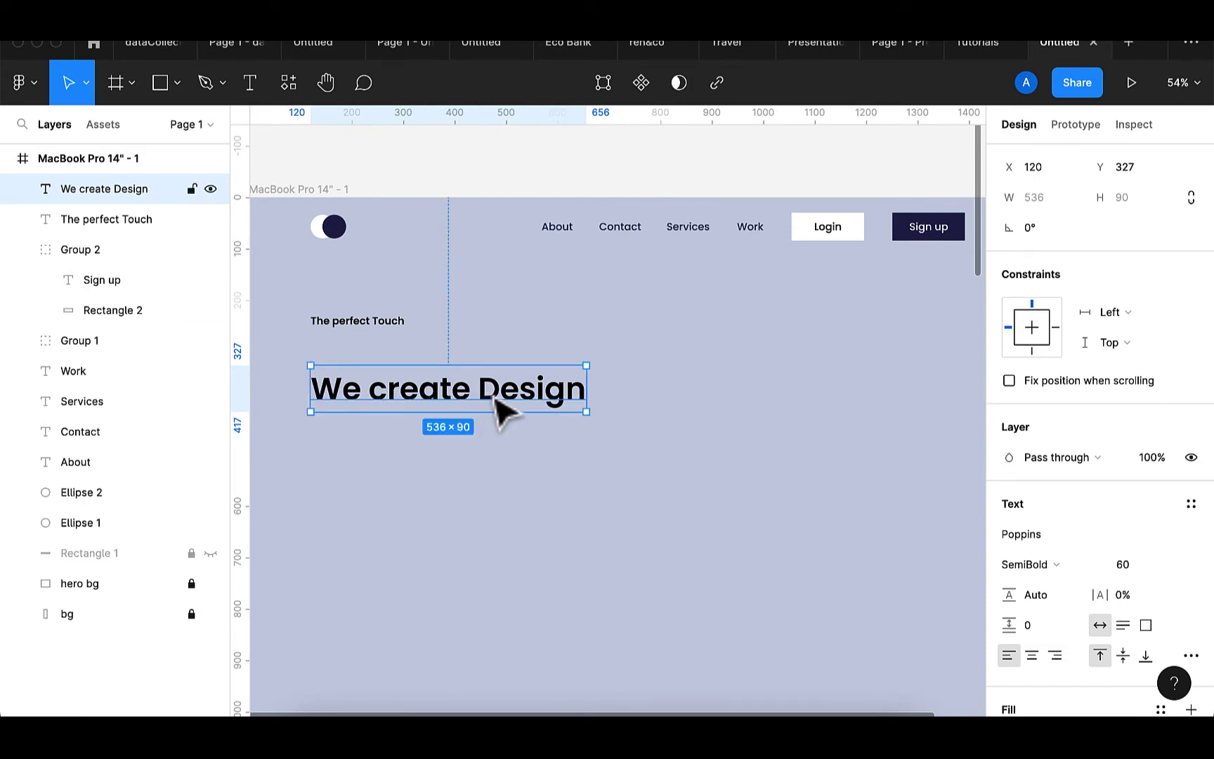
- Add a second heading line reading "Beyond your" below "We create Design"
{"action": "scroll", "coordinate": [501, 413], "scroll_direction": "down", "scroll_amount": 2}
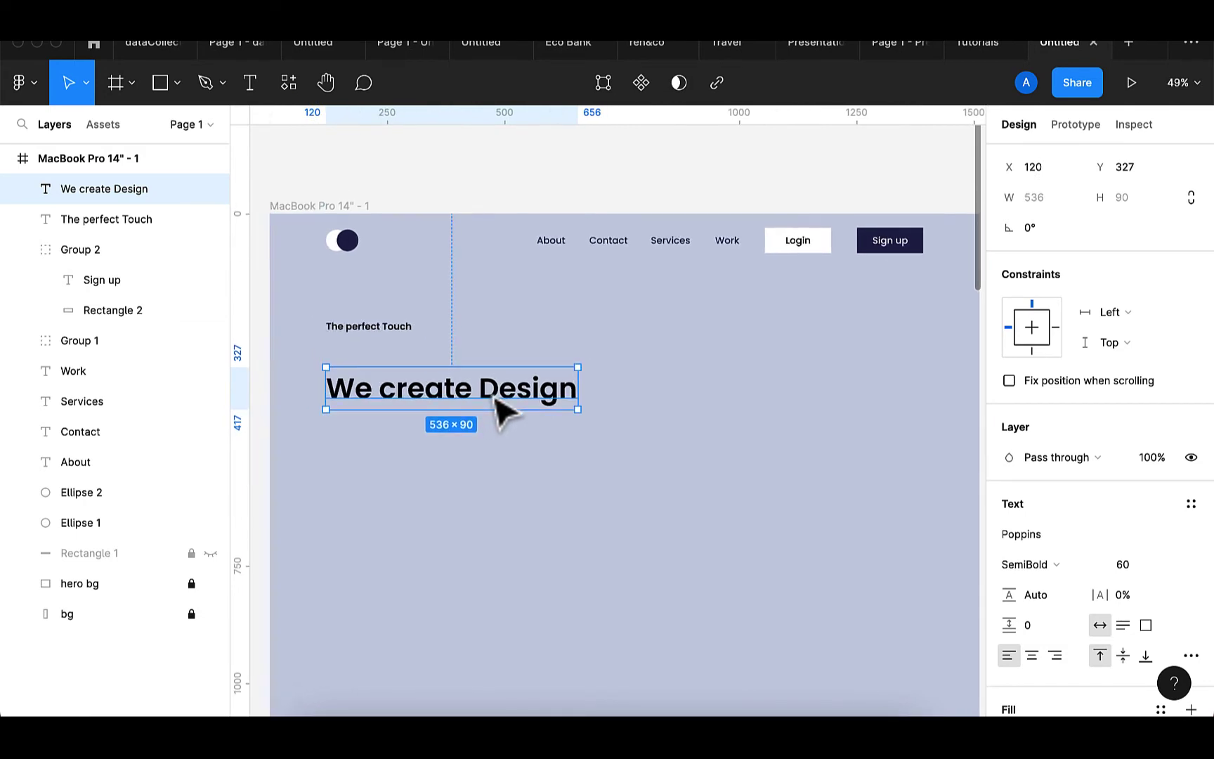
{"action": "left_click", "coordinate": [253, 92]}
{"action": "left_click", "coordinate": [343, 448]}
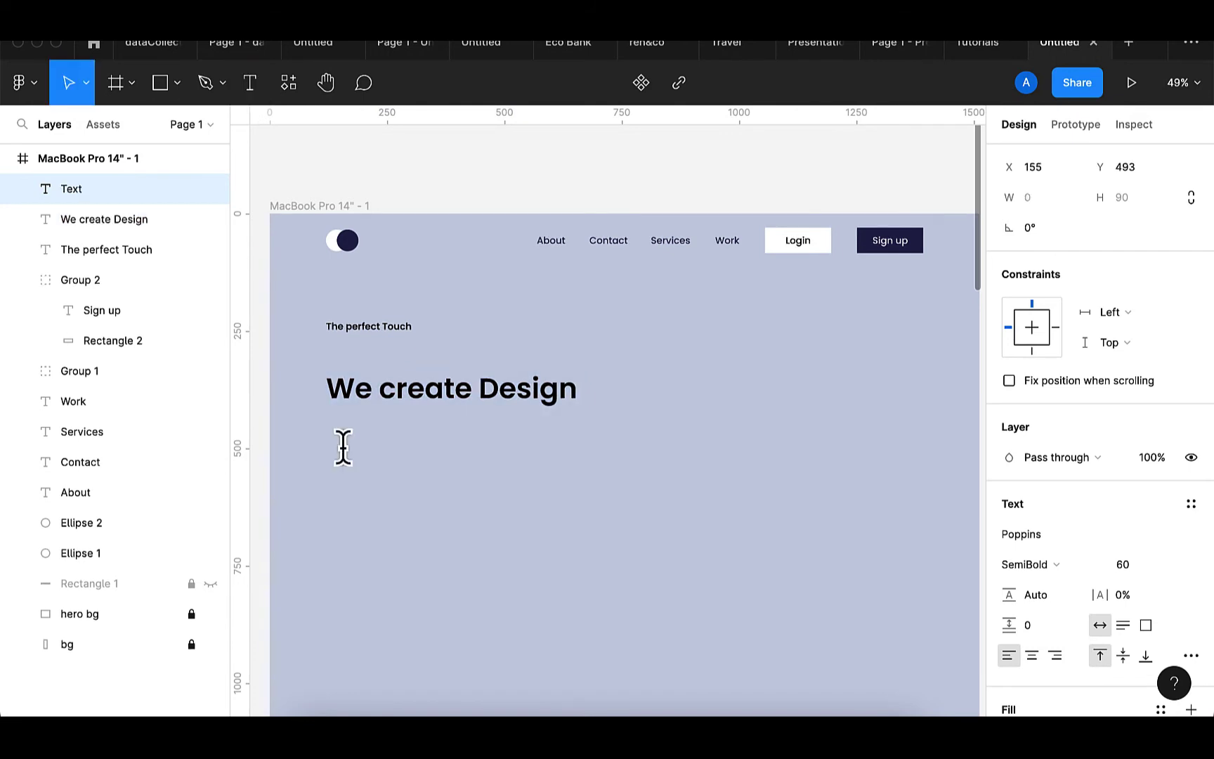
{"action": "type", "text": "Bey"}
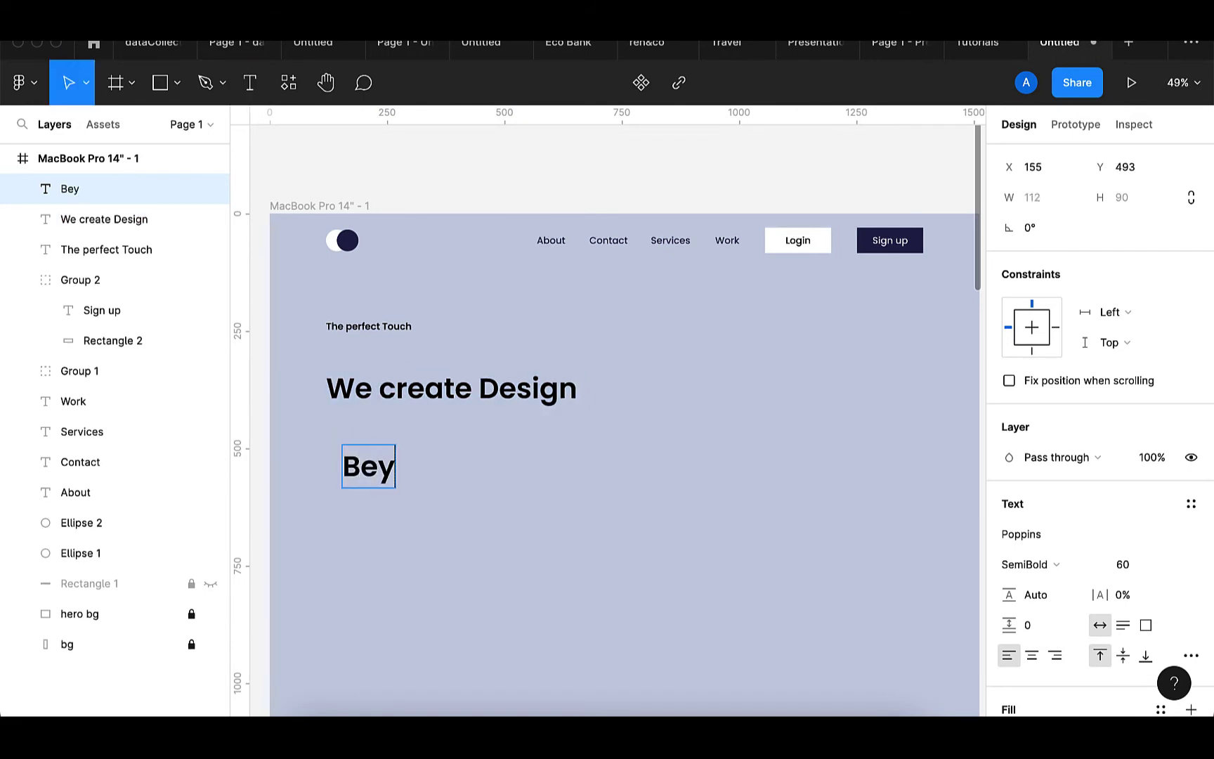
{"action": "type", "text": "ond "}
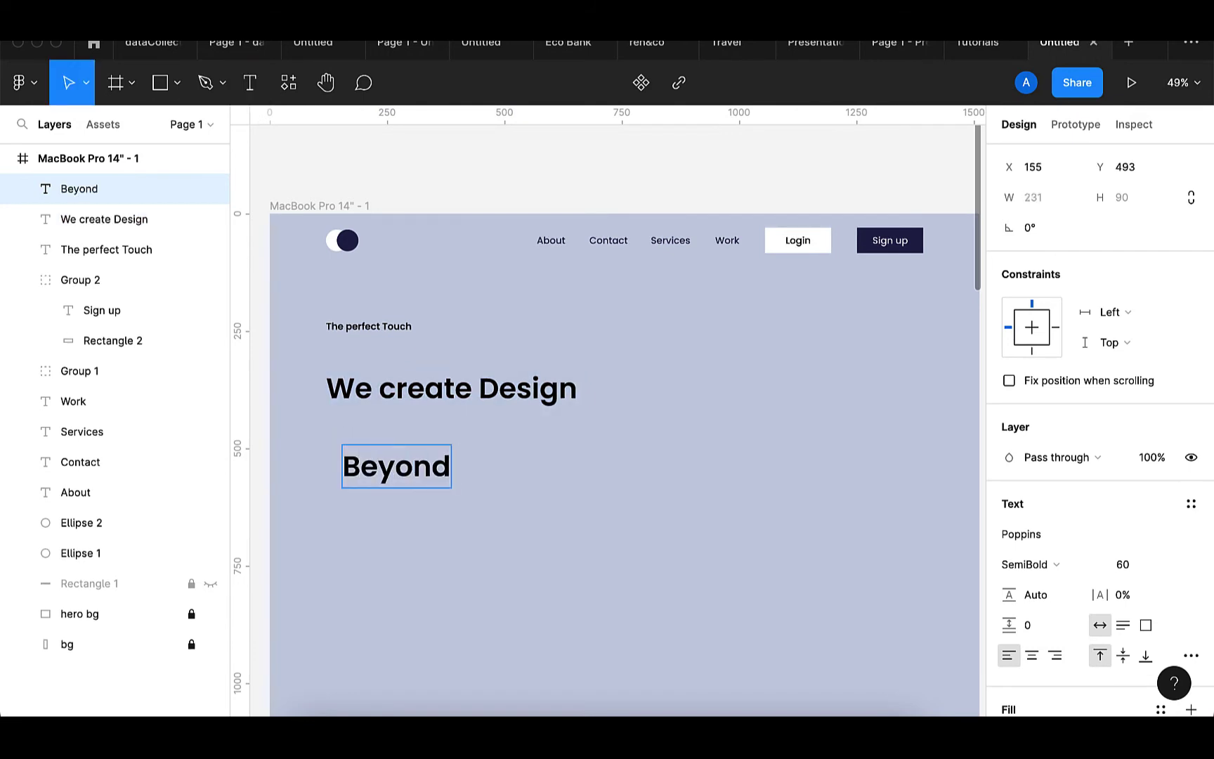
{"action": "type", "text": "your"}
{"action": "key", "text": "Escape"}
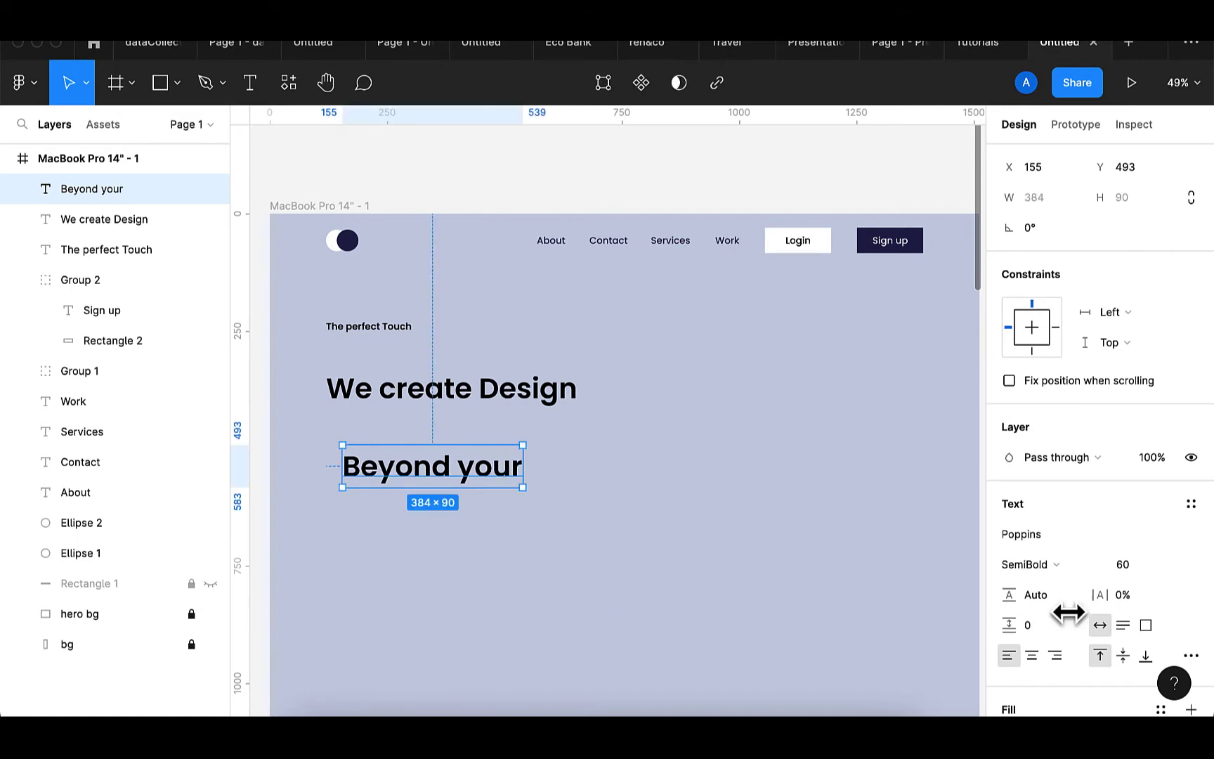
- Set the "Beyond your" line's weight to Light and move it to X 120, Y 417, directly under "We create Design"
{"action": "left_click", "coordinate": [1046, 568]}
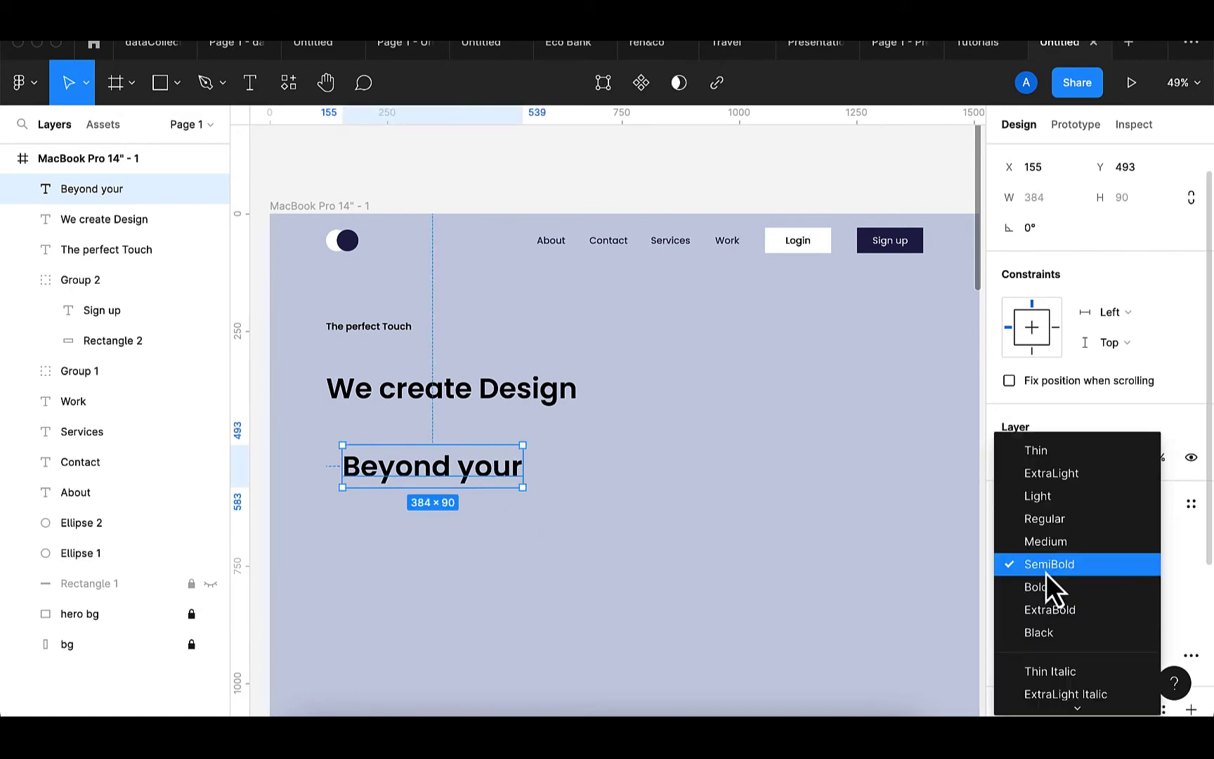
{"action": "left_click", "coordinate": [1043, 501]}
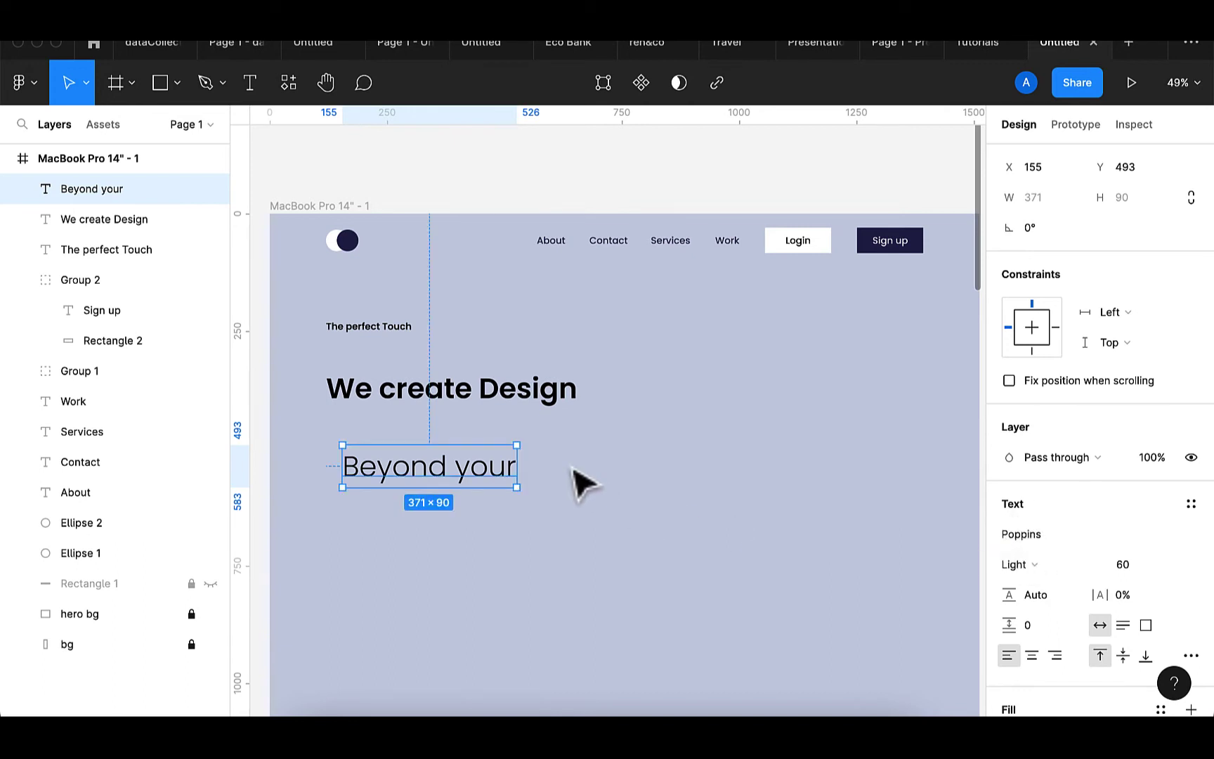
{"action": "left_click_drag", "start_coordinate": [430, 484], "coordinate": [420, 453]}
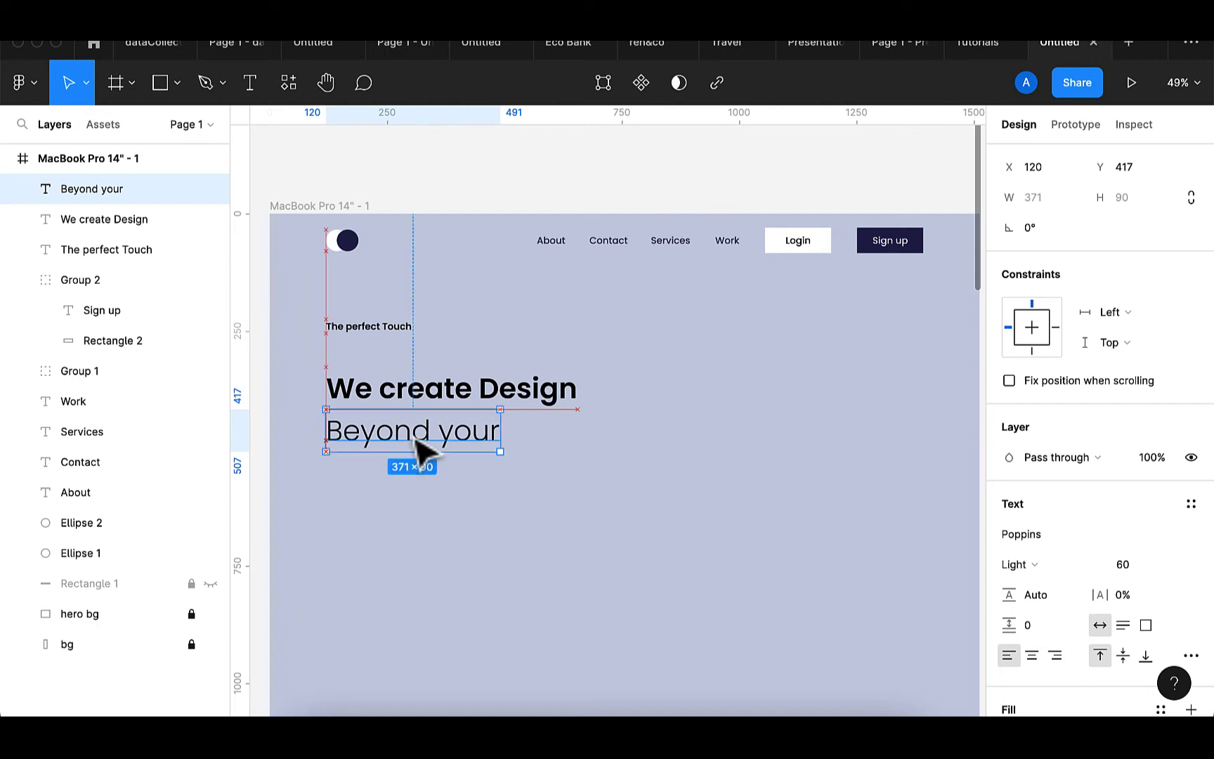
- Add a third heading line reading "imagination" below "Beyond your"
{"action": "key", "text": "Return"}
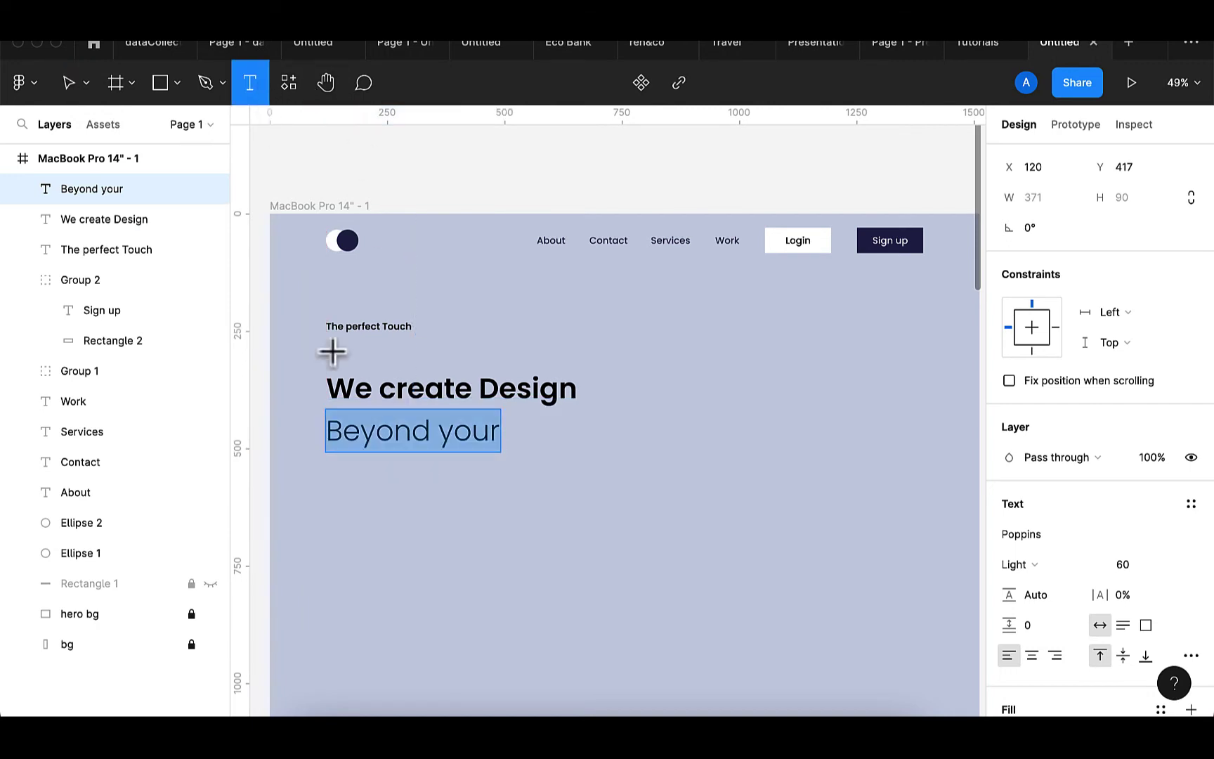
{"action": "left_click", "coordinate": [336, 480]}
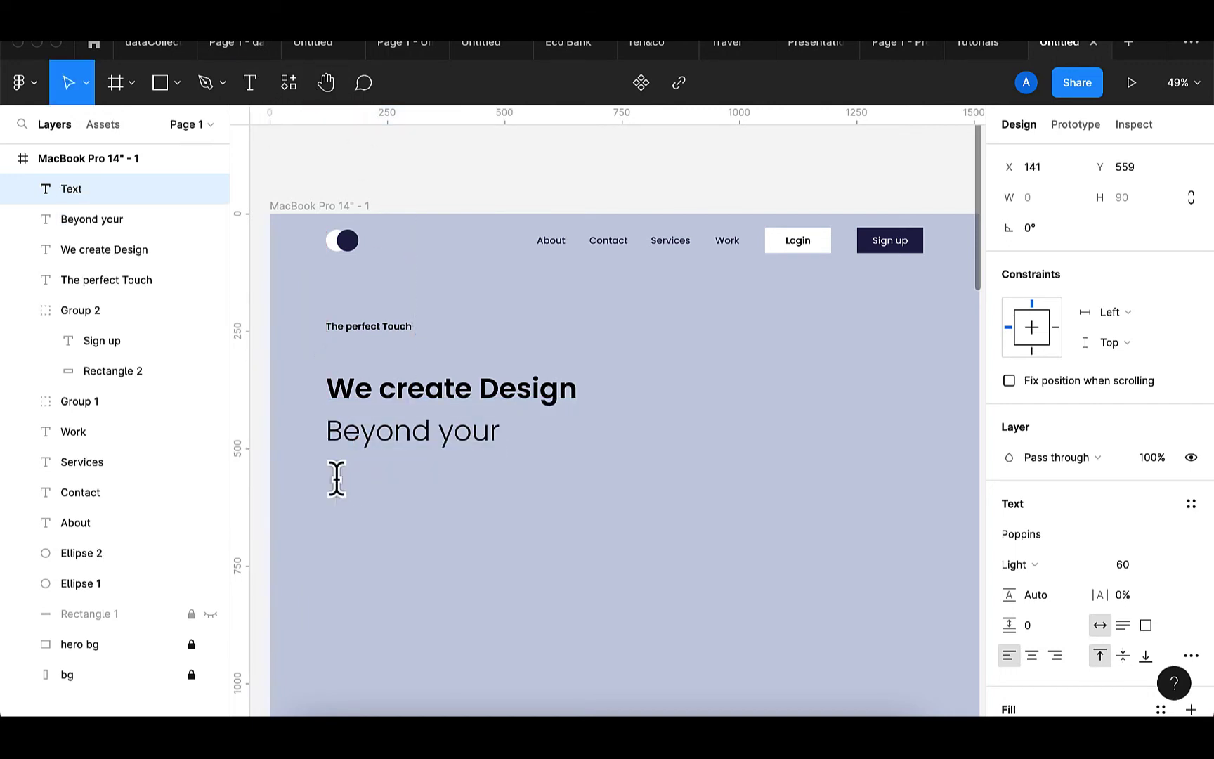
{"action": "type", "text": "i"}
{"action": "key", "text": "BackSpace"}
{"action": "type", "text": "imagina"}
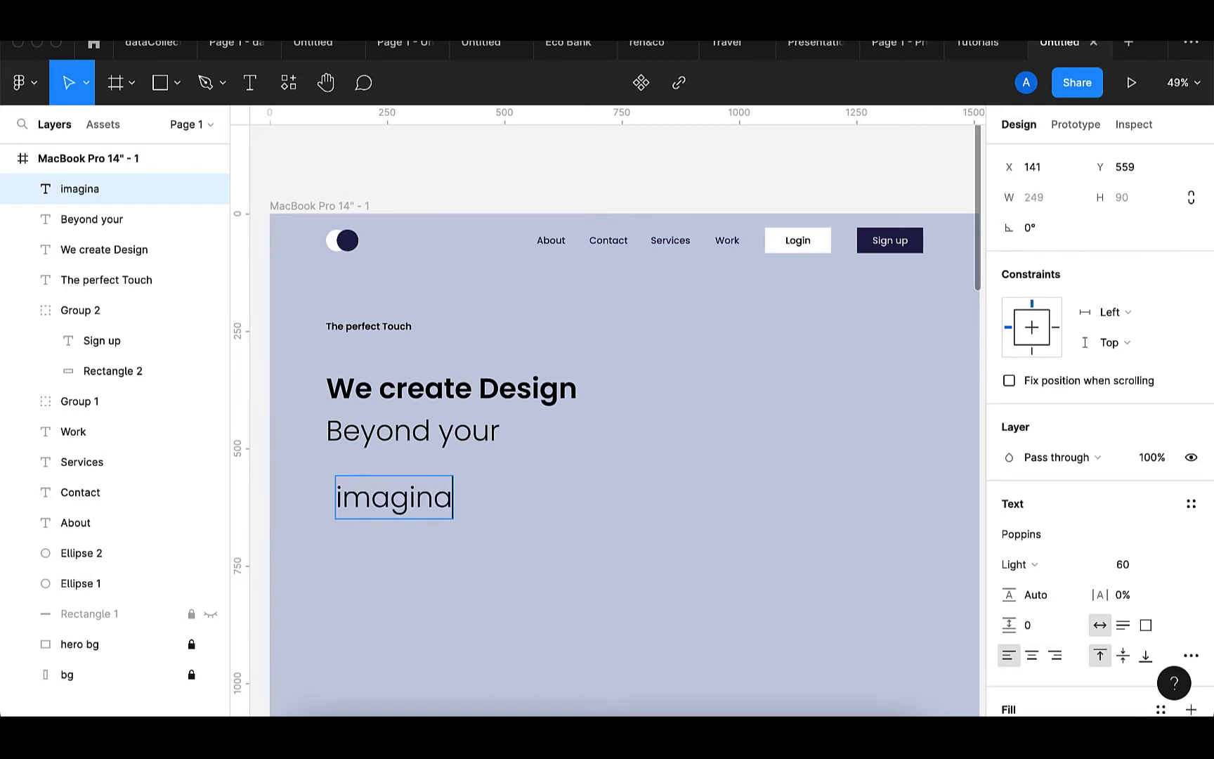
{"action": "type", "text": "tion"}
{"action": "key", "text": "Escape"}
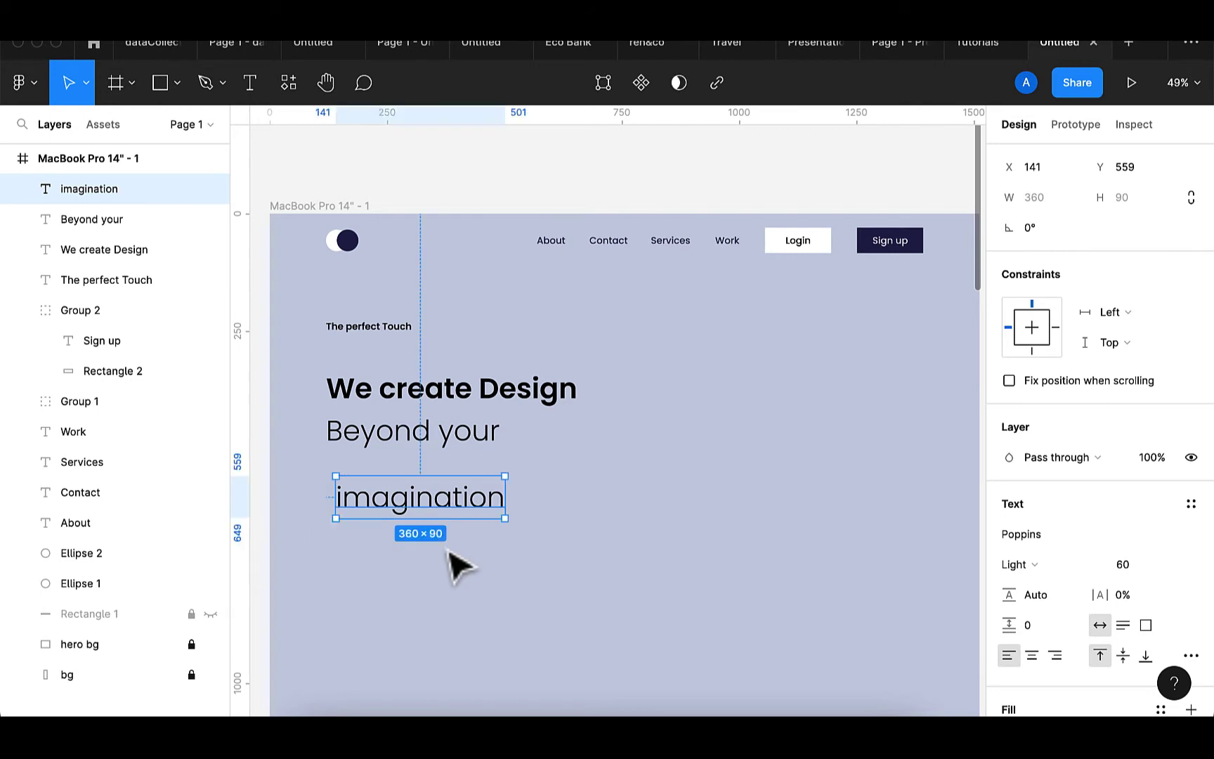
- Set the "imagination" line's font weight to Bold
{"action": "left_click", "coordinate": [562, 397]}
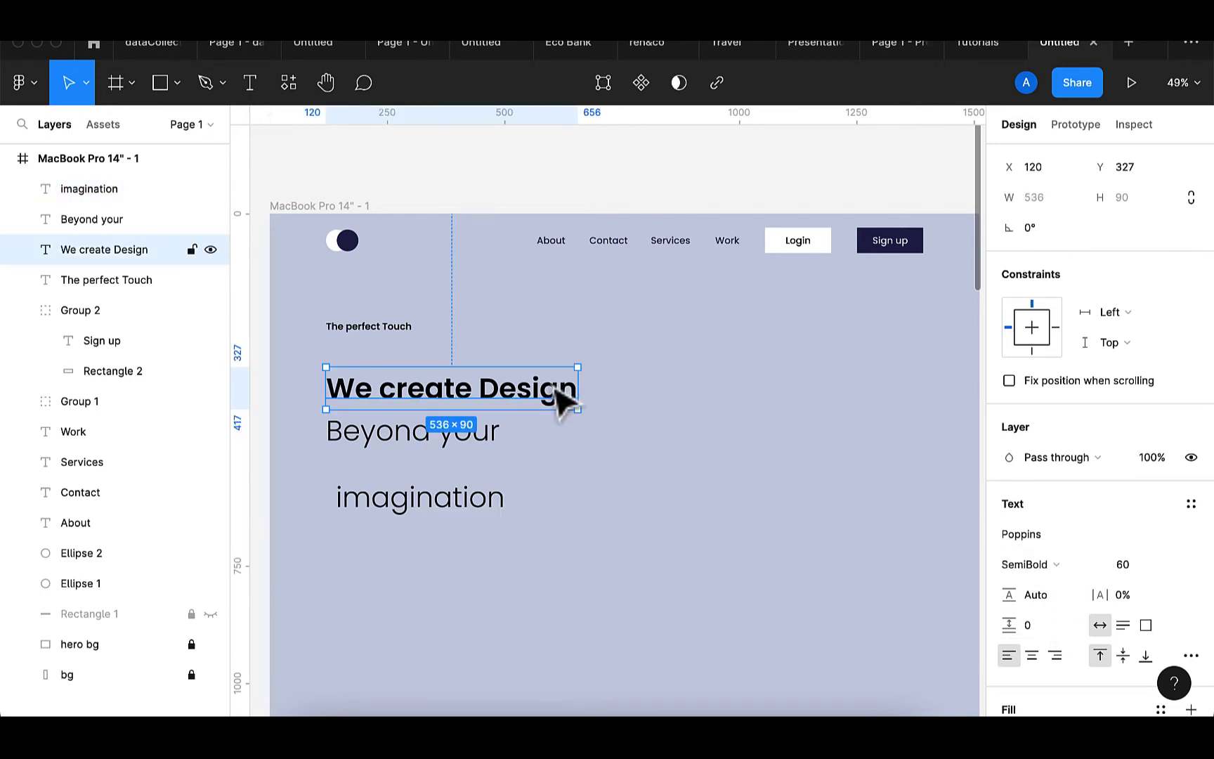
{"action": "left_click", "coordinate": [422, 514]}
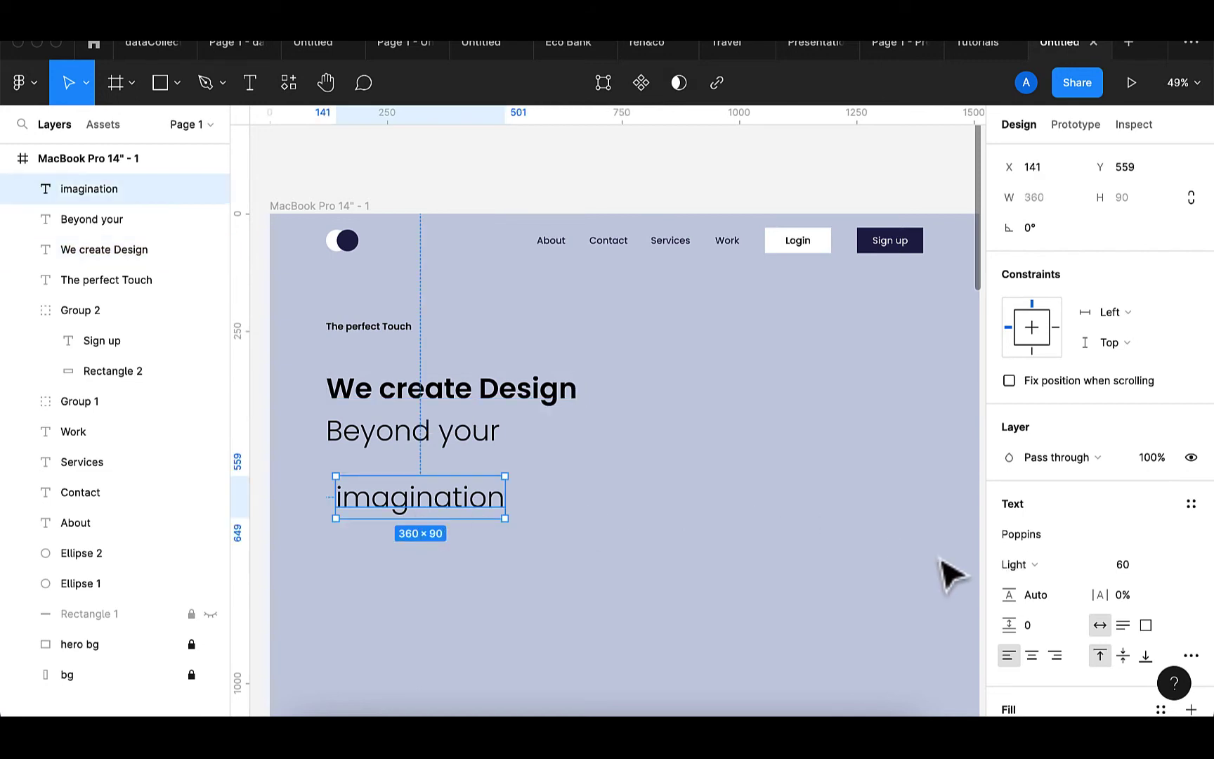
{"action": "left_click", "coordinate": [1062, 561]}
{"action": "left_click", "coordinate": [1055, 634]}
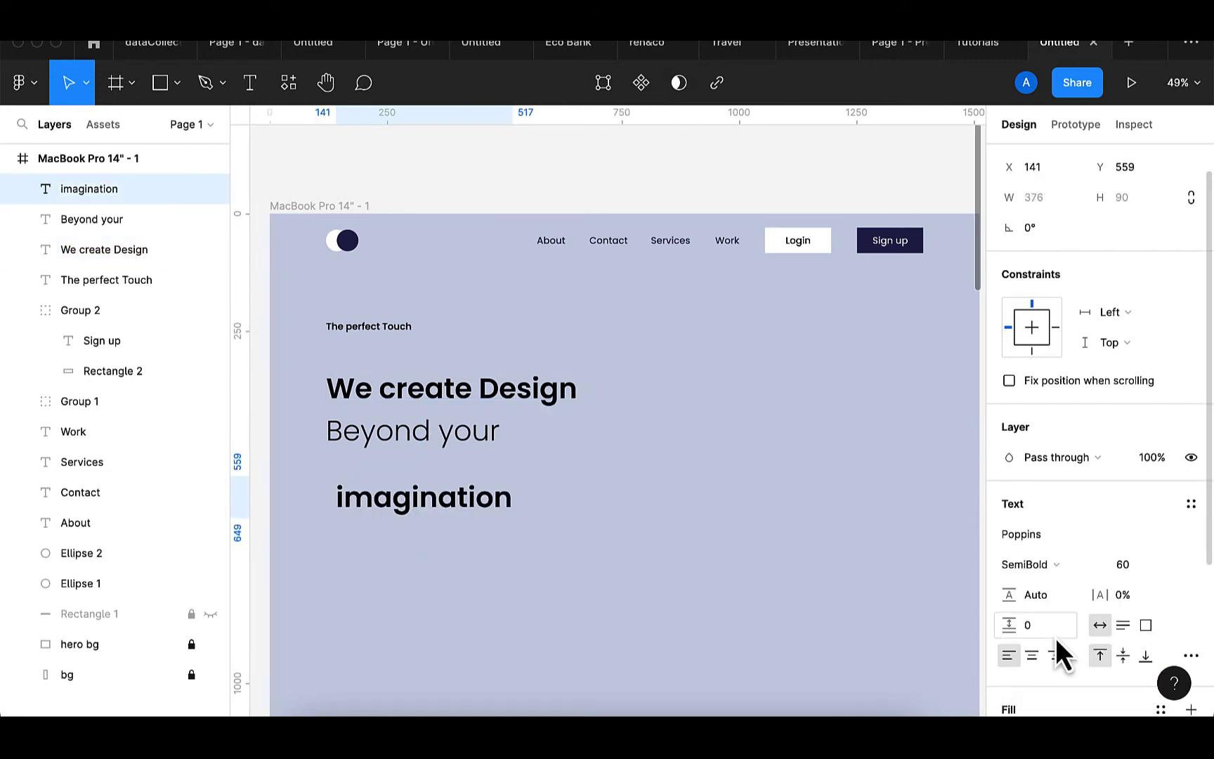
{"action": "left_click", "coordinate": [1050, 570]}
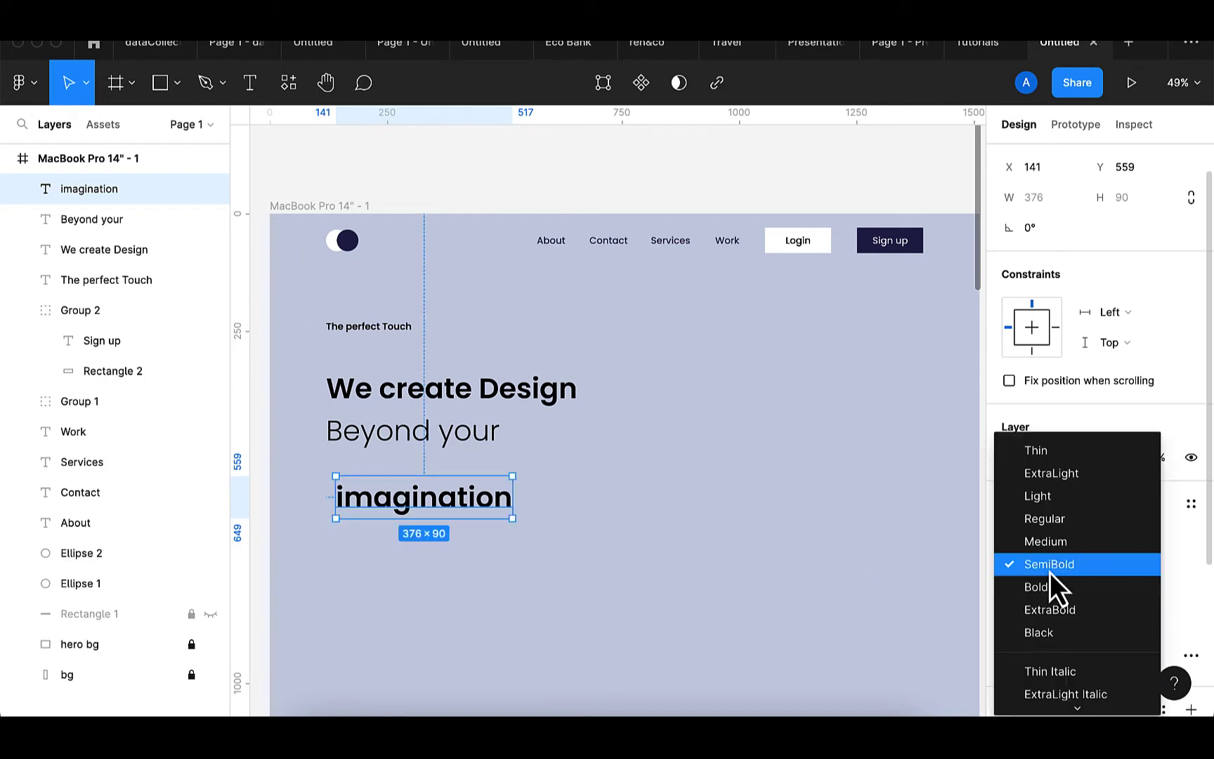
{"action": "left_click", "coordinate": [1050, 609]}
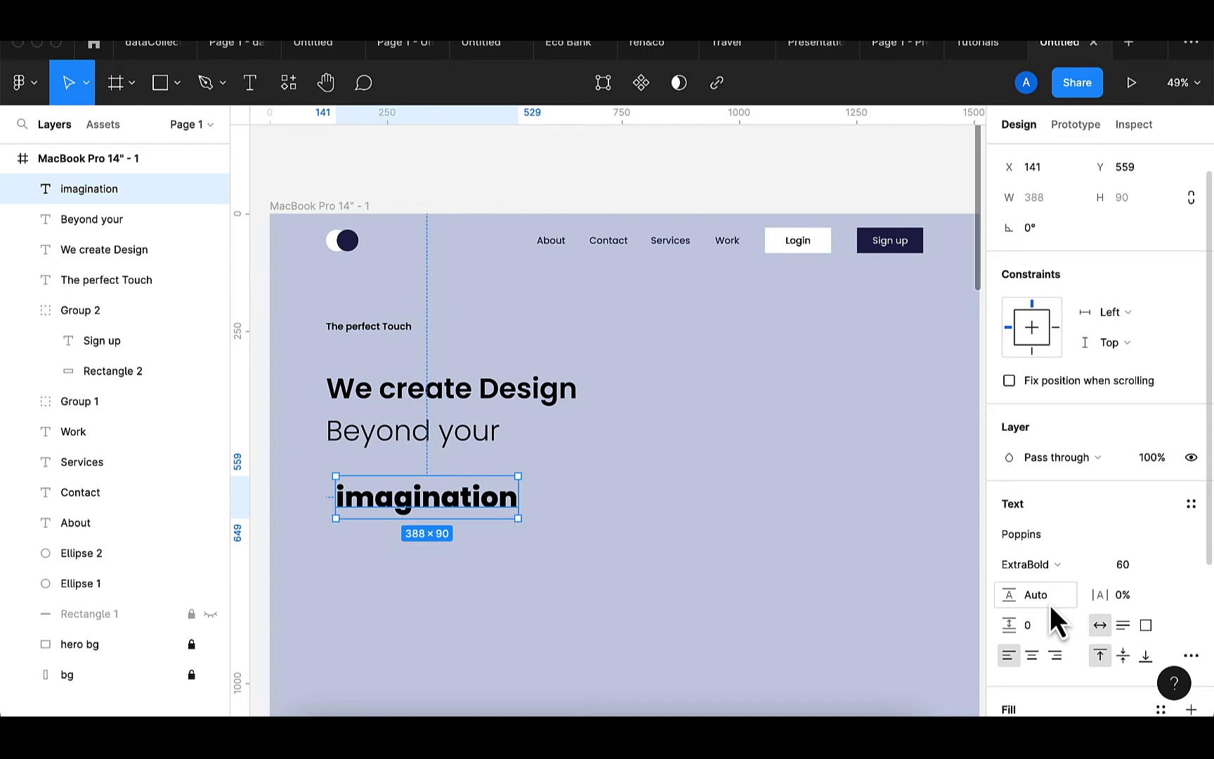
{"action": "left_click", "coordinate": [1037, 571]}
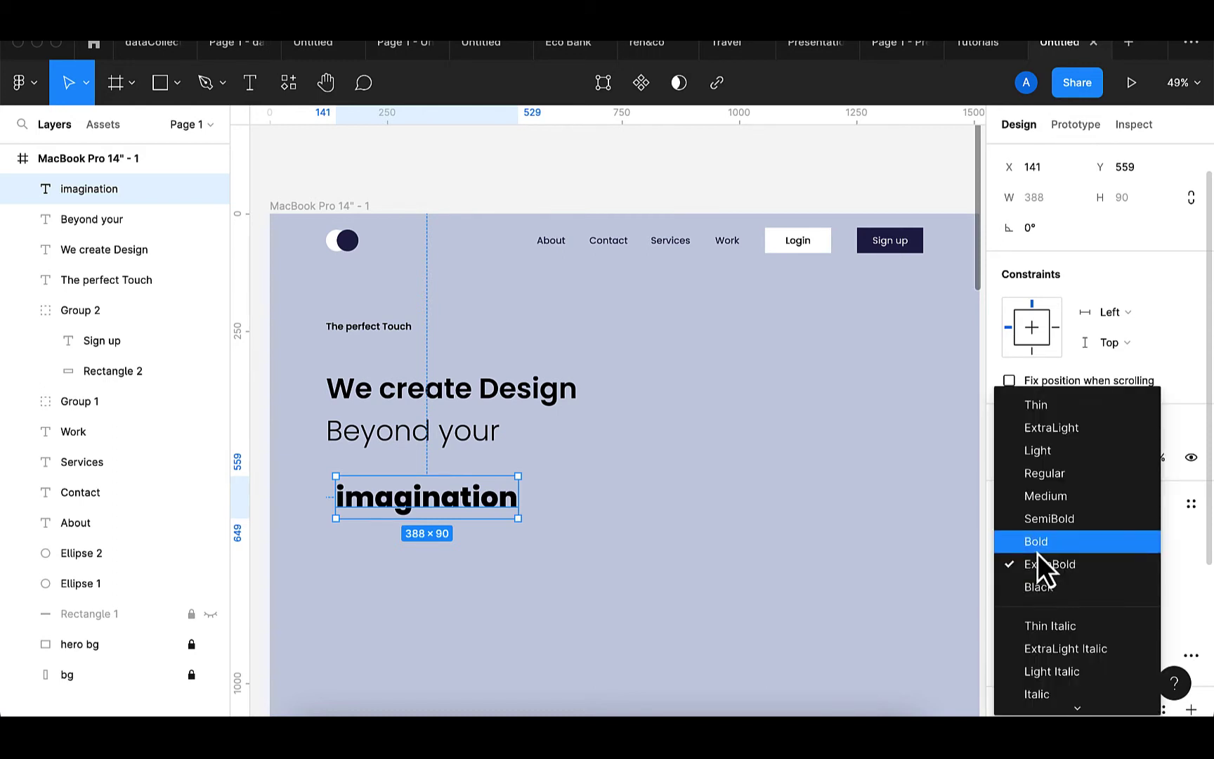
{"action": "left_click", "coordinate": [1037, 551]}
- Set the "We create Design" heading's font weight to Bold
{"action": "left_click", "coordinate": [516, 402]}
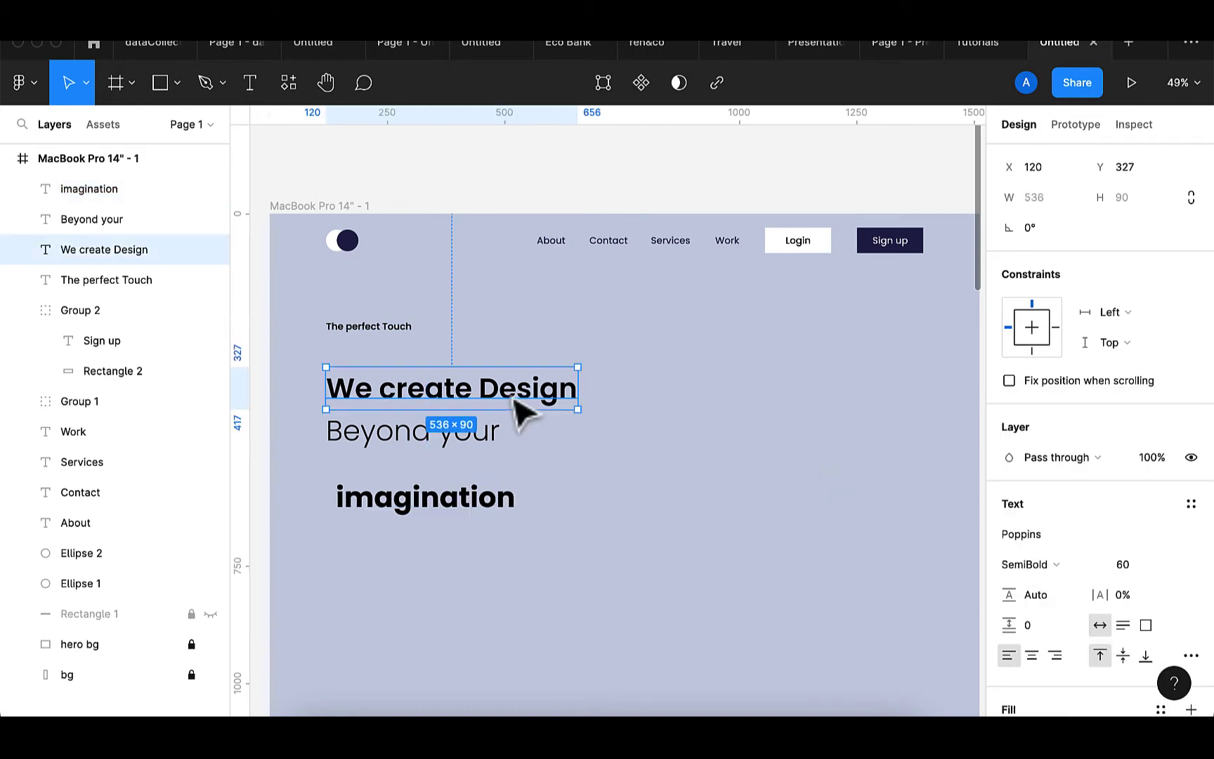
{"action": "left_click", "coordinate": [1041, 563]}
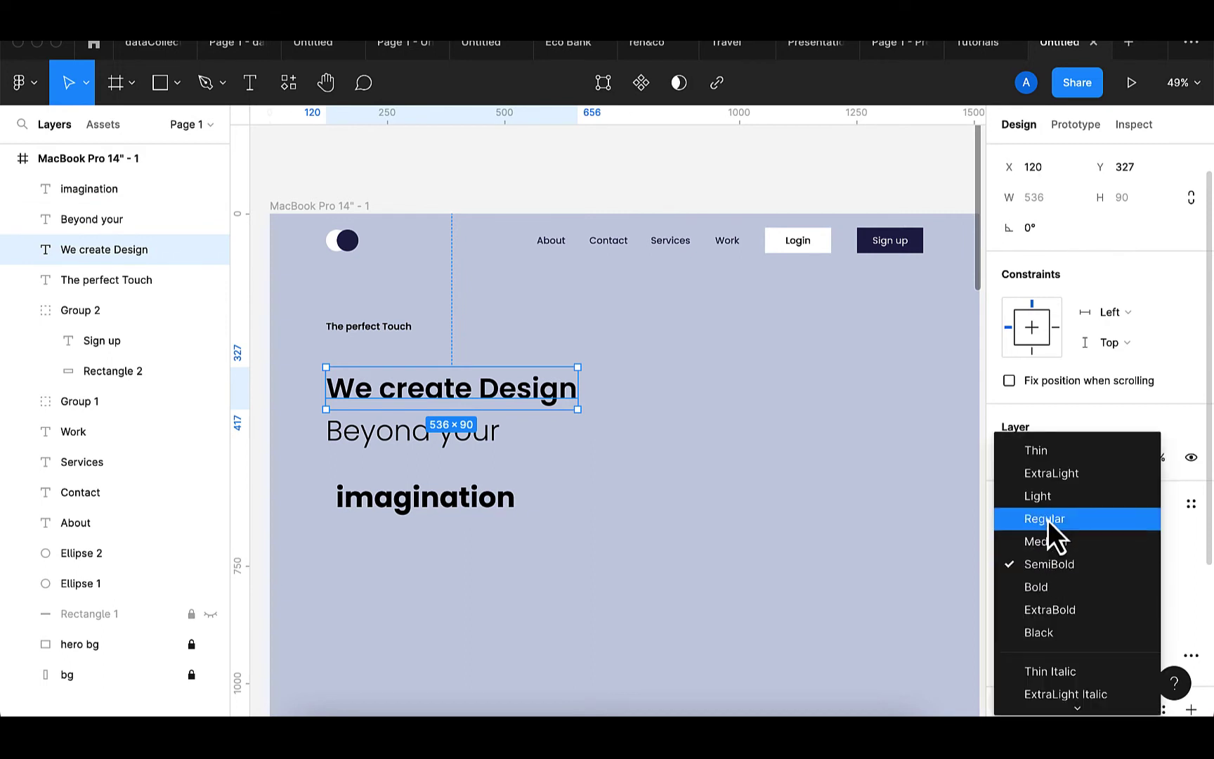
{"action": "left_click", "coordinate": [1046, 590]}
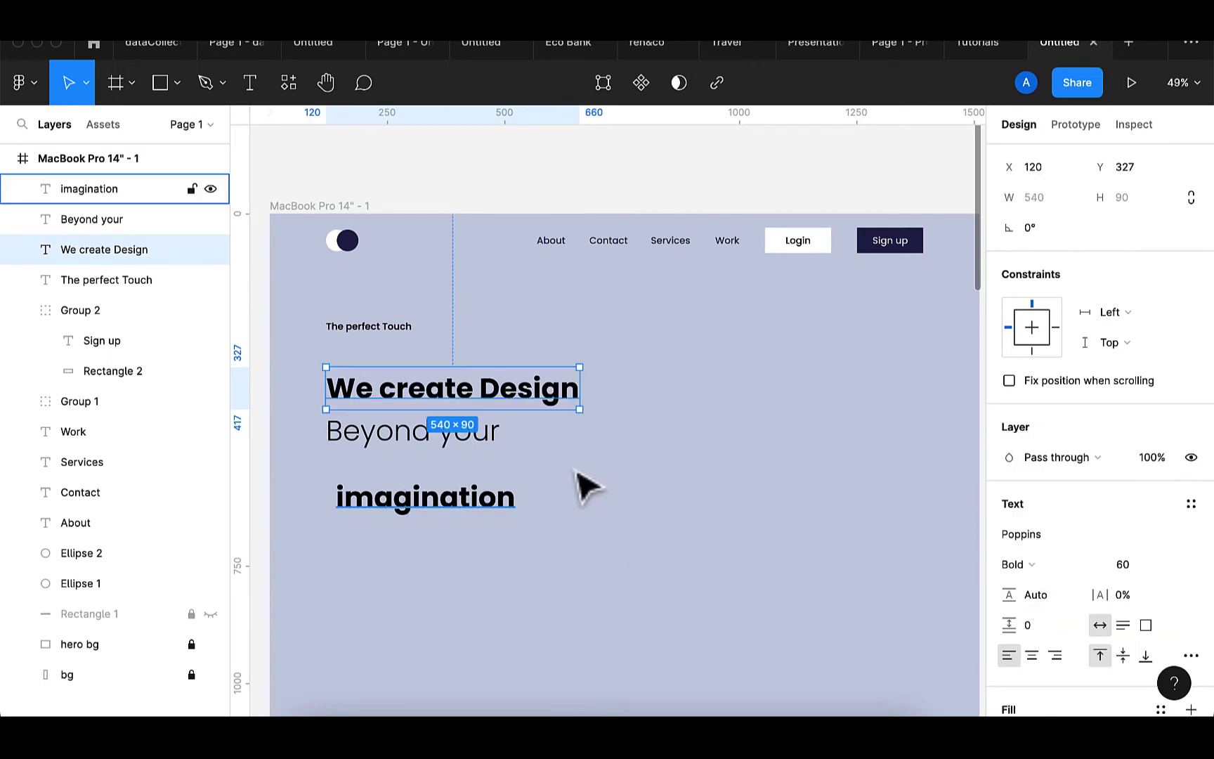
- Move the "imagination" line to X 120, directly under "Beyond your" and left-aligned with the other heading lines
{"action": "scroll", "coordinate": [789, 493], "scroll_direction": "down", "scroll_amount": 2}
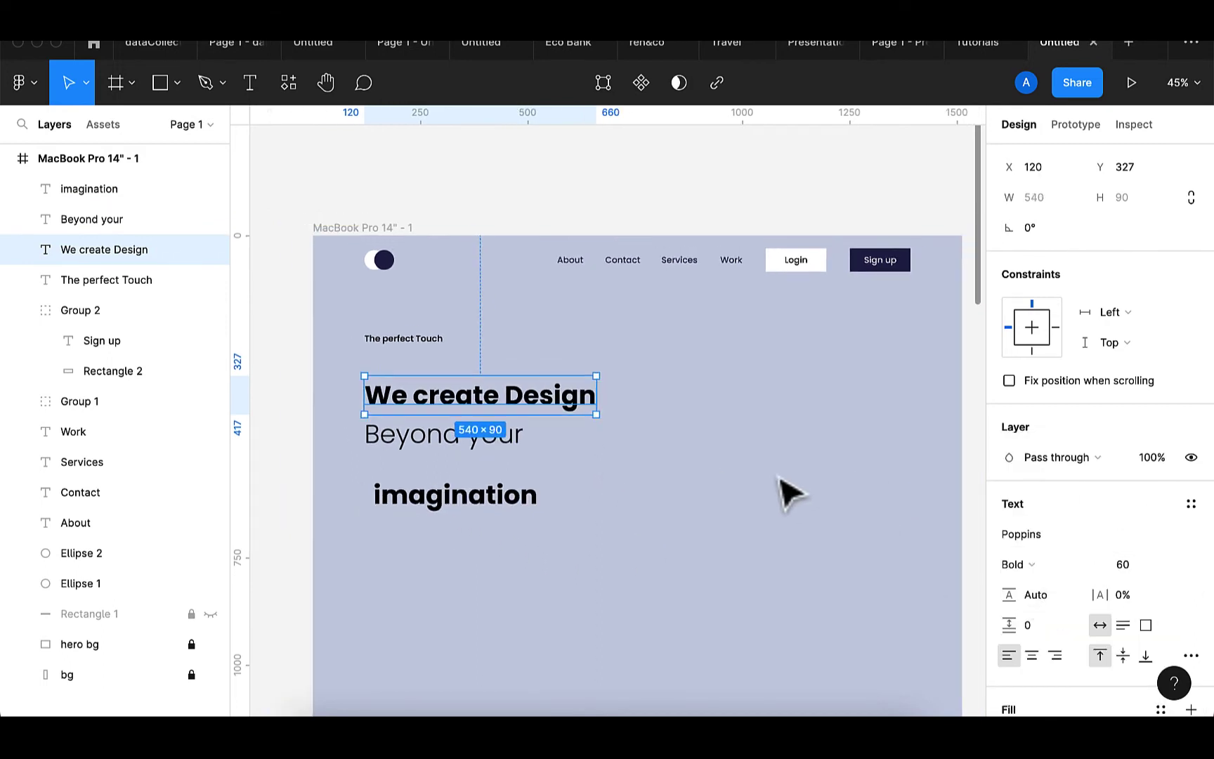
{"action": "scroll", "coordinate": [783, 493], "scroll_direction": "right", "scroll_amount": 1}
{"action": "scroll", "coordinate": [477, 463], "scroll_direction": "up", "scroll_amount": 2}
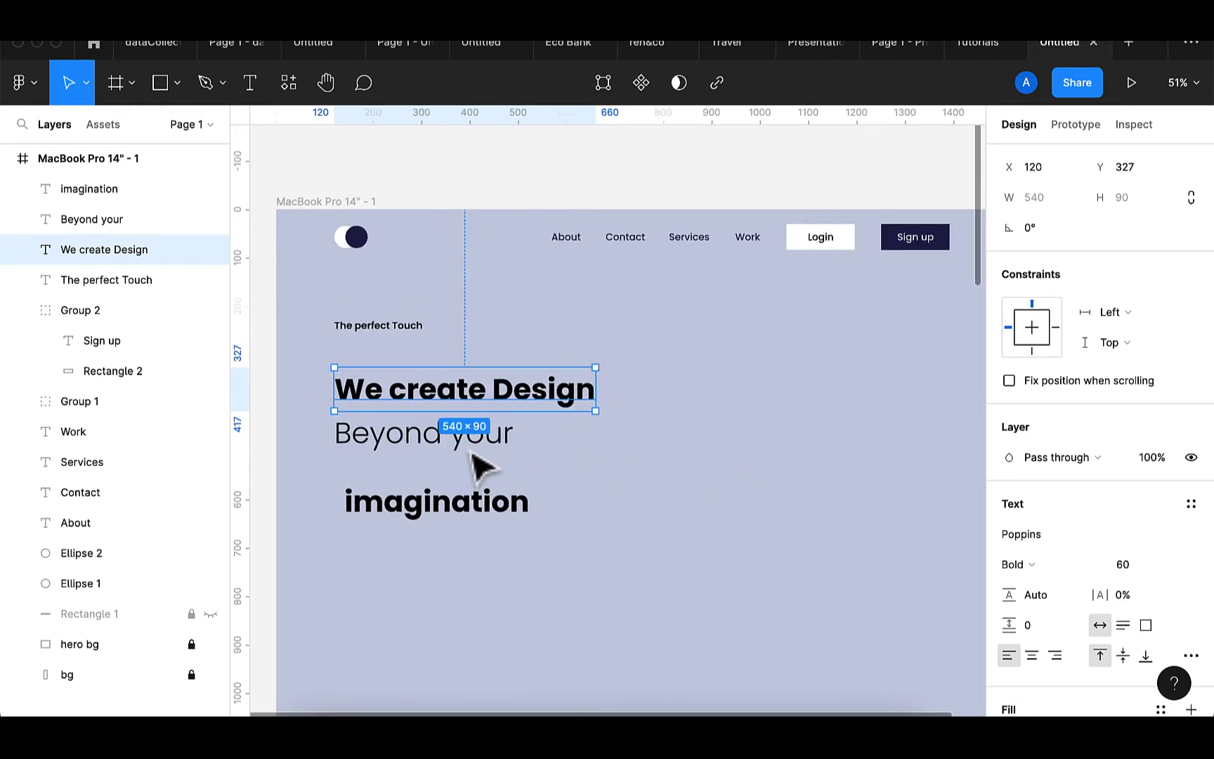
{"action": "left_click", "coordinate": [421, 513]}
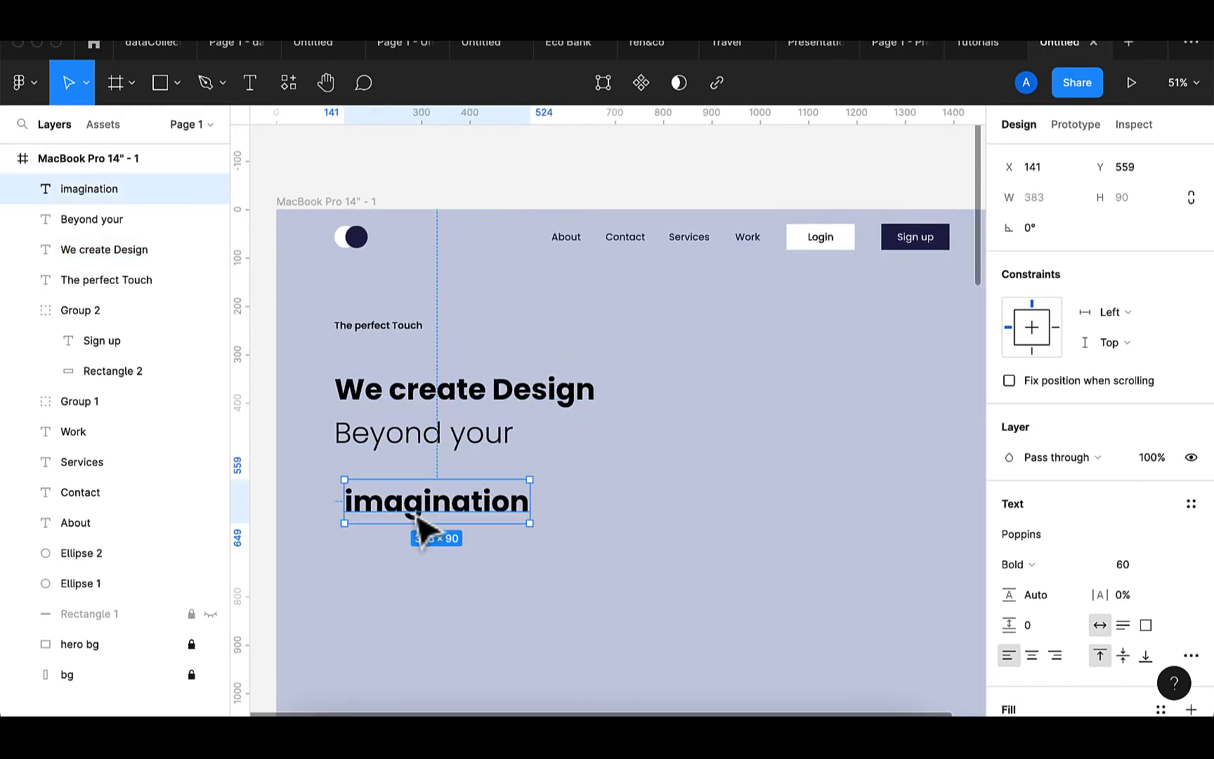
{"action": "mouse_move", "coordinate": [418, 503]}
{"action": "left_mouse_down"}
{"action": "mouse_move", "coordinate": [402, 485]}
{"action": "mouse_move", "coordinate": [421, 511]}
{"action": "mouse_move", "coordinate": [414, 497]}
{"action": "left_mouse_up"}
{"action": "left_click", "coordinate": [411, 444]}
{"action": "left_click_drag", "start_coordinate": [414, 450], "coordinate": [432, 425]}
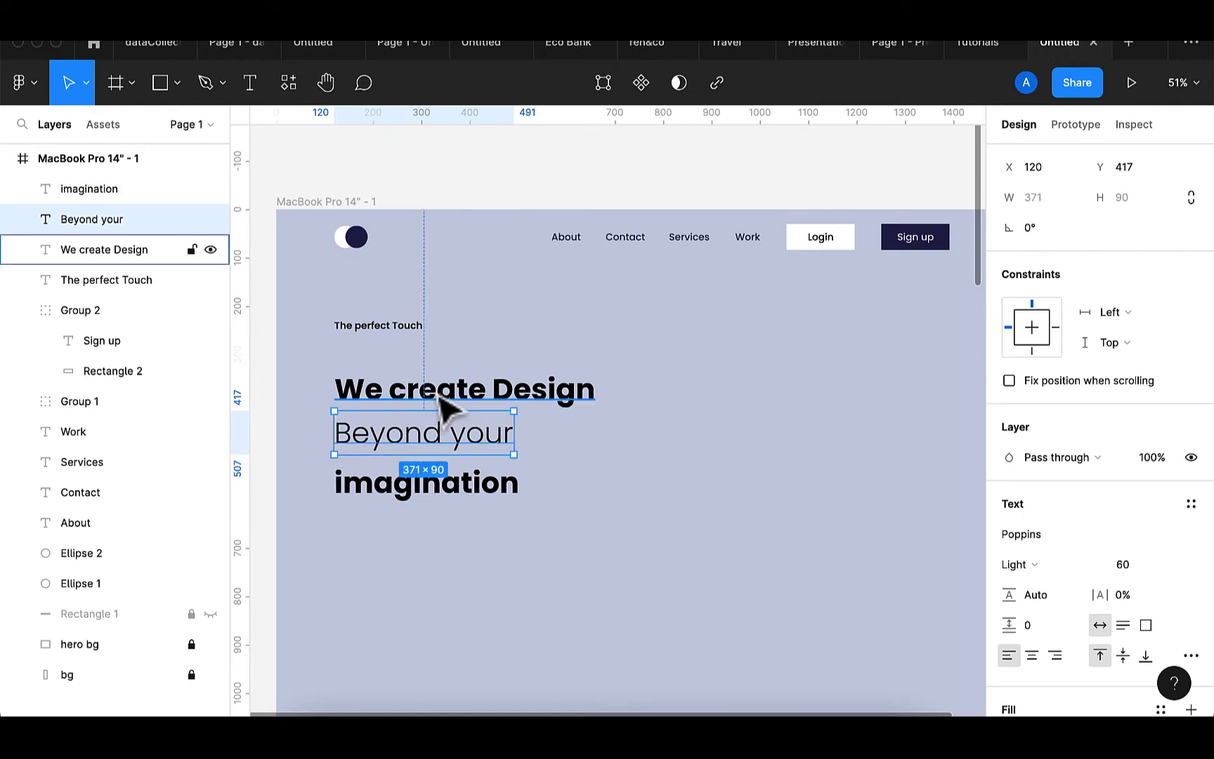
- Select the three hero heading lines and distribute them evenly with a vertical spacing of 7
{"action": "left_click", "coordinate": [439, 397], "text": "shift"}
{"action": "left_click", "coordinate": [441, 488], "text": "shift"}
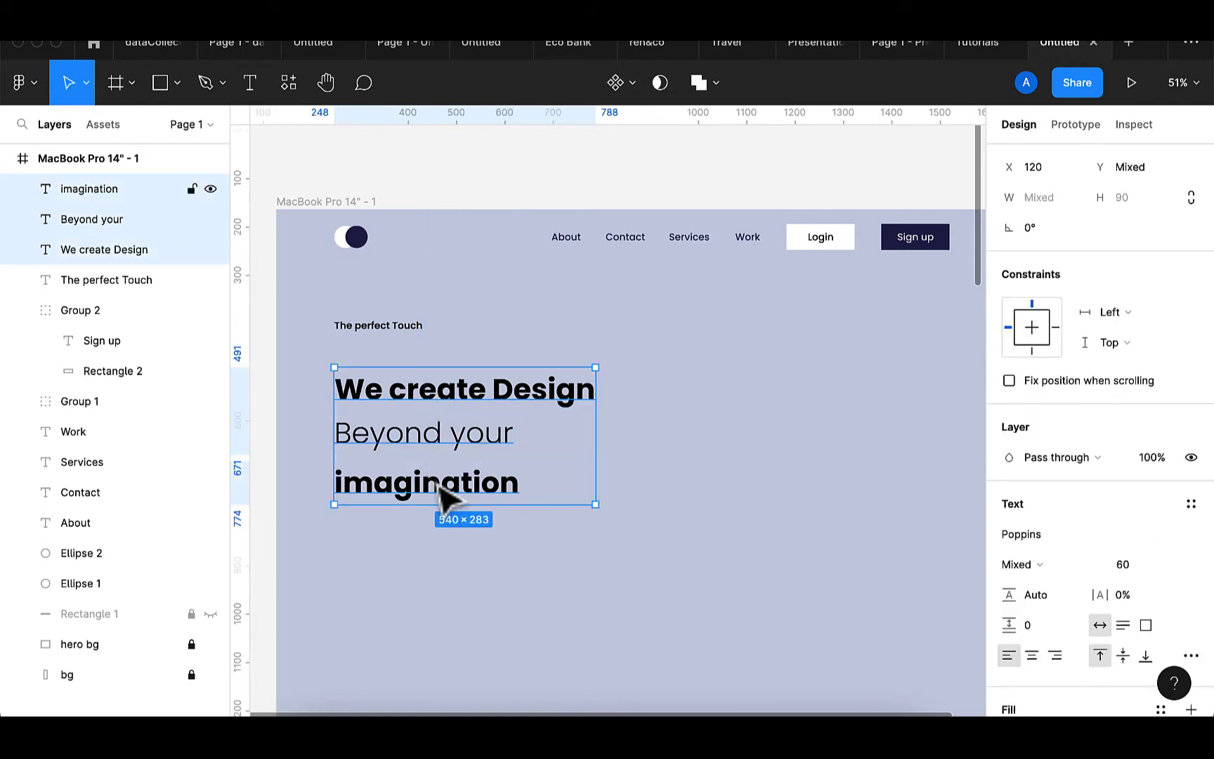
{"action": "left_click", "coordinate": [580, 491]}
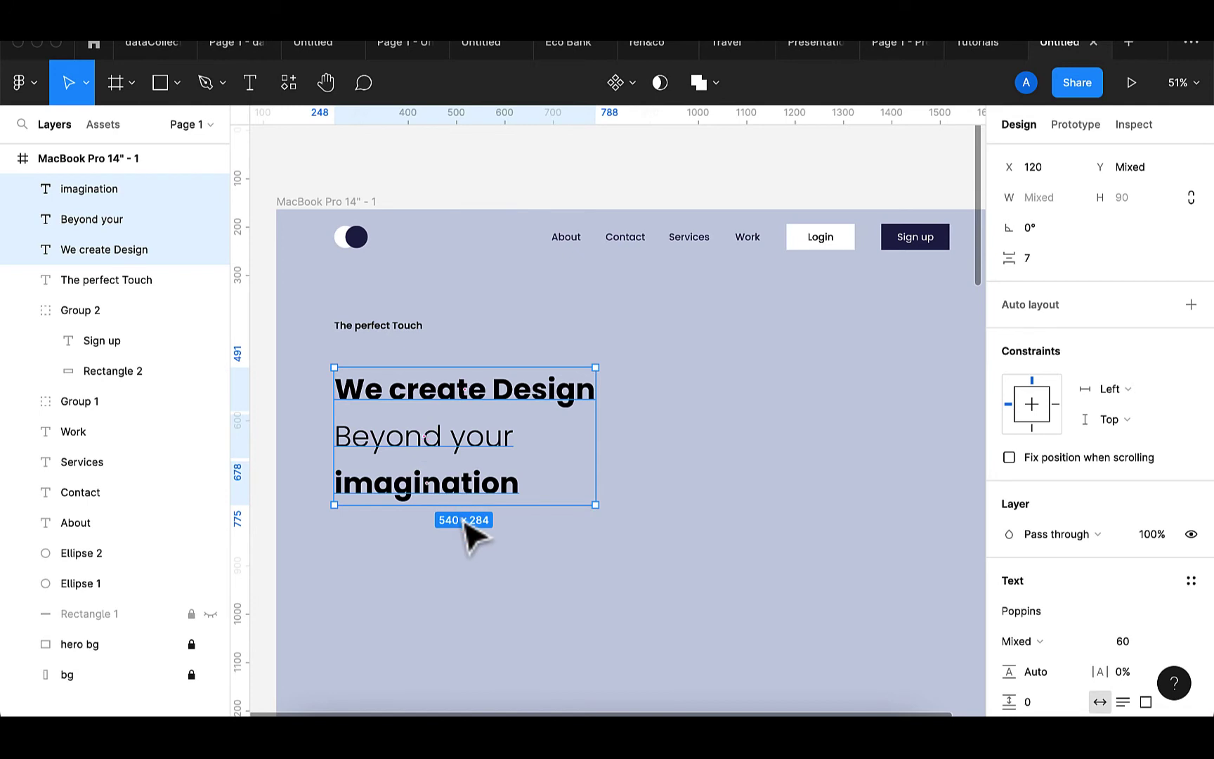
- Group the three heading lines and move the group up to Y 298, closer to the tagline
{"action": "key", "text": "ctrl+g"}
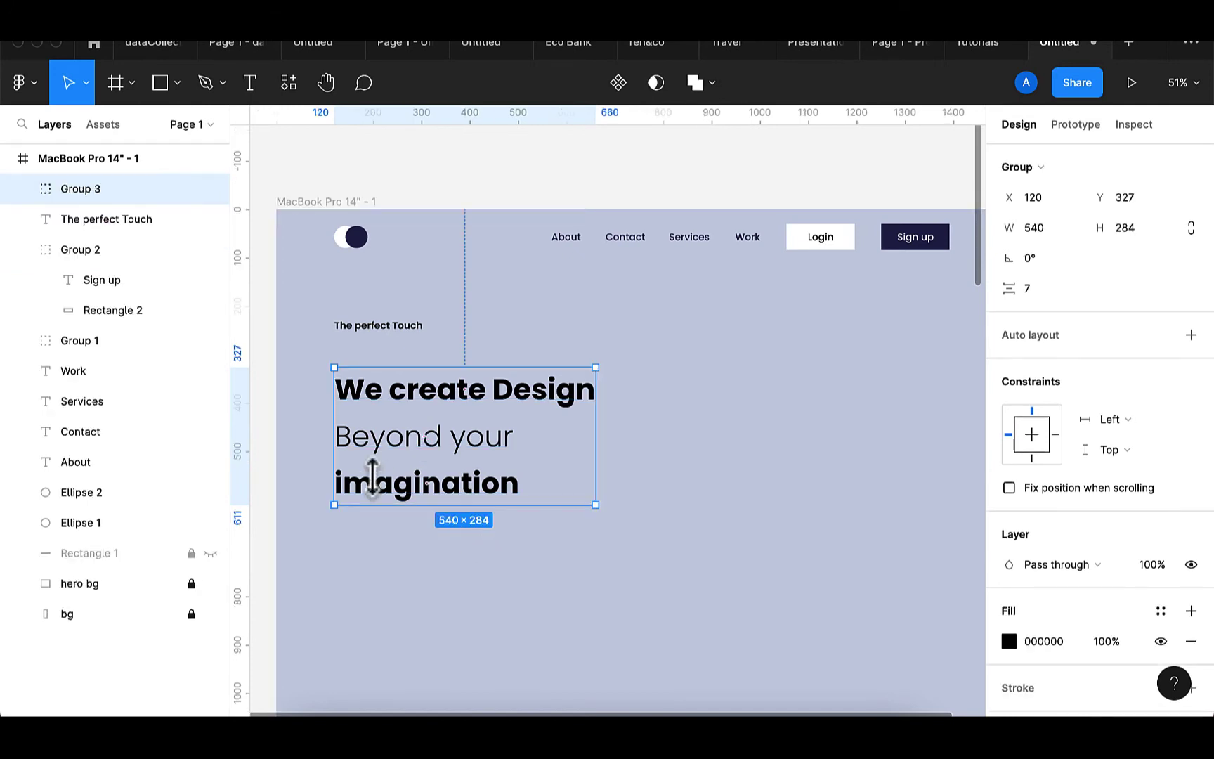
{"action": "left_click_drag", "start_coordinate": [377, 484], "coordinate": [380, 477]}
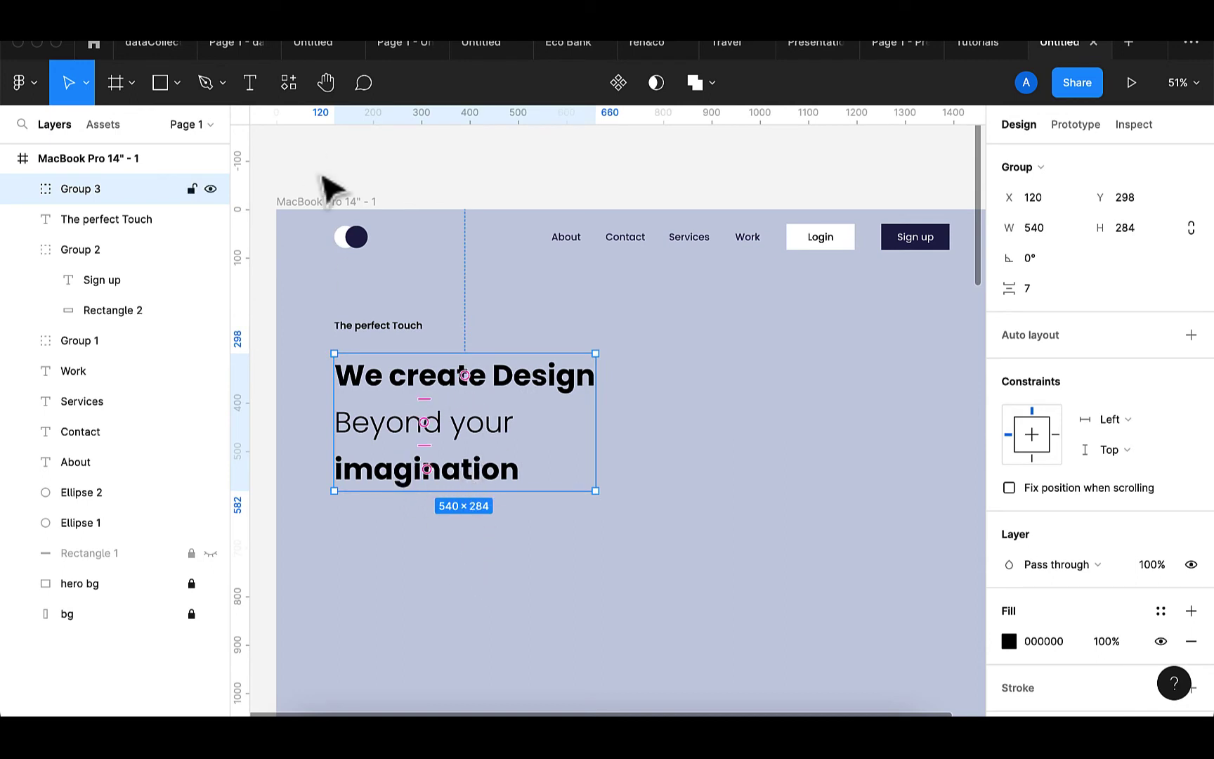
- Add a text block below the heading group with the first line "We design offices, restaurant, hotels,houses"
{"action": "left_click", "coordinate": [247, 84]}
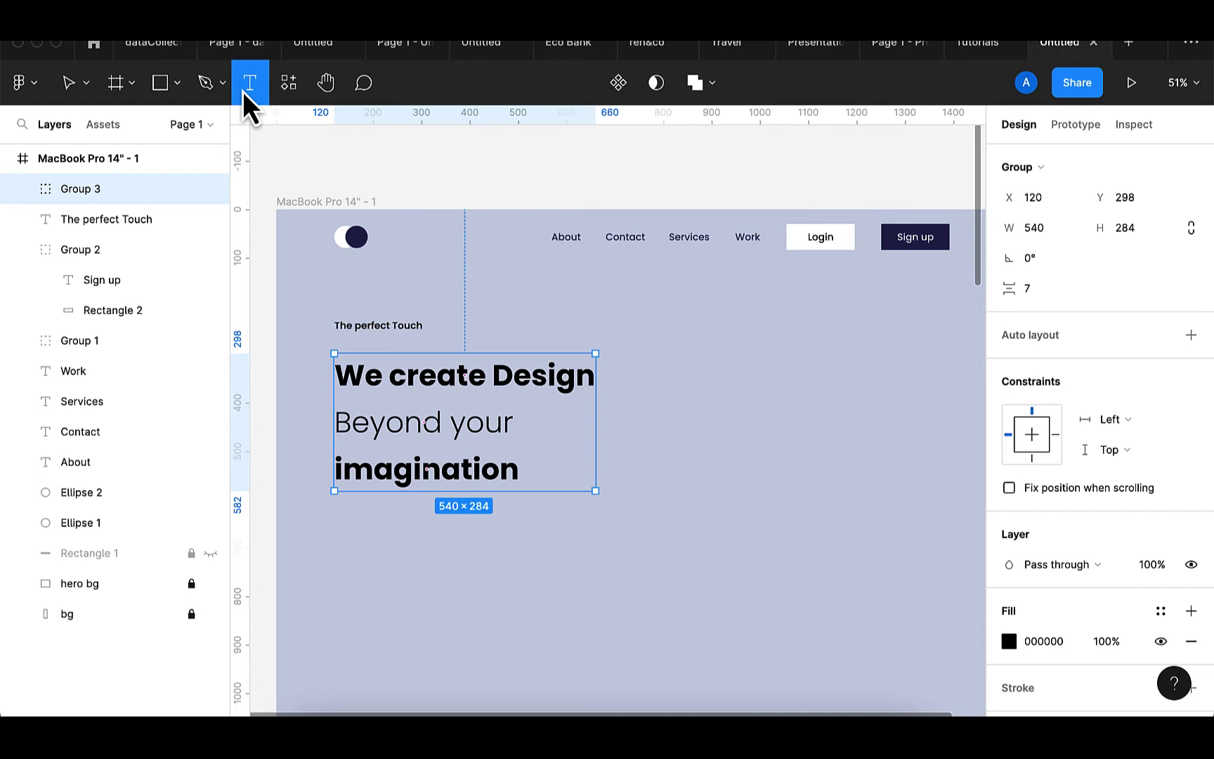
{"action": "left_click", "coordinate": [343, 532]}
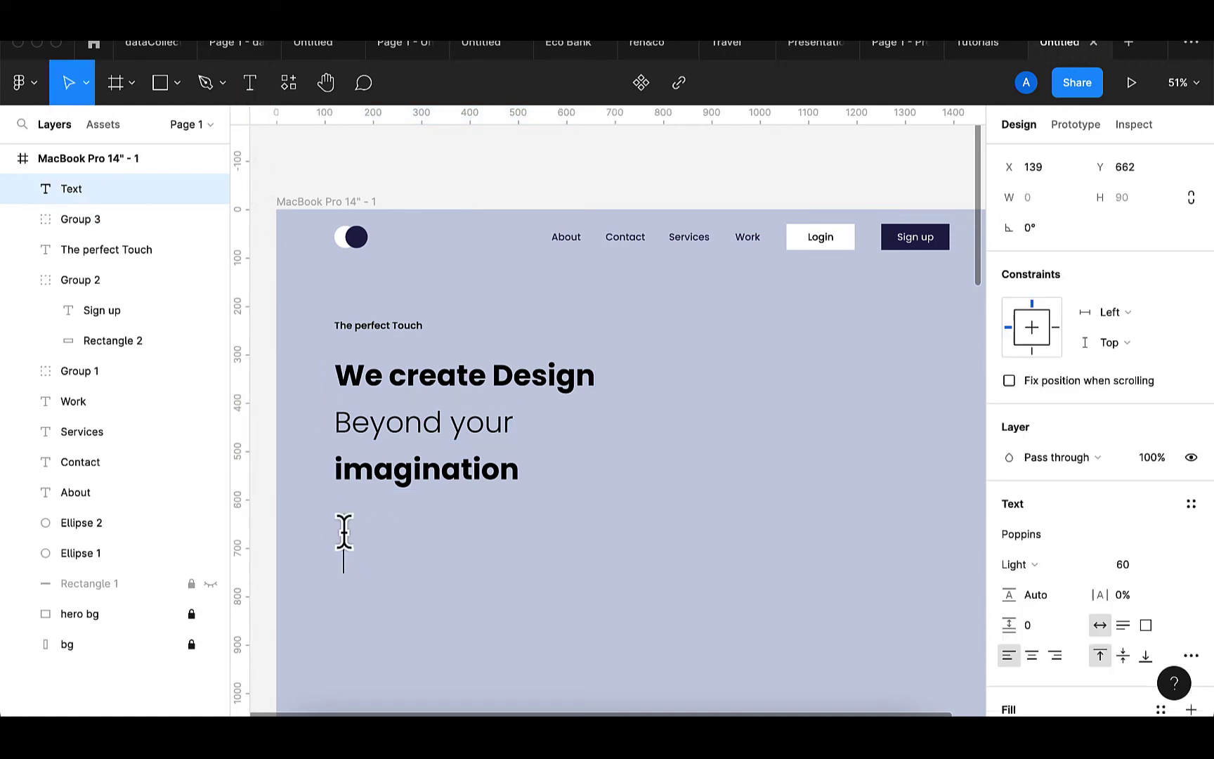
{"action": "type", "text": "We d"}
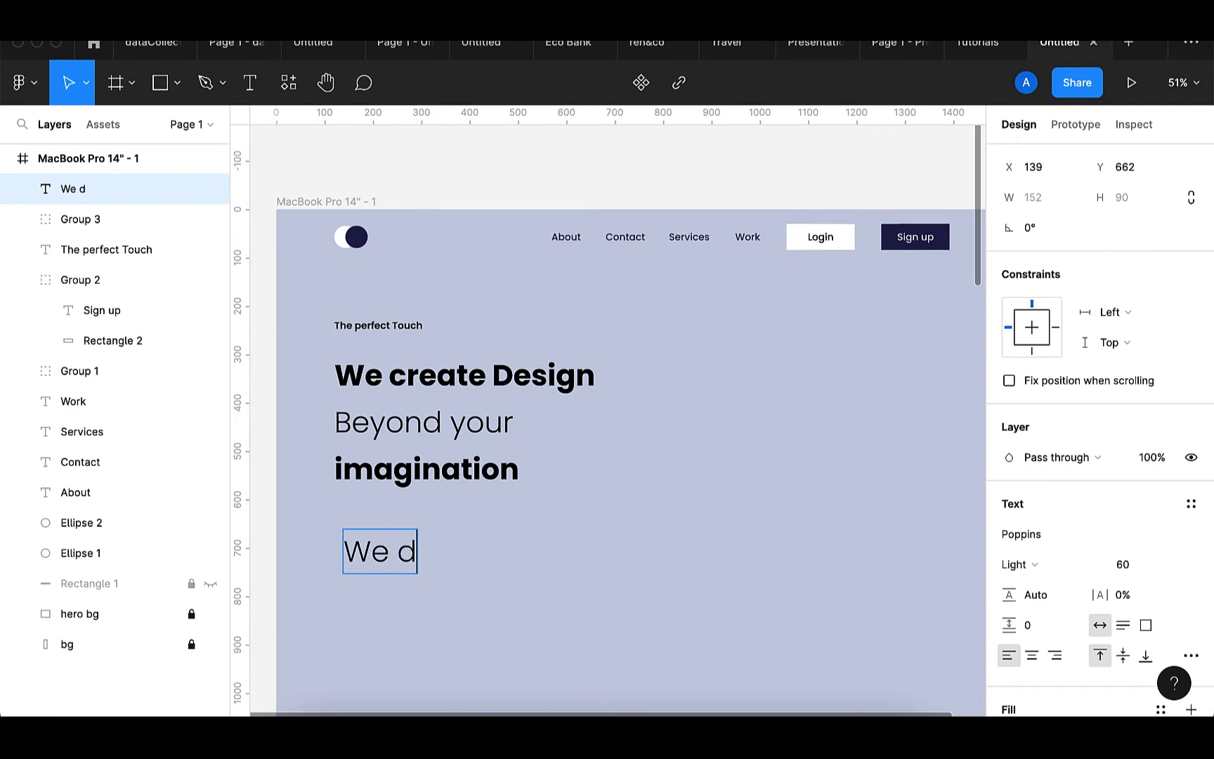
{"action": "type", "text": "esign"}
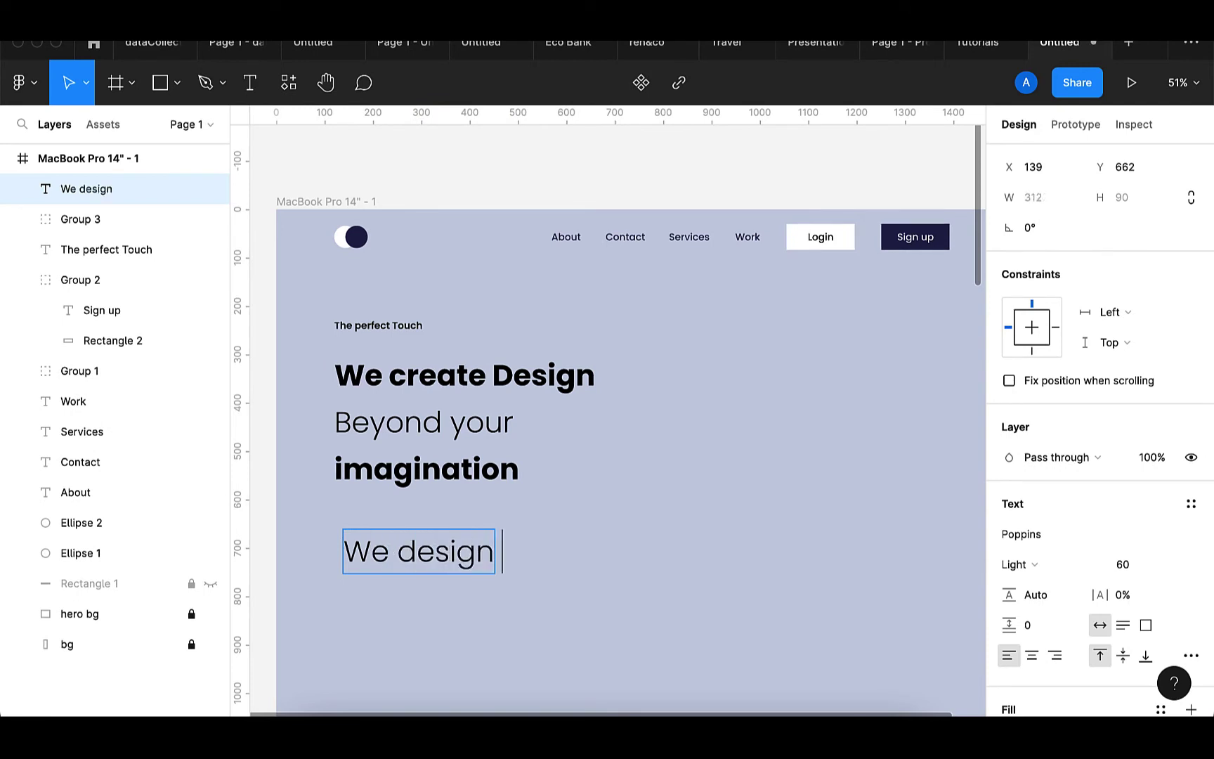
{"action": "type", "text": " office"}
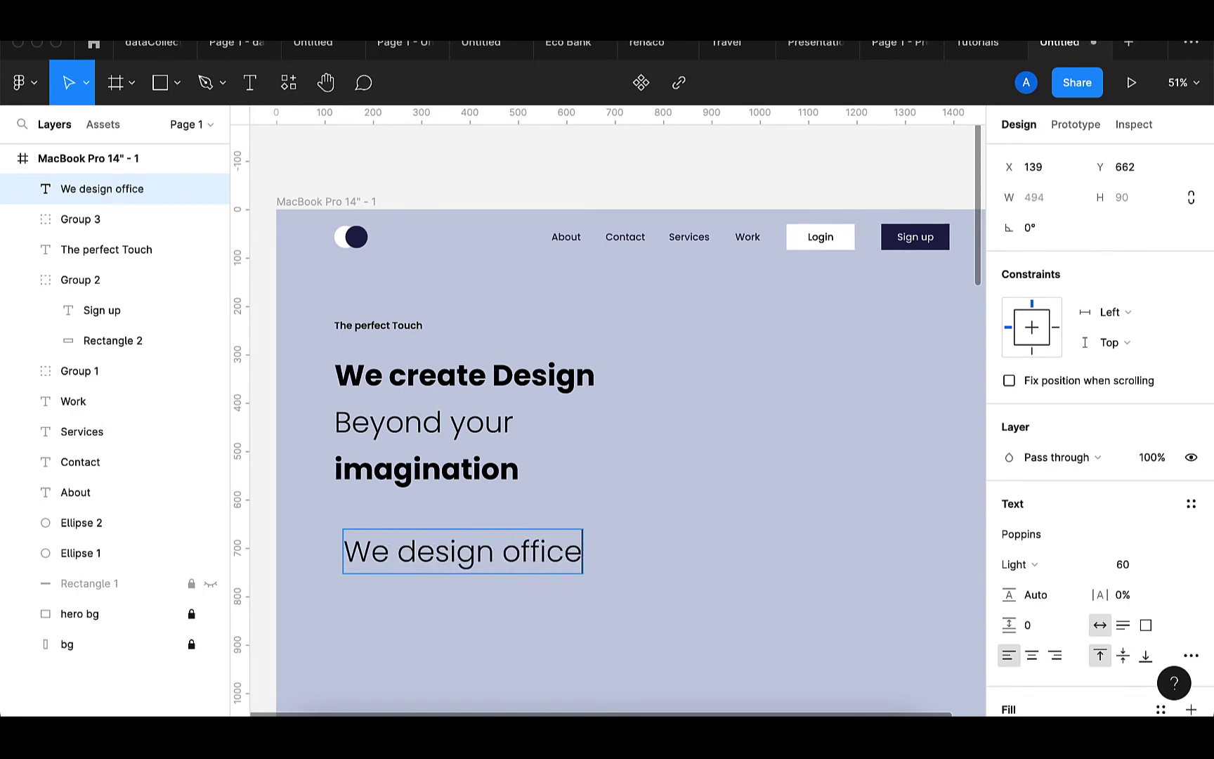
{"action": "type", "text": "s, r"}
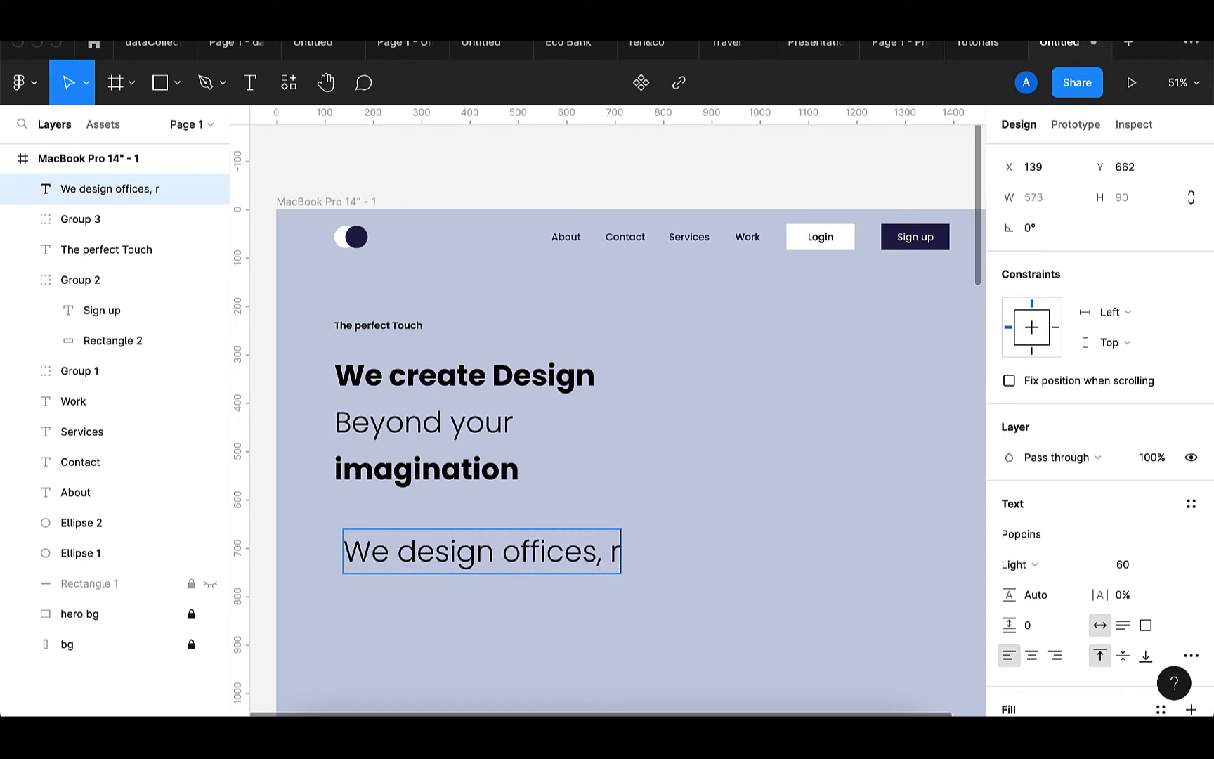
{"action": "type", "text": "estauram"}
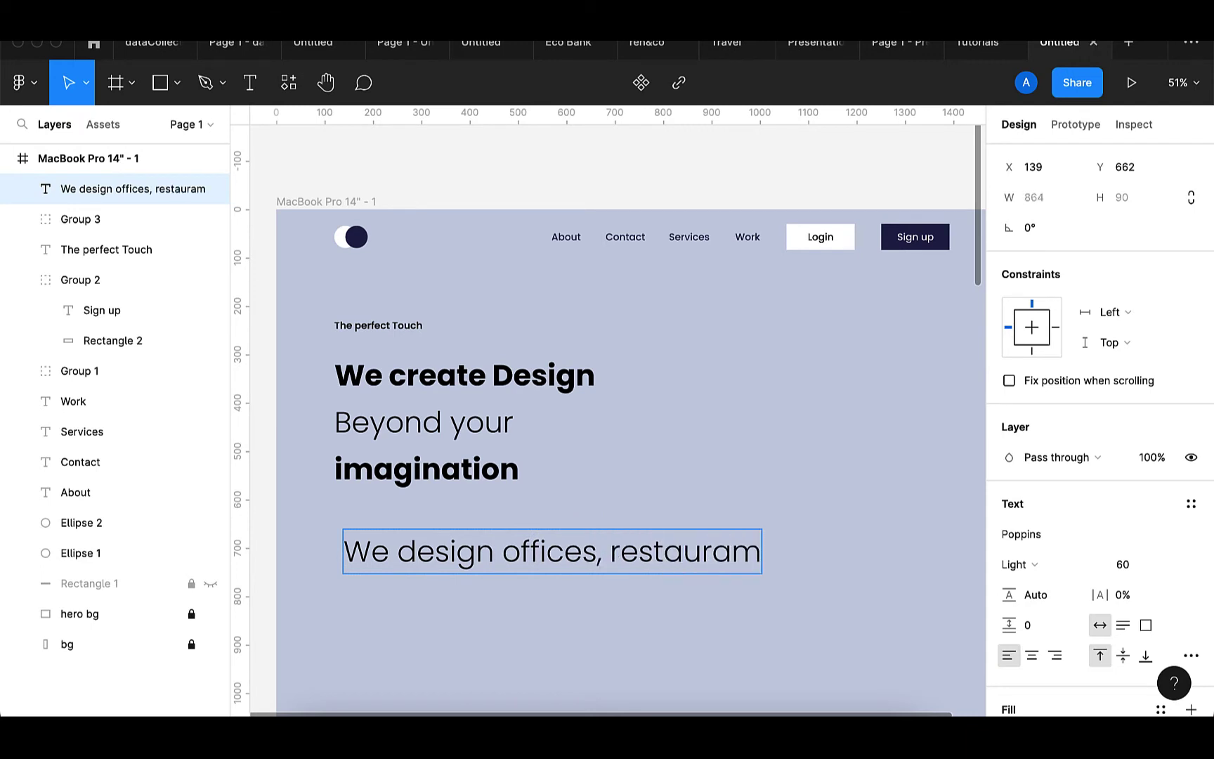
{"action": "key", "text": "BackSpace"}
{"action": "type", "text": "nt, hote"}
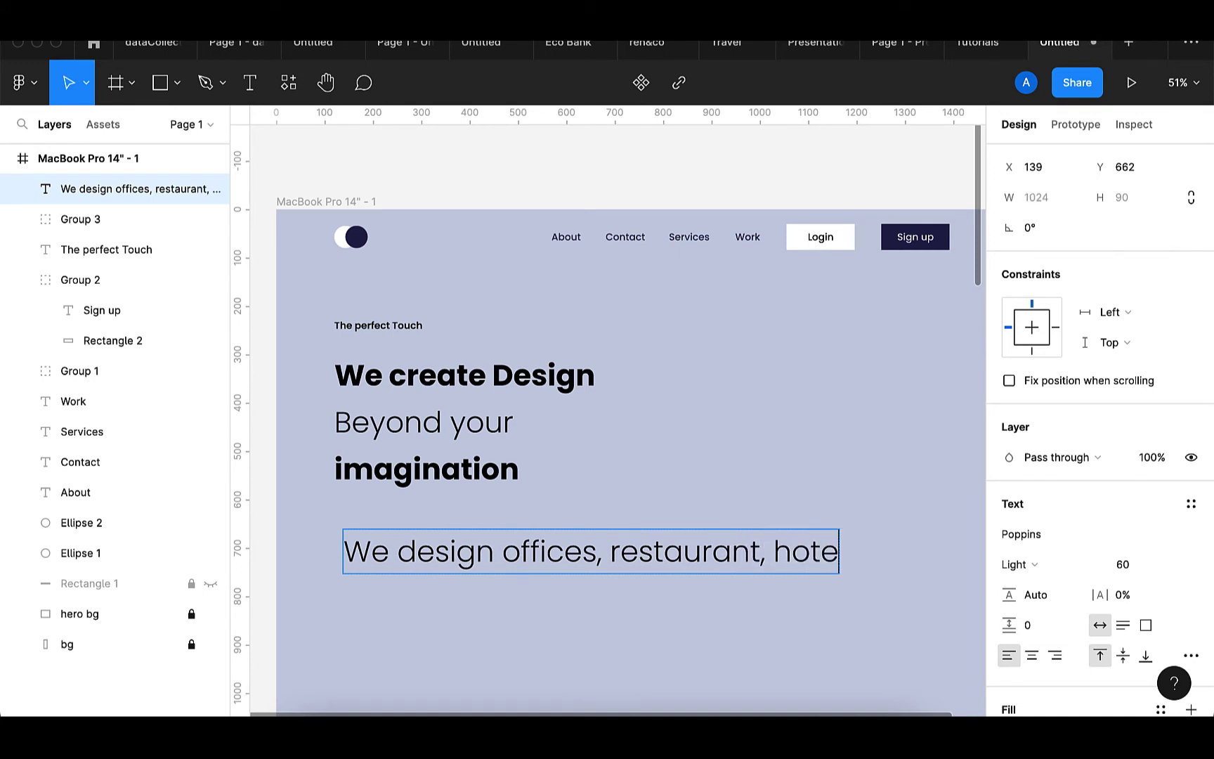
{"action": "type", "text": "ls,houses"}
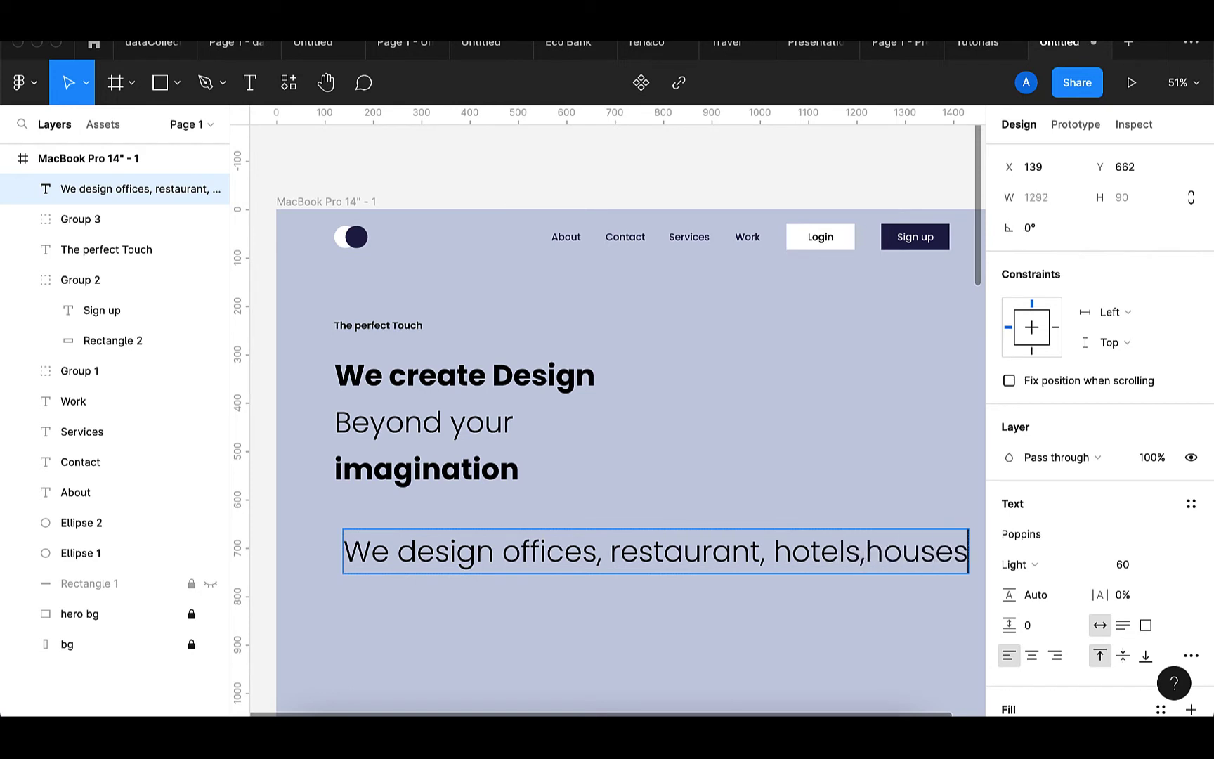
- Add a second line to the description reading "and event centers,our designs are minimal"
{"action": "key", "text": "Return"}
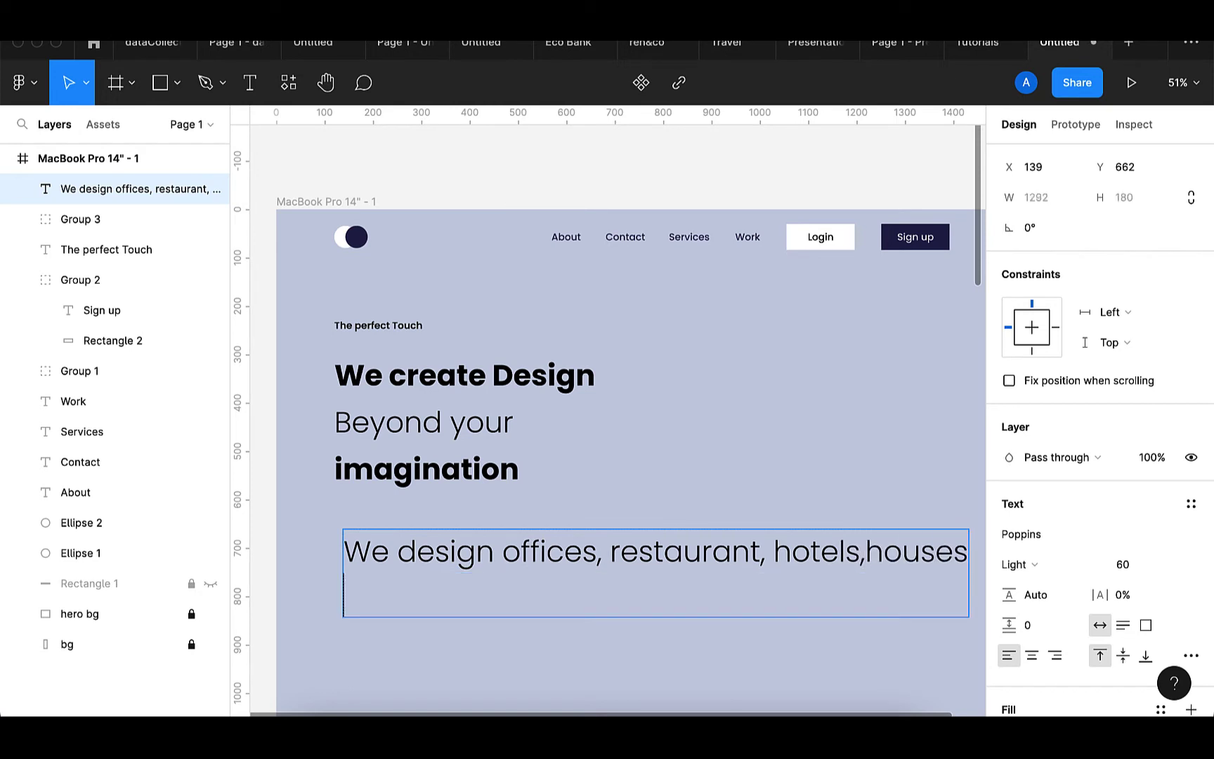
{"action": "type", "text": "and event cen"}
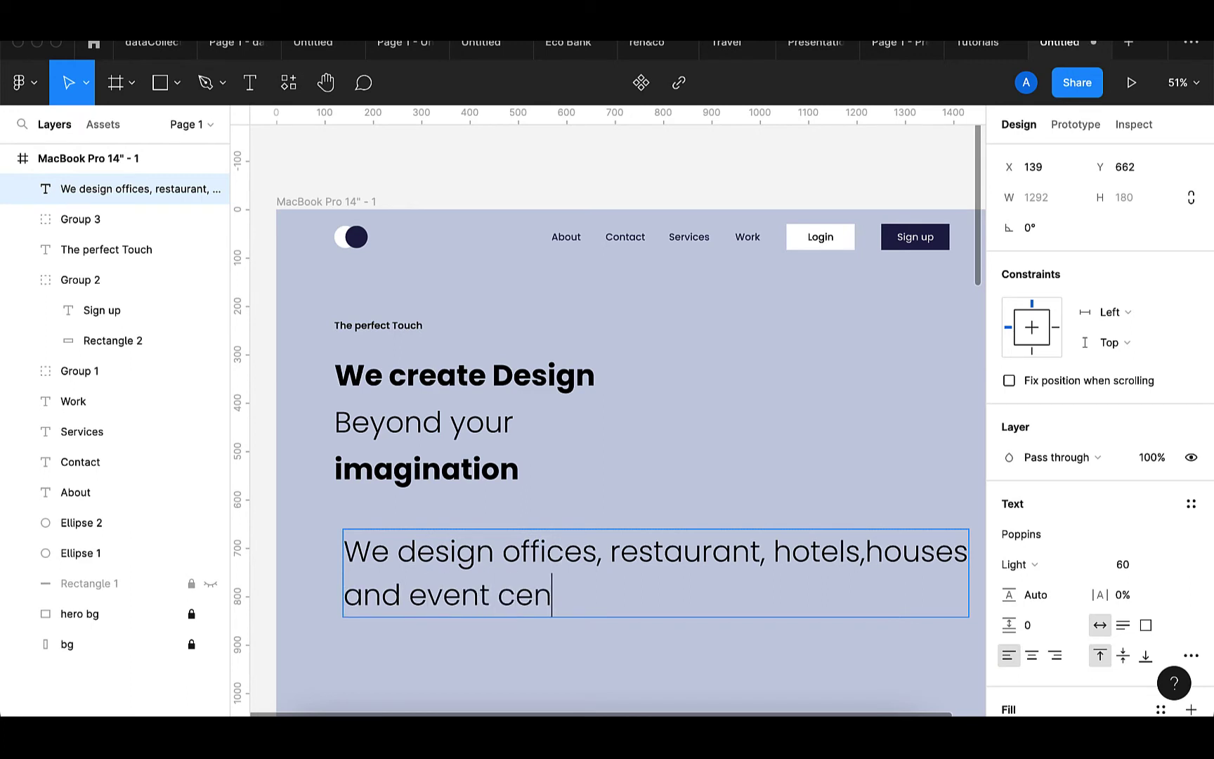
{"action": "type", "text": "ters,o"}
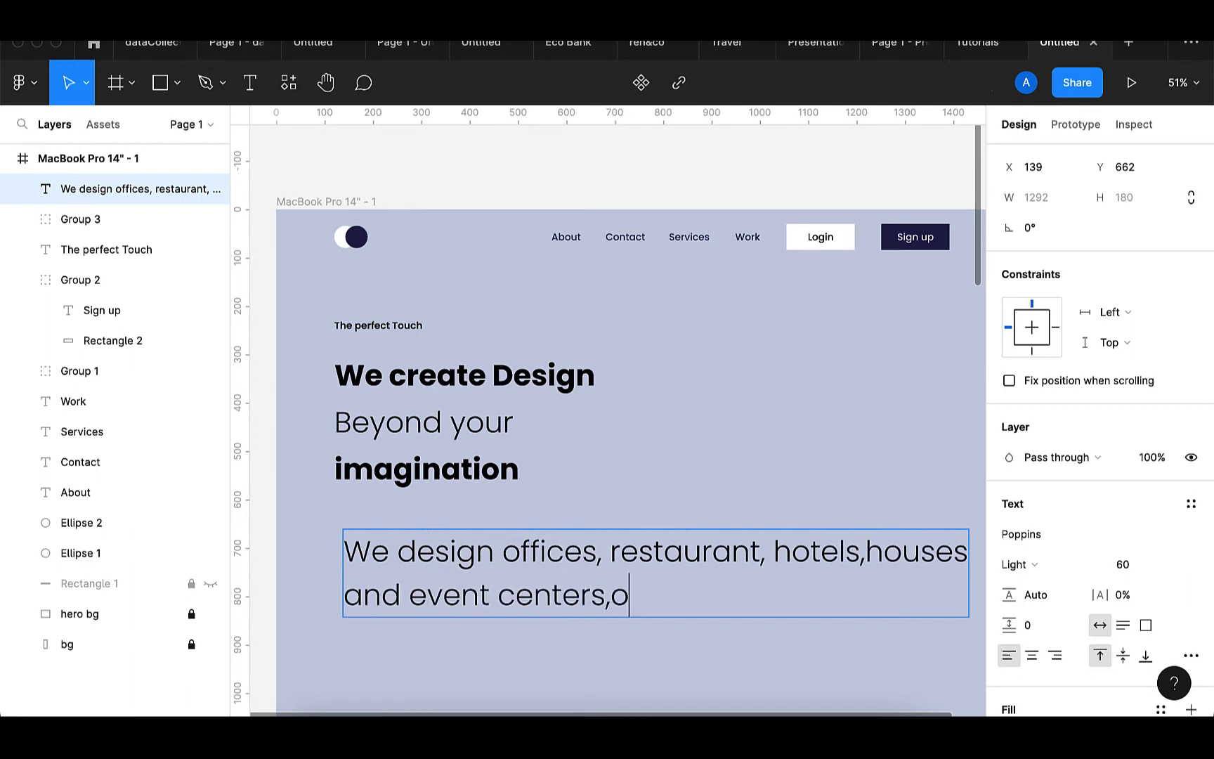
{"action": "type", "text": "ur ser"}
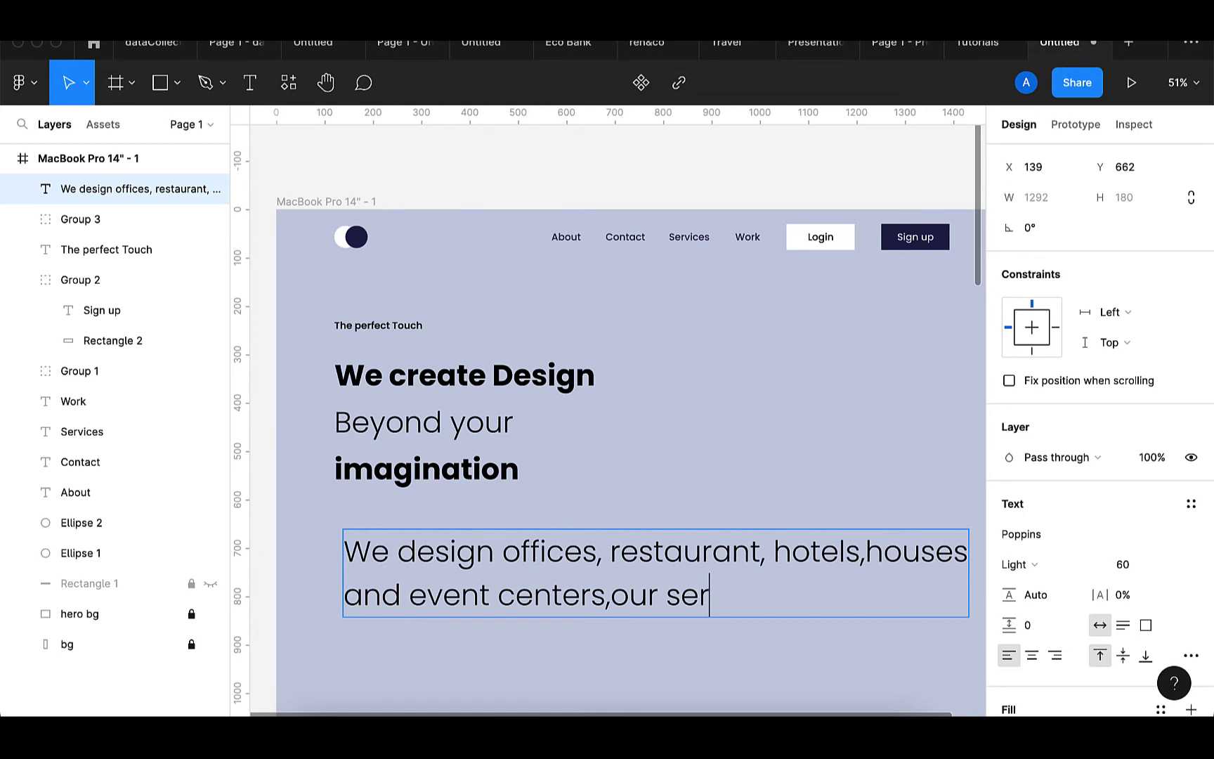
{"action": "key", "text": "BackSpace"}
{"action": "key", "text": "BackSpace"}
{"action": "key", "text": "BackSpace"}
{"action": "type", "text": "desi"}
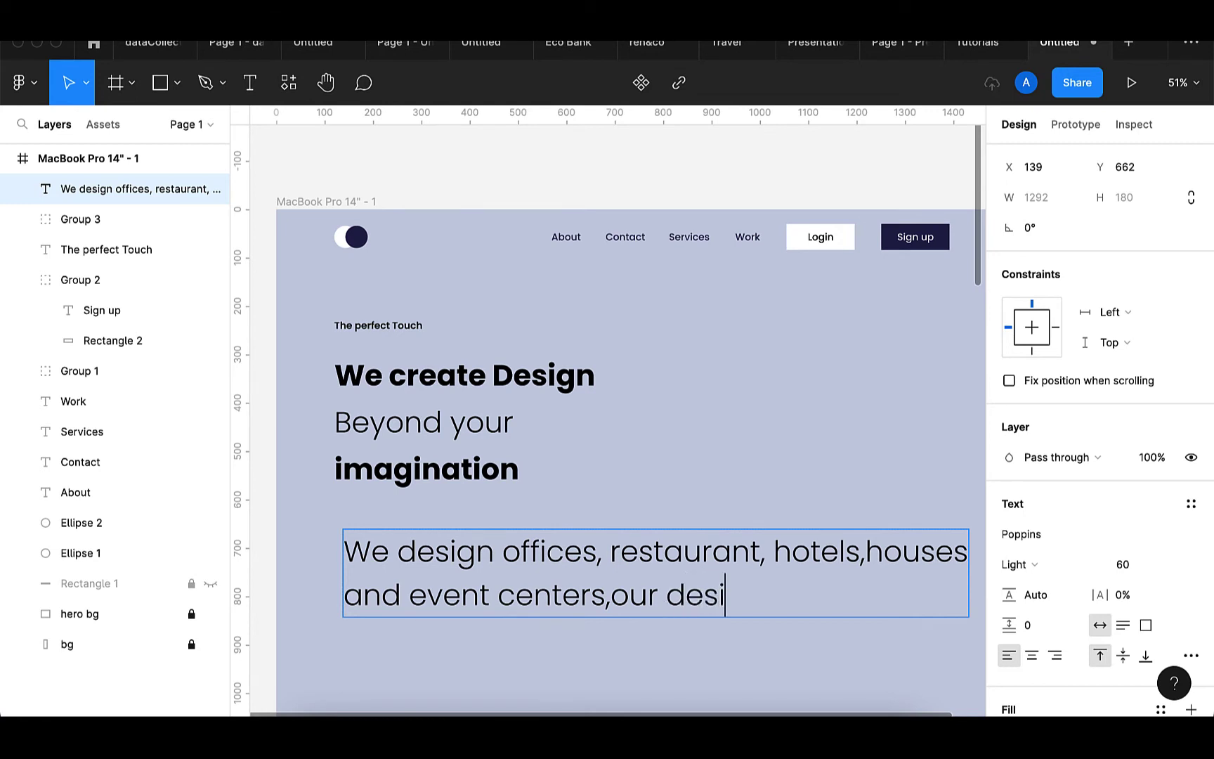
{"action": "type", "text": "gn of"}
{"action": "key", "text": "BackSpace"}
{"action": "type", "text": "gns are m"}
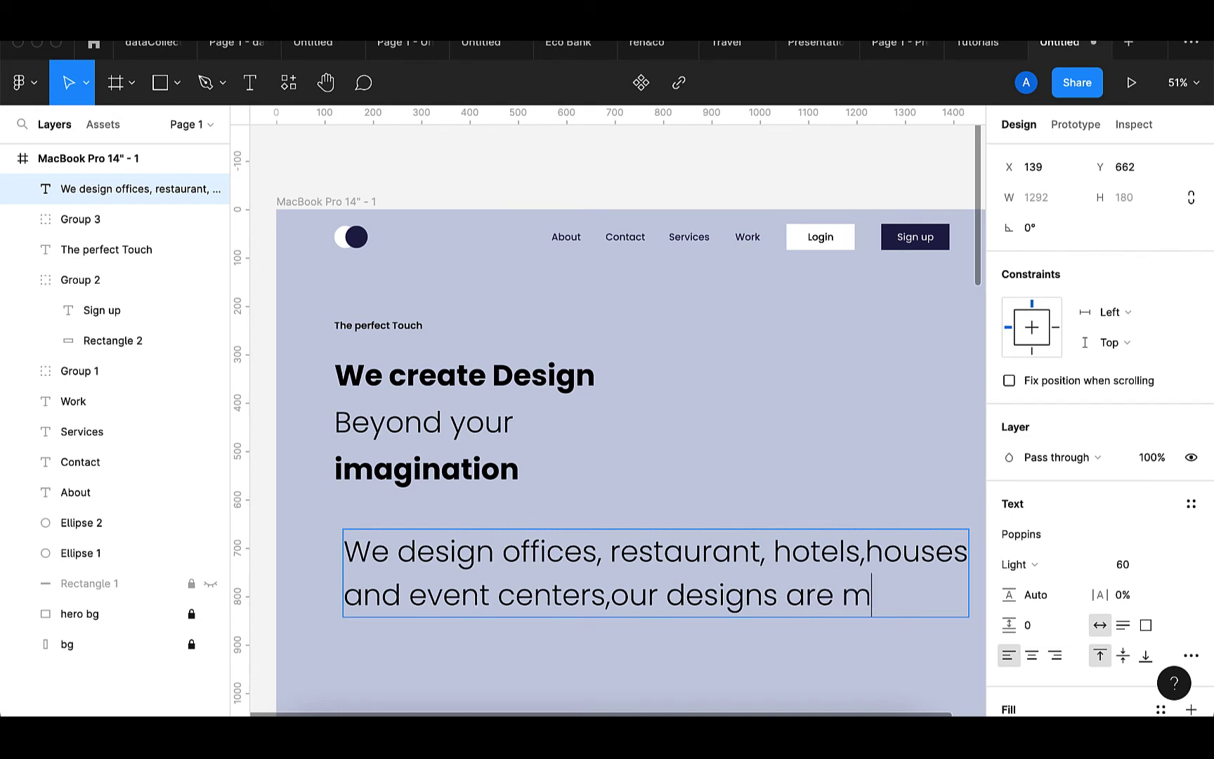
{"action": "type", "text": "inima"}
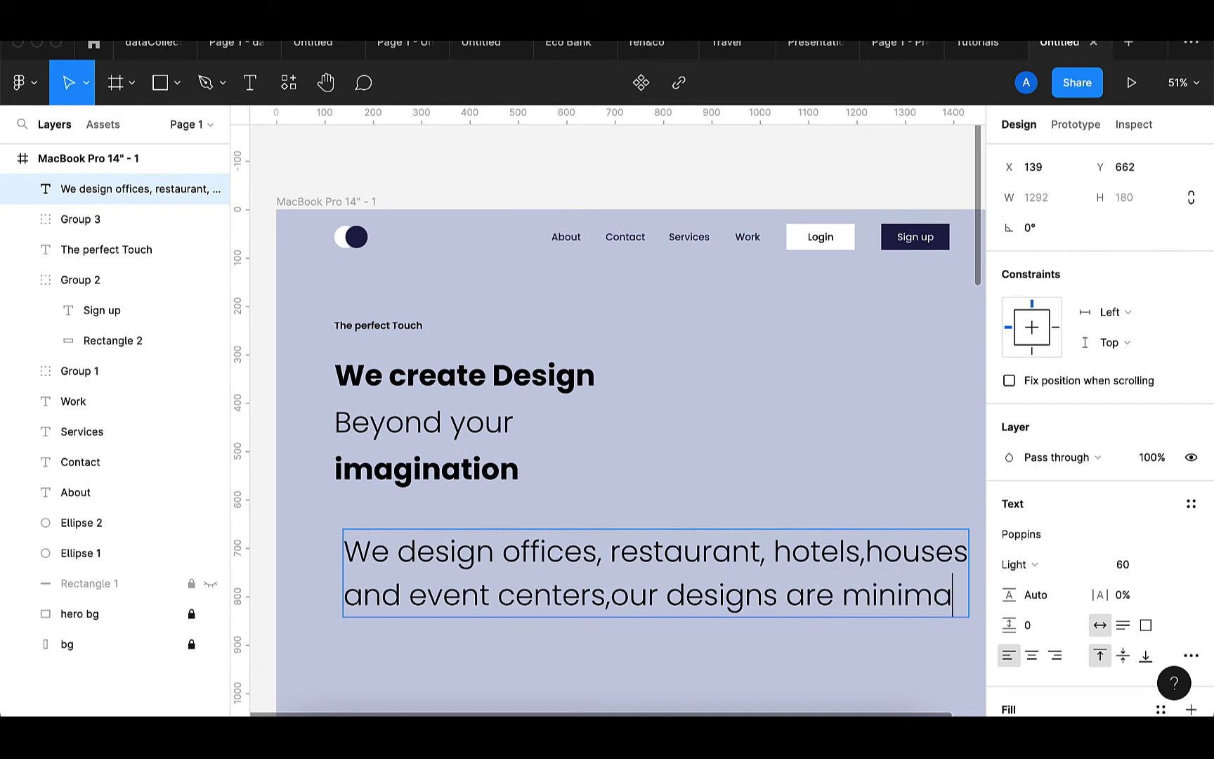
{"action": "type", "text": "l"}
- Add a third line to the description reading "and we follow the latest trends" and finish editing the text
{"action": "key", "text": "Return"}
{"action": "type", "text": "a"}
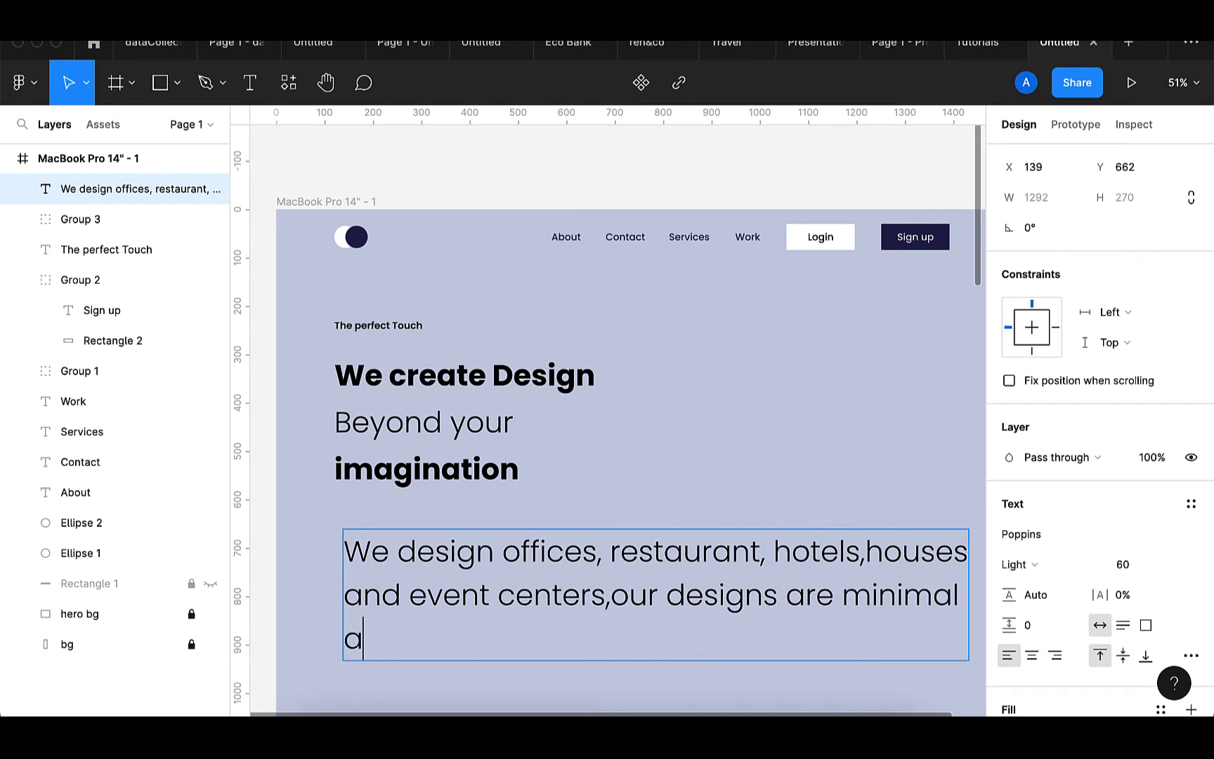
{"action": "type", "text": "nd we fol"}
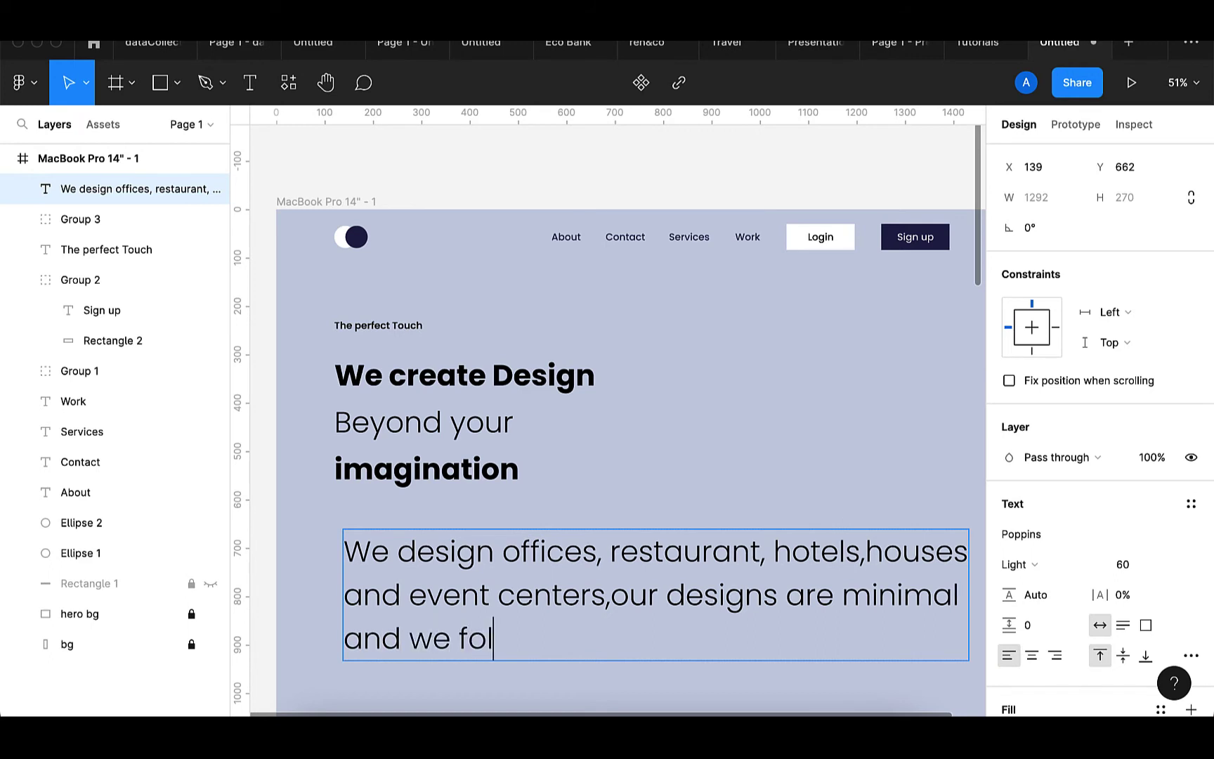
{"action": "type", "text": "lo"}
{"action": "key", "text": "BackSpace"}
{"action": "type", "text": "low "}
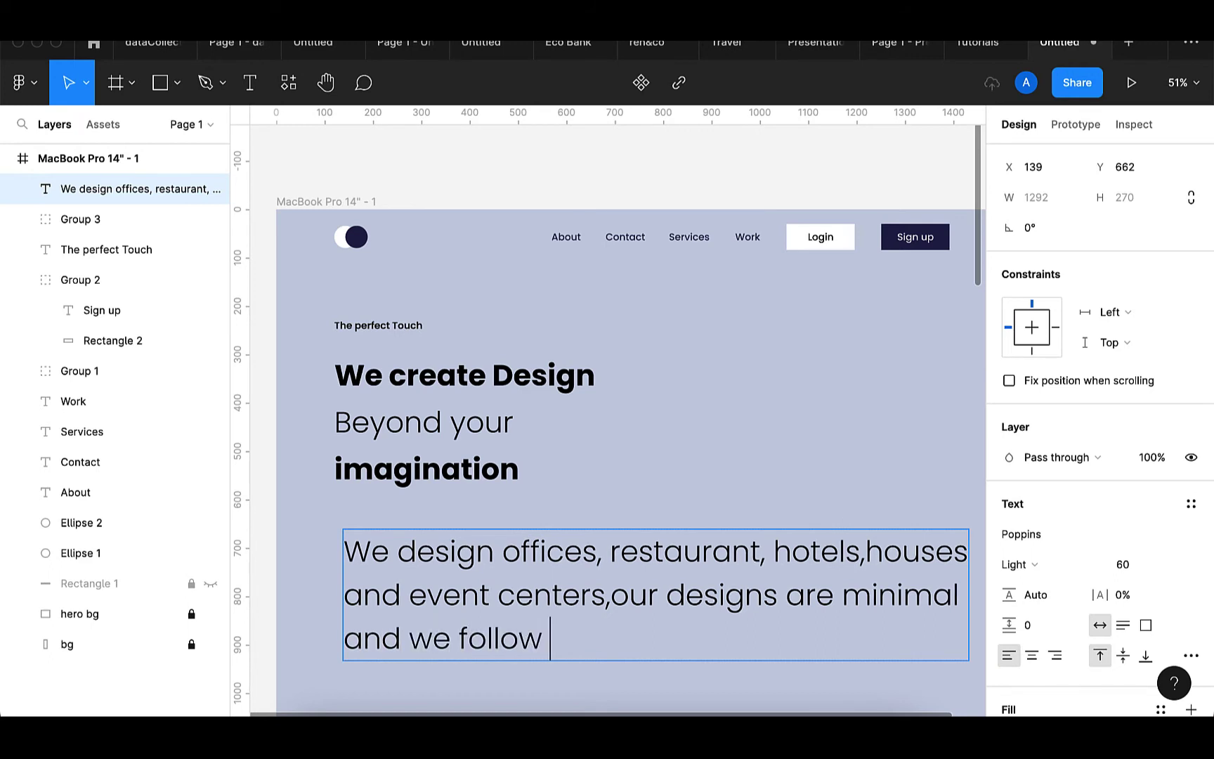
{"action": "type", "text": "the latest "}
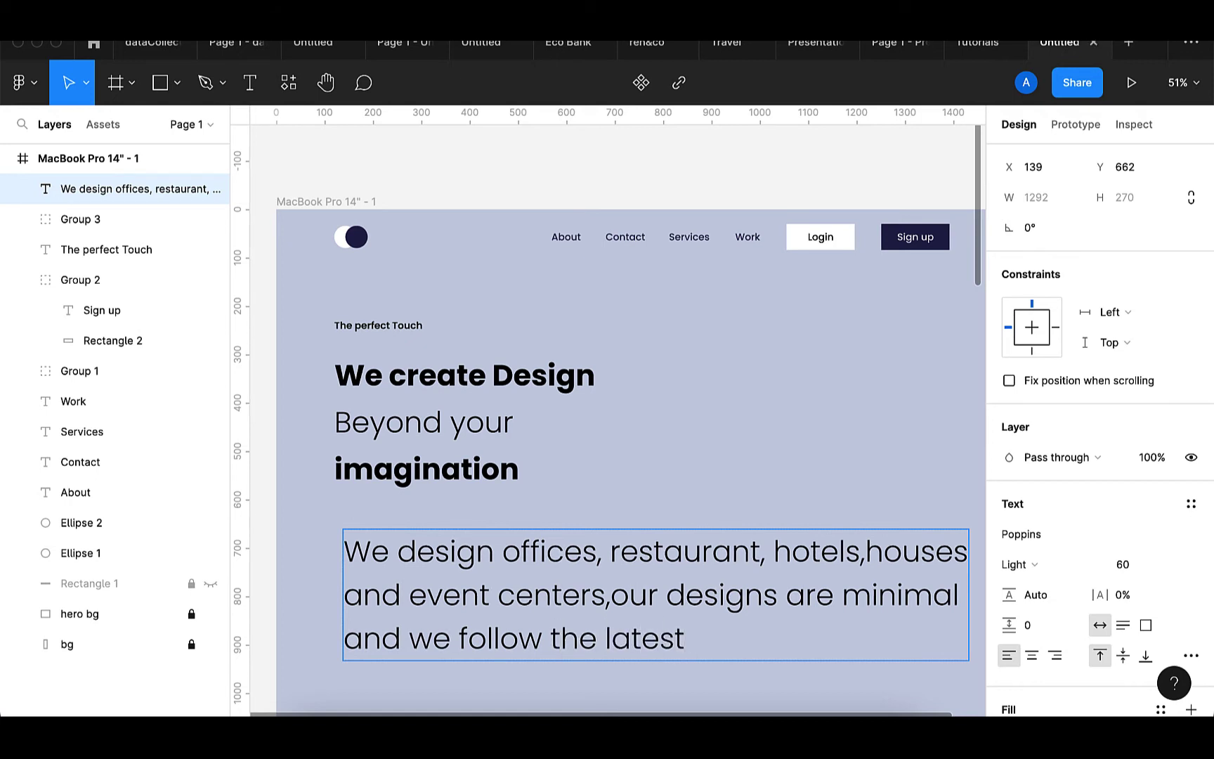
{"action": "type", "text": "trends"}
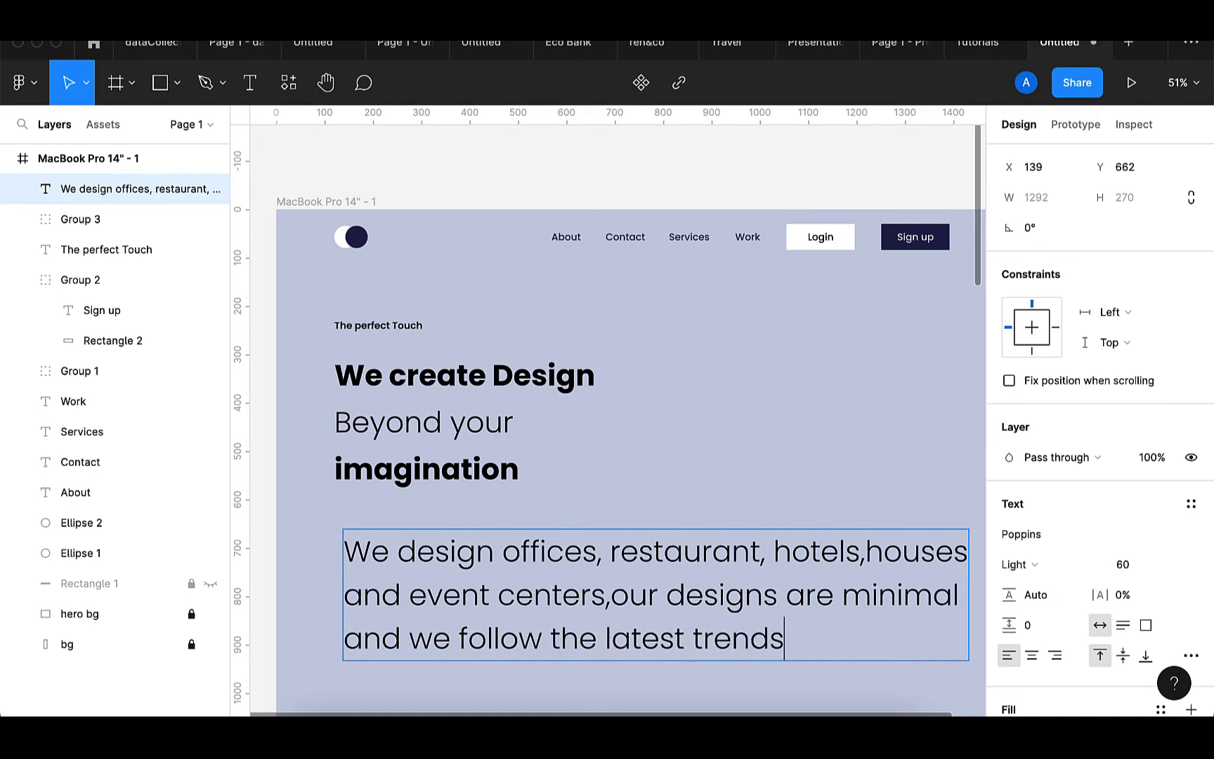
{"action": "key", "text": "Escape"}
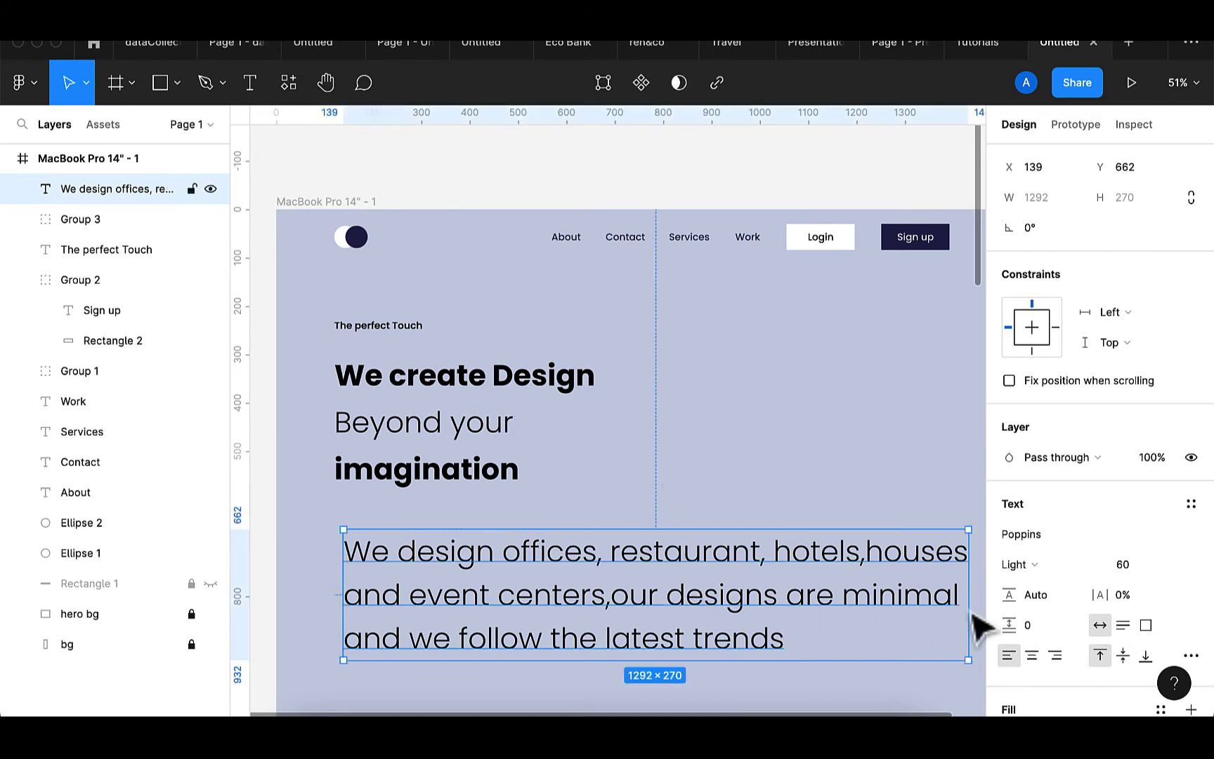
- Set the description's font size to 20 and move it under the heading to X 120, Y 604
{"action": "left_click", "coordinate": [1139, 564]}
{"action": "key", "text": "BackSpace"}
{"action": "type", "text": "2"}
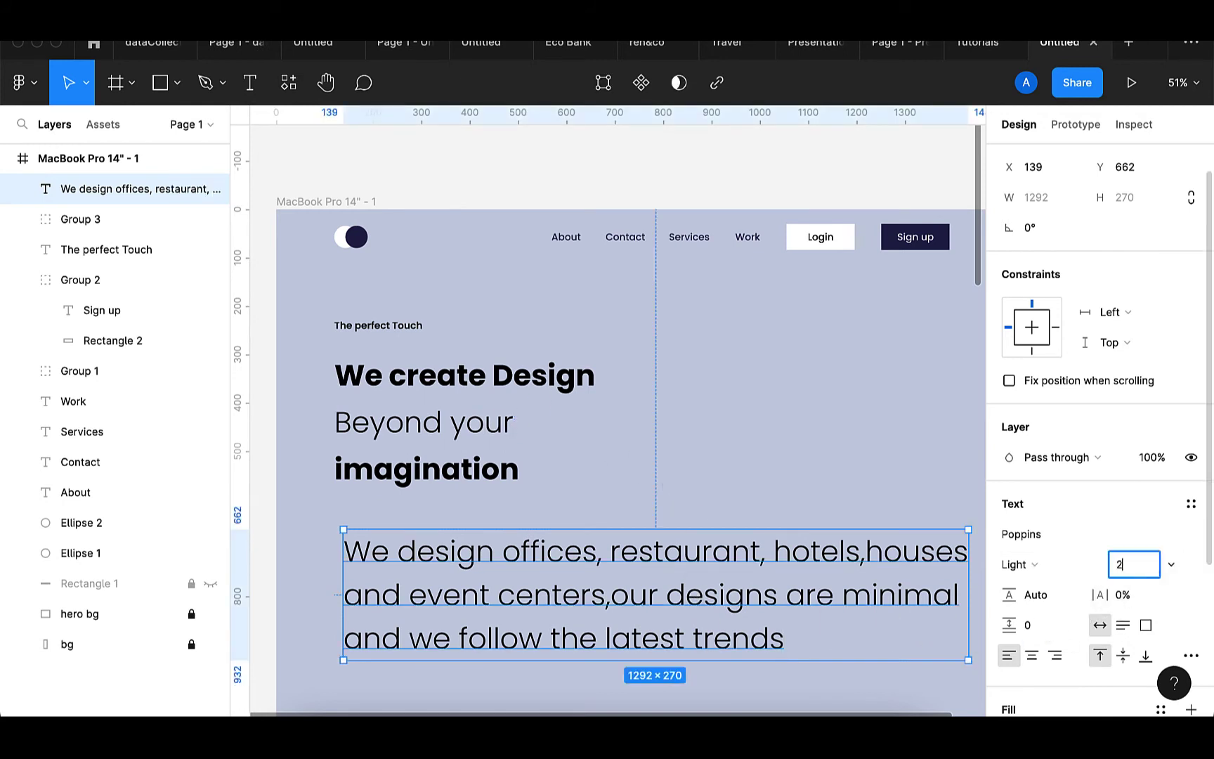
{"action": "type", "text": "0"}
{"action": "key", "text": "Return"}
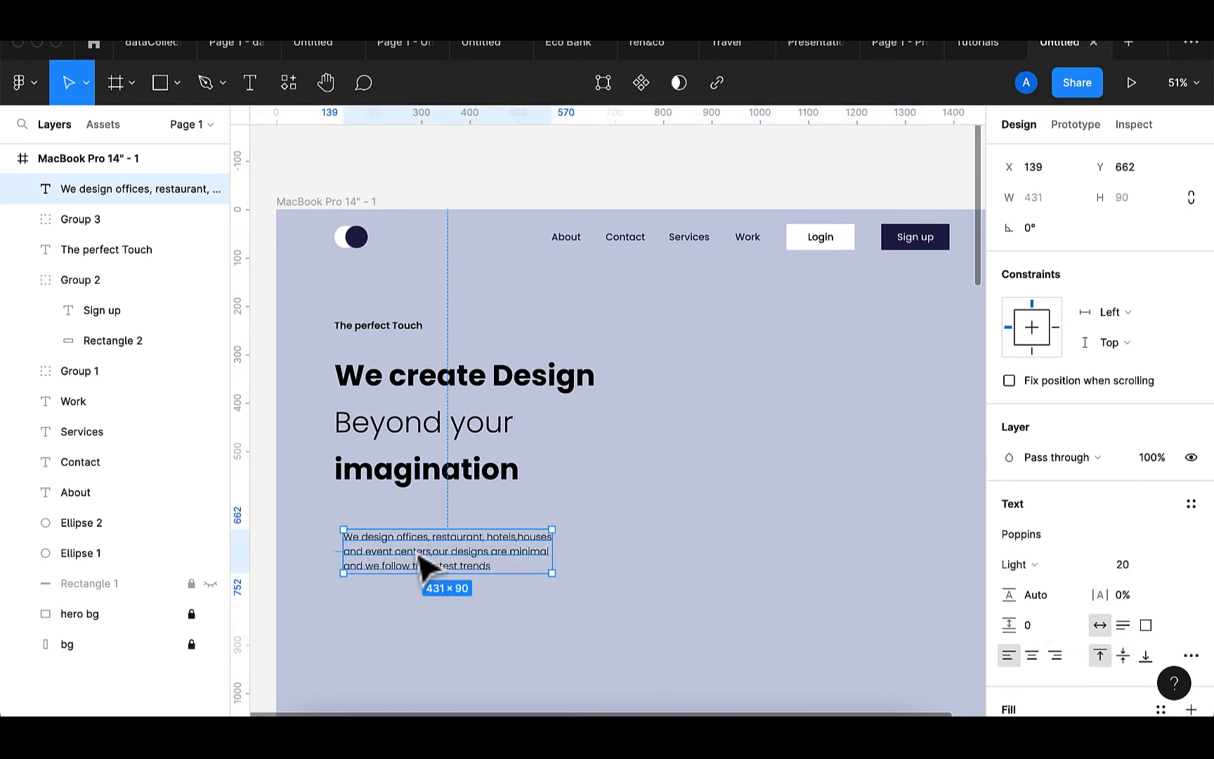
{"action": "mouse_move", "coordinate": [425, 562]}
{"action": "left_mouse_down"}
{"action": "mouse_move", "coordinate": [425, 536]}
{"action": "mouse_move", "coordinate": [415, 539]}
{"action": "left_mouse_up"}
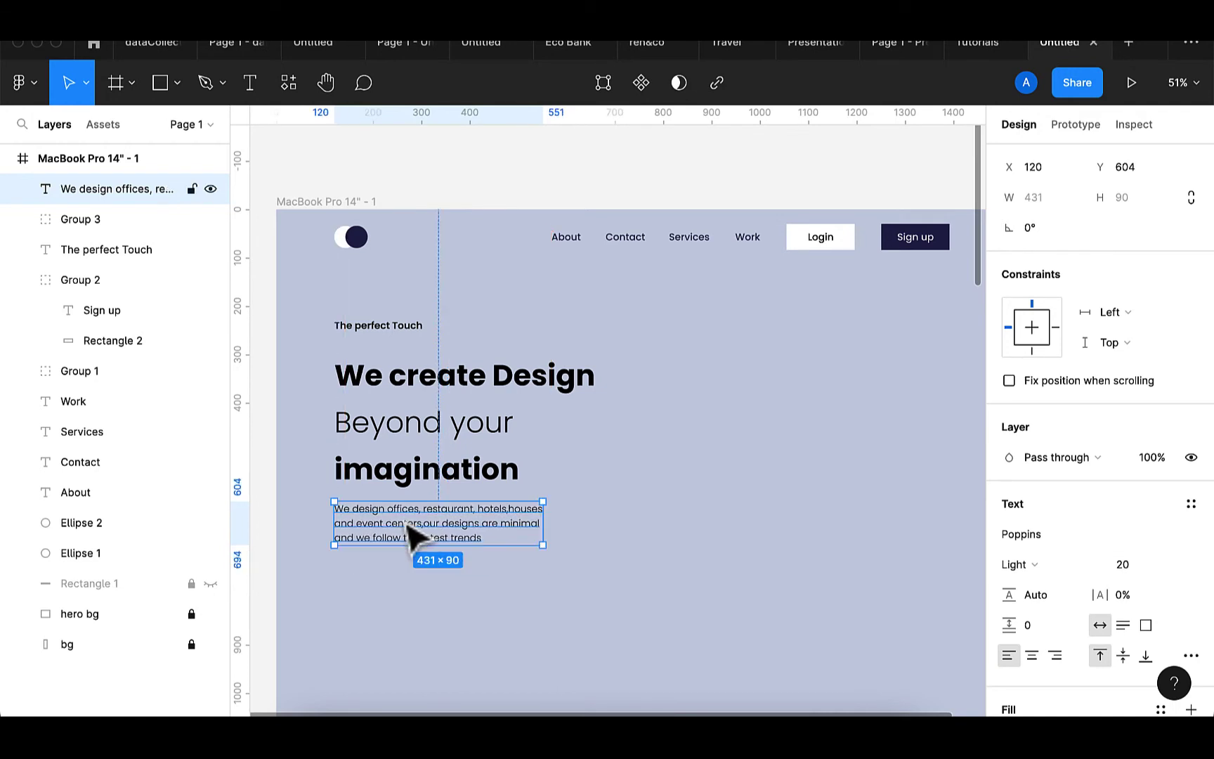
- Duplicate the header's Login and Sign up buttons and place the copies below the description, left-aligned with it at Y 756
{"action": "scroll", "coordinate": [404, 526], "scroll_direction": "down", "scroll_amount": 2}
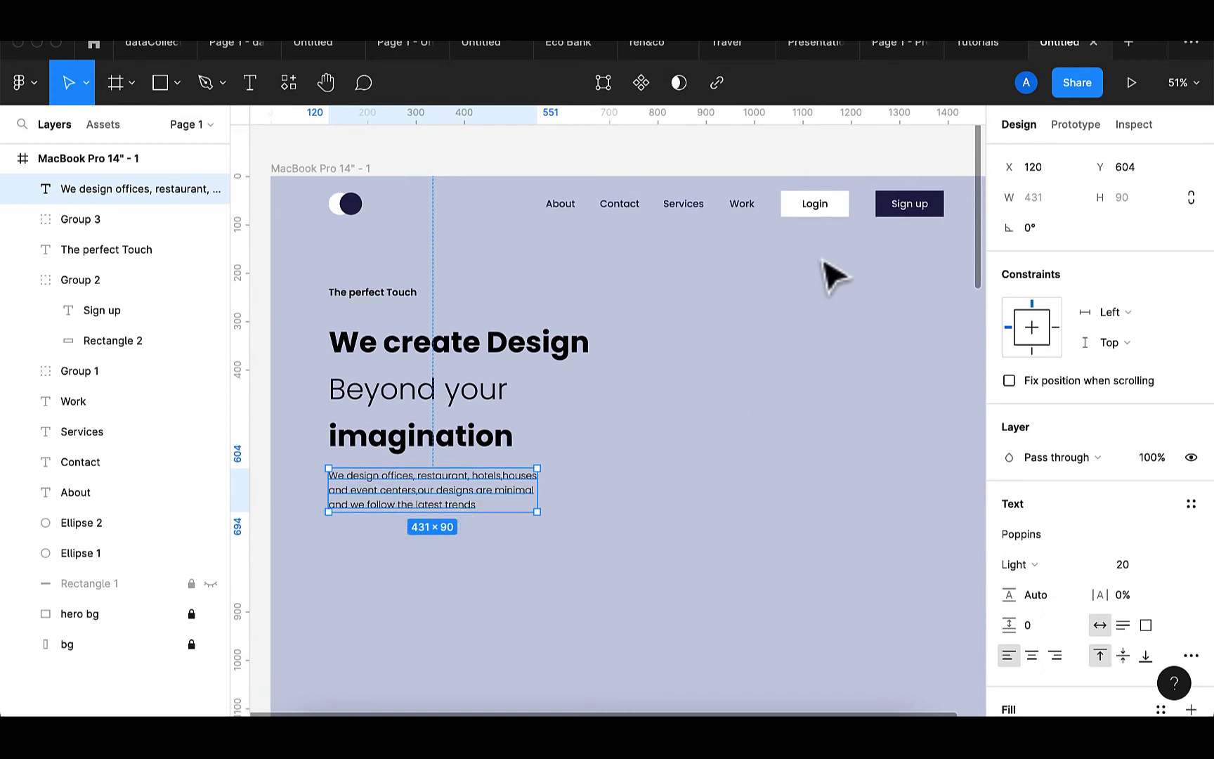
{"action": "left_click", "coordinate": [842, 207]}
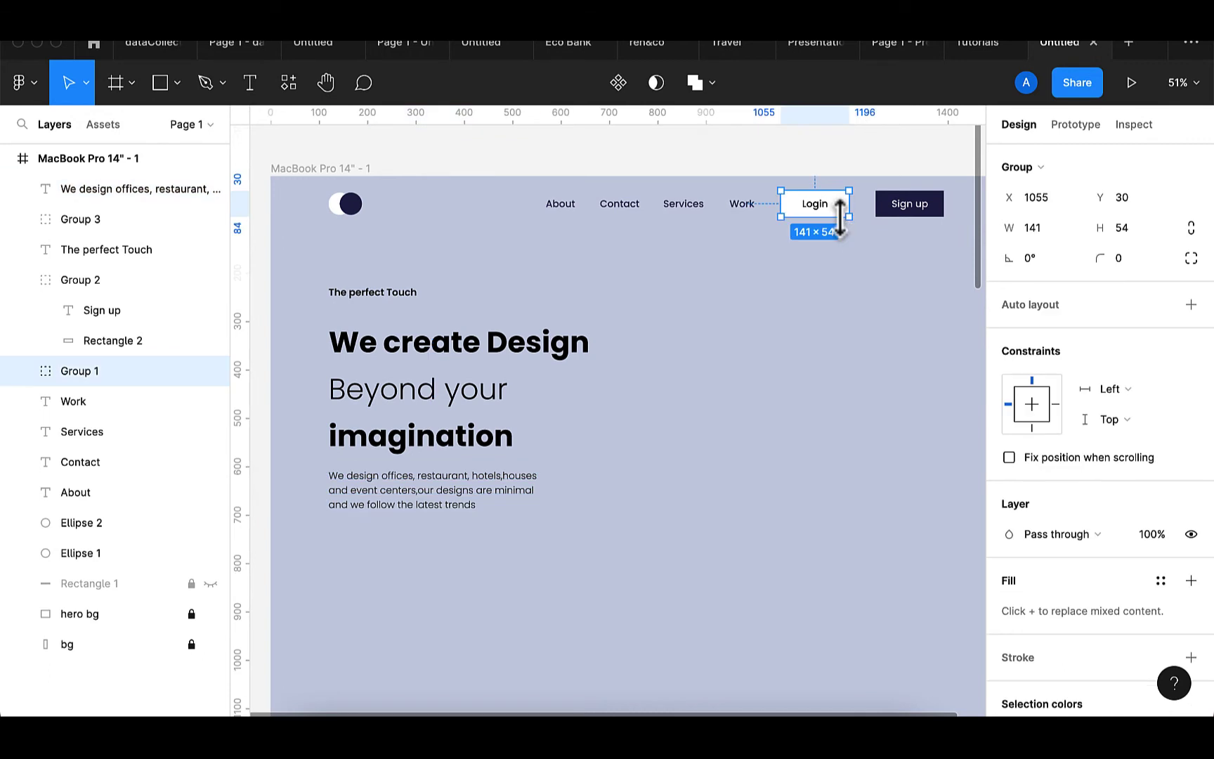
{"action": "left_click", "coordinate": [913, 209], "text": "shift"}
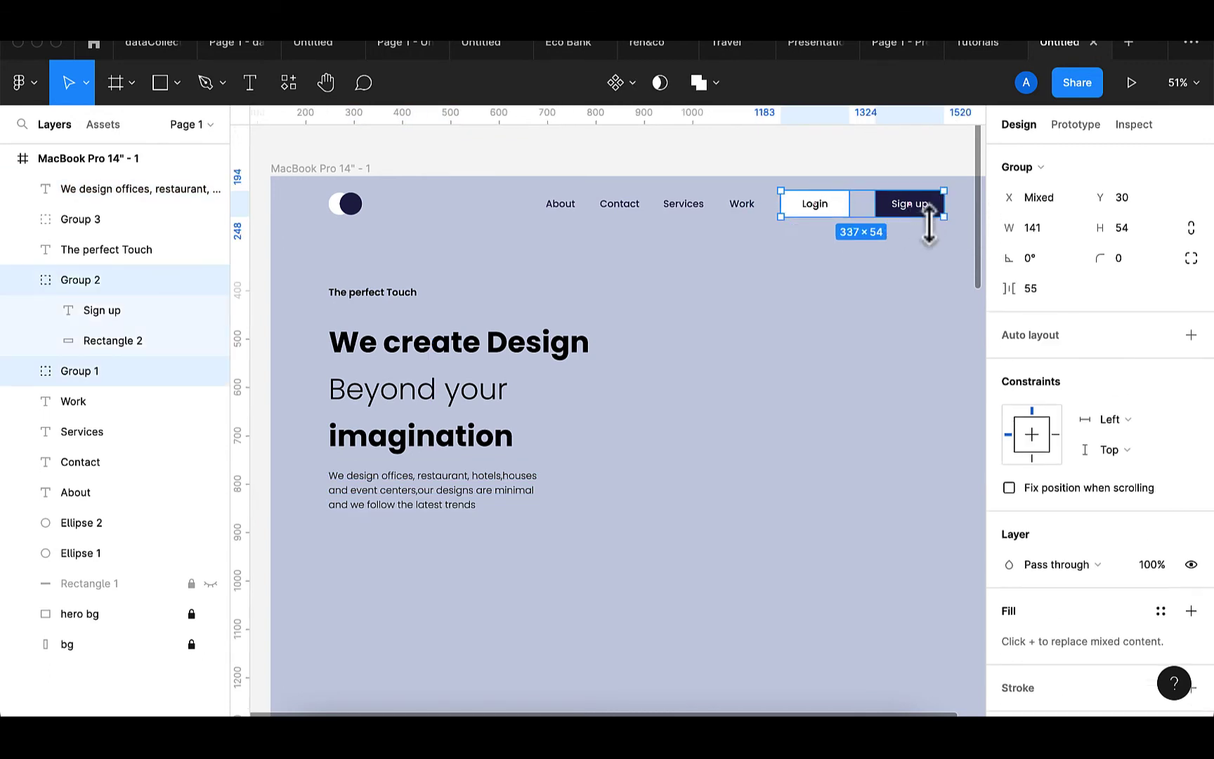
{"action": "key", "text": "super+d"}
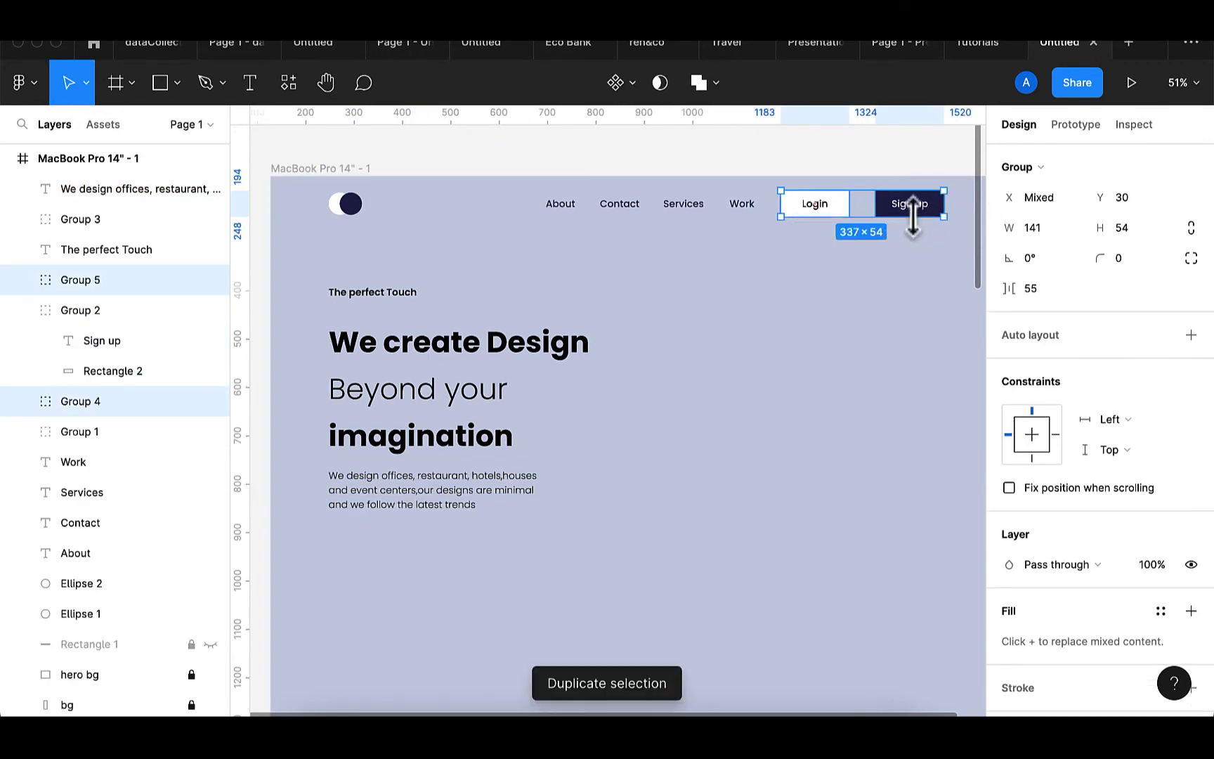
{"action": "left_click_drag", "start_coordinate": [917, 213], "coordinate": [465, 568]}
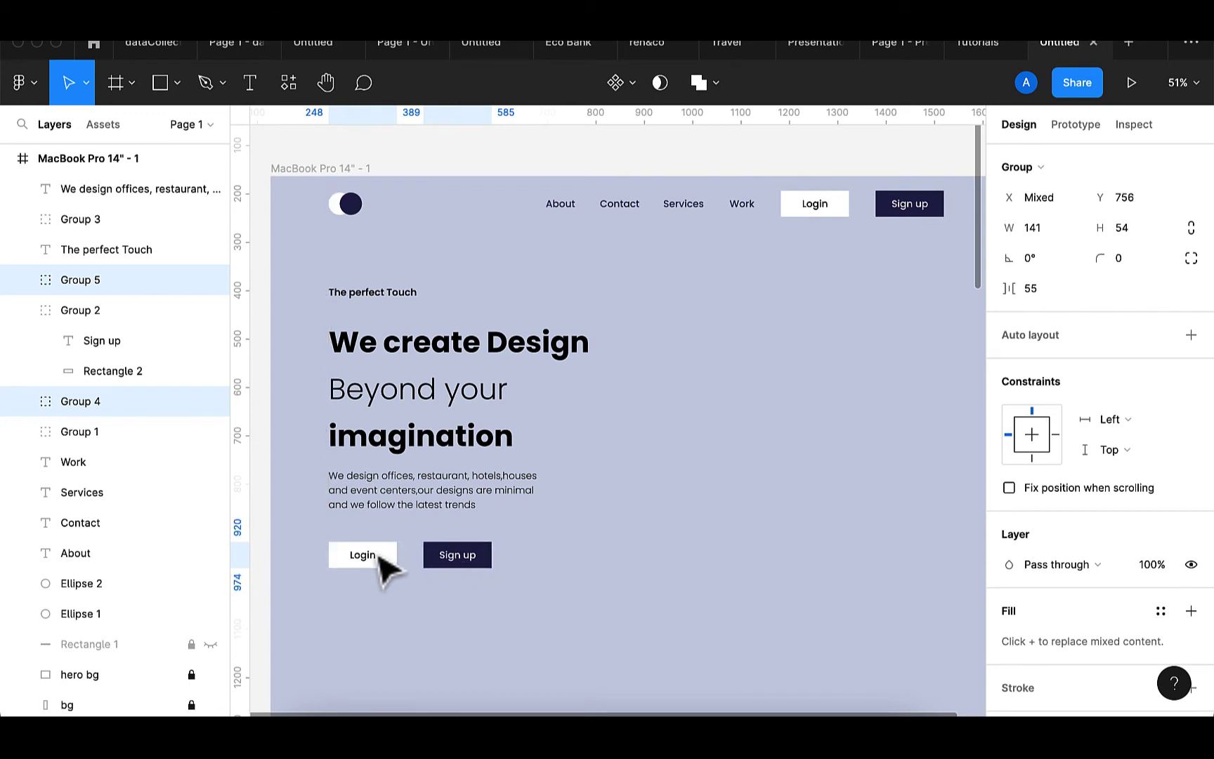
- Change the copied Login button's label to "Readmore" and shift the label to X 138 within the white rectangle
{"action": "scroll", "coordinate": [383, 566], "scroll_direction": "up", "scroll_amount": 3}
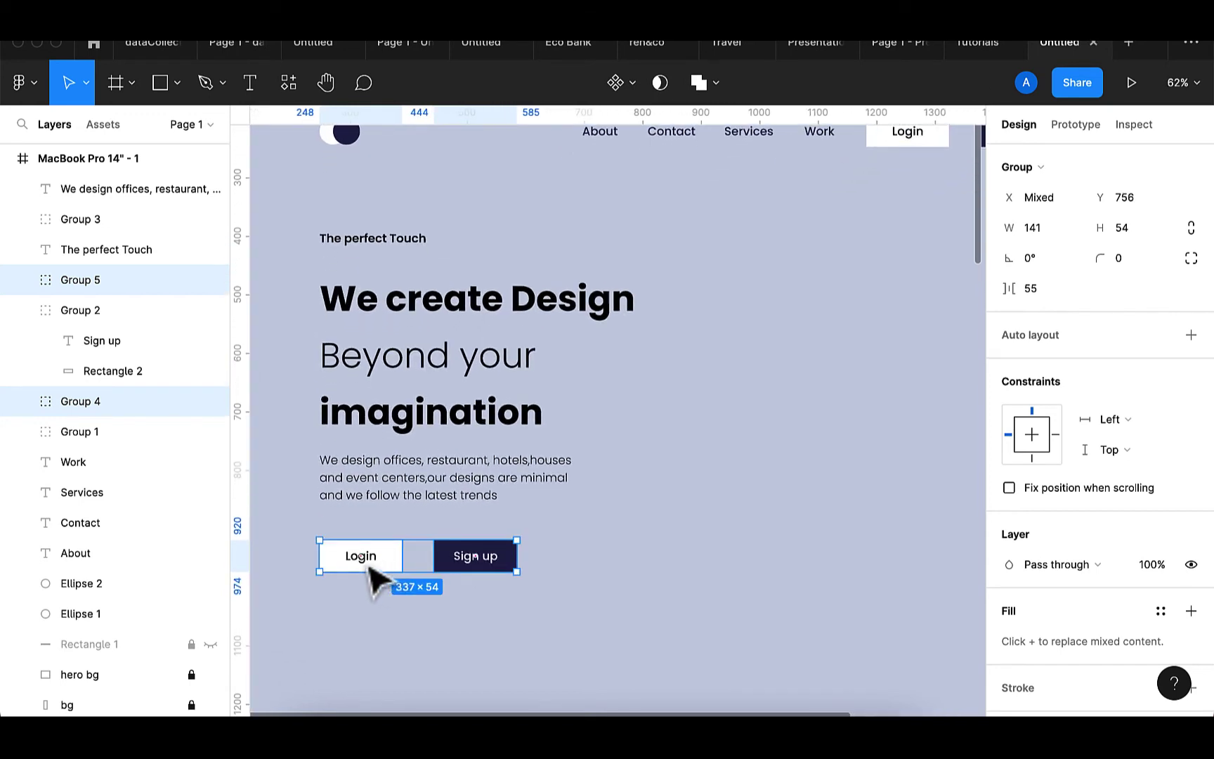
{"action": "double_click", "coordinate": [363, 561]}
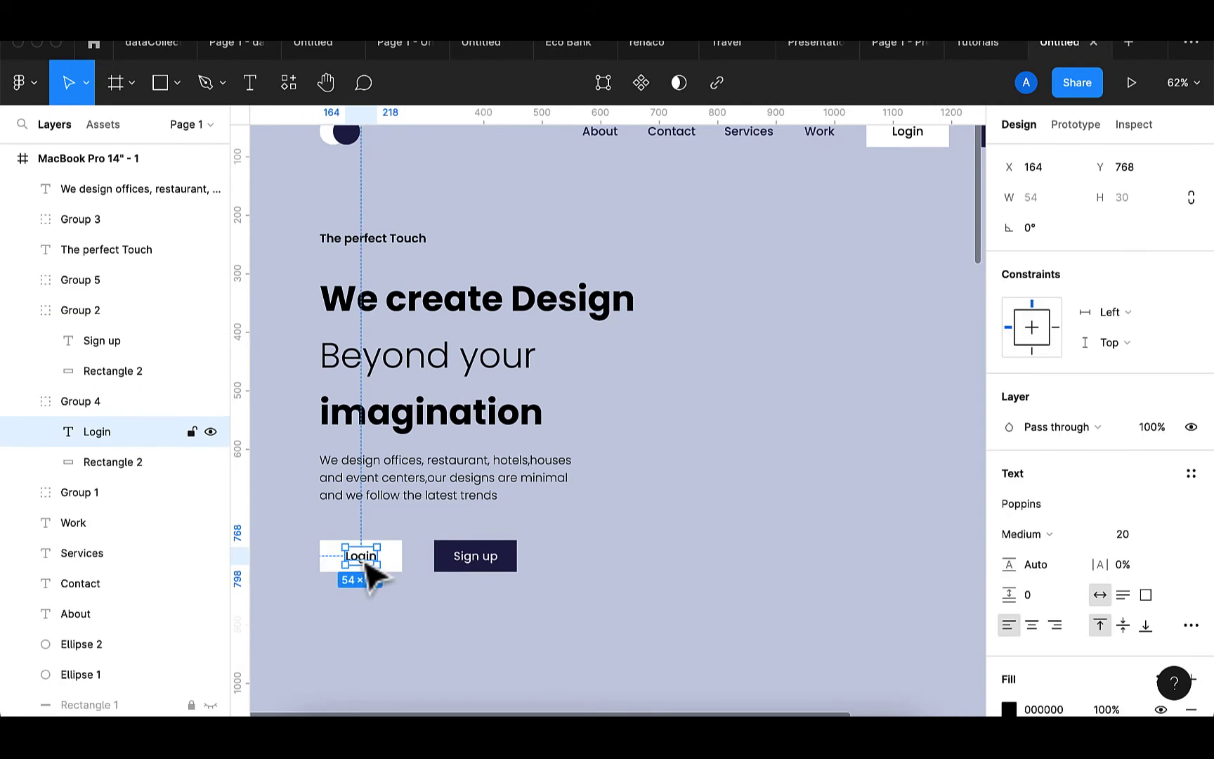
{"action": "double_click", "coordinate": [366, 566]}
{"action": "key", "text": "BackSpace"}
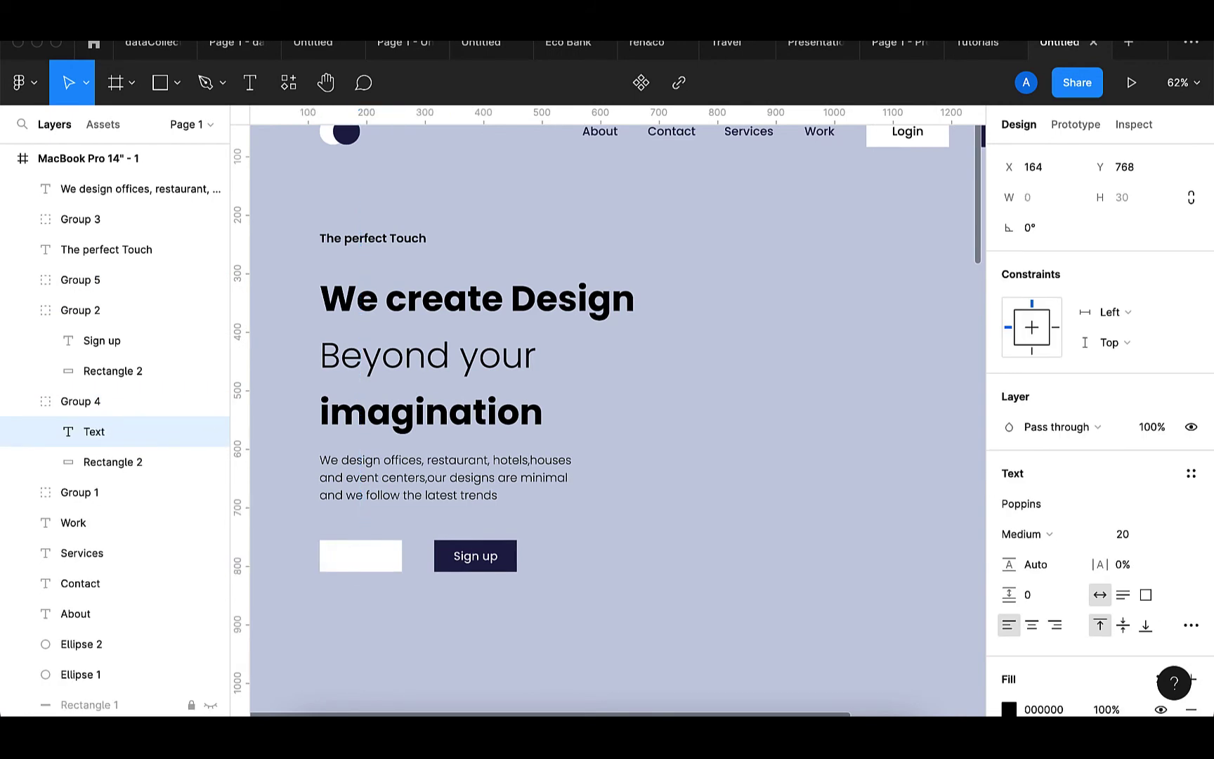
{"action": "type", "text": "Readmor"}
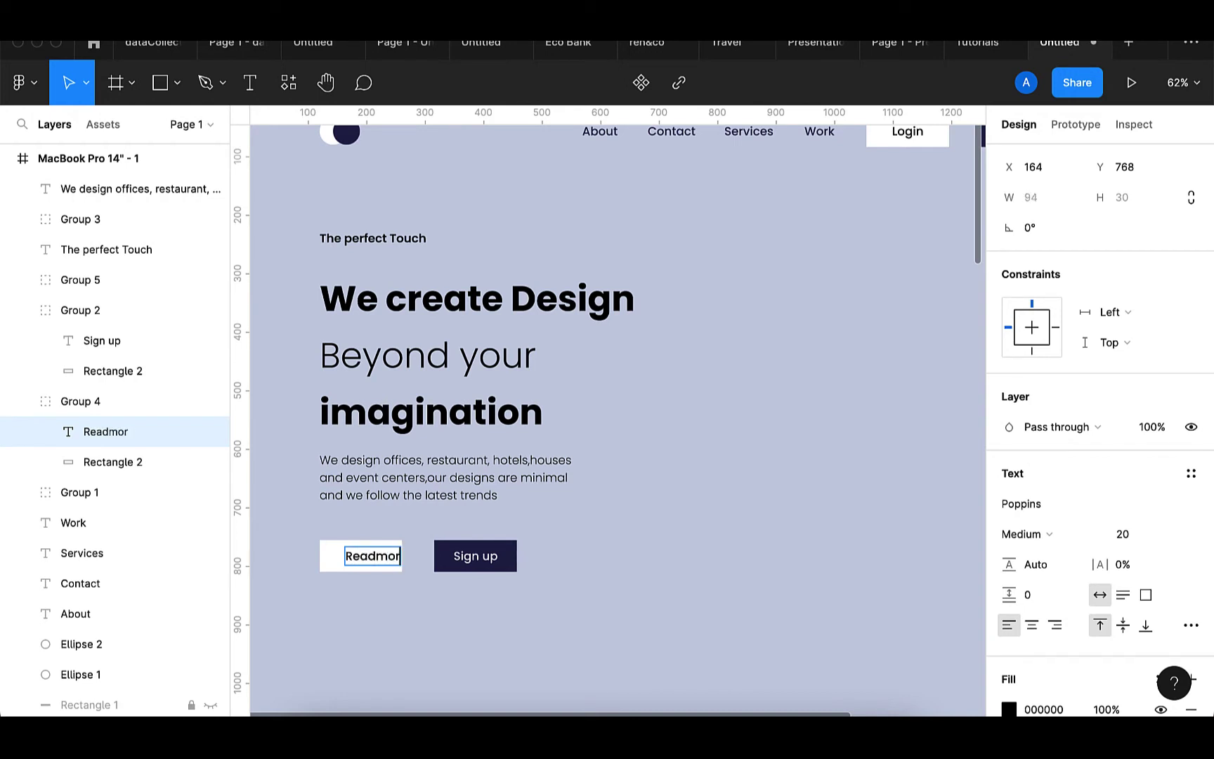
{"action": "type", "text": "e"}
{"action": "key", "text": "Escape"}
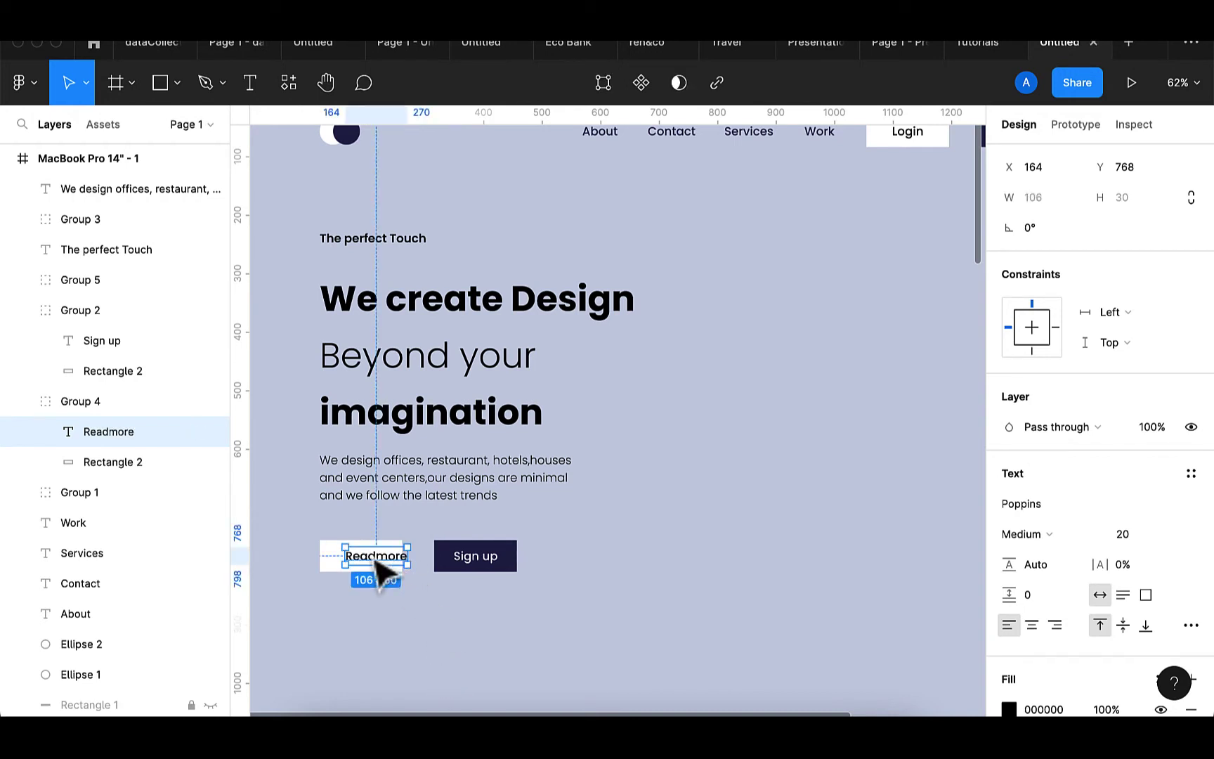
{"action": "left_click_drag", "start_coordinate": [376, 560], "coordinate": [374, 561]}
- Widen the white rectangle behind the Readmore label to 160
{"action": "scroll", "coordinate": [388, 564], "scroll_direction": "up", "scroll_amount": 5}
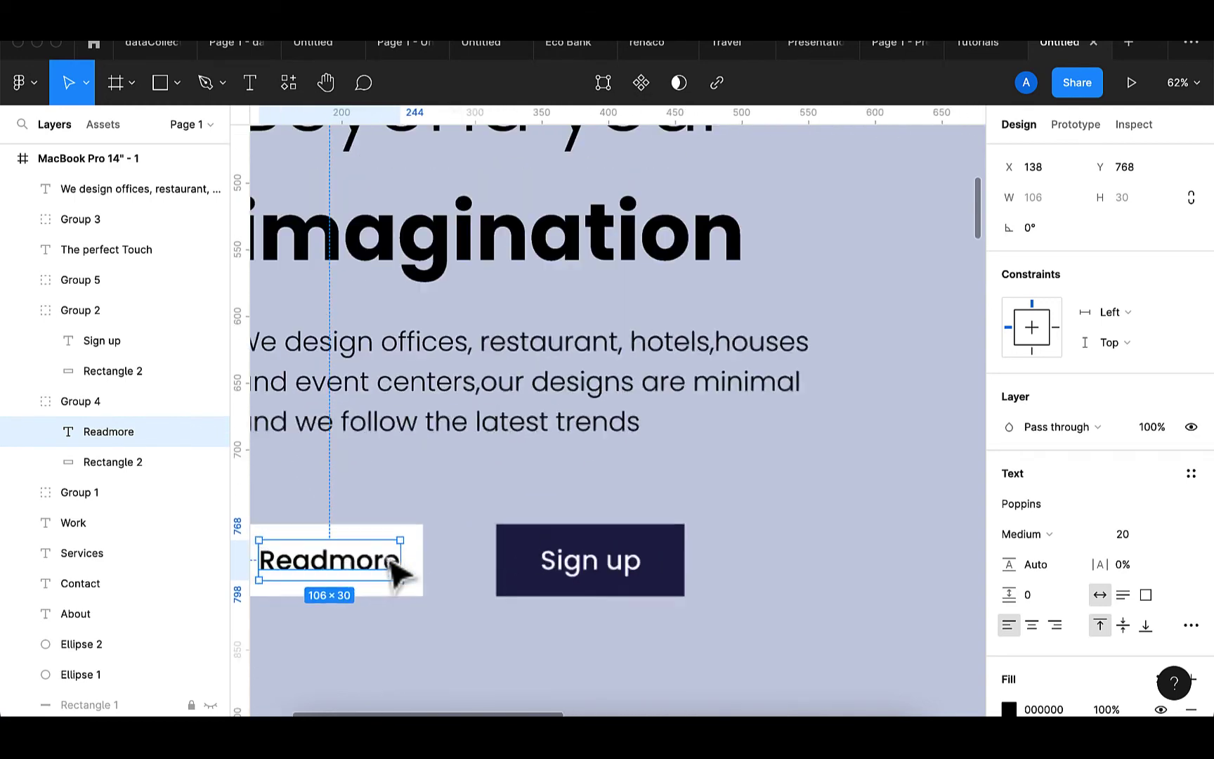
{"action": "left_click", "coordinate": [420, 569]}
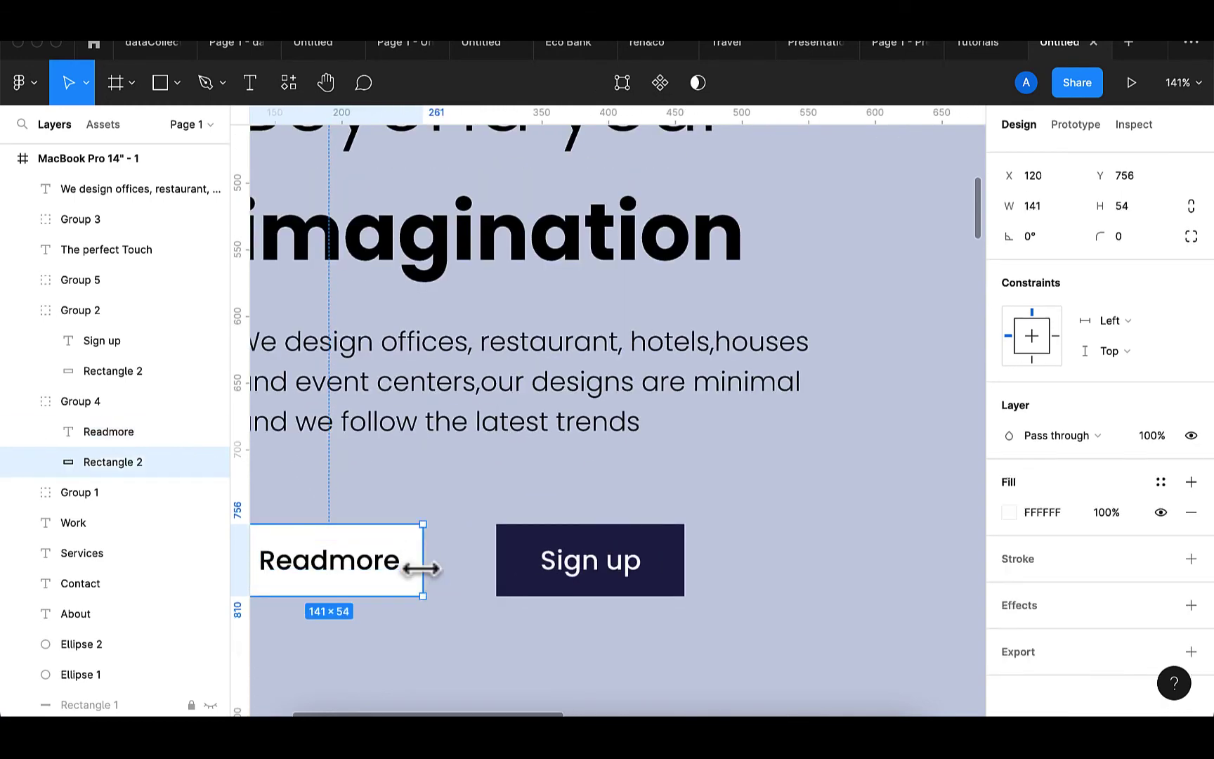
{"action": "left_click_drag", "start_coordinate": [422, 569], "coordinate": [455, 567]}
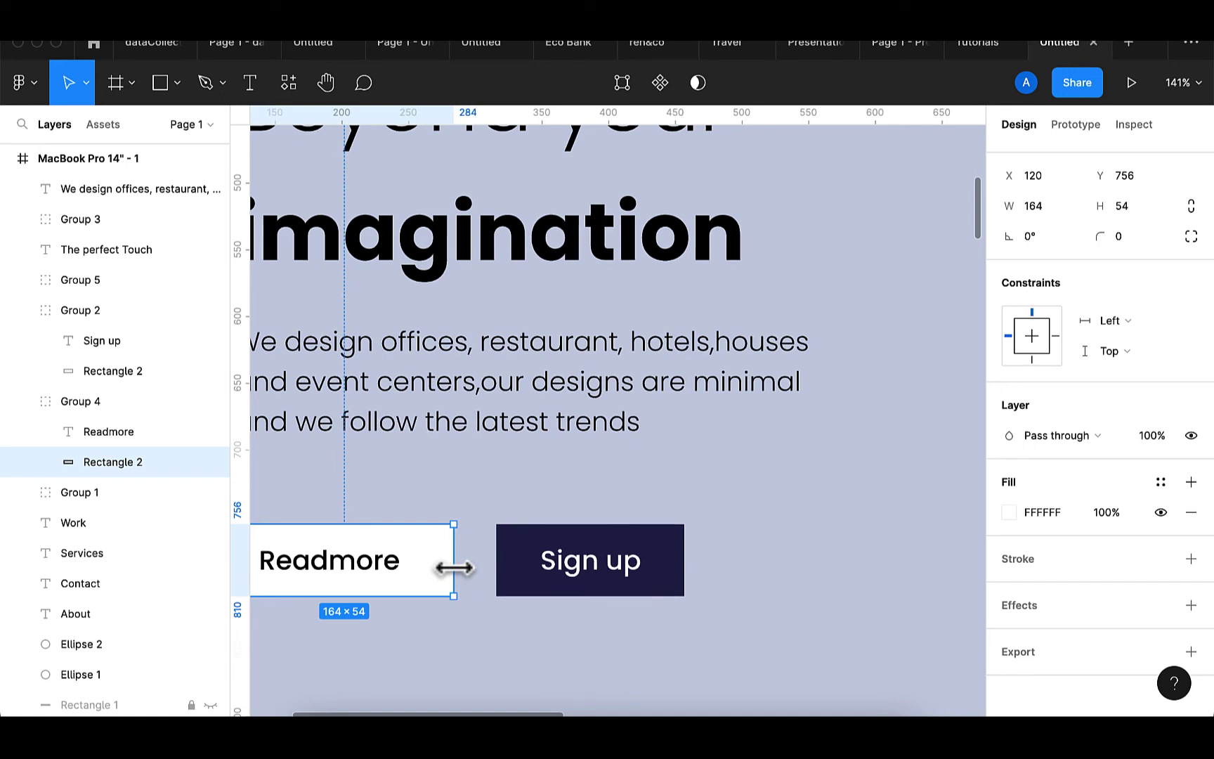
{"action": "left_click", "coordinate": [1062, 215]}
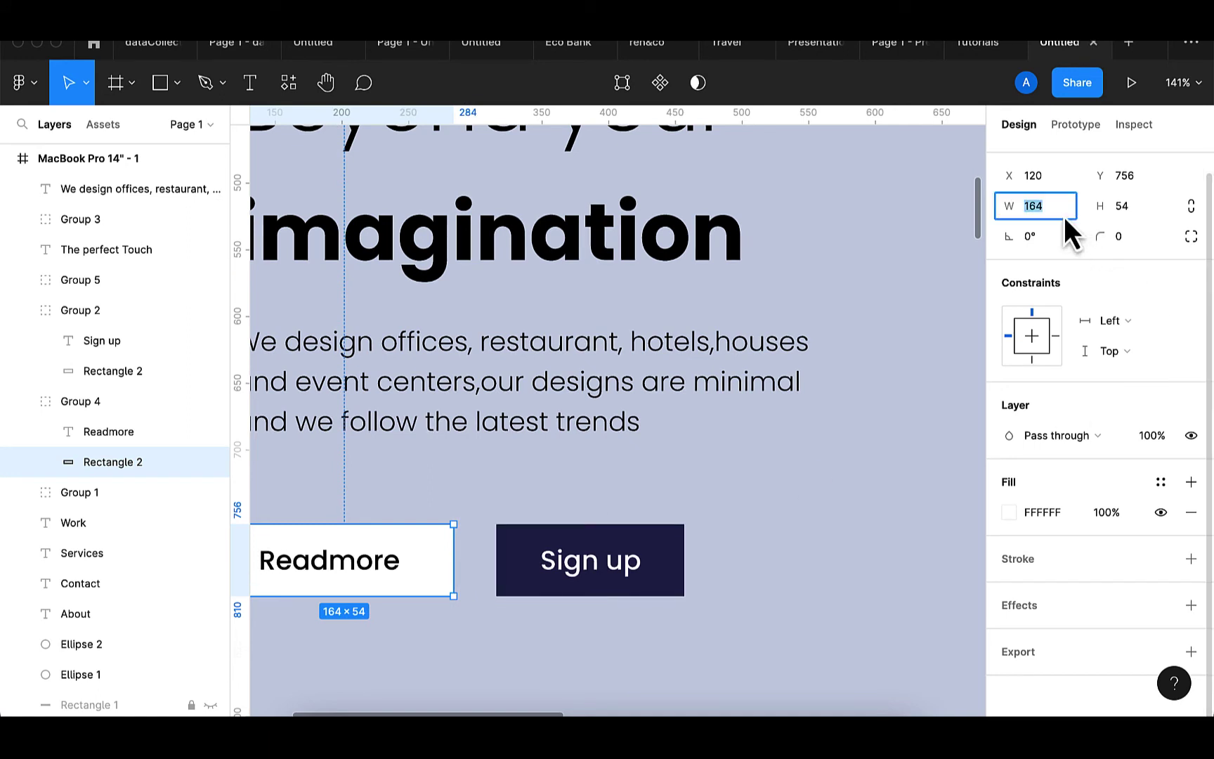
{"action": "key", "text": "Right"}
{"action": "key", "text": "Return"}
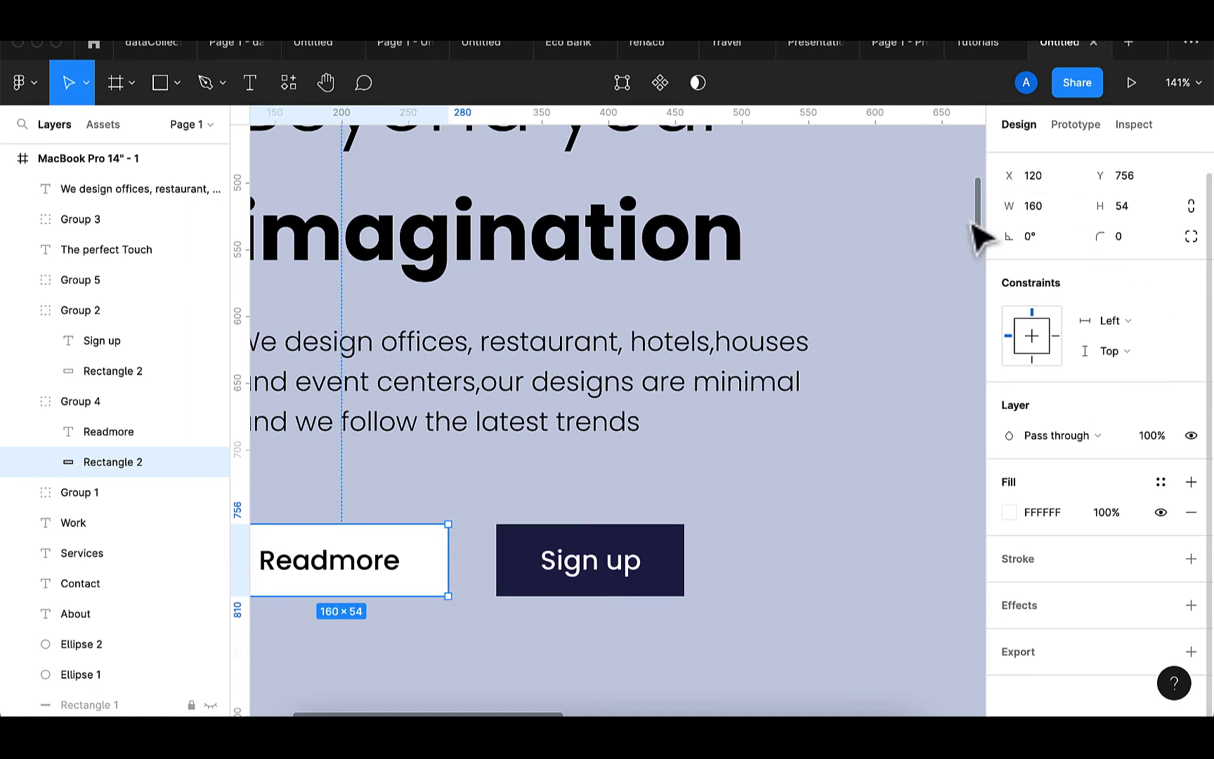
- Center the Readmore label in its button at X 147 and color it 222254, sampled from the dark button
{"action": "scroll", "coordinate": [813, 338], "scroll_direction": "left", "scroll_amount": 3}
{"action": "left_click", "coordinate": [492, 551]}
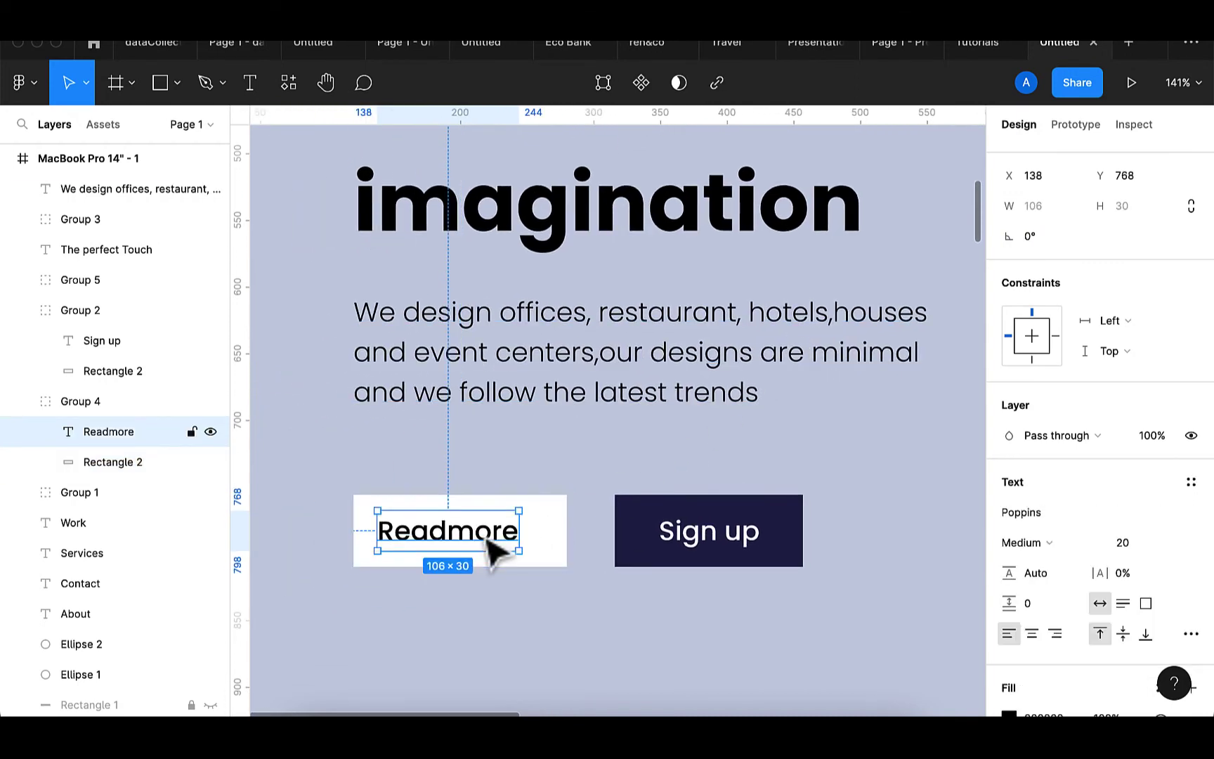
{"action": "left_click_drag", "start_coordinate": [496, 550], "coordinate": [509, 553]}
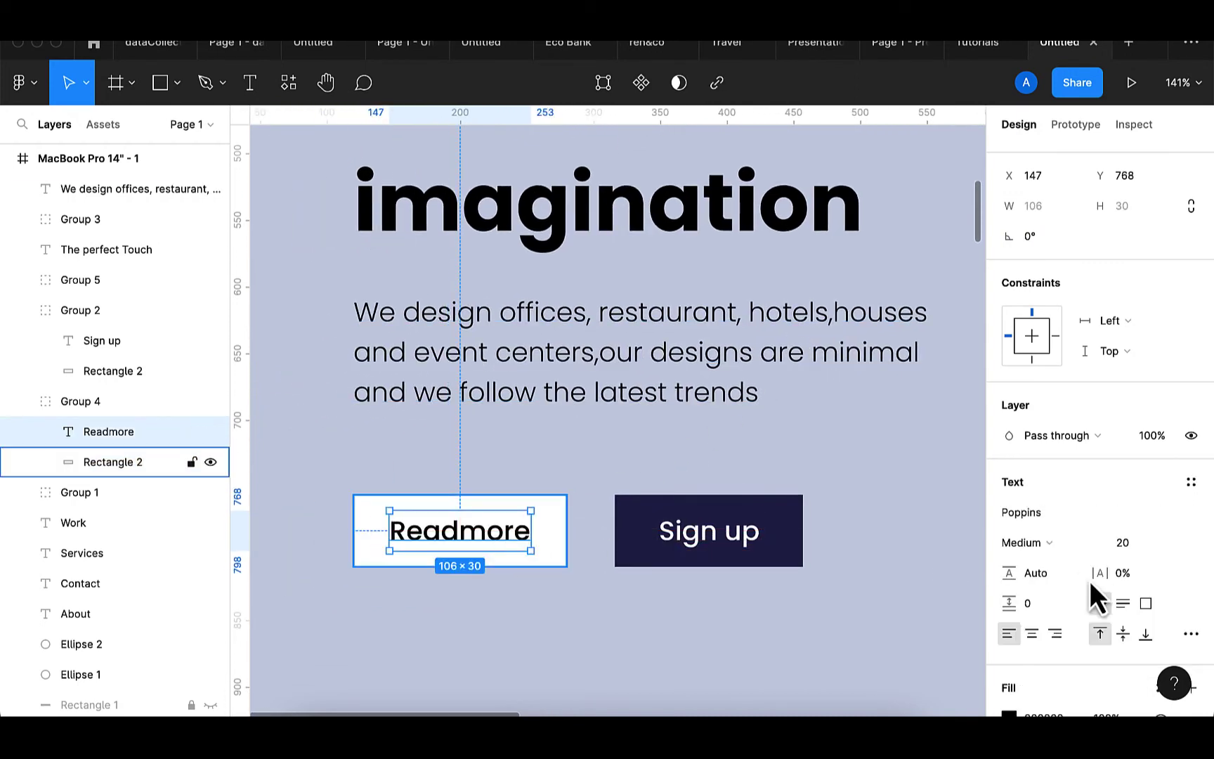
{"action": "key", "text": "i"}
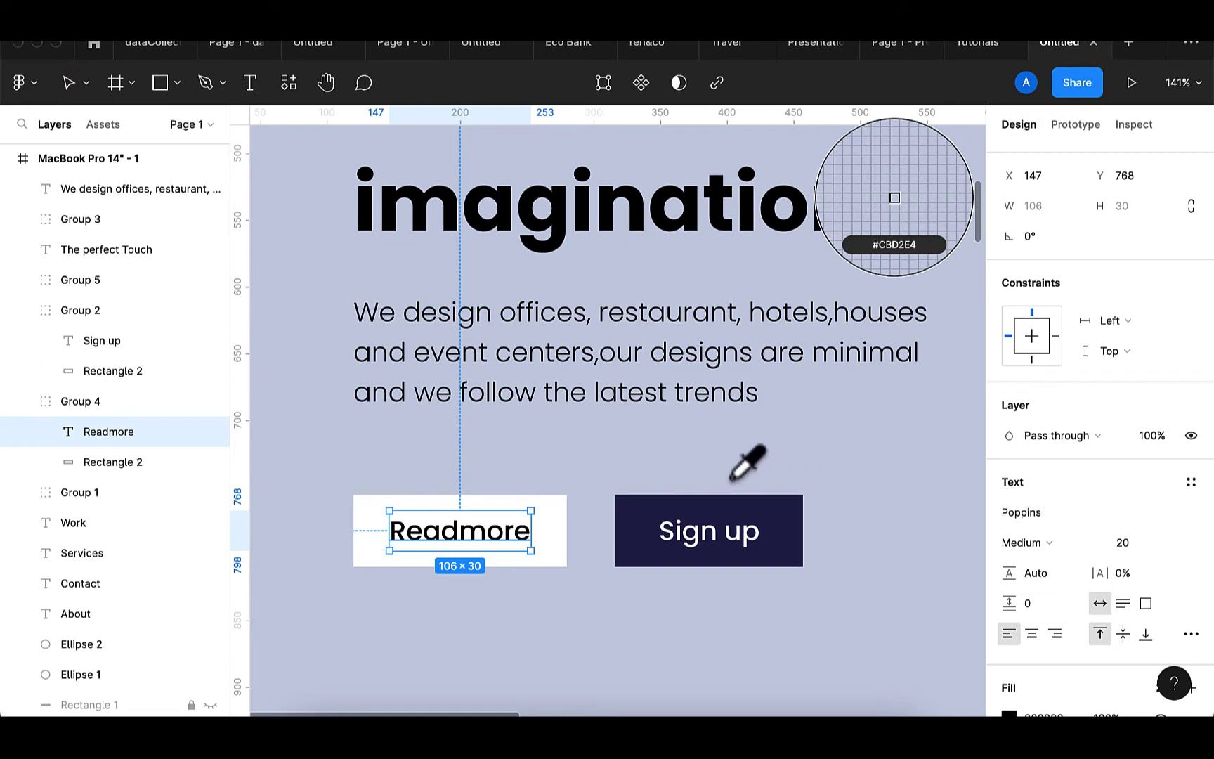
{"action": "left_click", "coordinate": [643, 528]}
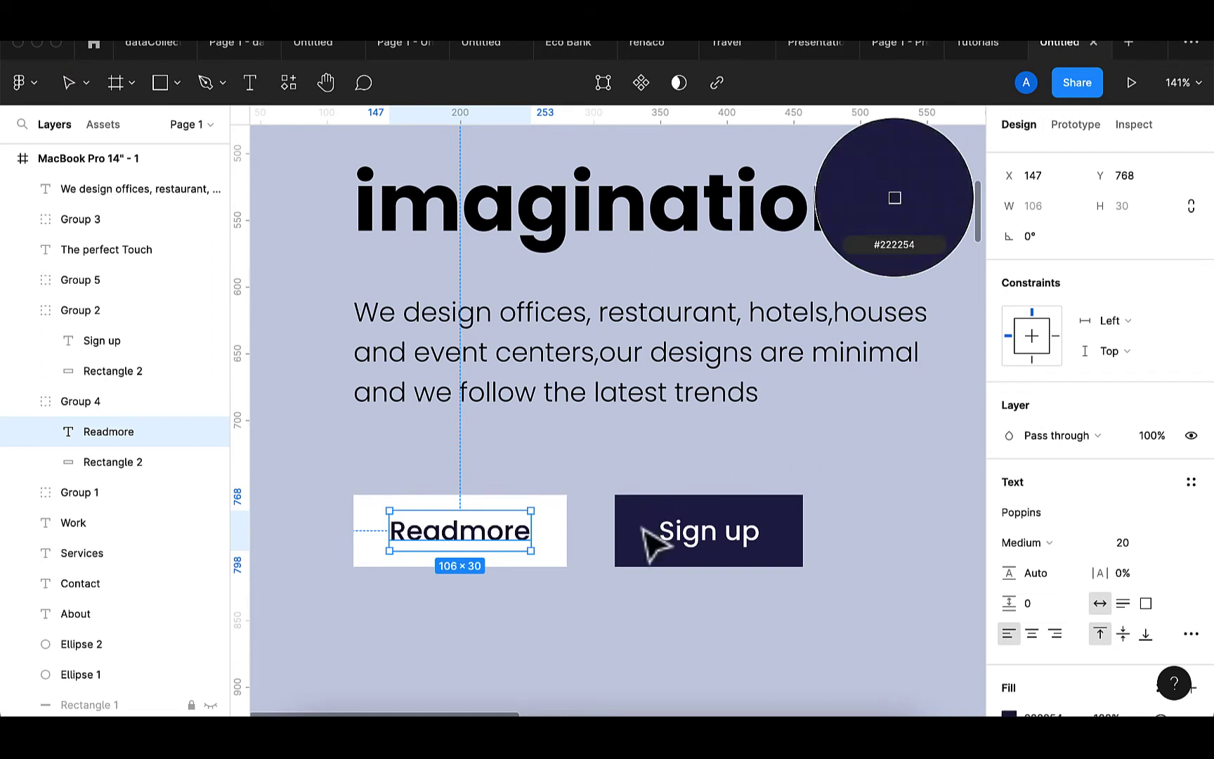
- Set the width of the dark rectangle in the copied Sign up button to 160
{"action": "left_click", "coordinate": [734, 549]}
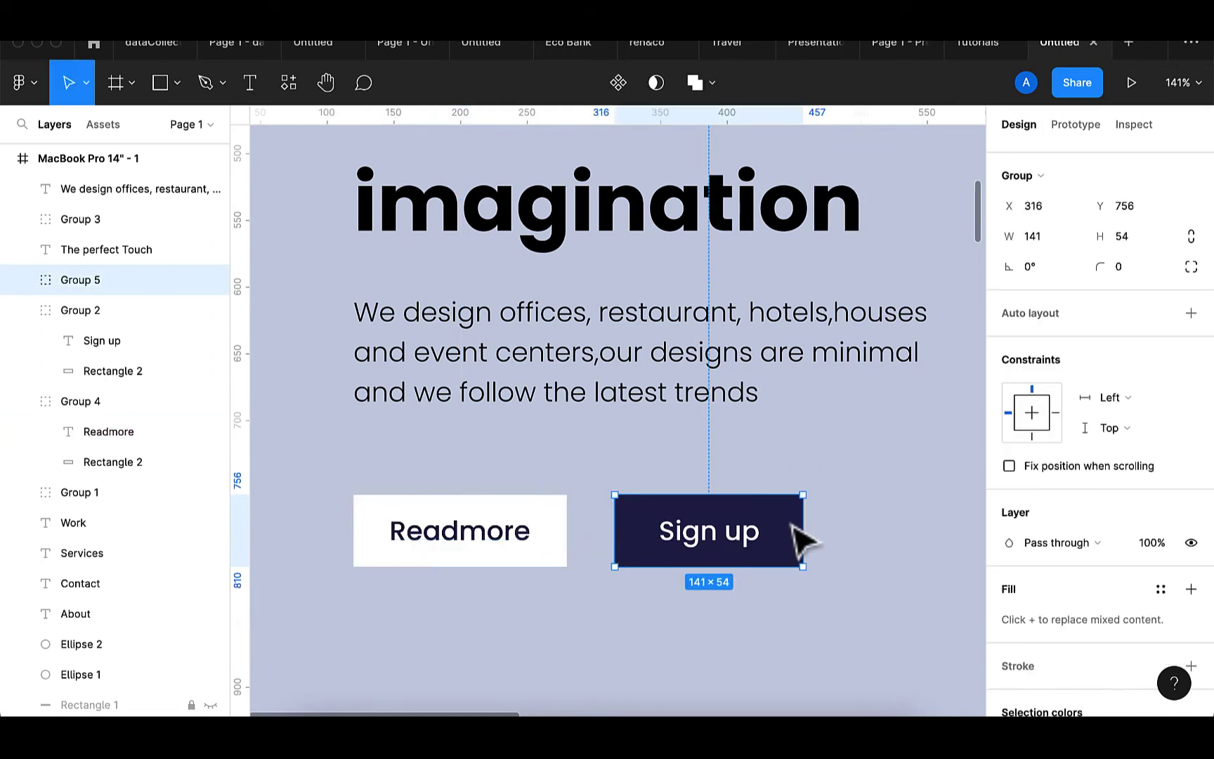
{"action": "double_click", "coordinate": [794, 526]}
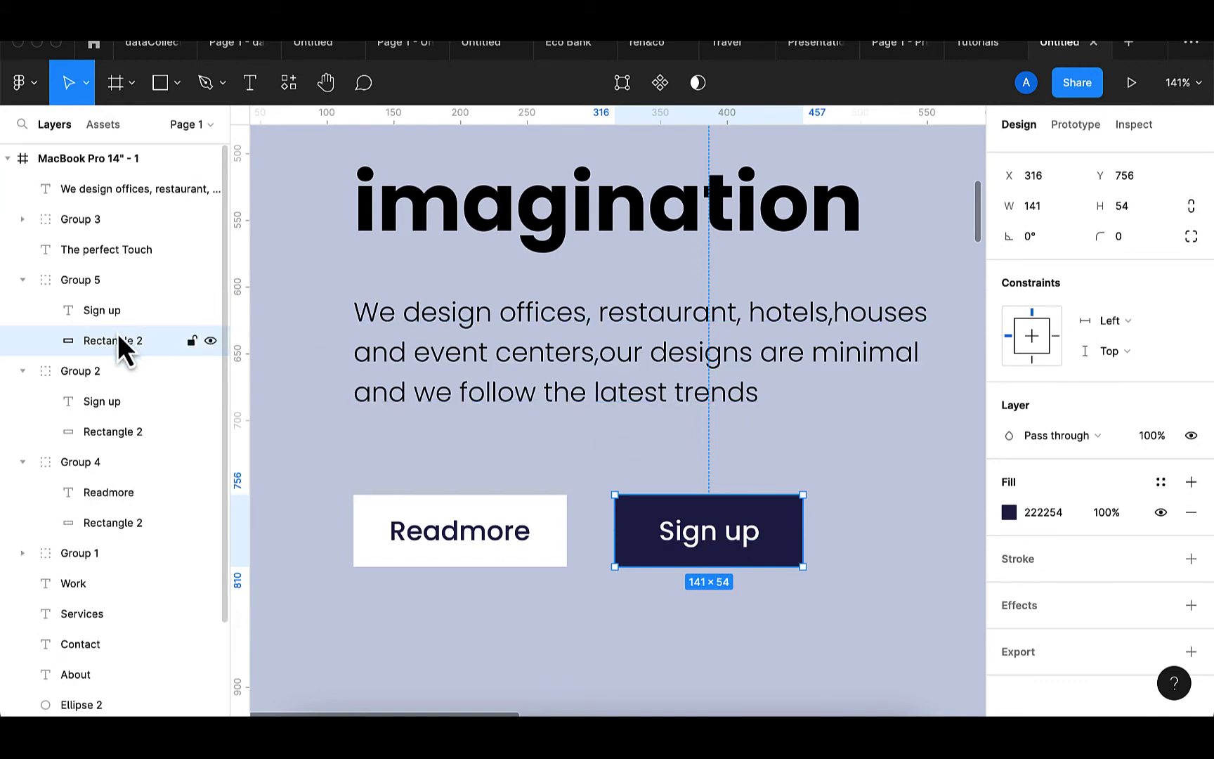
{"action": "left_click", "coordinate": [1058, 216]}
{"action": "type", "text": "1"}
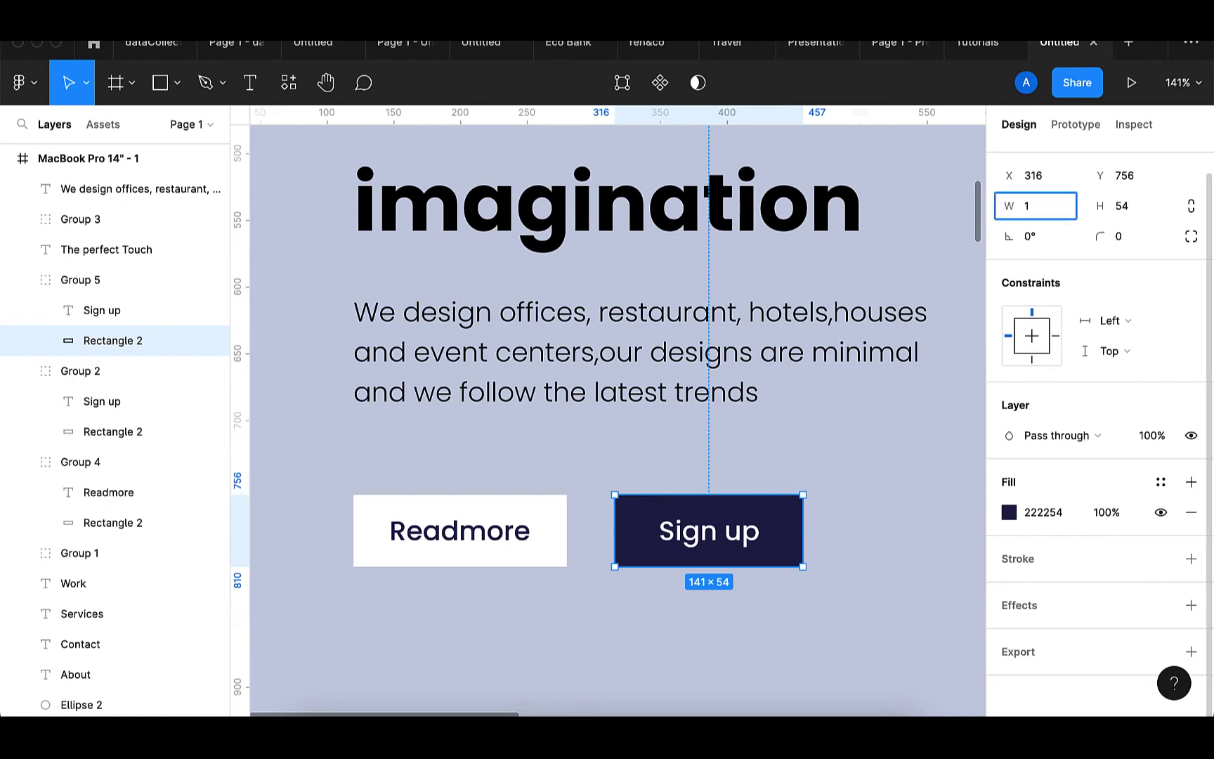
{"action": "type", "text": "60"}
{"action": "key", "text": "Return"}
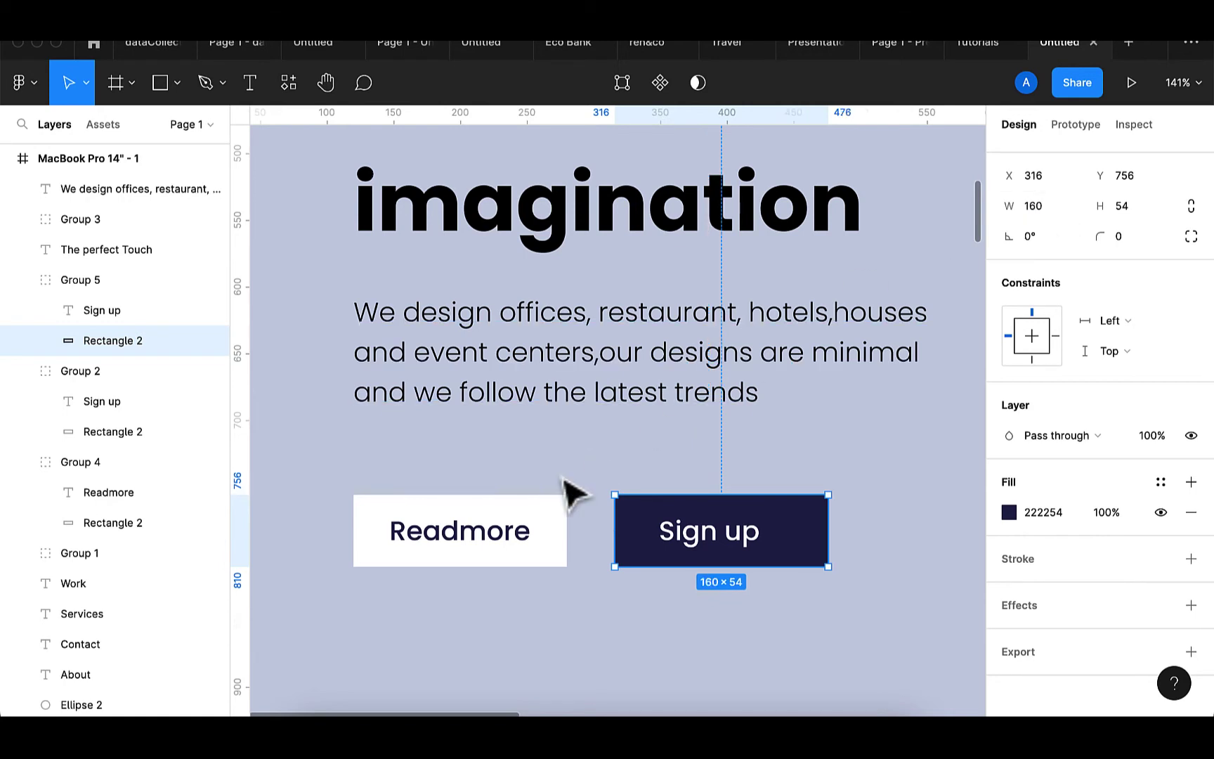
- Change the dark hero button's label to "Get Started" and center it in the button at X 338
{"action": "left_click", "coordinate": [727, 559]}
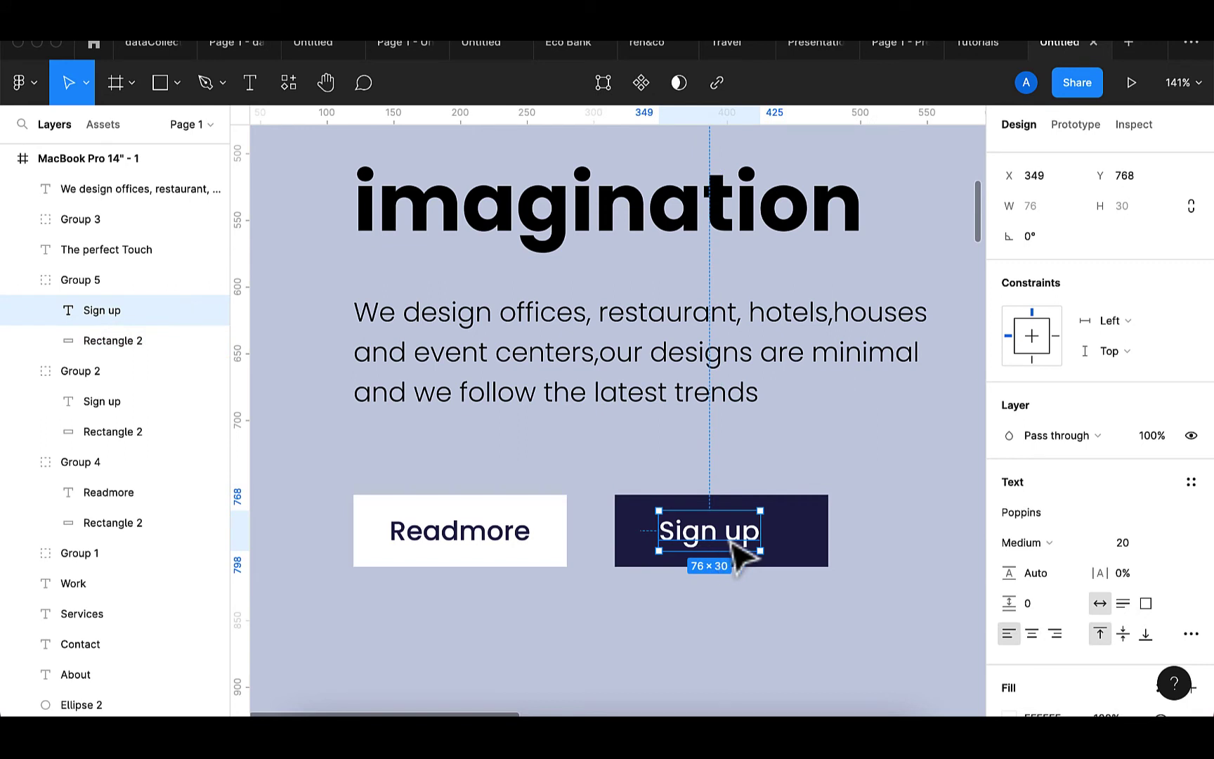
{"action": "left_click_drag", "start_coordinate": [731, 553], "coordinate": [739, 556]}
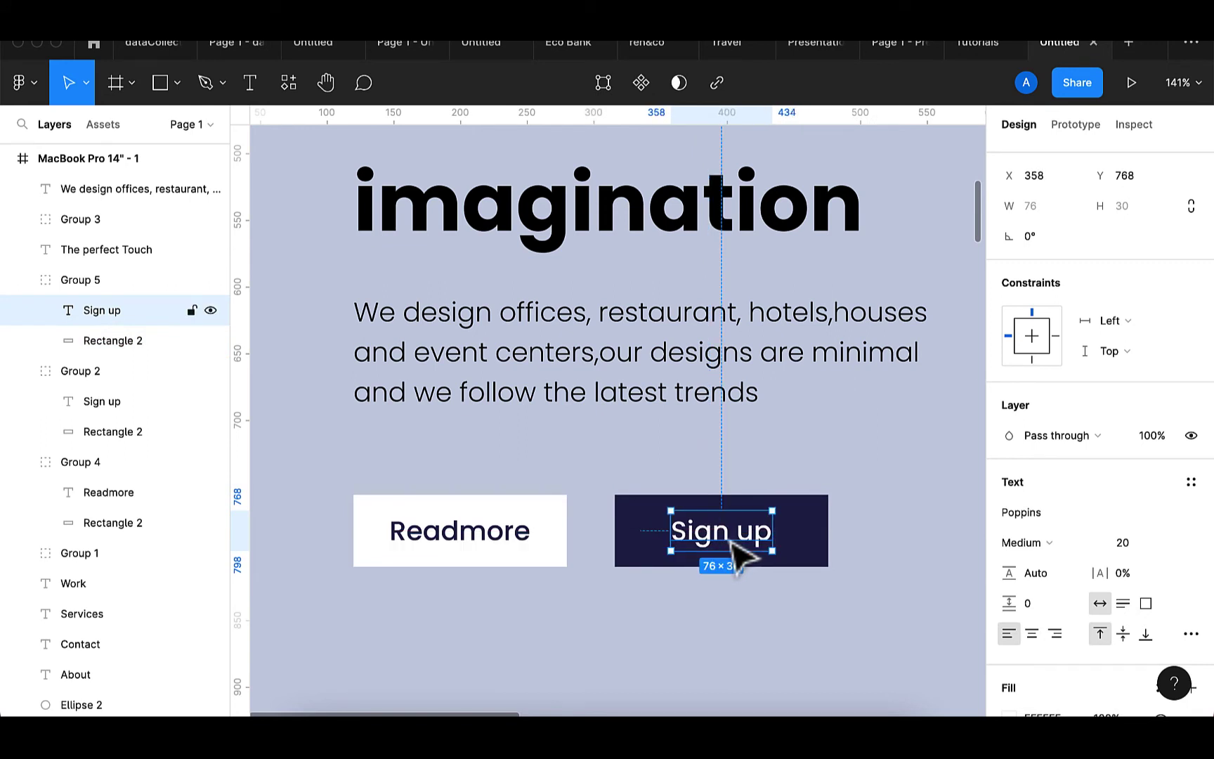
{"action": "key", "text": "Return"}
{"action": "key", "text": "BackSpace"}
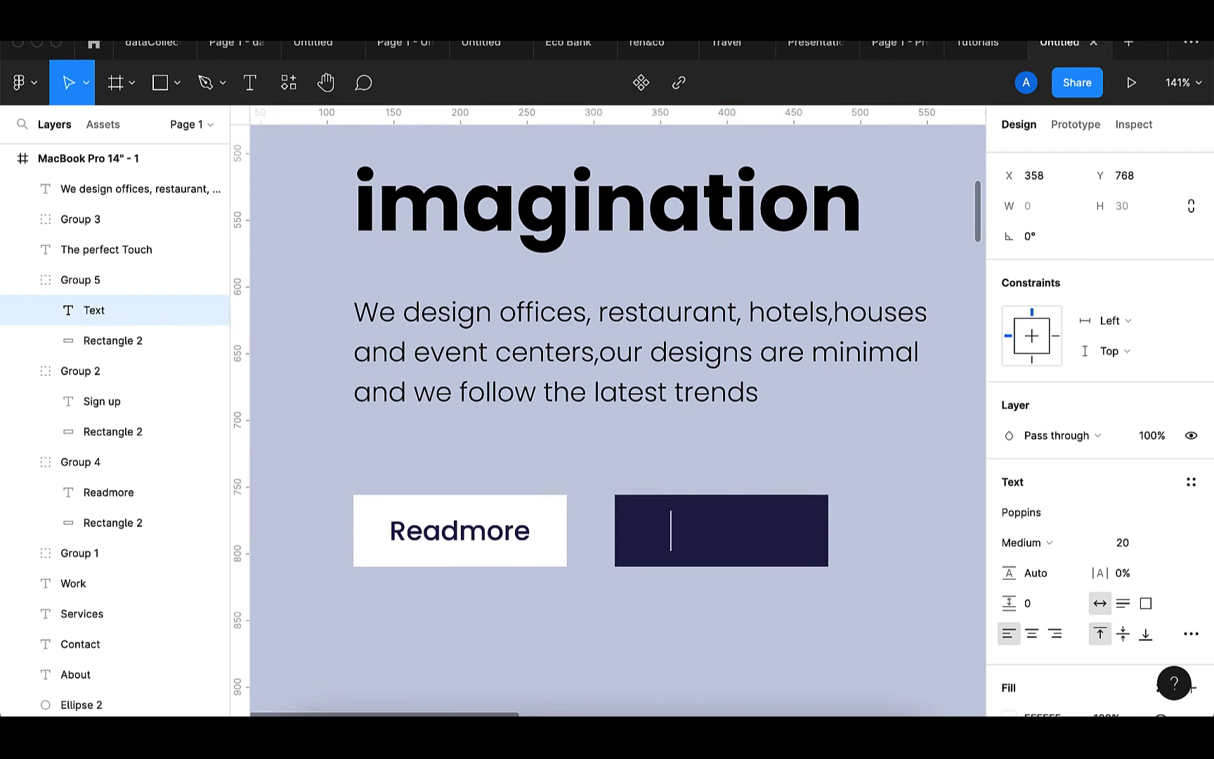
{"action": "type", "text": "Get Started"}
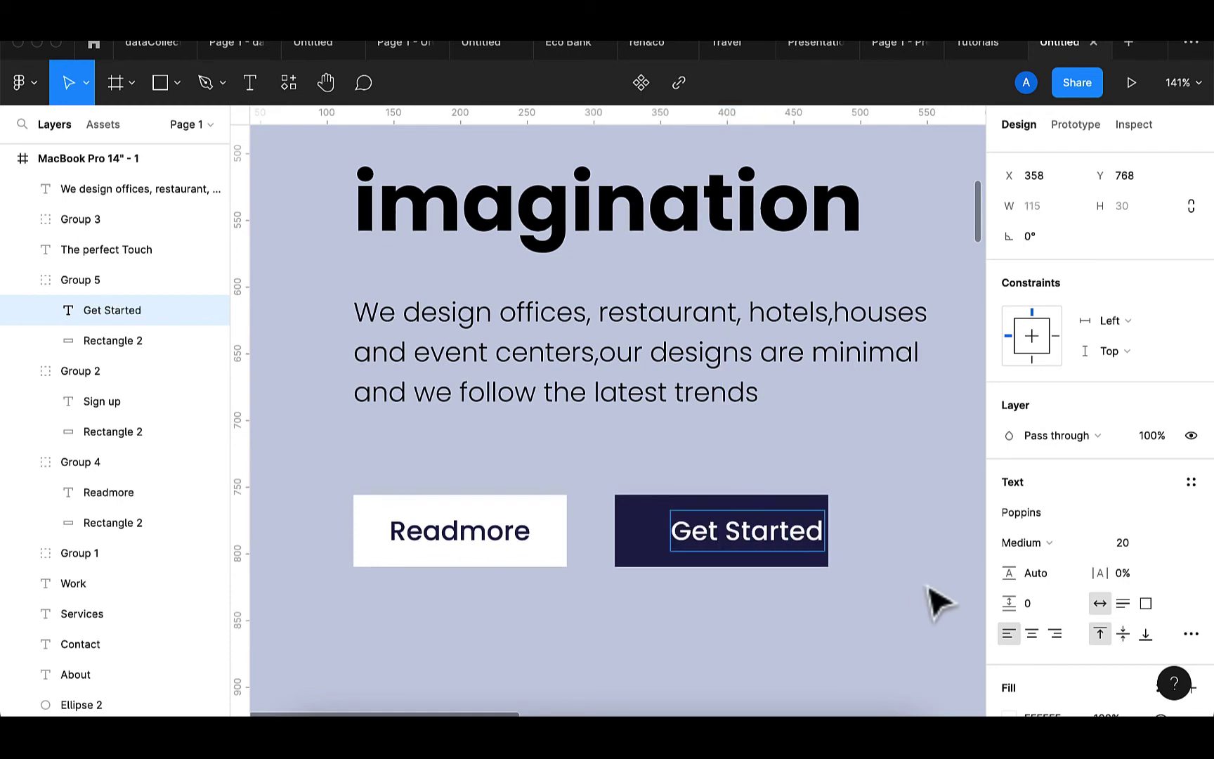
{"action": "key", "text": "Escape"}
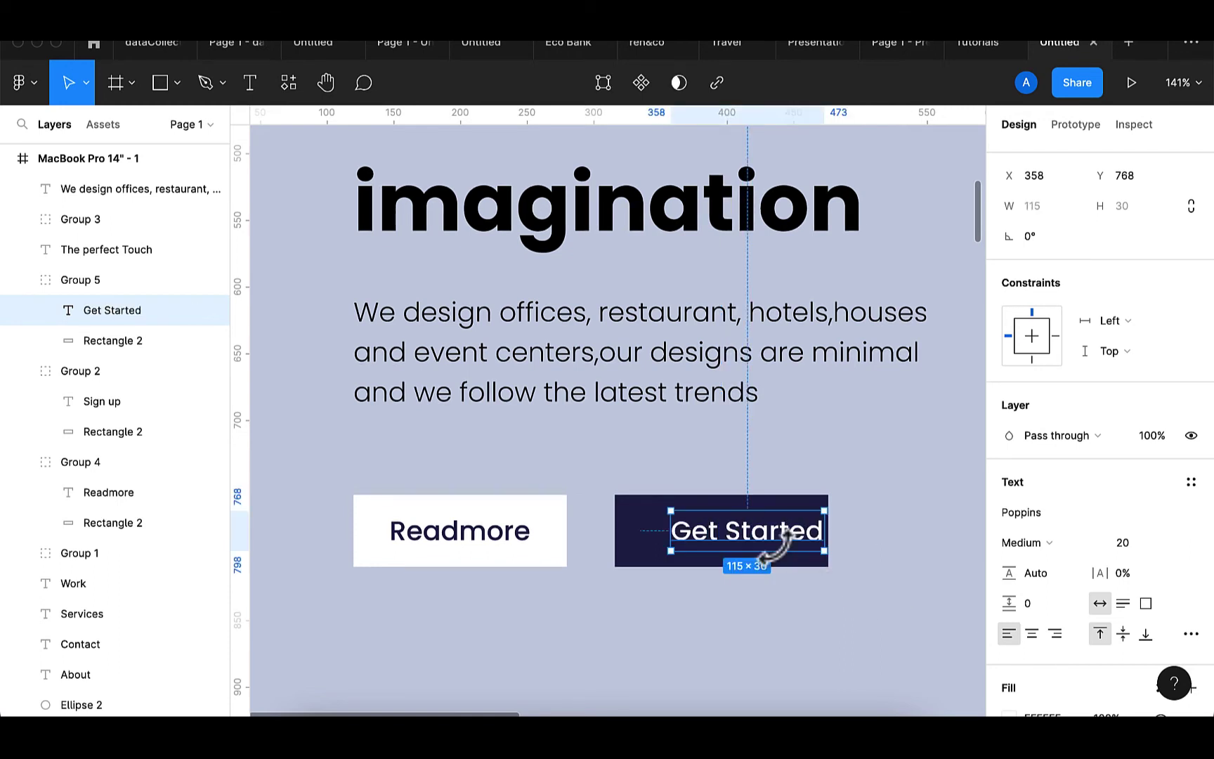
{"action": "left_click_drag", "start_coordinate": [779, 554], "coordinate": [745, 555]}
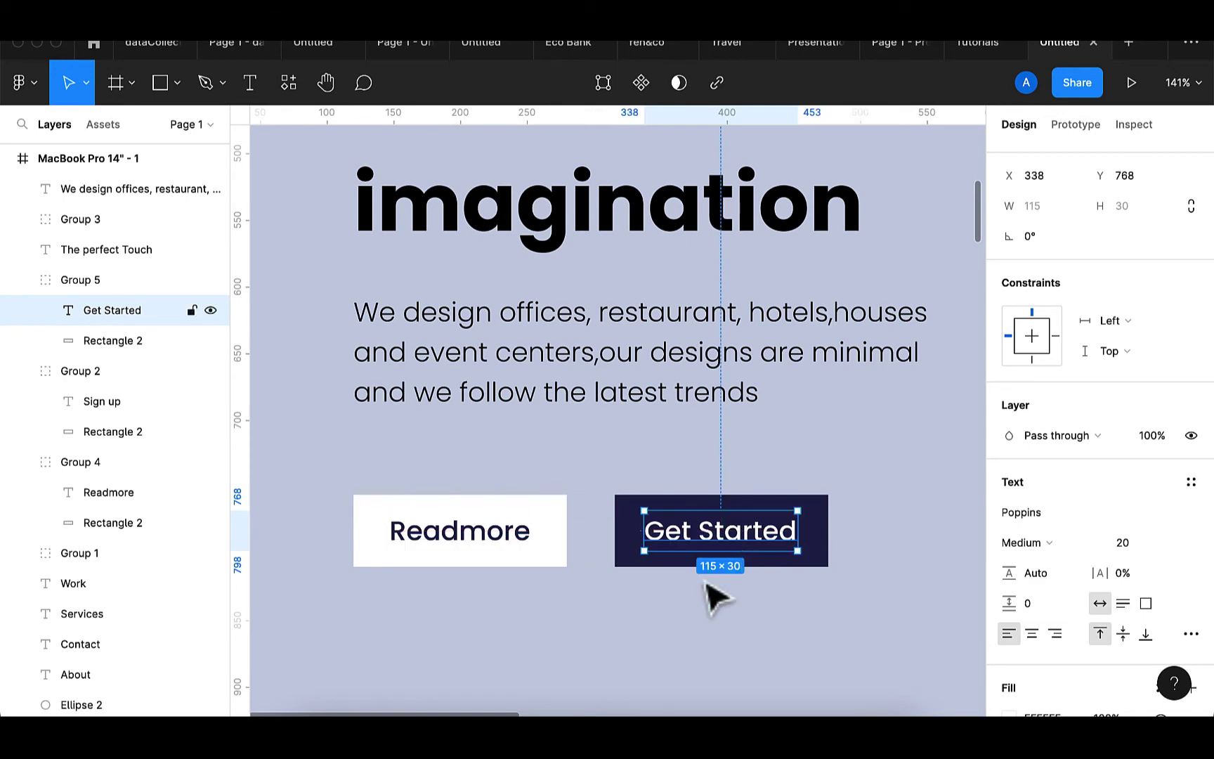
{"action": "left_click", "coordinate": [642, 663]}
- Group the Readmore and Get Started buttons and name the group "btn group"
{"action": "scroll", "coordinate": [628, 692], "scroll_direction": "down", "scroll_amount": 2}
{"action": "scroll", "coordinate": [625, 691], "scroll_direction": "down", "scroll_amount": 5}
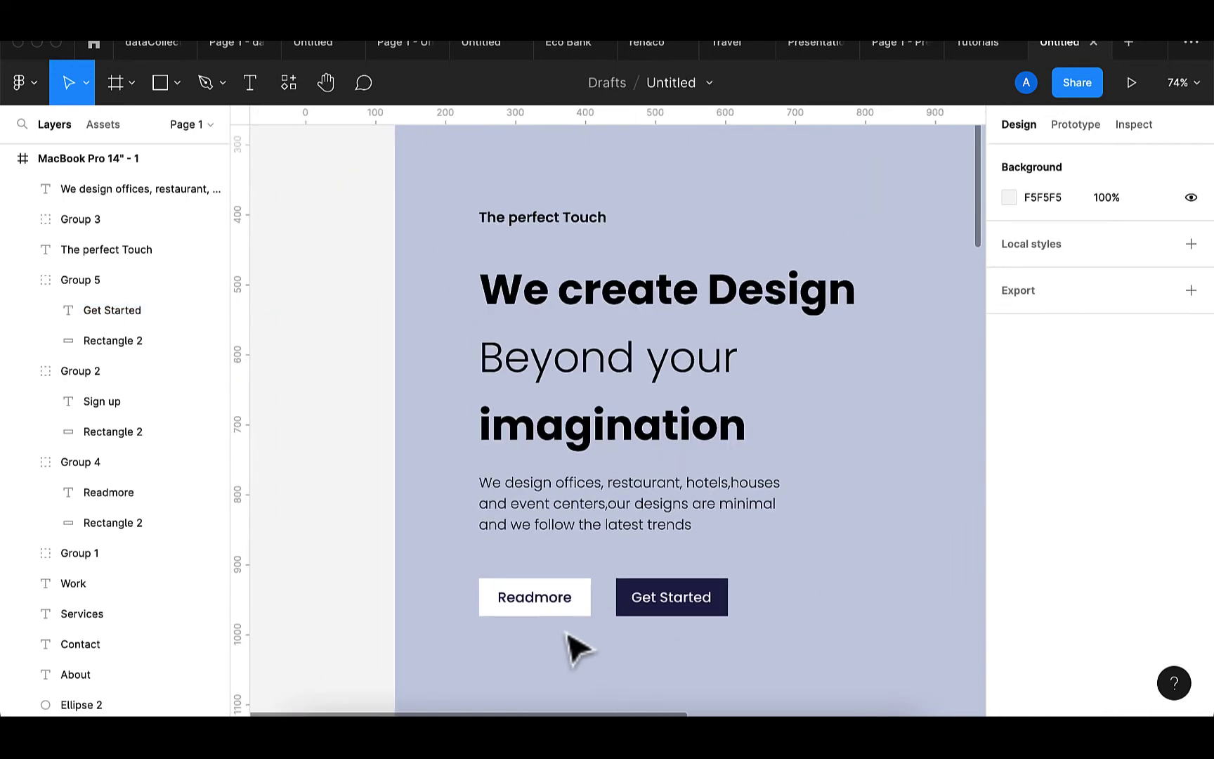
{"action": "left_click", "coordinate": [574, 612]}
{"action": "left_click", "coordinate": [663, 622], "text": "shift"}
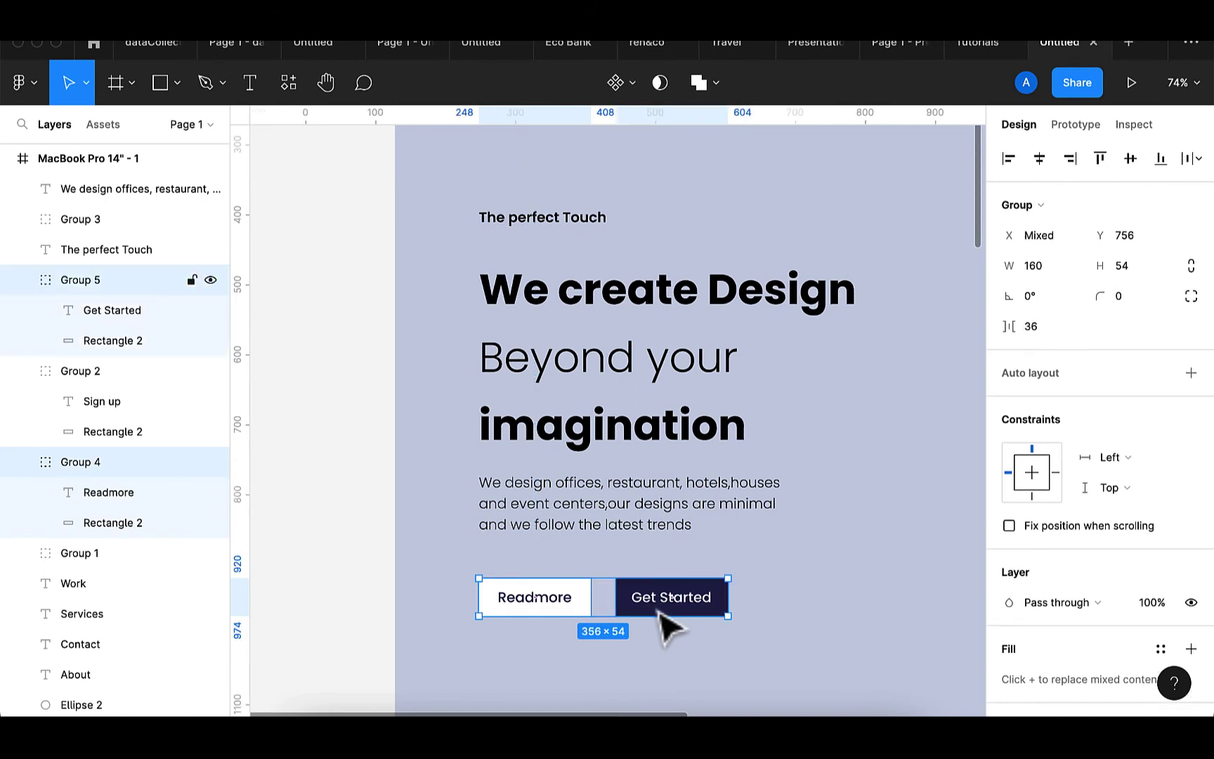
{"action": "key", "text": "ctrl+g"}
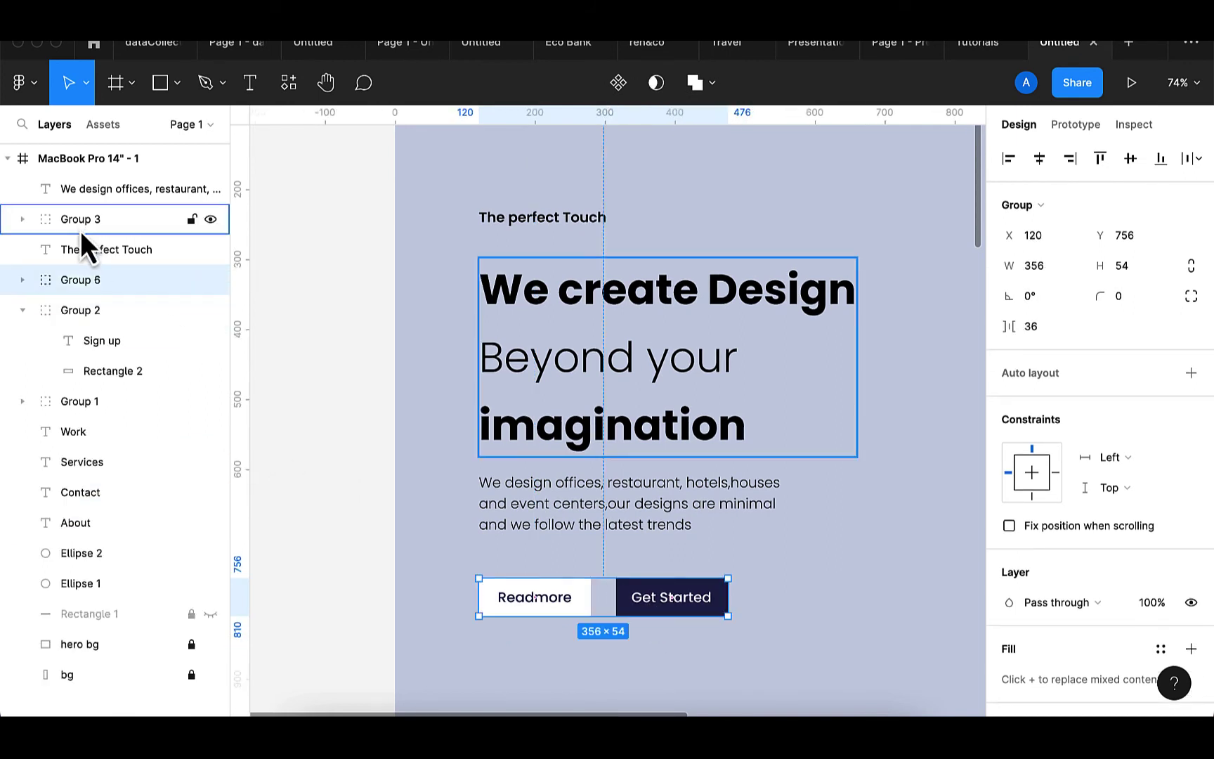
{"action": "double_click", "coordinate": [99, 281]}
{"action": "type", "text": "btn g"}
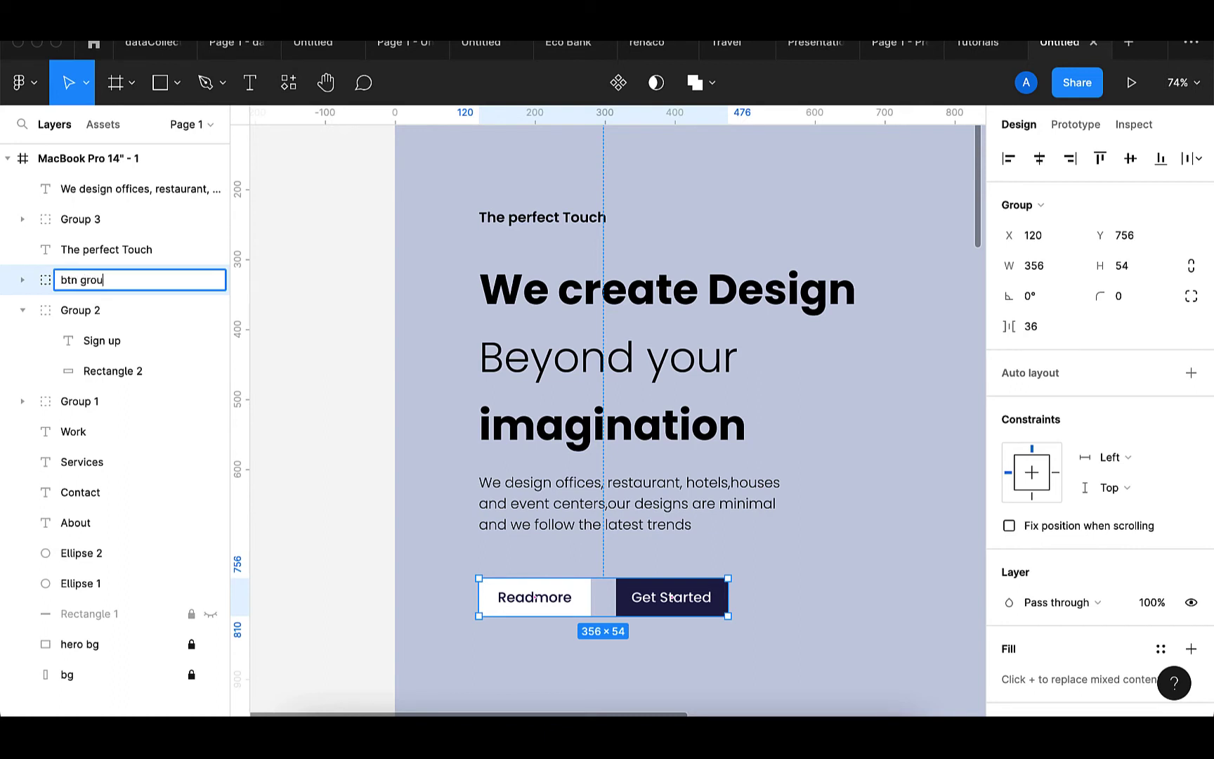
{"action": "key", "text": "Return"}
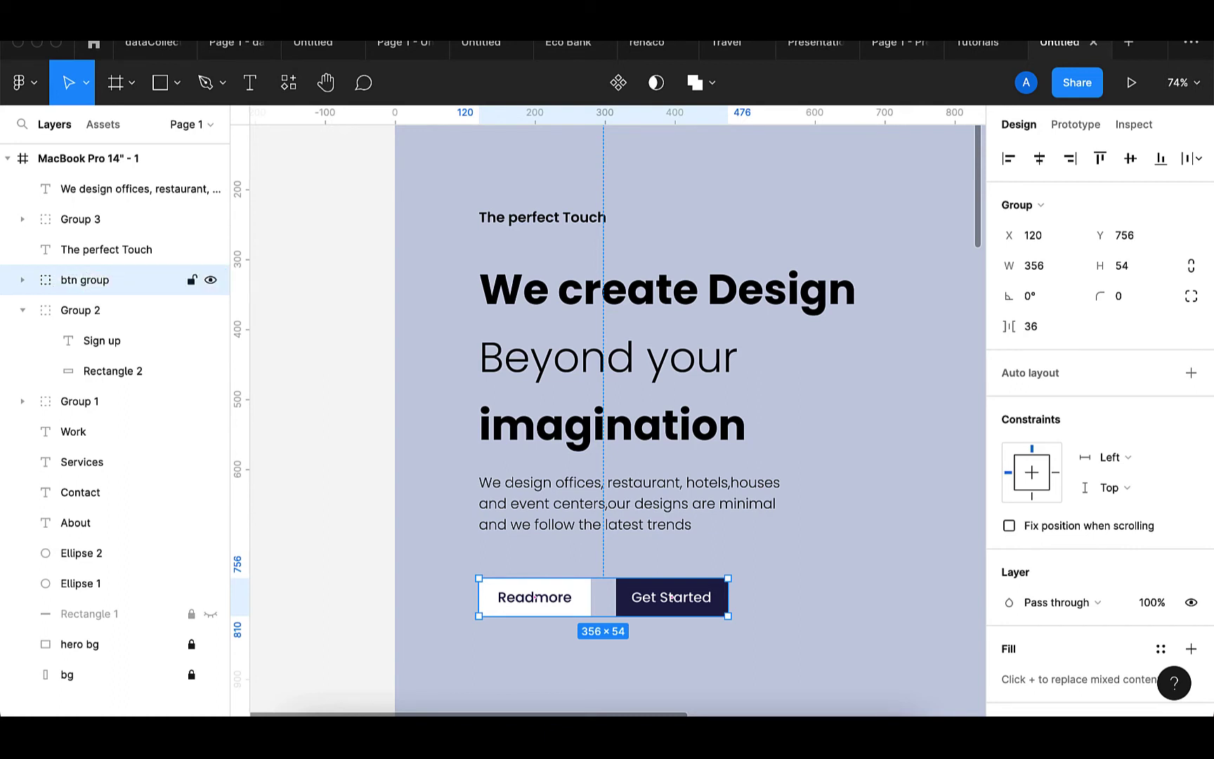
{"action": "left_click", "coordinate": [815, 576]}
- Select the three hero heading lines together with the "The perfect Touch" tagline
{"action": "scroll", "coordinate": [822, 590], "scroll_direction": "down", "scroll_amount": 5, "text": "ctrl"}
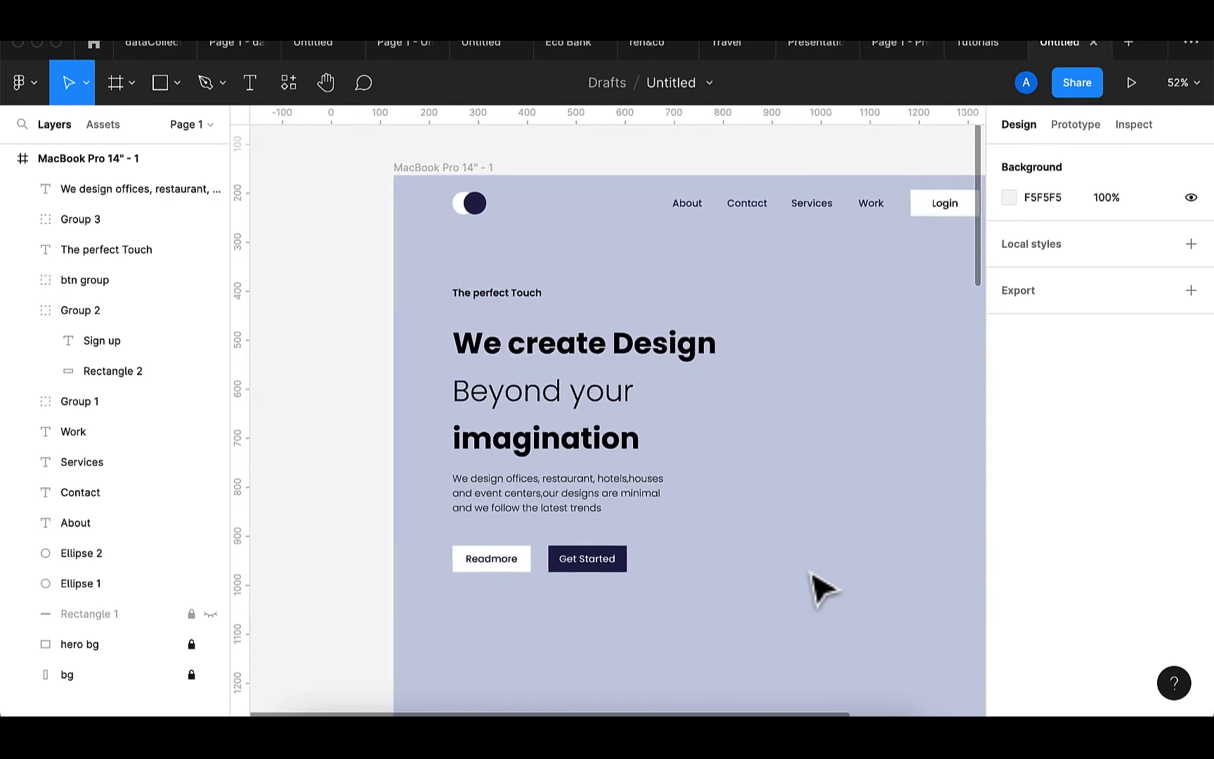
{"action": "double_click", "coordinate": [567, 457]}
{"action": "left_click", "coordinate": [552, 404], "text": "shift"}
{"action": "left_click", "coordinate": [540, 357], "text": "shift"}
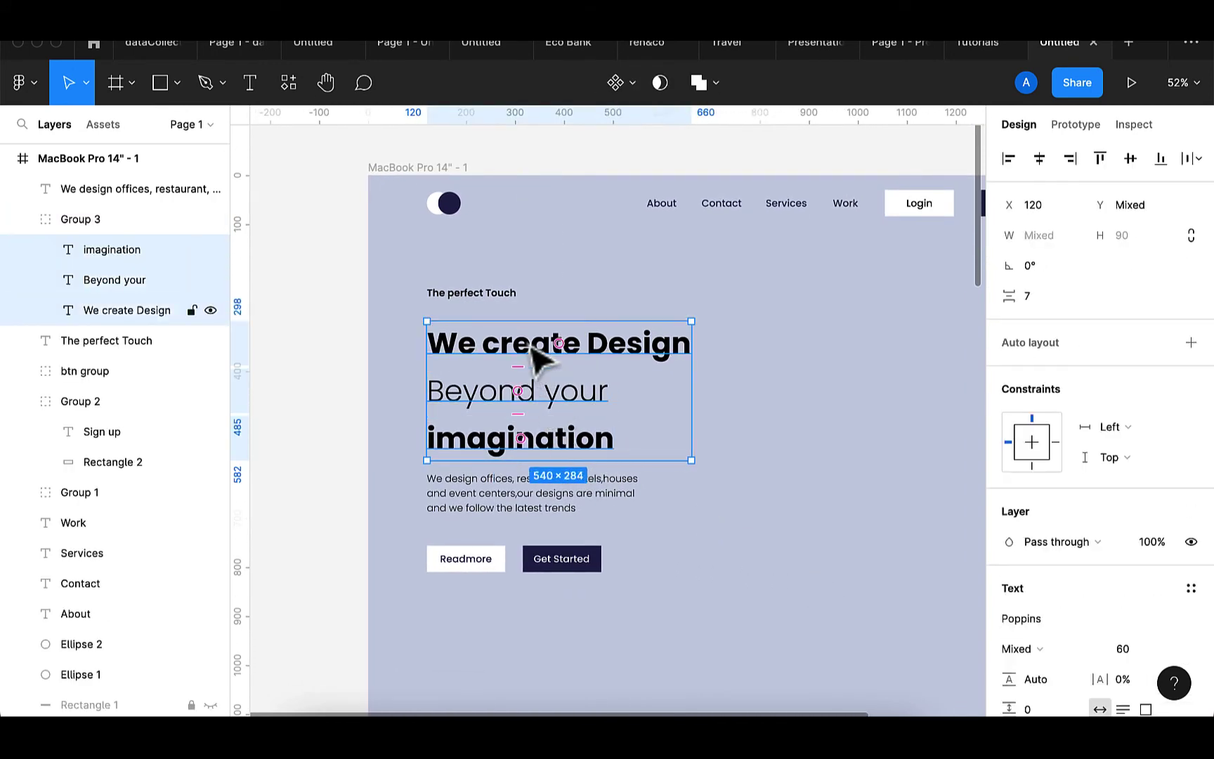
{"action": "left_click", "coordinate": [478, 292], "text": "shift"}
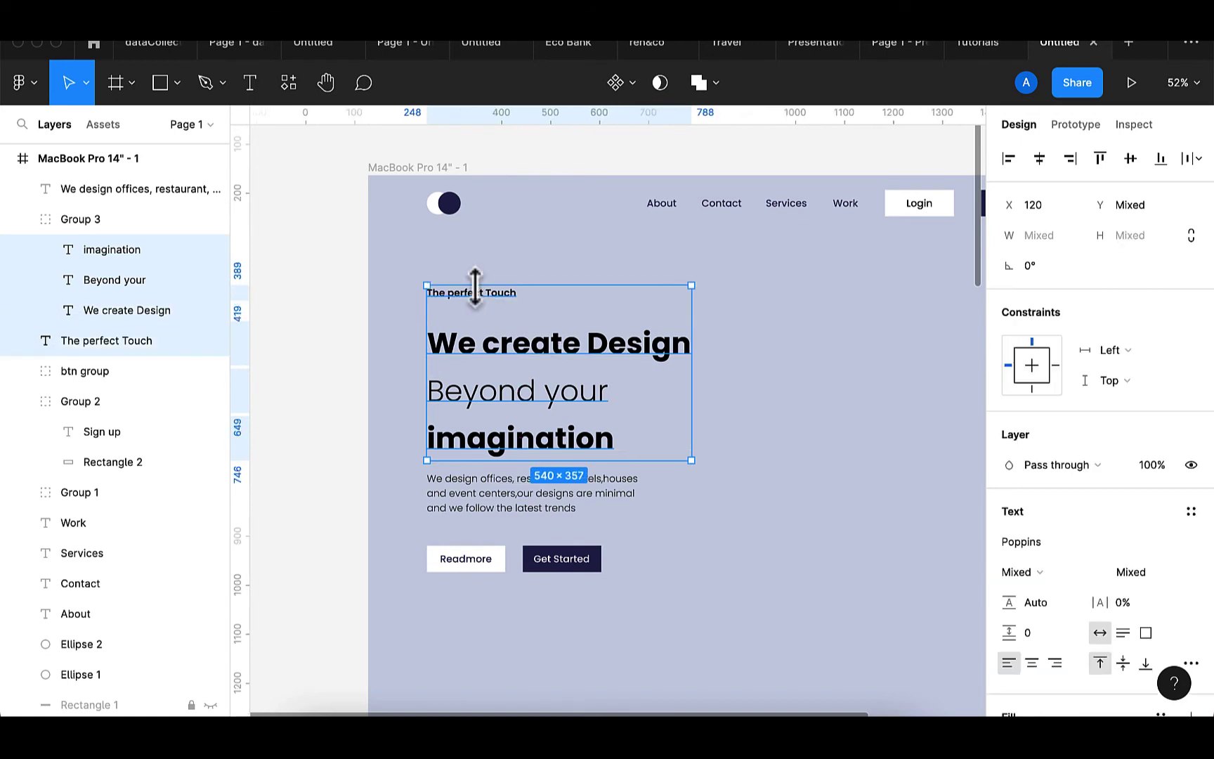
- Add the description paragraph to the selected headline texts and set their fill colour to 222254
{"action": "left_click", "coordinate": [487, 507], "text": "shift"}
{"action": "scroll", "coordinate": [1119, 638], "scroll_direction": "down", "scroll_amount": 2}
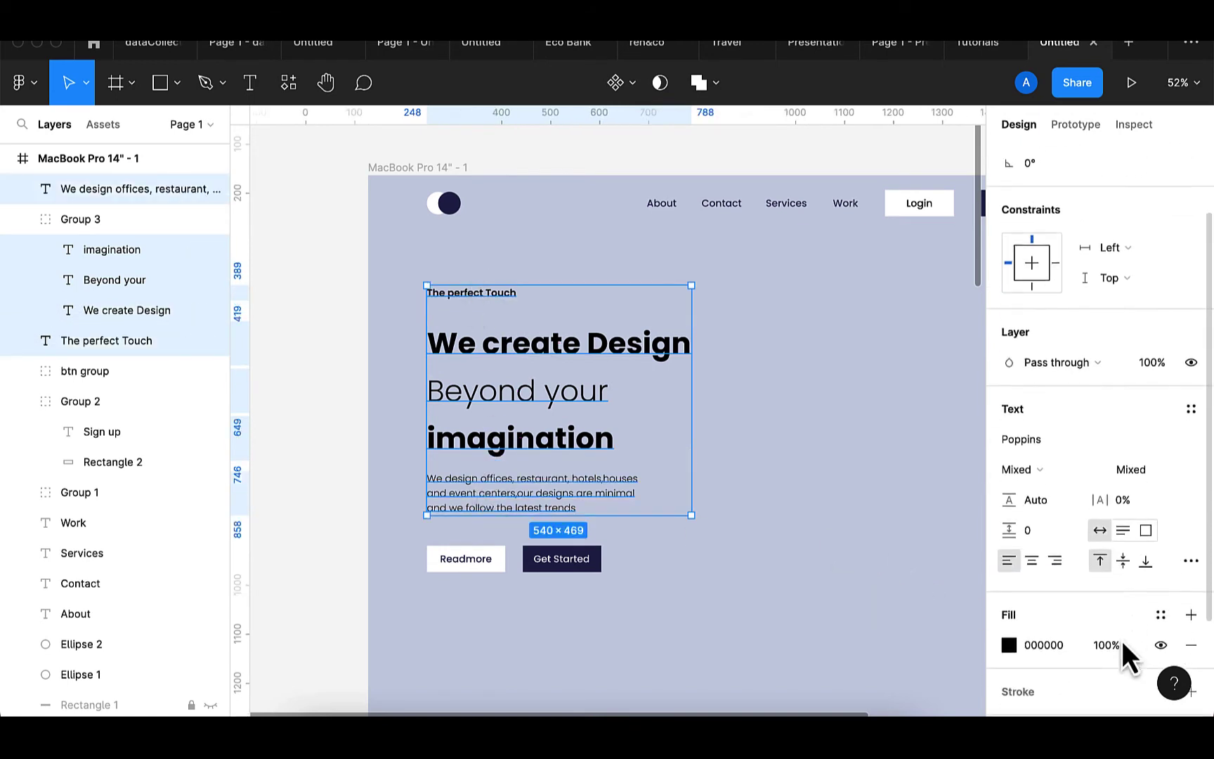
{"action": "scroll", "coordinate": [1120, 639], "scroll_direction": "down", "scroll_amount": 2}
{"action": "left_click", "coordinate": [1061, 520]}
{"action": "key", "text": "BackSpace"}
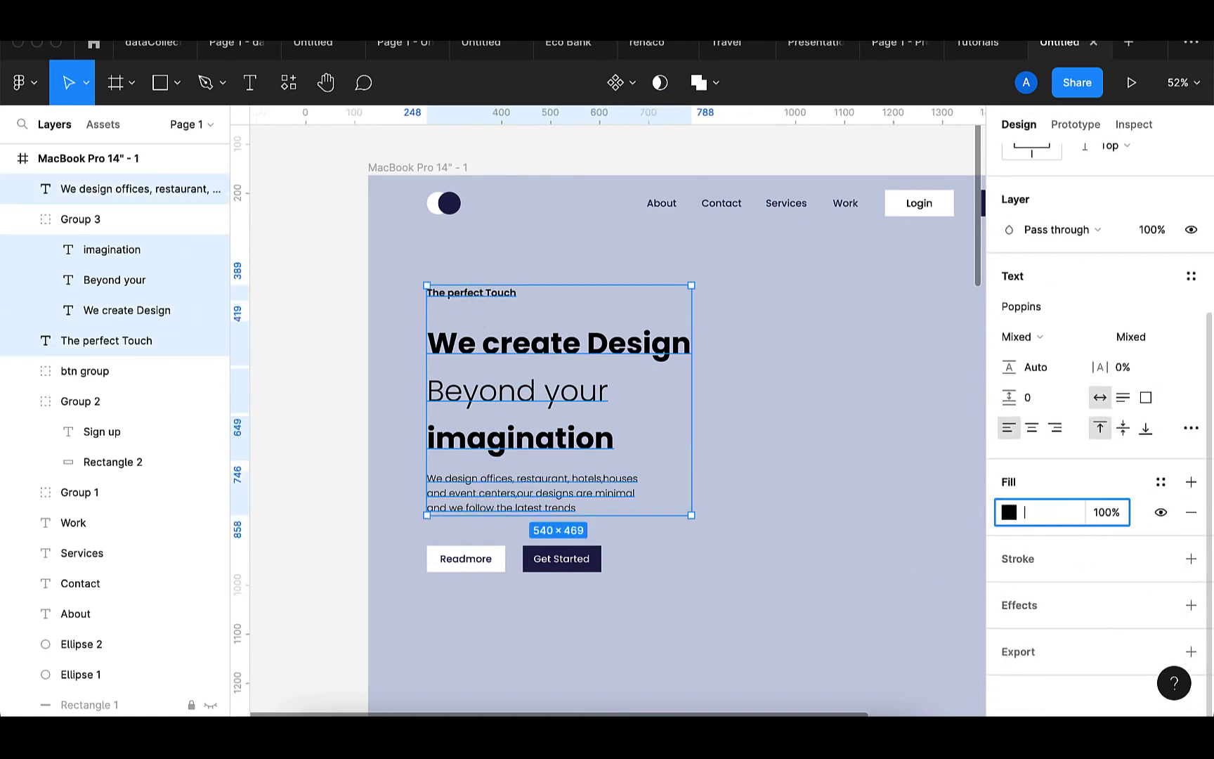
{"action": "type", "text": "222254"}
{"action": "key", "text": "Return"}
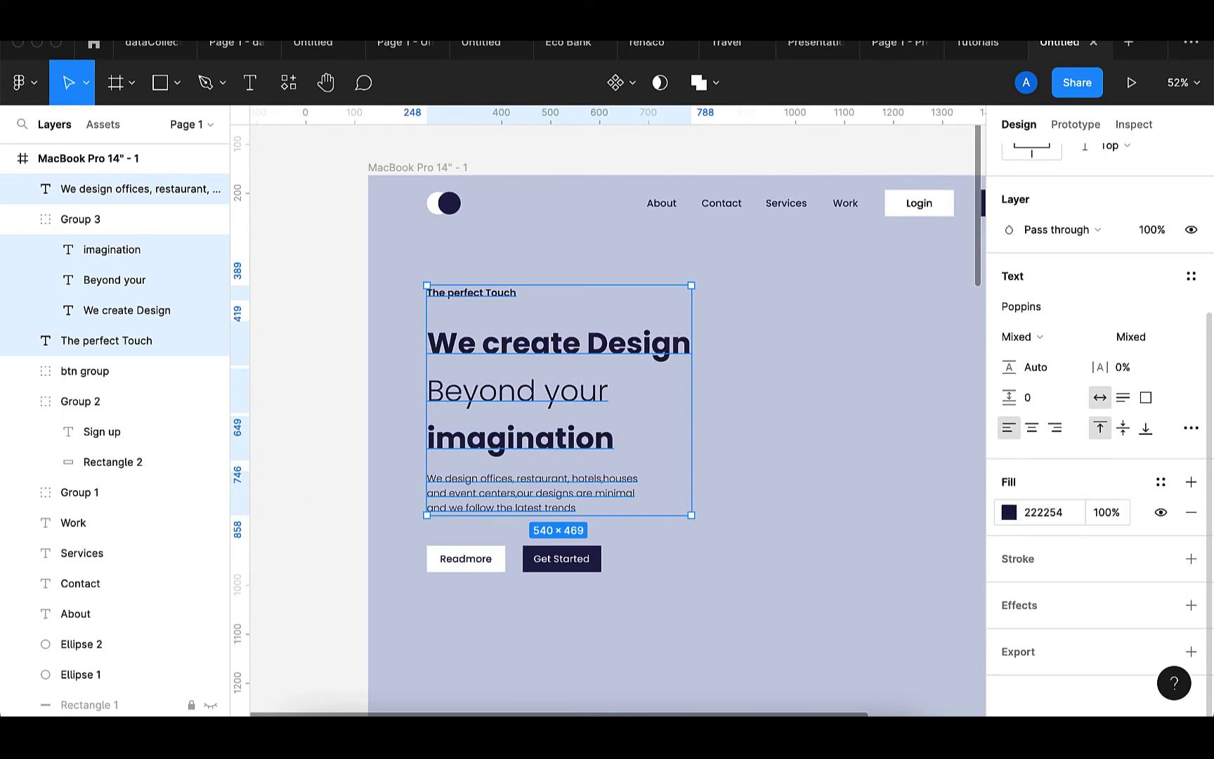
{"action": "left_click", "coordinate": [846, 480]}
- Draw a vertical rectangle about 253 × 578 in the empty area beside the headline
{"action": "scroll", "coordinate": [754, 501], "scroll_direction": "right", "scroll_amount": 5}
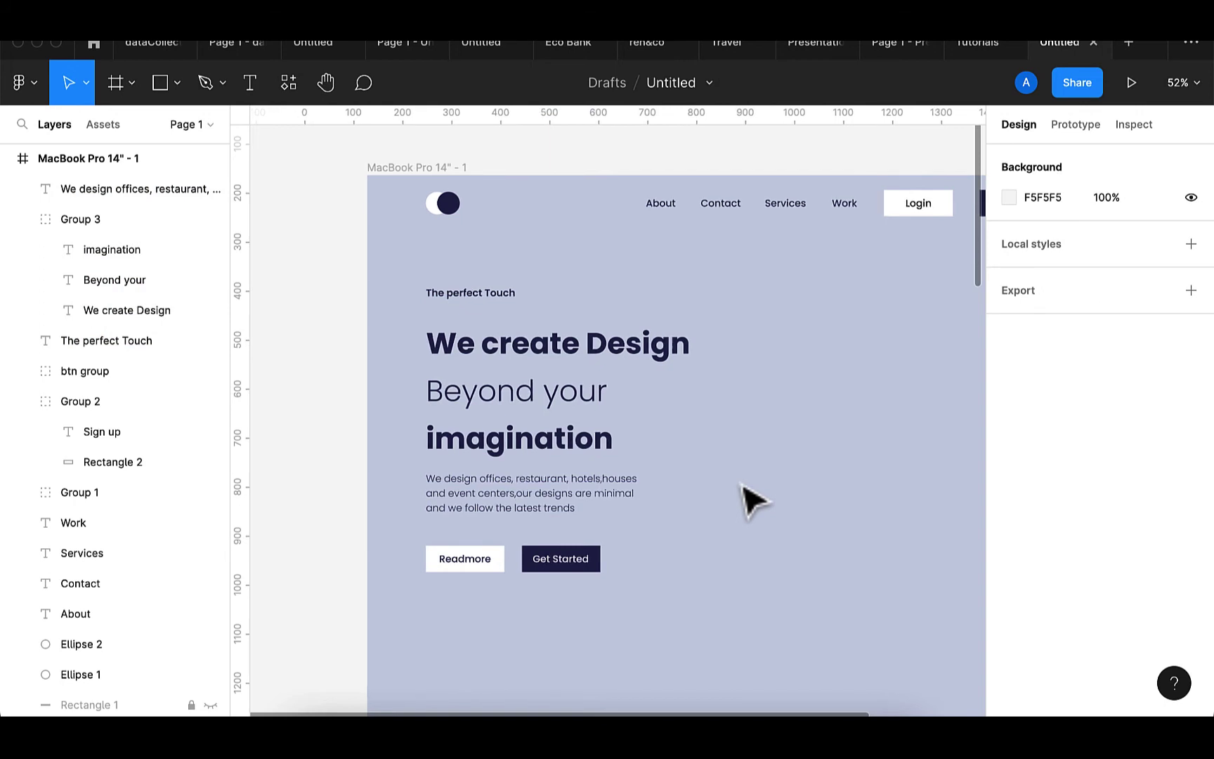
{"action": "scroll", "coordinate": [754, 501], "scroll_direction": "right", "scroll_amount": 1}
{"action": "scroll", "coordinate": [754, 501], "scroll_direction": "down", "scroll_amount": 1}
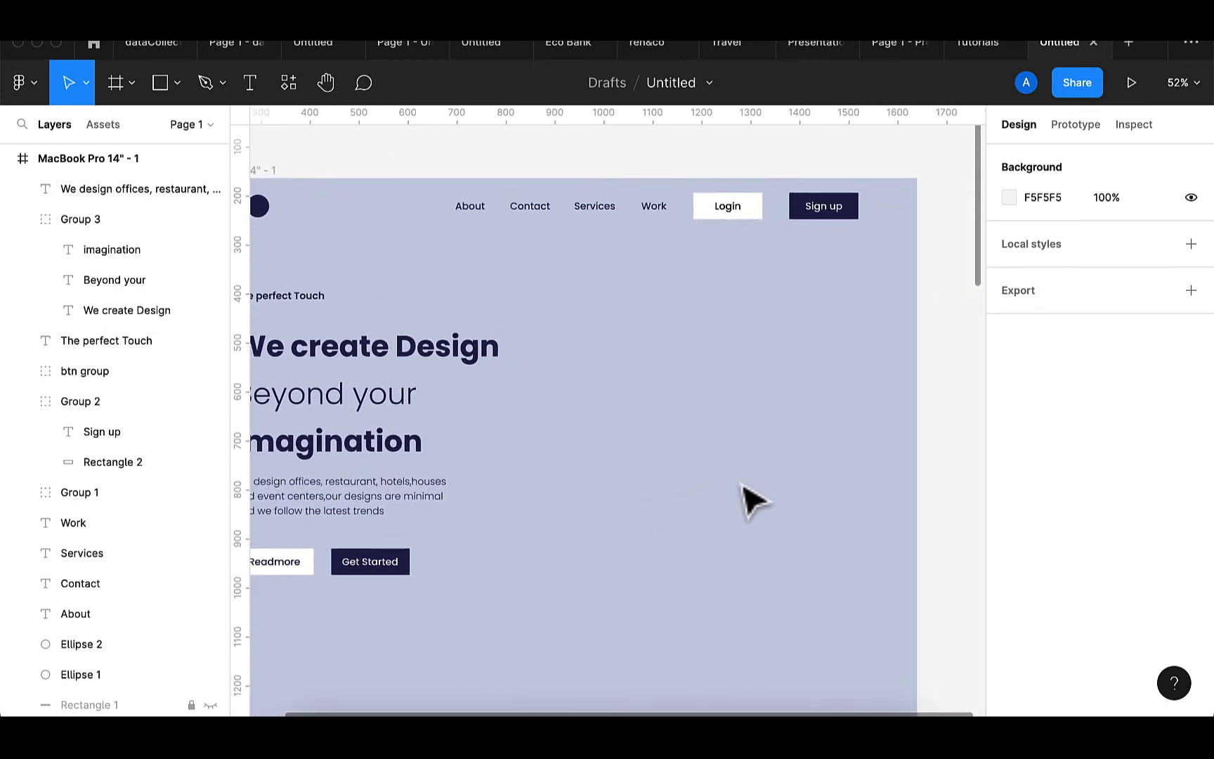
{"action": "scroll", "coordinate": [754, 501], "scroll_direction": "left", "scroll_amount": 2}
{"action": "scroll", "coordinate": [753, 501], "scroll_direction": "down", "scroll_amount": 1}
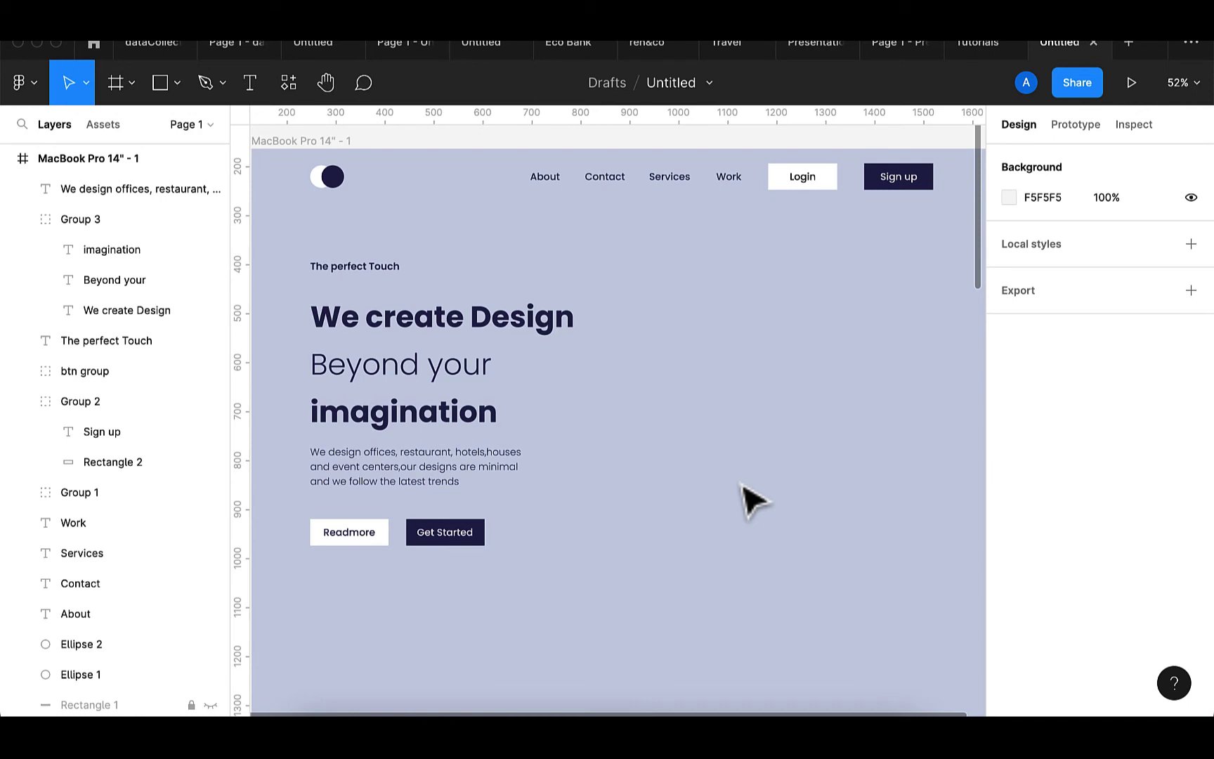
{"action": "scroll", "coordinate": [754, 500], "scroll_direction": "down", "scroll_amount": 3}
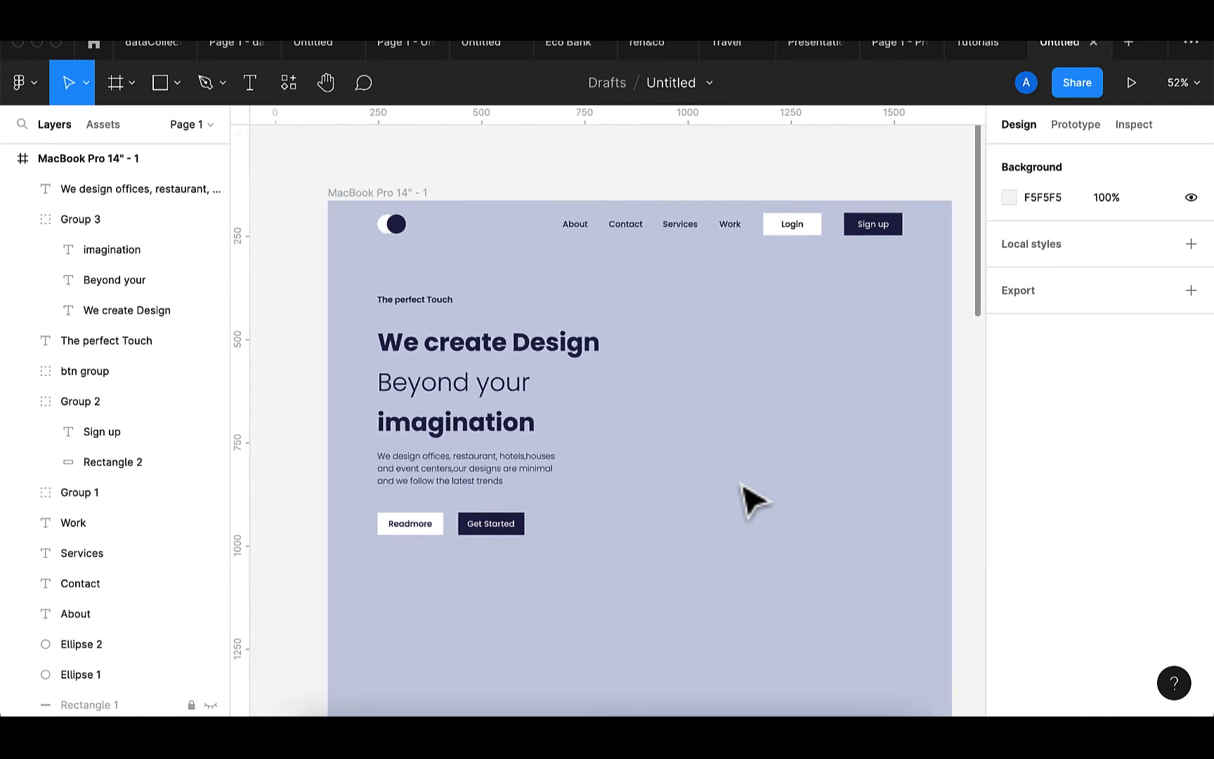
{"action": "left_click", "coordinate": [159, 83]}
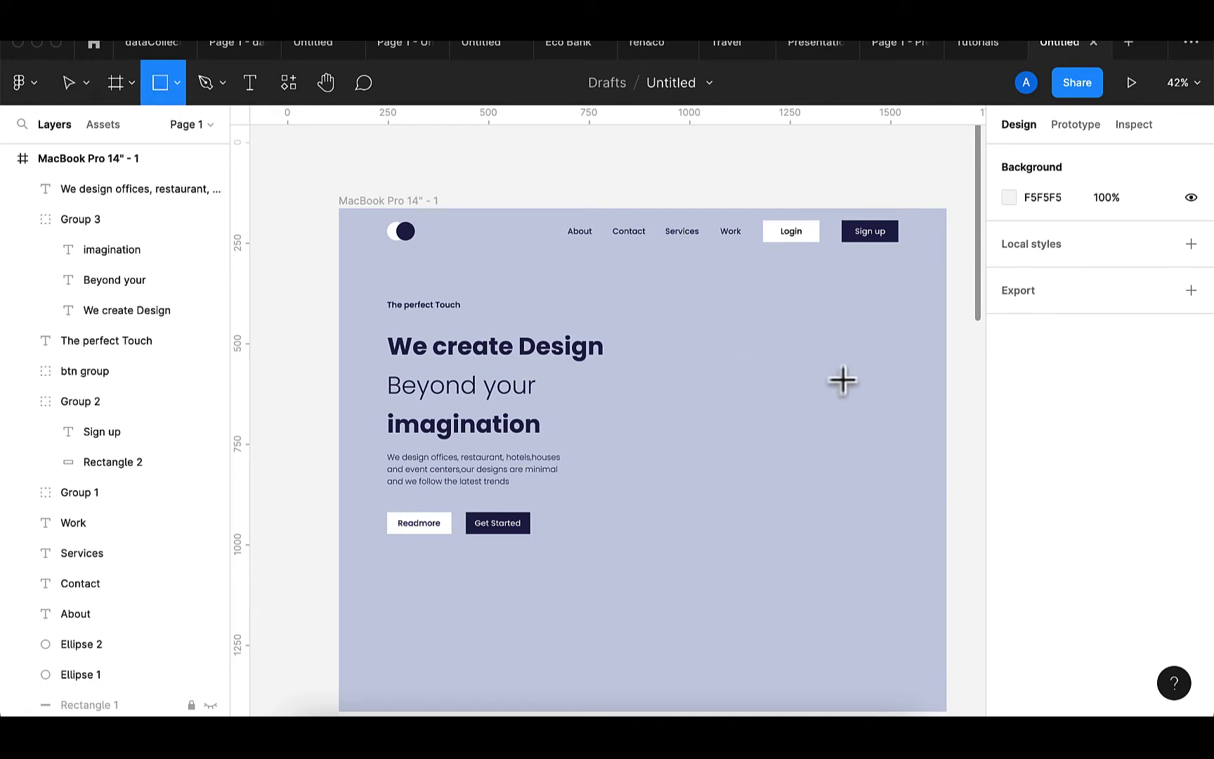
{"action": "mouse_move", "coordinate": [717, 301]}
{"action": "left_mouse_down"}
{"action": "mouse_move", "coordinate": [731, 420]}
{"action": "mouse_move", "coordinate": [805, 536]}
{"action": "mouse_move", "coordinate": [822, 535]}
{"action": "left_mouse_up"}
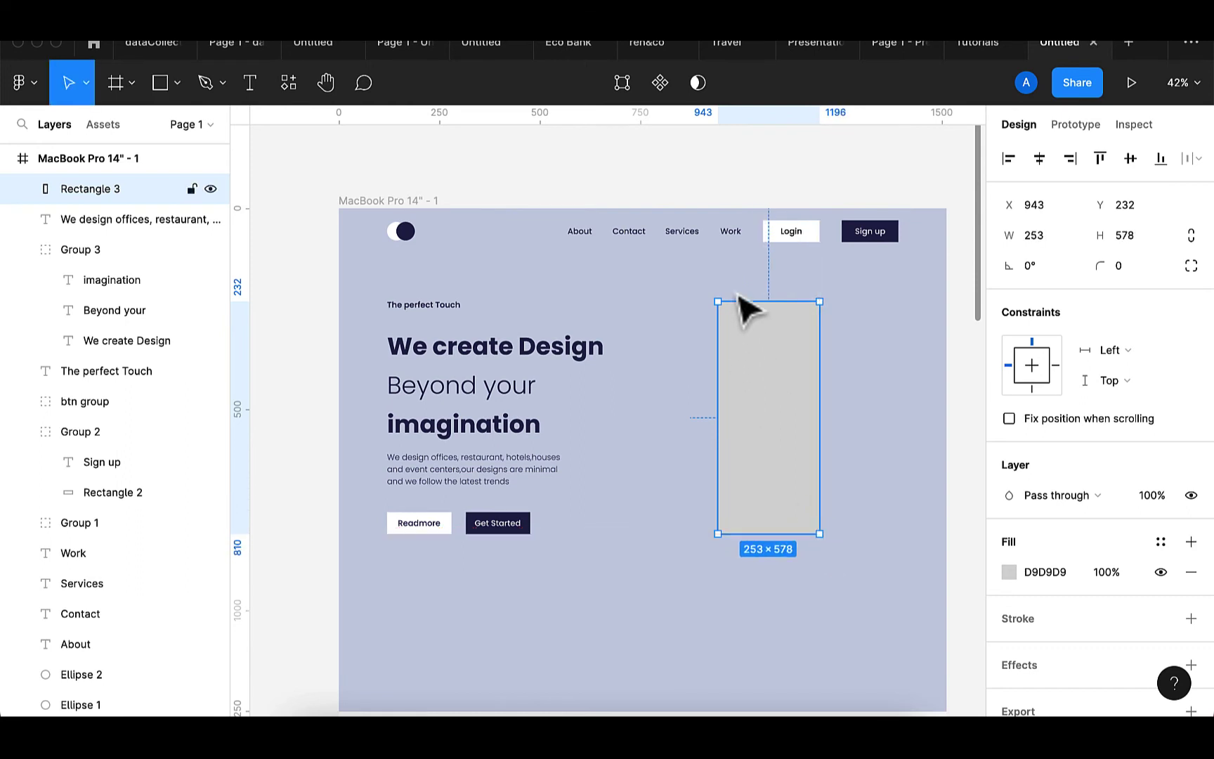
- Resize the rectangle to 300 × 585 and move it closer to the headline, to X 763, Y 225
{"action": "mouse_move", "coordinate": [755, 302]}
{"action": "left_mouse_down"}
{"action": "mouse_move", "coordinate": [753, 286]}
{"action": "mouse_move", "coordinate": [753, 298]}
{"action": "left_mouse_up"}
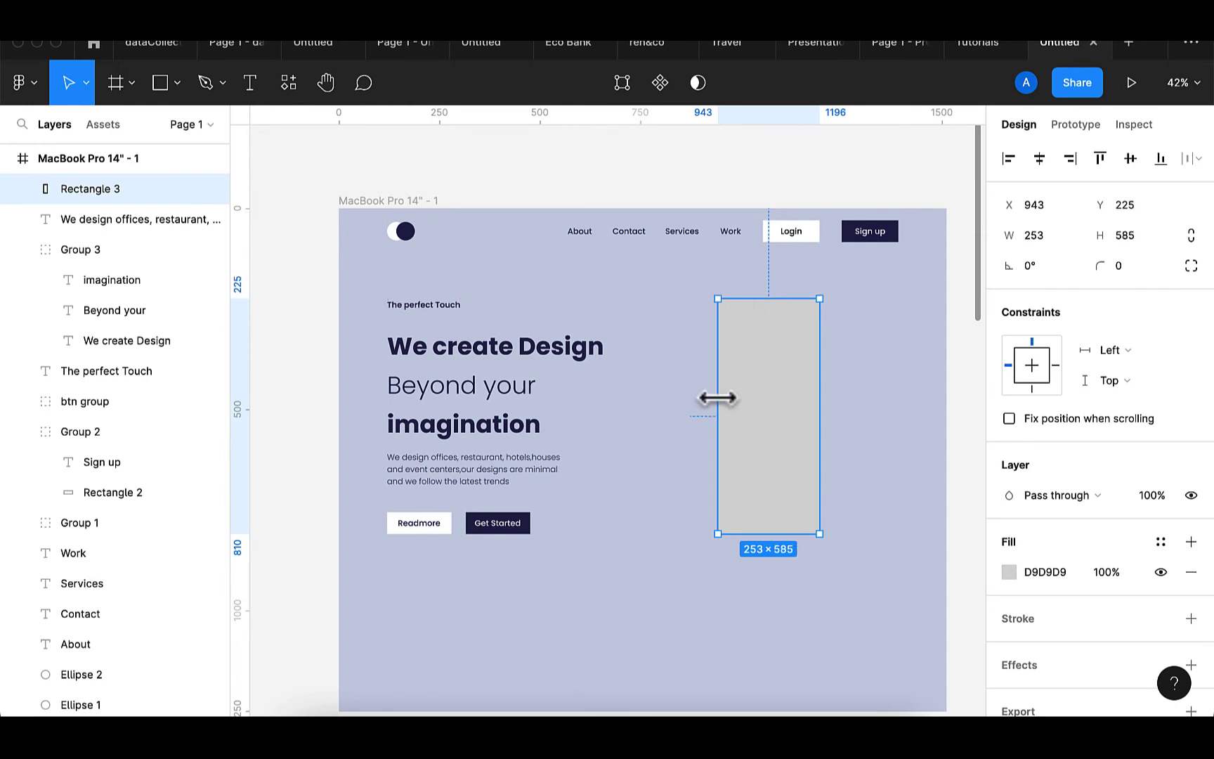
{"action": "left_click_drag", "start_coordinate": [717, 398], "coordinate": [699, 397]}
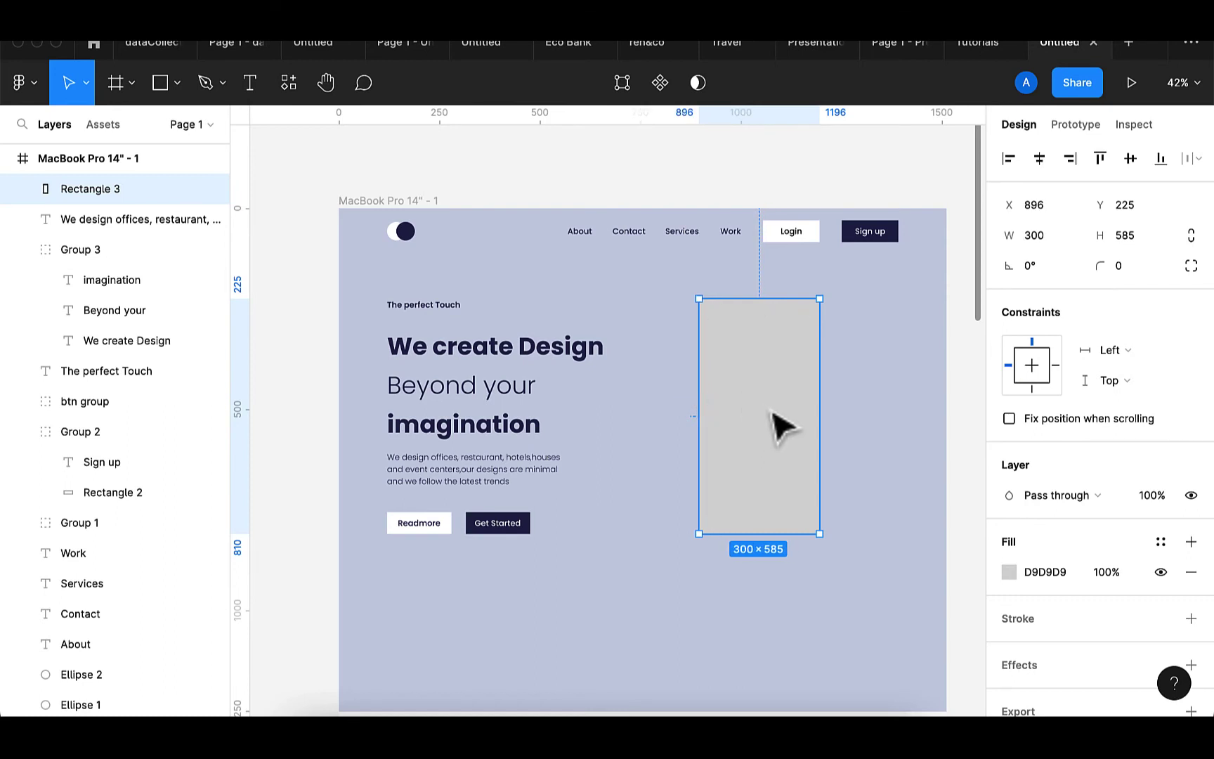
{"action": "left_click_drag", "start_coordinate": [773, 414], "coordinate": [730, 428]}
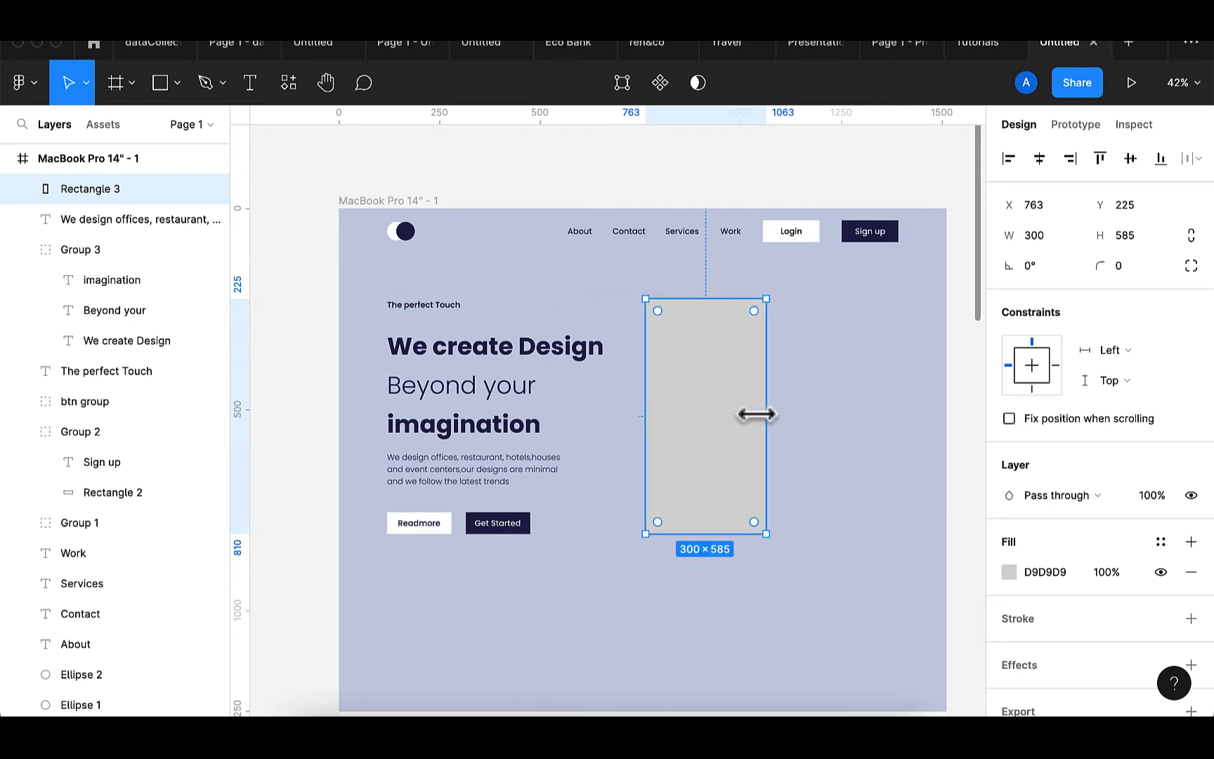
- Duplicate the rectangle and place the copy beside it at X 1092, Y 225, ending under the Sign up button's edge
{"action": "key", "text": "super+d"}
{"action": "left_click_drag", "start_coordinate": [731, 429], "coordinate": [859, 420]}
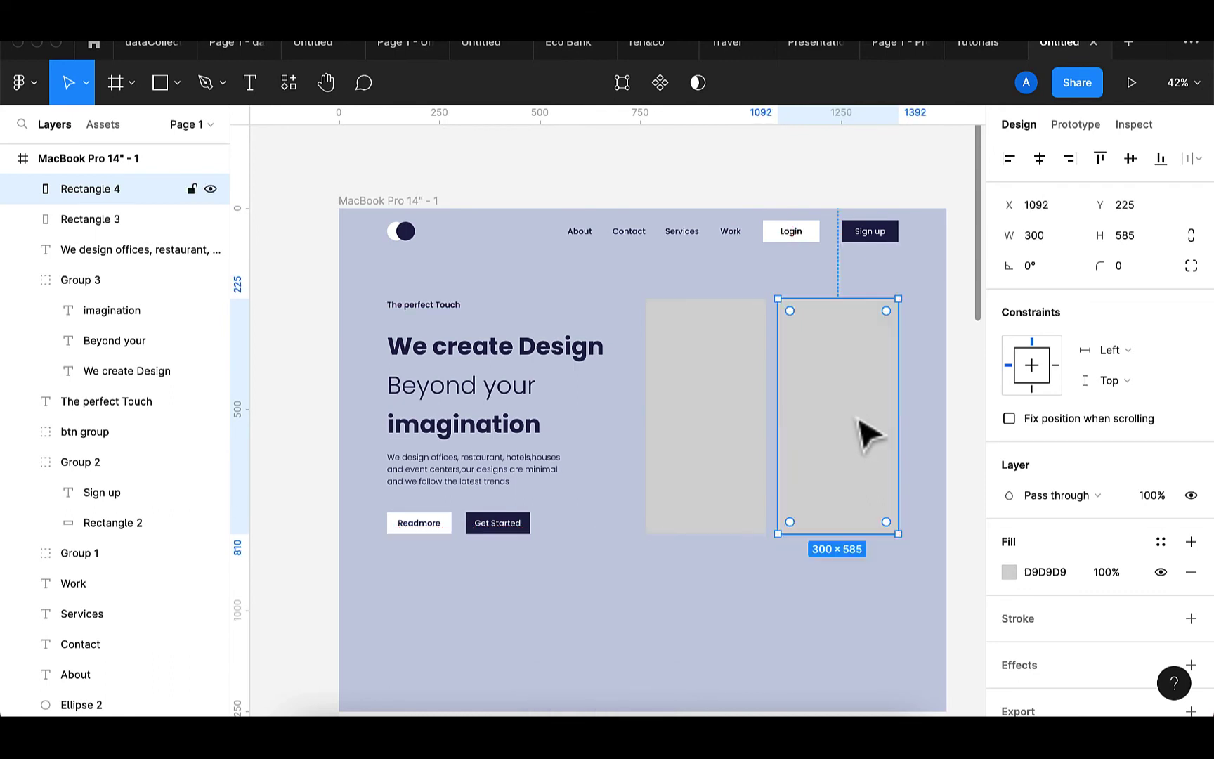
{"action": "left_click", "coordinate": [754, 622]}
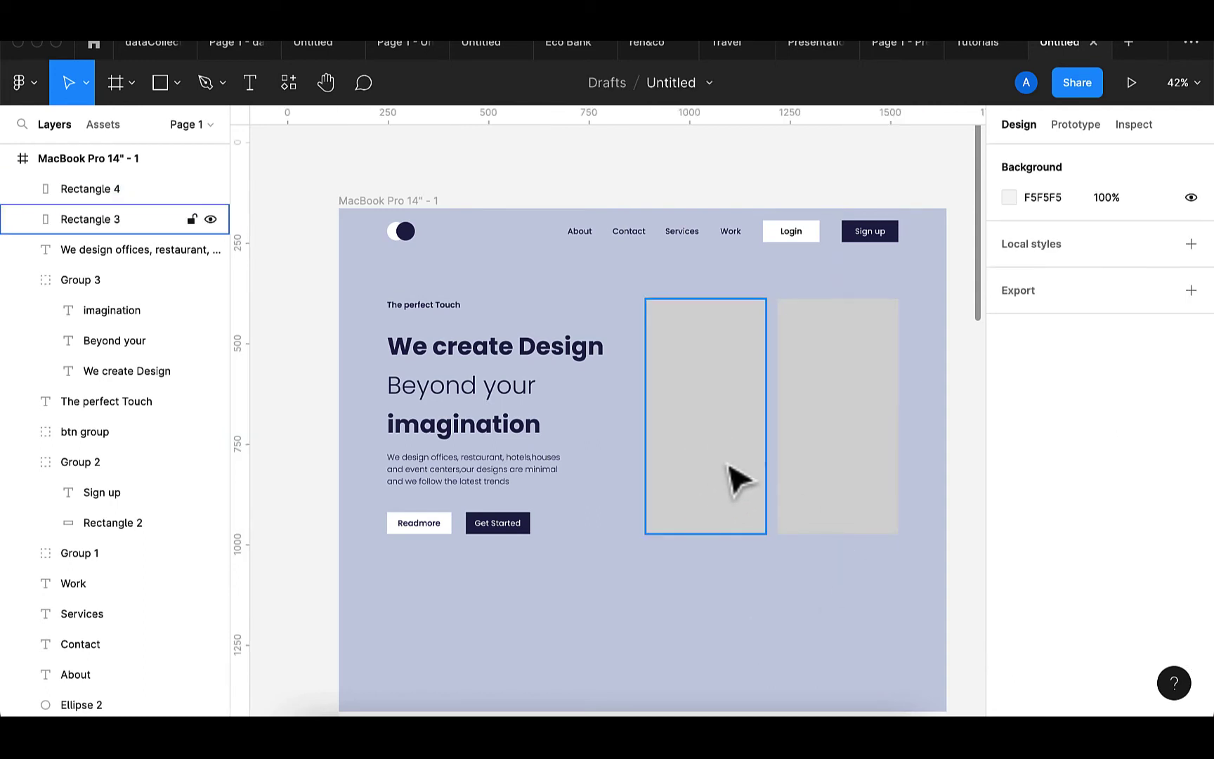
- Run the Unsplash plugin and search its photos for "sofa"
{"action": "left_click", "coordinate": [294, 87]}
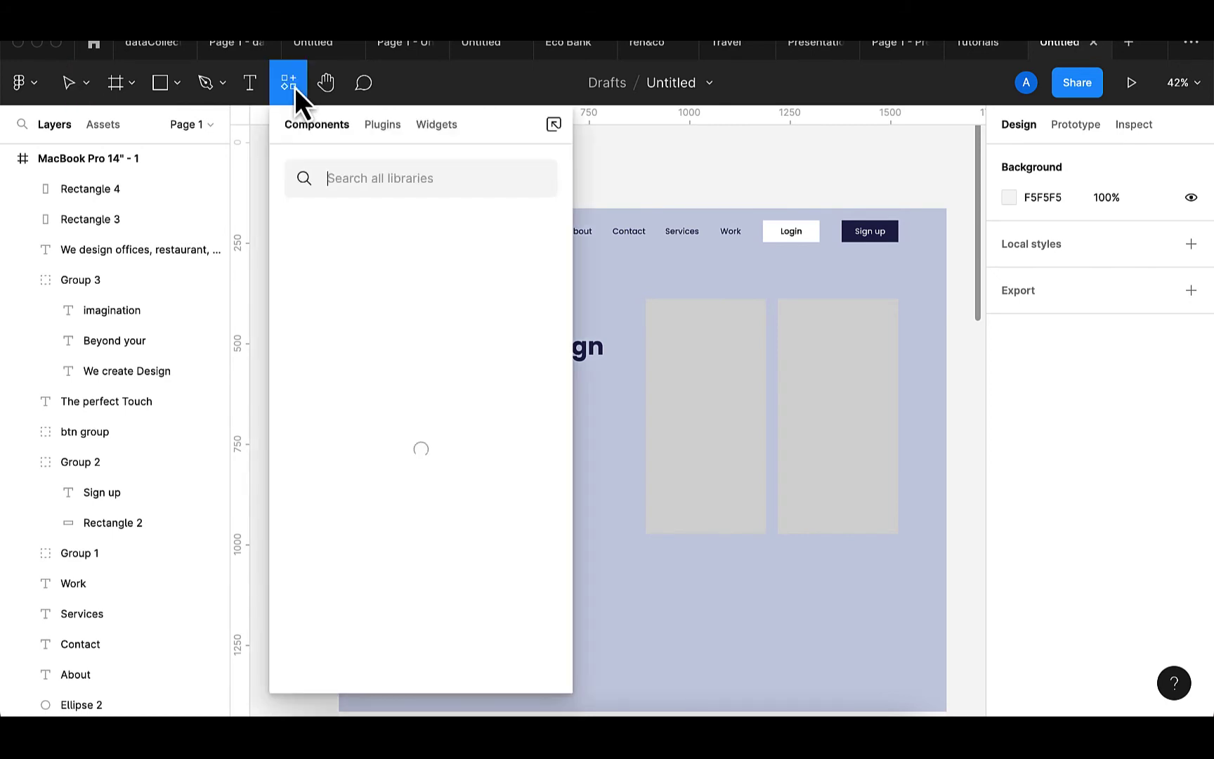
{"action": "left_click", "coordinate": [392, 127]}
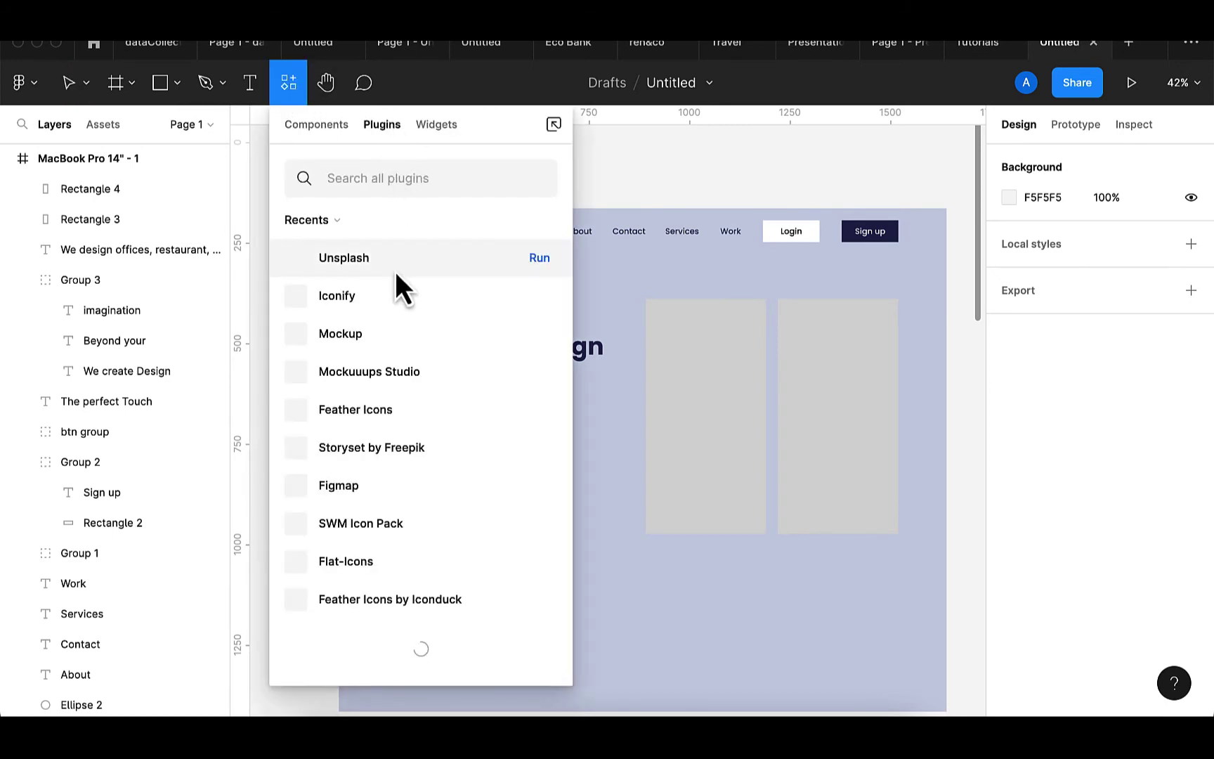
{"action": "left_click", "coordinate": [541, 259]}
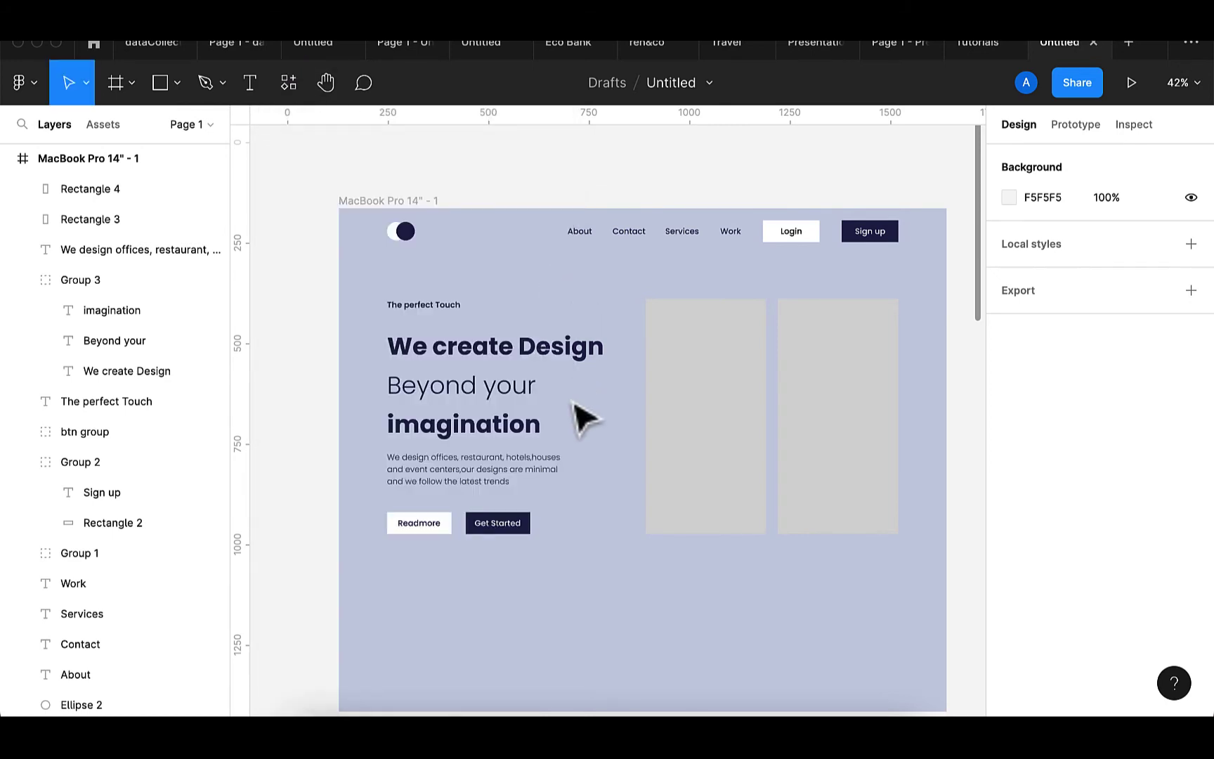
{"action": "scroll", "coordinate": [574, 407], "scroll_direction": "right", "scroll_amount": 5}
{"action": "scroll", "coordinate": [582, 418], "scroll_direction": "down", "scroll_amount": 2}
{"action": "scroll", "coordinate": [582, 419], "scroll_direction": "right", "scroll_amount": 2}
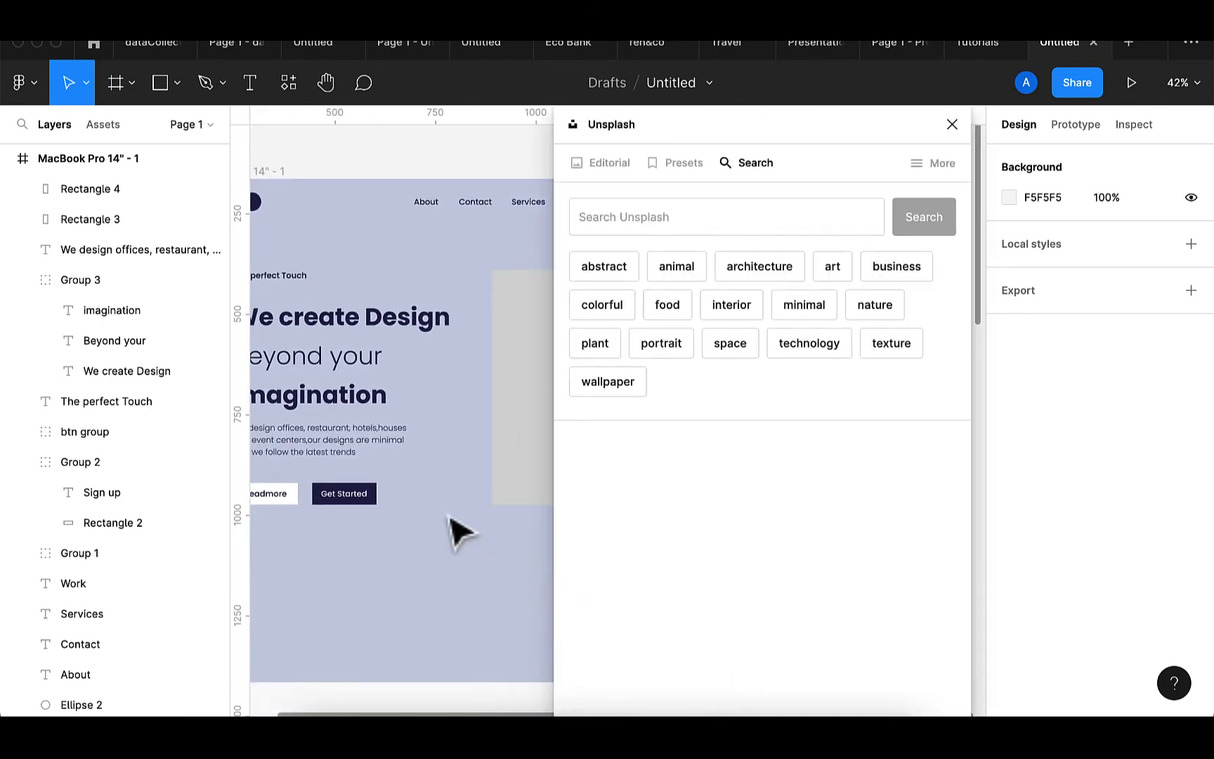
{"action": "scroll", "coordinate": [460, 534], "scroll_direction": "right", "scroll_amount": 10}
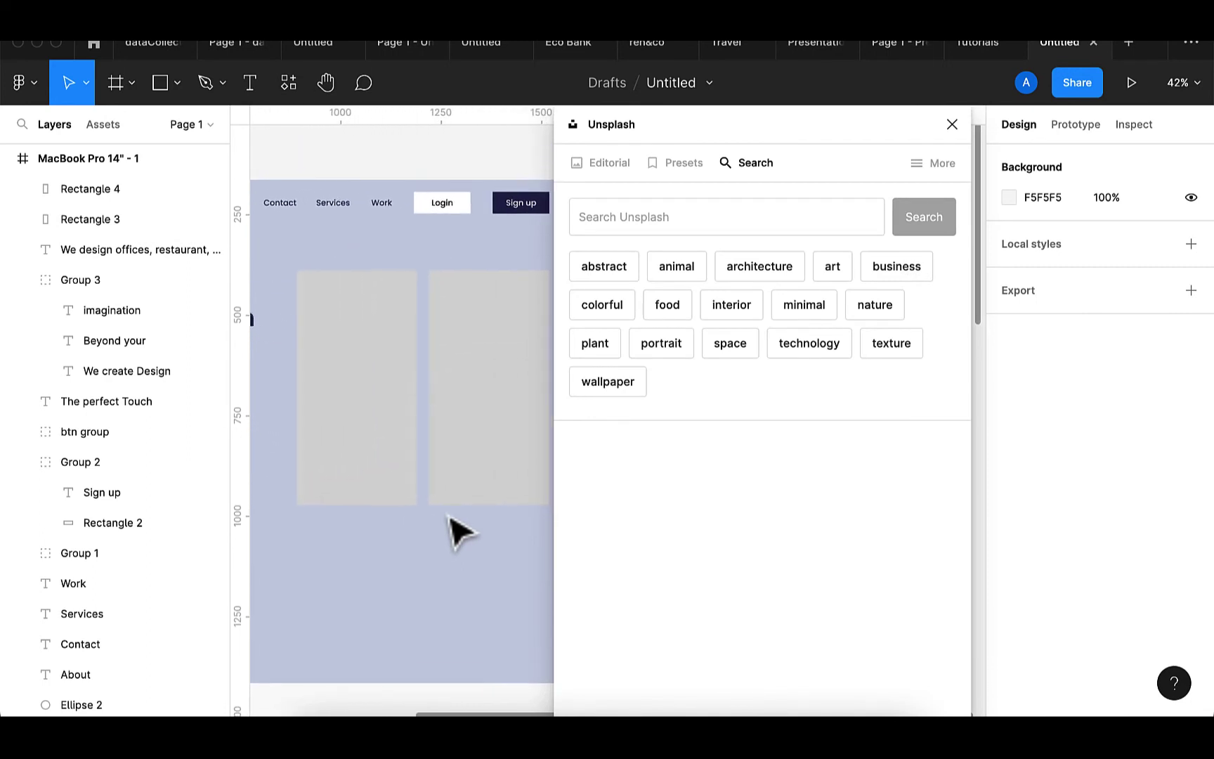
{"action": "left_click", "coordinate": [710, 218]}
{"action": "type", "text": "sof"}
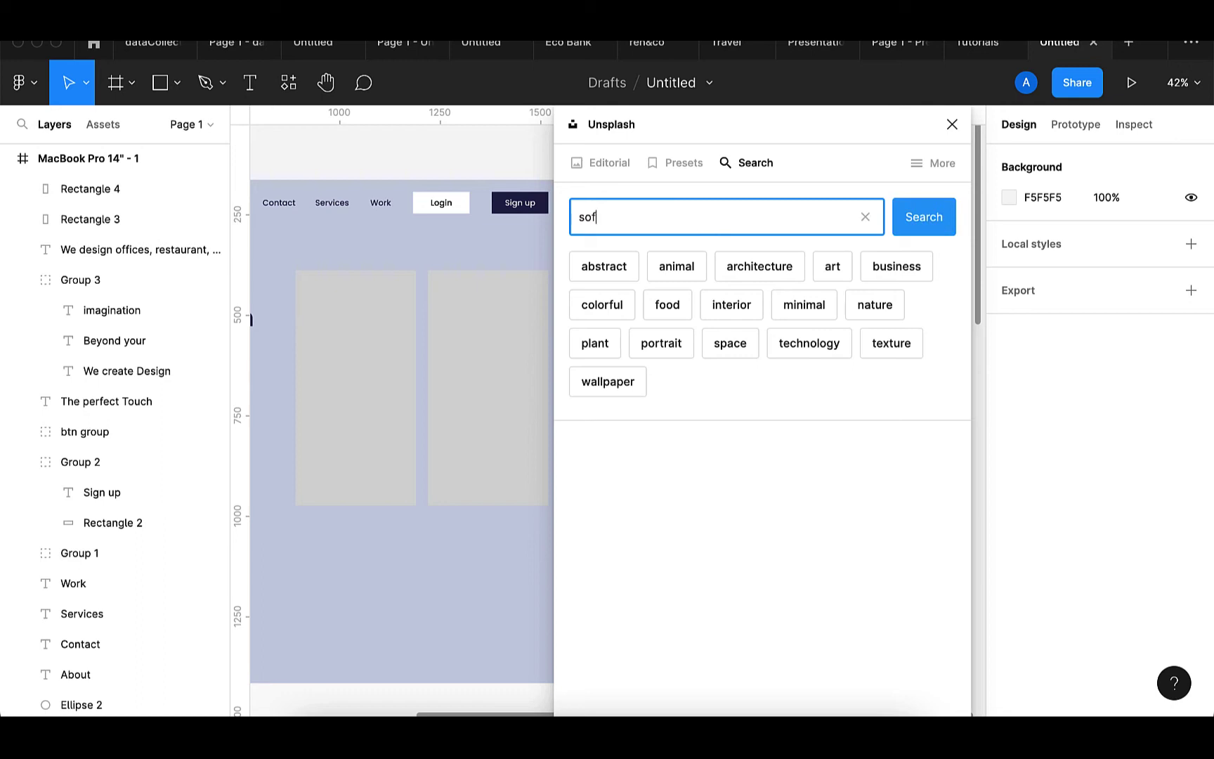
{"action": "type", "text": "a"}
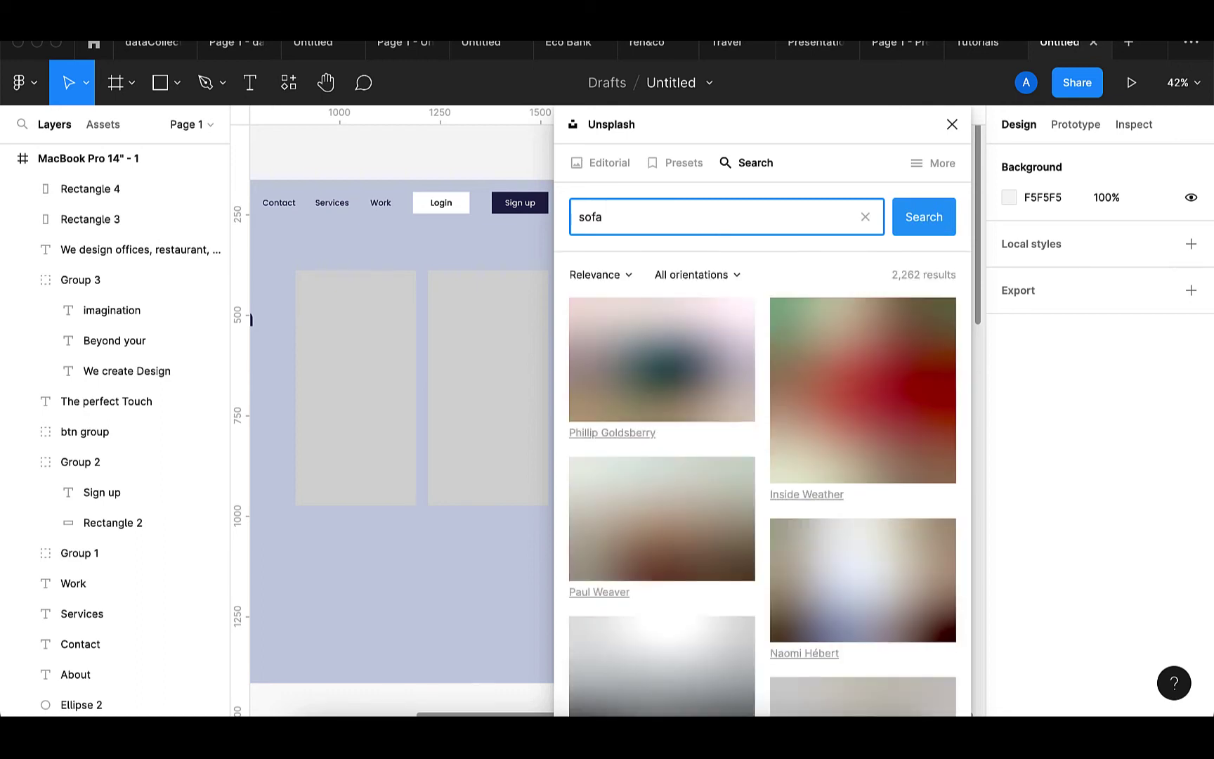
- Fill both rectangles with the photo of the grey tufted sofa with teal cushions, and close the Unsplash plugin
{"action": "scroll", "coordinate": [729, 495], "scroll_direction": "down", "scroll_amount": 1}
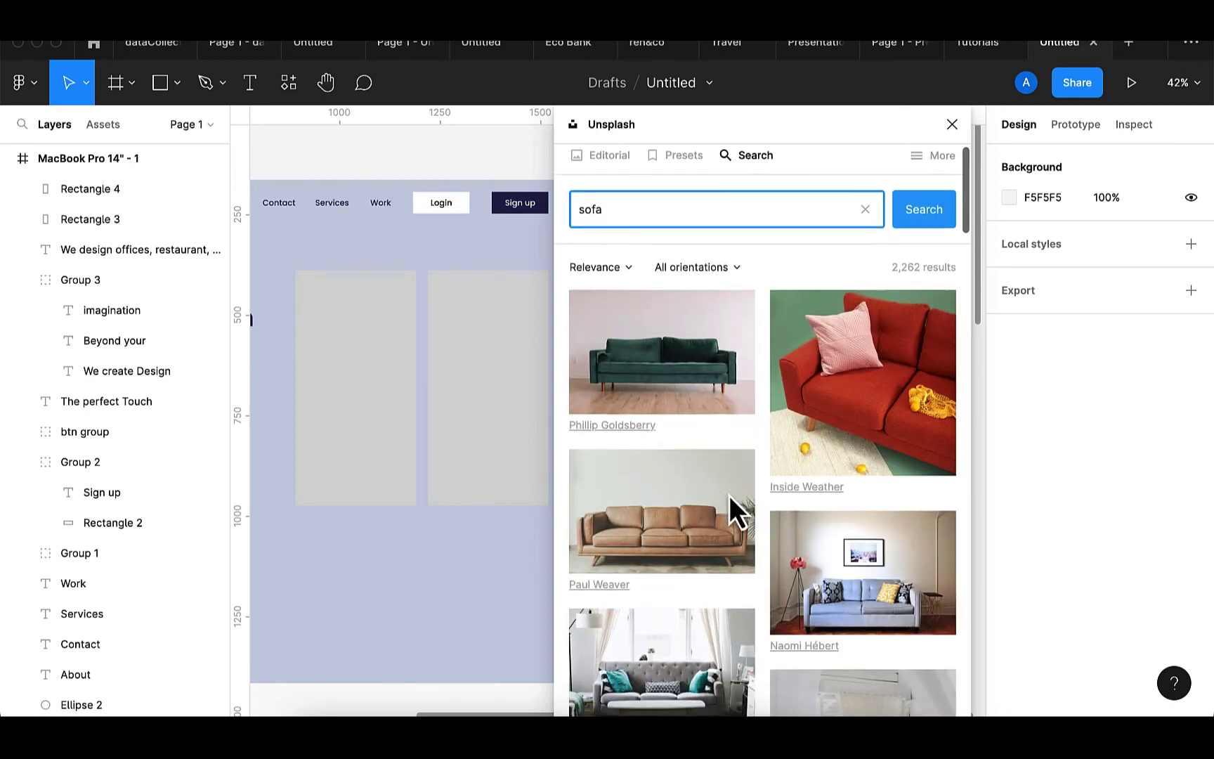
{"action": "scroll", "coordinate": [729, 495], "scroll_direction": "down", "scroll_amount": 5}
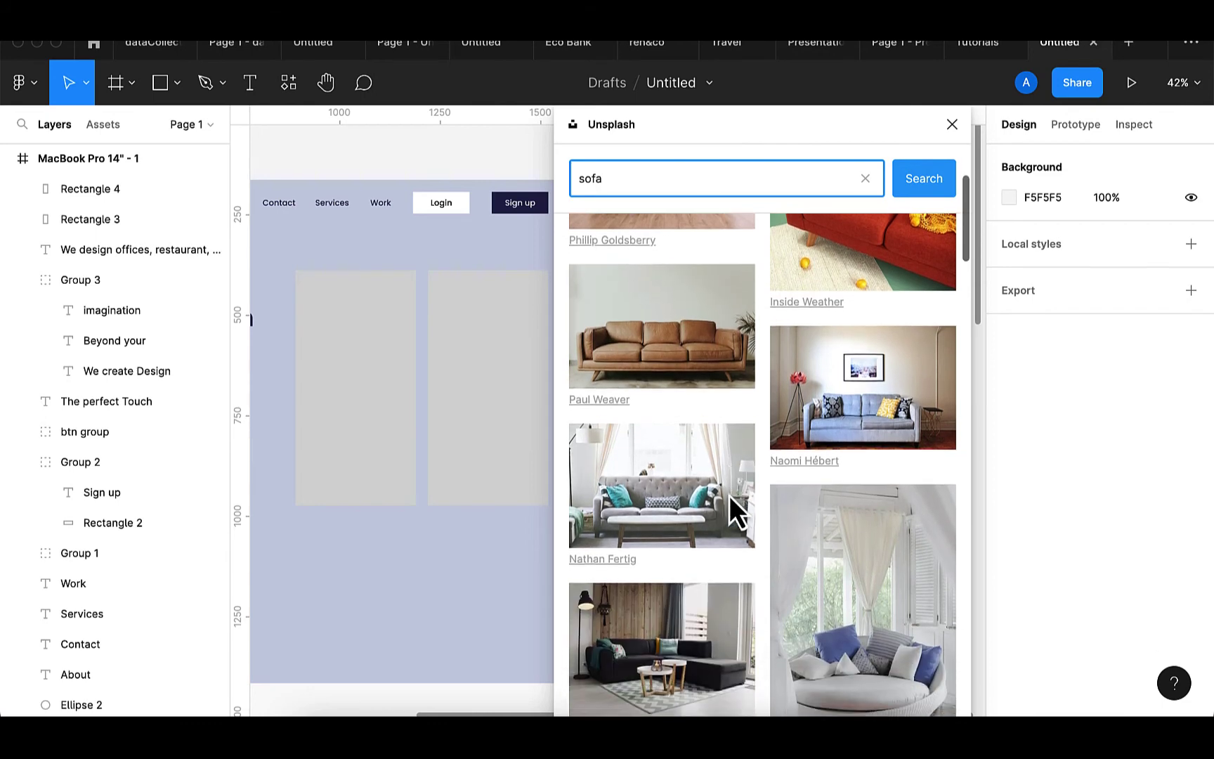
{"action": "scroll", "coordinate": [730, 495], "scroll_direction": "down", "scroll_amount": 1}
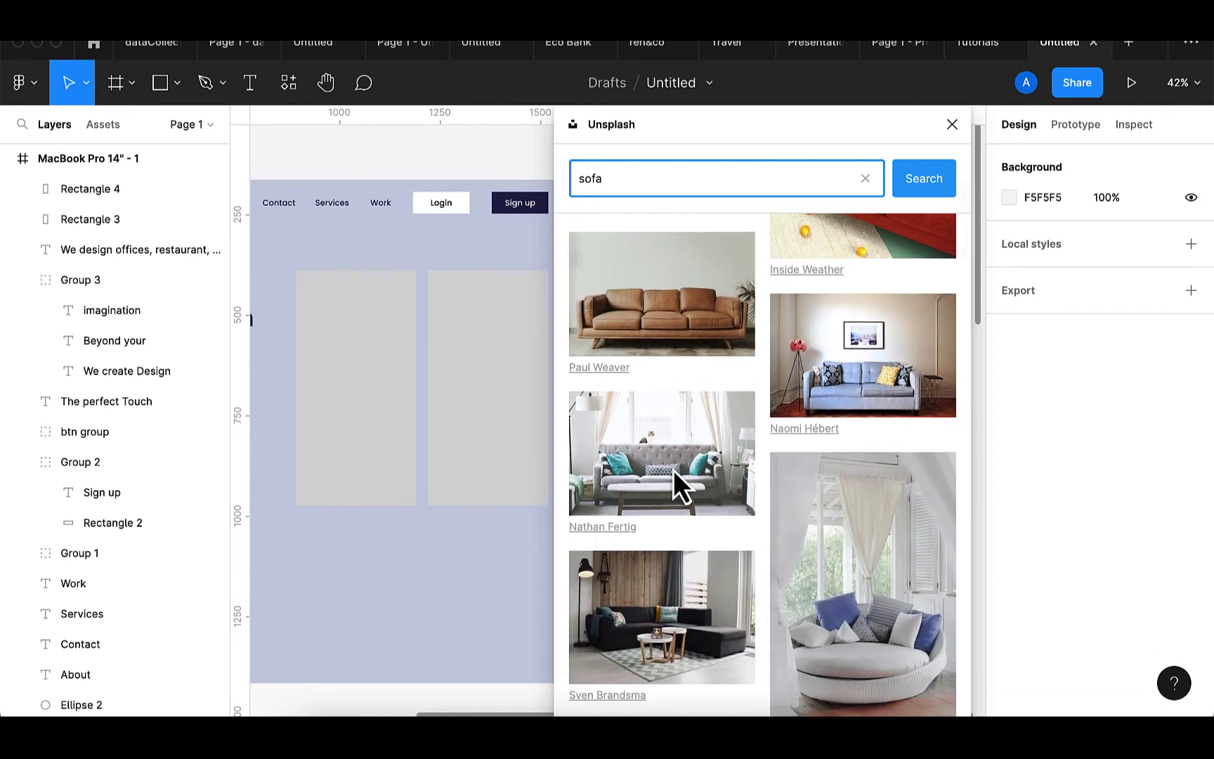
{"action": "left_click", "coordinate": [355, 435]}
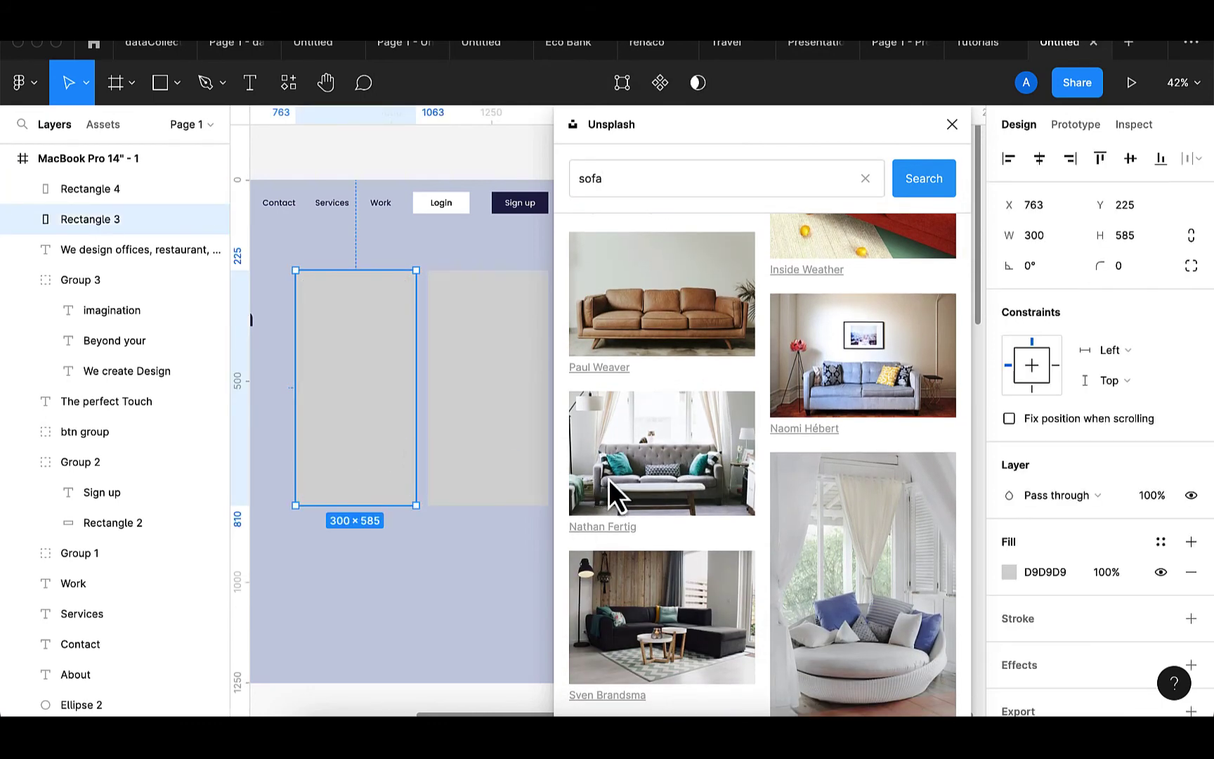
{"action": "left_click", "coordinate": [644, 473]}
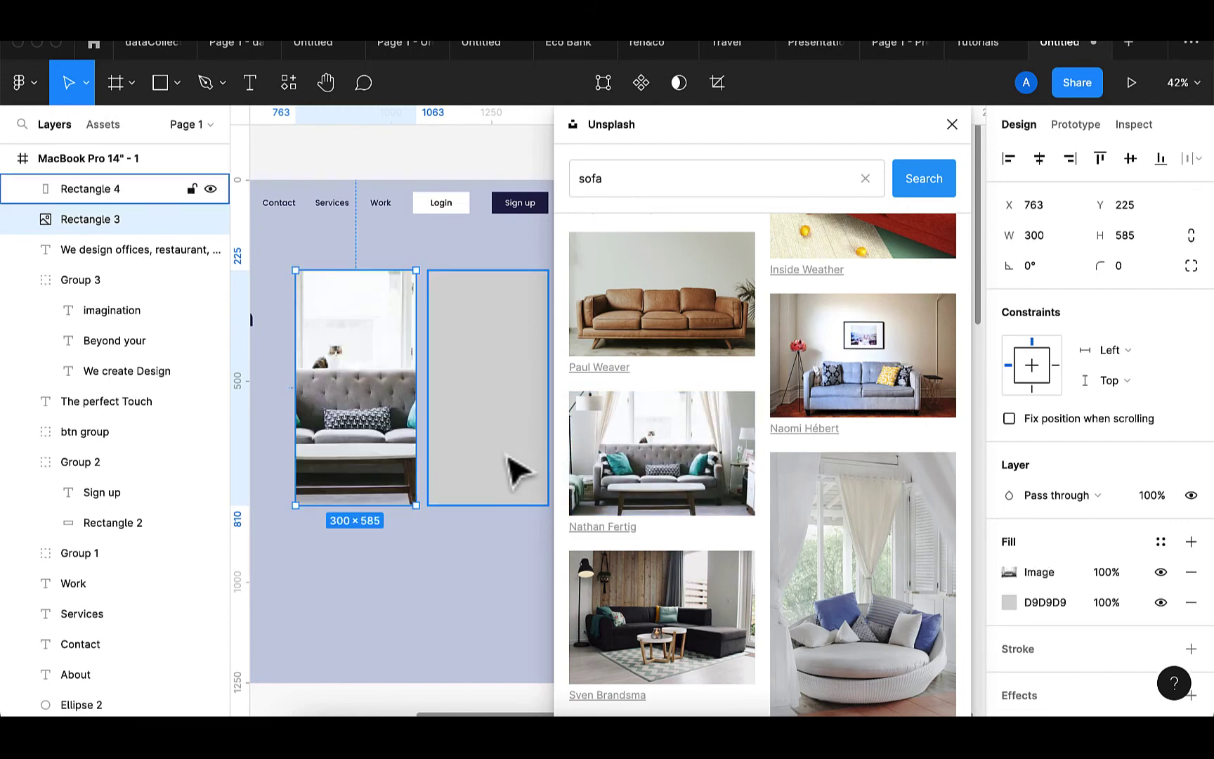
{"action": "left_click", "coordinate": [521, 470]}
{"action": "left_click", "coordinate": [678, 461]}
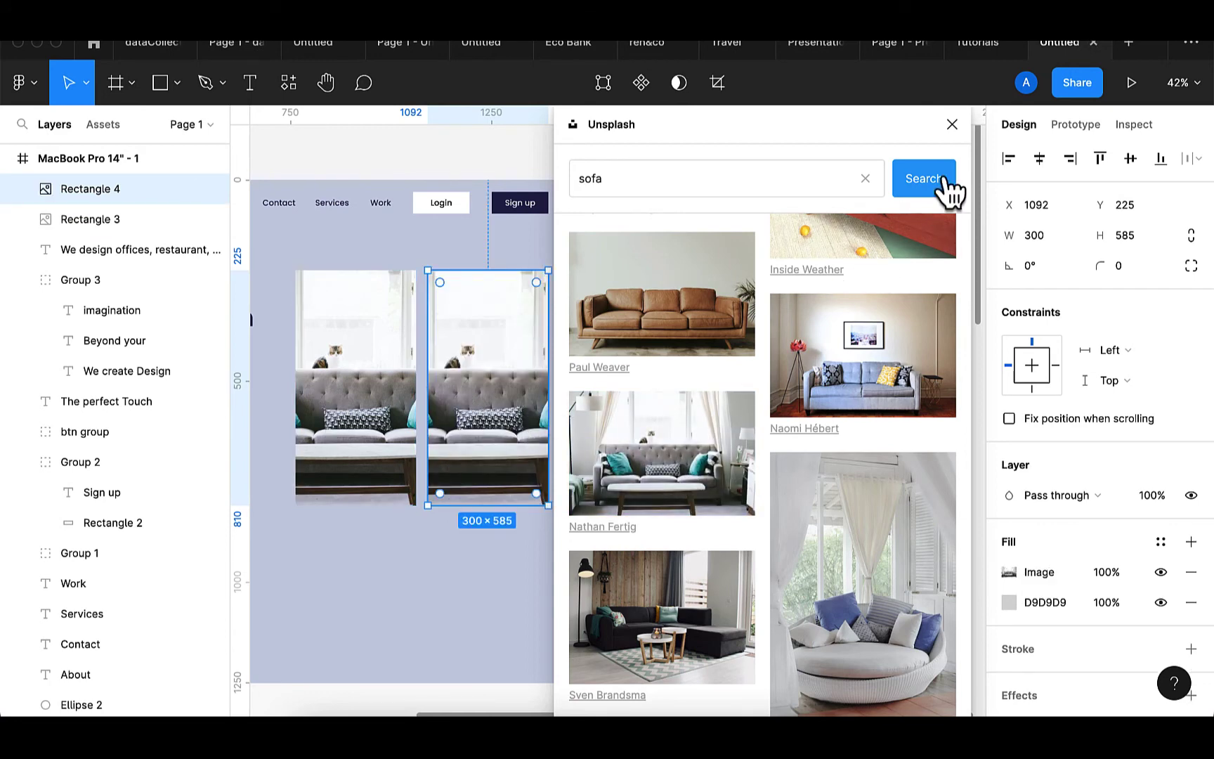
{"action": "left_click", "coordinate": [952, 125]}
- Switch the image fill of the rectangle nearest the headline to Crop mode
{"action": "scroll", "coordinate": [475, 464], "scroll_direction": "left", "scroll_amount": 5}
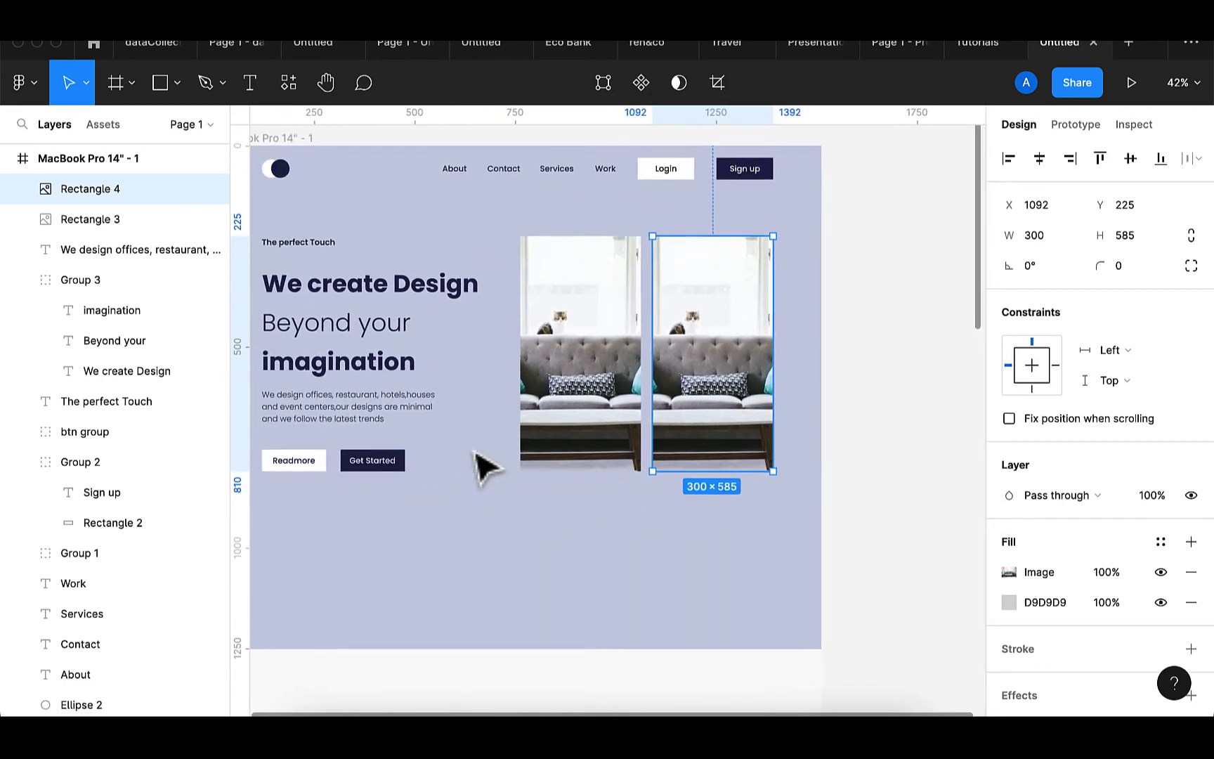
{"action": "scroll", "coordinate": [477, 461], "scroll_direction": "left", "scroll_amount": 3}
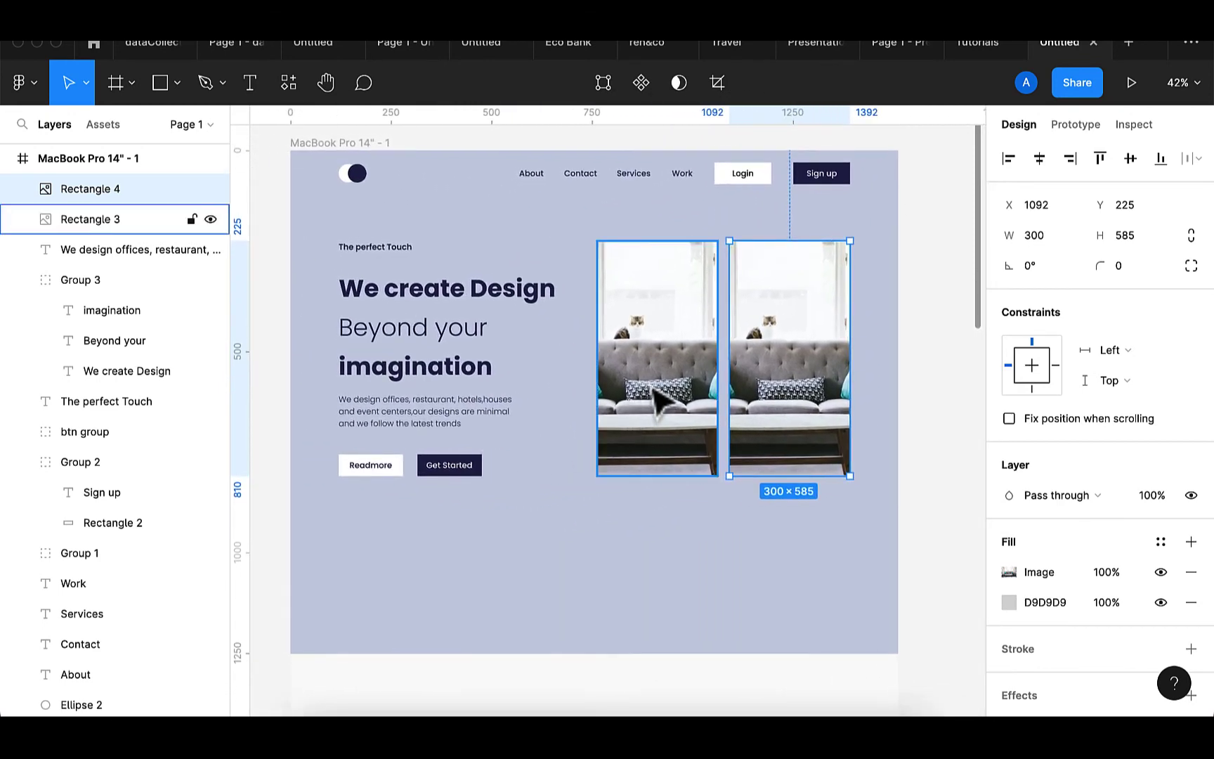
{"action": "left_click", "coordinate": [657, 400]}
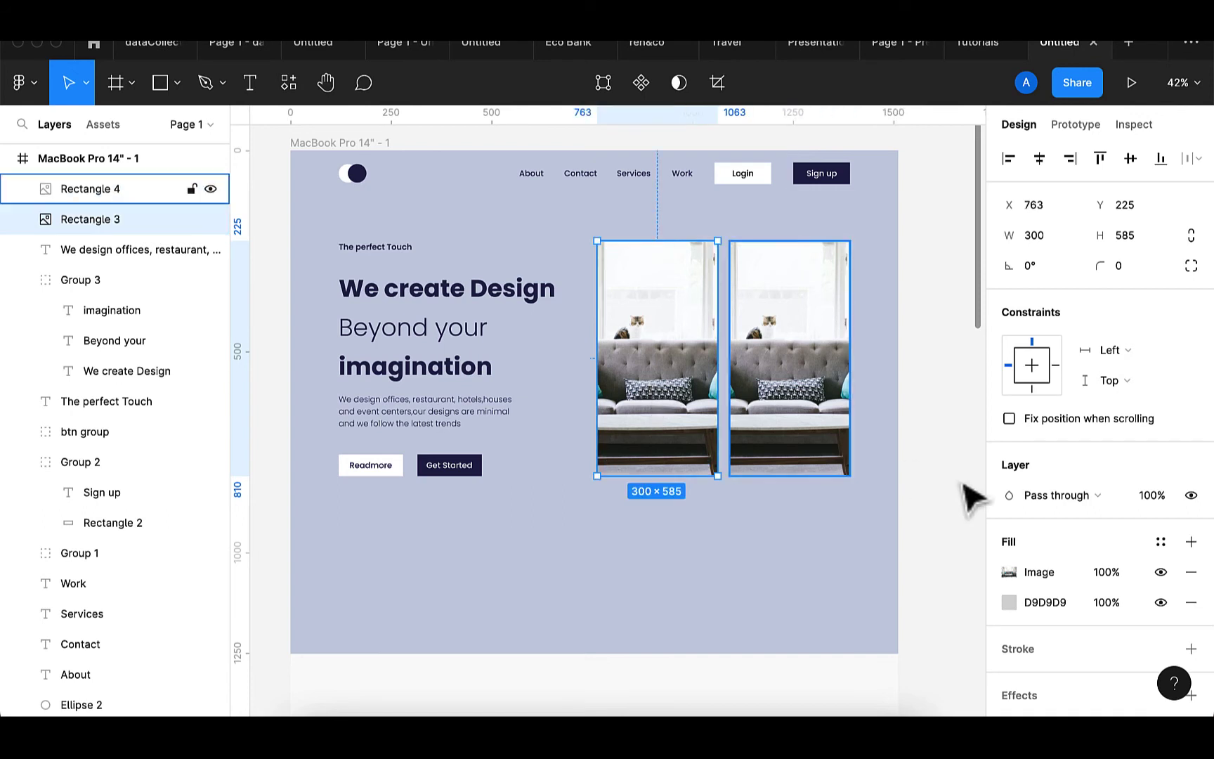
{"action": "scroll", "coordinate": [992, 519], "scroll_direction": "down", "scroll_amount": 2}
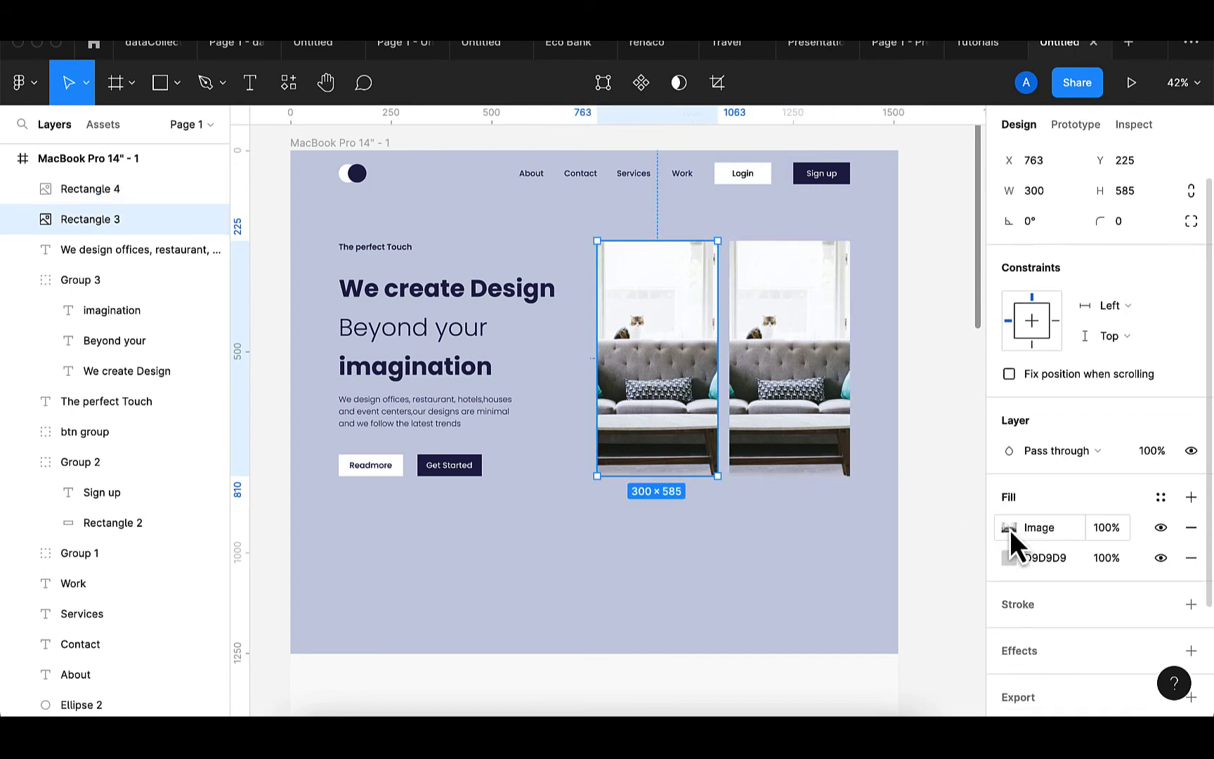
{"action": "left_click", "coordinate": [1006, 530]}
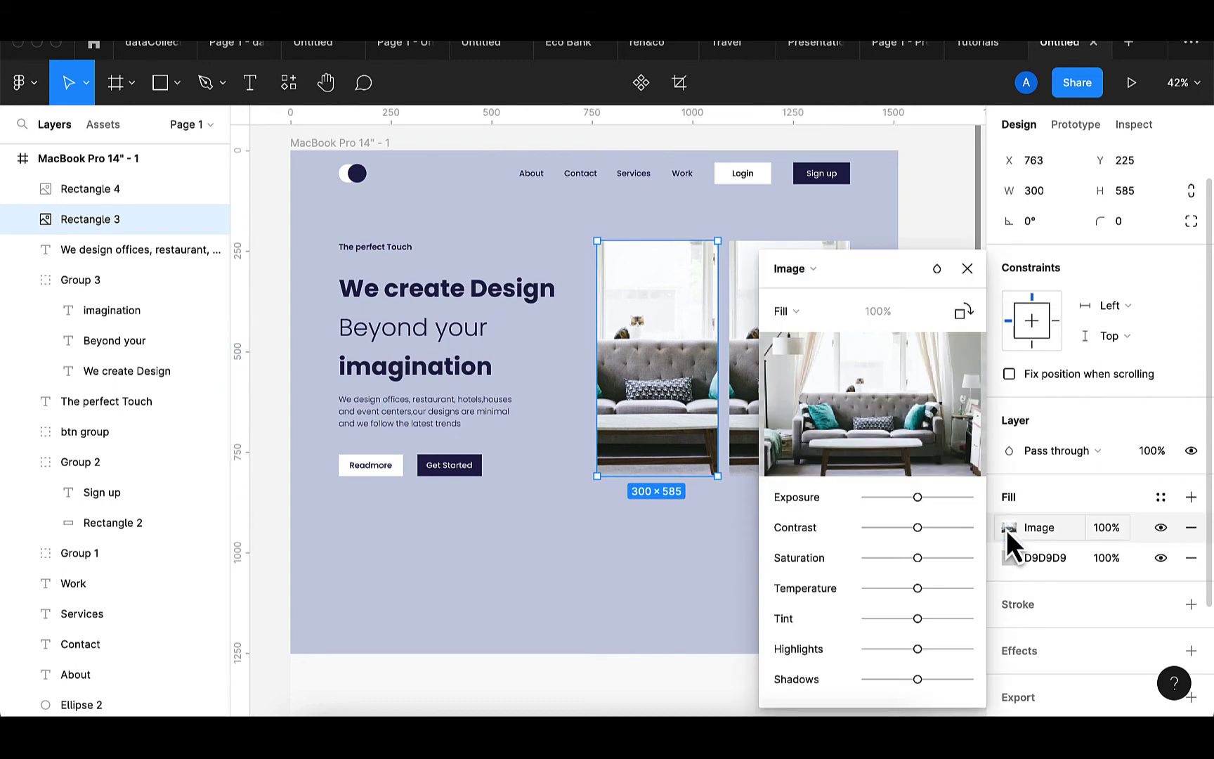
{"action": "scroll", "coordinate": [587, 386], "scroll_direction": "right", "scroll_amount": 5}
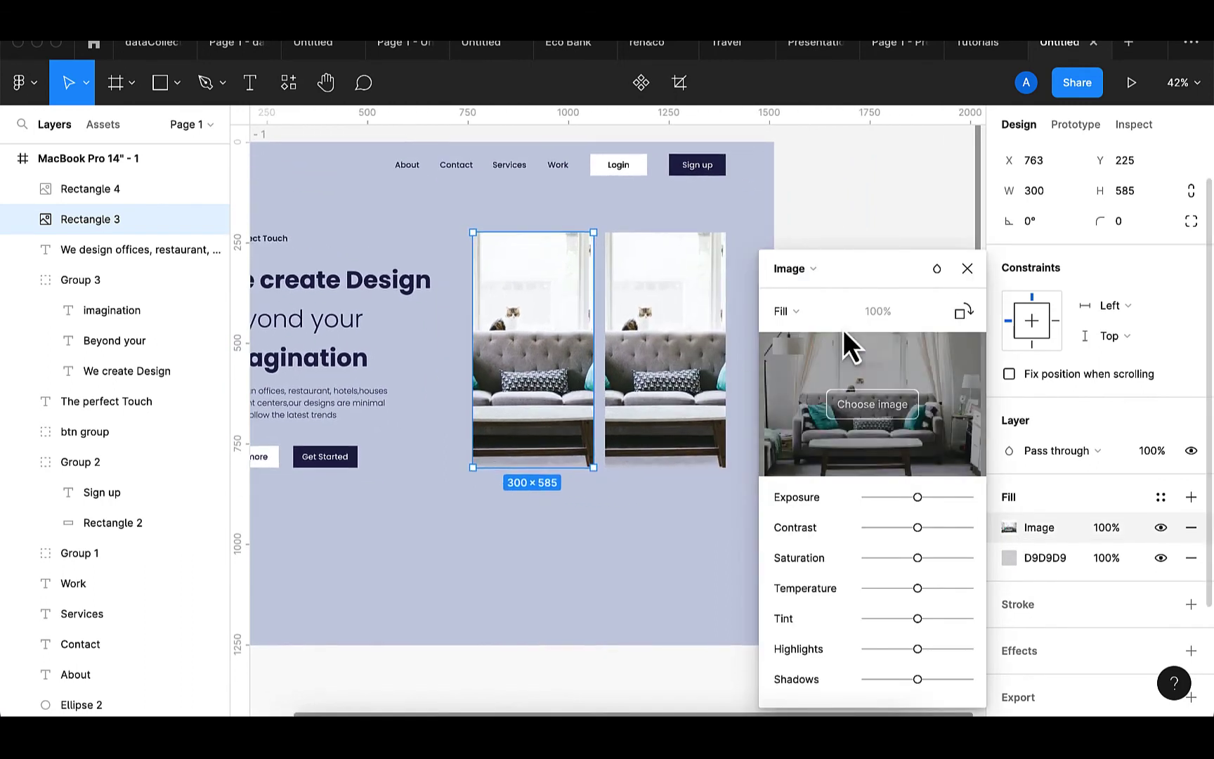
{"action": "left_click", "coordinate": [799, 310]}
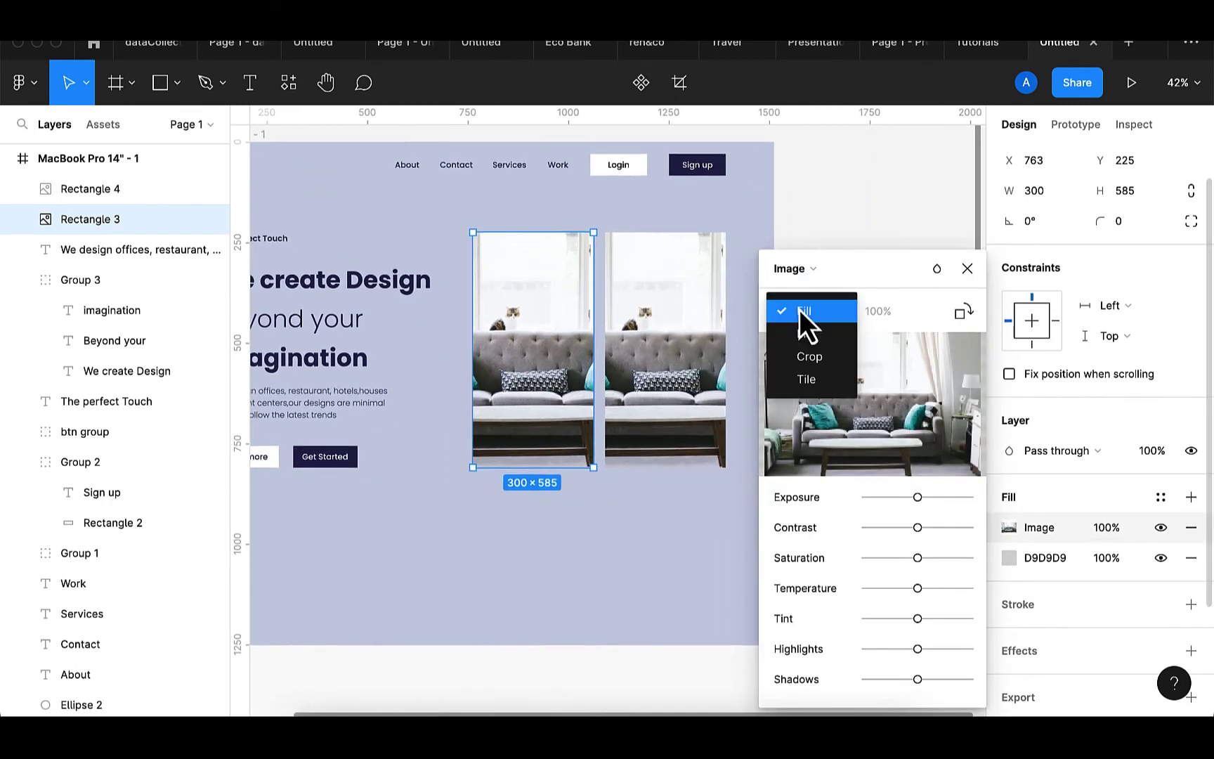
{"action": "left_click", "coordinate": [805, 355]}
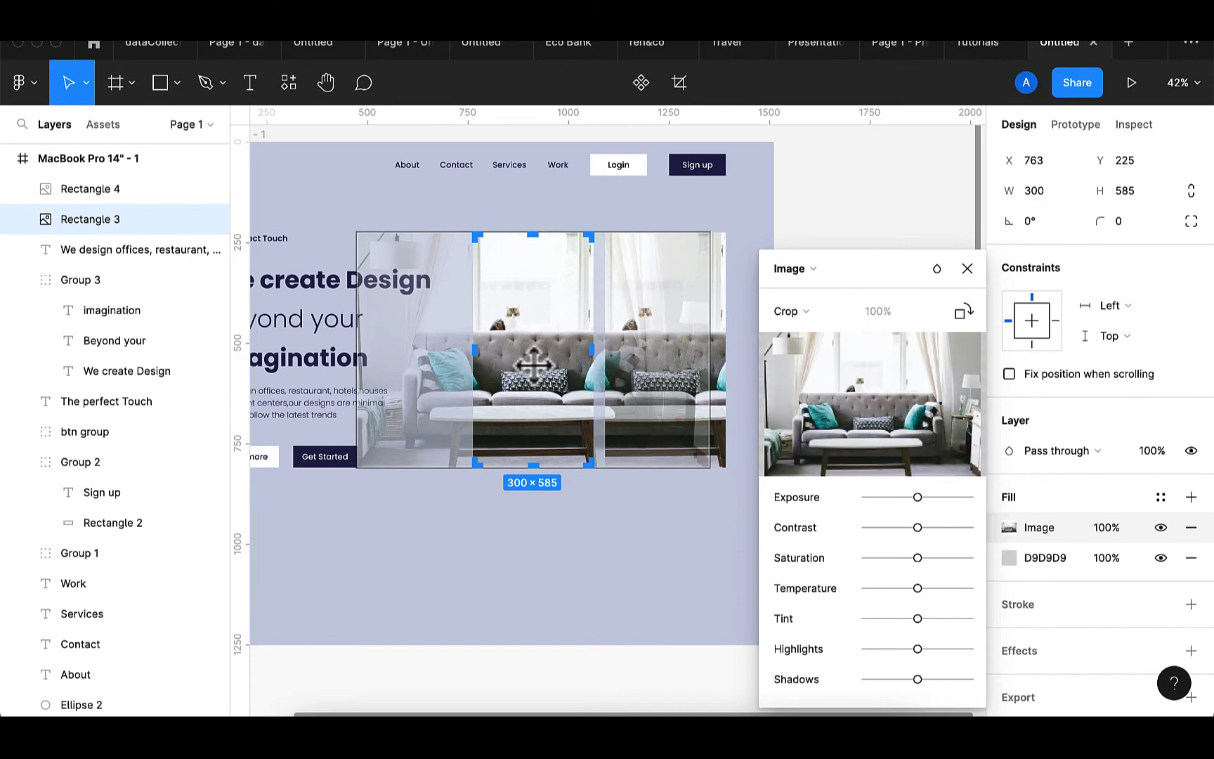
- Shift the cropped photo rightwards inside the rectangle nearest the headline so it frames the sofa's left half, and finish cropping
{"action": "key", "text": "shift+Right"}
{"action": "key", "text": "shift+Right"}
{"action": "key", "text": "shift+Right"}
{"action": "key", "text": "shift+Right"}
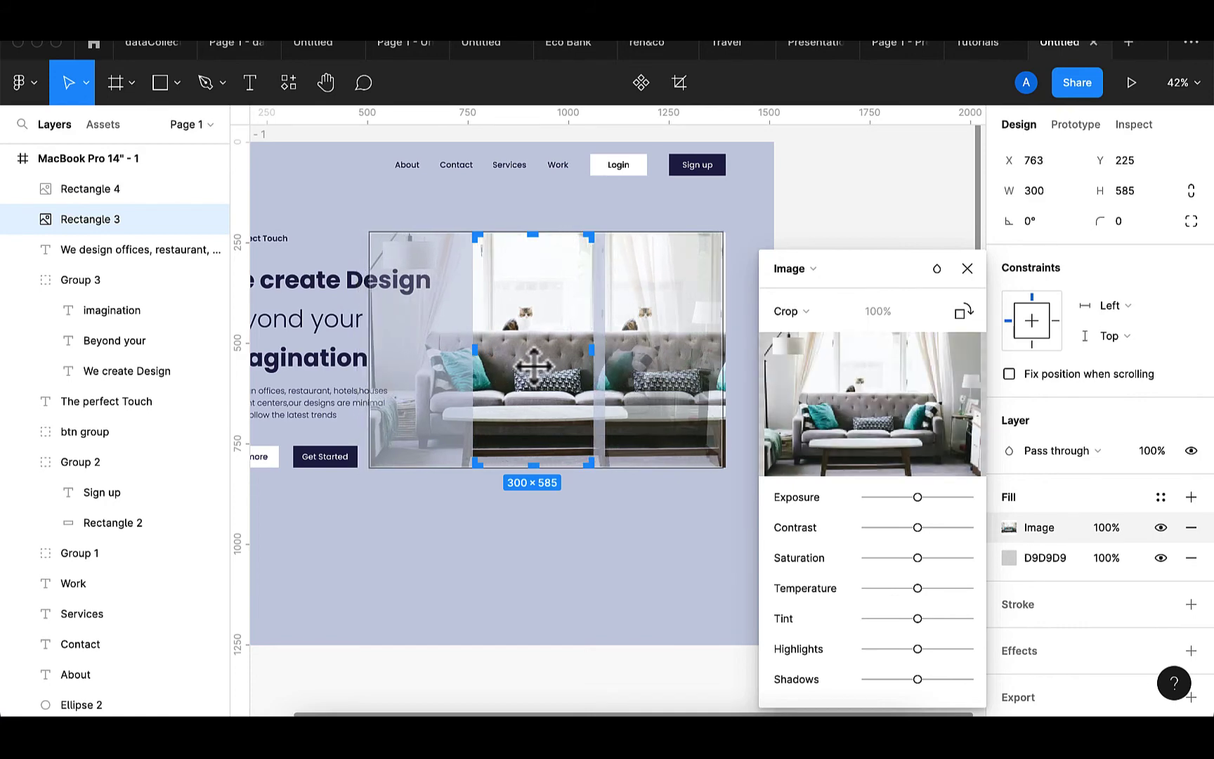
{"action": "key", "text": "shift+Right"}
{"action": "key", "text": "shift+Right"}
{"action": "key", "text": "shift+Right"}
{"action": "key", "text": "shift+Right"}
{"action": "key", "text": "shift+Right"}
{"action": "key", "text": "shift+Right"}
{"action": "key", "text": "shift+Right"}
{"action": "key", "text": "shift+Right"}
{"action": "key", "text": "shift+Right"}
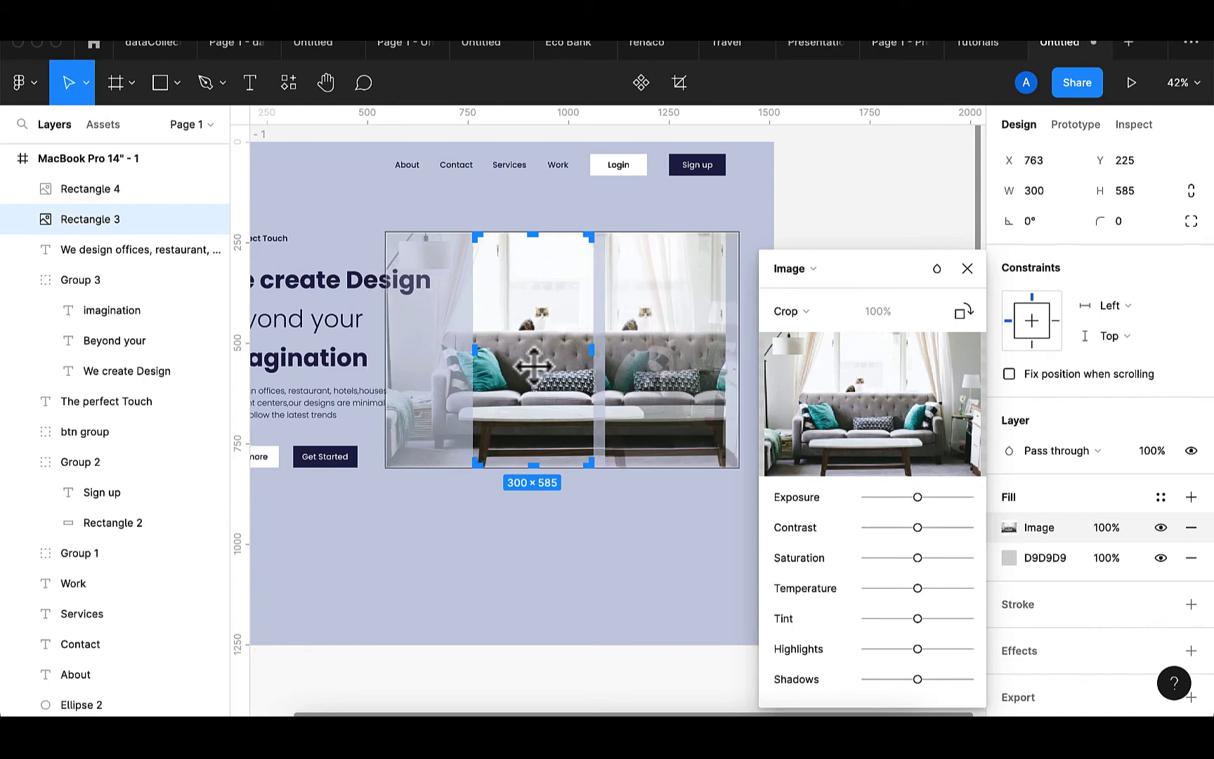
{"action": "key", "text": "shift+Right"}
{"action": "key", "text": "shift+Right"}
{"action": "key", "text": "shift+Right"}
{"action": "key", "text": "shift+Right"}
{"action": "key", "text": "shift+Right"}
{"action": "key", "text": "shift+Right"}
{"action": "key", "text": "shift+Right"}
{"action": "key", "text": "shift+Right"}
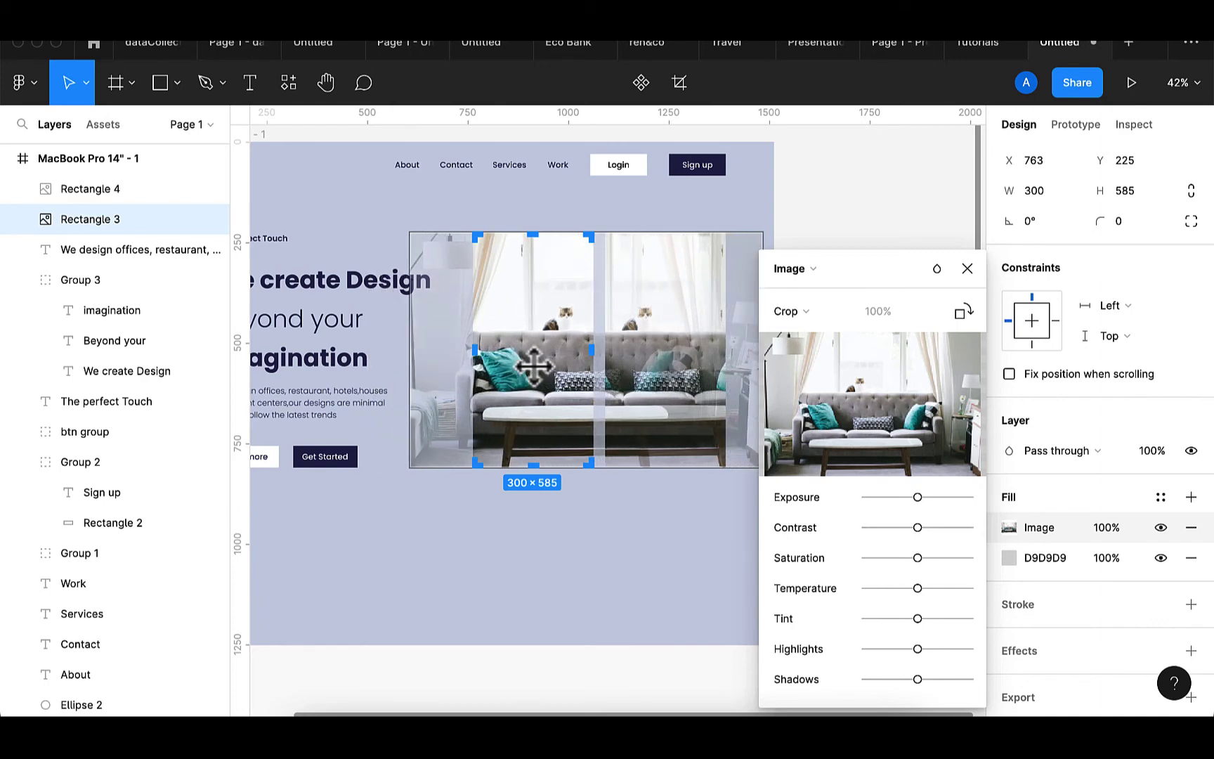
{"action": "key", "text": "shift+Right"}
{"action": "key", "text": "shift+Right"}
{"action": "key", "text": "shift+Right"}
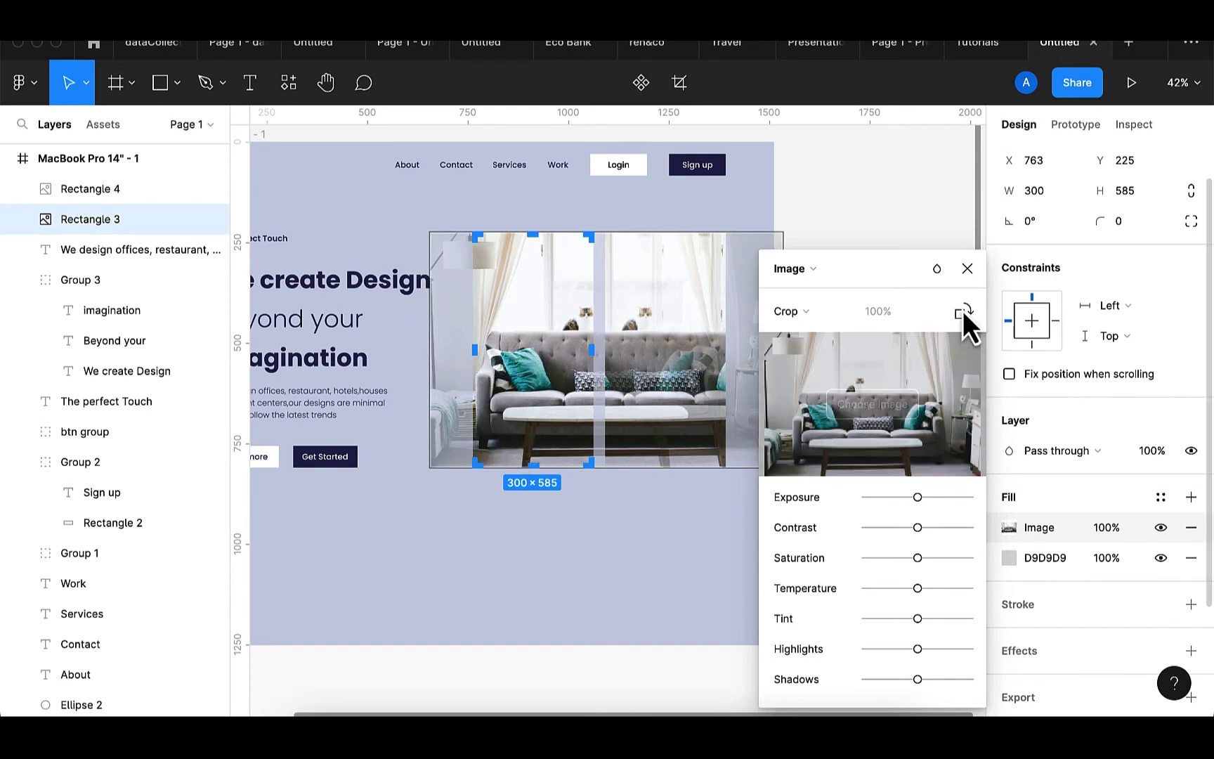
{"action": "left_click", "coordinate": [967, 271]}
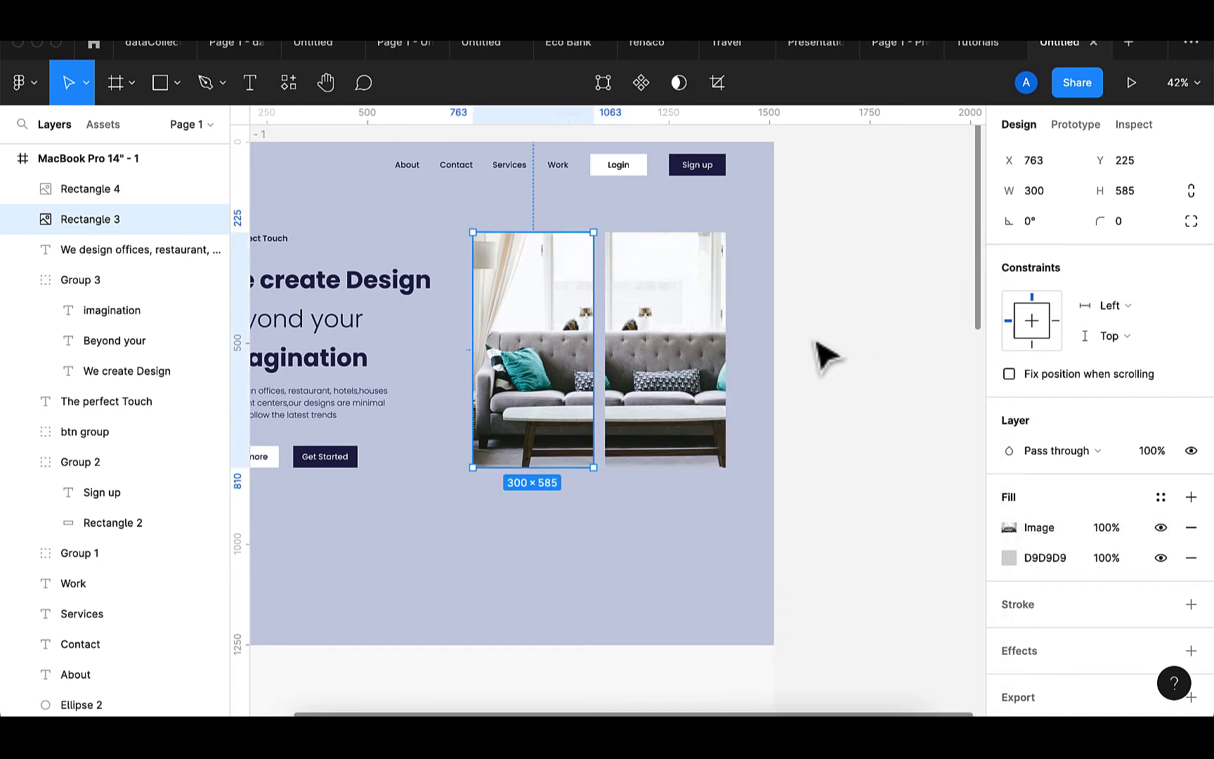
- Switch the second rectangle's image to Crop mode and shift the photo leftwards so it continues the sofa's right half across the gap
{"action": "left_click", "coordinate": [685, 387]}
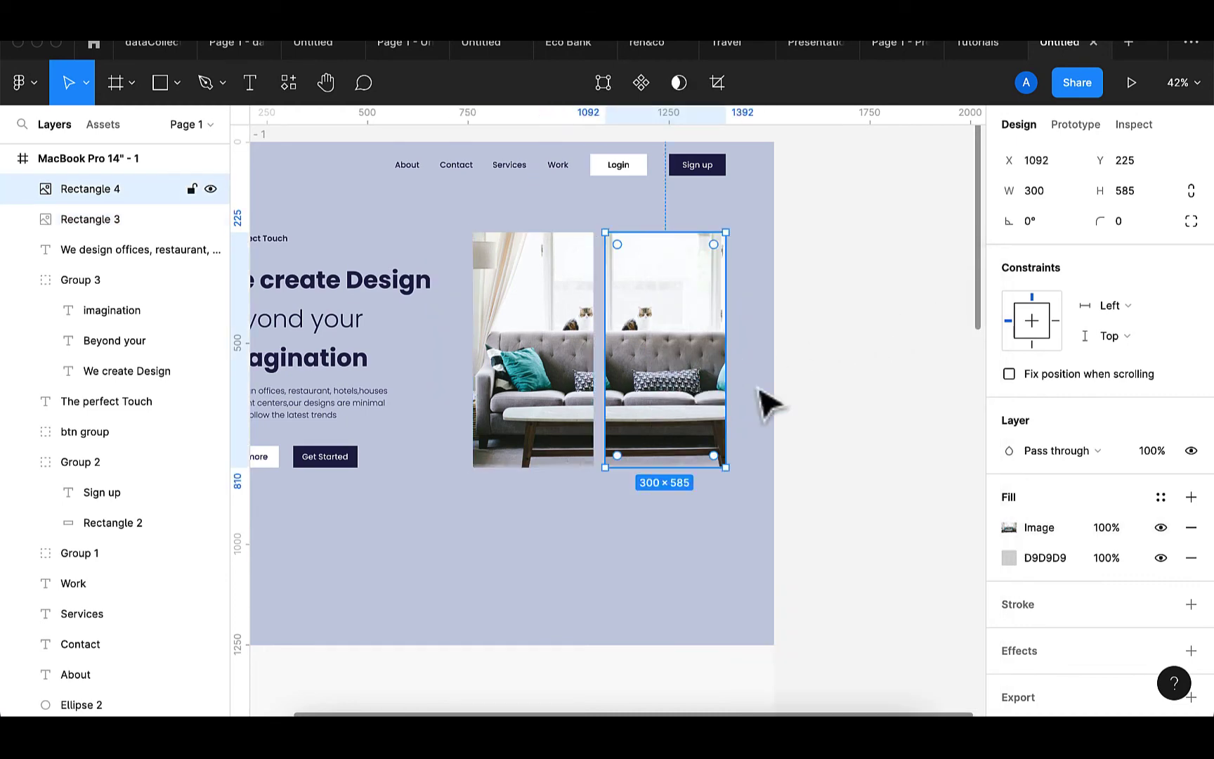
{"action": "left_click", "coordinate": [1009, 528]}
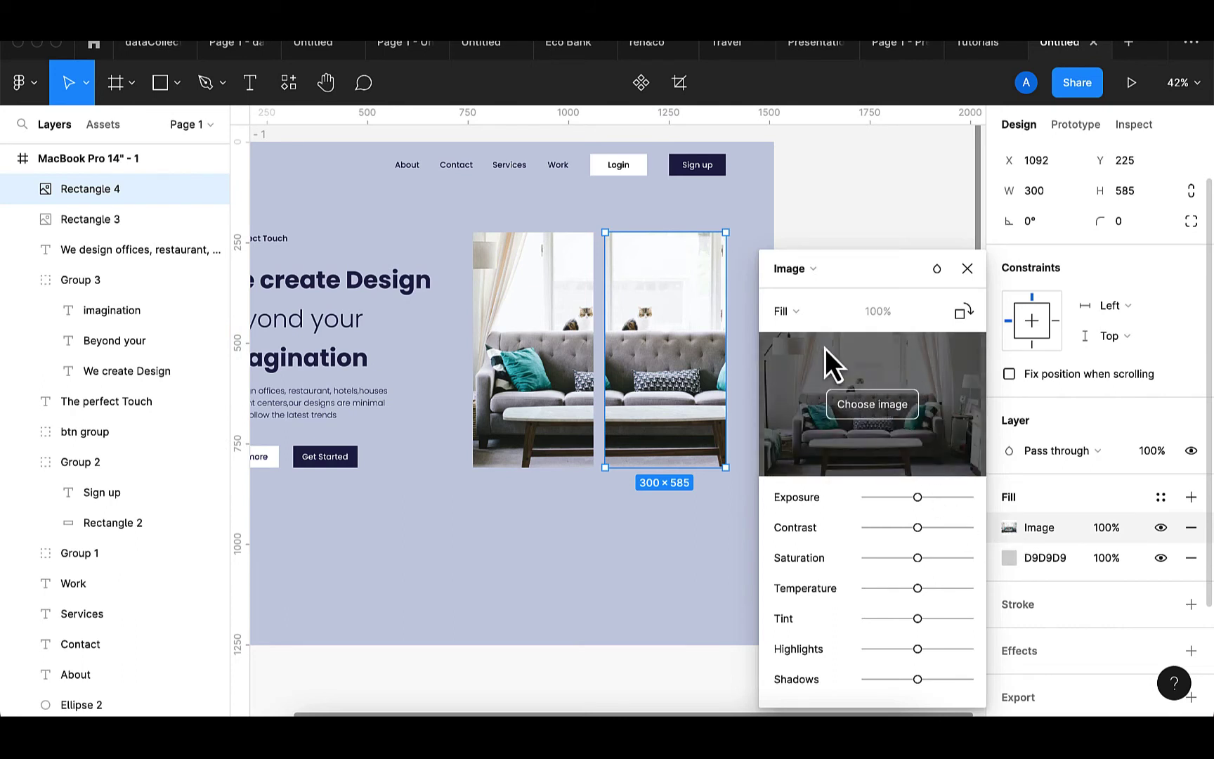
{"action": "left_click", "coordinate": [803, 308]}
{"action": "left_click", "coordinate": [808, 356]}
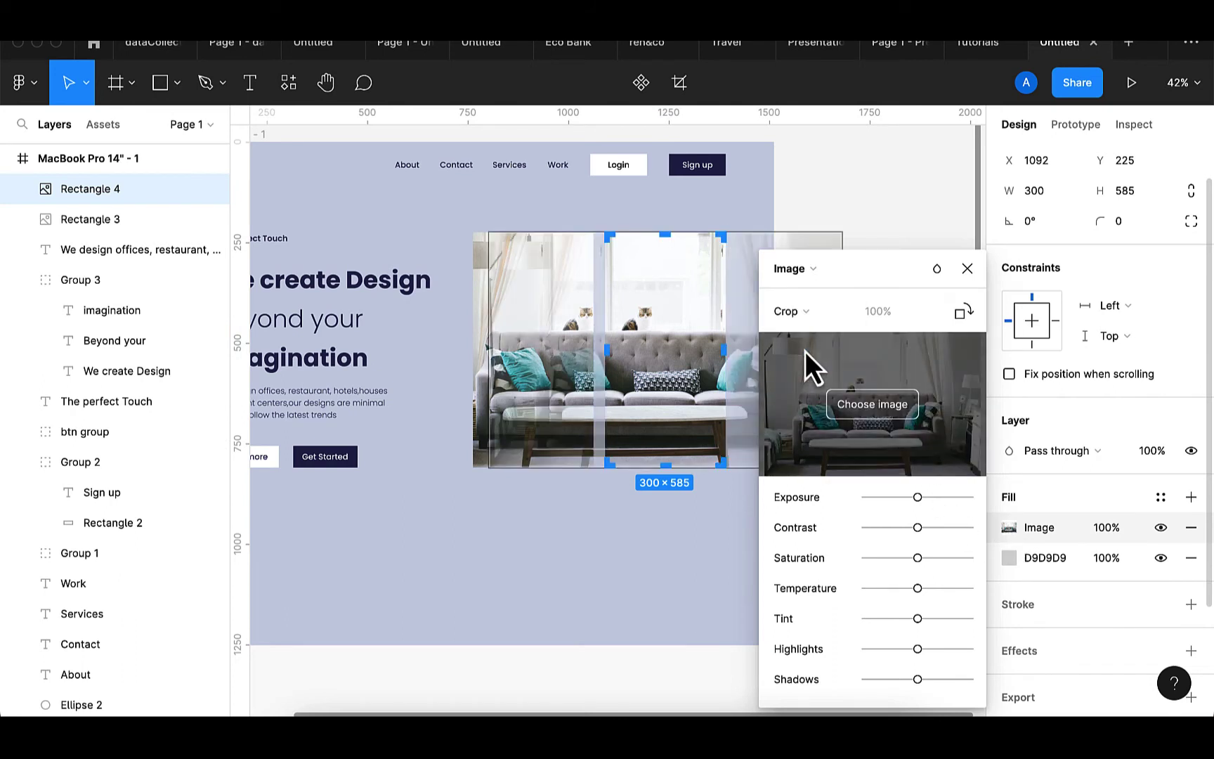
{"action": "scroll", "coordinate": [648, 379], "scroll_direction": "right", "scroll_amount": 4}
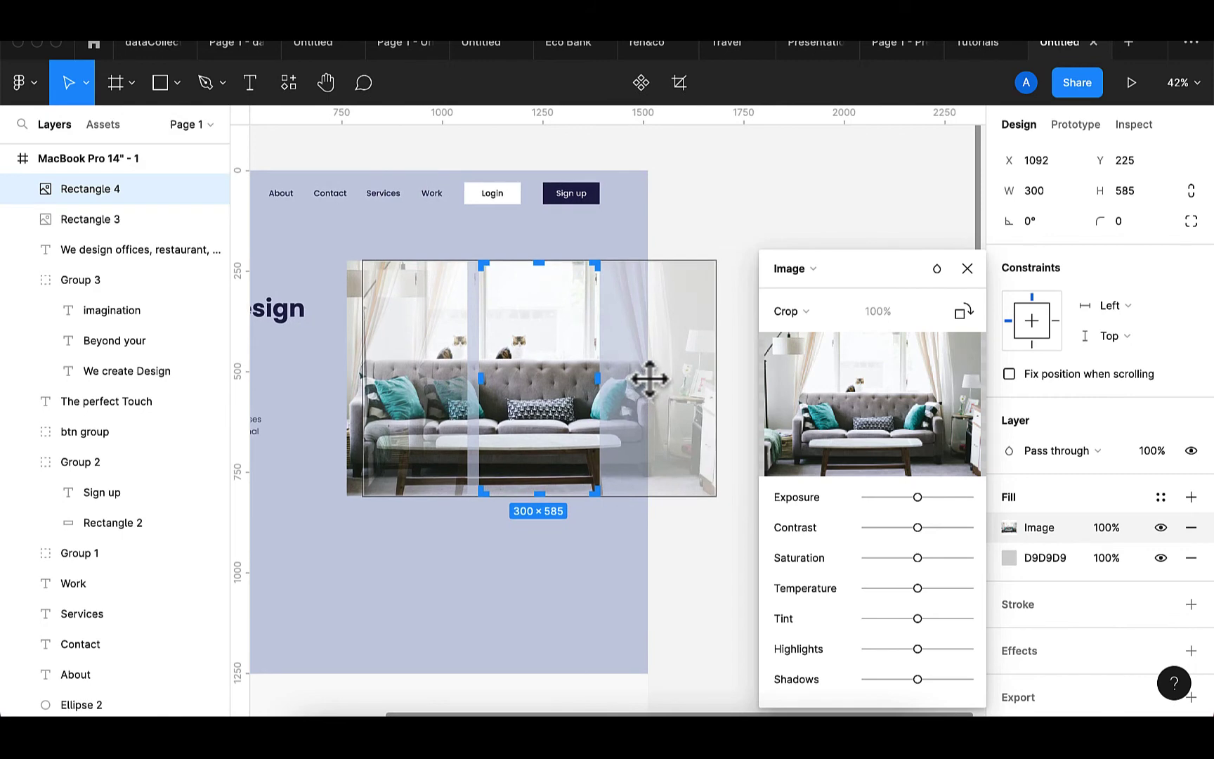
{"action": "key", "text": "shift+Left"}
{"action": "key", "text": "shift+Left"}
{"action": "key", "text": "shift+Left"}
{"action": "key", "text": "shift+Left"}
{"action": "key", "text": "shift+Left"}
{"action": "key", "text": "shift+Left"}
{"action": "key", "text": "shift+Left"}
{"action": "key", "text": "shift+Left"}
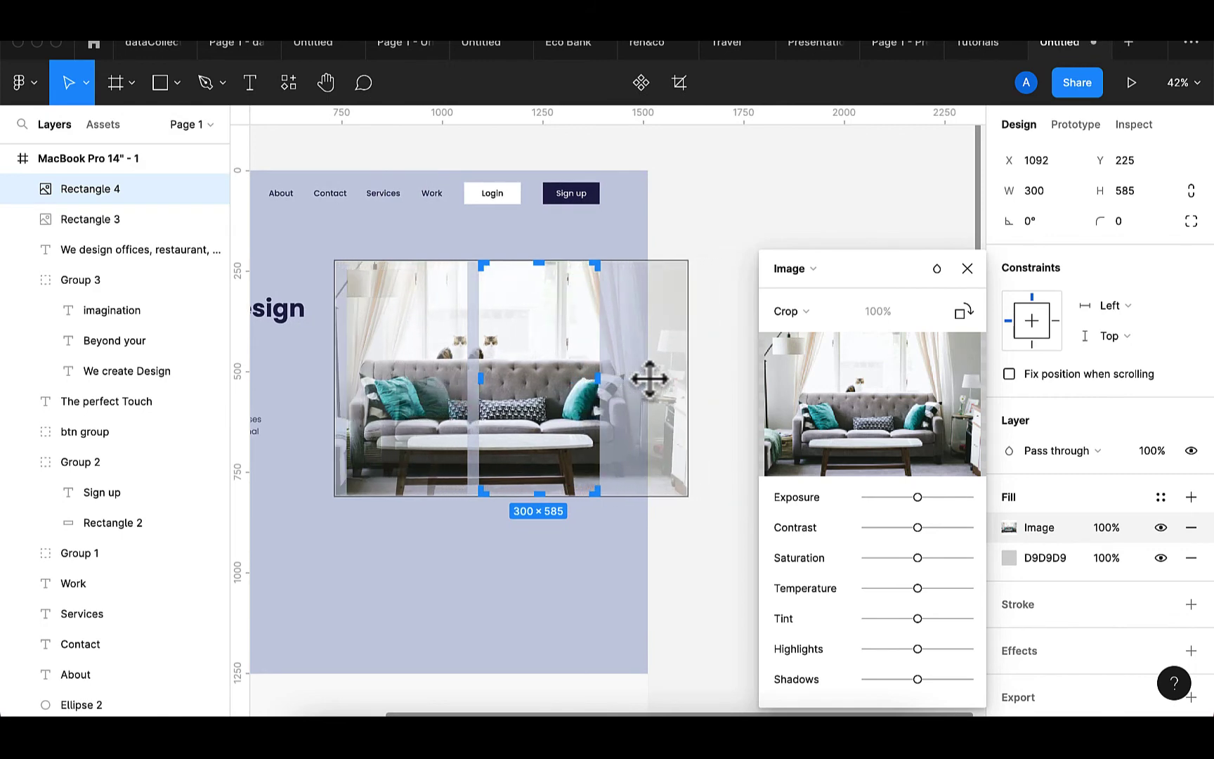
{"action": "key", "text": "shift+Left"}
{"action": "key", "text": "shift+Left"}
{"action": "key", "text": "shift+Left"}
{"action": "key", "text": "shift+Left"}
{"action": "key", "text": "shift+Left"}
{"action": "key", "text": "shift+Left"}
{"action": "key", "text": "shift+Left"}
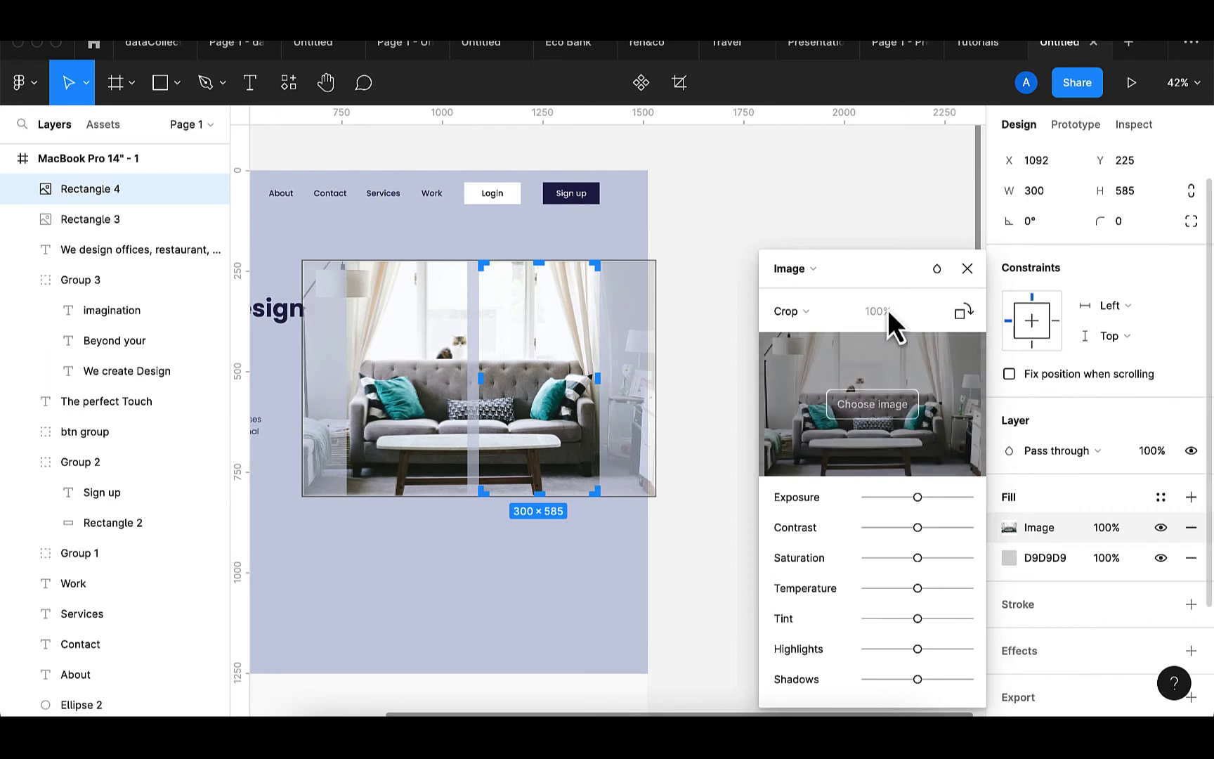
{"action": "left_click", "coordinate": [964, 273]}
{"action": "left_click", "coordinate": [865, 408]}
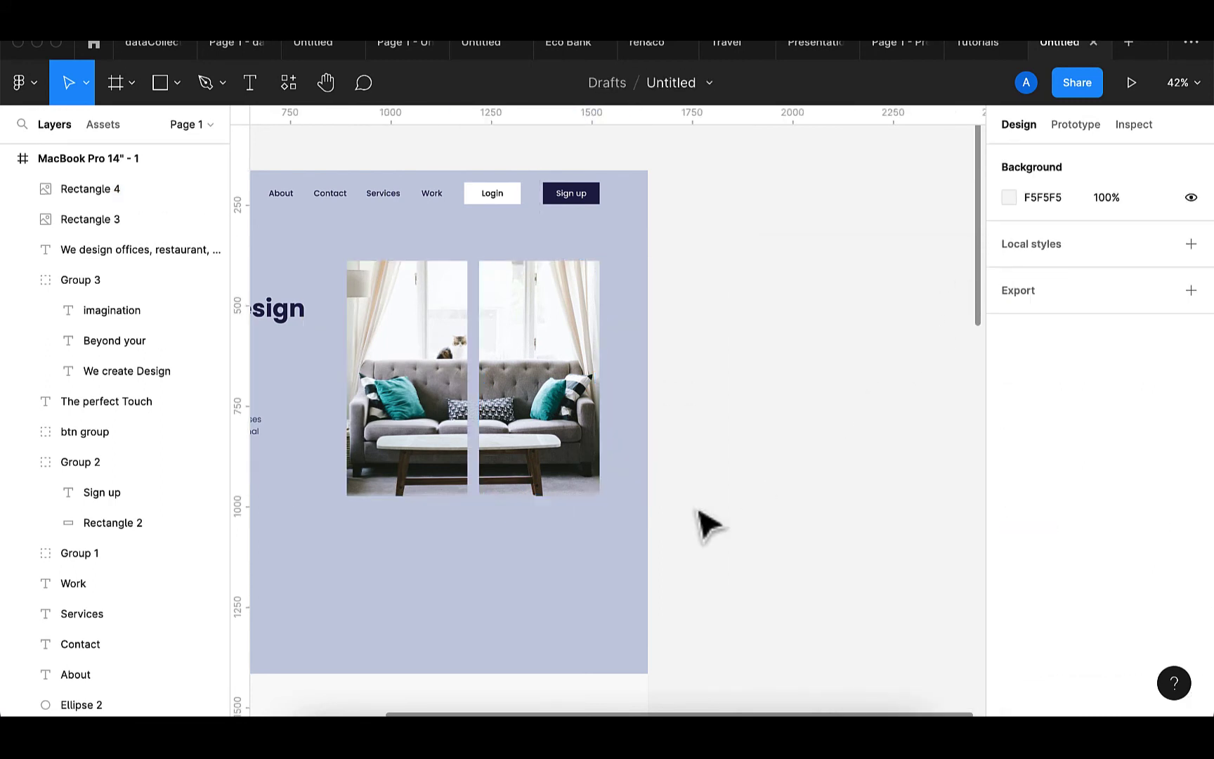
- Draw a 629 × 116 rectangle at X 763, Y 881 beneath the two photo panels, spanning their combined width
{"action": "scroll", "coordinate": [601, 583], "scroll_direction": "down", "scroll_amount": 3}
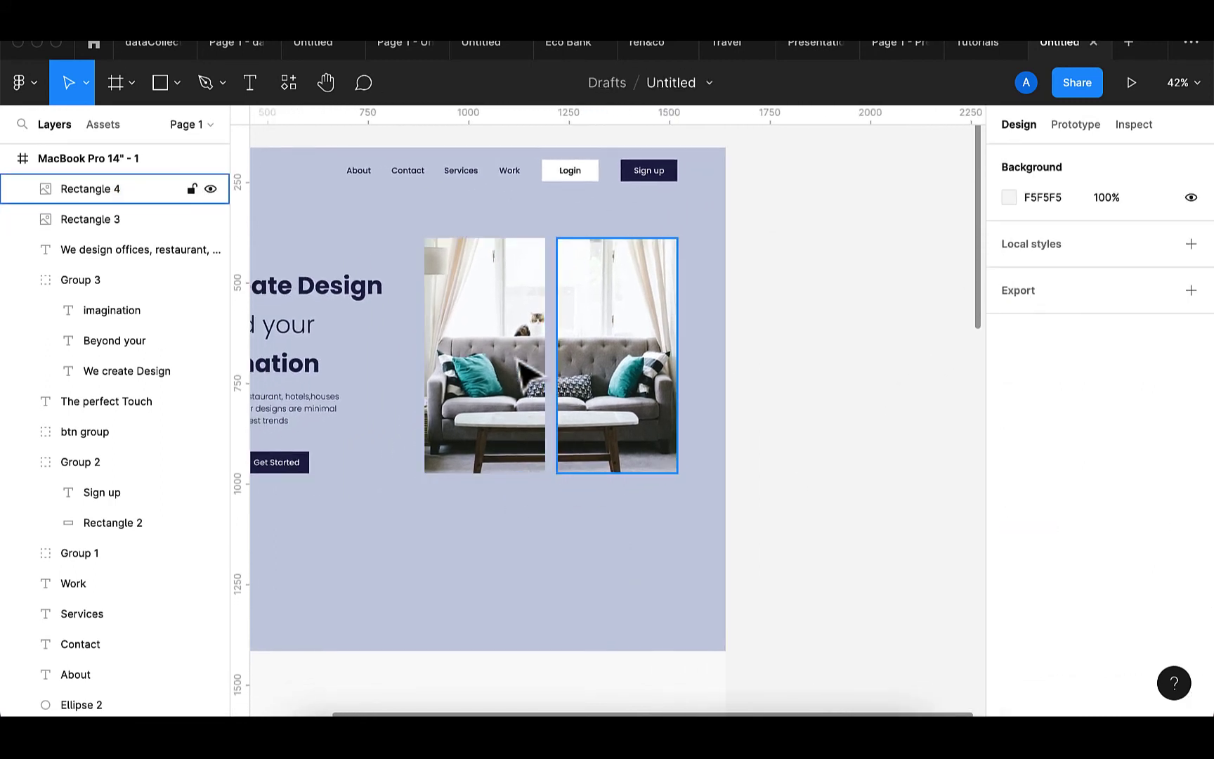
{"action": "scroll", "coordinate": [551, 484], "scroll_direction": "down", "scroll_amount": 3}
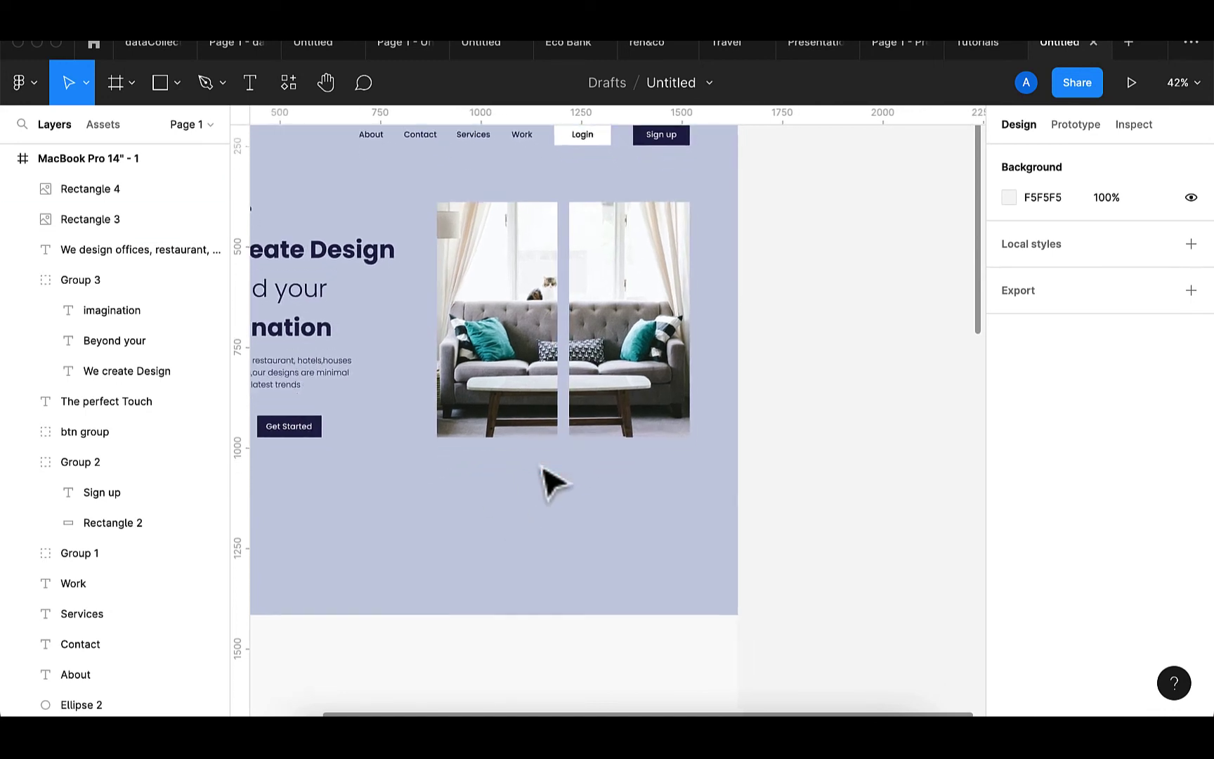
{"action": "scroll", "coordinate": [551, 483], "scroll_direction": "left", "scroll_amount": 3}
{"action": "scroll", "coordinate": [552, 484], "scroll_direction": "left", "scroll_amount": 2}
{"action": "scroll", "coordinate": [551, 484], "scroll_direction": "up", "scroll_amount": 1}
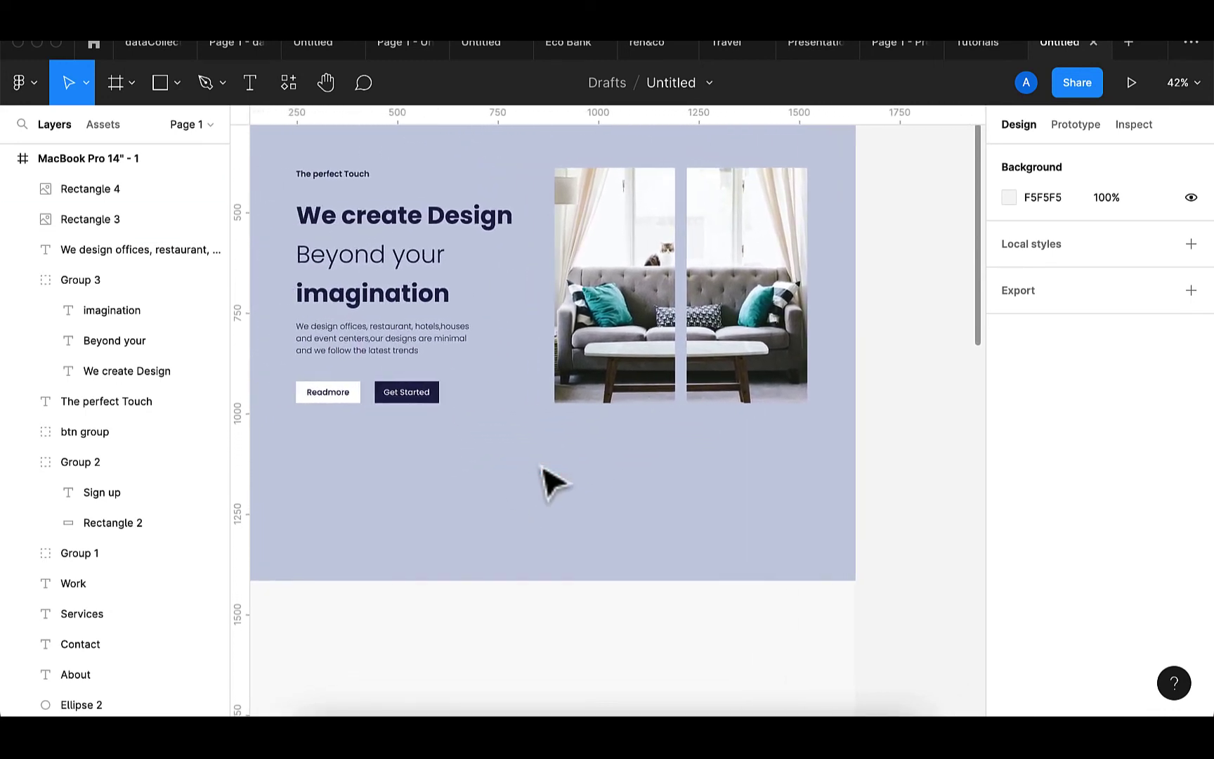
{"action": "left_click", "coordinate": [165, 95]}
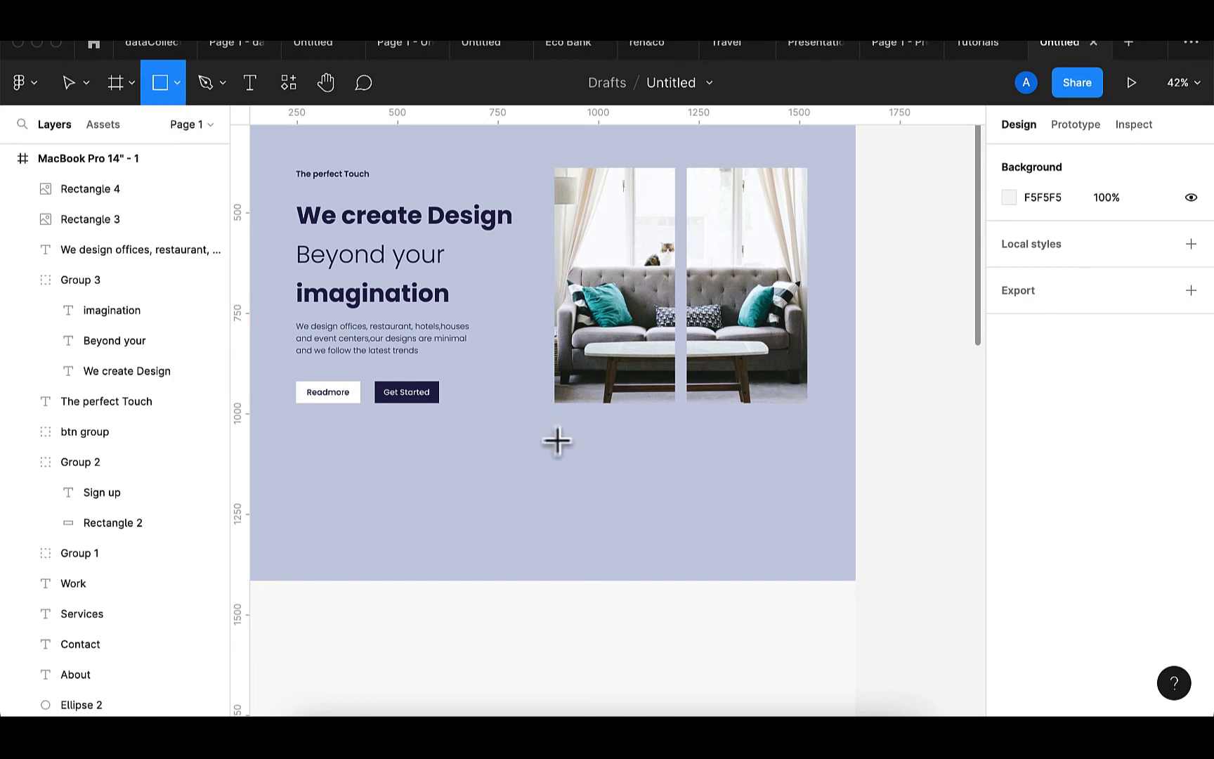
{"action": "mouse_move", "coordinate": [551, 437]}
{"action": "left_mouse_down"}
{"action": "mouse_move", "coordinate": [558, 457]}
{"action": "mouse_move", "coordinate": [626, 477]}
{"action": "mouse_move", "coordinate": [812, 487]}
{"action": "left_mouse_up"}
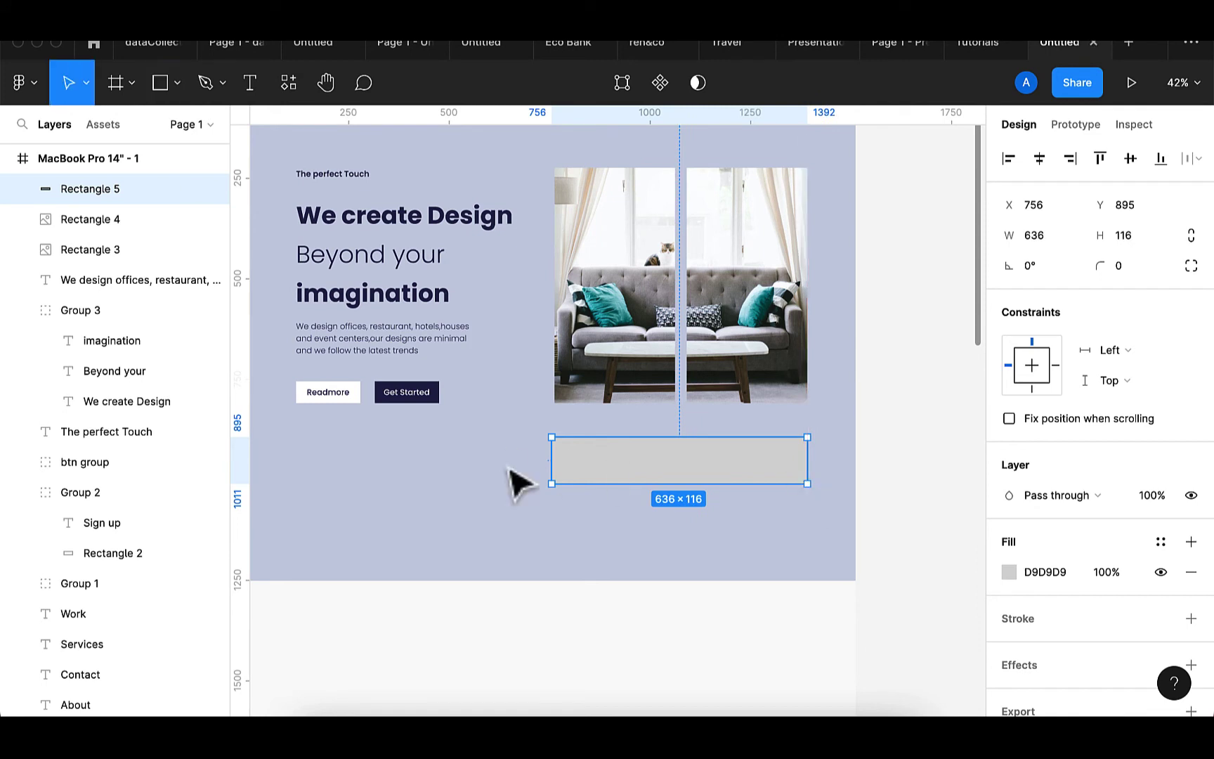
{"action": "left_click_drag", "start_coordinate": [550, 456], "coordinate": [555, 456]}
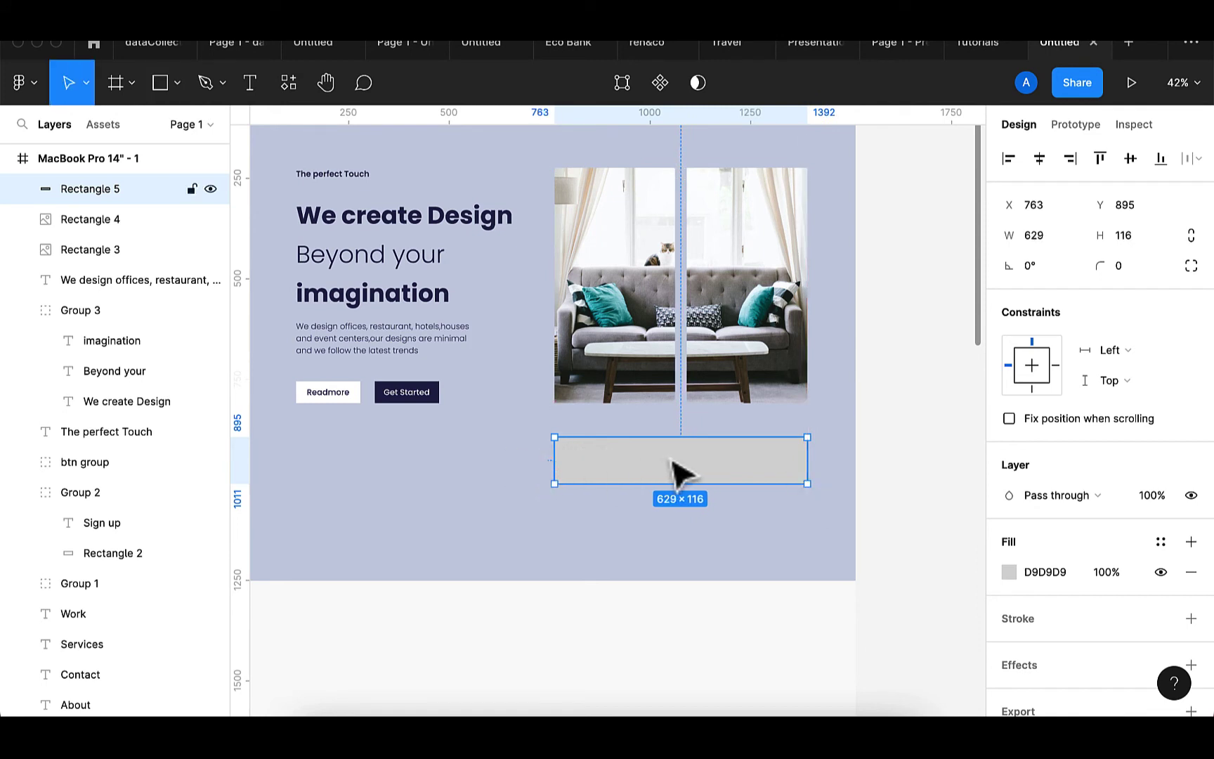
{"action": "left_click_drag", "start_coordinate": [671, 462], "coordinate": [671, 457]}
- Fill the wide rectangle beneath the photos with white FFFFFF from the document colors
{"action": "left_click", "coordinate": [1009, 572]}
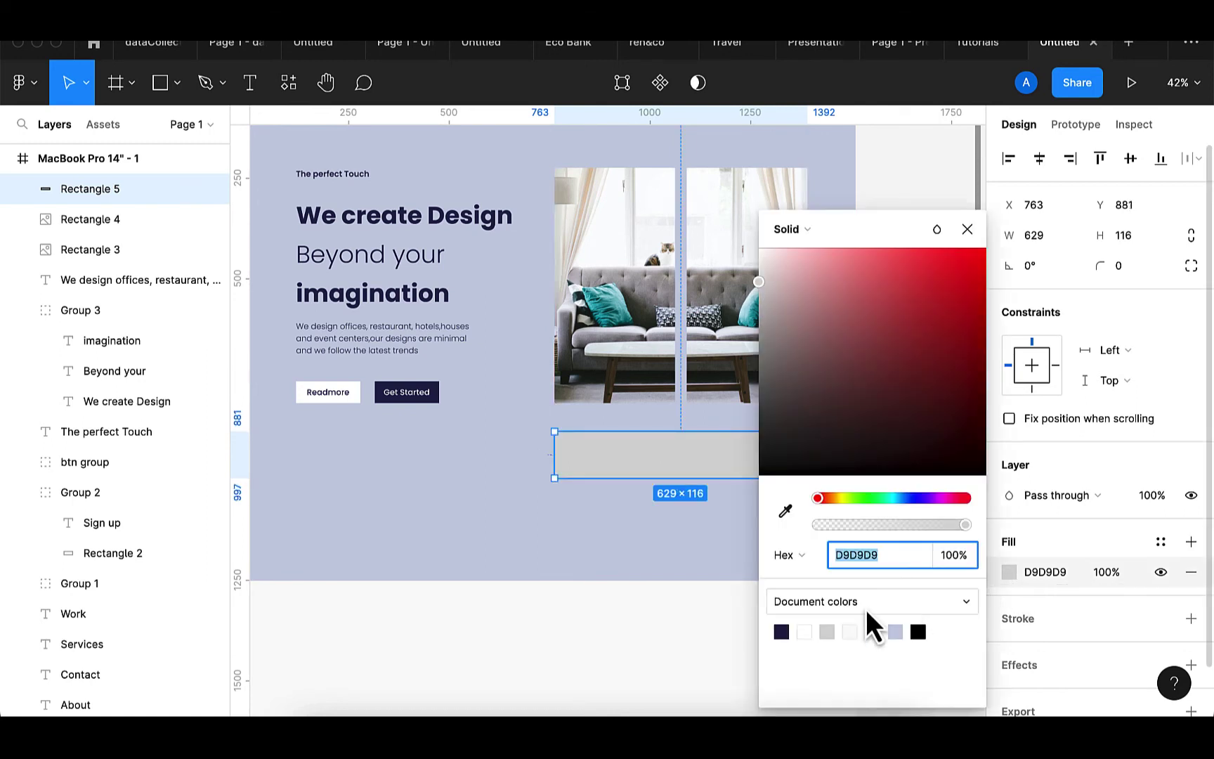
{"action": "left_click", "coordinate": [805, 631]}
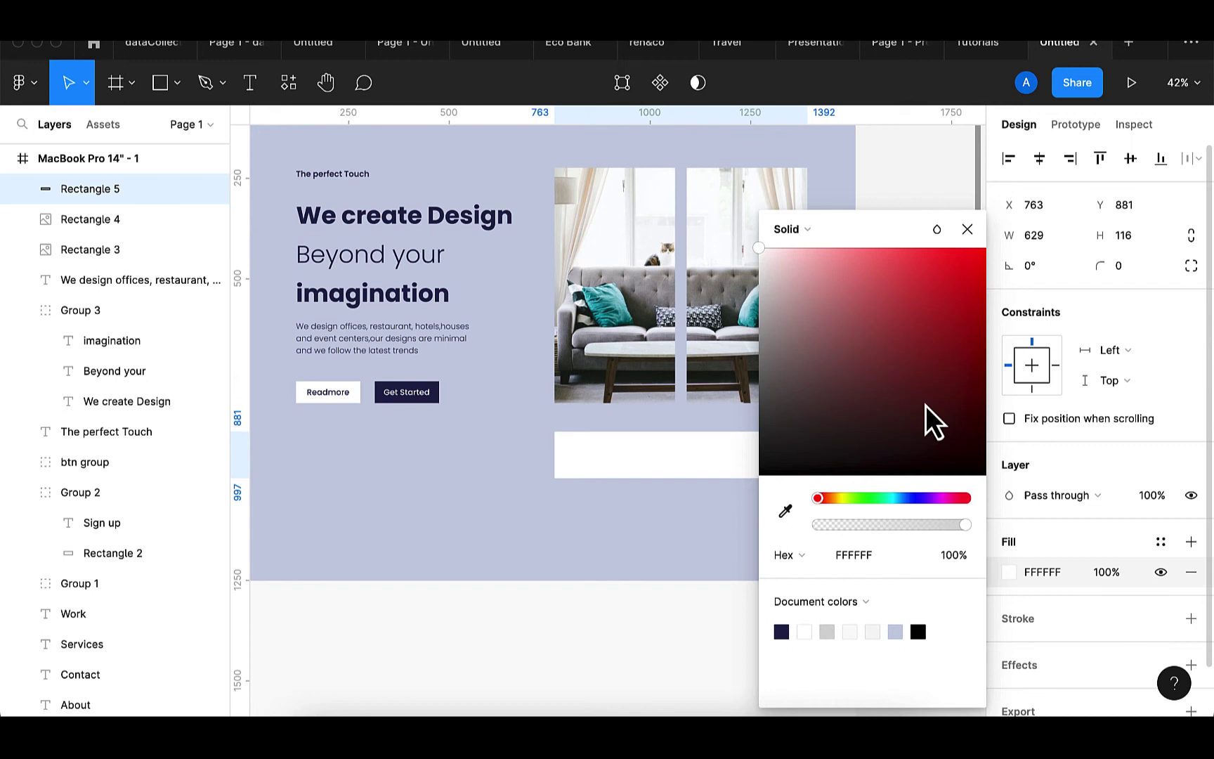
{"action": "left_click", "coordinate": [968, 231]}
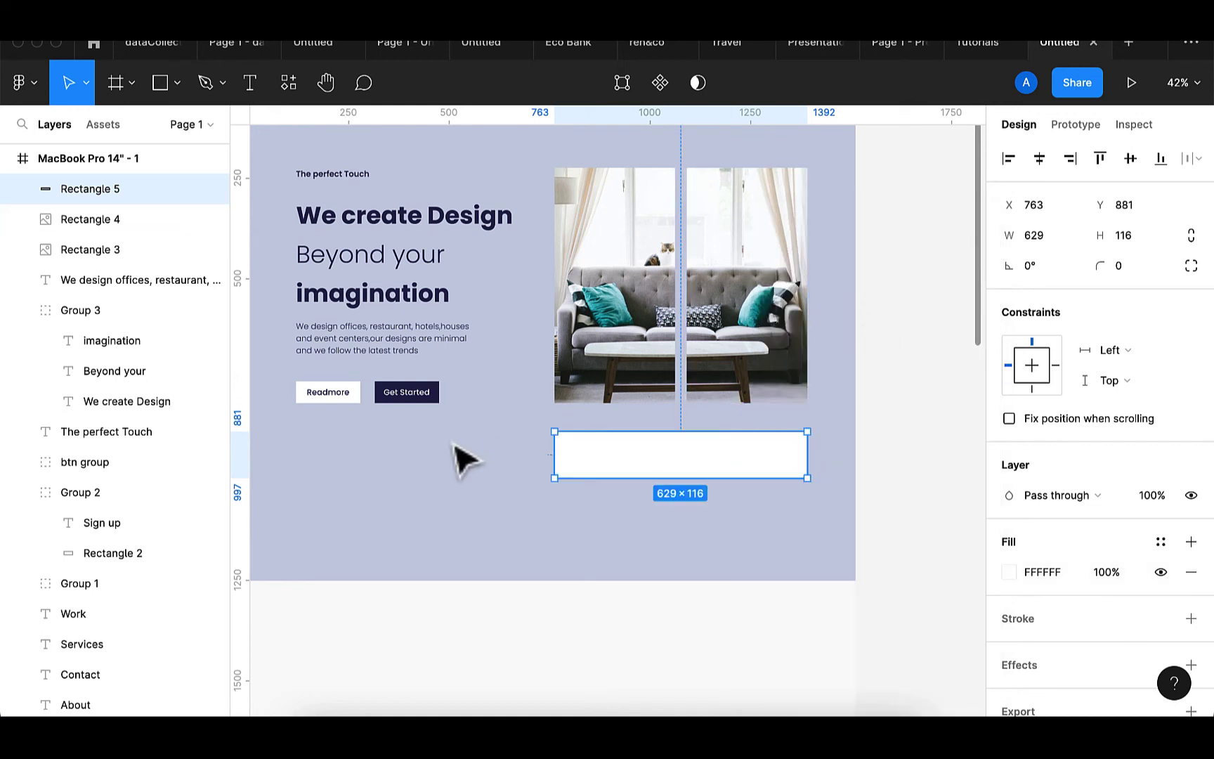
- Lock the photo rectangle nearest the headline
{"action": "scroll", "coordinate": [469, 493], "scroll_direction": "left", "scroll_amount": 2}
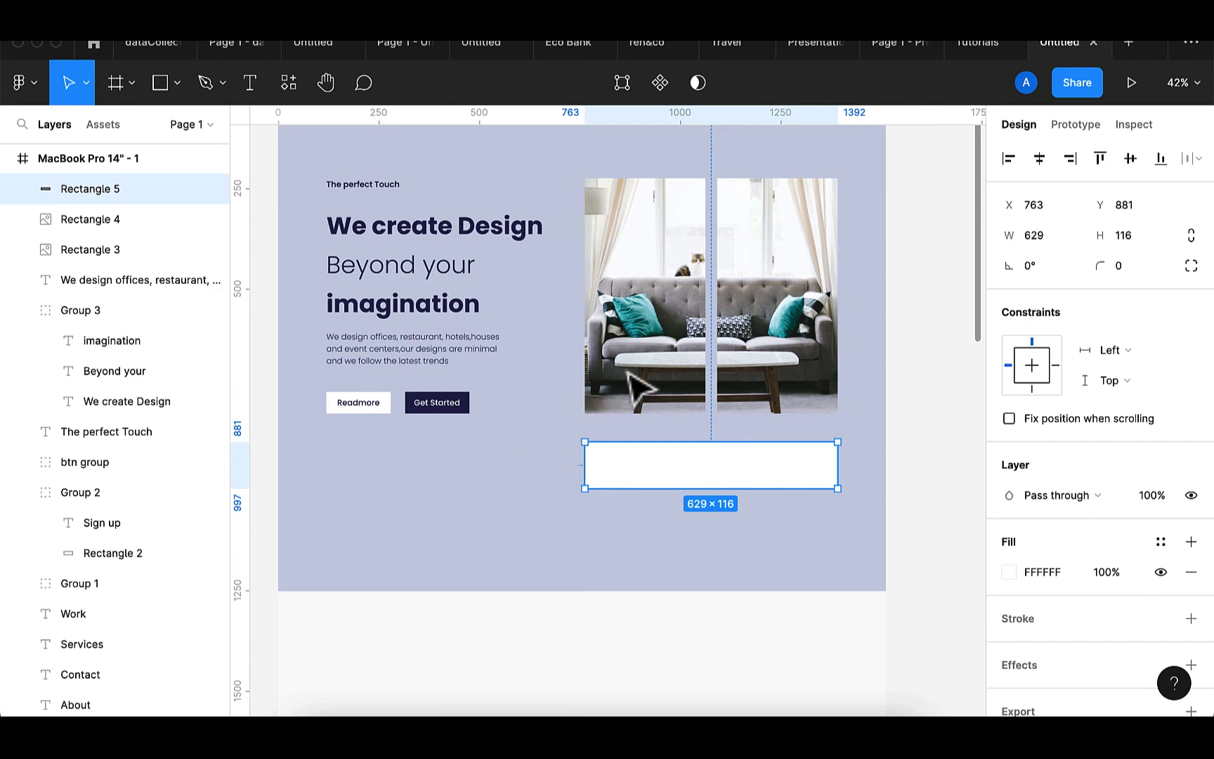
{"action": "left_click", "coordinate": [662, 373]}
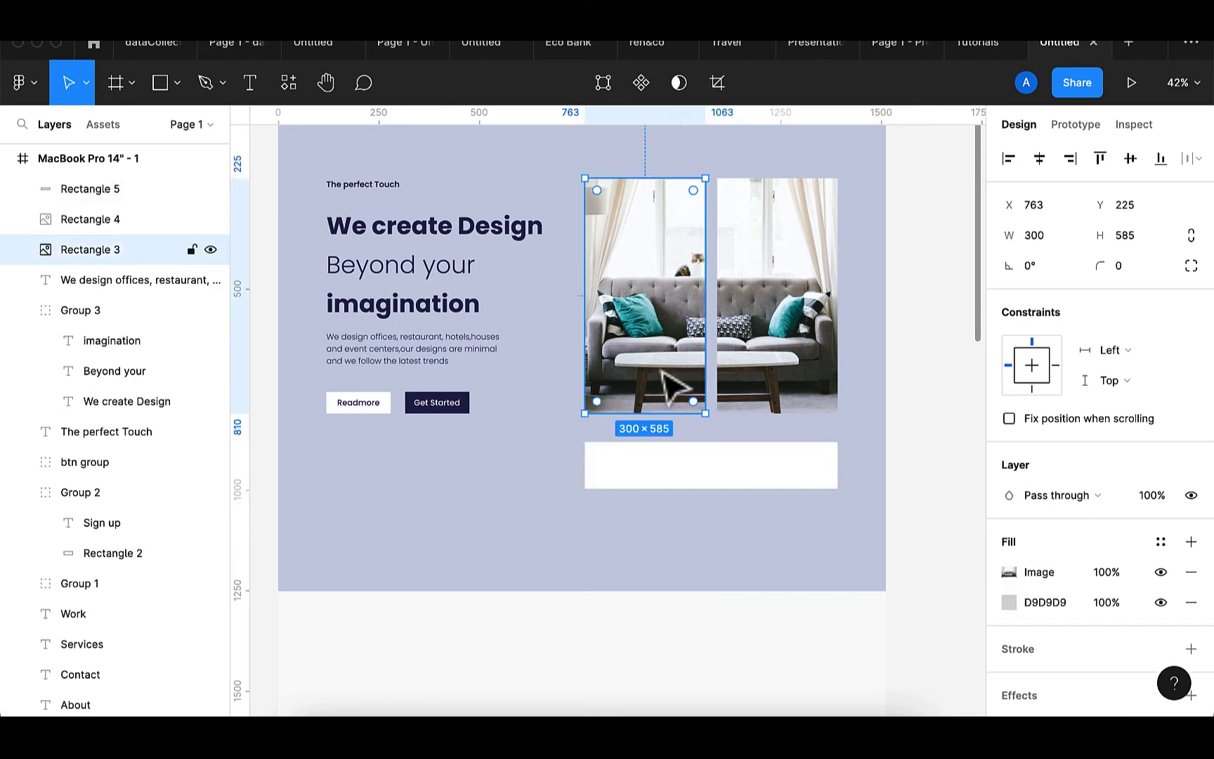
{"action": "left_click", "coordinate": [191, 250]}
- Draw a 255 × 68 rectangle at X 785, Y 718 over the locked photo and fill it with white sampled from the bar below
{"action": "left_click", "coordinate": [161, 85]}
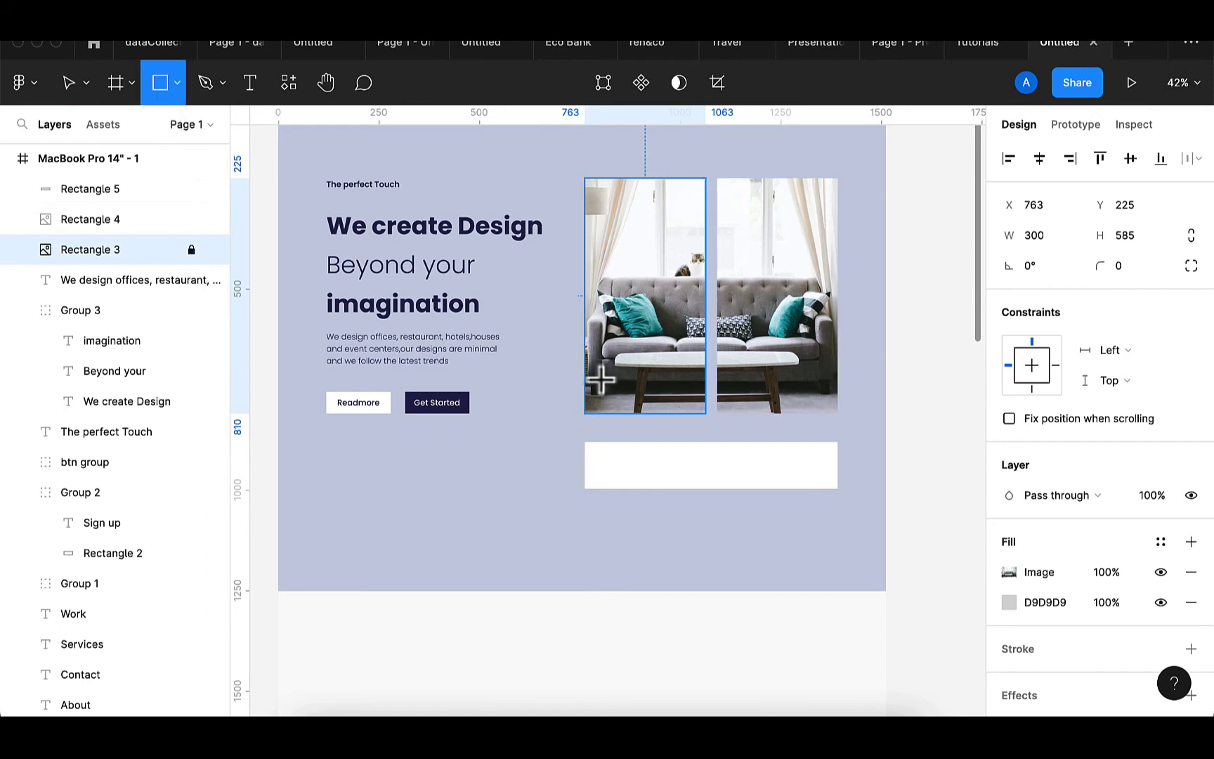
{"action": "mouse_move", "coordinate": [598, 368]}
{"action": "left_mouse_down"}
{"action": "mouse_move", "coordinate": [604, 384]}
{"action": "mouse_move", "coordinate": [695, 401]}
{"action": "left_mouse_up"}
{"action": "scroll", "coordinate": [695, 401], "scroll_direction": "up", "scroll_amount": 5}
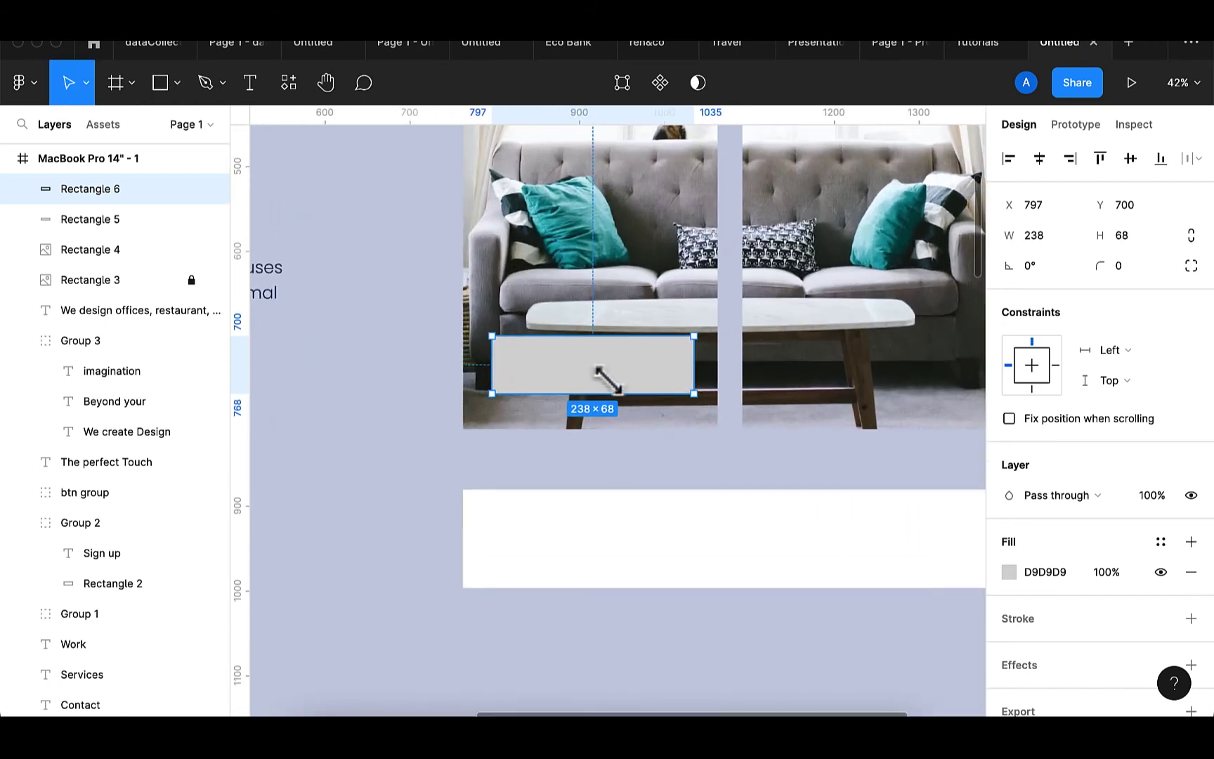
{"action": "left_click_drag", "start_coordinate": [490, 367], "coordinate": [485, 367]}
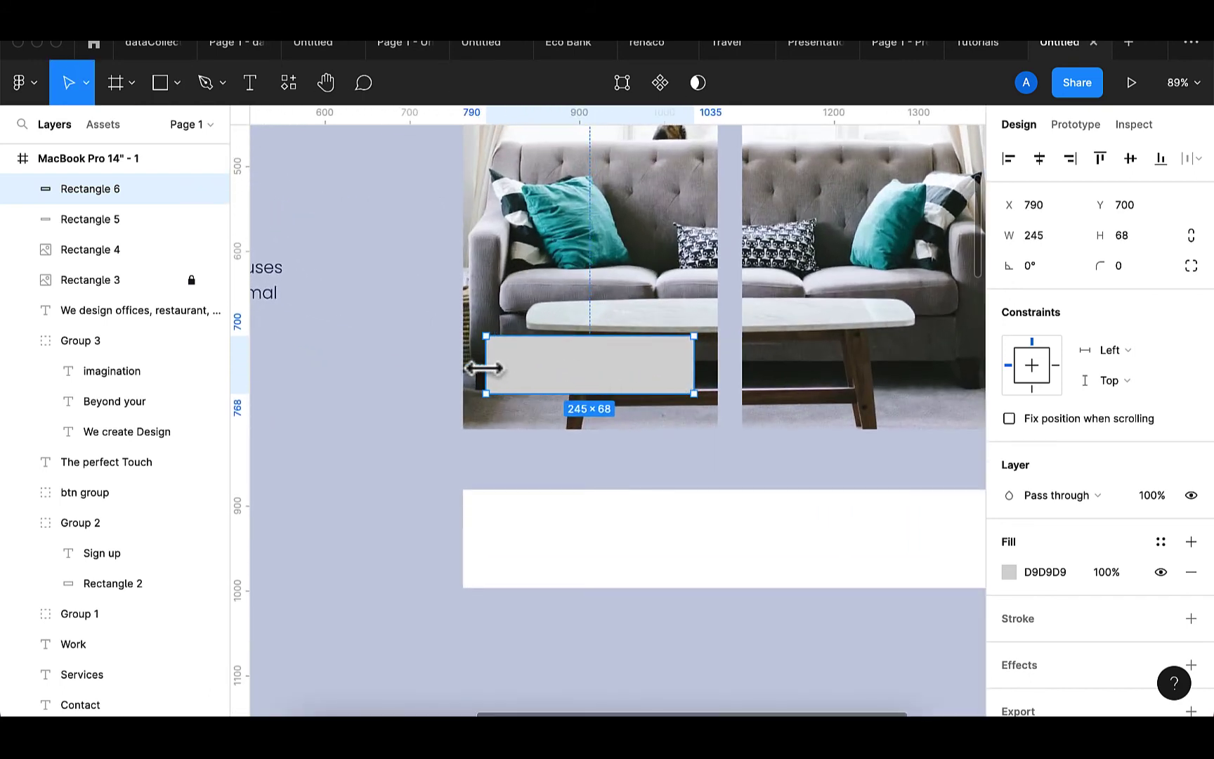
{"action": "left_click_drag", "start_coordinate": [696, 367], "coordinate": [699, 366]}
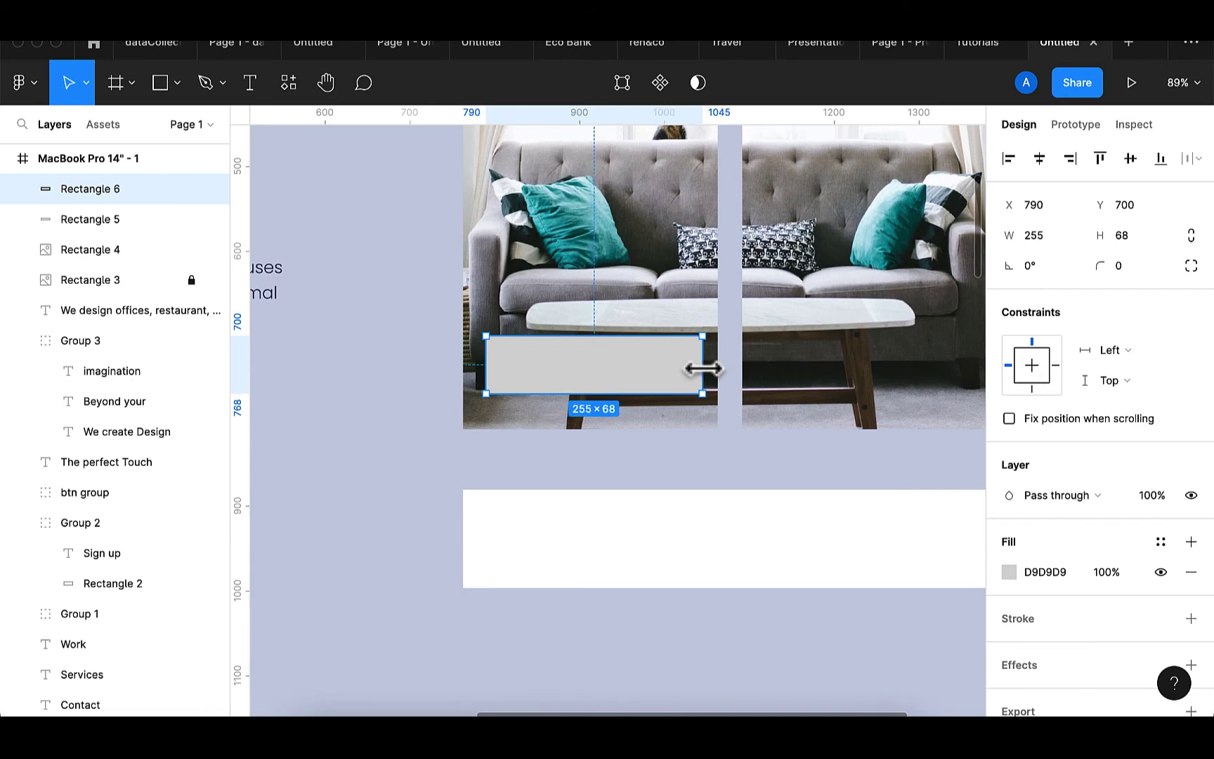
{"action": "mouse_move", "coordinate": [626, 382]}
{"action": "left_mouse_down"}
{"action": "mouse_move", "coordinate": [629, 393]}
{"action": "mouse_move", "coordinate": [631, 378]}
{"action": "mouse_move", "coordinate": [620, 381]}
{"action": "left_mouse_up"}
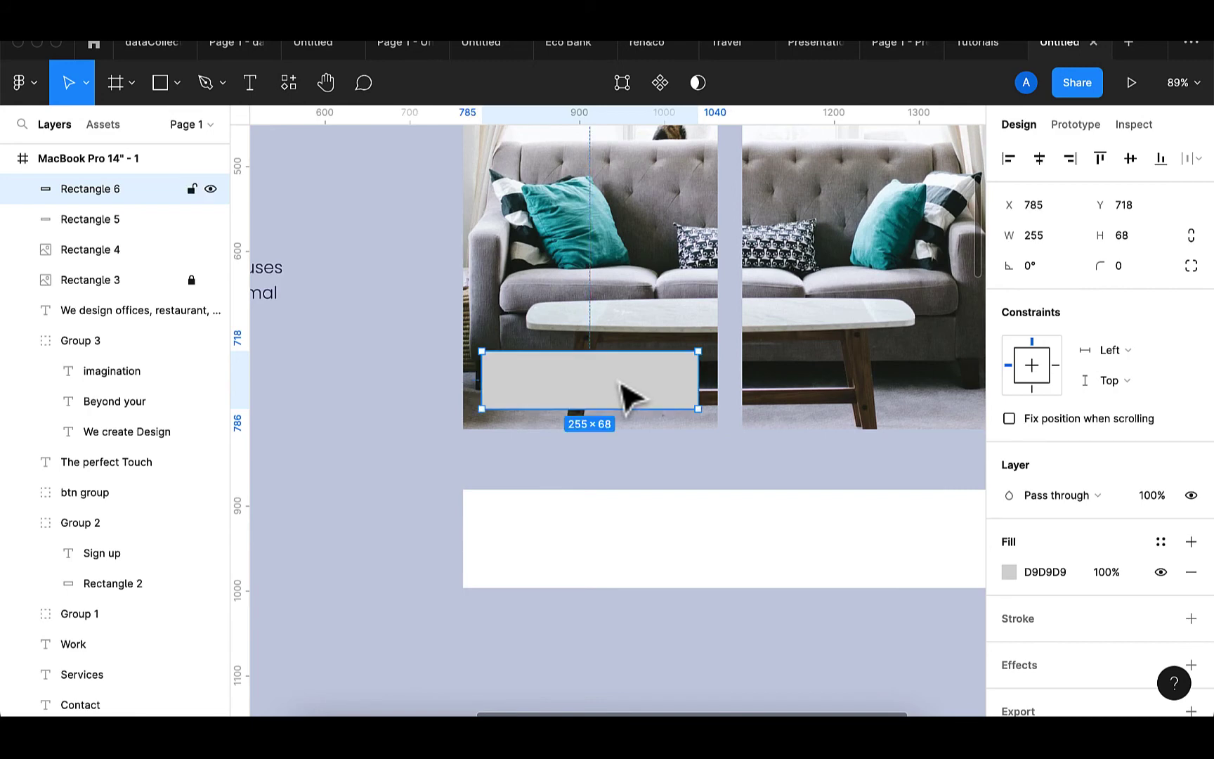
{"action": "key", "text": "i"}
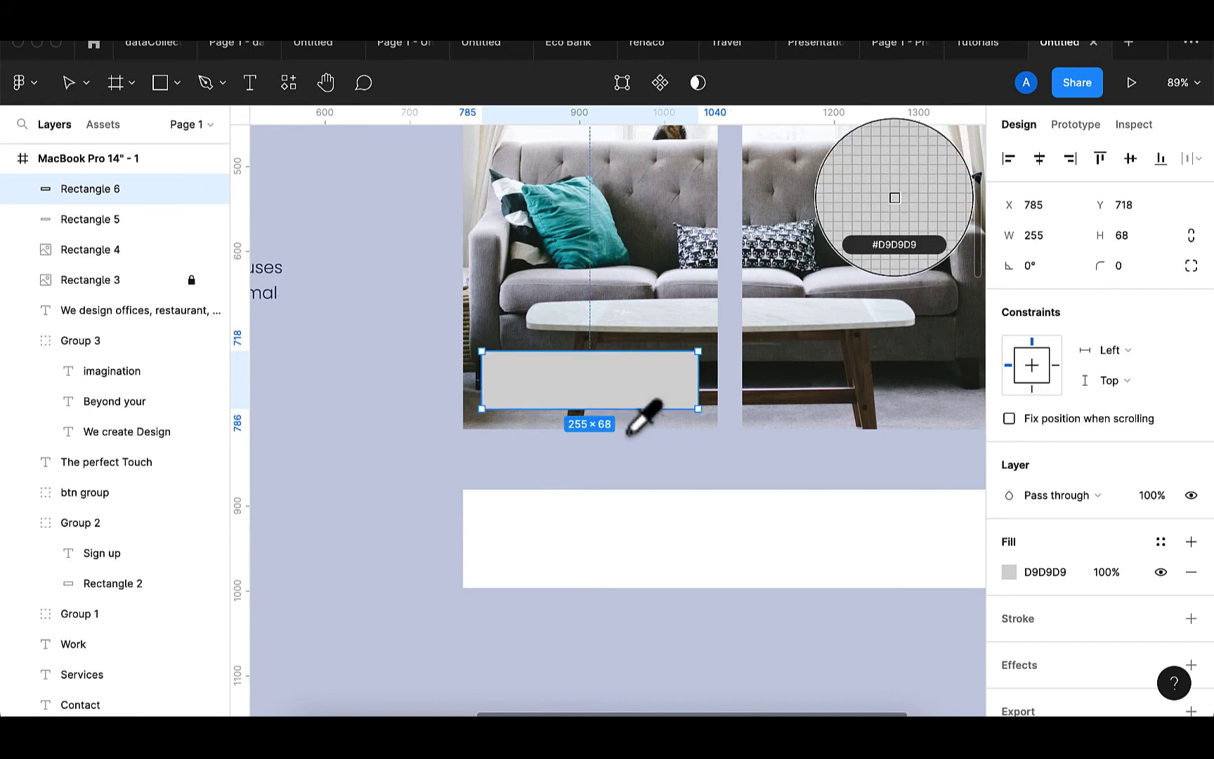
{"action": "left_click", "coordinate": [627, 545]}
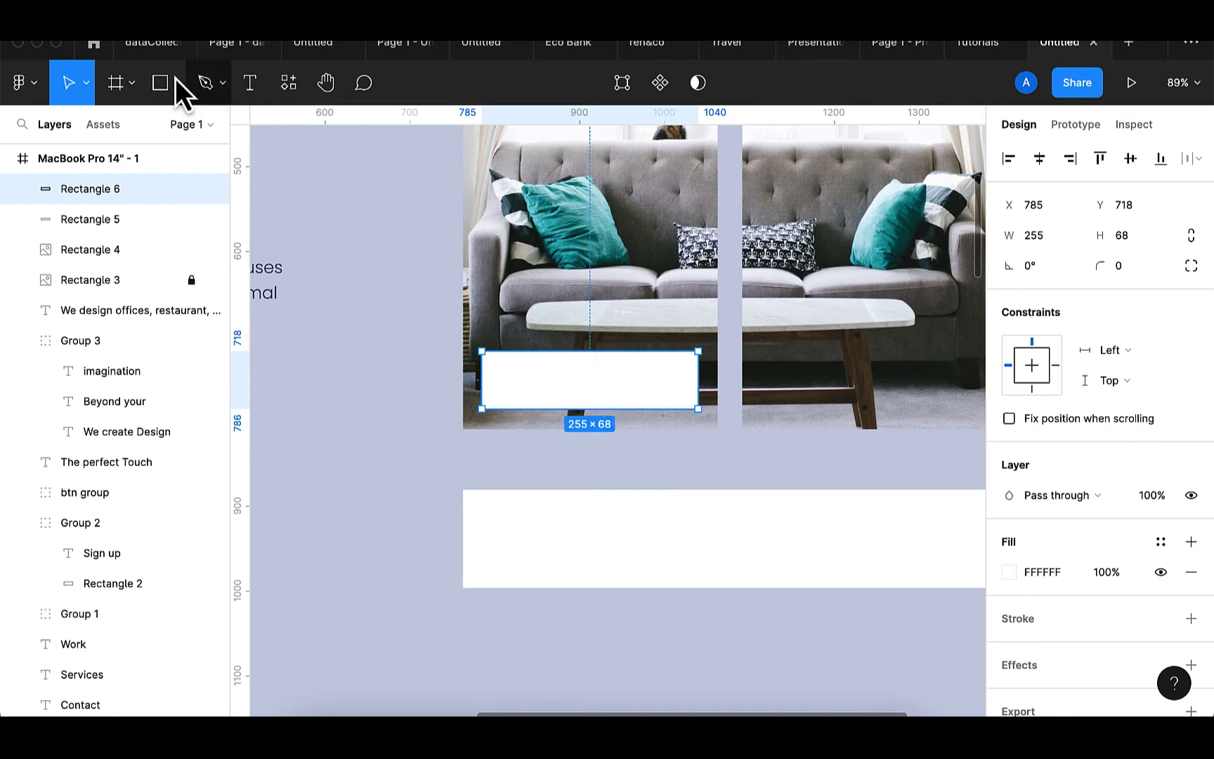
- Draw a 98 × 68 rectangle at X 785, Y 718, covering the left end of the white overlay card at full height
{"action": "left_click", "coordinate": [156, 82]}
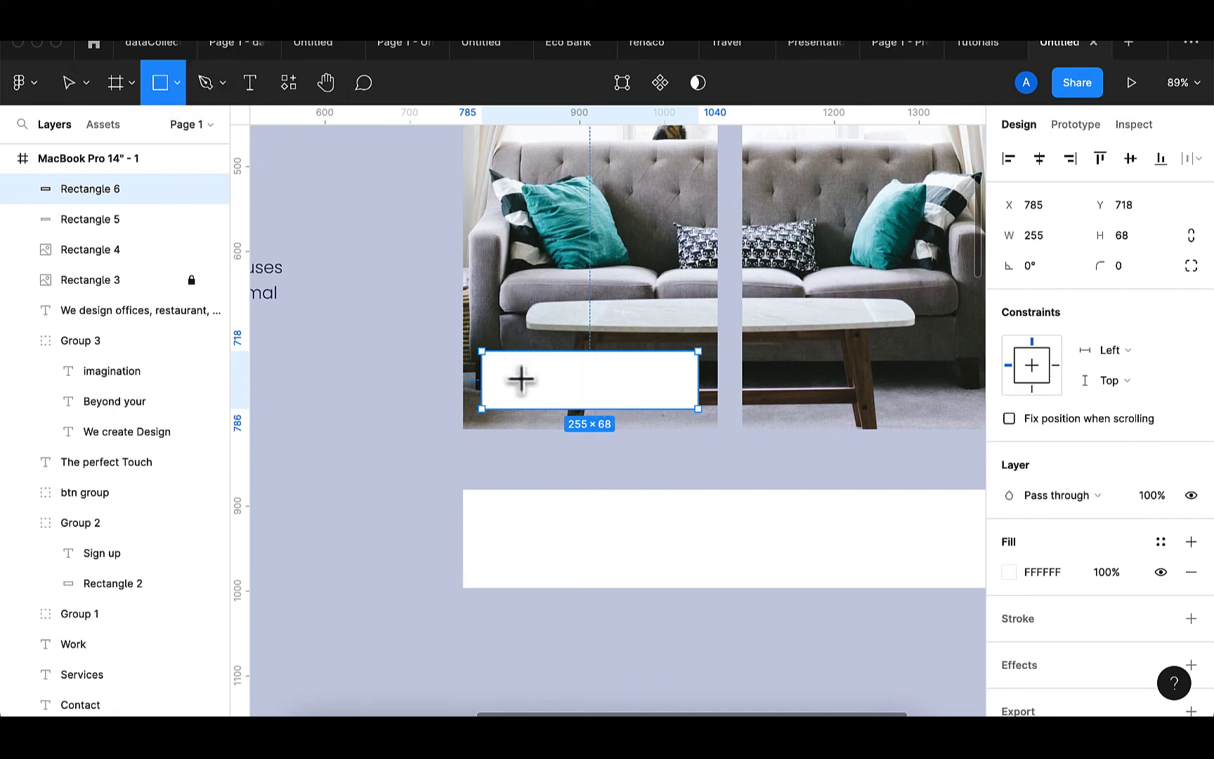
{"action": "left_click_drag", "start_coordinate": [511, 361], "coordinate": [565, 411]}
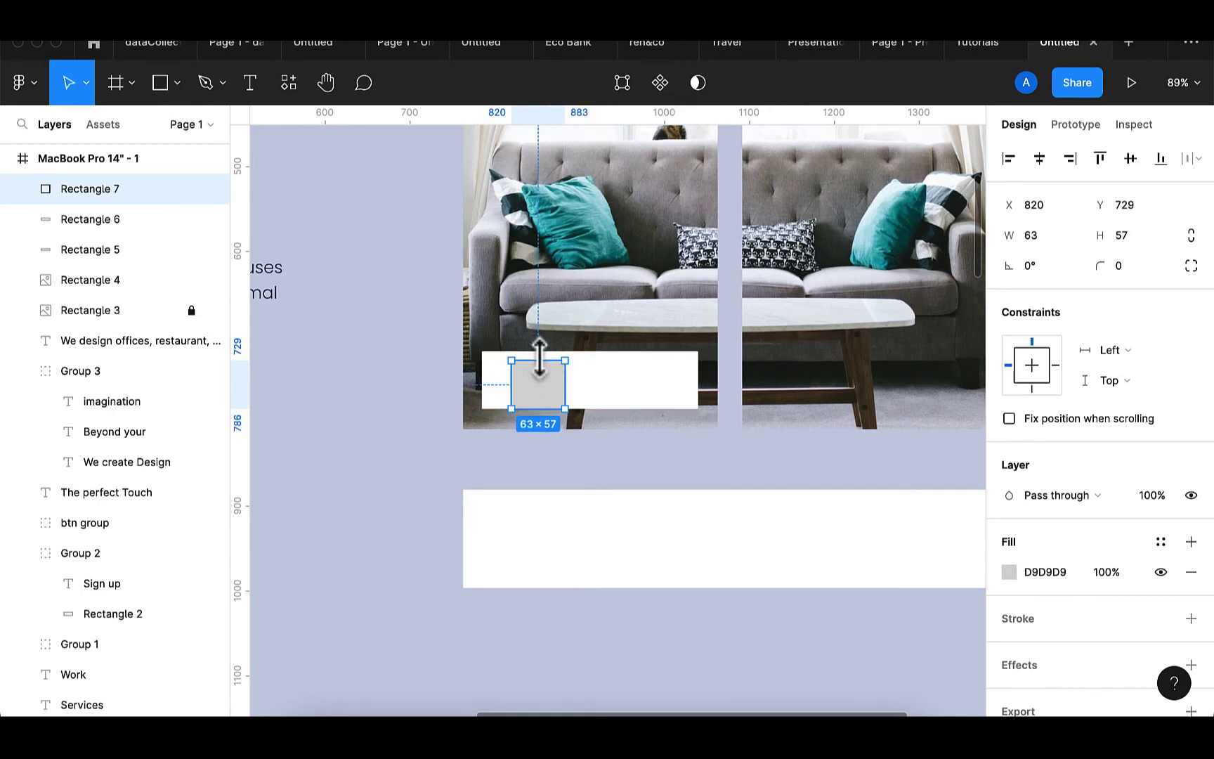
{"action": "left_click_drag", "start_coordinate": [539, 359], "coordinate": [539, 352]}
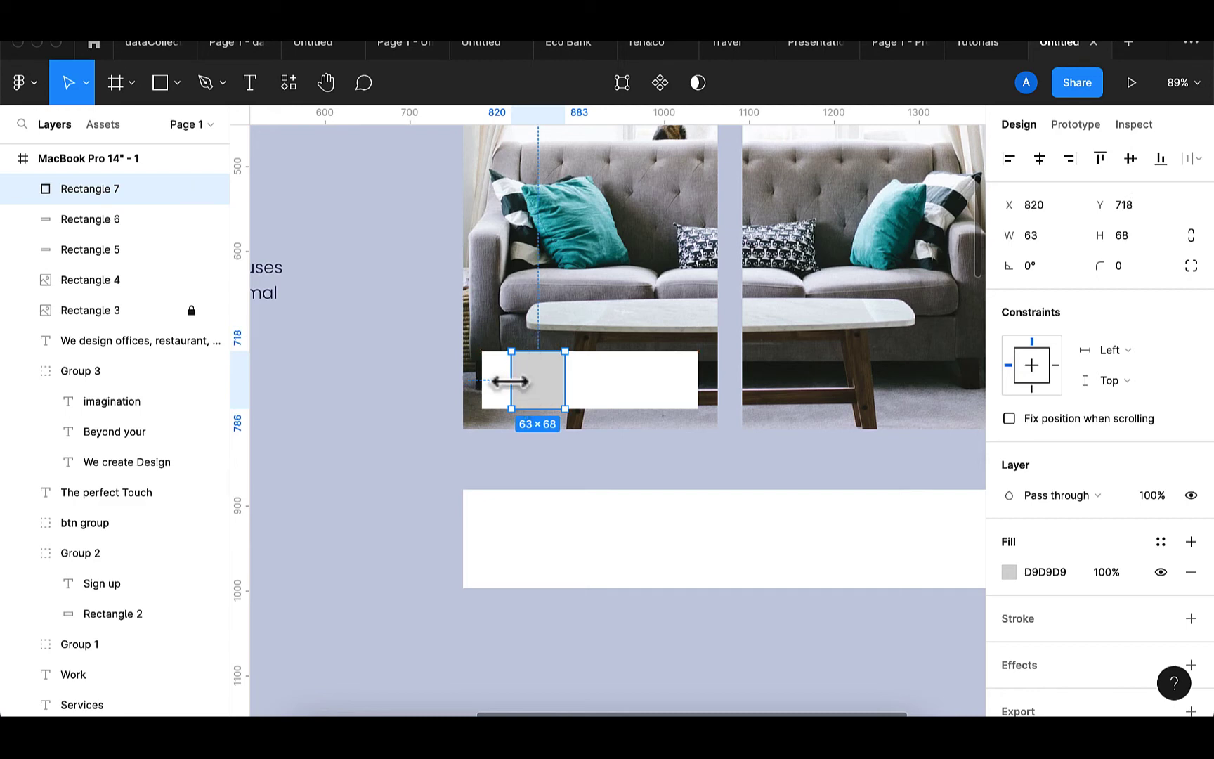
{"action": "left_click_drag", "start_coordinate": [510, 381], "coordinate": [482, 383]}
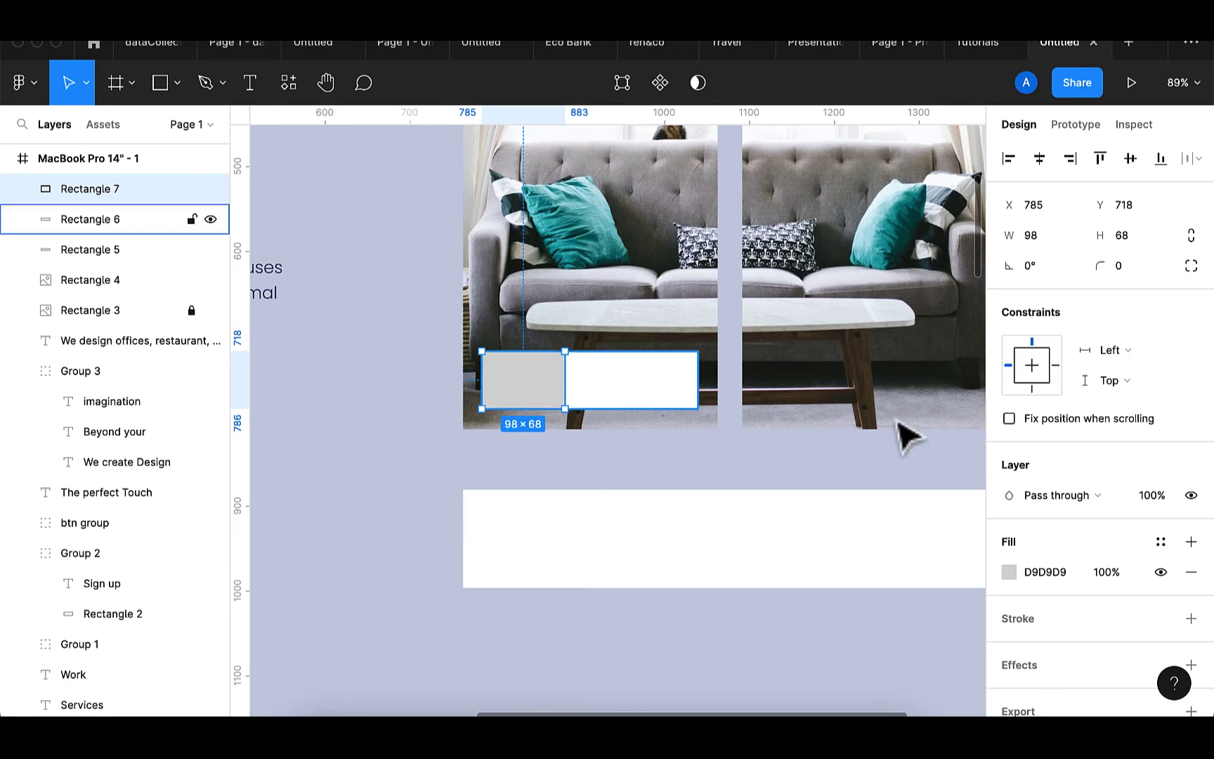
- Fill the small overlay rectangle with 00B4FF and widen it to 107, keeping its left edge in place
{"action": "left_click", "coordinate": [1064, 570]}
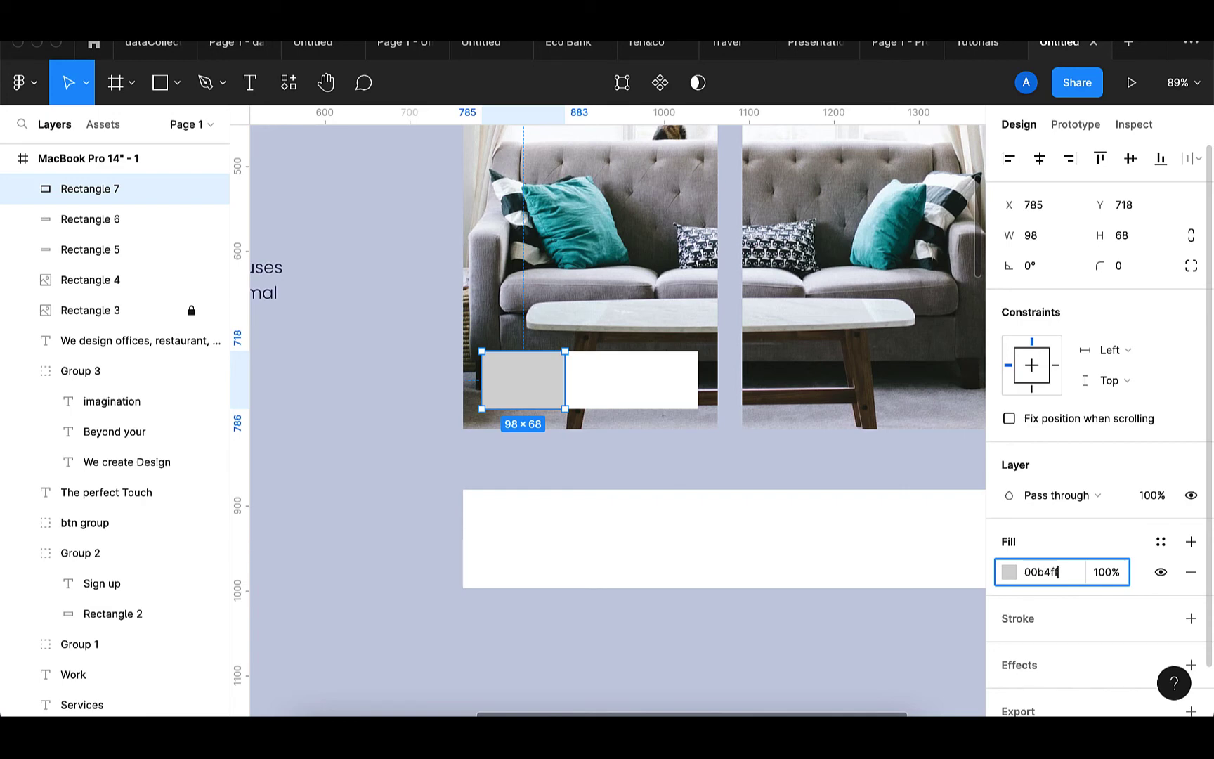
{"action": "key", "text": "Return"}
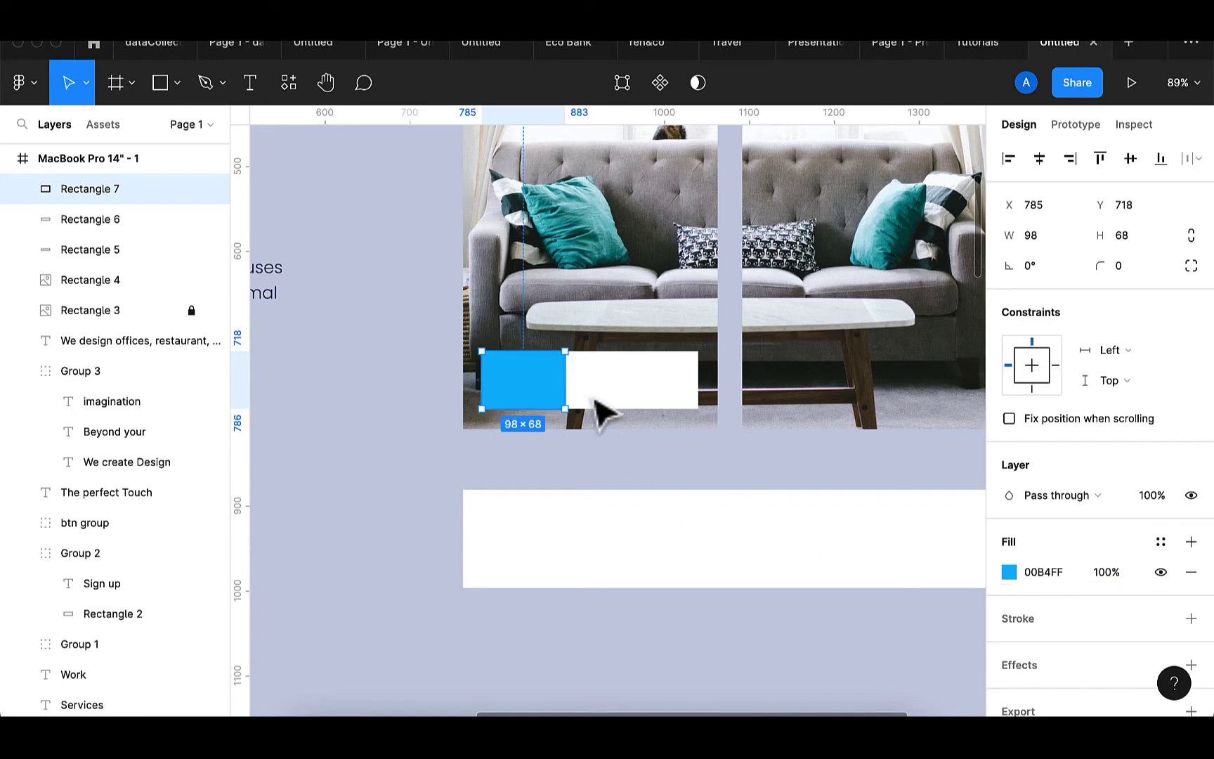
{"action": "left_click_drag", "start_coordinate": [564, 388], "coordinate": [573, 387]}
{"action": "scroll", "coordinate": [555, 394], "scroll_direction": "right", "scroll_amount": 3}
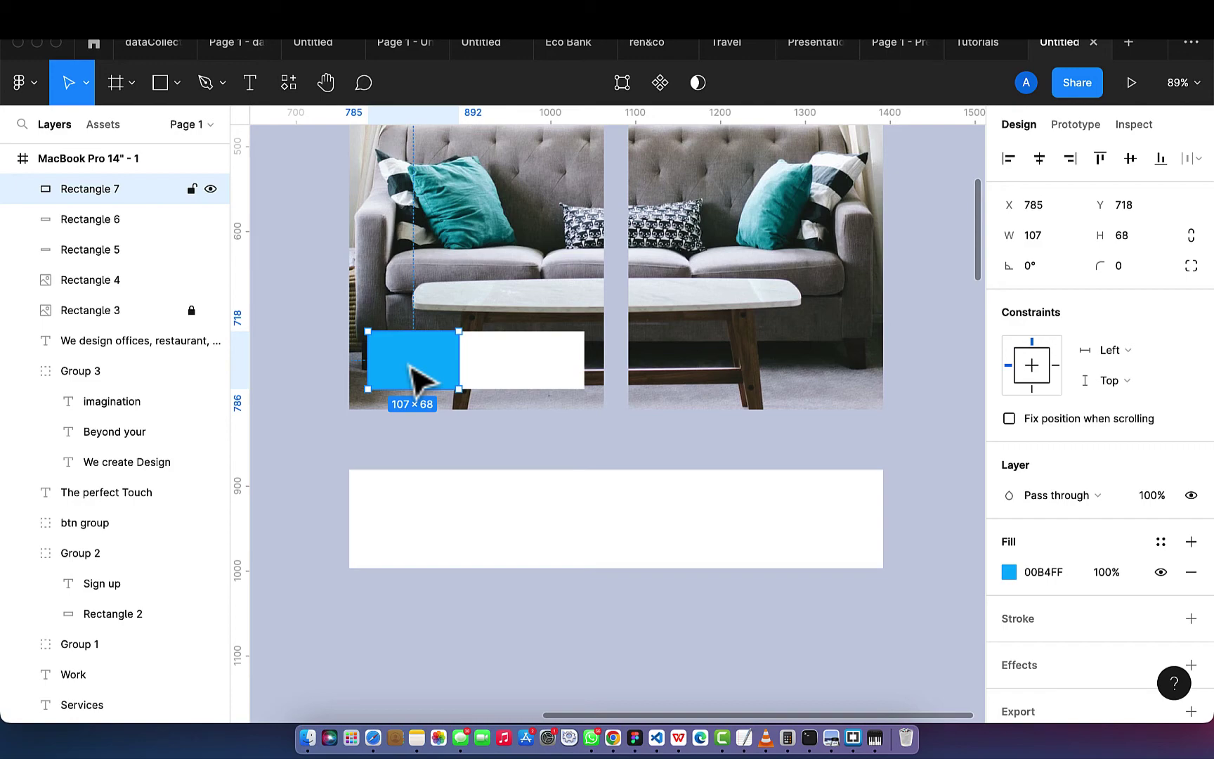
- Switch to Chrome, open the Flaticon website and search its icons for "sofa"
{"action": "left_click", "coordinate": [613, 738]}
{"action": "left_click", "coordinate": [325, 88]}
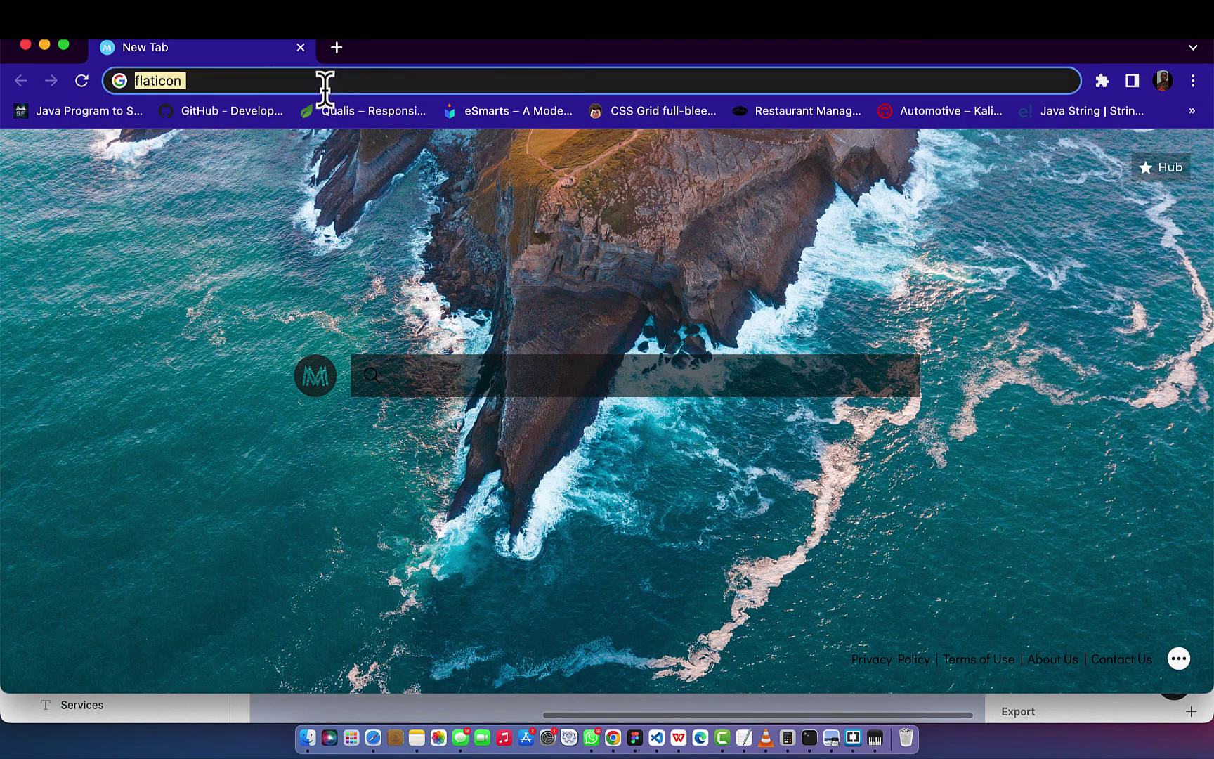
{"action": "key", "text": "Return"}
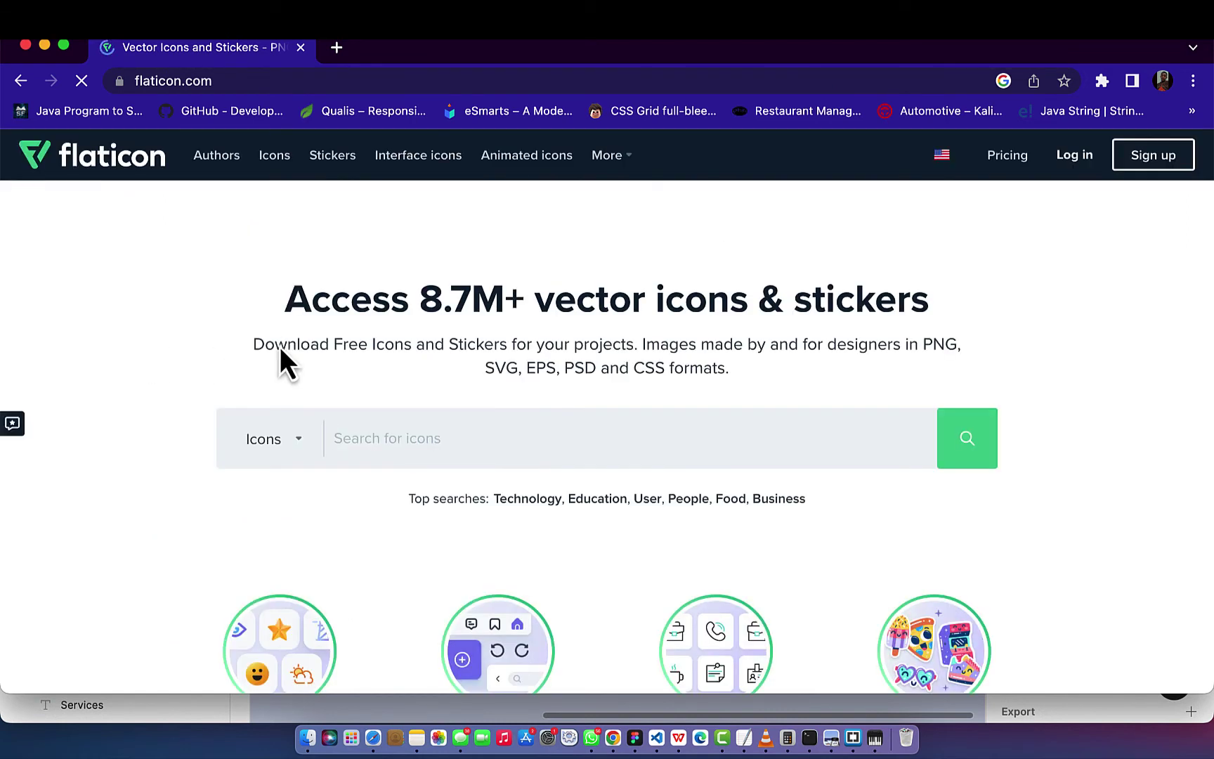
{"action": "type", "text": "sof"}
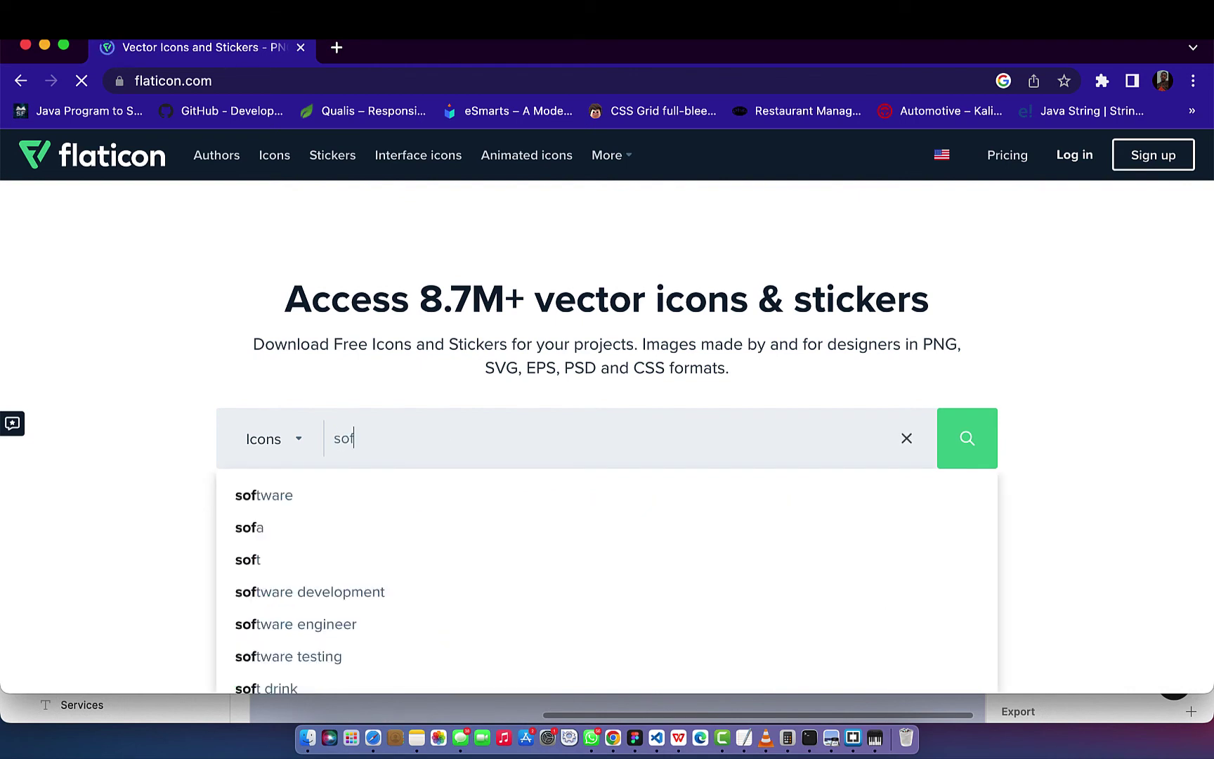
{"action": "type", "text": "a"}
{"action": "key", "text": "Return"}
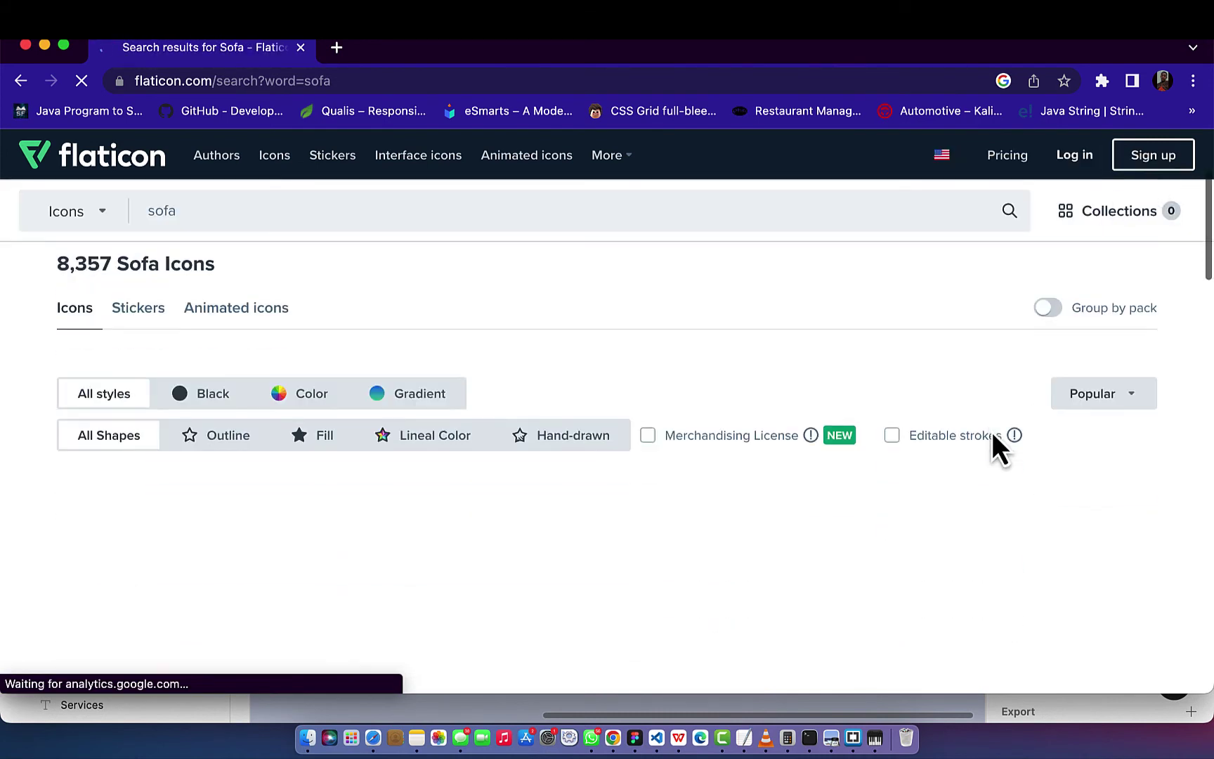
- Copy the PNG of the outlined tufted sofa icon, fourth in the second row of results, to the clipboard
{"action": "scroll", "coordinate": [993, 434], "scroll_direction": "down", "scroll_amount": 4}
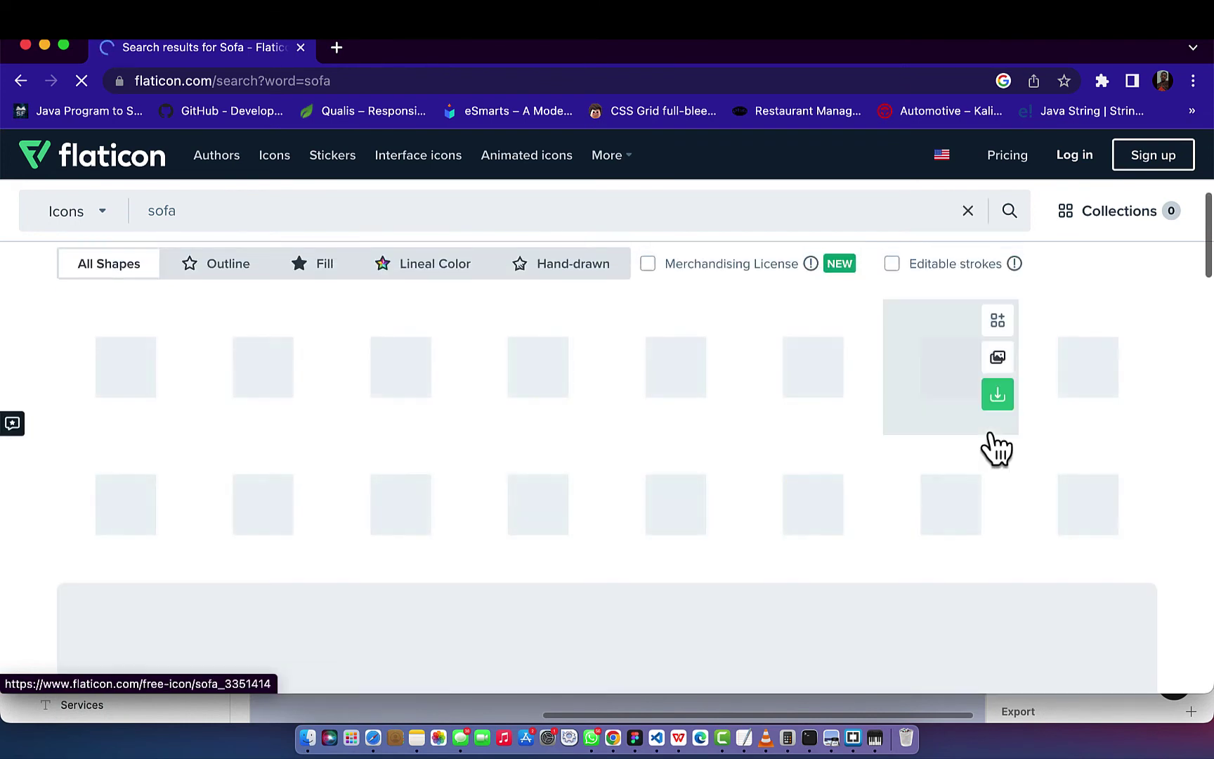
{"action": "scroll", "coordinate": [996, 448], "scroll_direction": "down", "scroll_amount": 2}
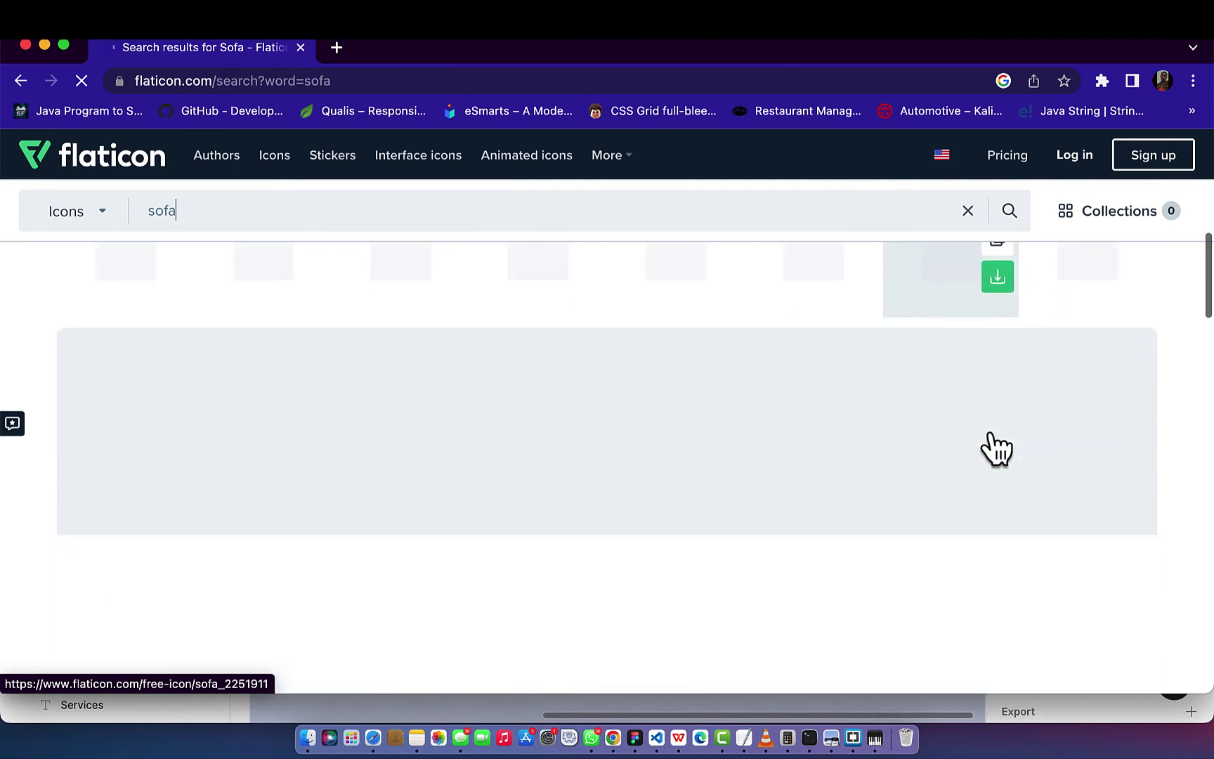
{"action": "scroll", "coordinate": [996, 448], "scroll_direction": "up", "scroll_amount": 3}
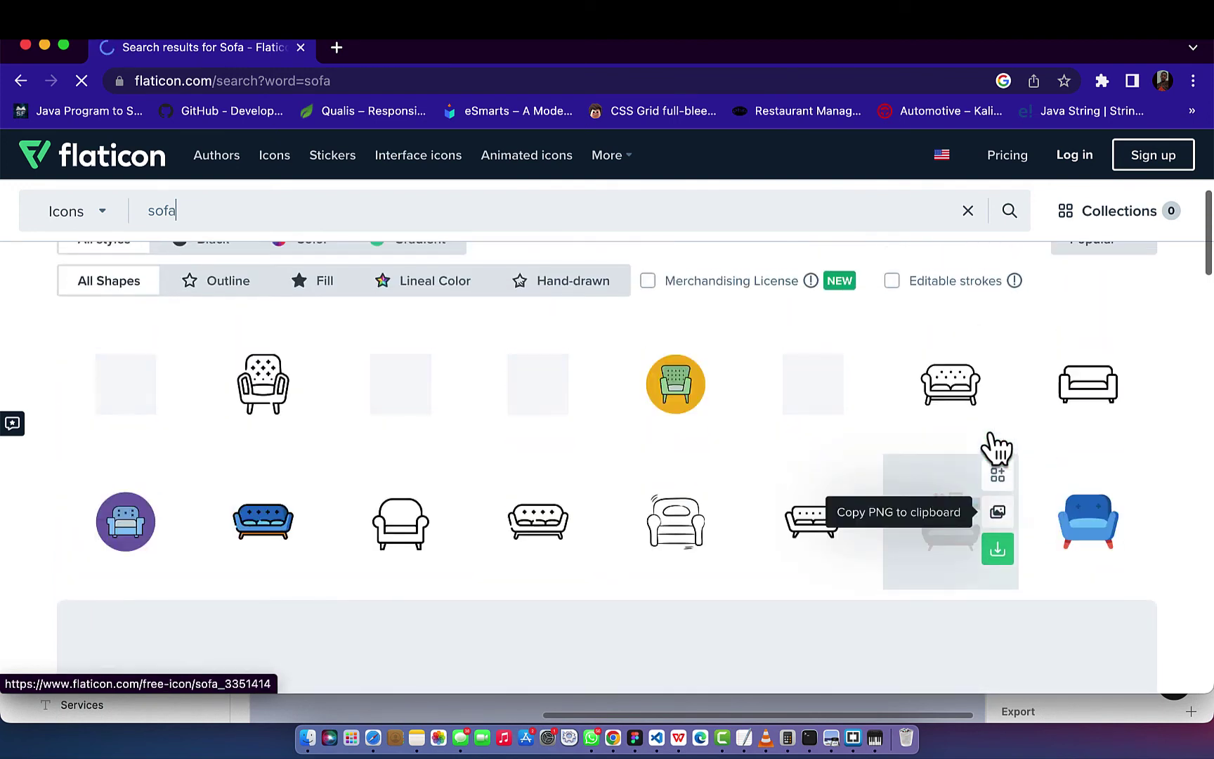
{"action": "scroll", "coordinate": [749, 503], "scroll_direction": "down", "scroll_amount": 1}
{"action": "scroll", "coordinate": [749, 504], "scroll_direction": "down", "scroll_amount": 2}
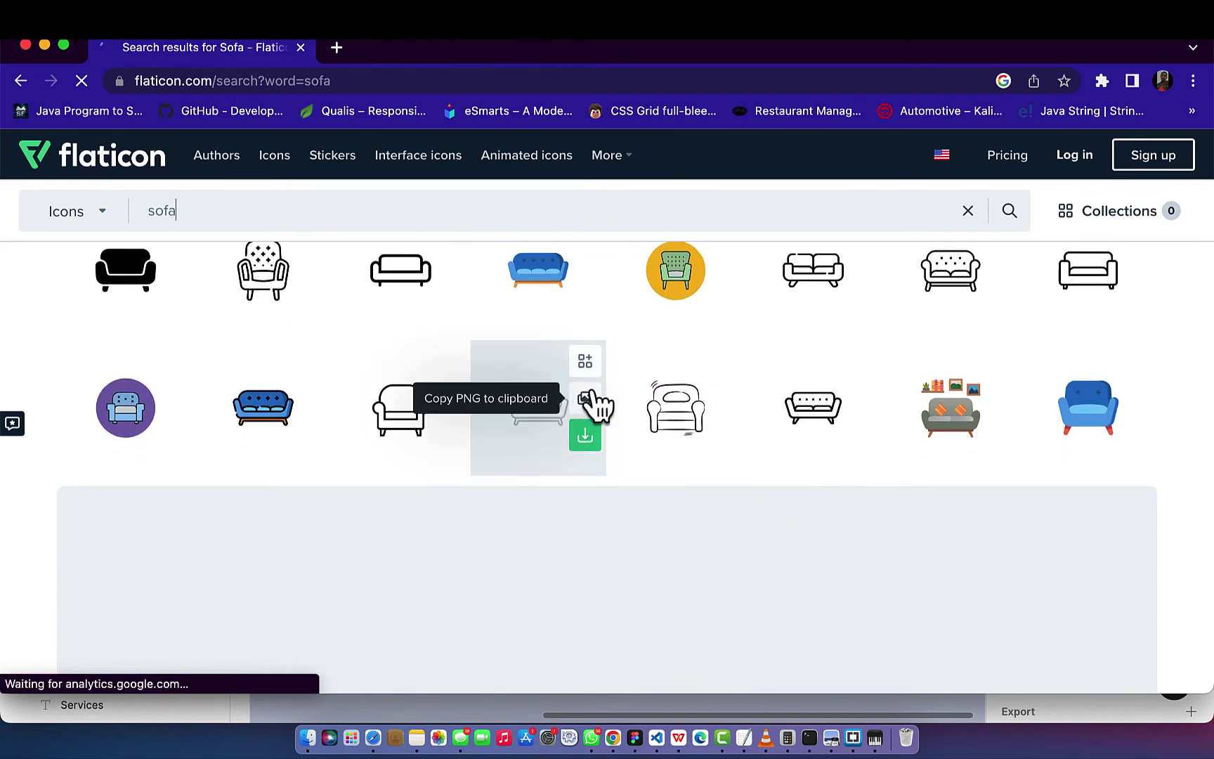
{"action": "left_click", "coordinate": [586, 399]}
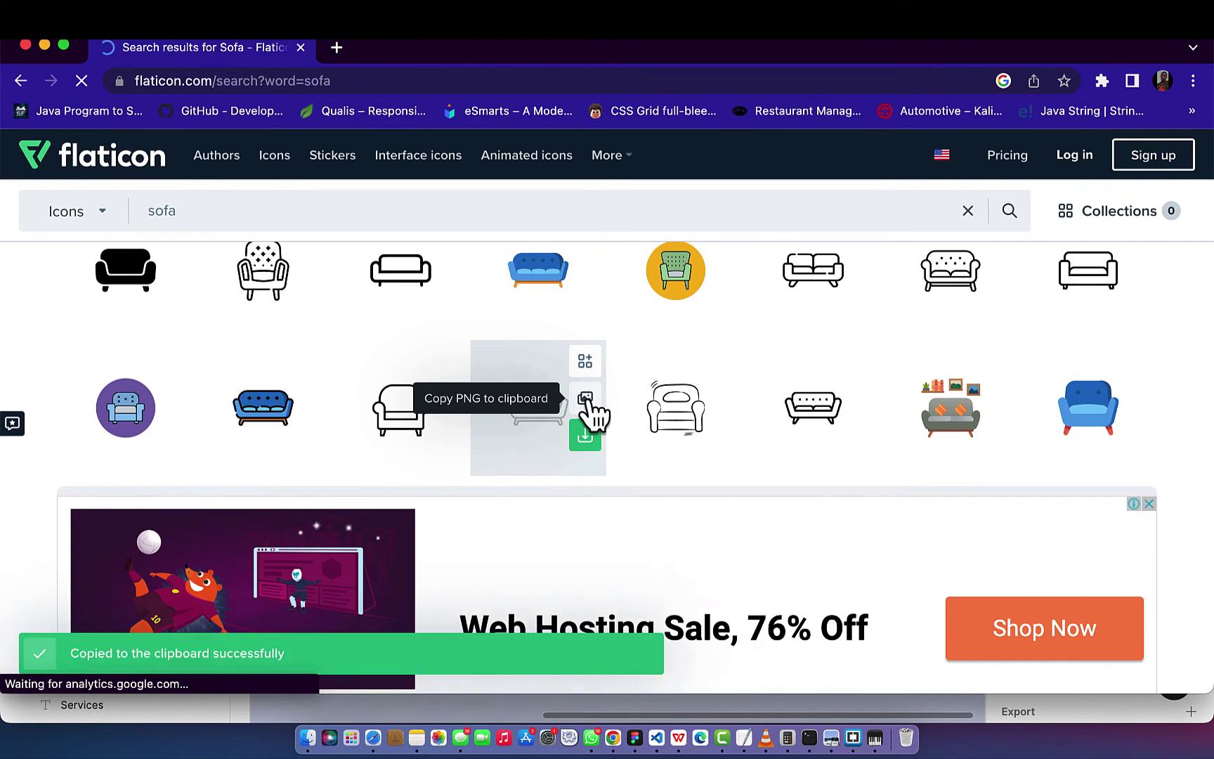
- Switch back to Figma and swap the overlay colors with the eyedropper, making the wide rectangle 00B4FF and the narrow one FFFFFF
{"action": "left_click", "coordinate": [635, 737]}
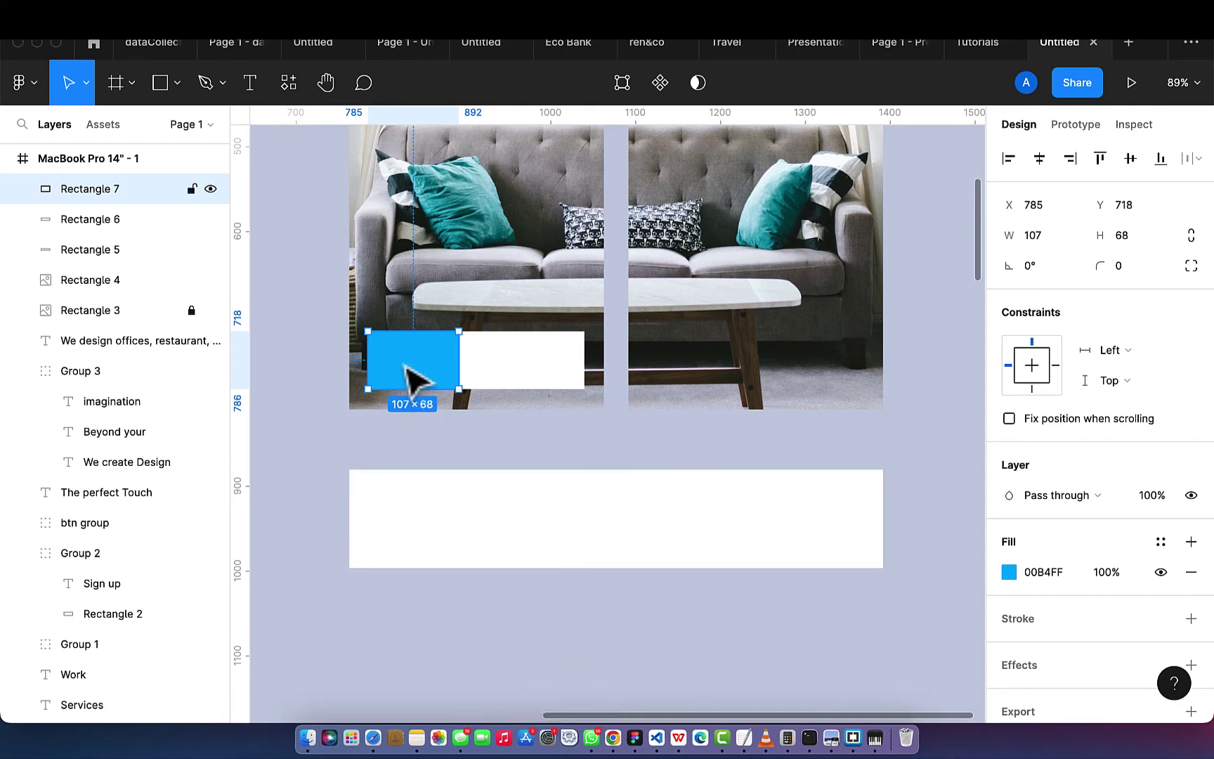
{"action": "left_click", "coordinate": [535, 383]}
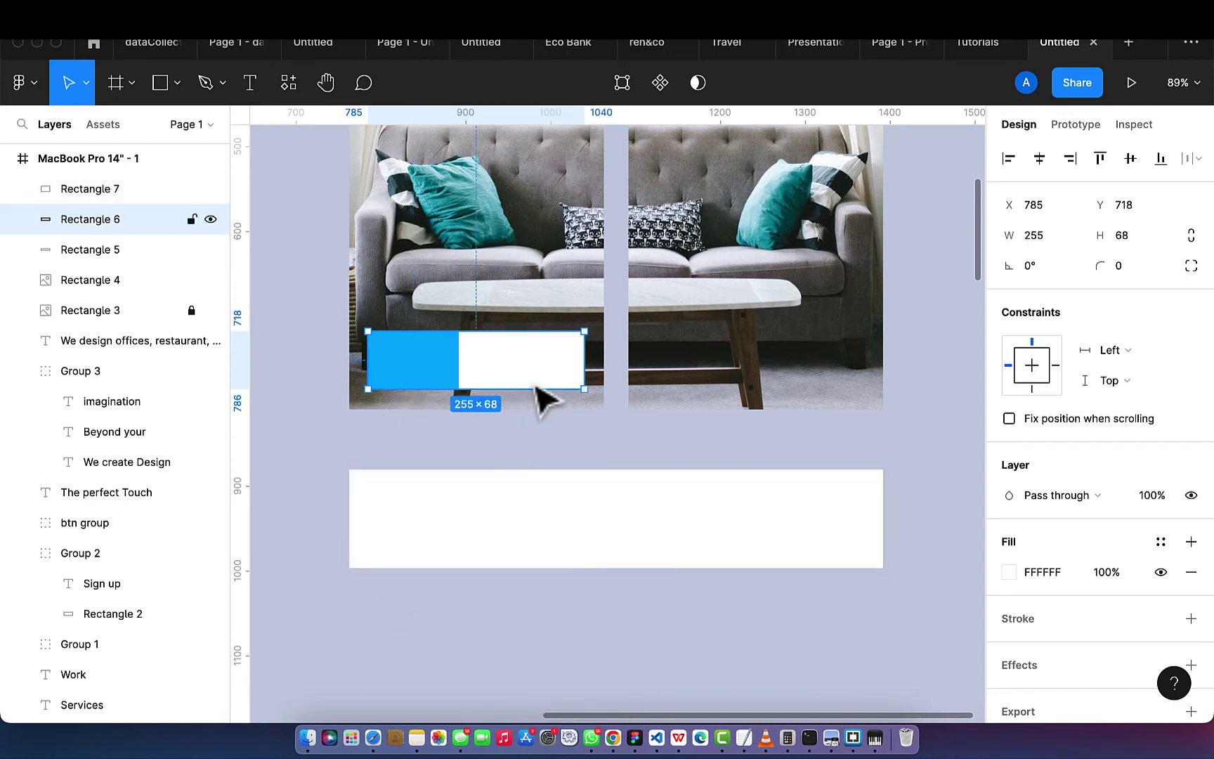
{"action": "key", "text": "i"}
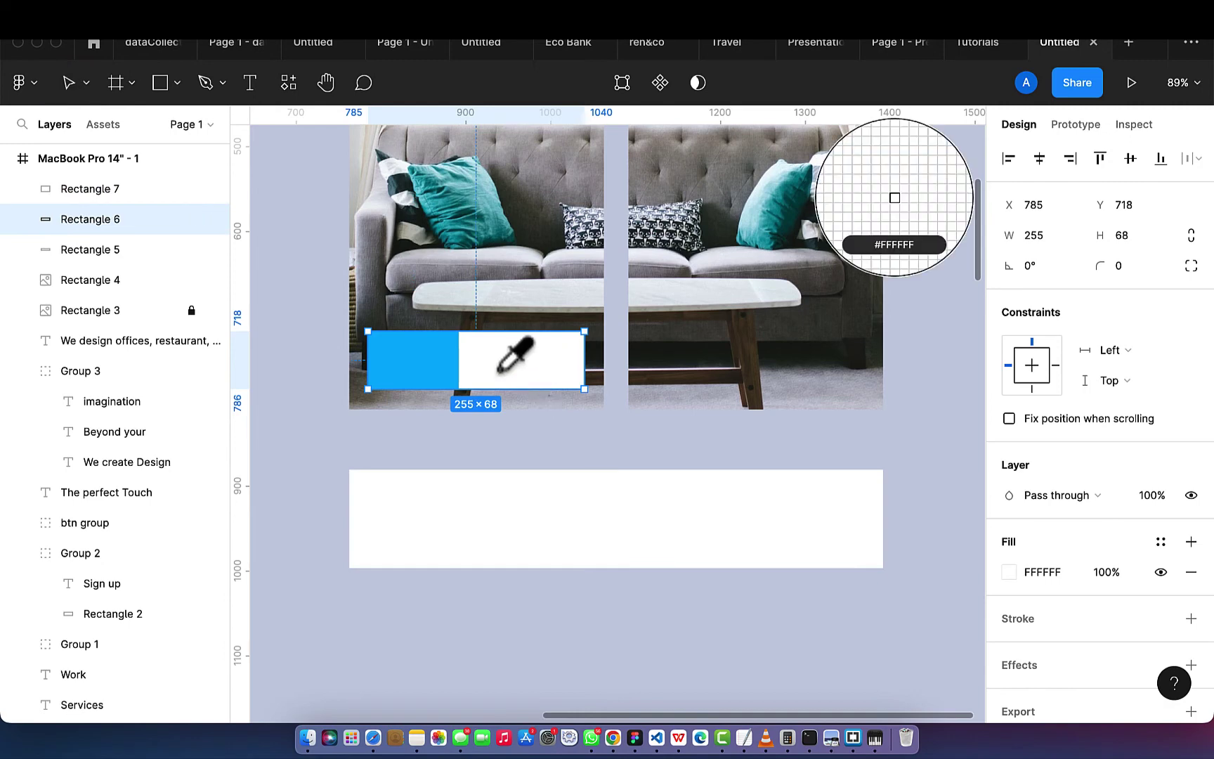
{"action": "left_click", "coordinate": [439, 362]}
{"action": "left_click", "coordinate": [432, 376]}
{"action": "key", "text": "i"}
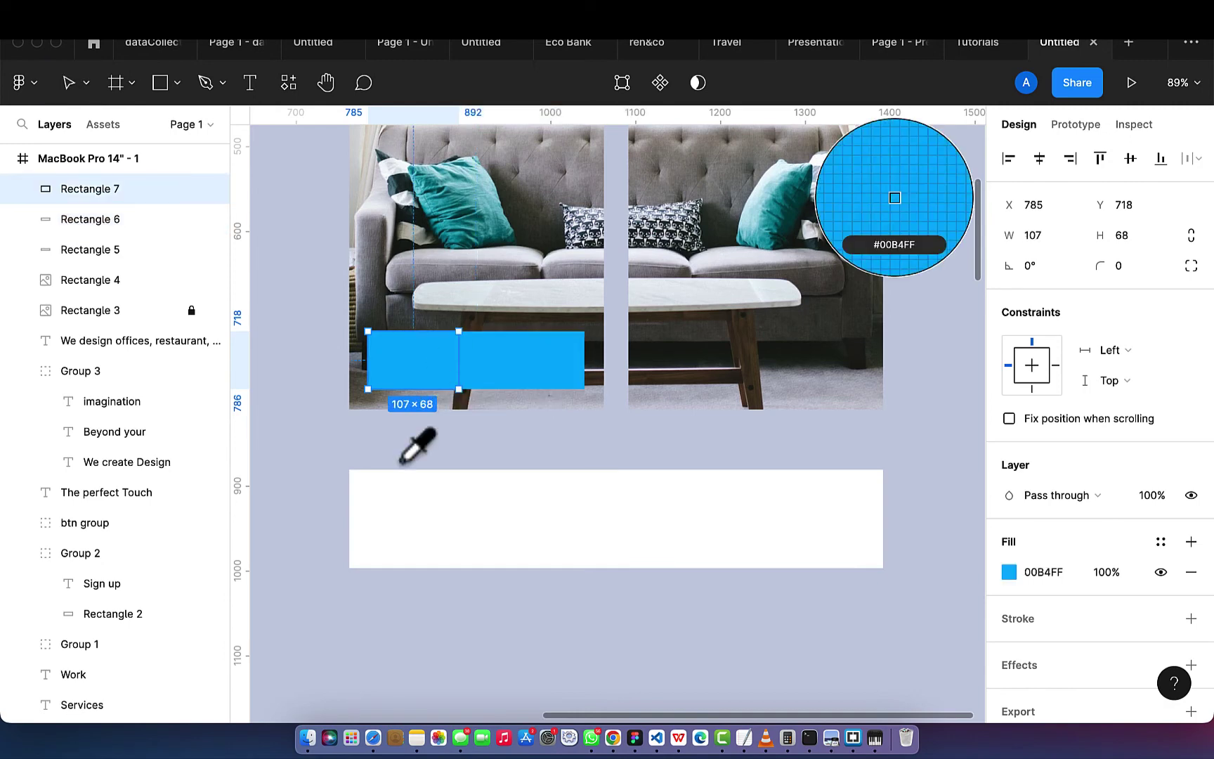
{"action": "left_click", "coordinate": [443, 475]}
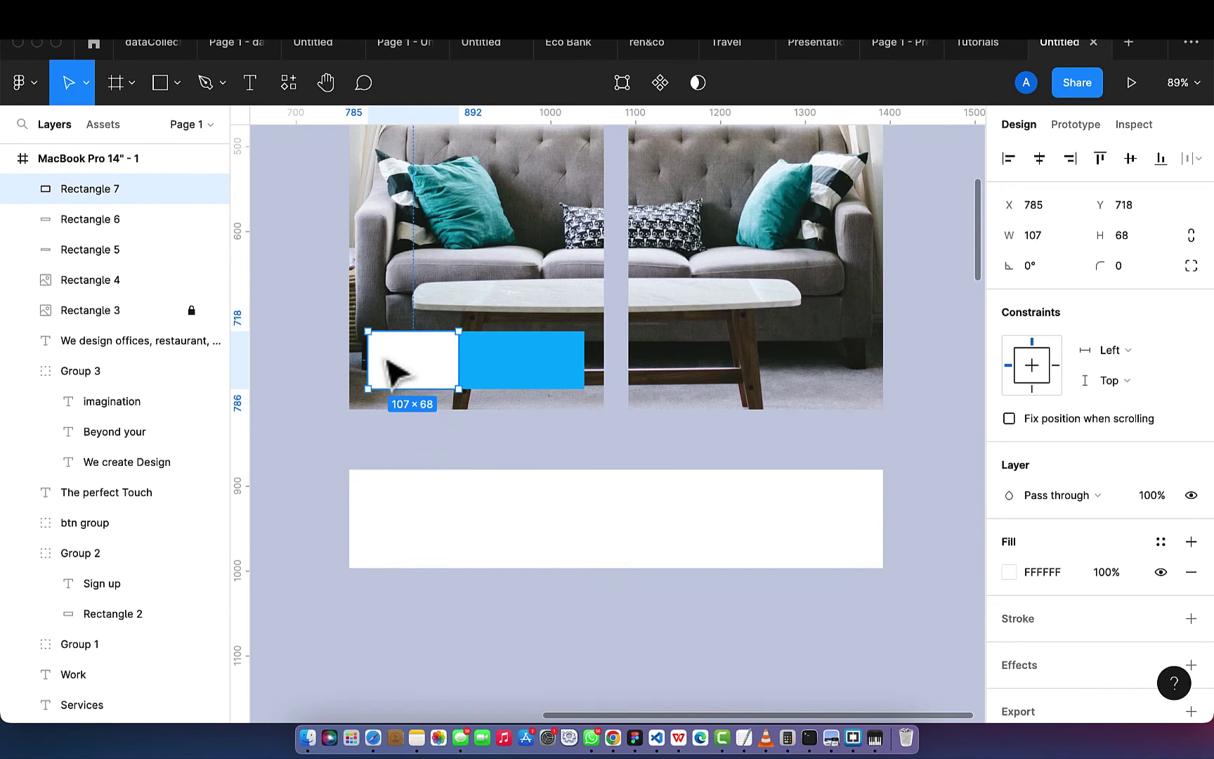
- Paste the copied sofa icon at 40 × 40 and place it inside the white part of the overlay card
{"action": "scroll", "coordinate": [393, 371], "scroll_direction": "up", "scroll_amount": 2}
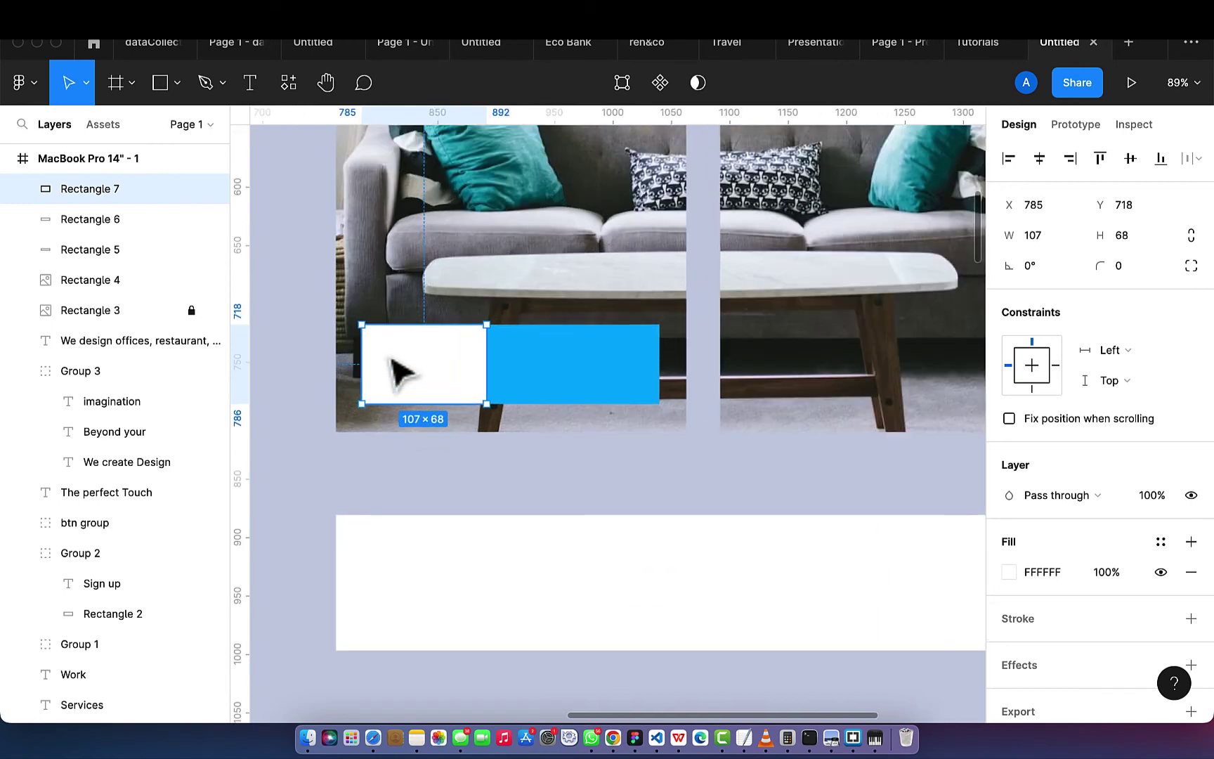
{"action": "left_click", "coordinate": [341, 485]}
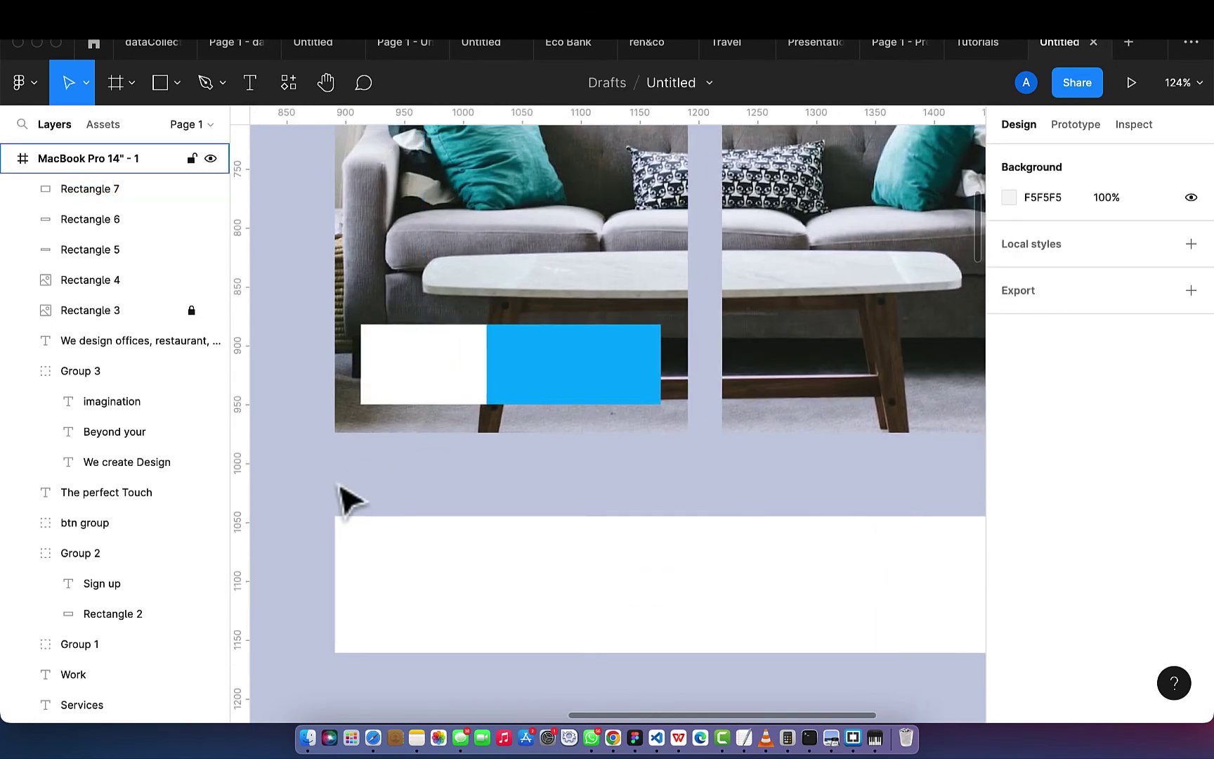
{"action": "key", "text": "super+v"}
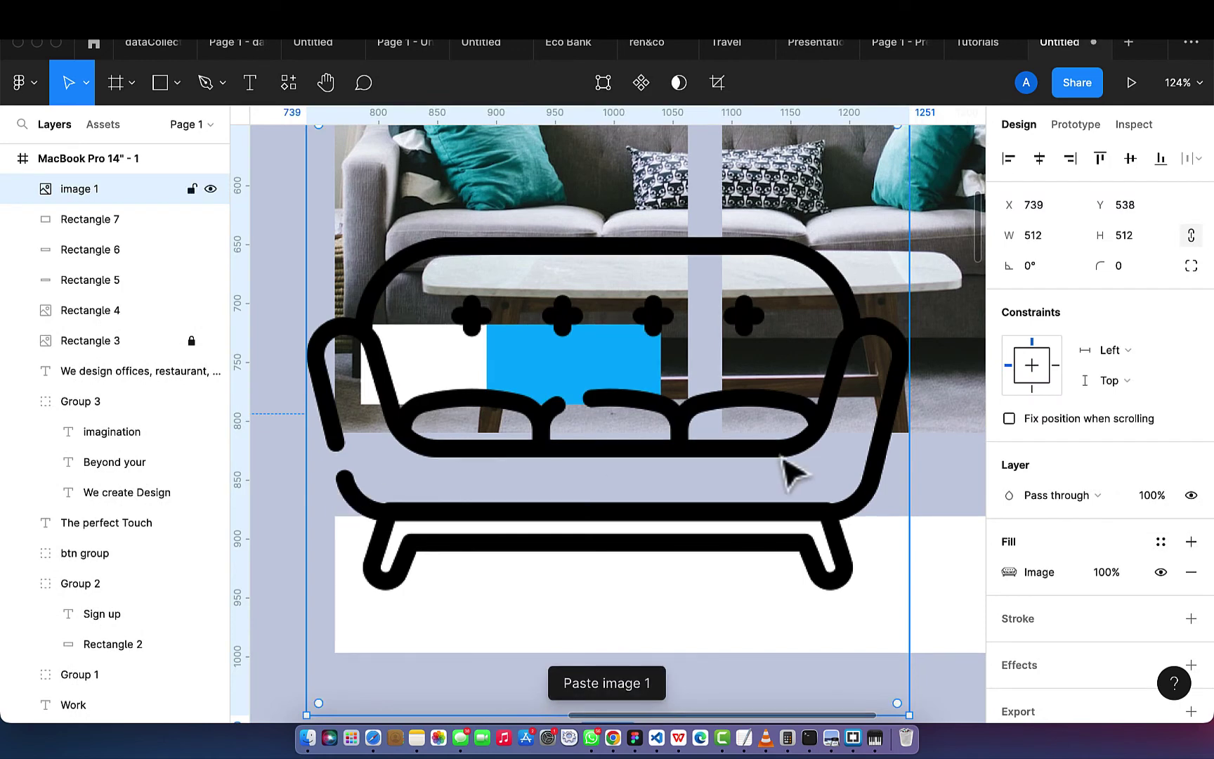
{"action": "left_click", "coordinate": [1144, 243]}
{"action": "key", "text": "BackSpace"}
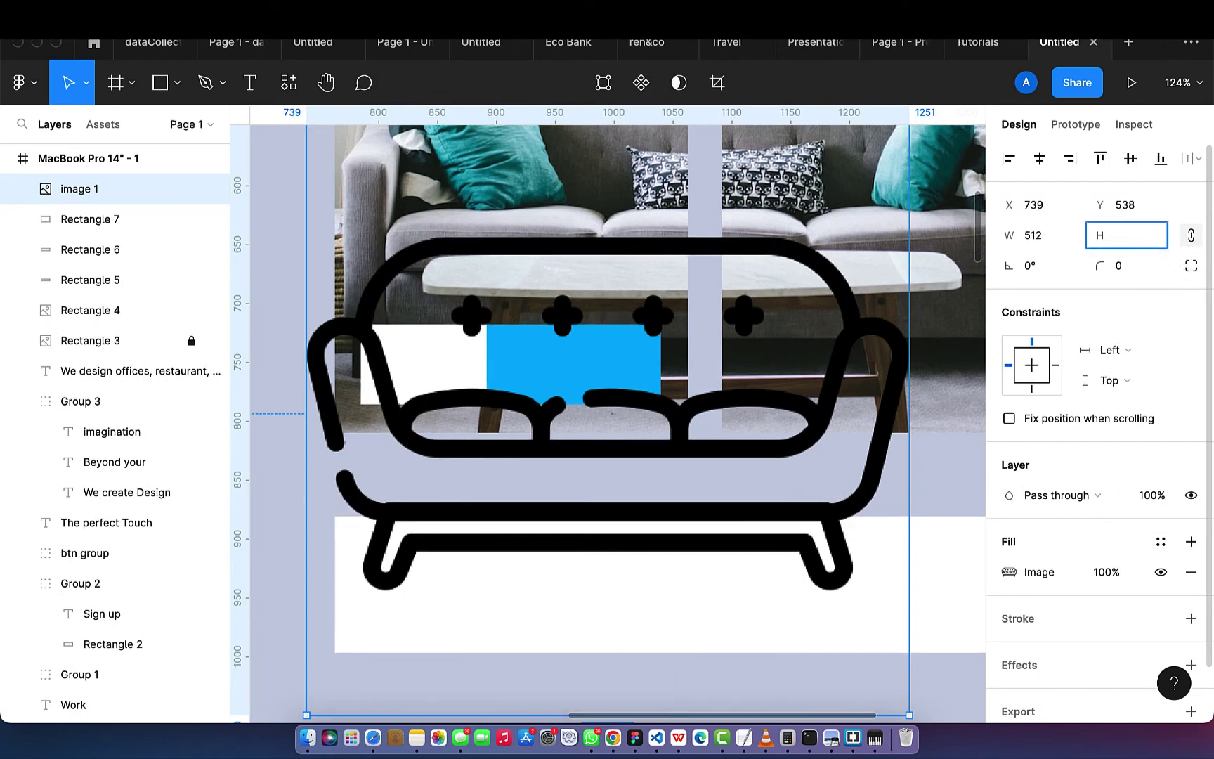
{"action": "key", "text": "Return"}
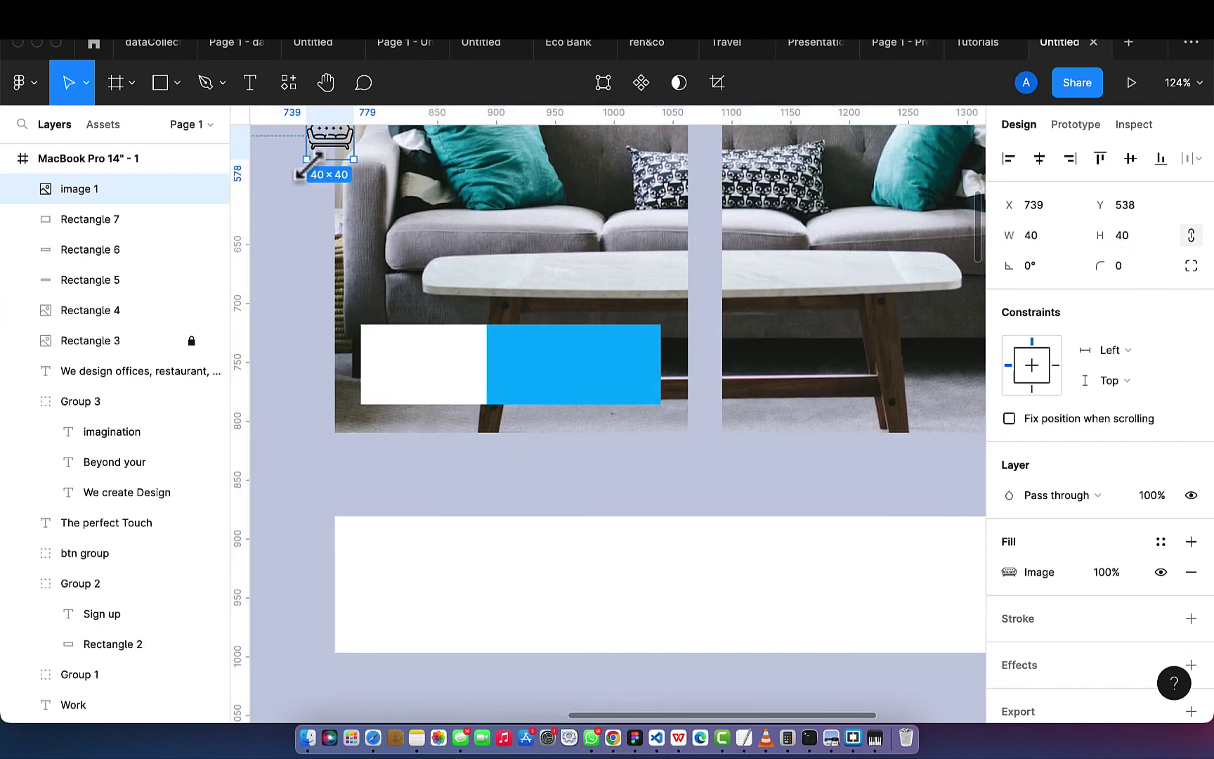
{"action": "left_click_drag", "start_coordinate": [328, 141], "coordinate": [422, 370]}
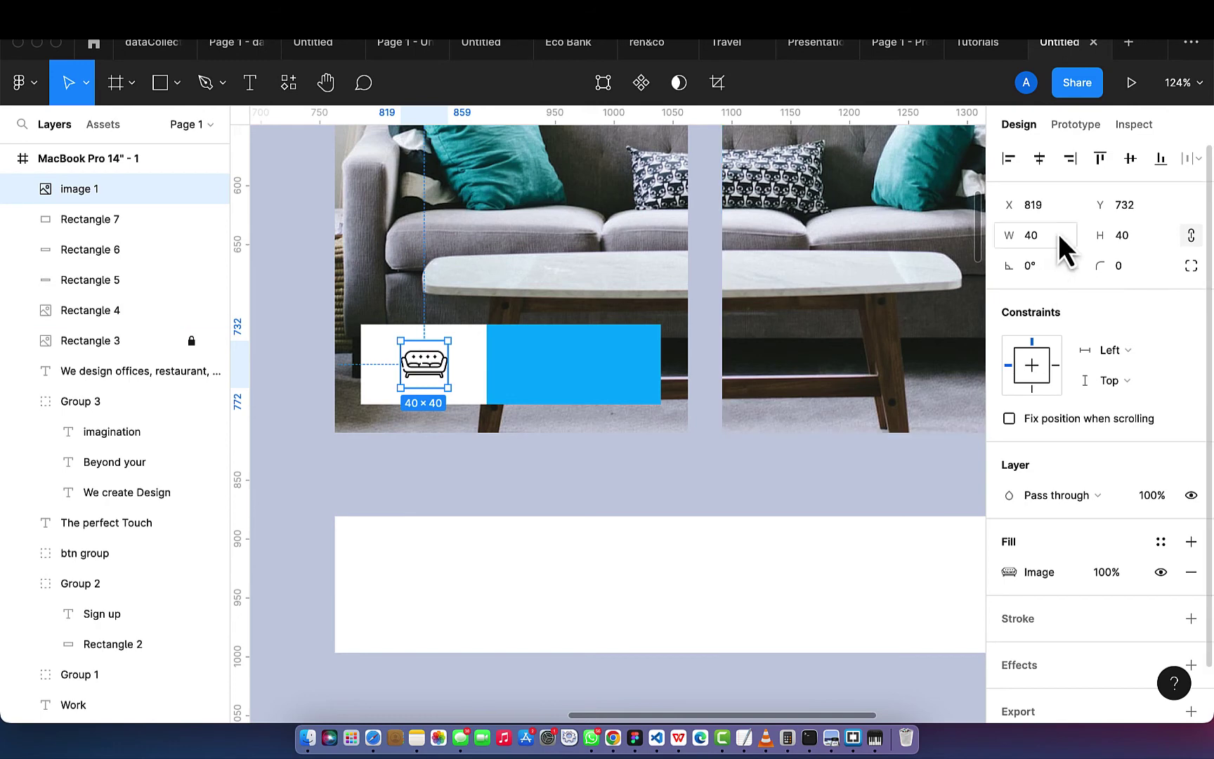
- Set the sofa icon's size to 50 × 50
{"action": "key", "text": "BackSpace"}
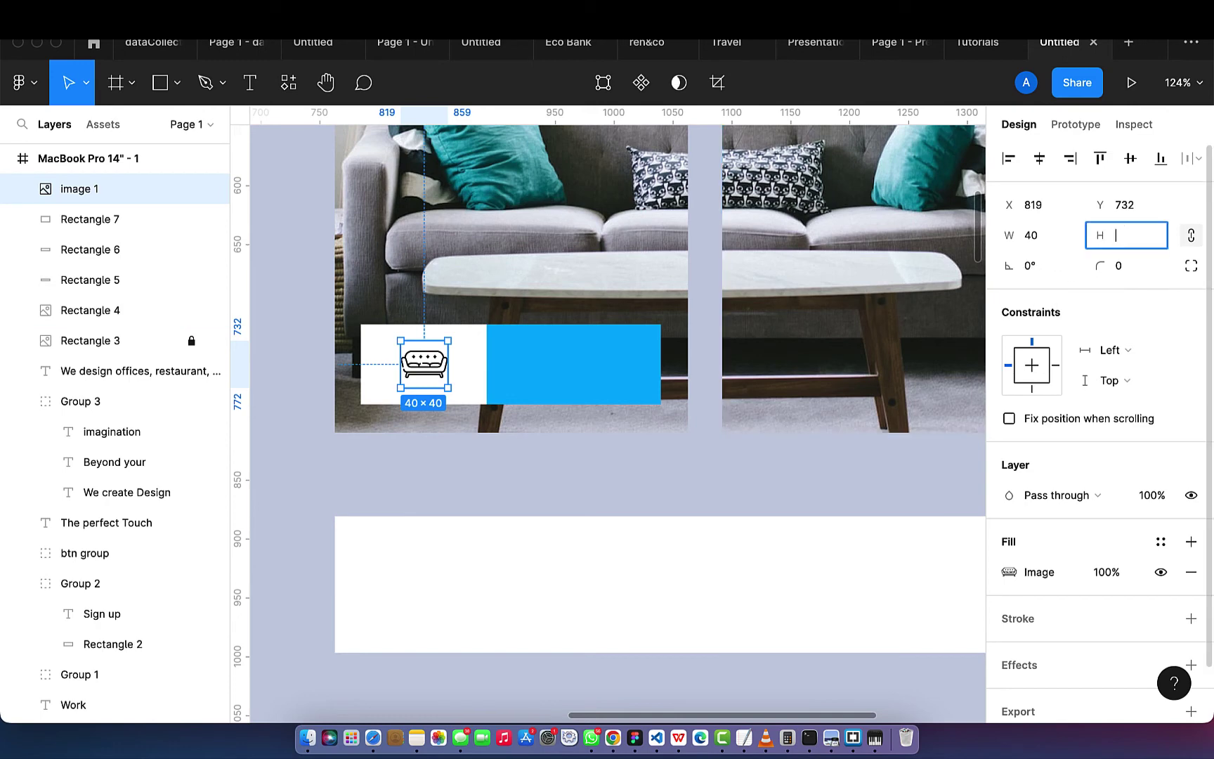
{"action": "type", "text": "50"}
{"action": "key", "text": "Return"}
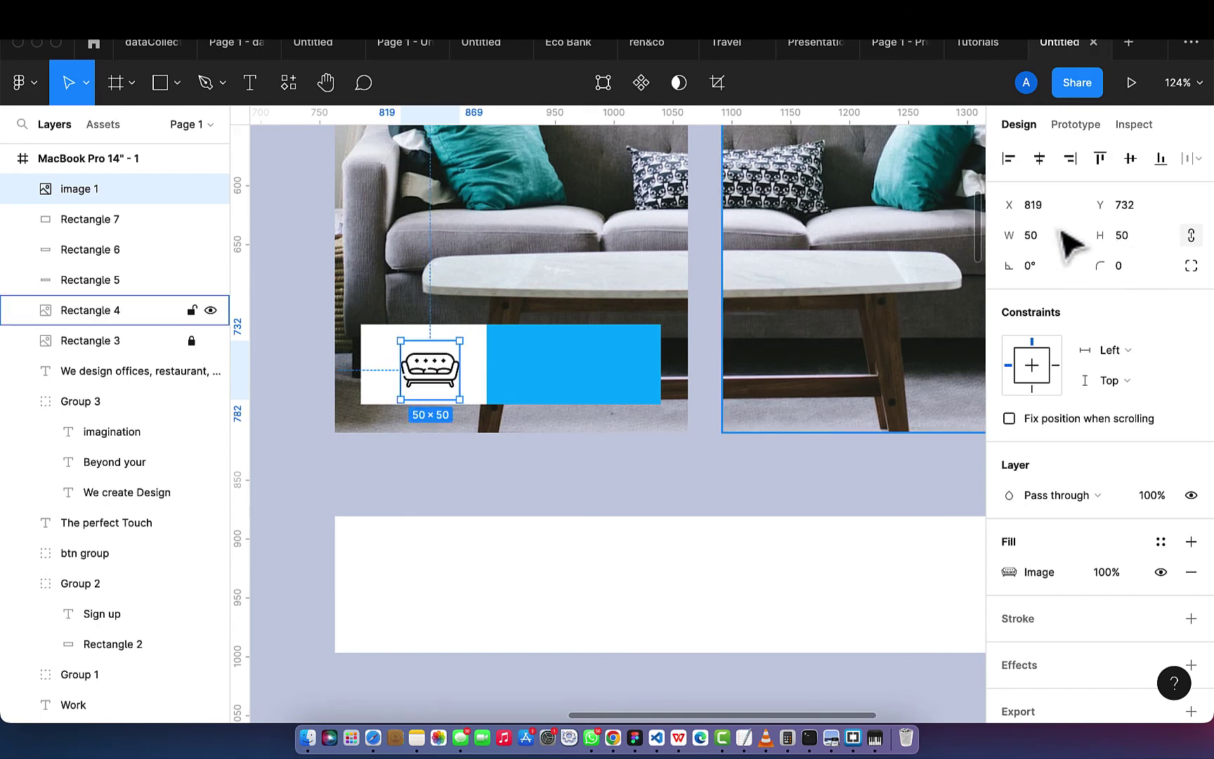
- Enlarge the sofa icon to 60 × 60 and center it in the white part of the card at X 809, Y 722
{"action": "left_click", "coordinate": [1192, 239]}
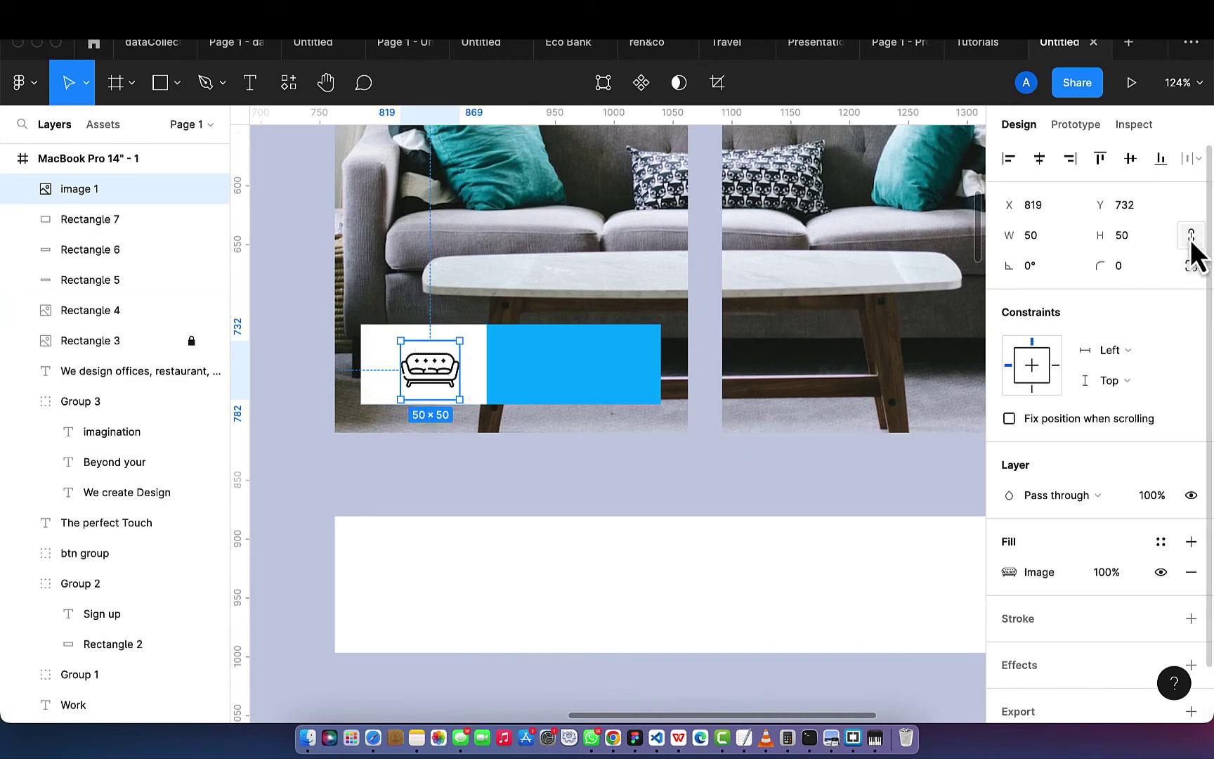
{"action": "left_click", "coordinate": [1134, 242]}
{"action": "key", "text": "BackSpace"}
{"action": "key", "text": "Return"}
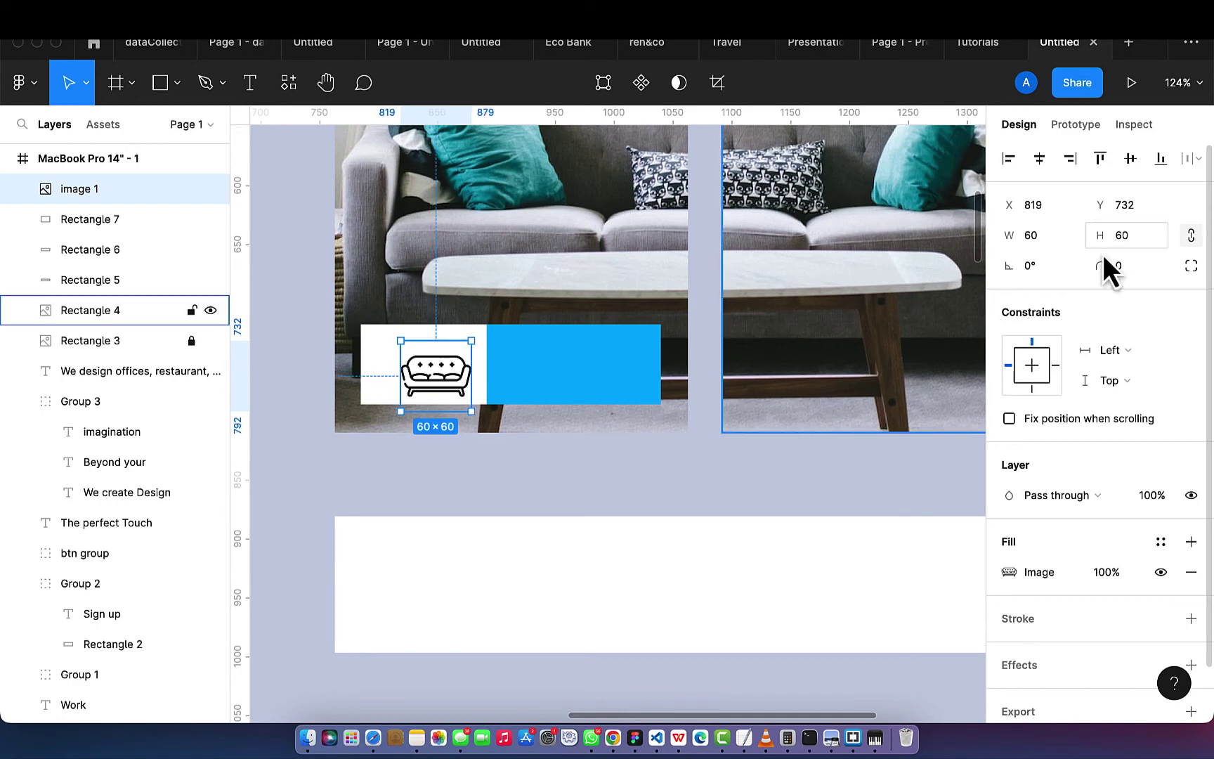
{"action": "left_click_drag", "start_coordinate": [432, 382], "coordinate": [417, 373]}
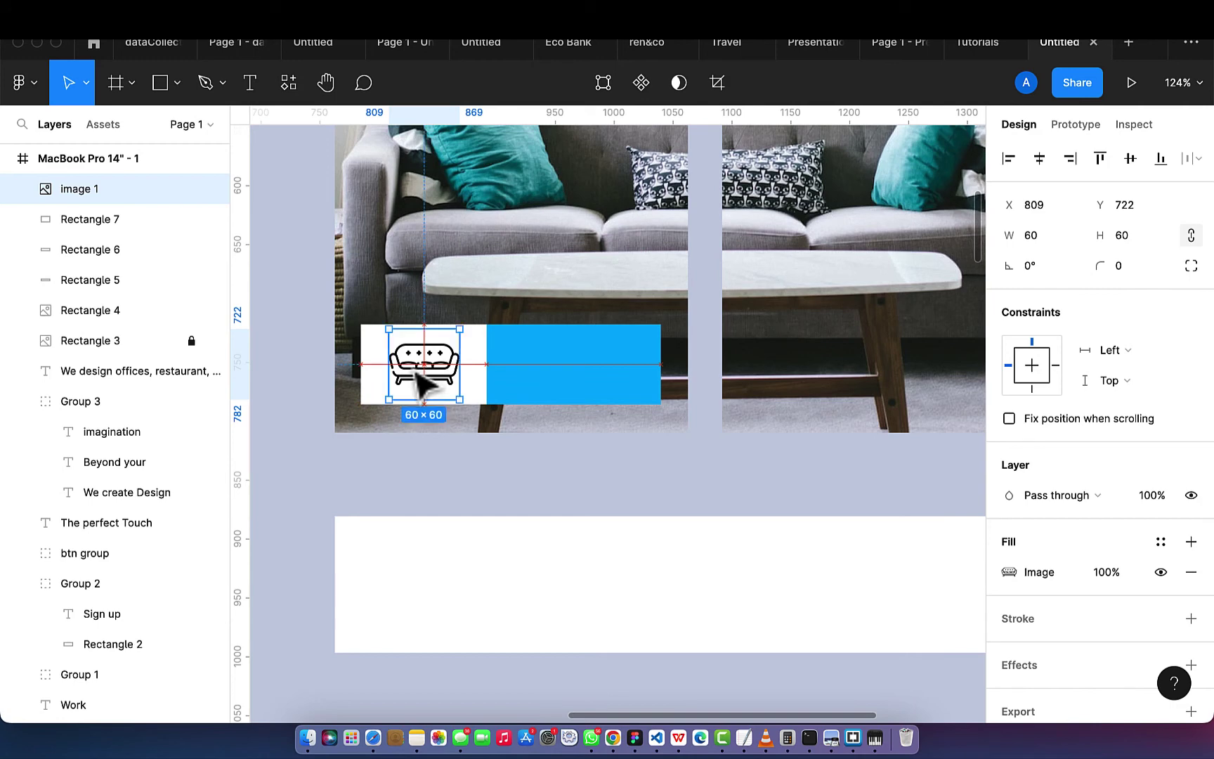
- Add the text "20% Discount" over the blue part of the overlay card
{"action": "left_click", "coordinate": [576, 376]}
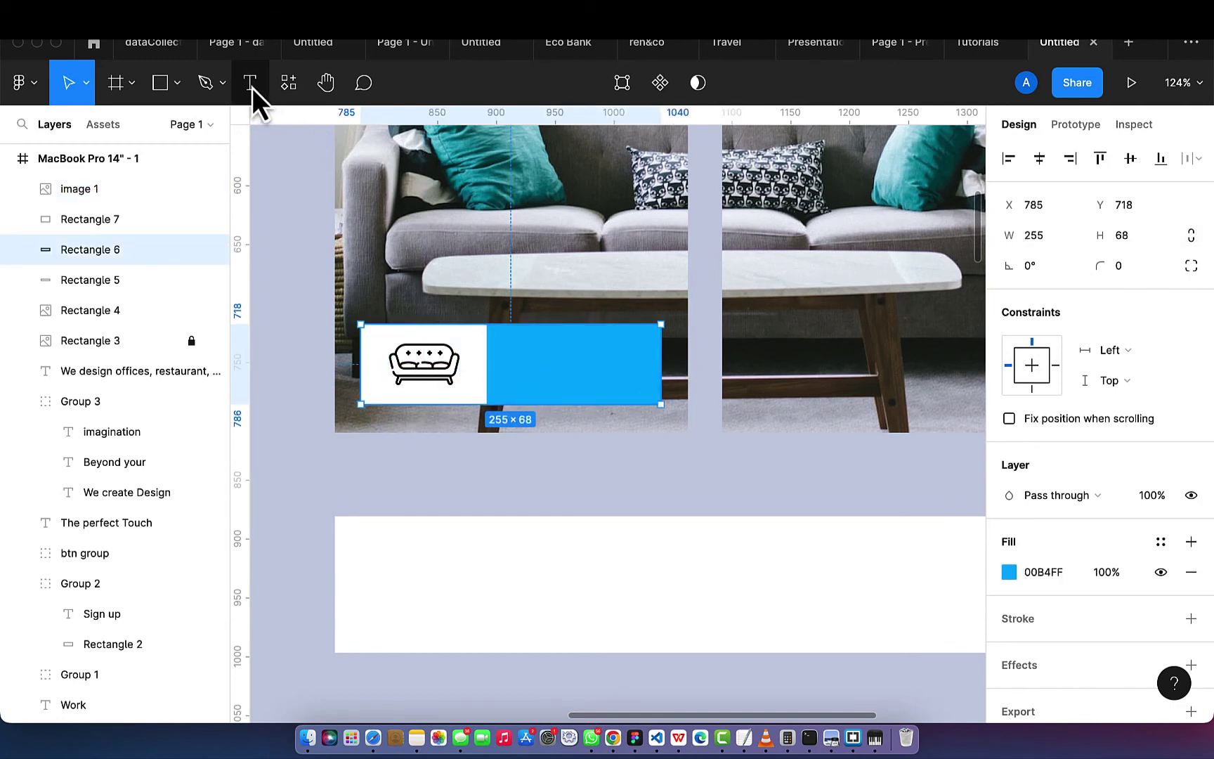
{"action": "left_click", "coordinate": [250, 85]}
{"action": "left_click", "coordinate": [539, 368]}
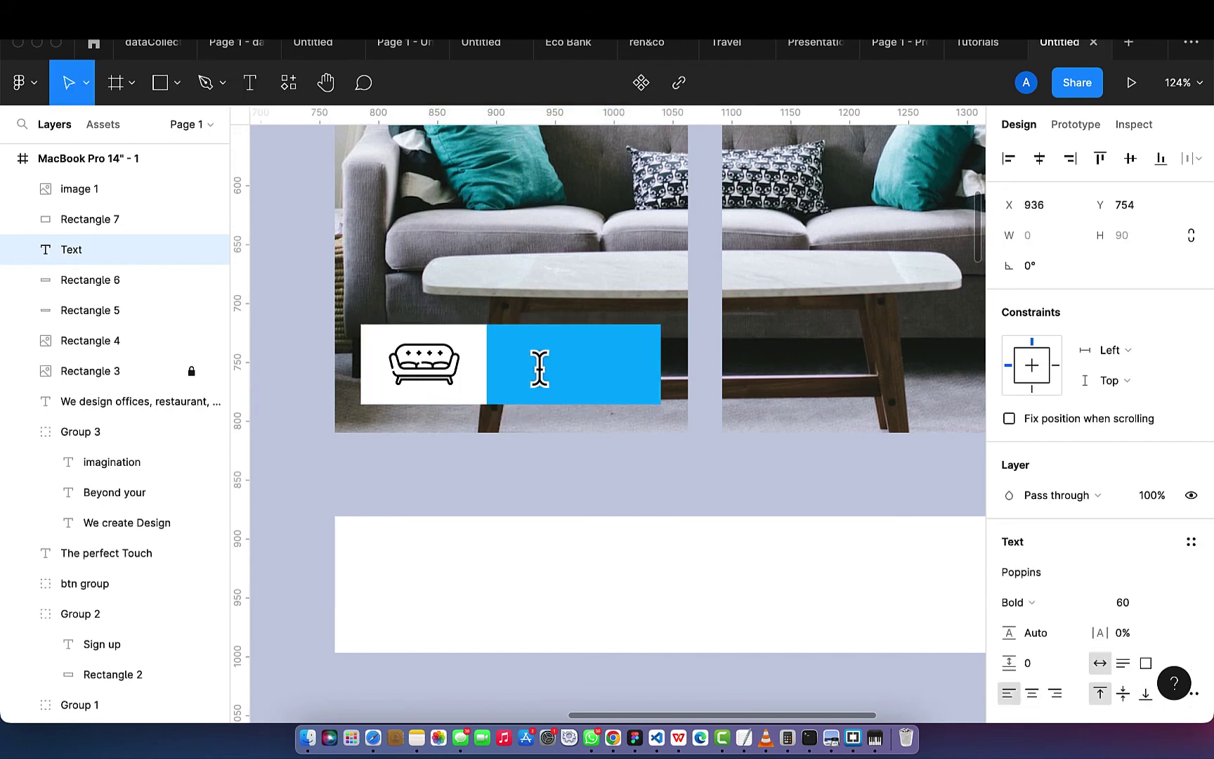
{"action": "type", "text": "20"}
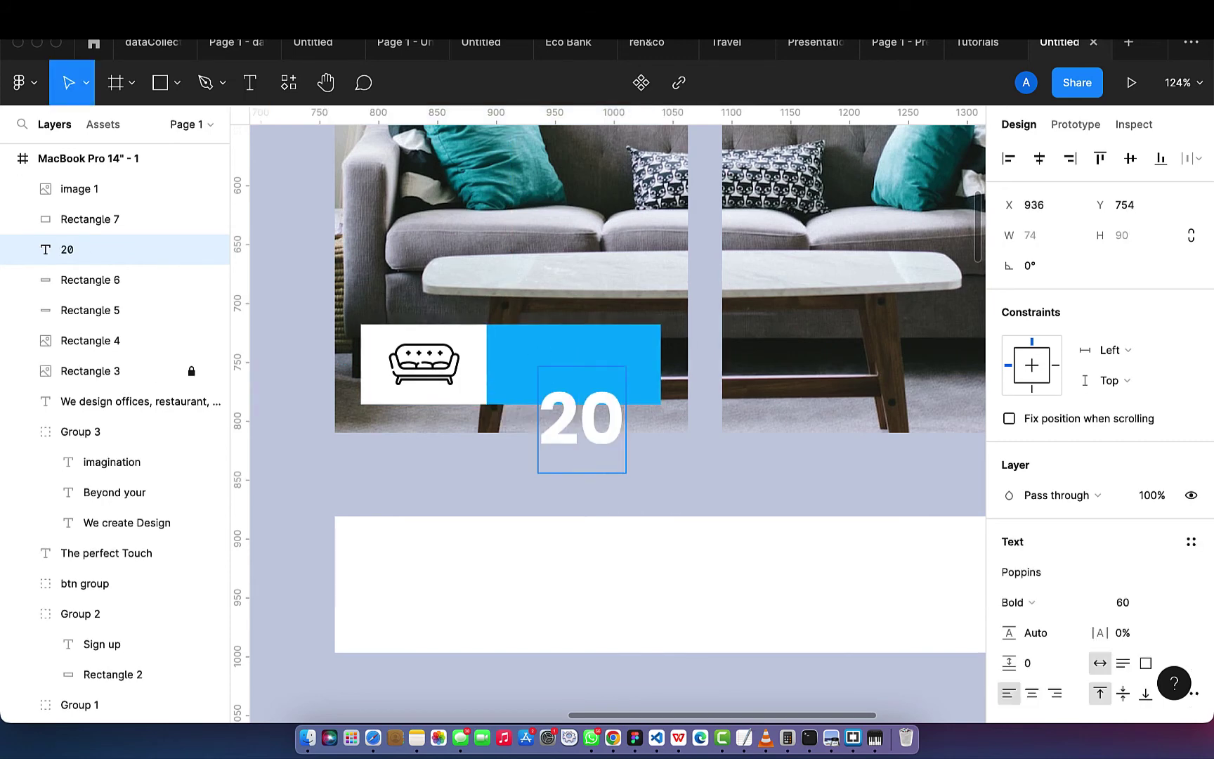
{"action": "type", "text": "%"}
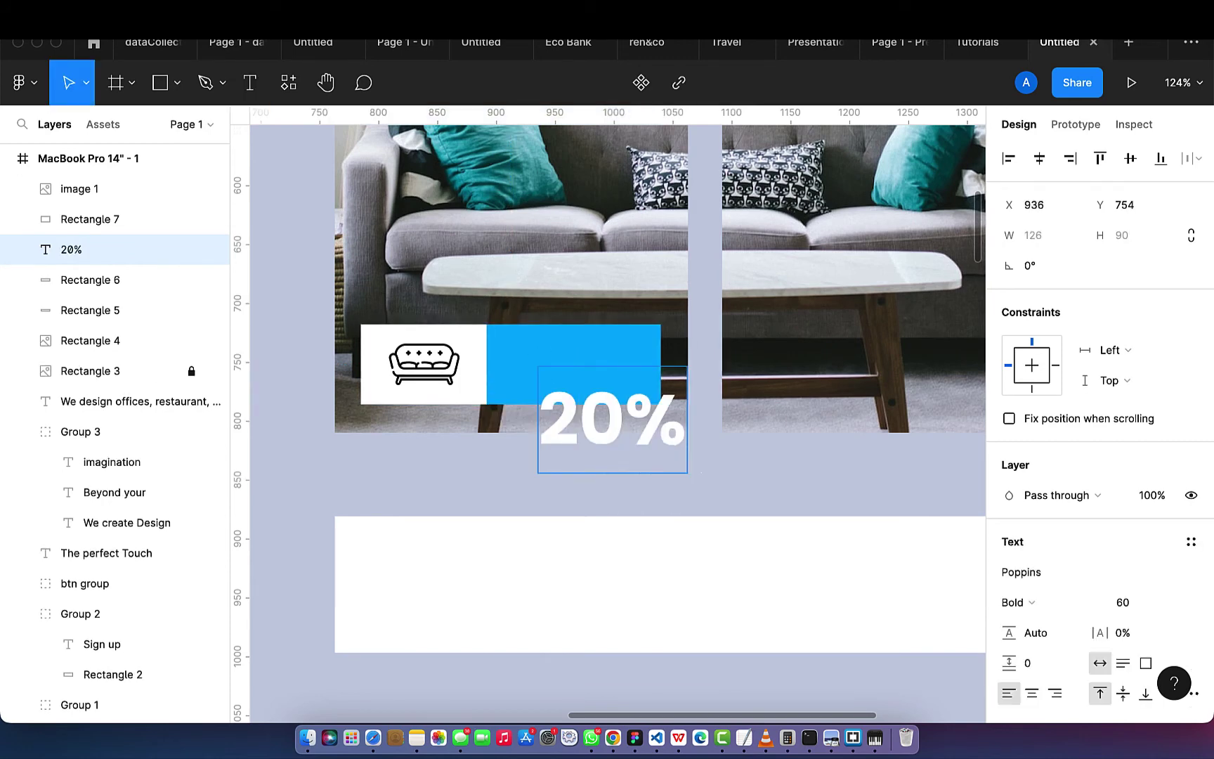
{"action": "type", "text": " Disc"}
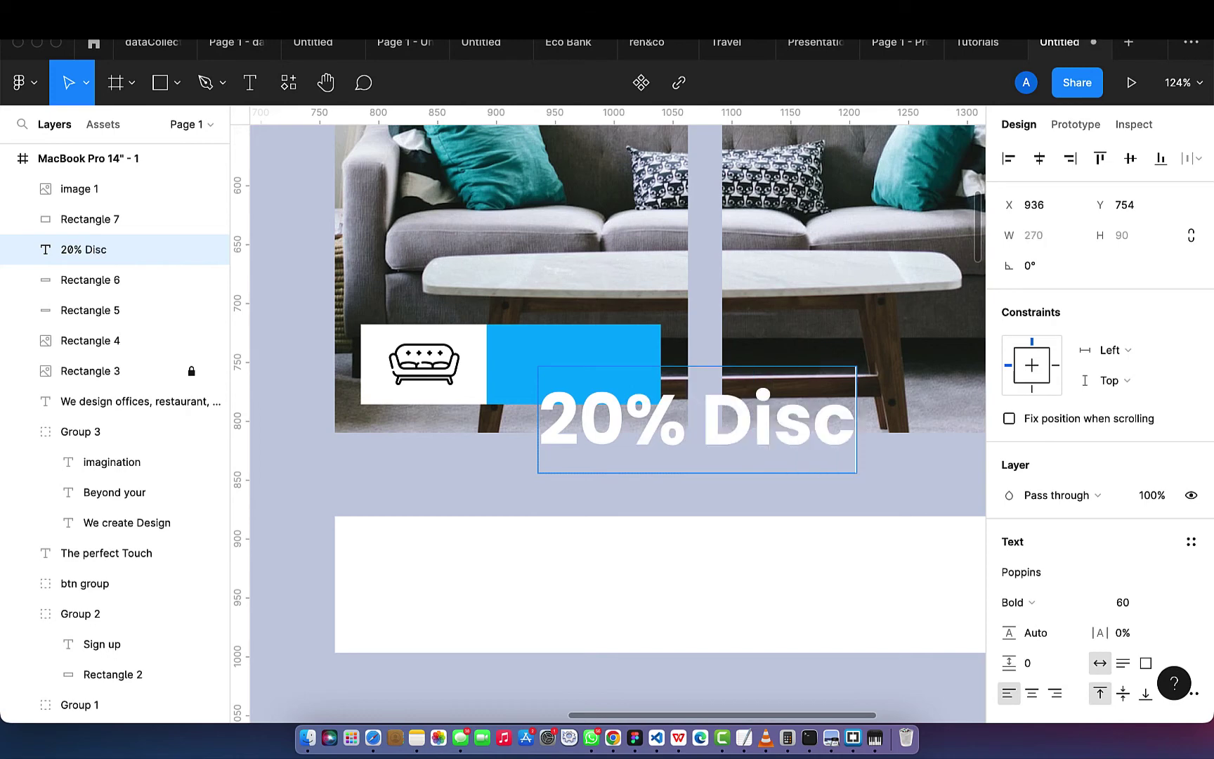
{"action": "type", "text": "ount"}
{"action": "key", "text": "Escape"}
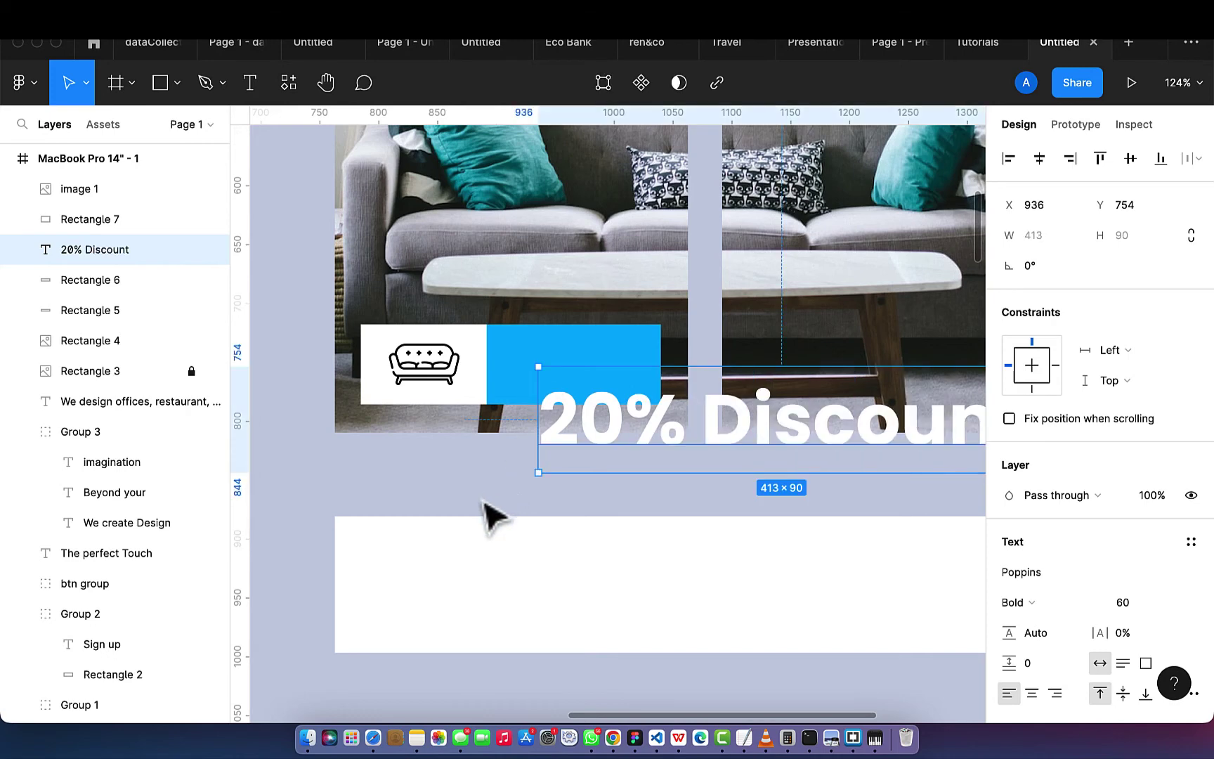
- Set the "20% Discount" text's size to 20 and move it into the blue part of the card at X 902, Y 737
{"action": "left_click", "coordinate": [1134, 608]}
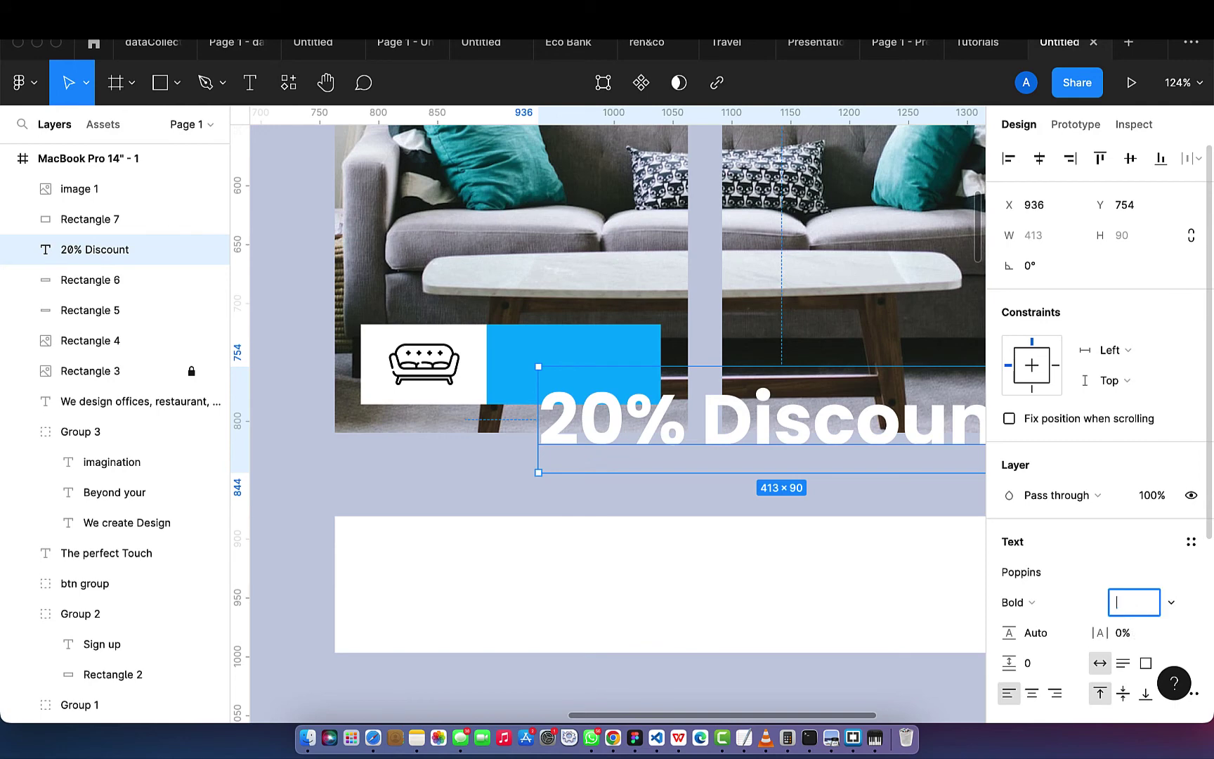
{"action": "type", "text": "20"}
{"action": "key", "text": "Return"}
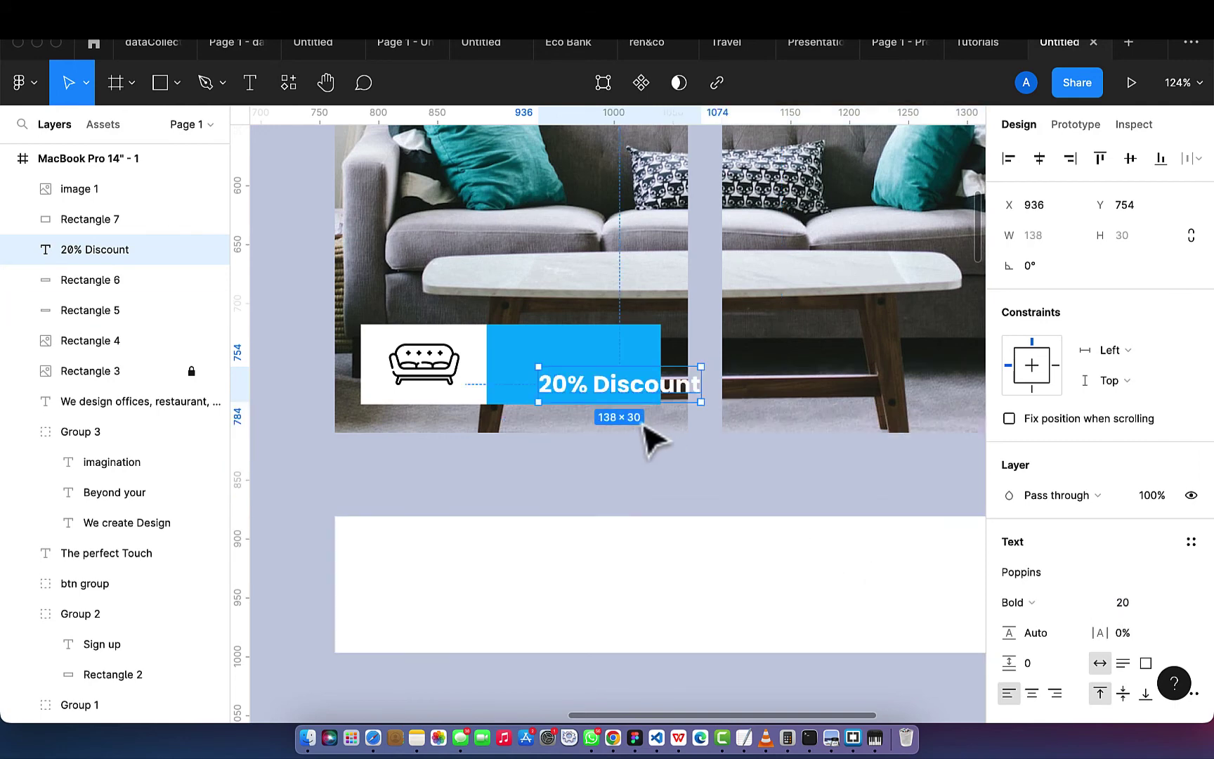
{"action": "left_click_drag", "start_coordinate": [632, 395], "coordinate": [584, 371]}
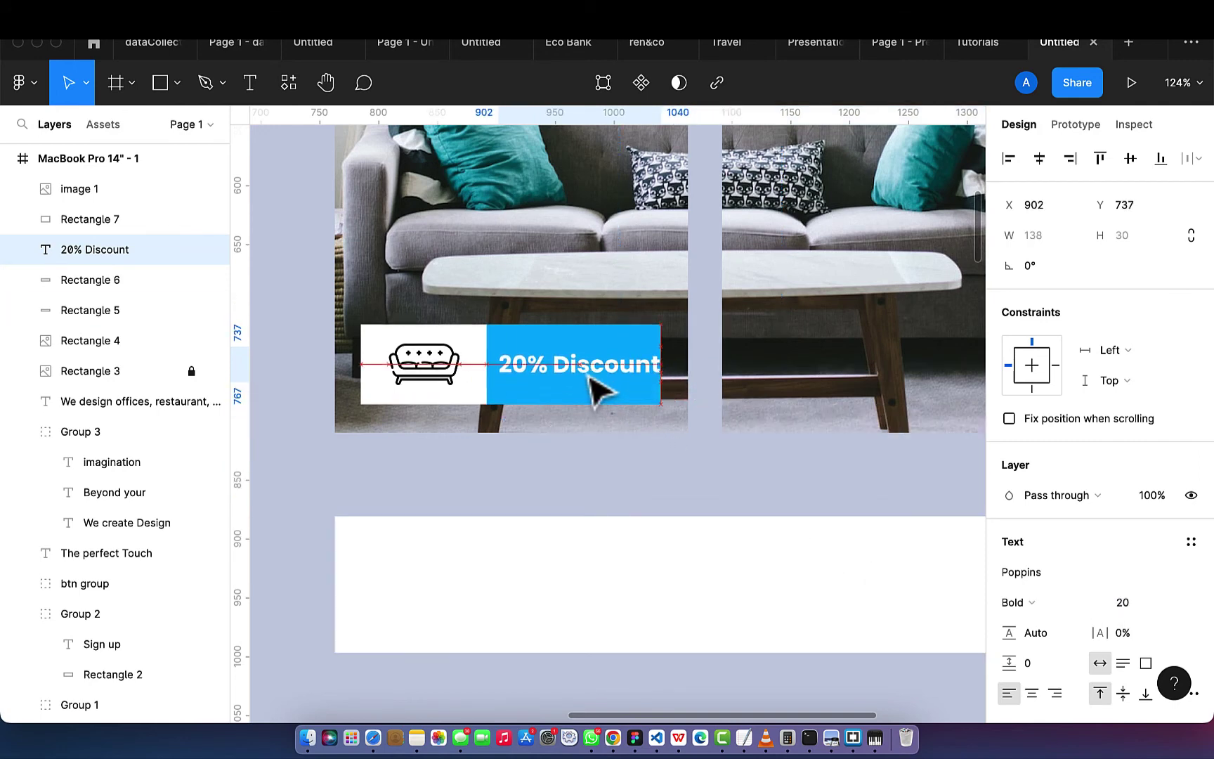
- Set the "20% Discount" text to size 15 and Medium weight, and center it in the blue part at X 913, Y 740
{"action": "left_click", "coordinate": [1129, 612]}
{"action": "type", "text": "1"}
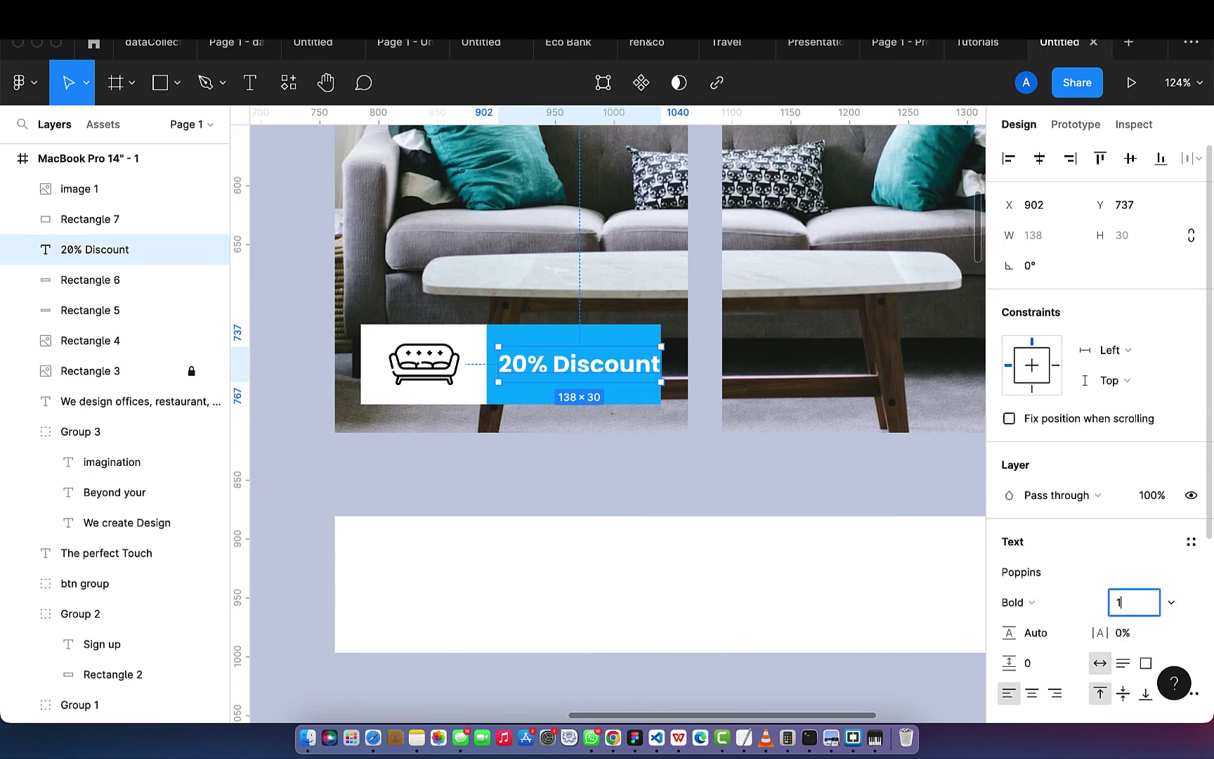
{"action": "type", "text": "5"}
{"action": "key", "text": "Return"}
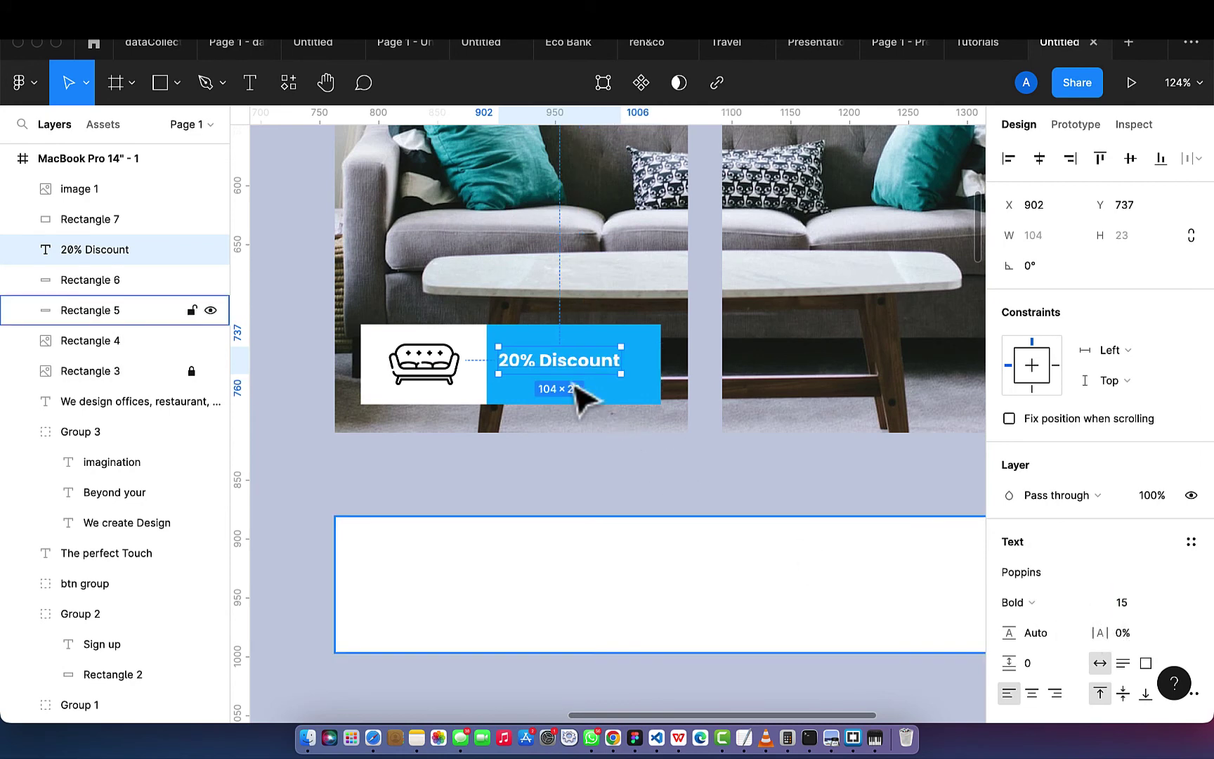
{"action": "left_click_drag", "start_coordinate": [559, 371], "coordinate": [571, 377]}
{"action": "left_click", "coordinate": [1017, 605]}
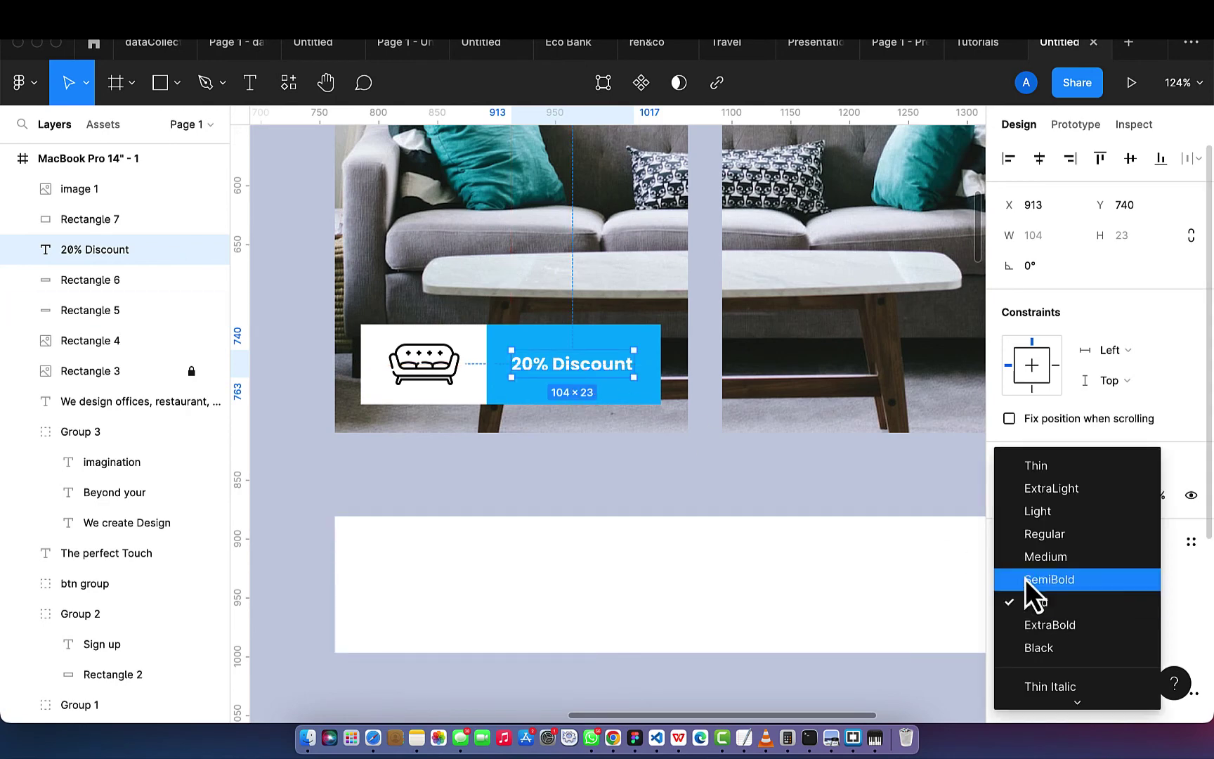
{"action": "left_click", "coordinate": [1037, 559]}
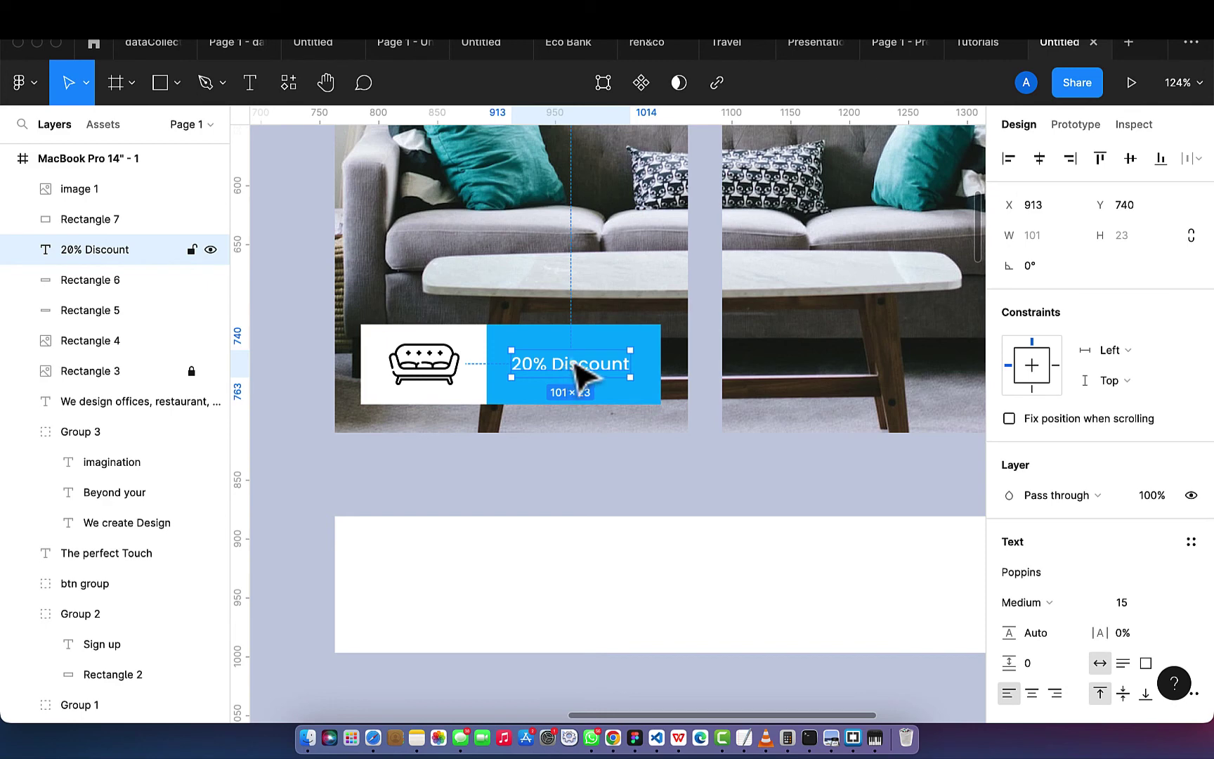
- Add a second line reading "on all Sofa" to the "20% Discount" text
{"action": "left_click", "coordinate": [246, 81]}
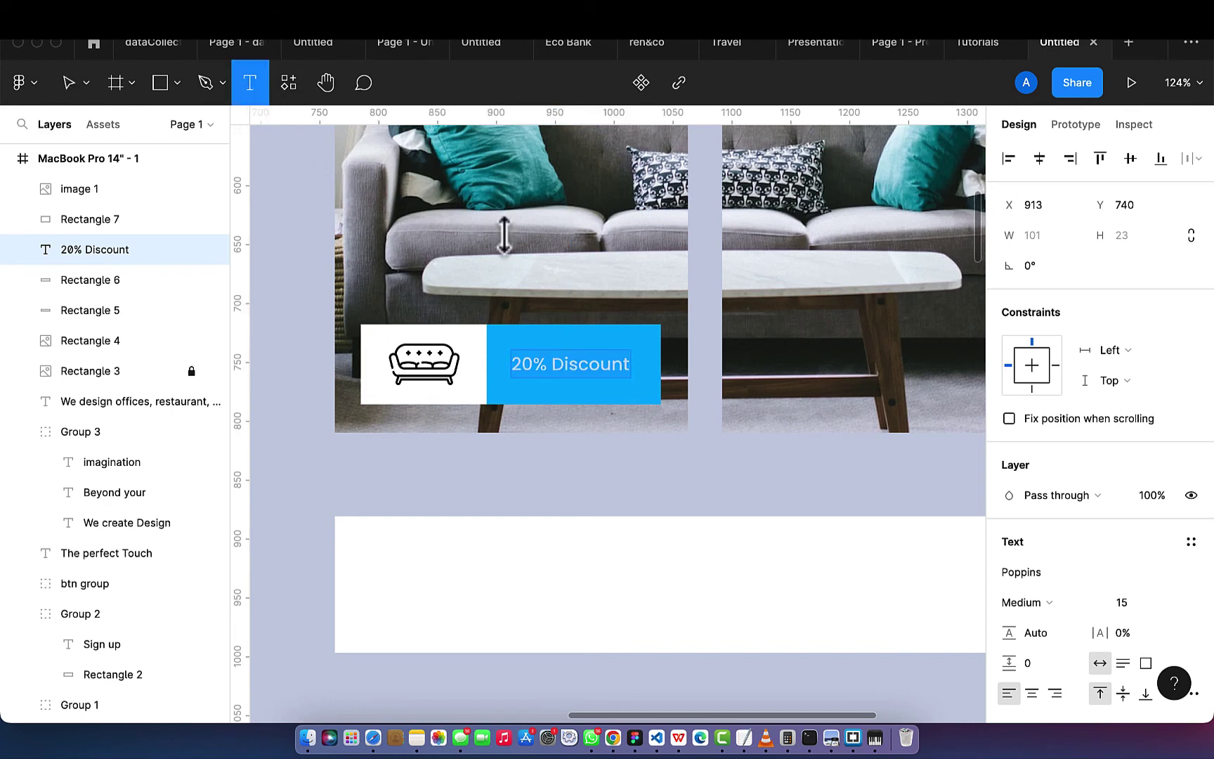
{"action": "left_click", "coordinate": [631, 366]}
{"action": "scroll", "coordinate": [631, 366], "scroll_direction": "up", "scroll_amount": 5}
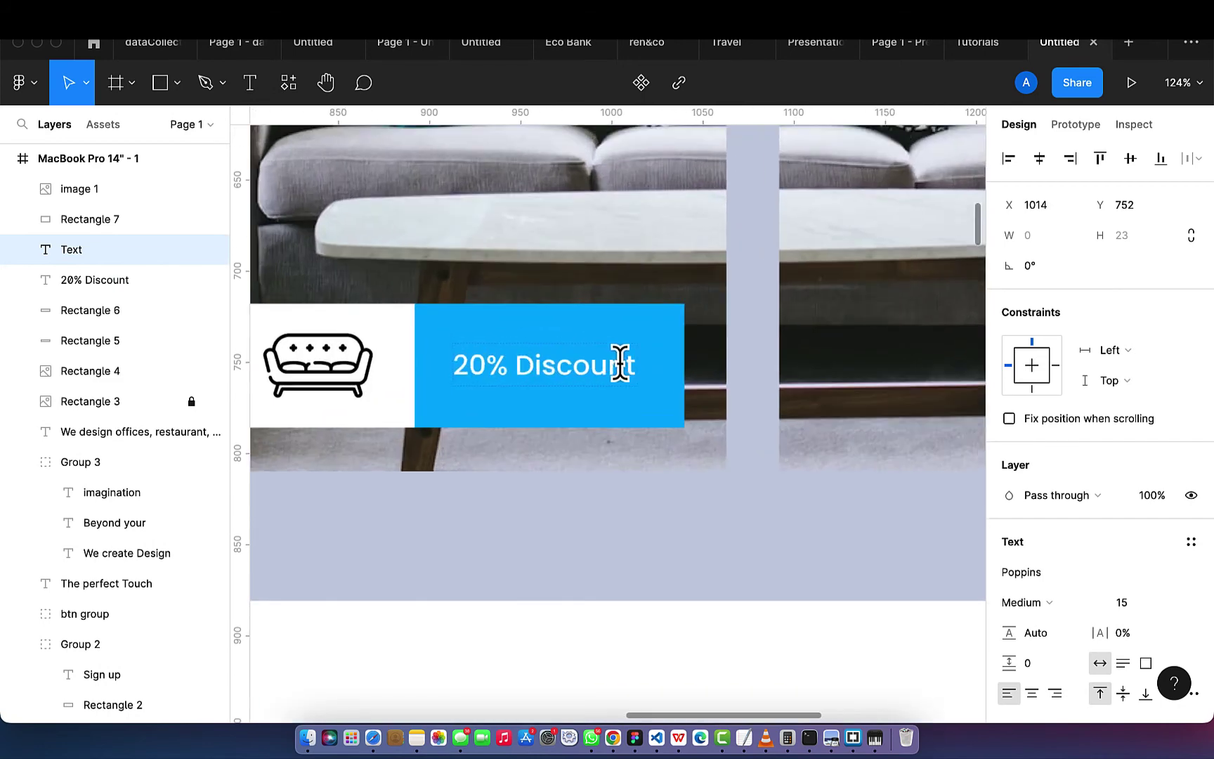
{"action": "left_click", "coordinate": [597, 370]}
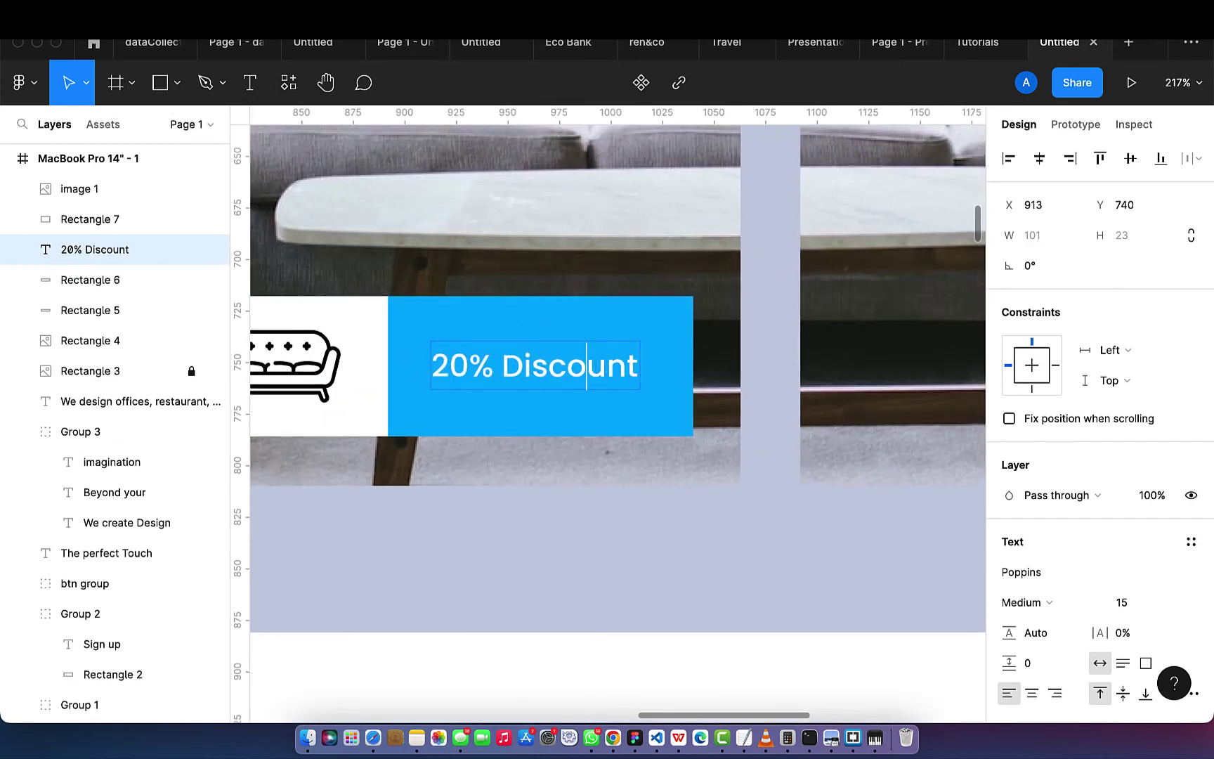
{"action": "type", "text": "on all Sofa"}
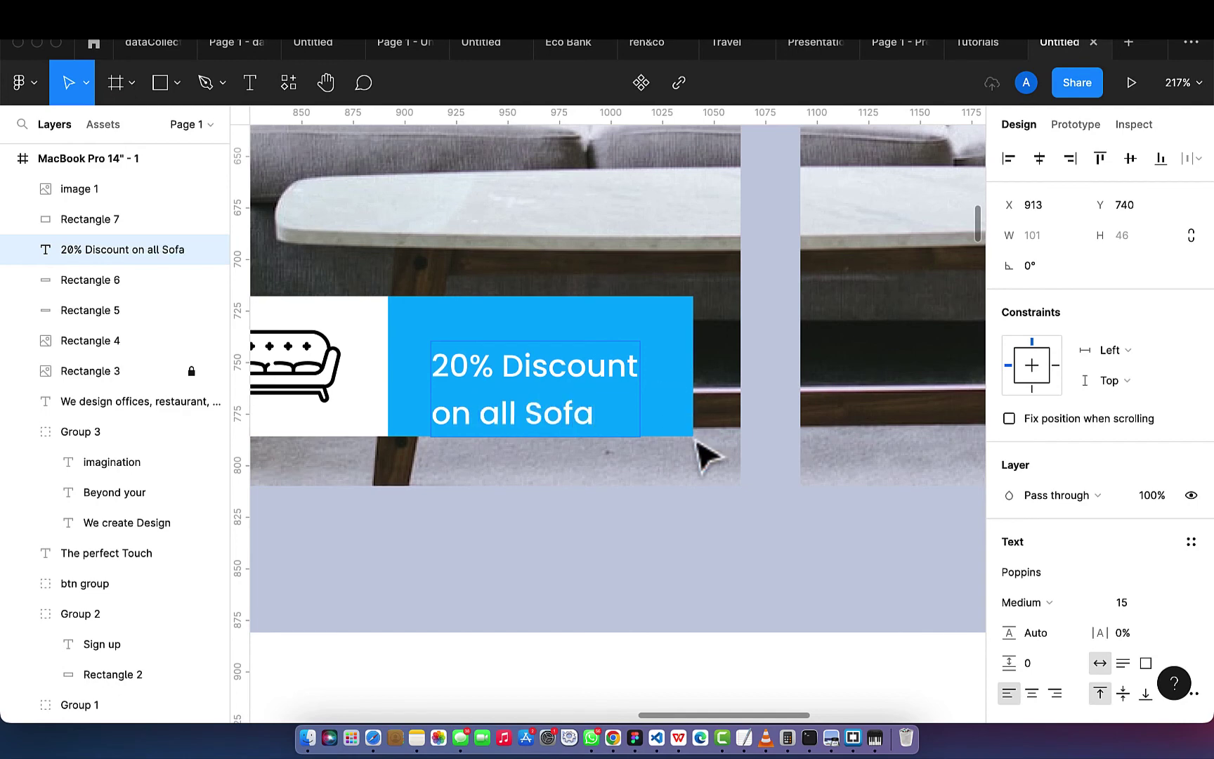
{"action": "key", "text": "Escape"}
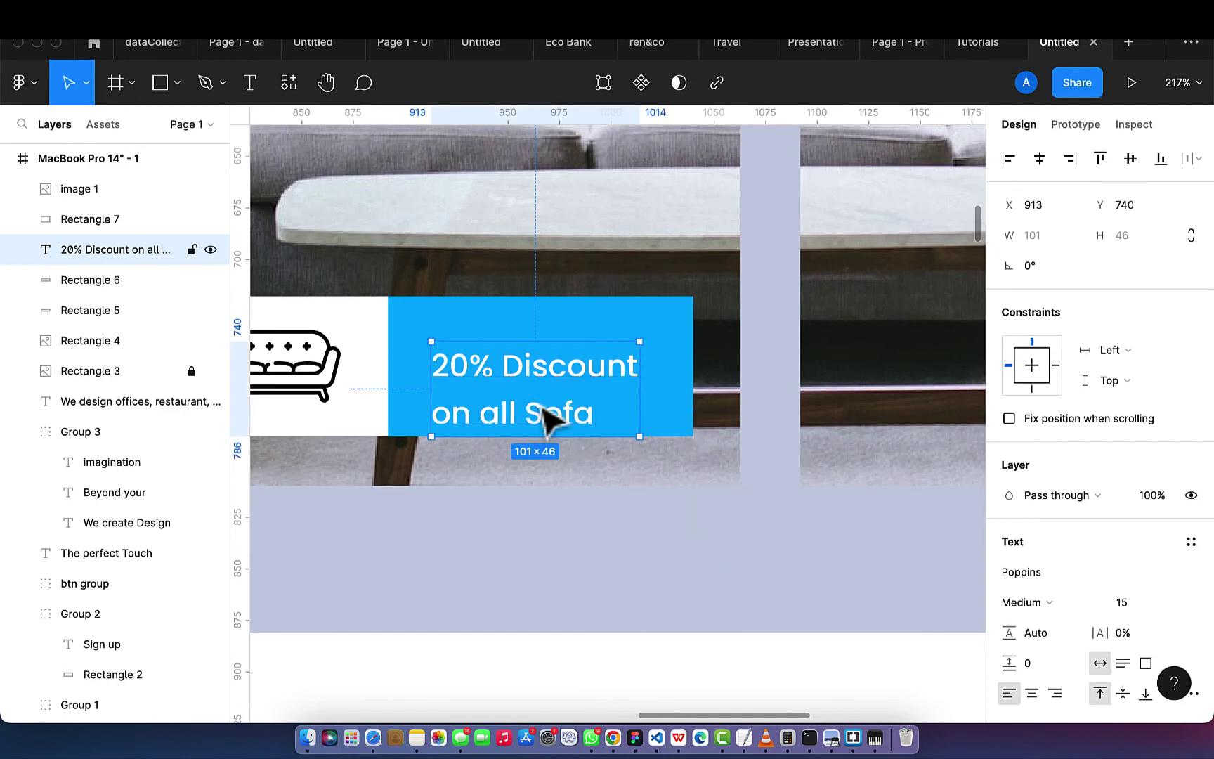
- Move the two-line discount text up to Y 729 so it sits vertically centered in the blue part
{"action": "key", "text": "Up"}
{"action": "key", "text": "Up"}
{"action": "key", "text": "Up"}
{"action": "key", "text": "Up"}
{"action": "key", "text": "Up"}
{"action": "key", "text": "Up"}
{"action": "key", "text": "Up"}
{"action": "key", "text": "Up"}
{"action": "key", "text": "Up"}
{"action": "key", "text": "Up"}
{"action": "key", "text": "Up"}
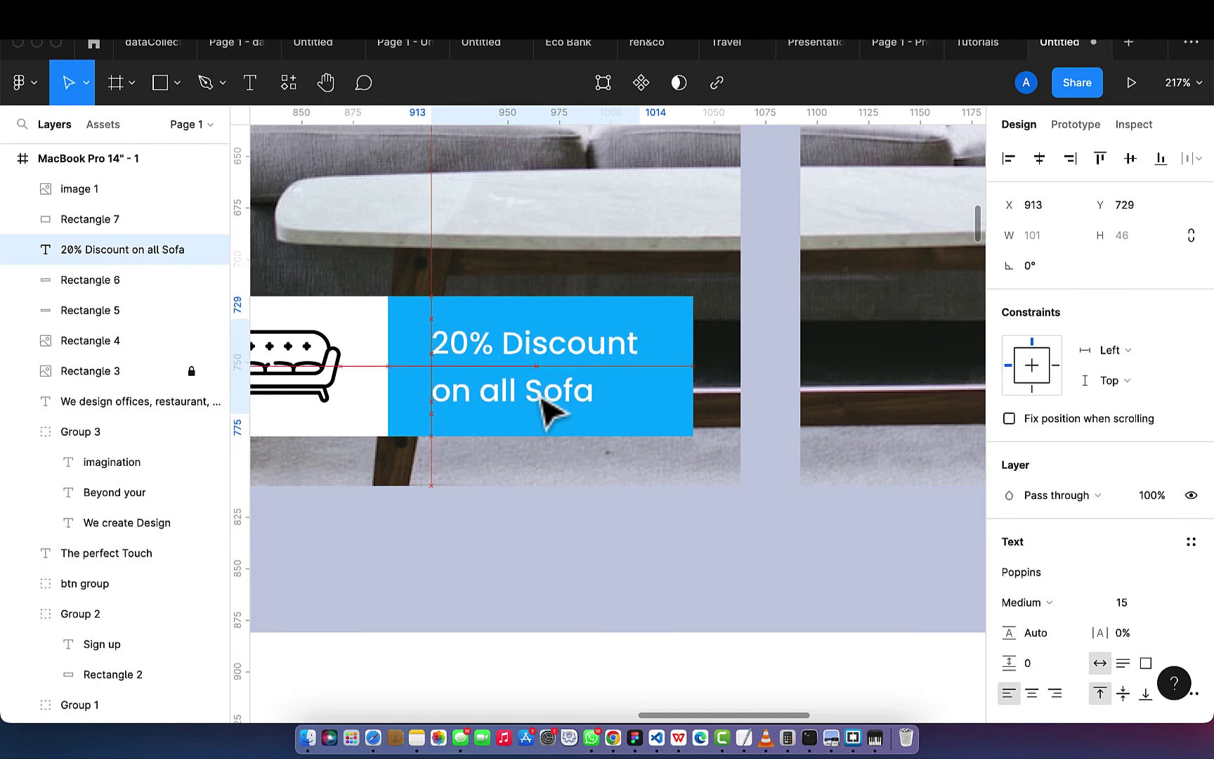
- Center-align the discount text's lines and shift the text to X 918
{"action": "scroll", "coordinate": [1096, 591], "scroll_direction": "down", "scroll_amount": 2}
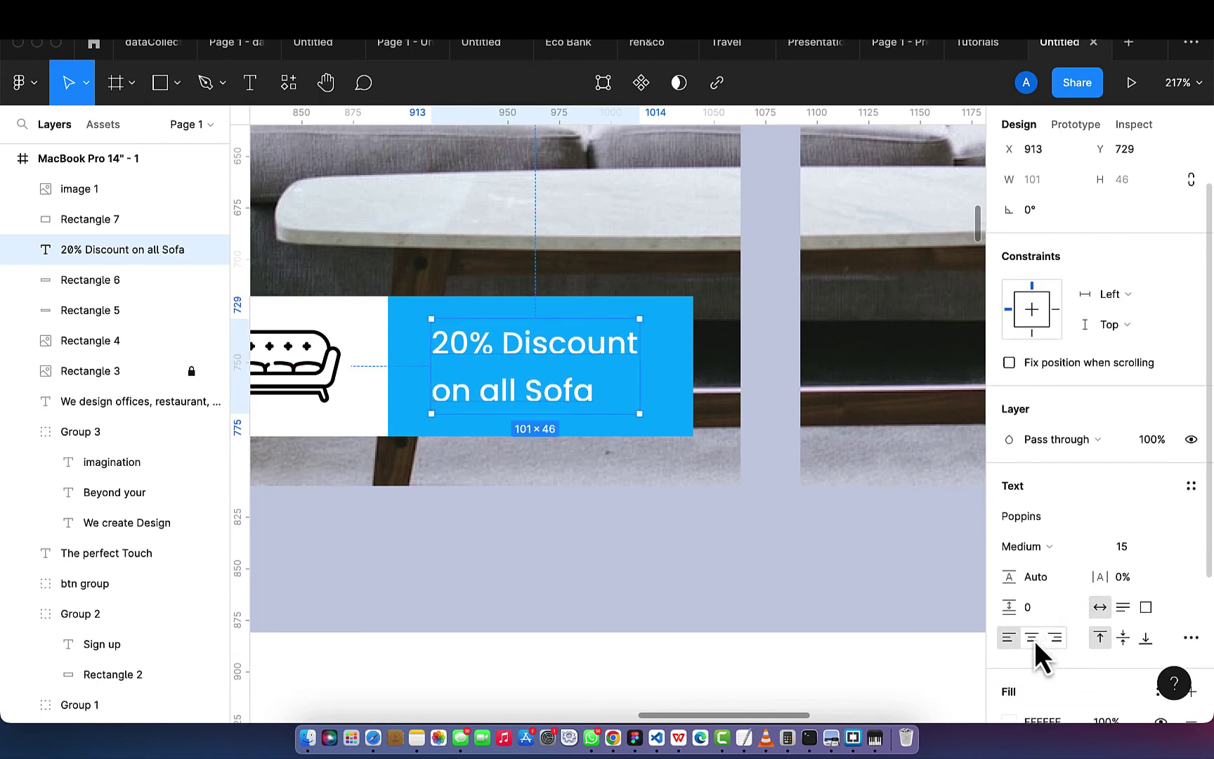
{"action": "left_click", "coordinate": [1033, 638]}
{"action": "left_click_drag", "start_coordinate": [553, 397], "coordinate": [568, 402]}
- Draw a 140 × 116 rectangle flush with the left end of the bottom white card and fill it with the overlay's blue, 00B4FF
{"action": "scroll", "coordinate": [567, 402], "scroll_direction": "down", "scroll_amount": 5}
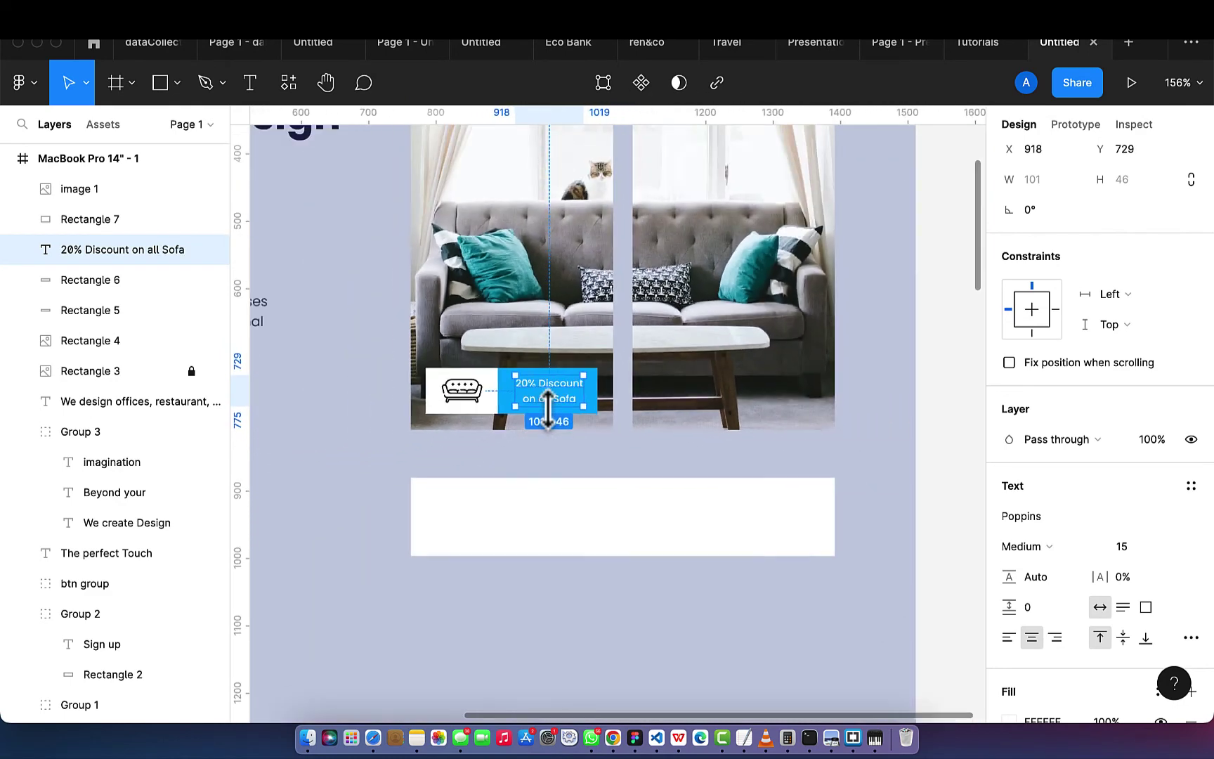
{"action": "scroll", "coordinate": [548, 407], "scroll_direction": "down", "scroll_amount": 5}
{"action": "scroll", "coordinate": [548, 408], "scroll_direction": "left", "scroll_amount": 5}
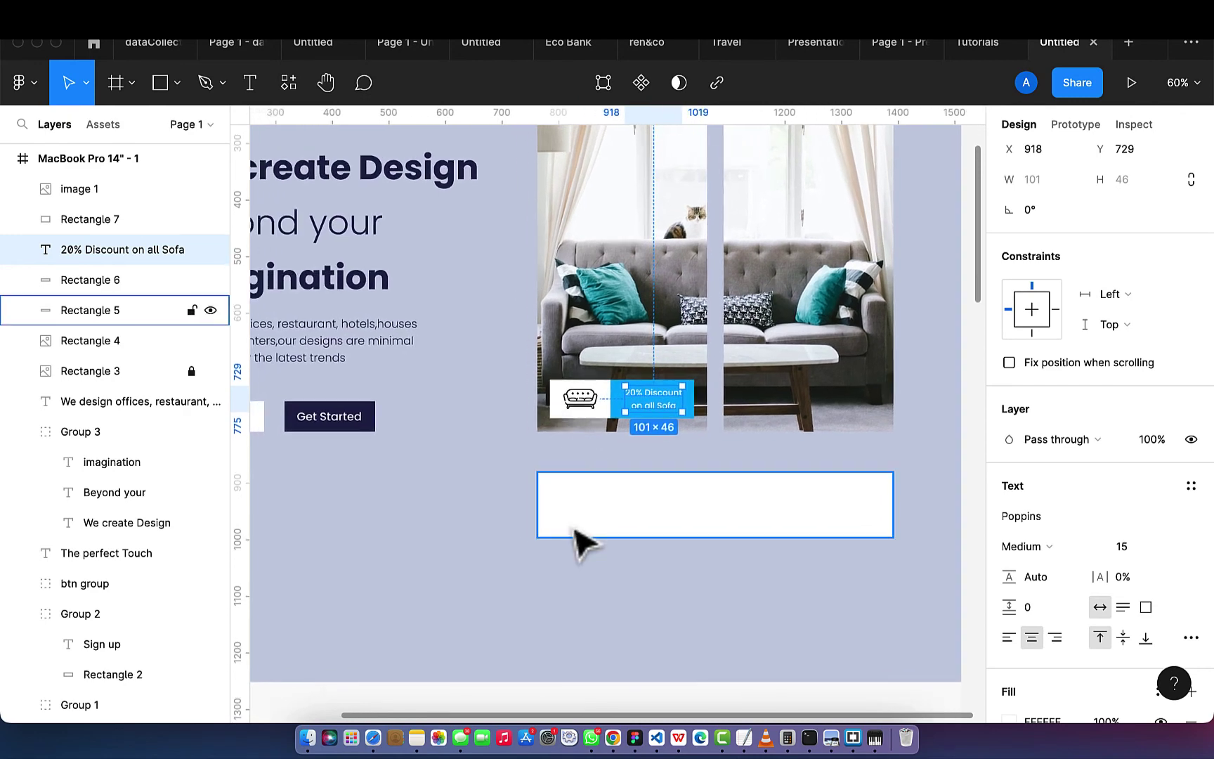
{"action": "scroll", "coordinate": [575, 531], "scroll_direction": "down", "scroll_amount": 2}
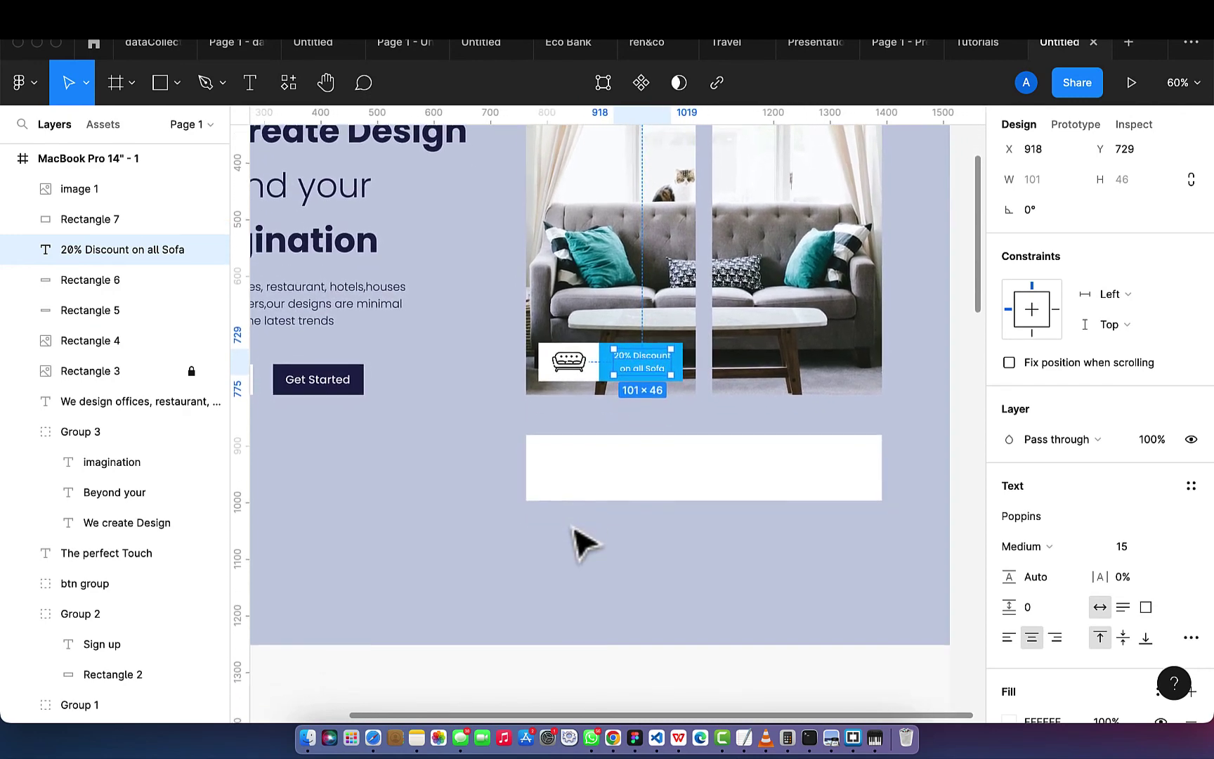
{"action": "left_click", "coordinate": [160, 81]}
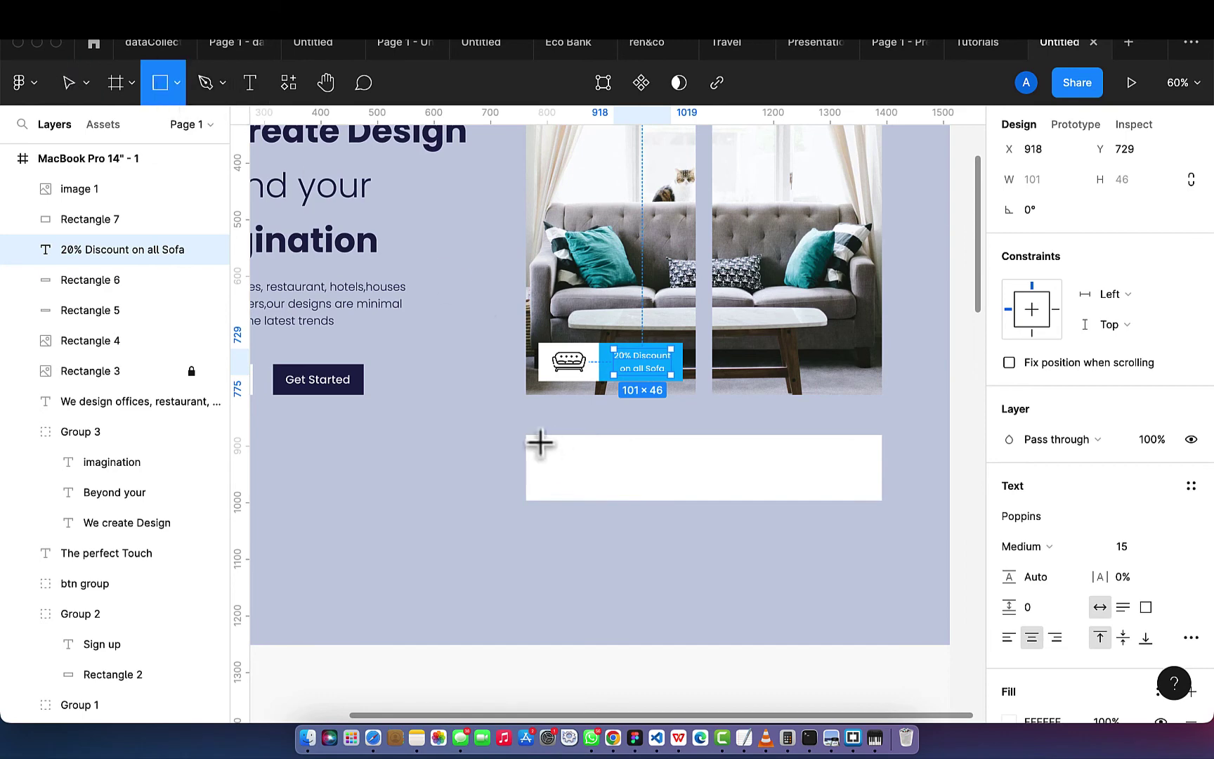
{"action": "mouse_move", "coordinate": [539, 440]}
{"action": "left_mouse_down"}
{"action": "mouse_move", "coordinate": [552, 467]}
{"action": "mouse_move", "coordinate": [607, 502]}
{"action": "left_mouse_up"}
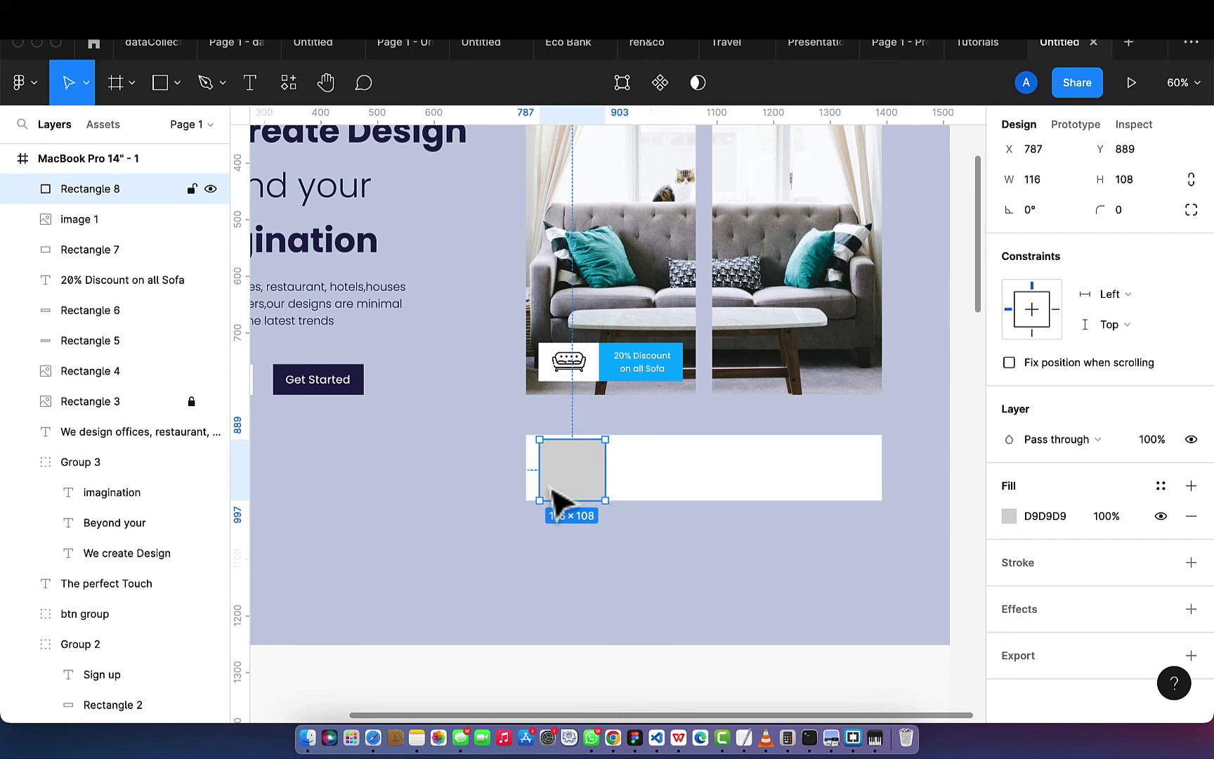
{"action": "left_click_drag", "start_coordinate": [538, 480], "coordinate": [526, 479]}
{"action": "left_click_drag", "start_coordinate": [565, 436], "coordinate": [566, 434]}
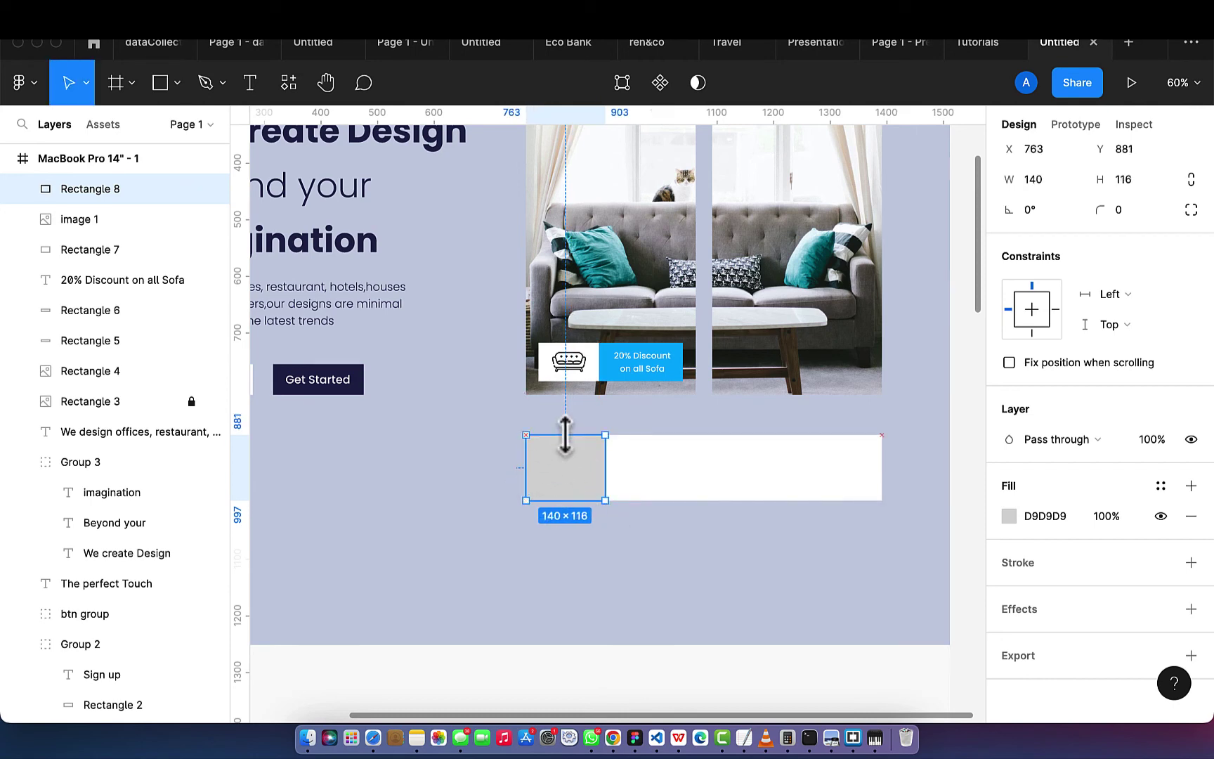
{"action": "key", "text": "i"}
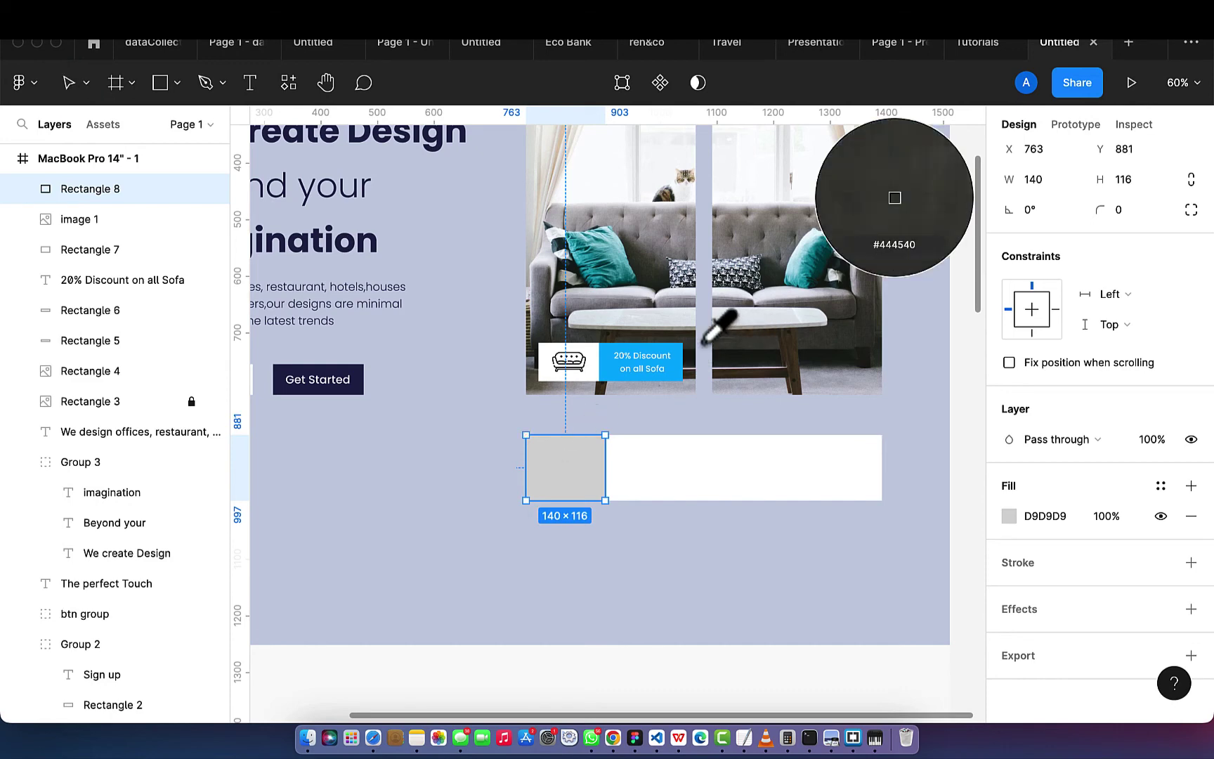
{"action": "left_click", "coordinate": [610, 372]}
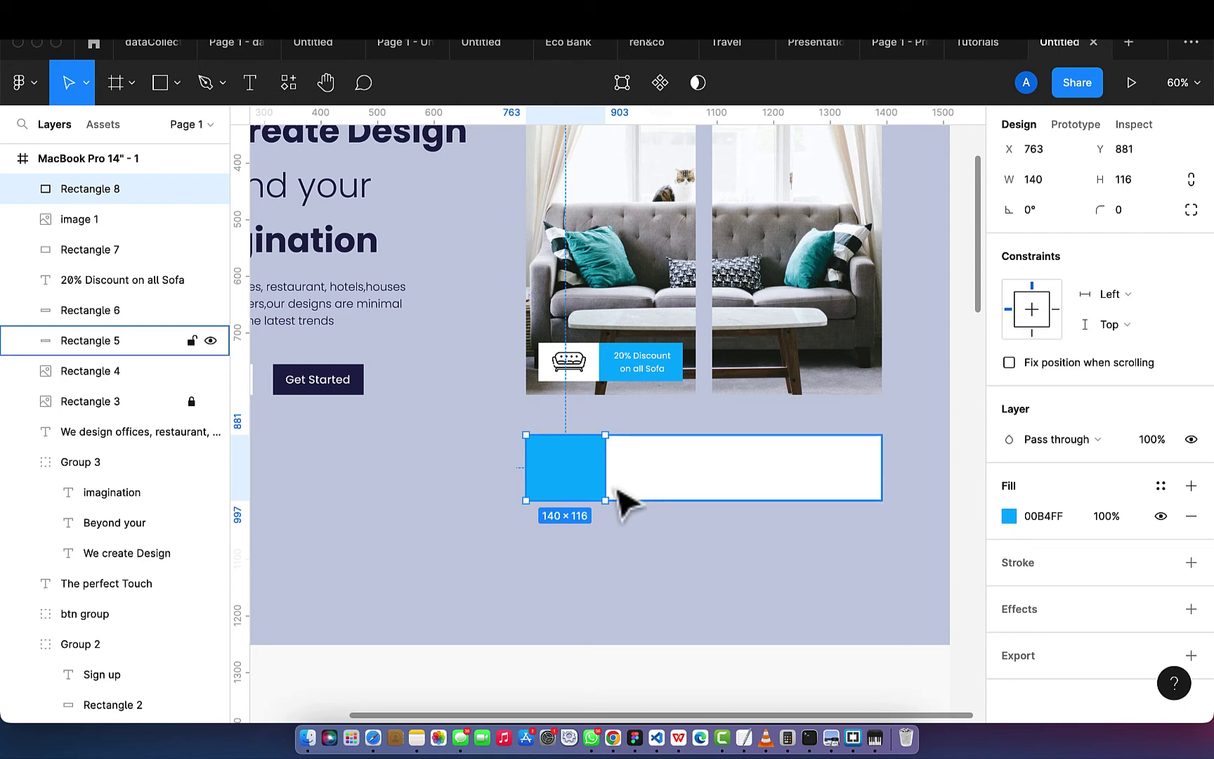
- Add a two-line text reading "1782" and "Happy client" over the blue rectangle of the bottom card
{"action": "scroll", "coordinate": [591, 482], "scroll_direction": "up", "scroll_amount": 5, "text": "ctrl"}
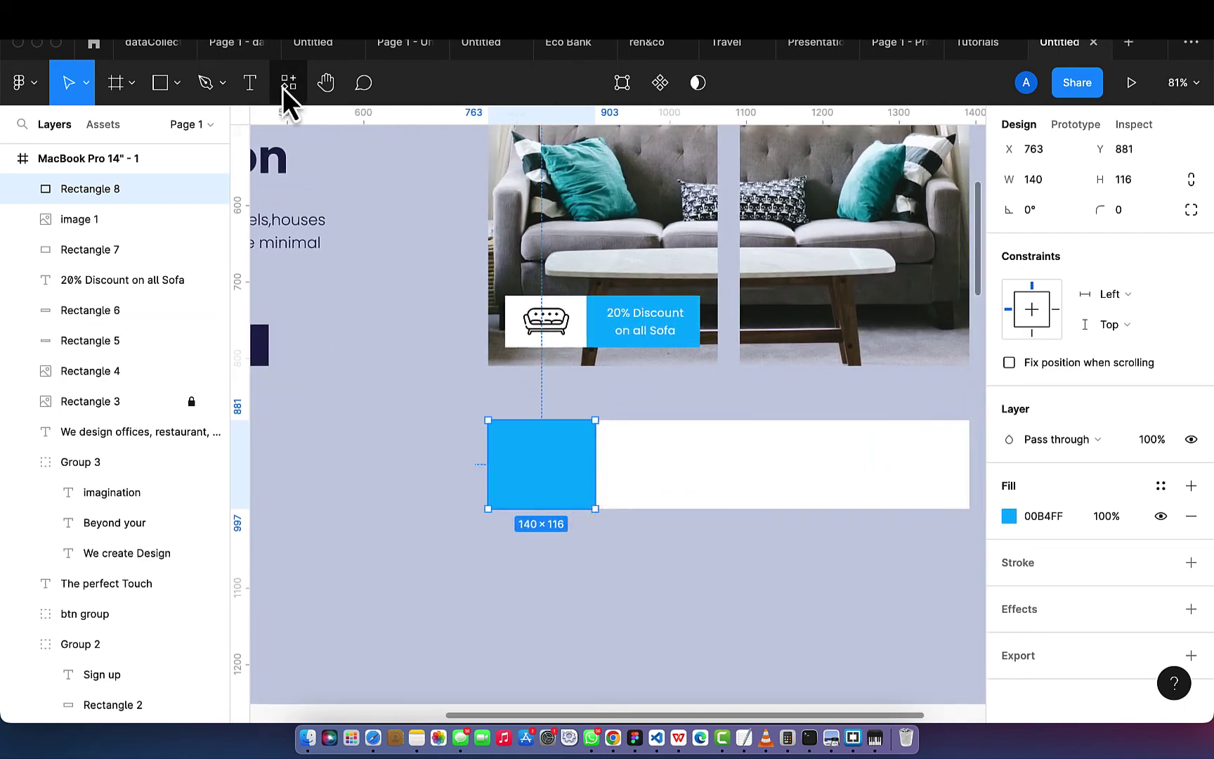
{"action": "left_click", "coordinate": [250, 83]}
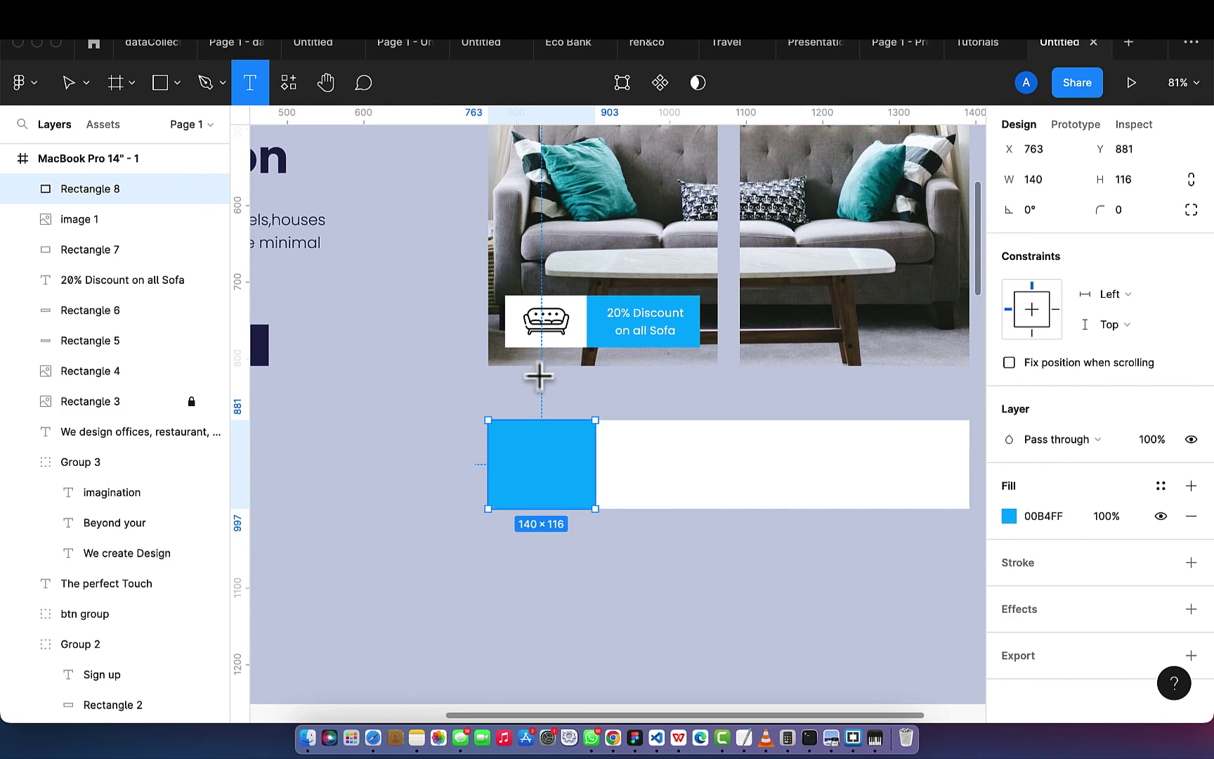
{"action": "left_click", "coordinate": [517, 465]}
{"action": "type", "text": "1782"}
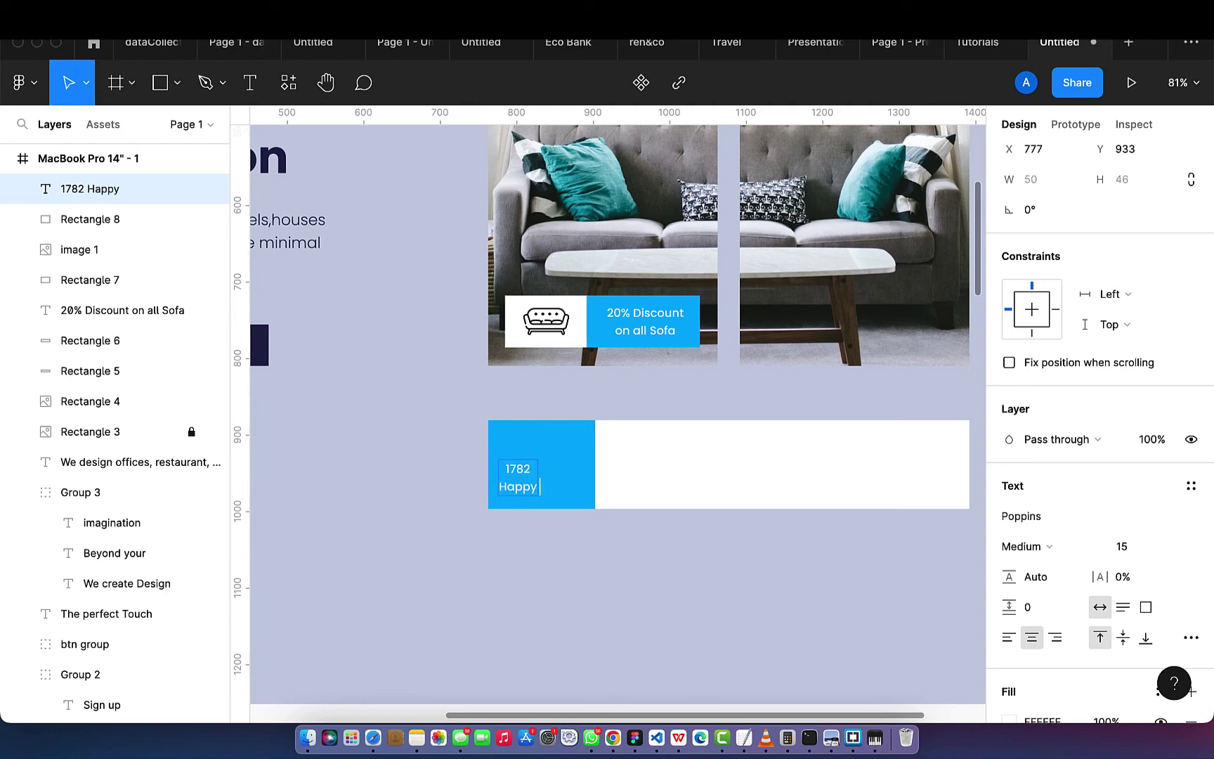
{"action": "type", "text": "clinet"}
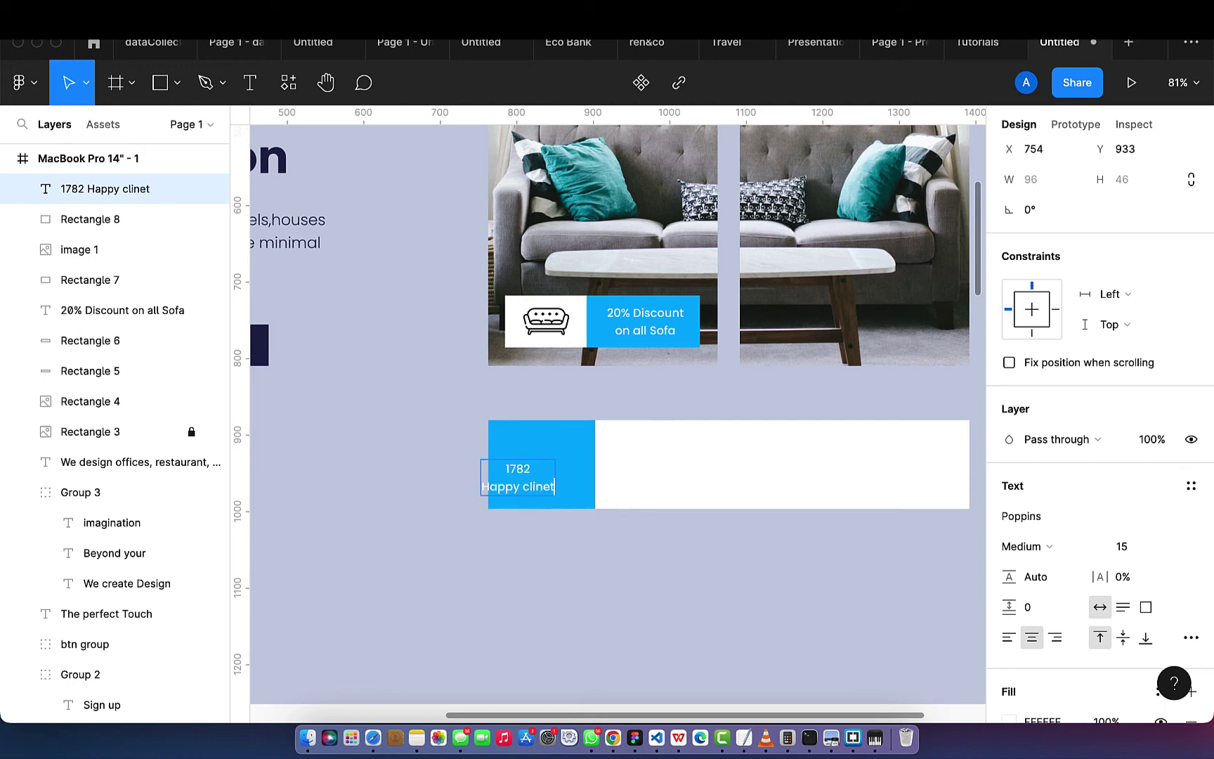
{"action": "key", "text": "BackSpace"}
{"action": "key", "text": "BackSpace"}
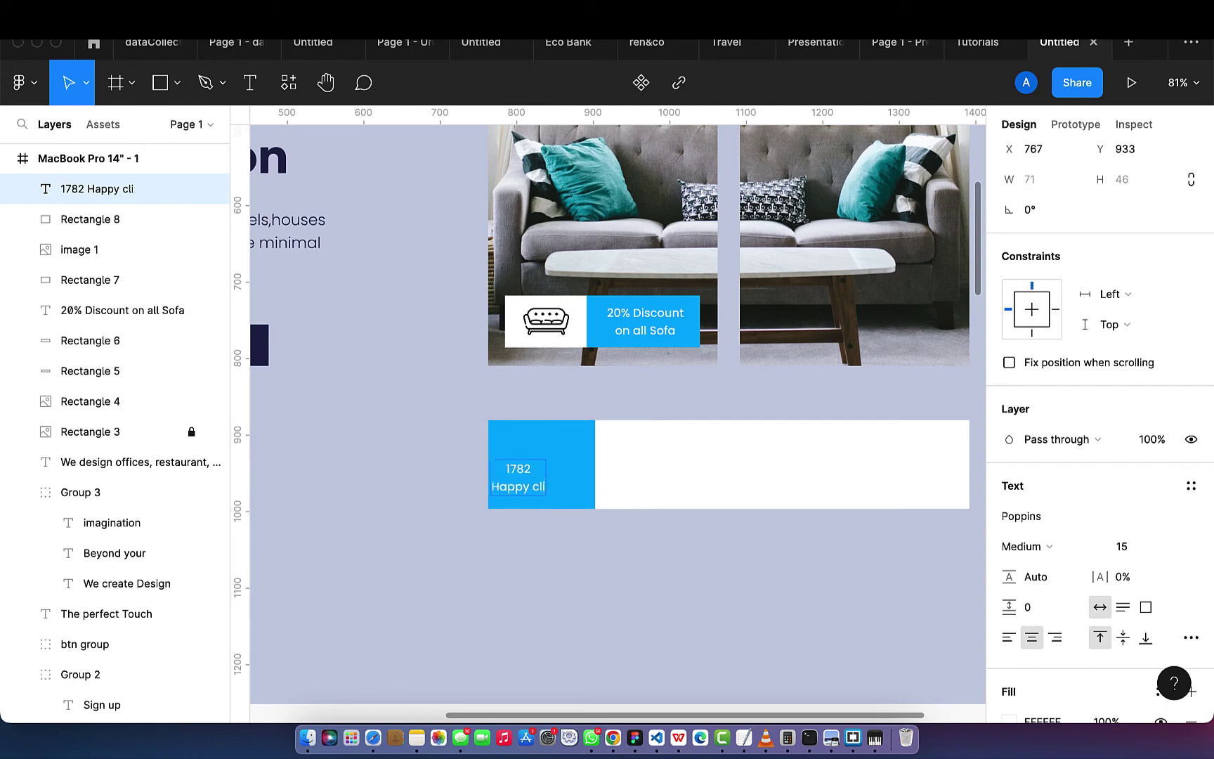
{"action": "type", "text": "ent"}
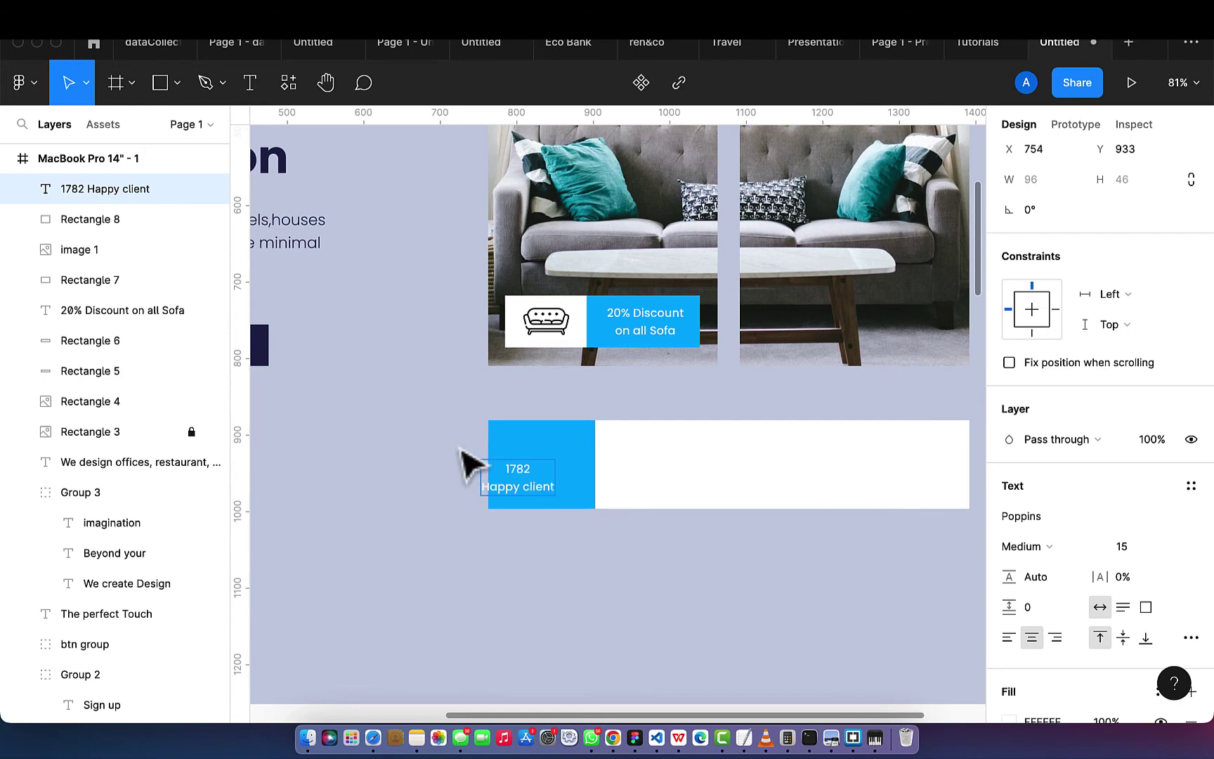
- Append "+" to the 1782 line and move the two-line text inside the blue rectangle at X 785, Y 916
{"action": "scroll", "coordinate": [466, 464], "scroll_direction": "up", "scroll_amount": 5}
{"action": "left_click", "coordinate": [587, 489]}
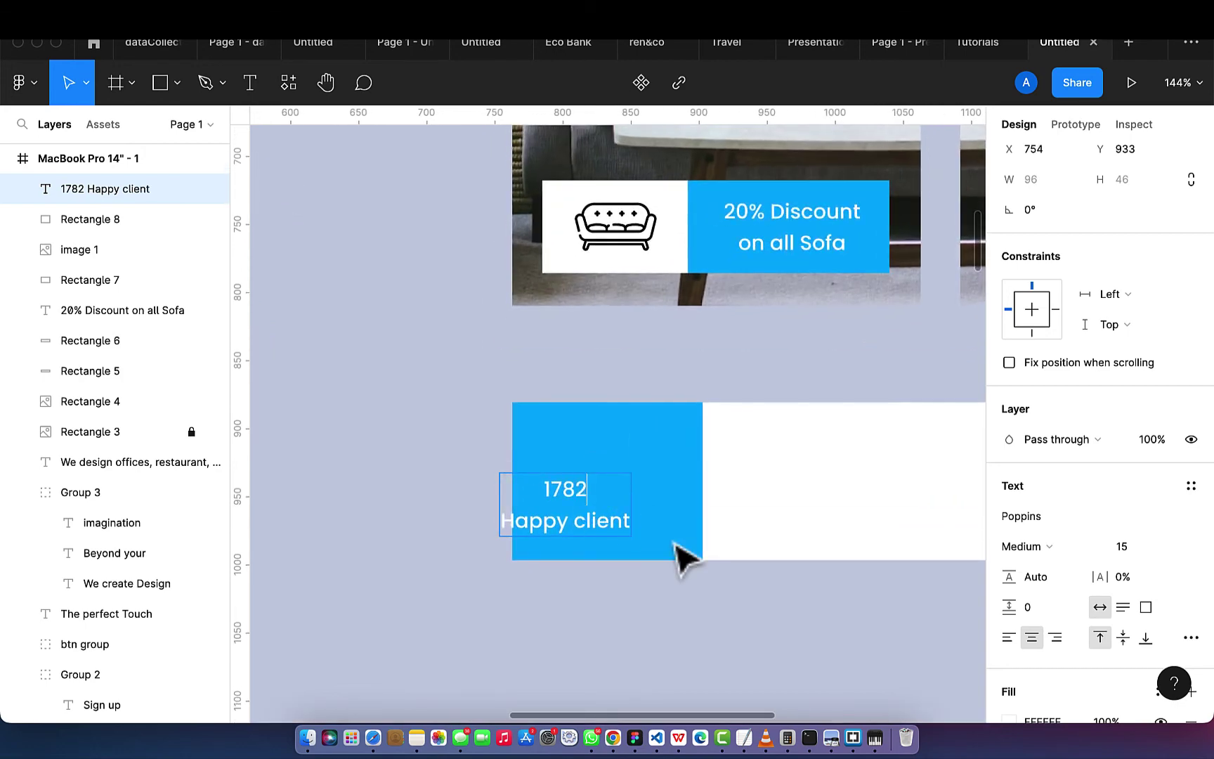
{"action": "type", "text": "+"}
{"action": "key", "text": "Escape"}
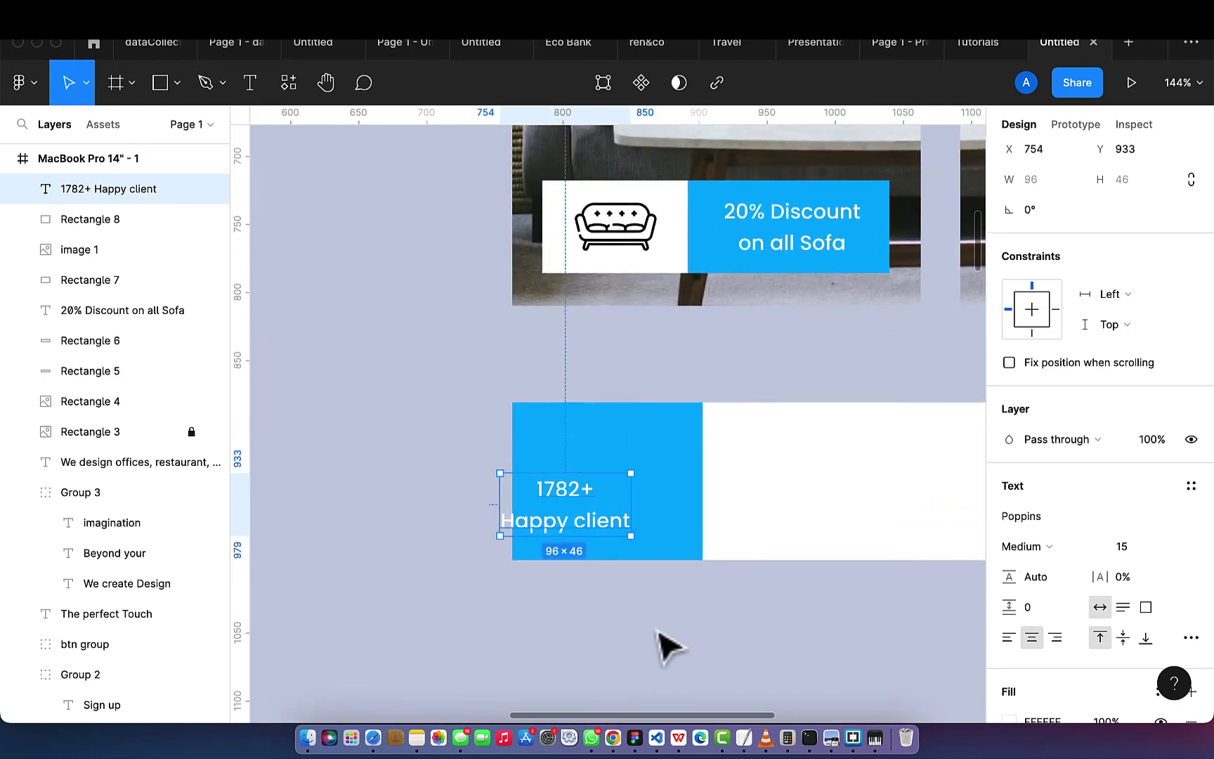
{"action": "left_click_drag", "start_coordinate": [589, 525], "coordinate": [605, 506]}
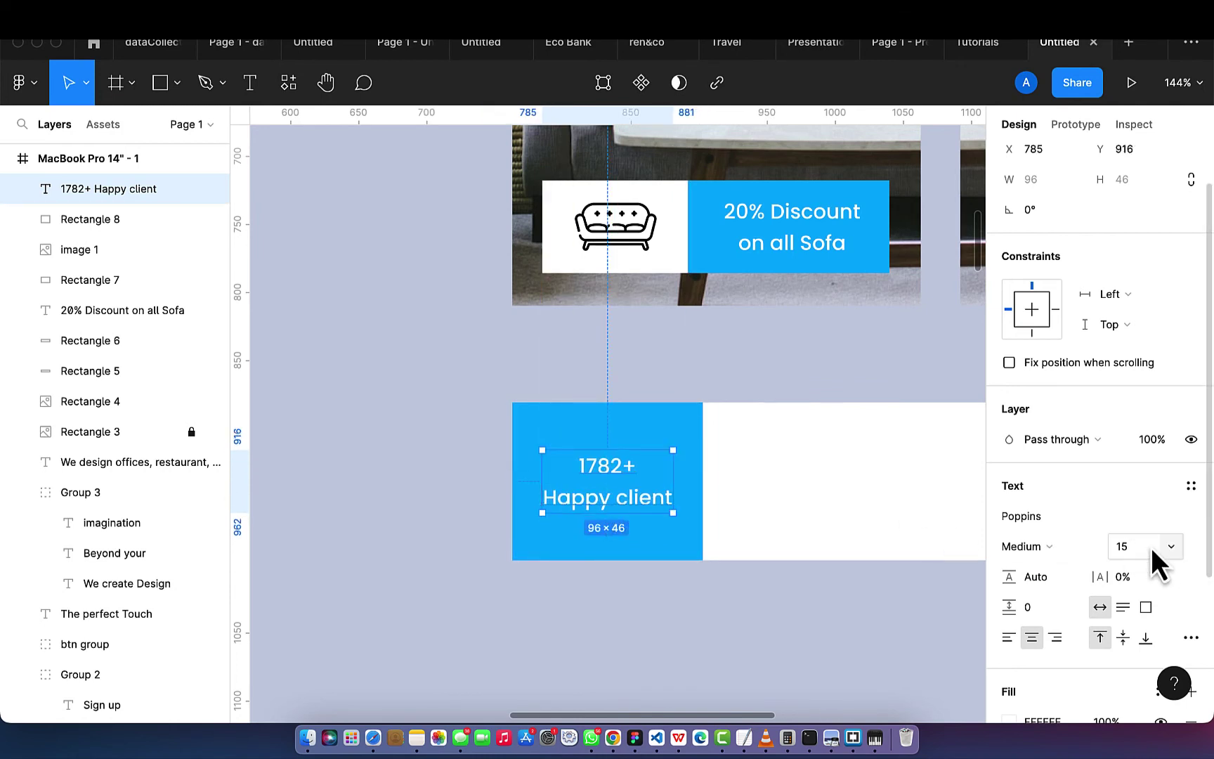
- Set the font size of the "1782+ Happy client" text to 18
{"action": "type", "text": "1"}
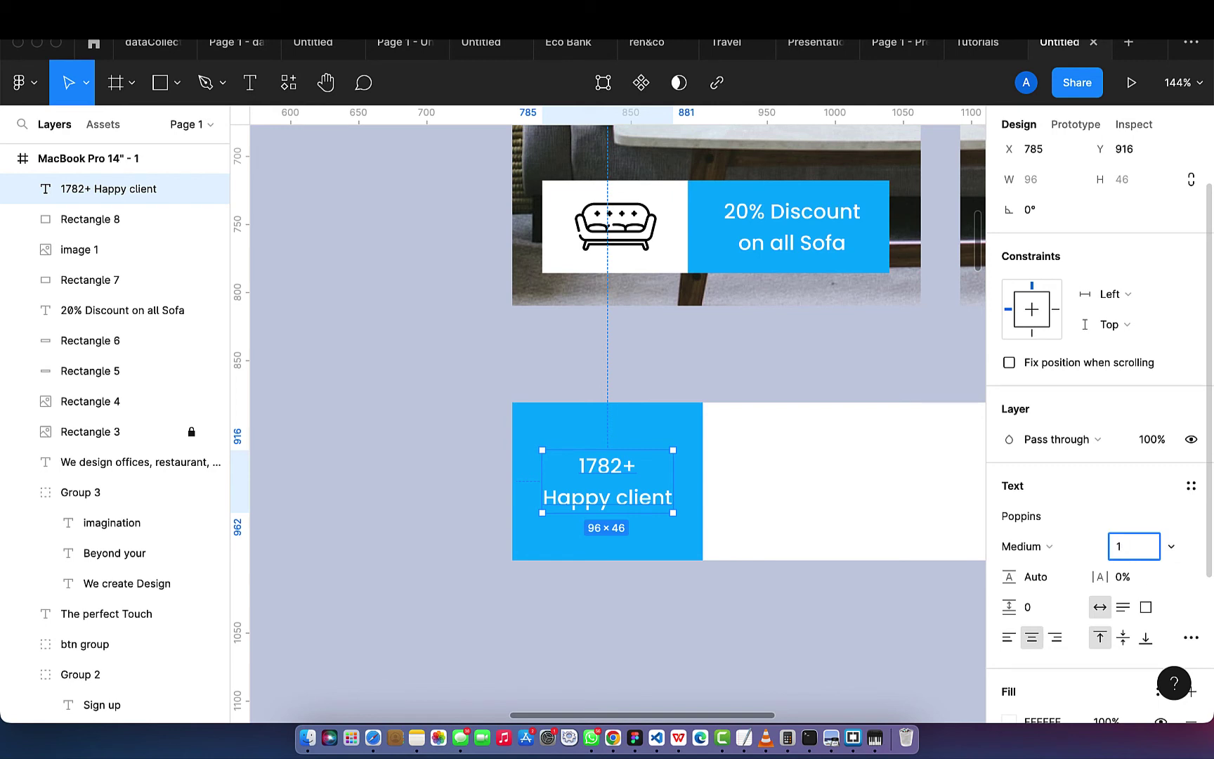
{"action": "type", "text": "8"}
{"action": "key", "text": "Return"}
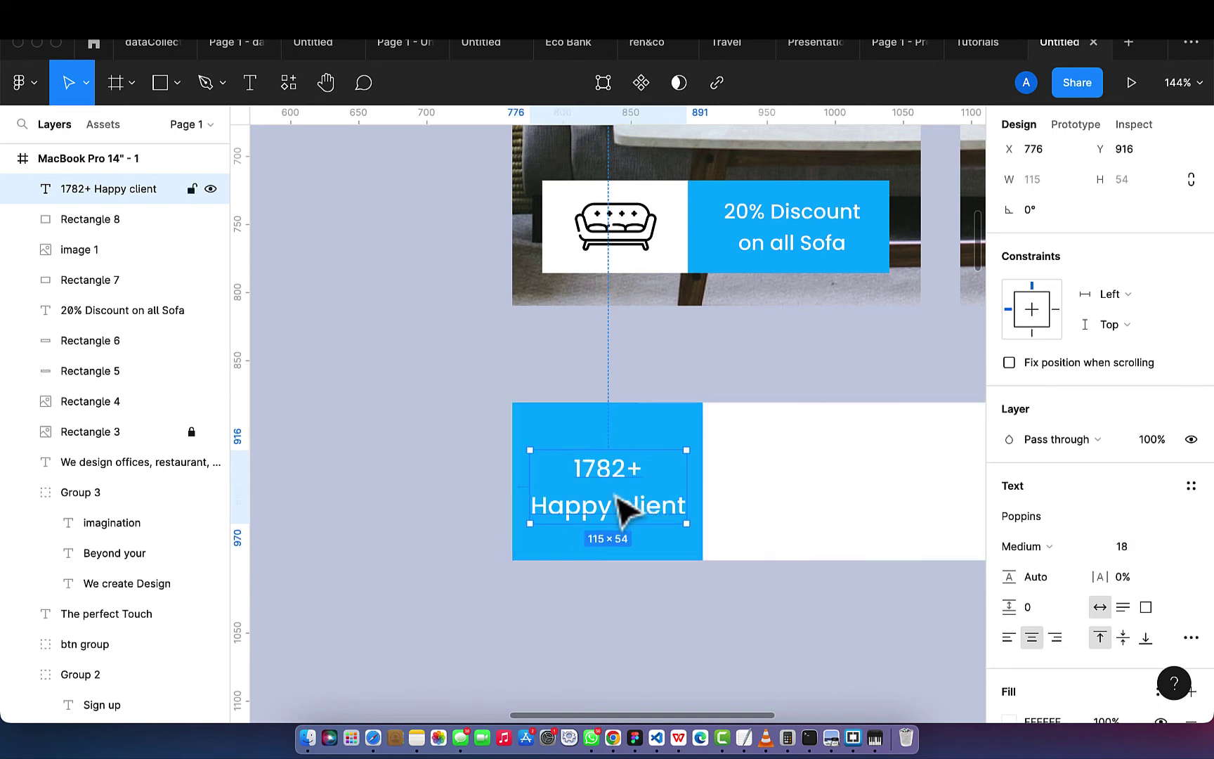
- Center the "1782+ Happy client" text horizontally and vertically within the blue rectangle
{"action": "left_click_drag", "start_coordinate": [617, 496], "coordinate": [622, 504]}
{"action": "left_click", "coordinate": [680, 436], "text": "shift"}
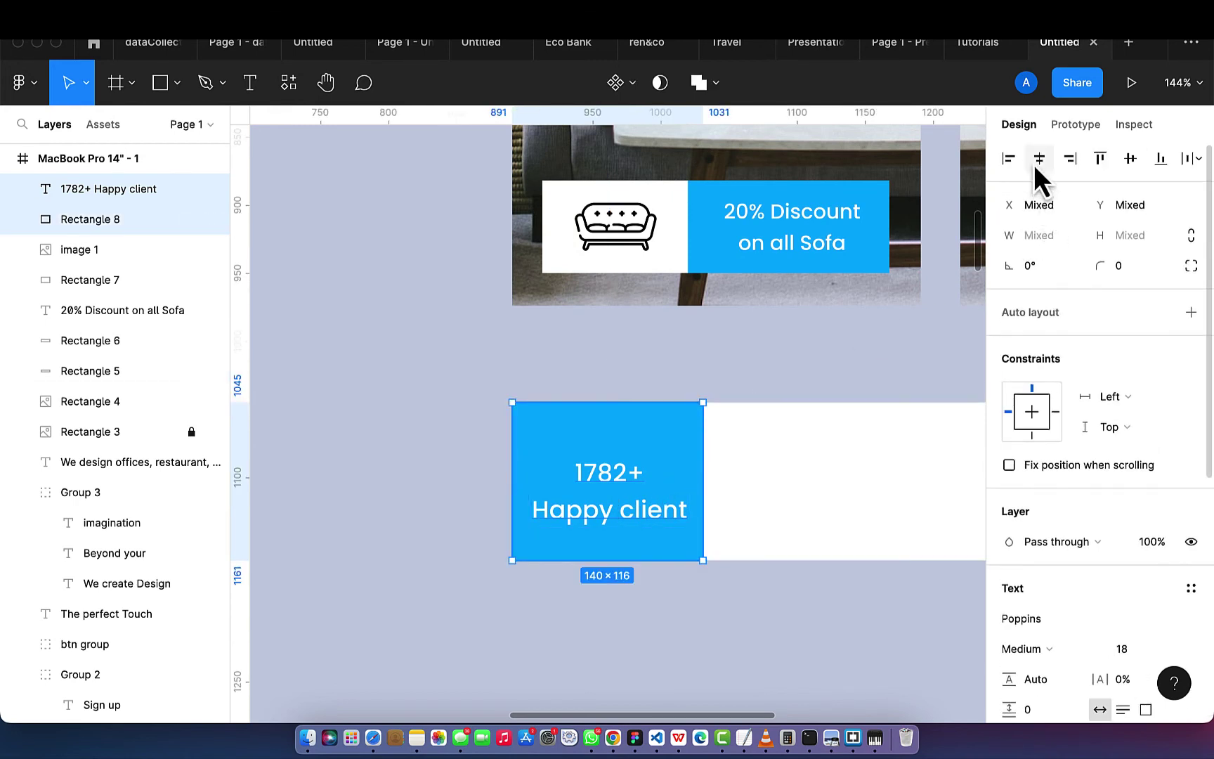
{"action": "left_click", "coordinate": [1035, 161]}
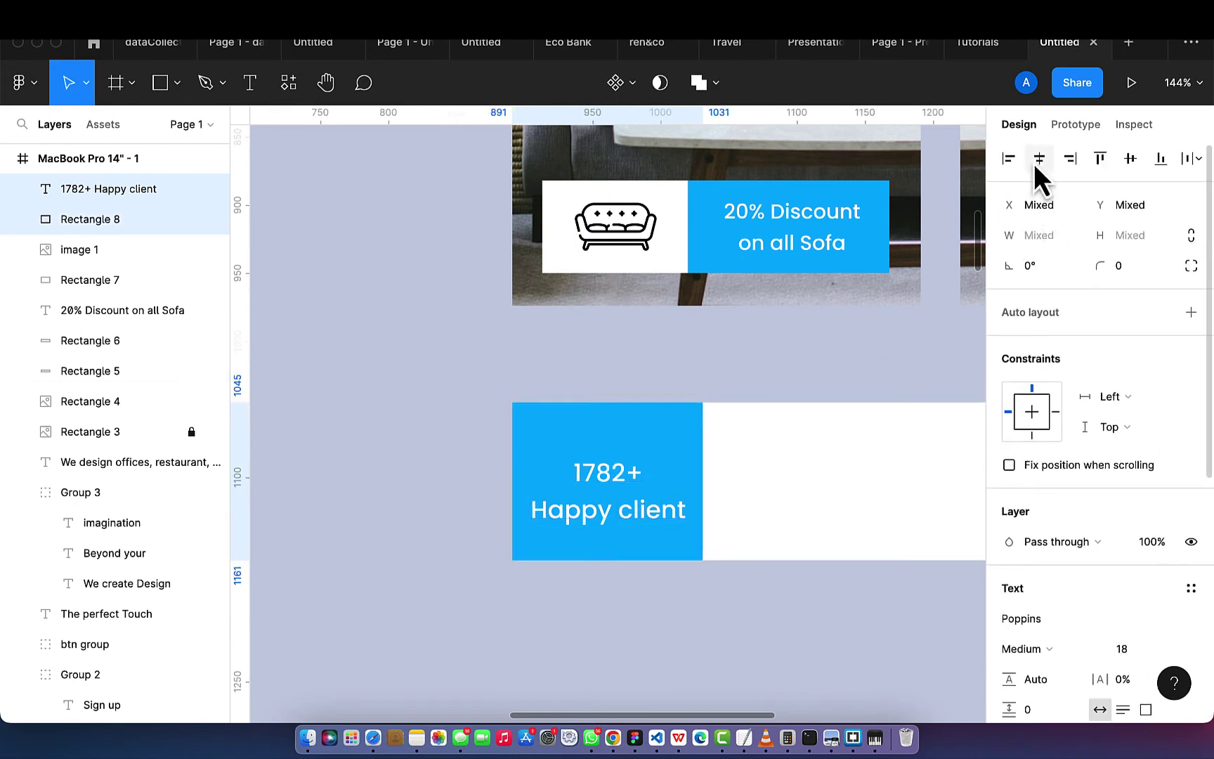
{"action": "left_click", "coordinate": [1138, 162]}
- Add a two-line text reading "35" and "Awards" on the white card just beside the blue rectangle
{"action": "scroll", "coordinate": [731, 466], "scroll_direction": "down", "scroll_amount": 3}
{"action": "scroll", "coordinate": [745, 472], "scroll_direction": "right", "scroll_amount": 10}
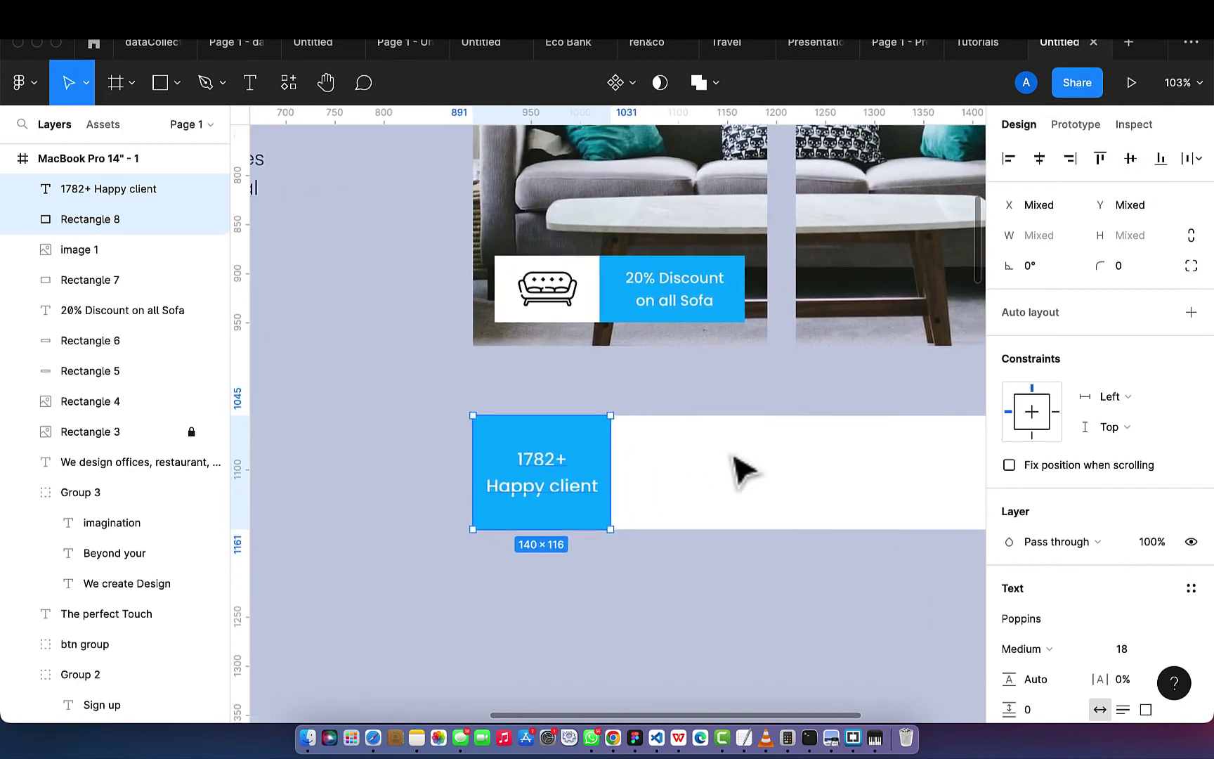
{"action": "scroll", "coordinate": [745, 472], "scroll_direction": "down", "scroll_amount": 2}
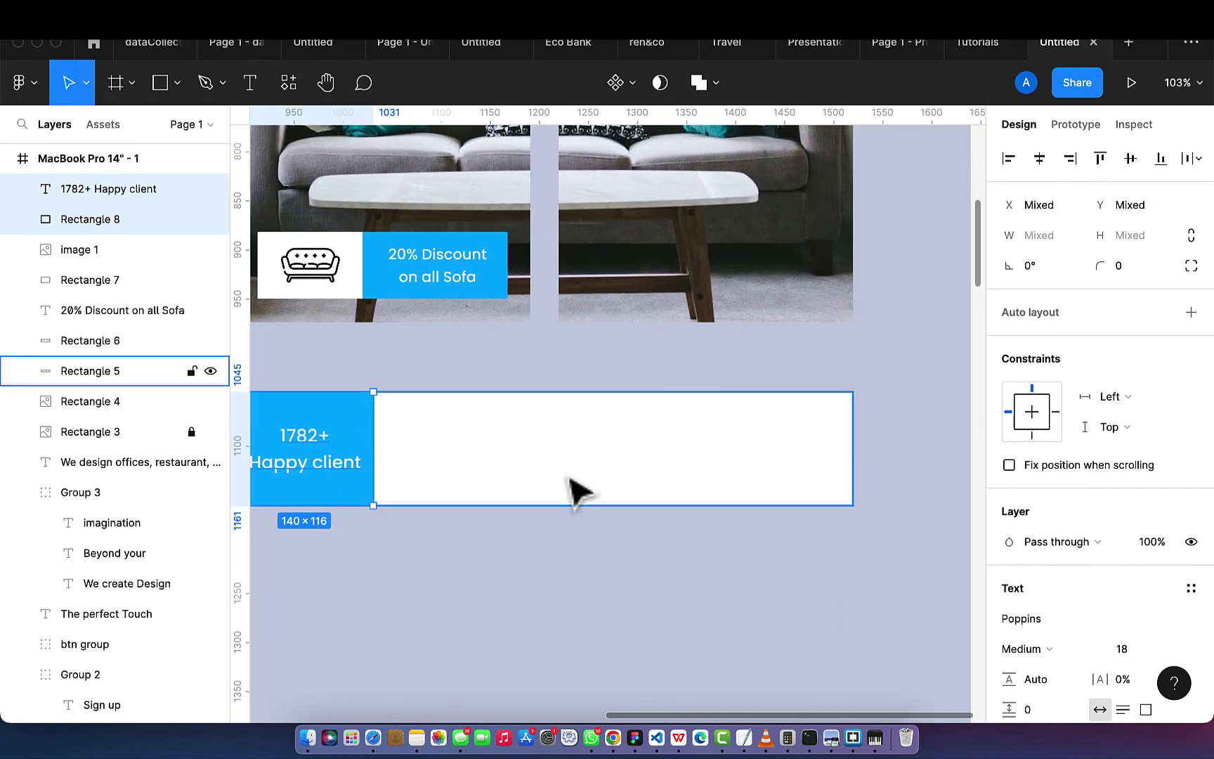
{"action": "scroll", "coordinate": [569, 488], "scroll_direction": "left", "scroll_amount": 3}
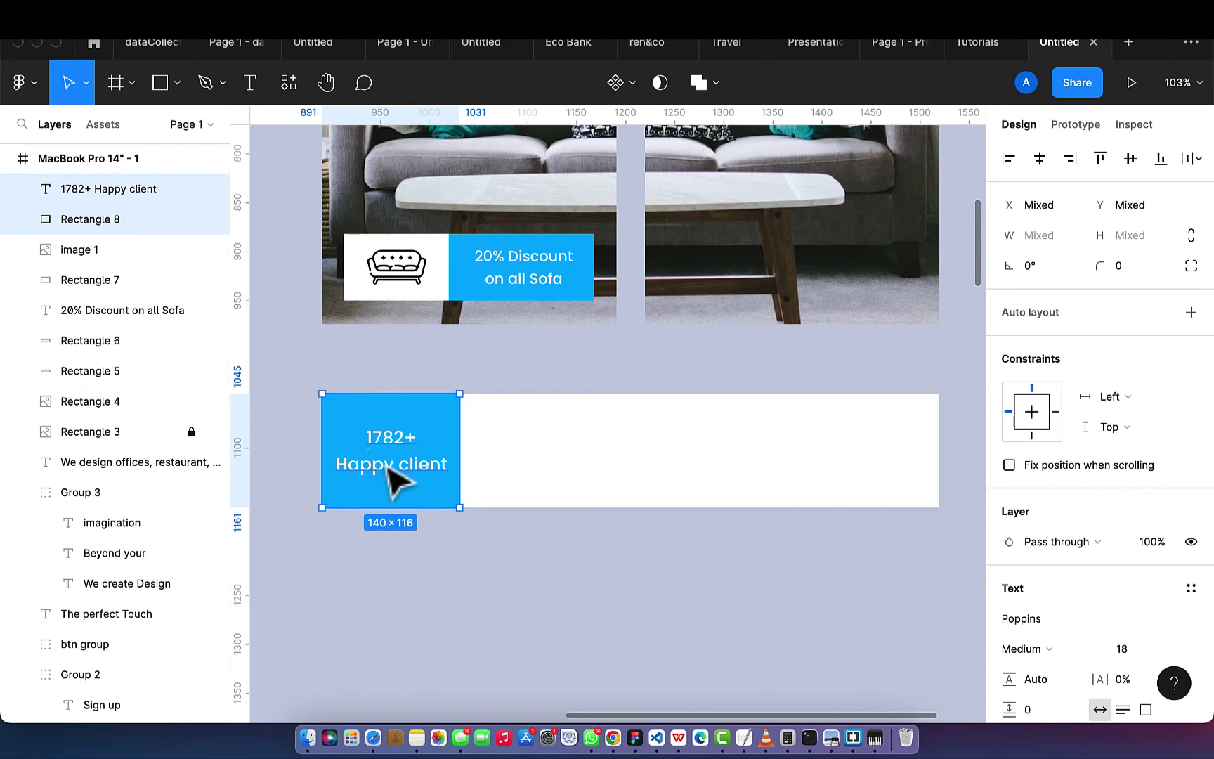
{"action": "left_click", "coordinate": [250, 92]}
{"action": "left_click", "coordinate": [535, 442]}
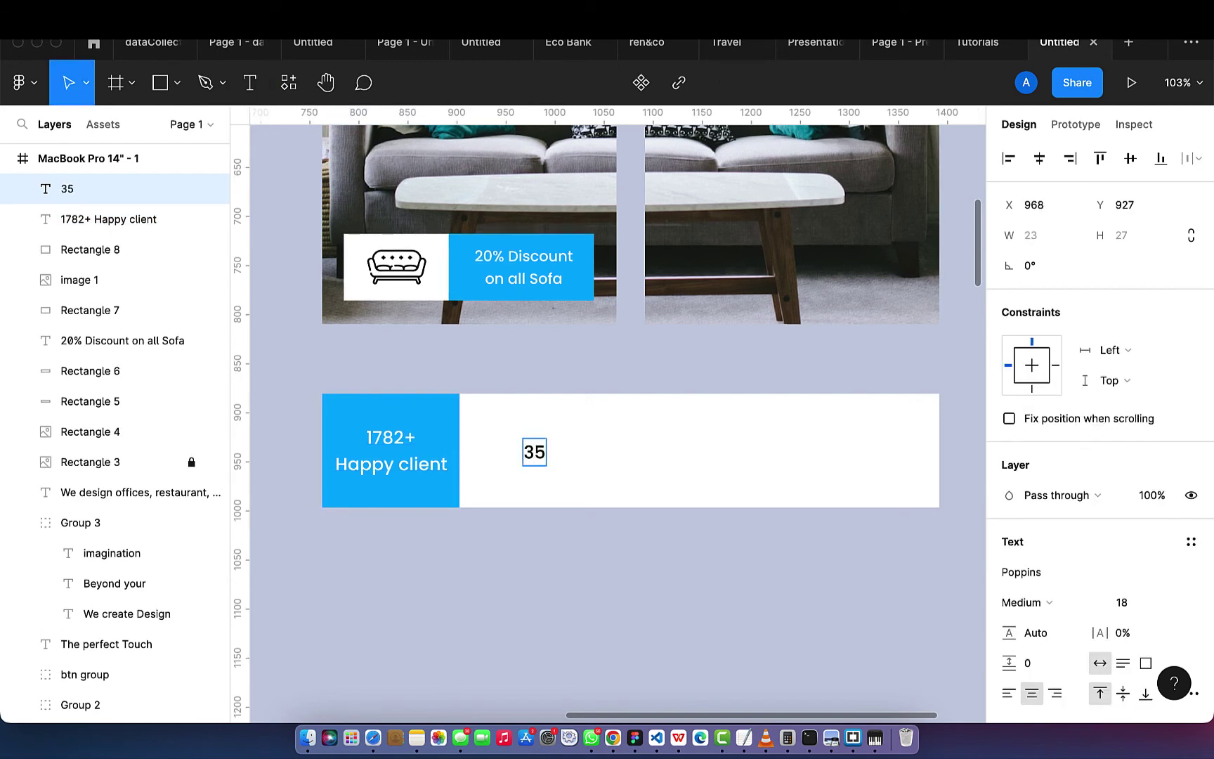
{"action": "type", "text": "35"}
{"action": "key", "text": "Return"}
{"action": "type", "text": "Awards"}
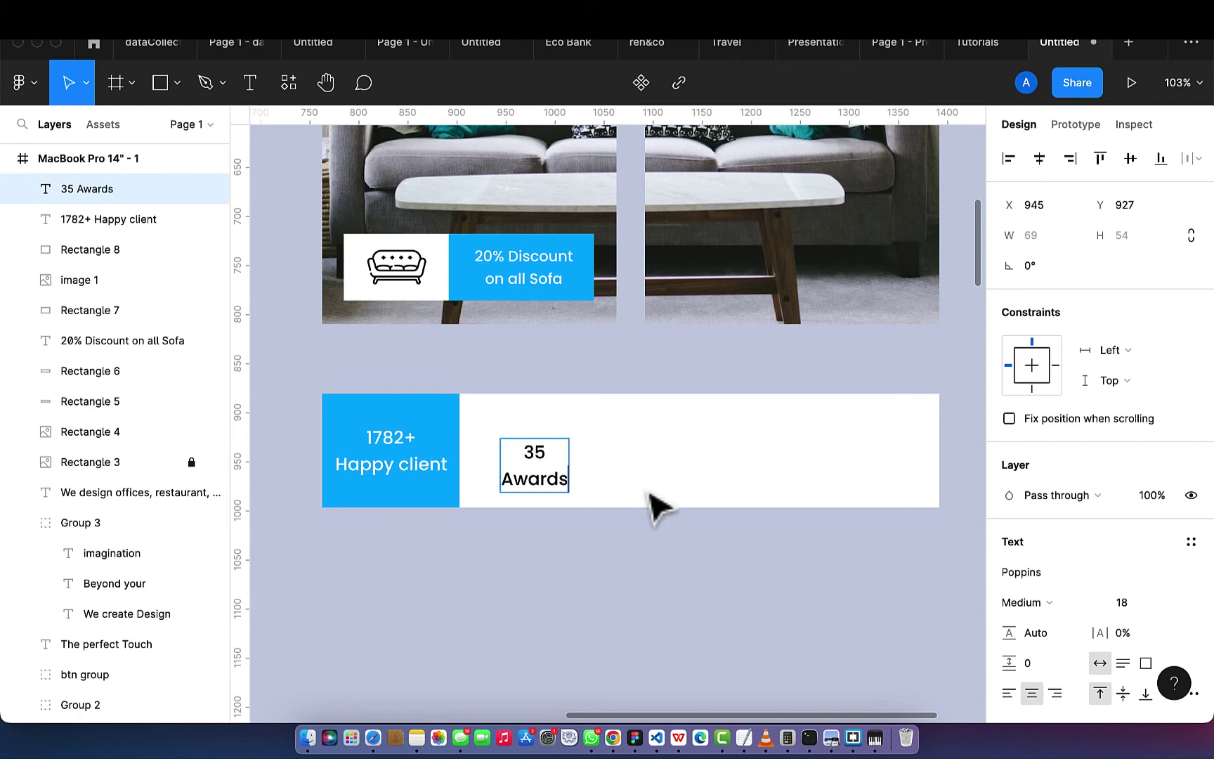
{"action": "key", "text": "Escape"}
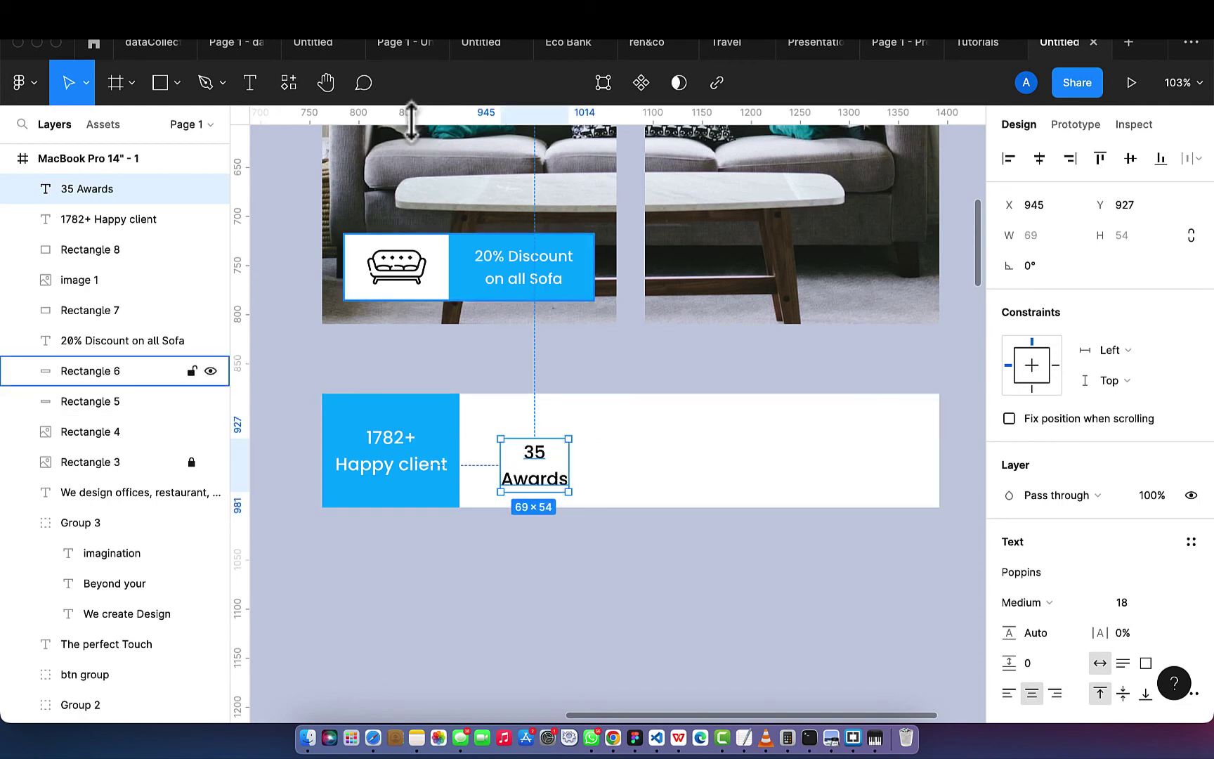
- Add a two-line text reading "395" and "Houses" around the middle of the card's white area
{"action": "left_click", "coordinate": [253, 91]}
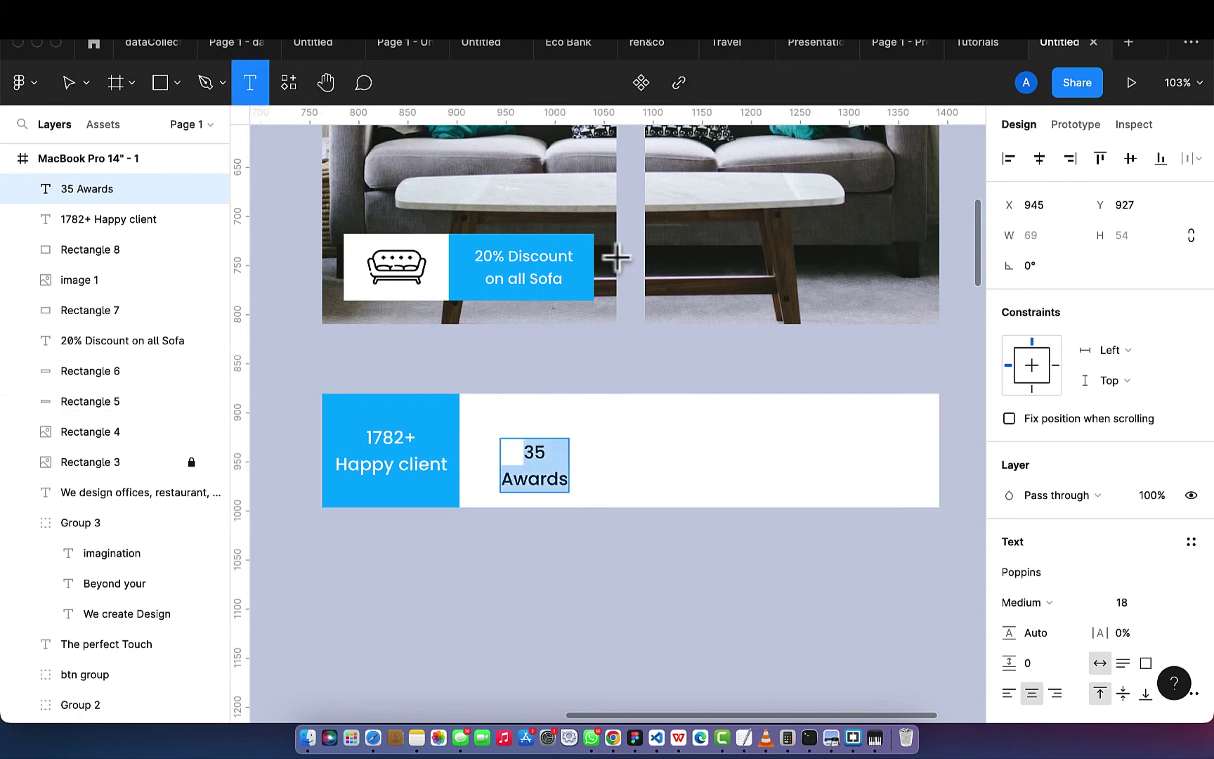
{"action": "left_click", "coordinate": [675, 448]}
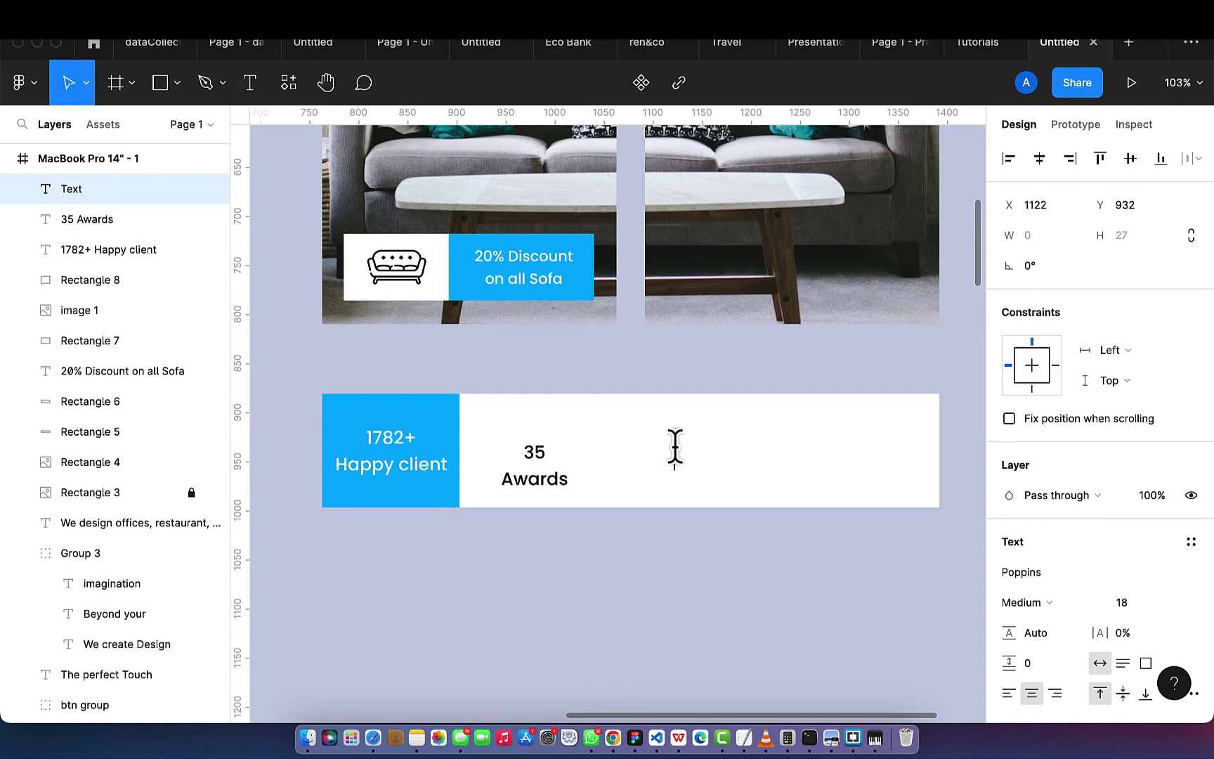
{"action": "type", "text": "3"}
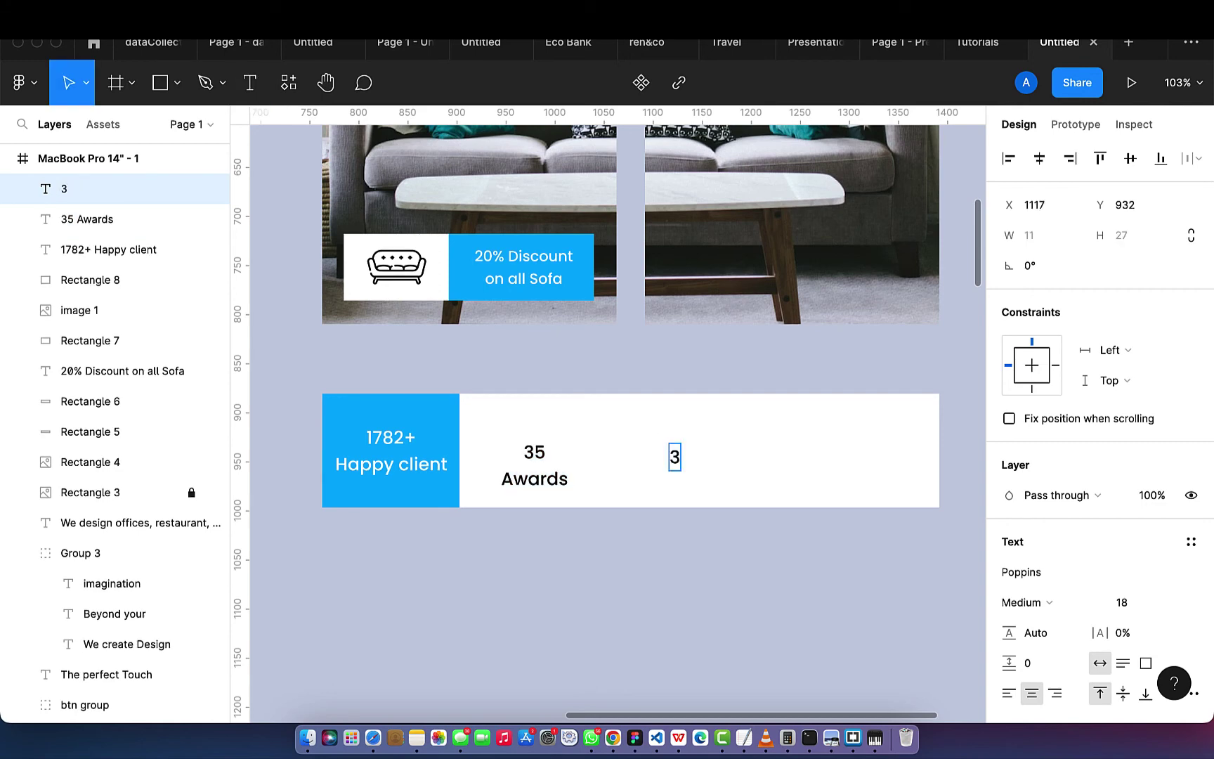
{"action": "type", "text": "95 H"}
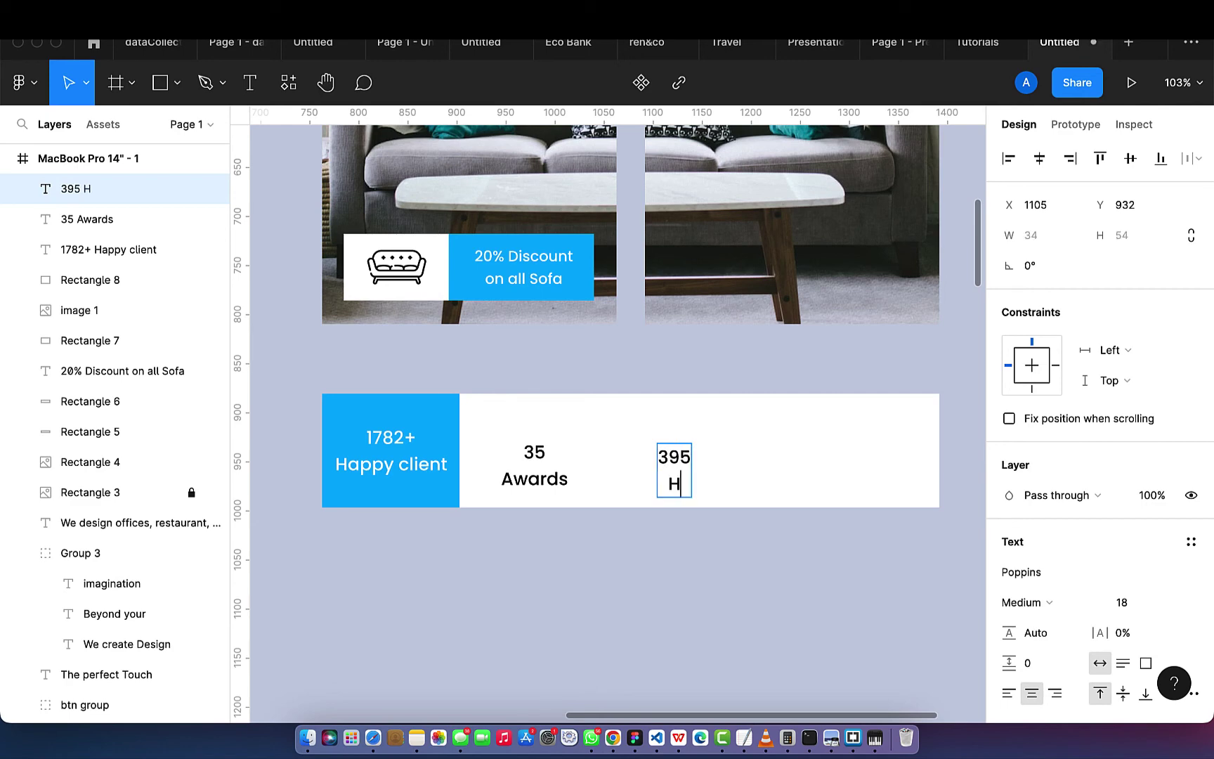
{"action": "type", "text": "ouses"}
{"action": "key", "text": "Escape"}
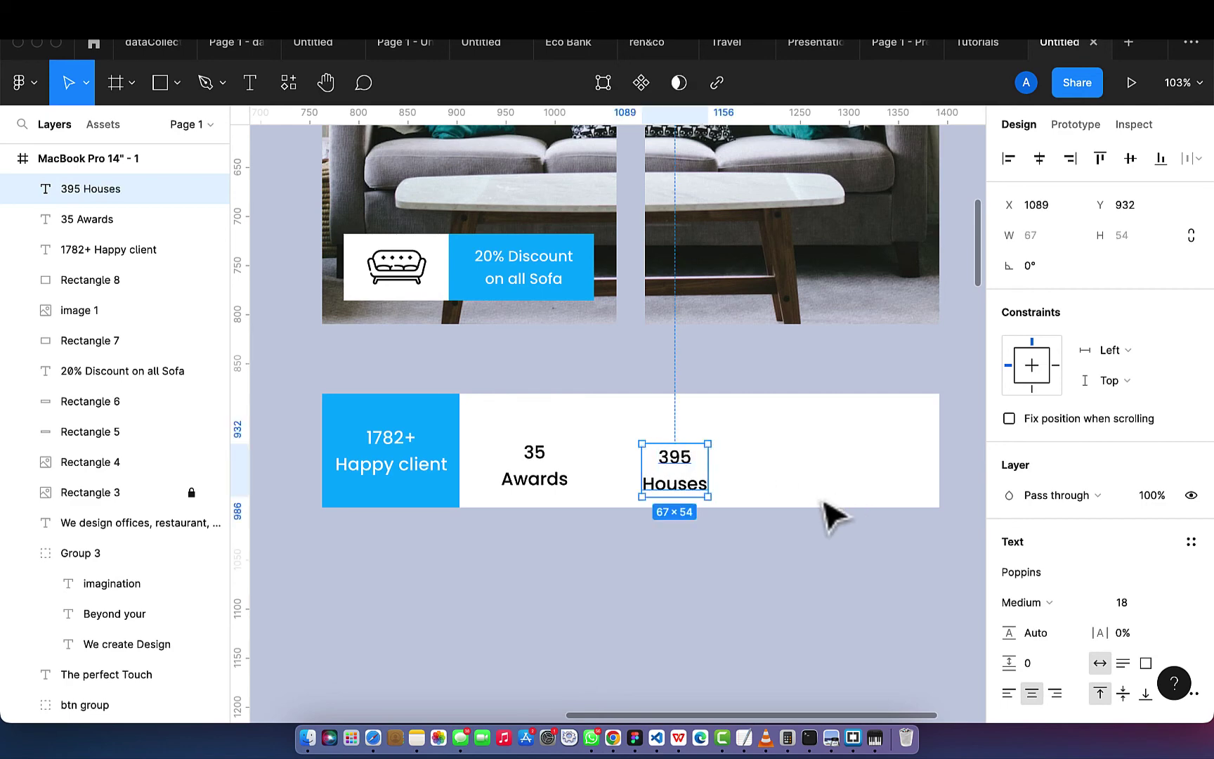
- Add a two-line text reading "785" and "Hotels" on the white card after the Houses text
{"action": "left_click", "coordinate": [249, 83]}
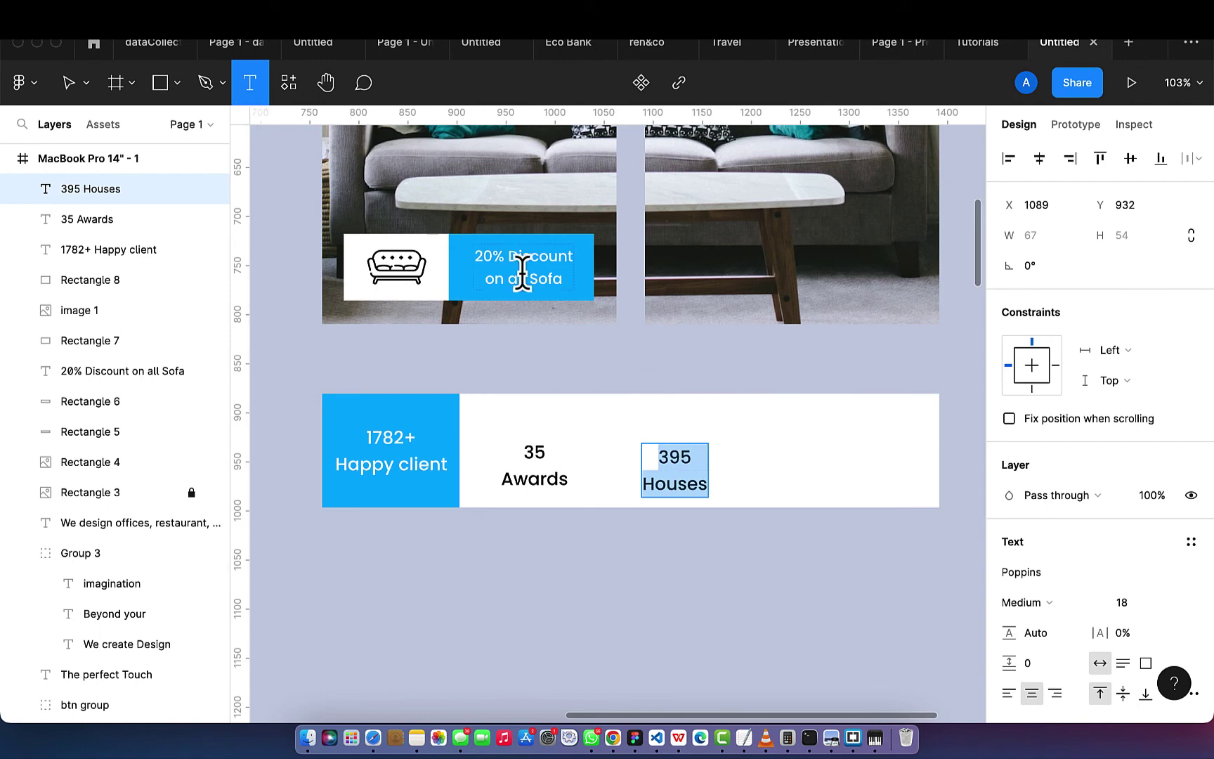
{"action": "left_click", "coordinate": [766, 441]}
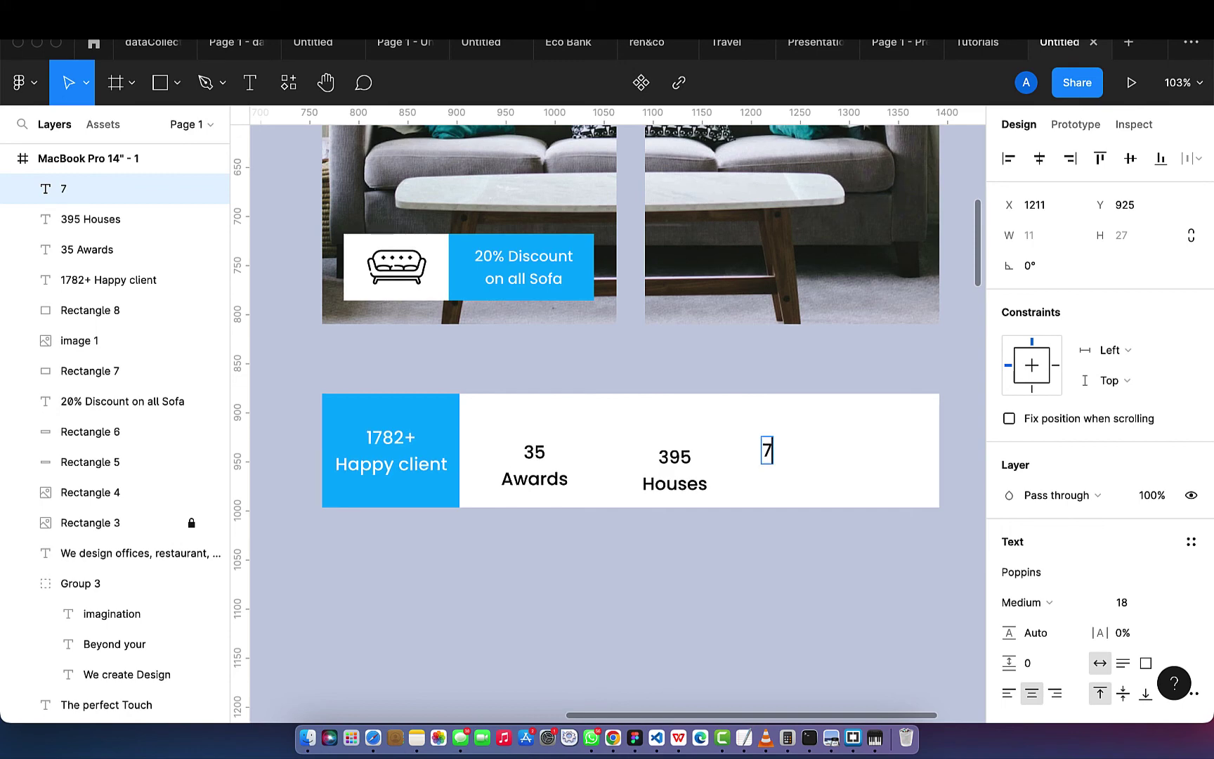
{"action": "type", "text": "5"}
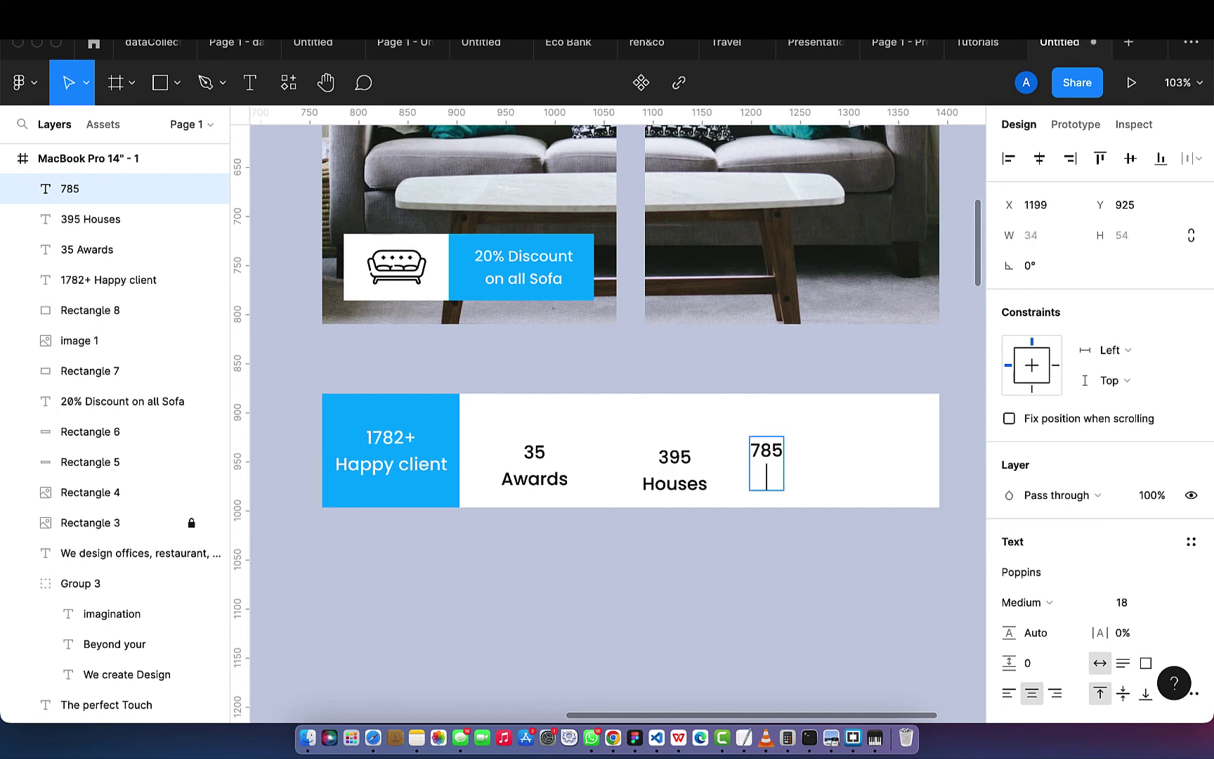
{"action": "type", "text": " Hotels"}
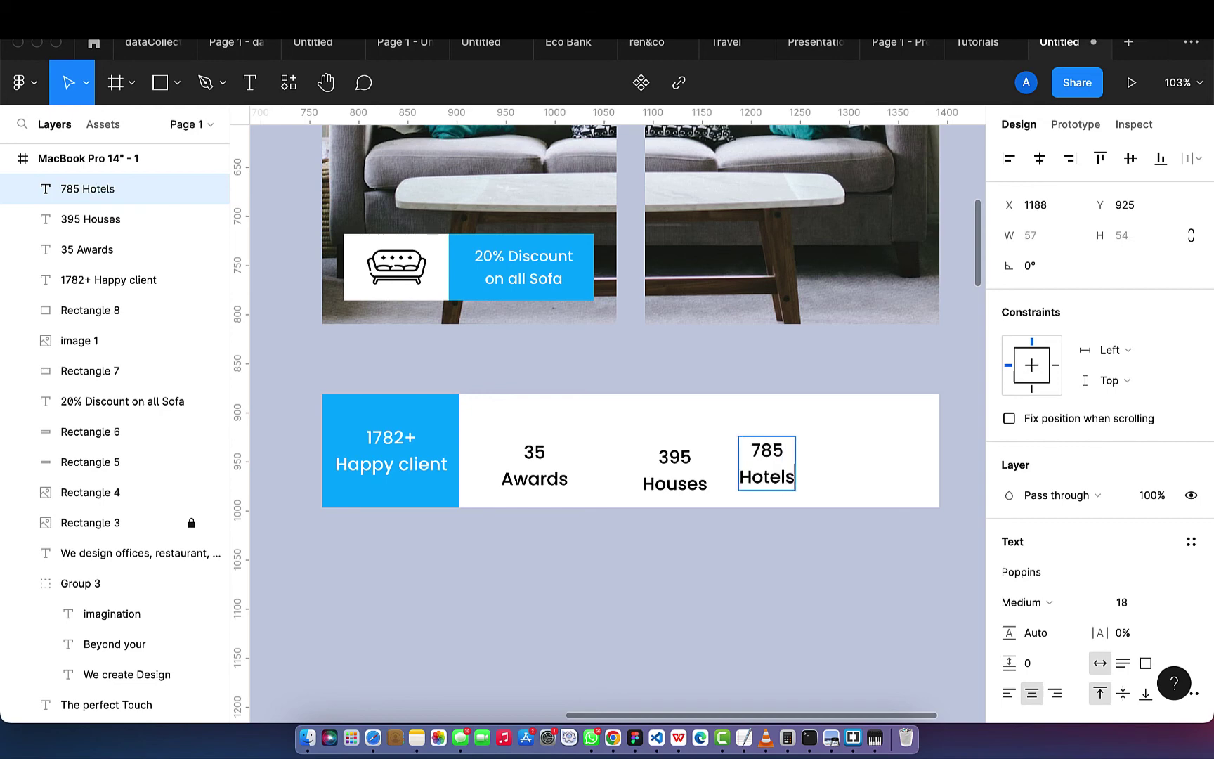
{"action": "key", "text": "Escape"}
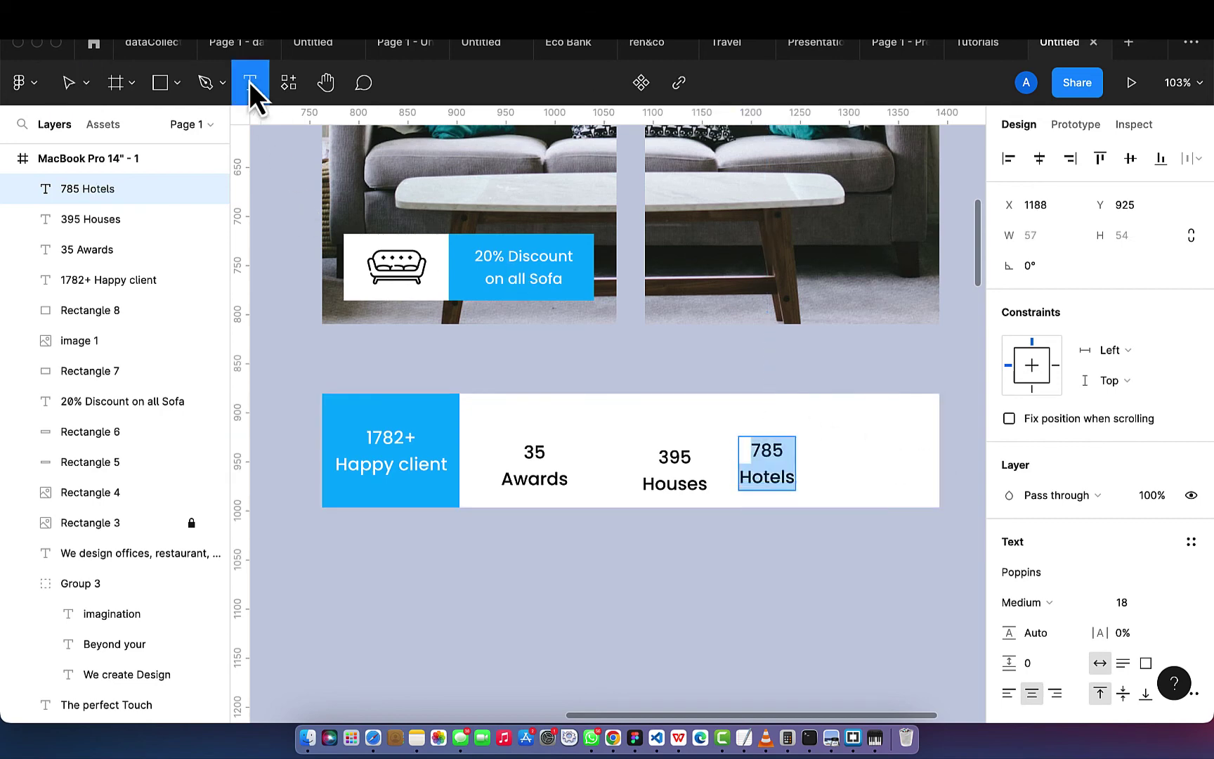
- Move the Awards and Houses texts up to Y 912, level with the Happy client text
{"action": "left_click", "coordinate": [251, 85]}
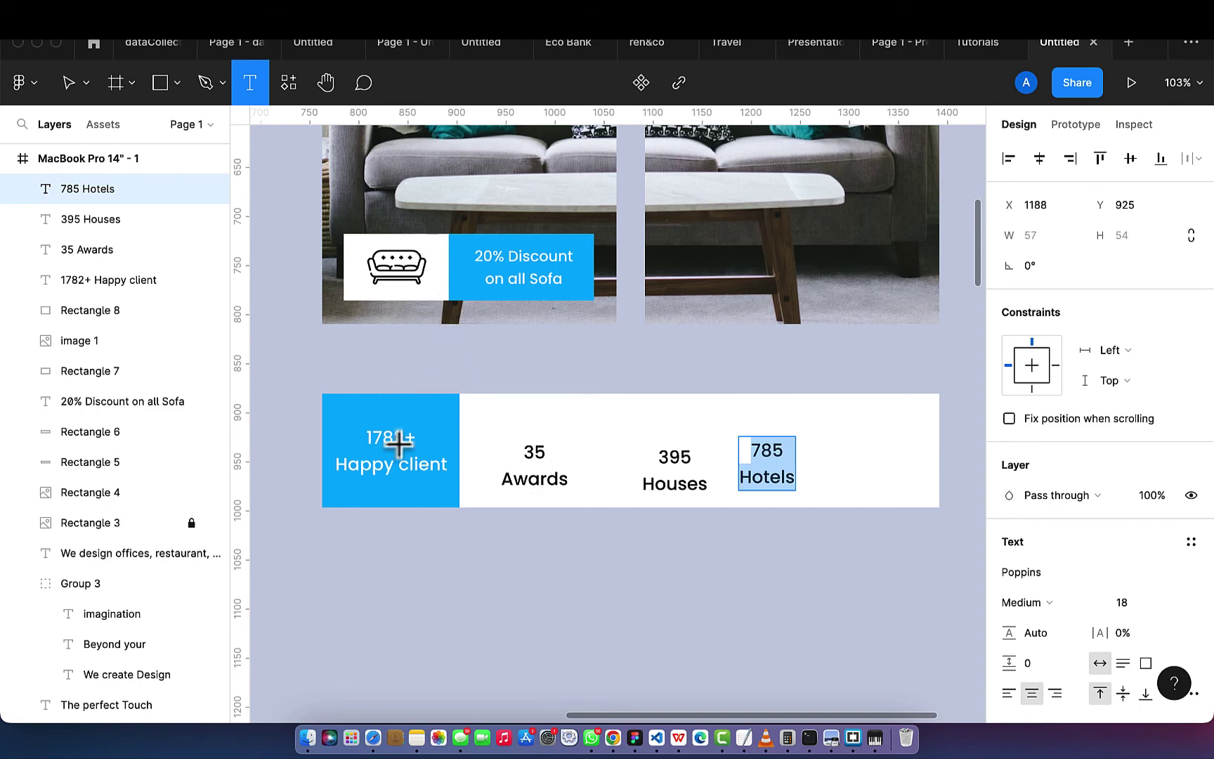
{"action": "left_click", "coordinate": [74, 86]}
{"action": "left_click", "coordinate": [550, 500]}
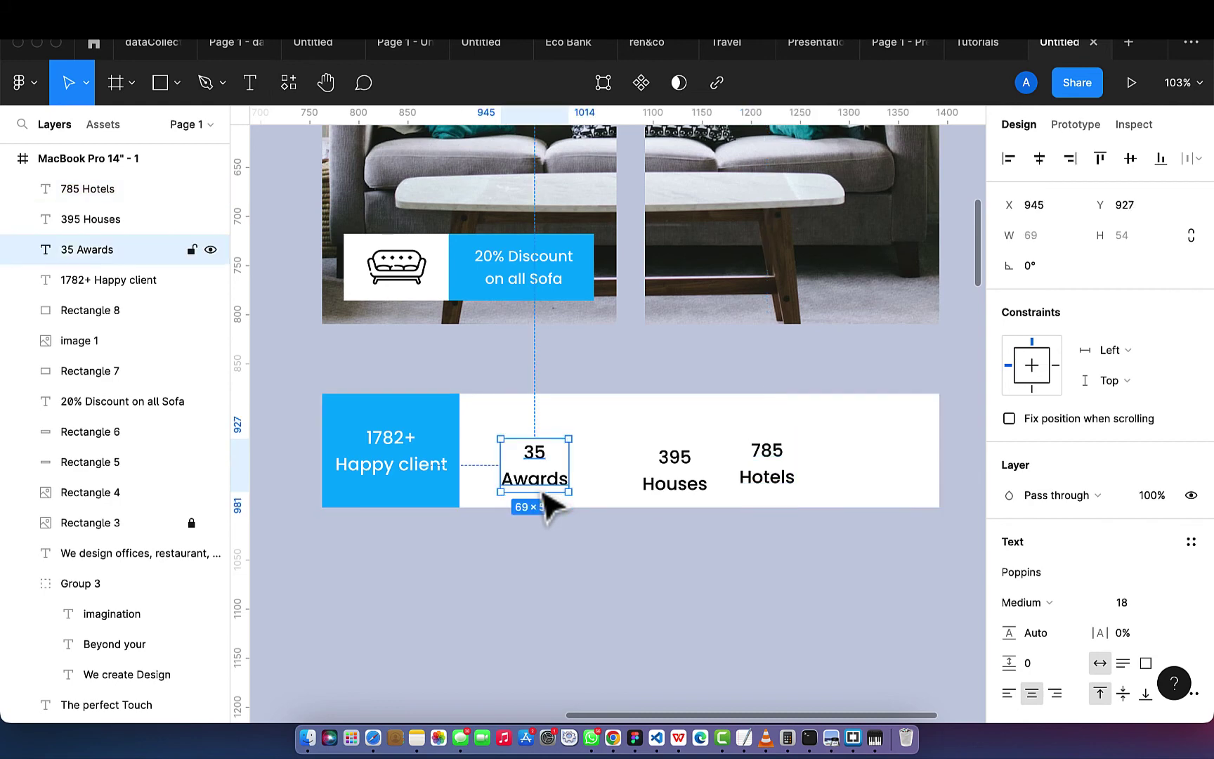
{"action": "left_click_drag", "start_coordinate": [550, 500], "coordinate": [552, 485]}
{"action": "left_click", "coordinate": [692, 496]}
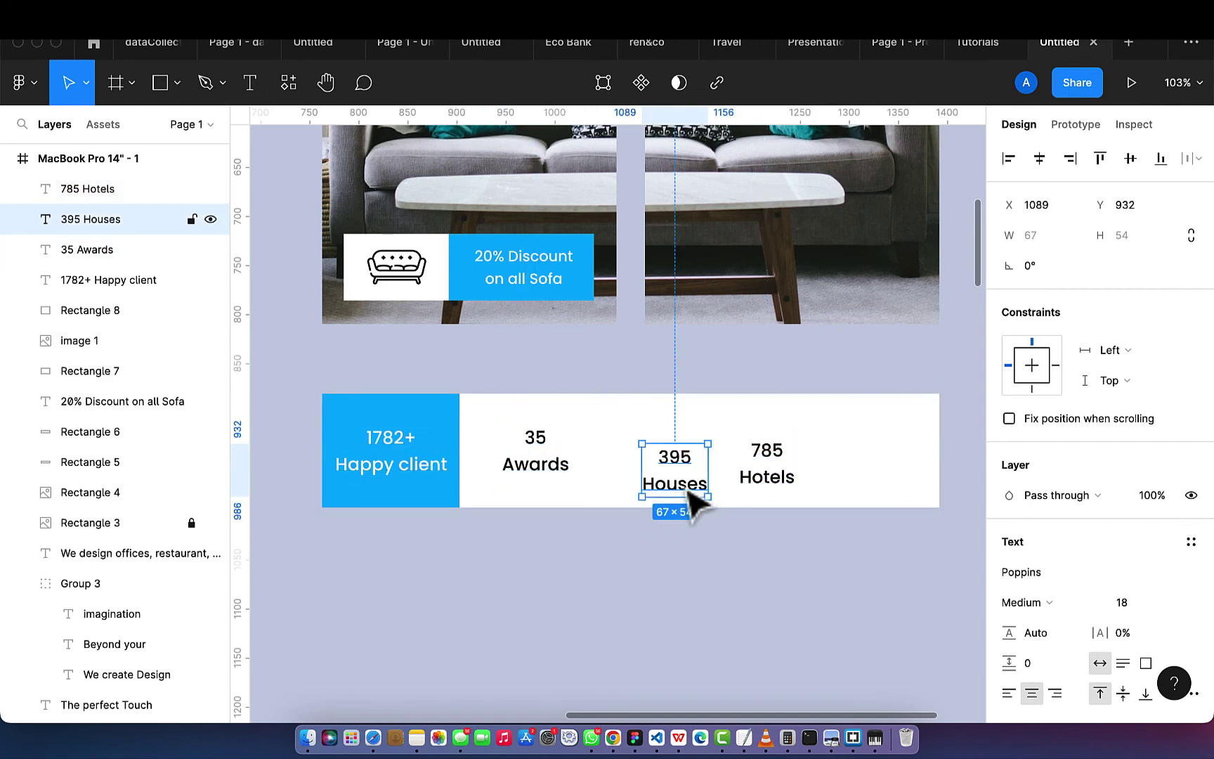
{"action": "left_click_drag", "start_coordinate": [691, 495], "coordinate": [695, 481]}
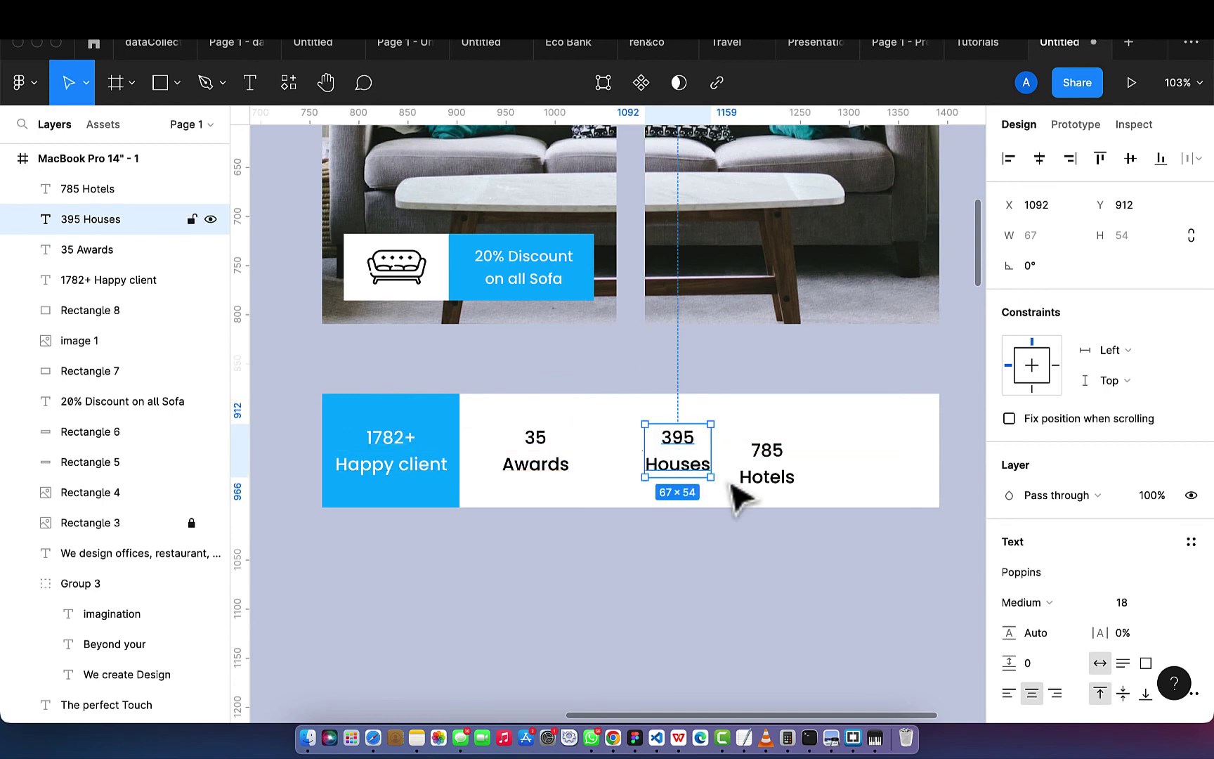
- Move the "785 Hotels" text toward the card's far end, to X 1264, Y 912, level with the other statistics
{"action": "double_click", "coordinate": [772, 482]}
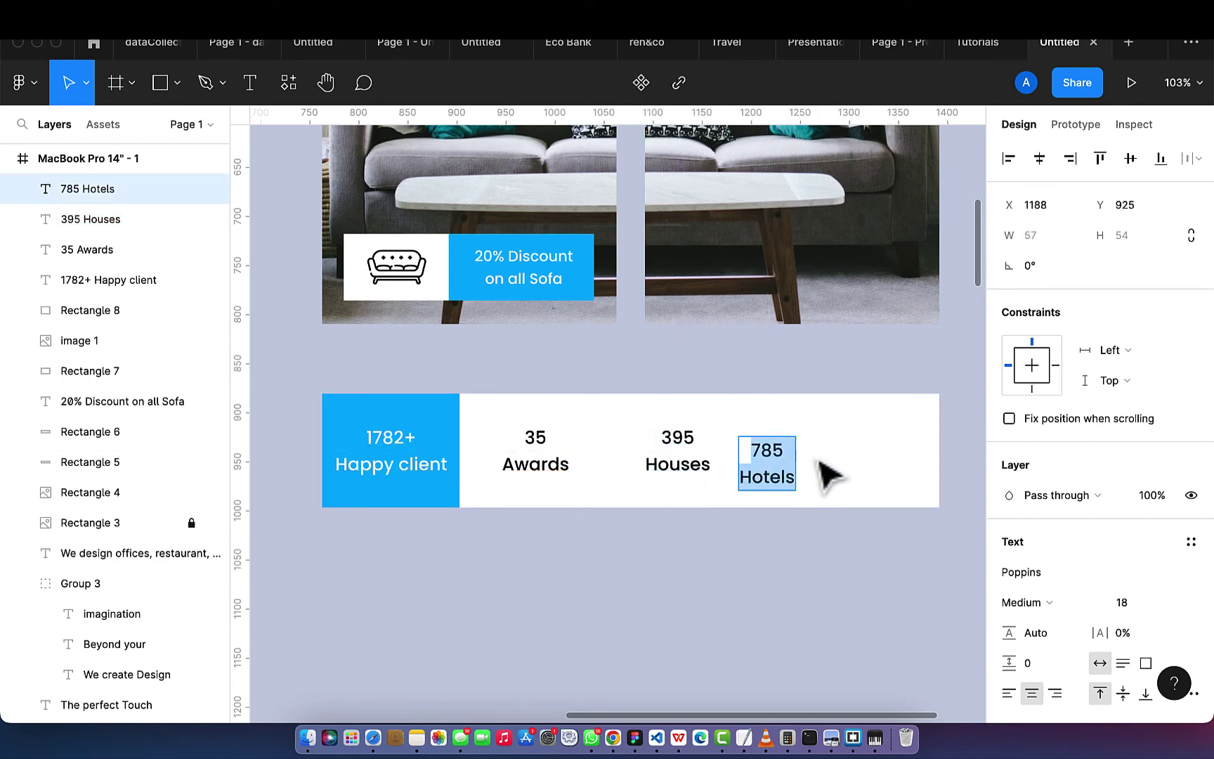
{"action": "key", "text": "Escape"}
{"action": "left_click_drag", "start_coordinate": [781, 483], "coordinate": [850, 478]}
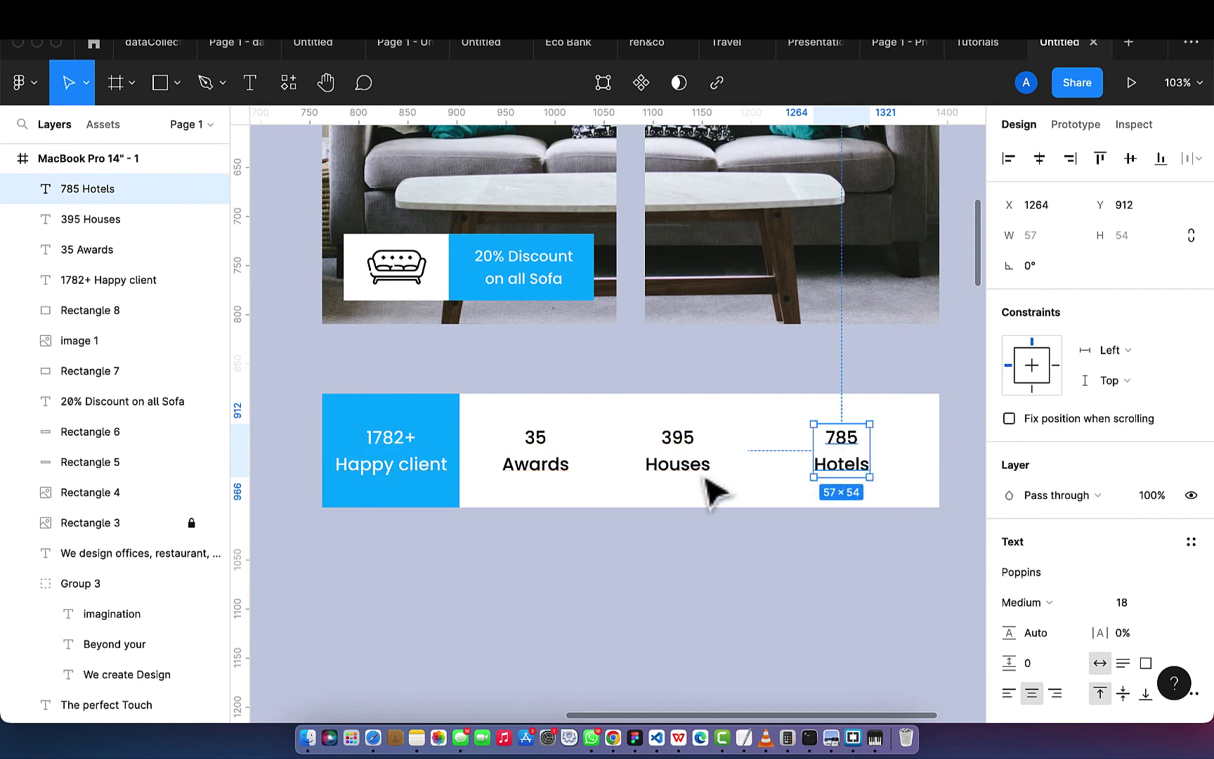
- Distribute the Awards, Houses and Hotels texts with equal horizontal spacing and group them at X 947, Y 912
{"action": "left_click", "coordinate": [671, 475], "text": "shift"}
{"action": "left_click", "coordinate": [558, 472], "text": "shift"}
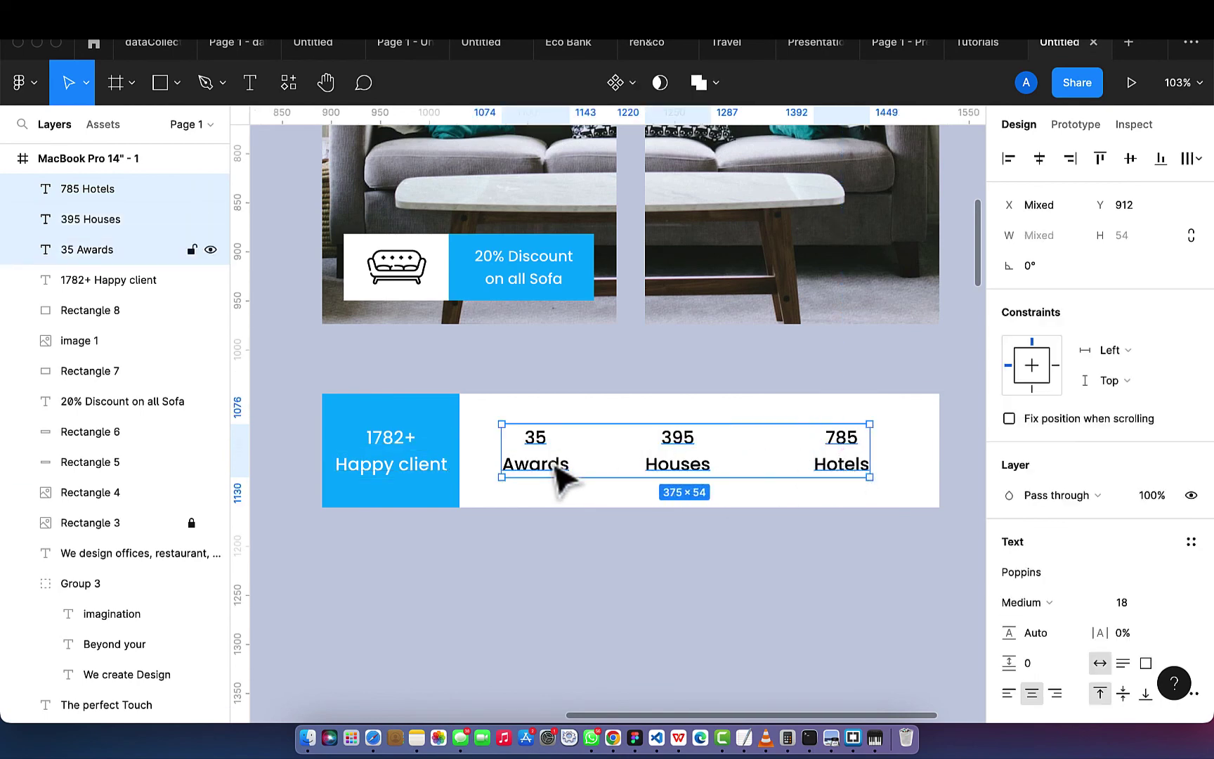
{"action": "left_click", "coordinate": [859, 472]}
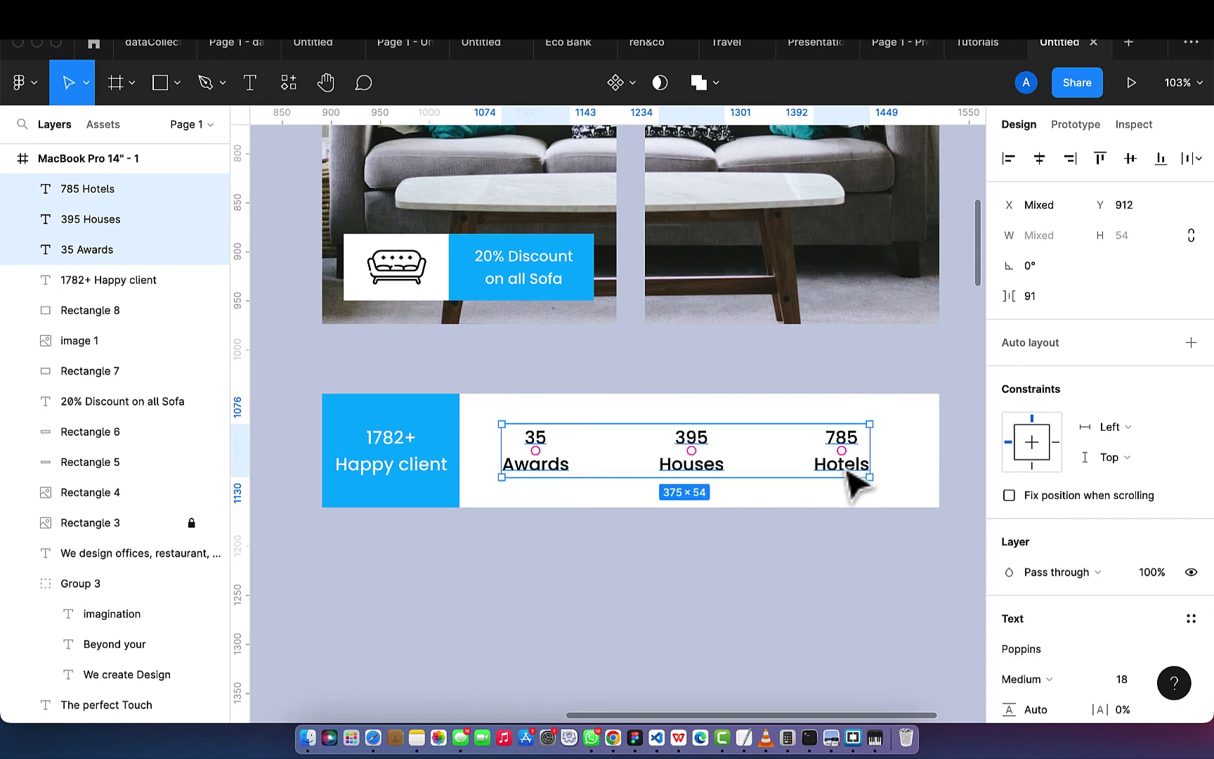
{"action": "left_click_drag", "start_coordinate": [853, 479], "coordinate": [849, 466]}
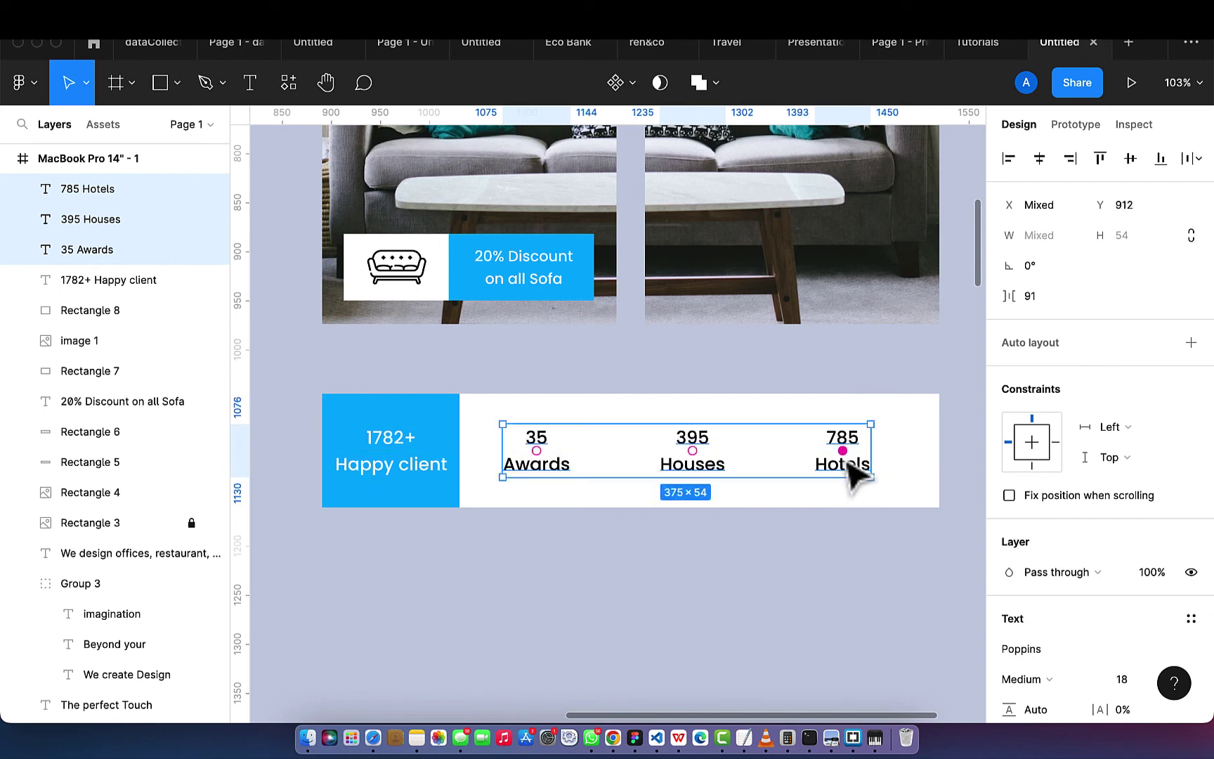
{"action": "key", "text": "super+g"}
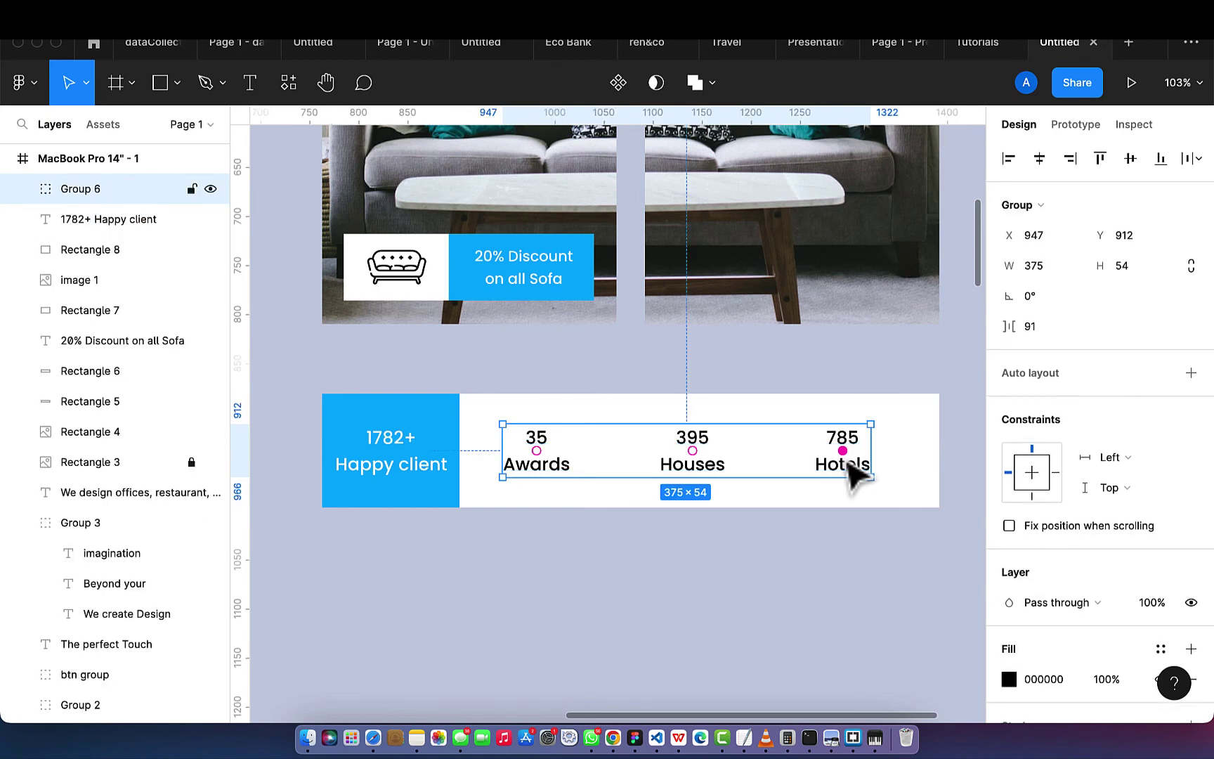
{"action": "left_click", "coordinate": [745, 562]}
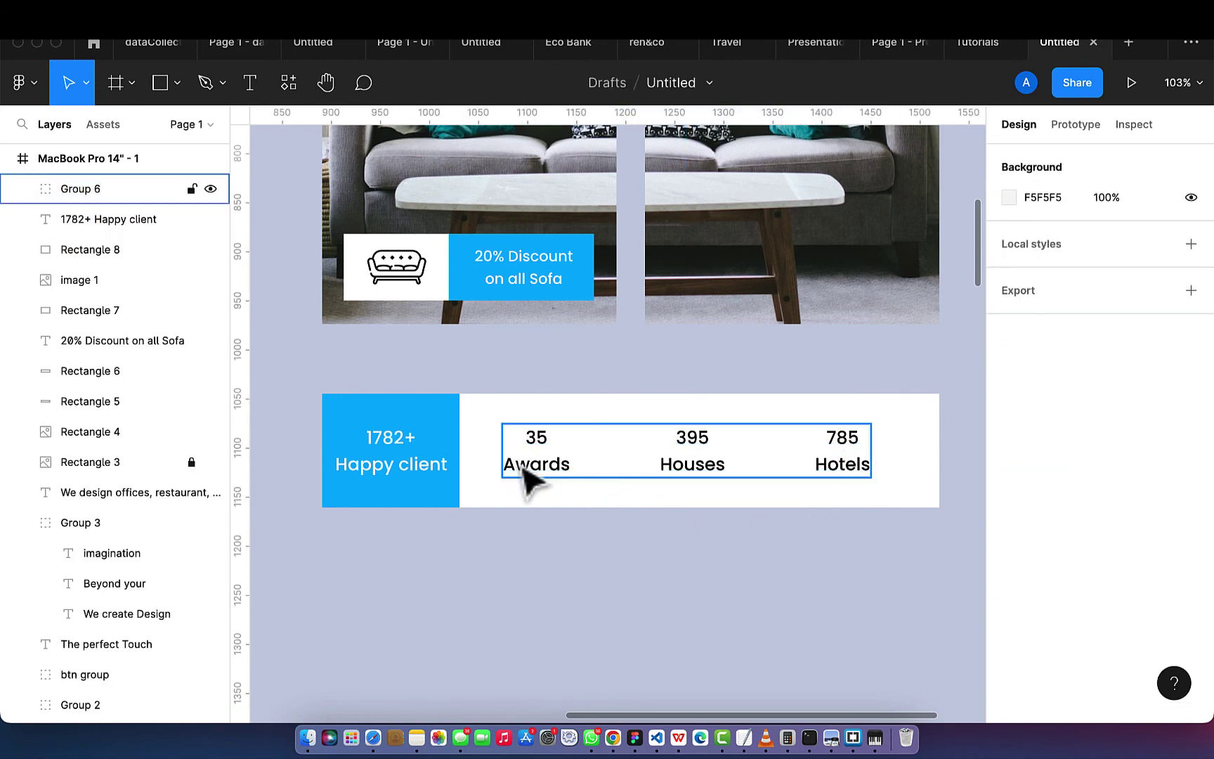
- Group the blue rectangle with the "1782+ Happy client" text
{"action": "left_click", "coordinate": [456, 505]}
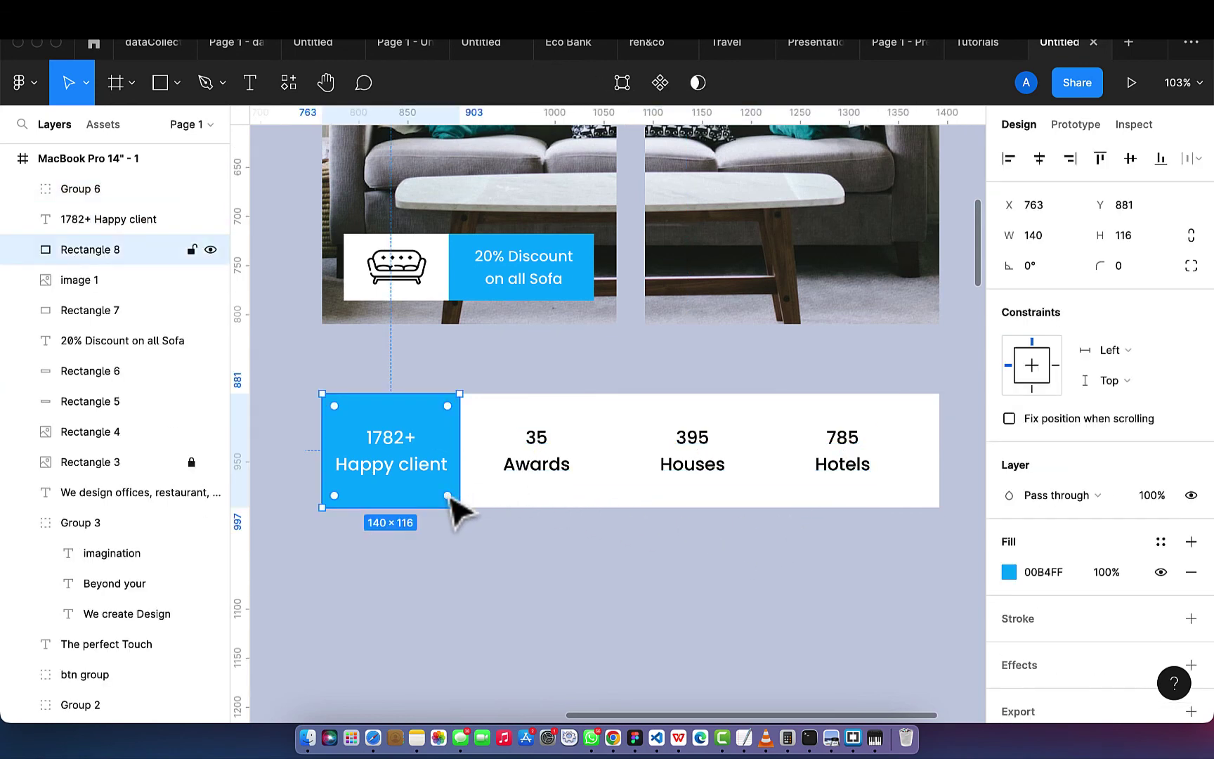
{"action": "left_click", "coordinate": [412, 468], "text": "shift"}
{"action": "key", "text": "super+g"}
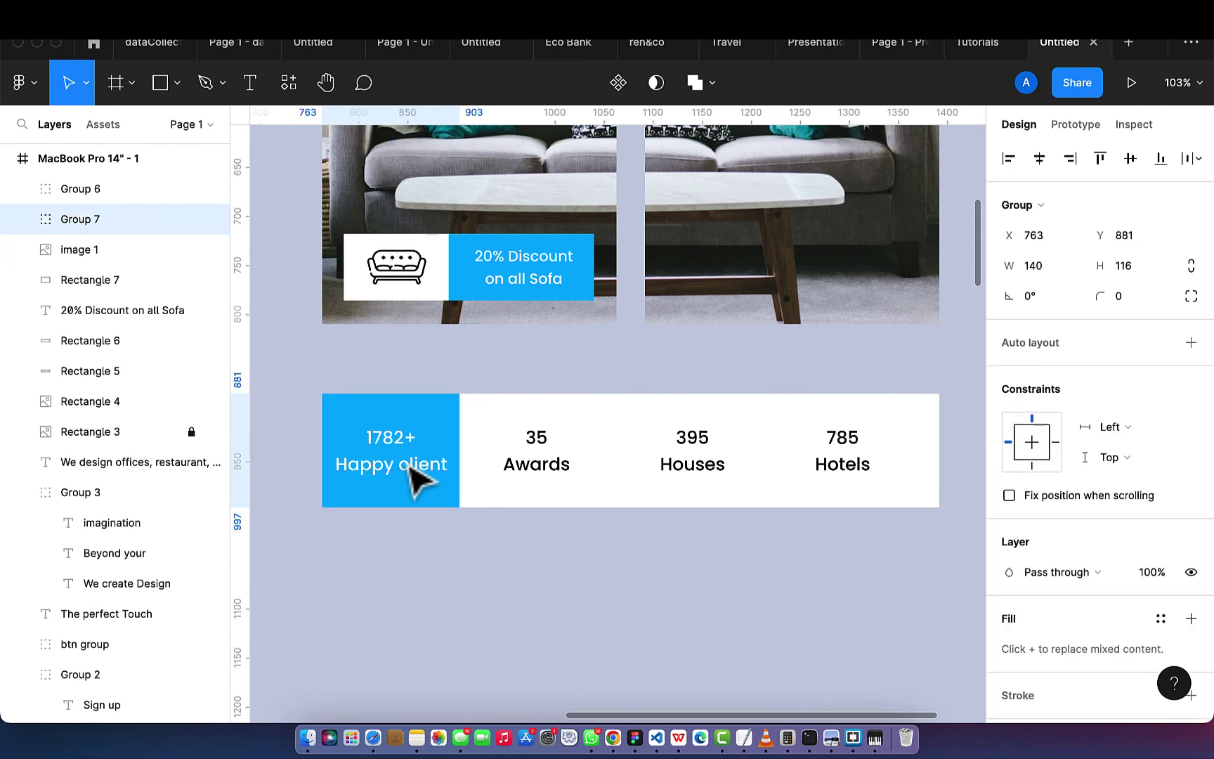
- Group the Happy client group, the white card and the Awards, Houses and Hotels texts into one statistics card
{"action": "left_click", "coordinate": [507, 502], "text": "shift"}
{"action": "left_click", "coordinate": [543, 473], "text": "shift"}
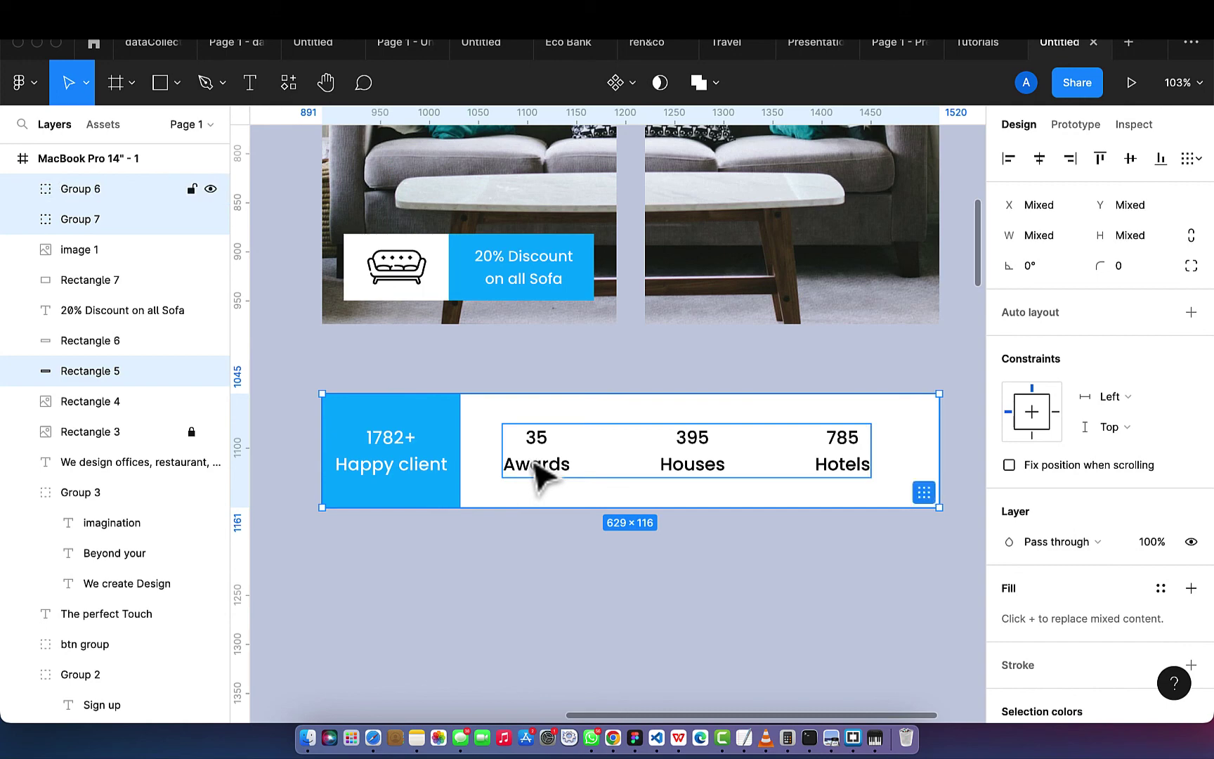
{"action": "left_click", "coordinate": [460, 460]}
{"action": "left_click", "coordinate": [500, 485], "text": "shift"}
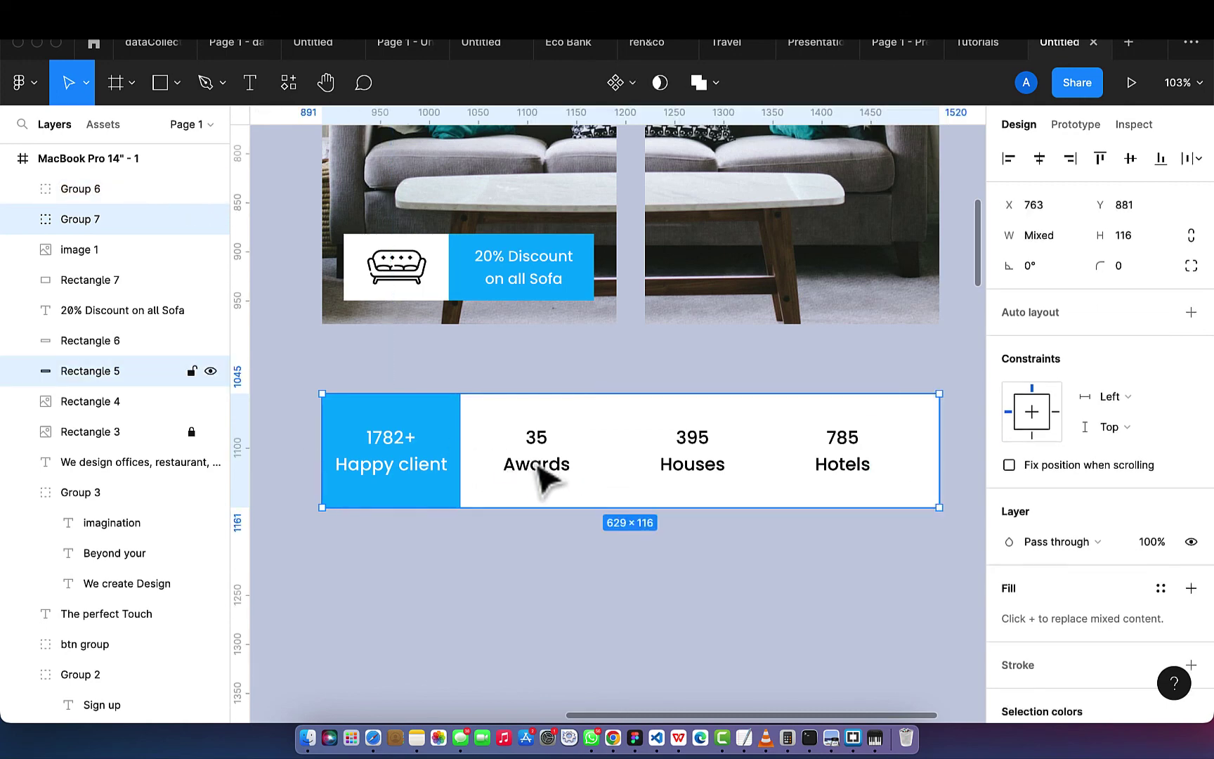
{"action": "left_click", "coordinate": [555, 477], "text": "shift"}
{"action": "key", "text": "super+g"}
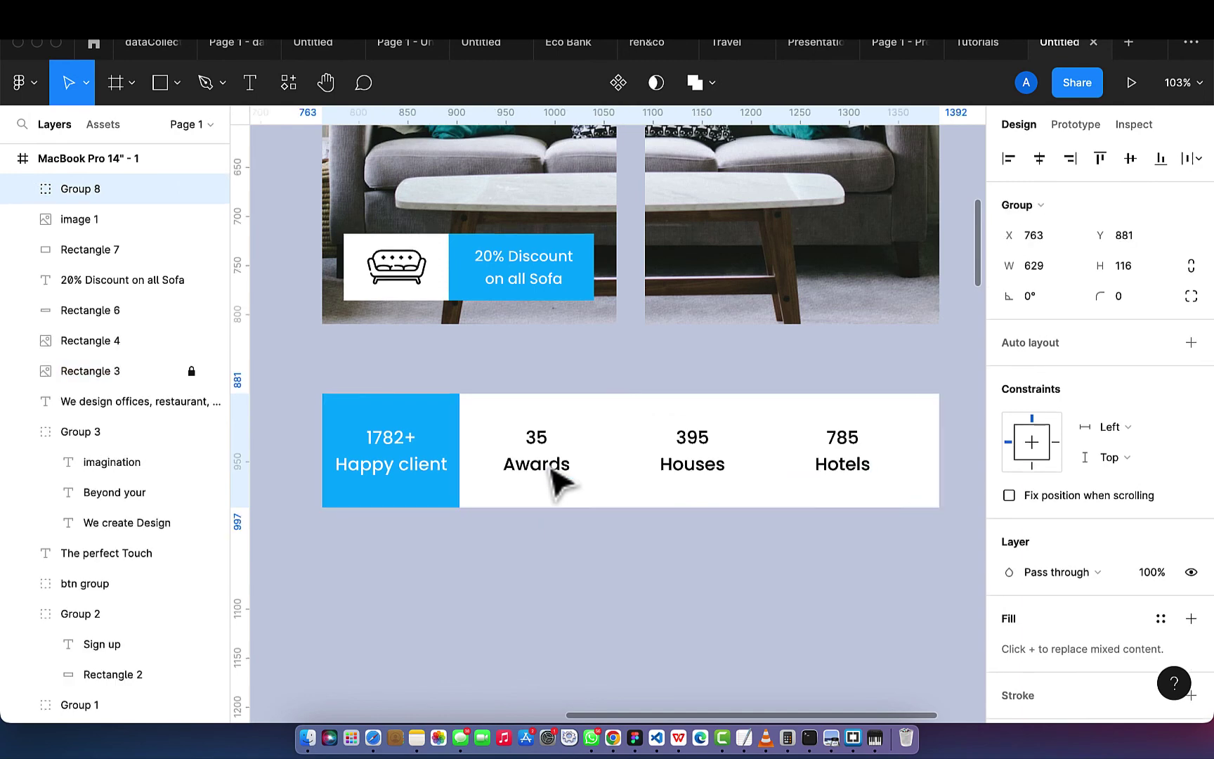
- Draw a 510 × 85 rectangle at X 120, Y 912 below the Readmore and Get Started buttons, filled with the statistics card's white
{"action": "scroll", "coordinate": [558, 577], "scroll_direction": "down", "scroll_amount": 5}
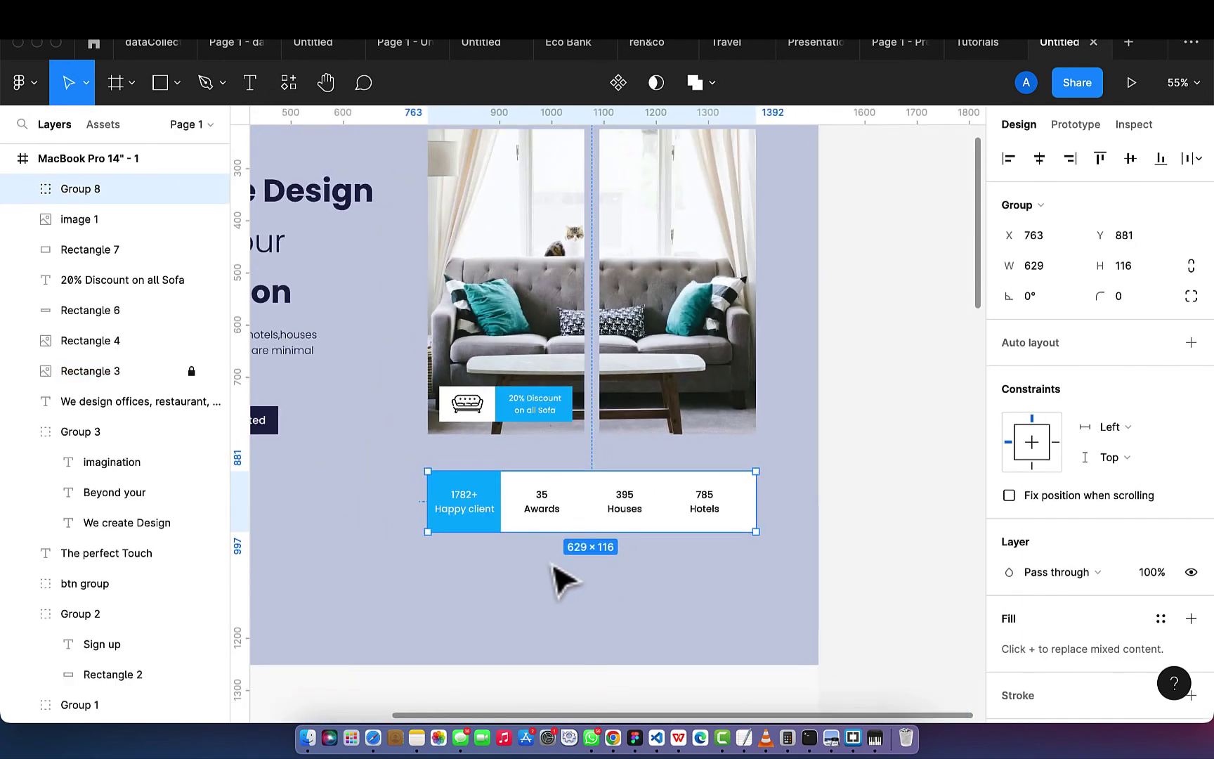
{"action": "scroll", "coordinate": [562, 580], "scroll_direction": "left", "scroll_amount": 7}
{"action": "scroll", "coordinate": [562, 580], "scroll_direction": "down", "scroll_amount": 2}
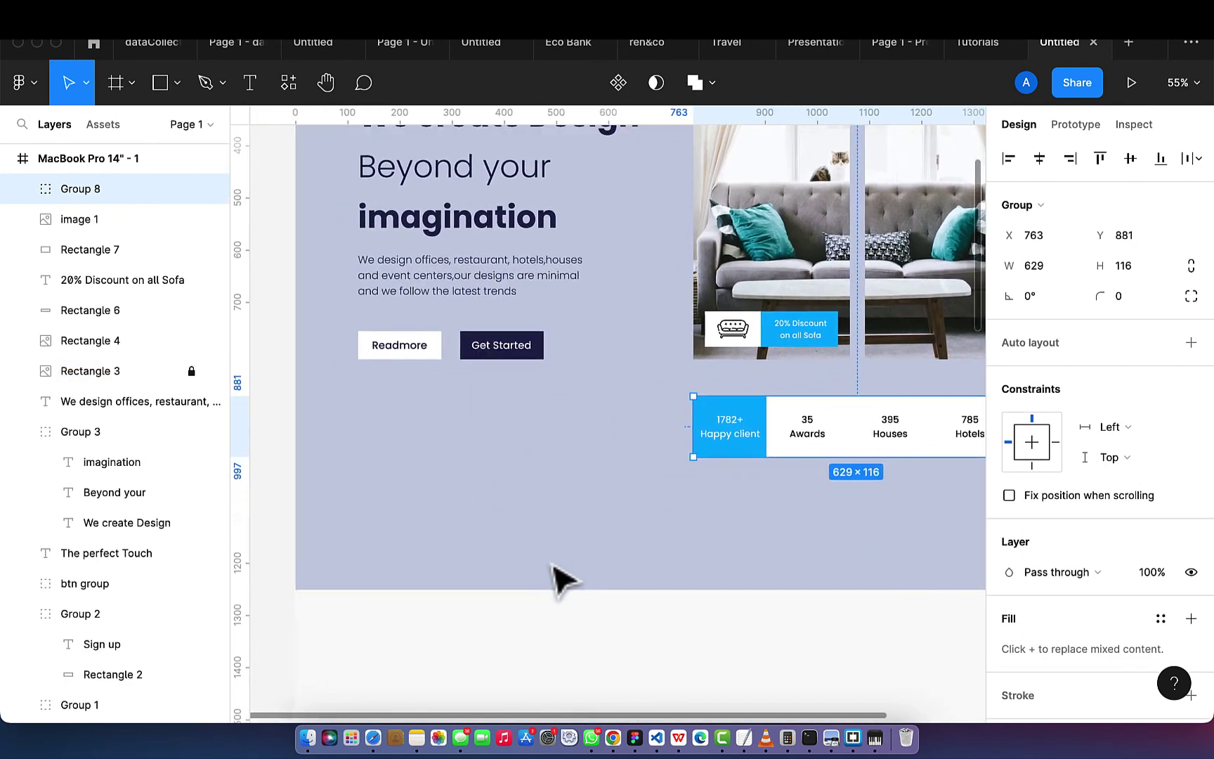
{"action": "scroll", "coordinate": [562, 580], "scroll_direction": "down", "scroll_amount": 2}
{"action": "scroll", "coordinate": [557, 578], "scroll_direction": "up", "scroll_amount": 3}
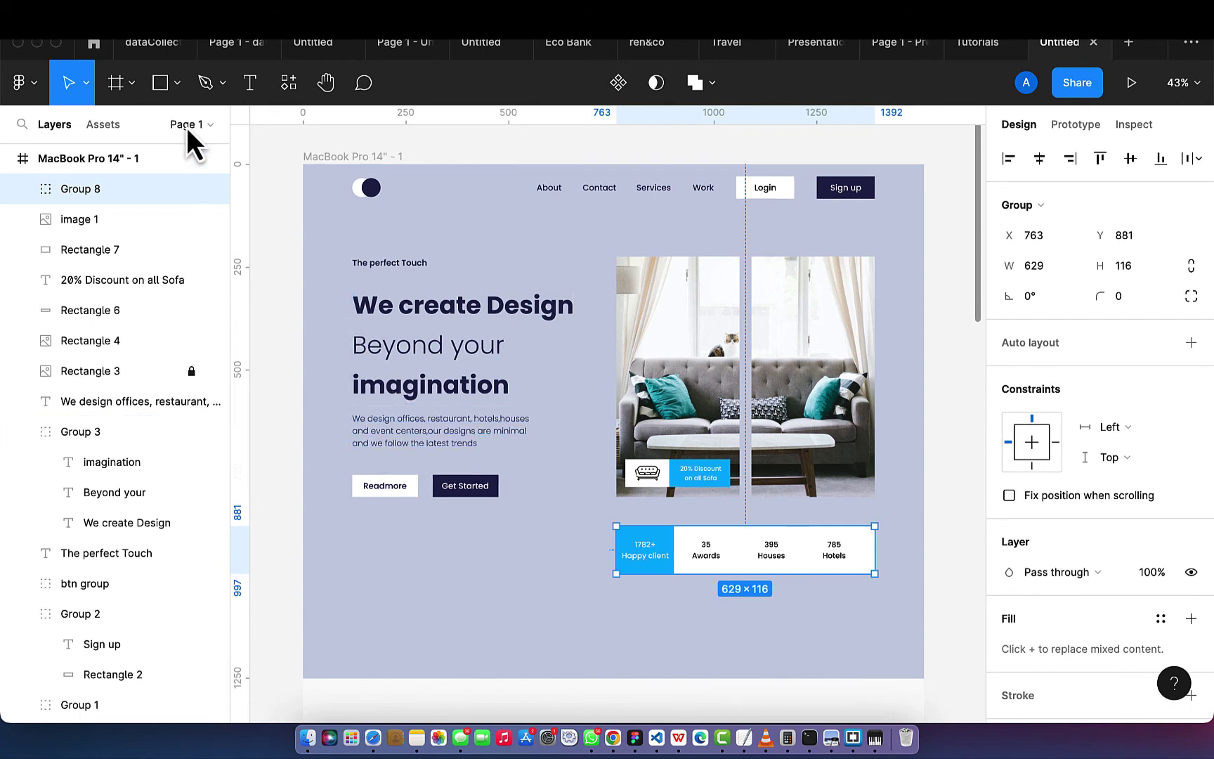
{"action": "left_click", "coordinate": [159, 83]}
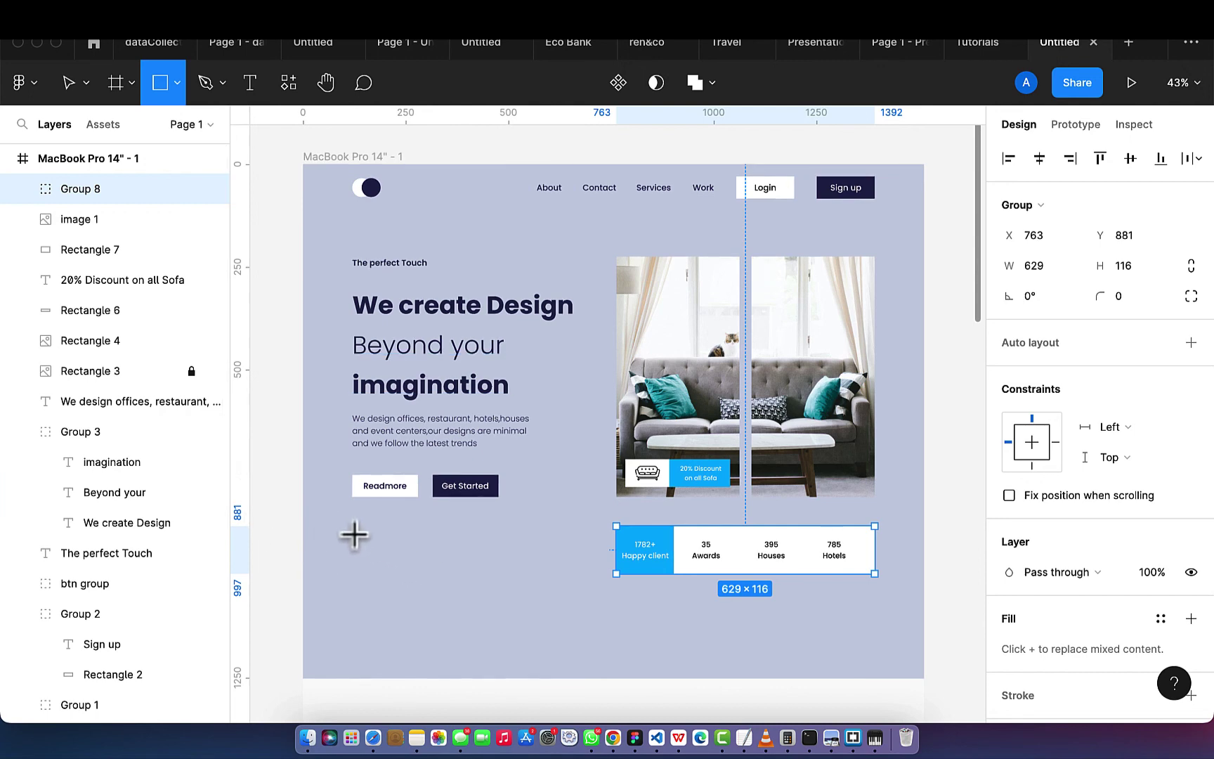
{"action": "left_click_drag", "start_coordinate": [356, 535], "coordinate": [537, 576]}
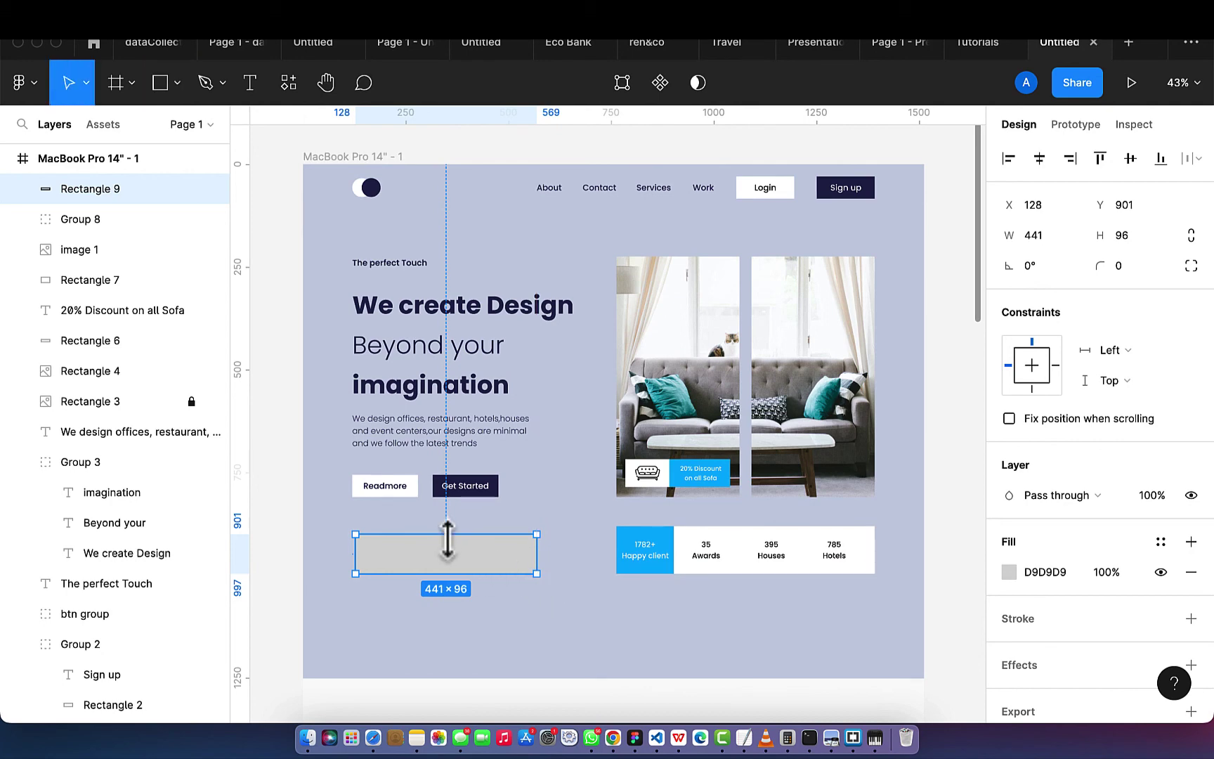
{"action": "left_click_drag", "start_coordinate": [447, 537], "coordinate": [447, 542]}
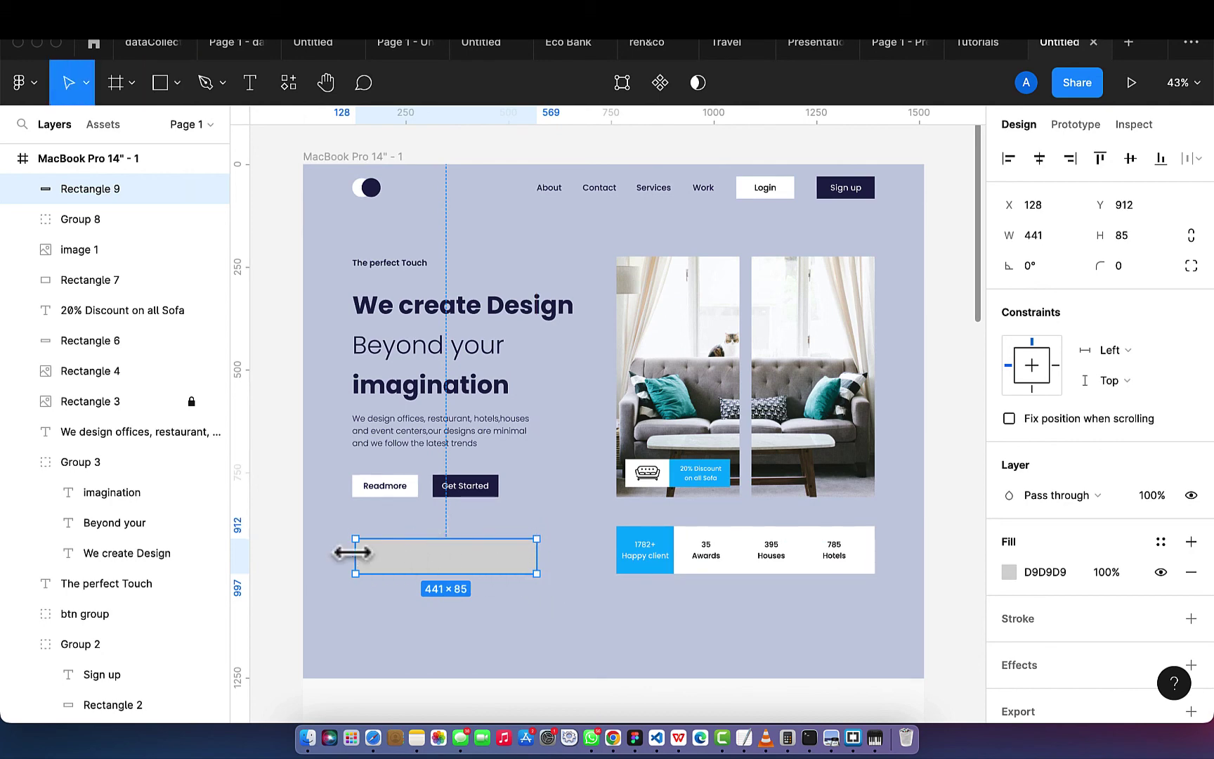
{"action": "left_click_drag", "start_coordinate": [352, 553], "coordinate": [346, 553]}
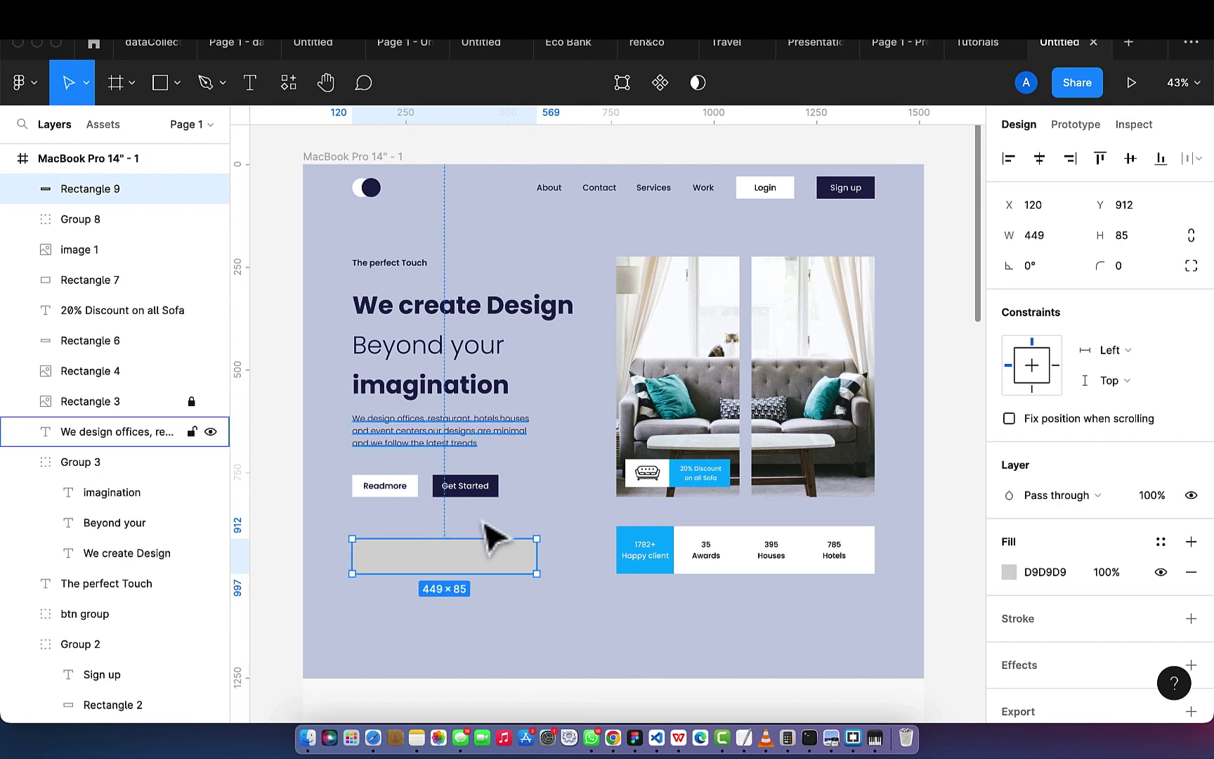
{"action": "left_click_drag", "start_coordinate": [538, 555], "coordinate": [561, 555]}
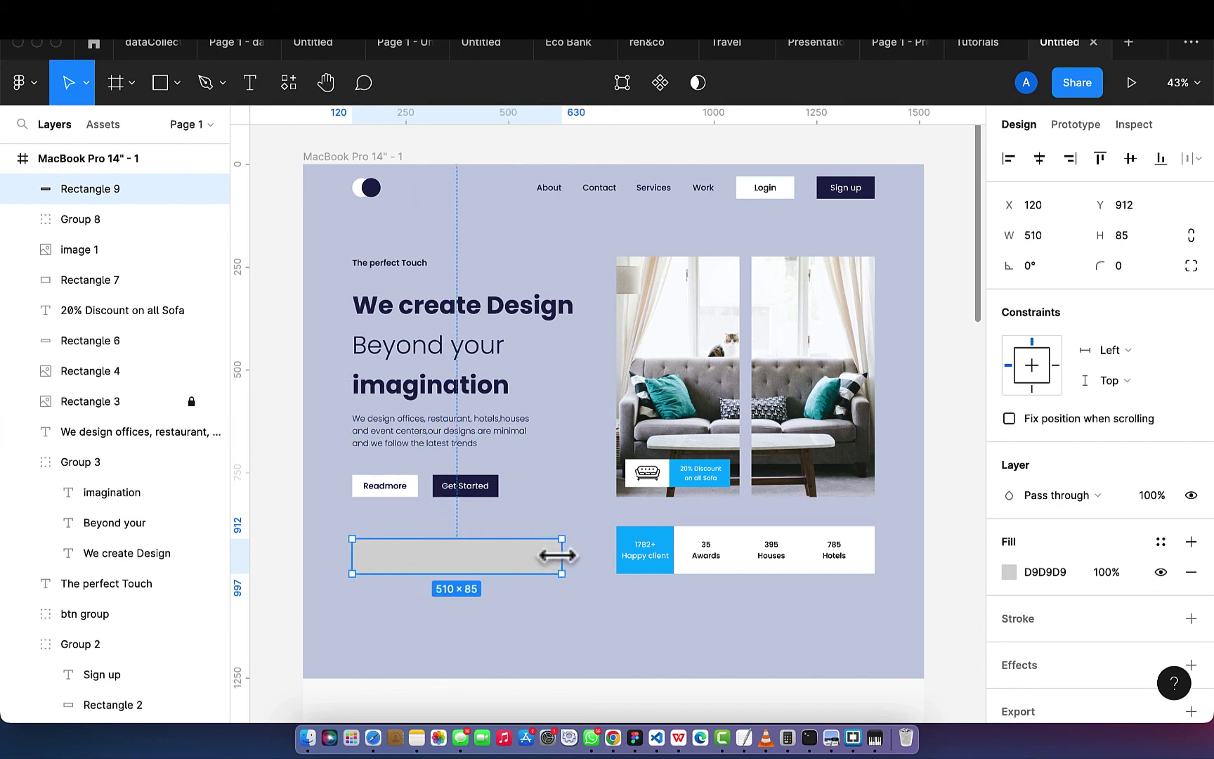
{"action": "key", "text": "i"}
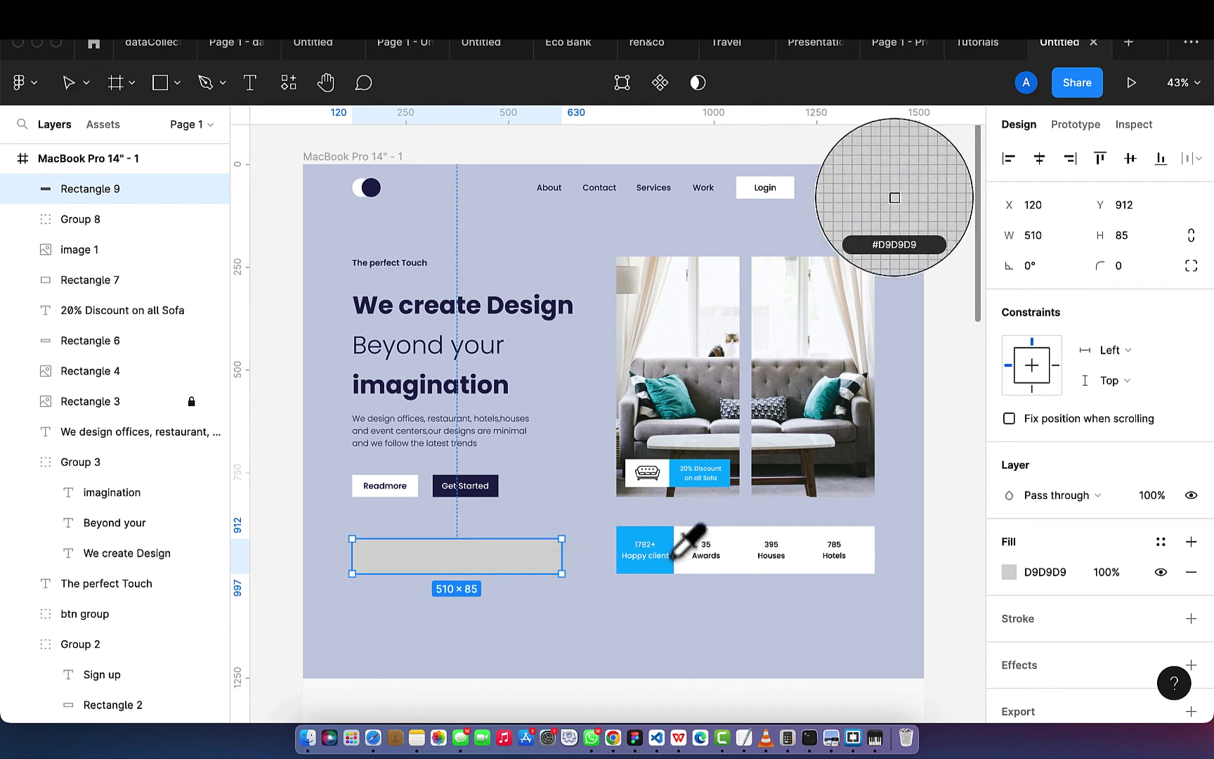
{"action": "left_click", "coordinate": [697, 538]}
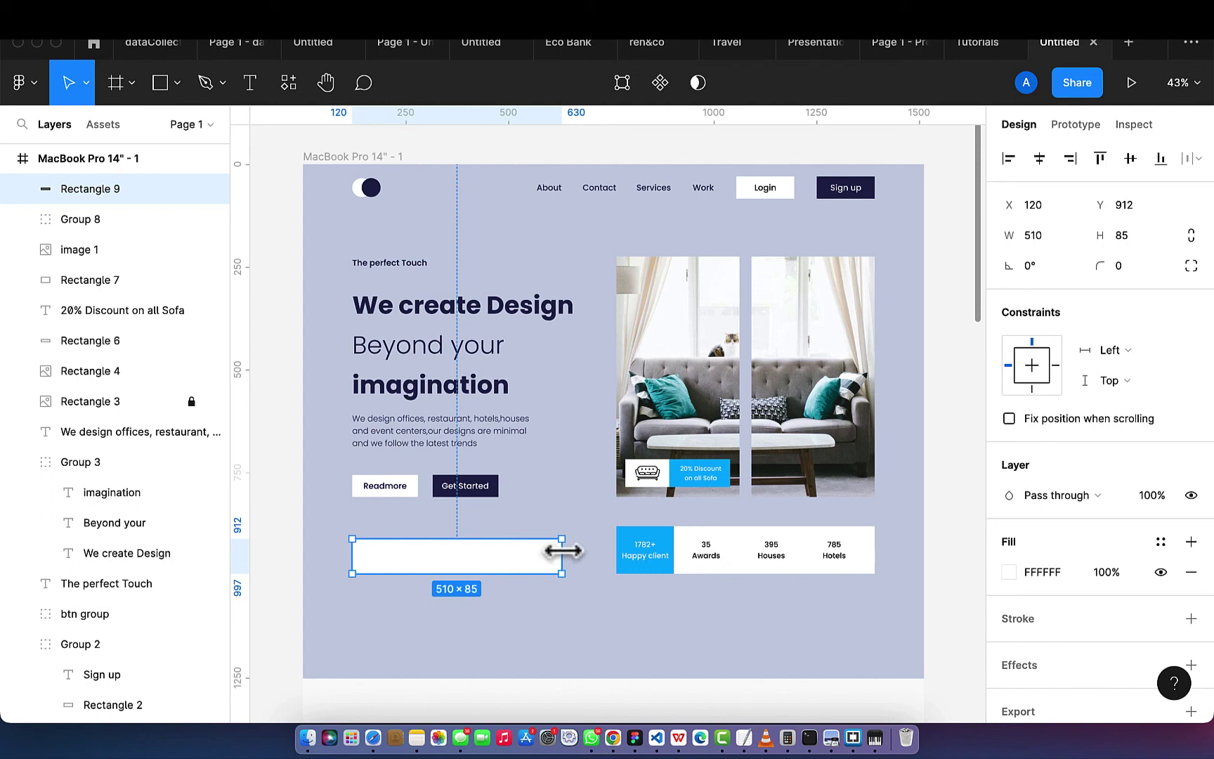
- Add the text "Enter your email" on the new white rectangle and position it at X 155, Y 939
{"action": "left_click", "coordinate": [250, 88]}
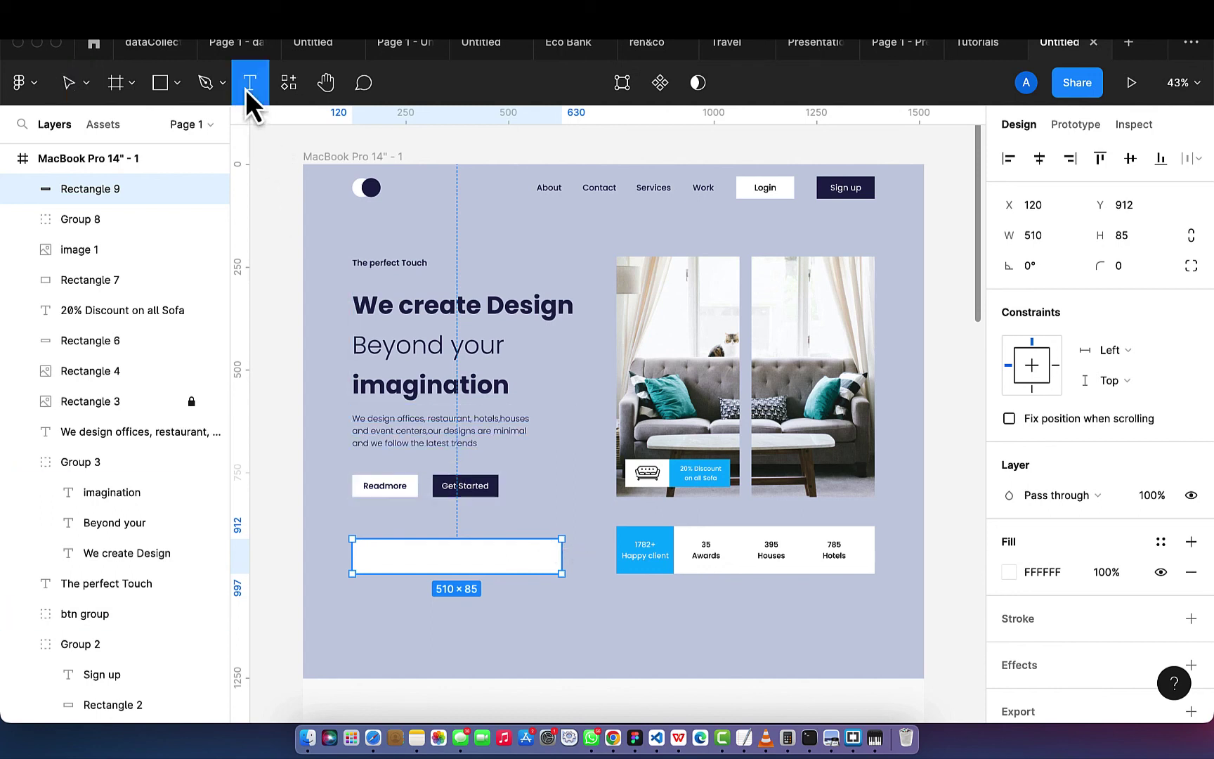
{"action": "left_click", "coordinate": [368, 557]}
{"action": "type", "text": "Enter your email"}
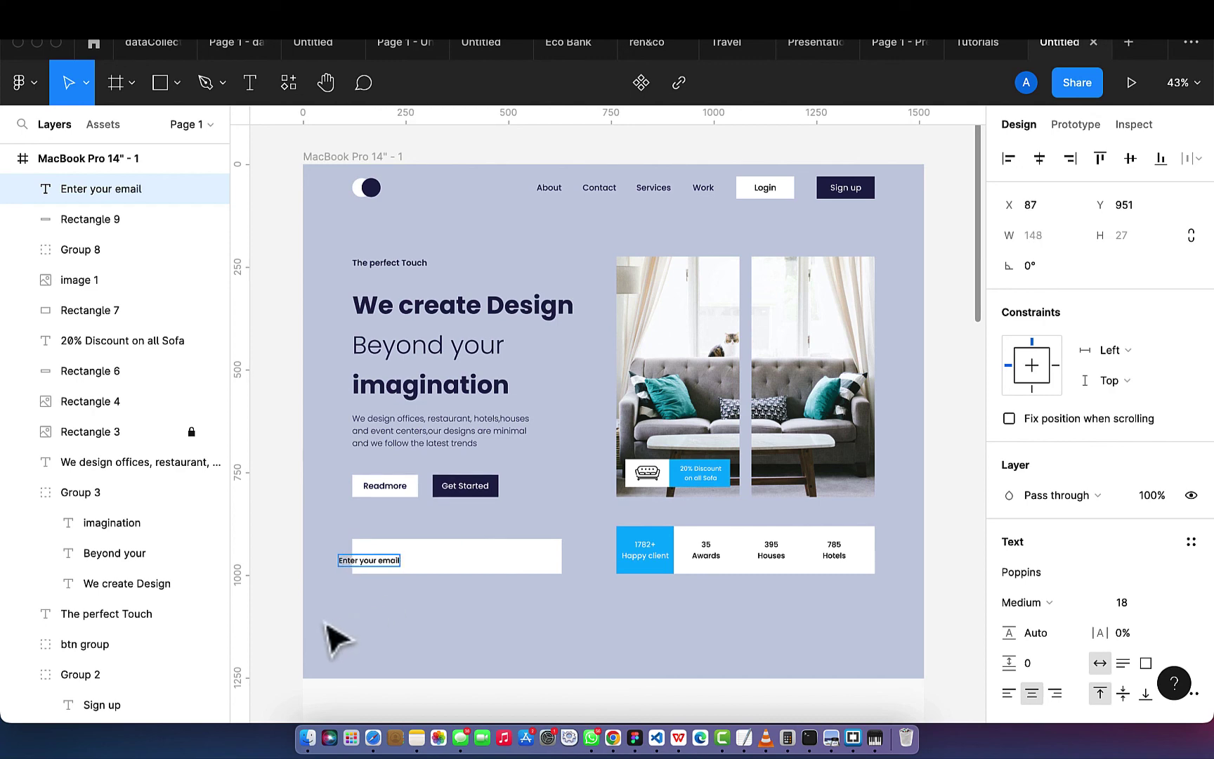
{"action": "key", "text": "Escape"}
{"action": "left_click_drag", "start_coordinate": [365, 571], "coordinate": [398, 575]}
- Set the fill opacity of the "Enter your email" text to 50%
{"action": "scroll", "coordinate": [398, 575], "scroll_direction": "up", "scroll_amount": 5}
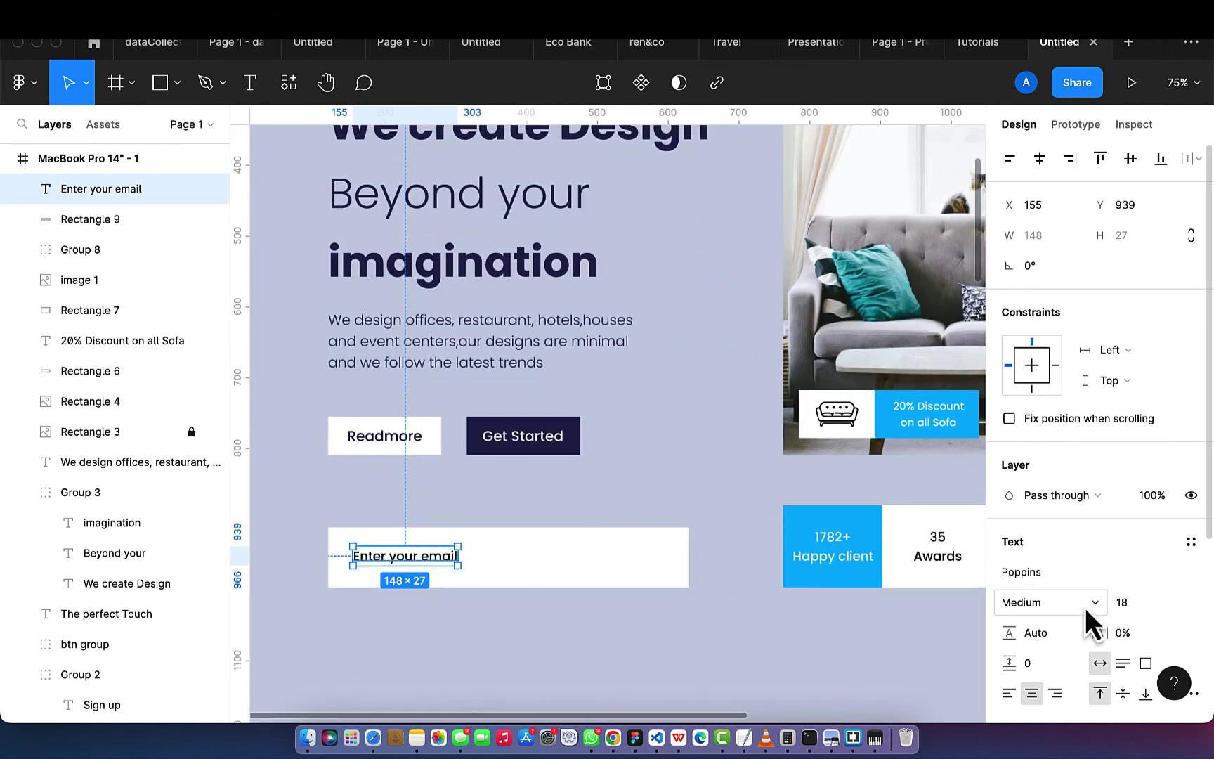
{"action": "scroll", "coordinate": [1085, 607], "scroll_direction": "down", "scroll_amount": 5}
{"action": "left_click", "coordinate": [1117, 576]}
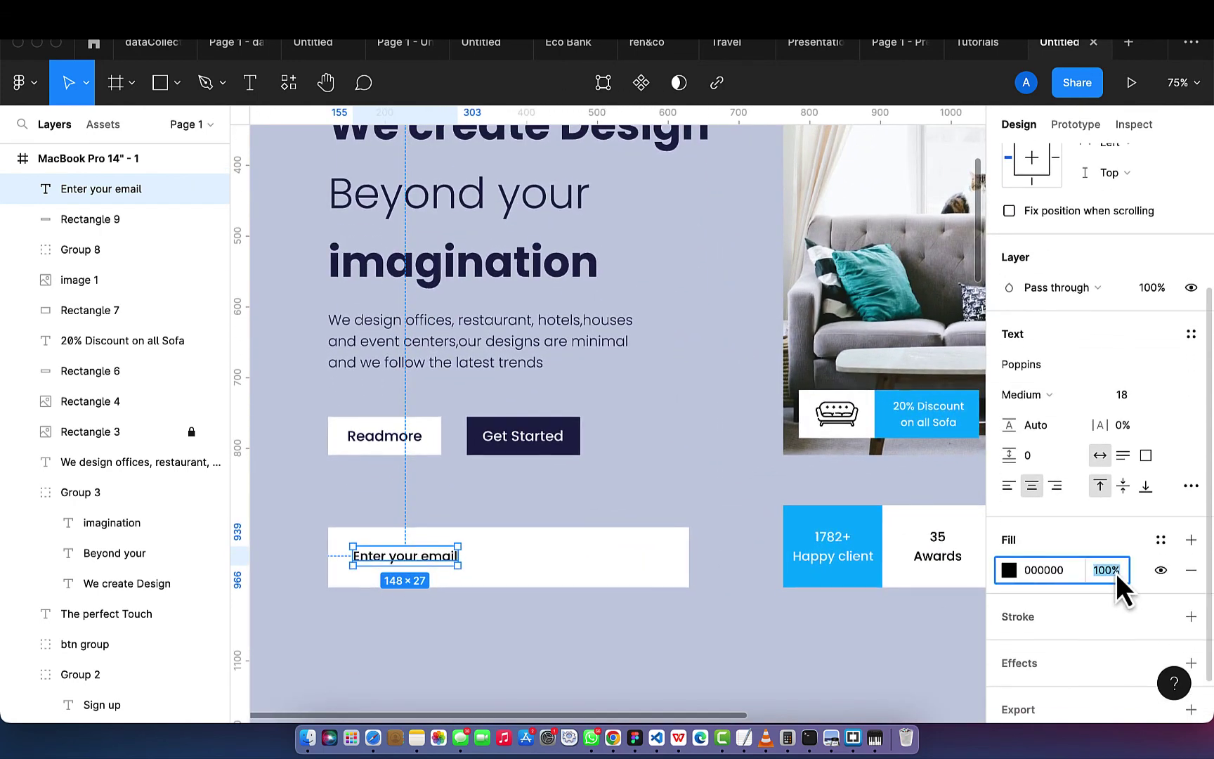
{"action": "key", "text": "BackSpace"}
{"action": "type", "text": "50"}
{"action": "key", "text": "Return"}
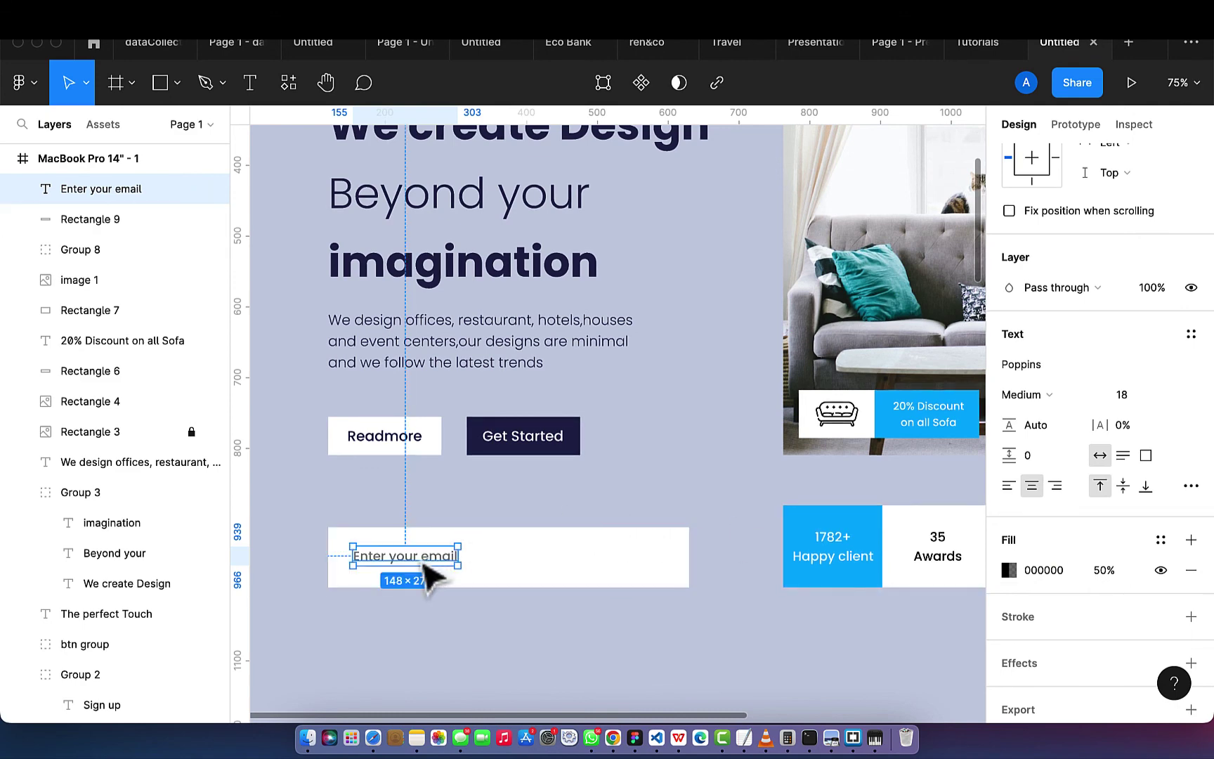
- Narrow the white email field rectangle to a width of 394, keeping its left edge in place
{"action": "left_click", "coordinate": [569, 572]}
{"action": "scroll", "coordinate": [1047, 365], "scroll_direction": "up", "scroll_amount": 1}
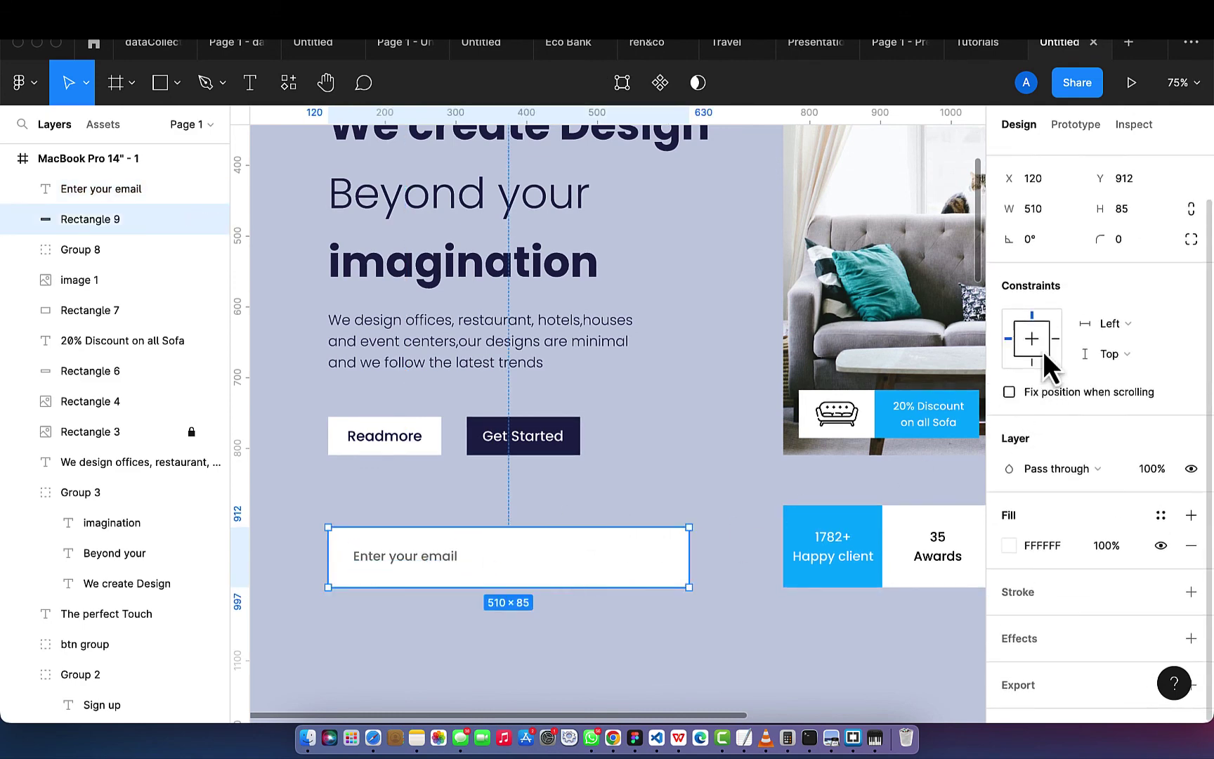
{"action": "scroll", "coordinate": [1047, 362], "scroll_direction": "up", "scroll_amount": 1}
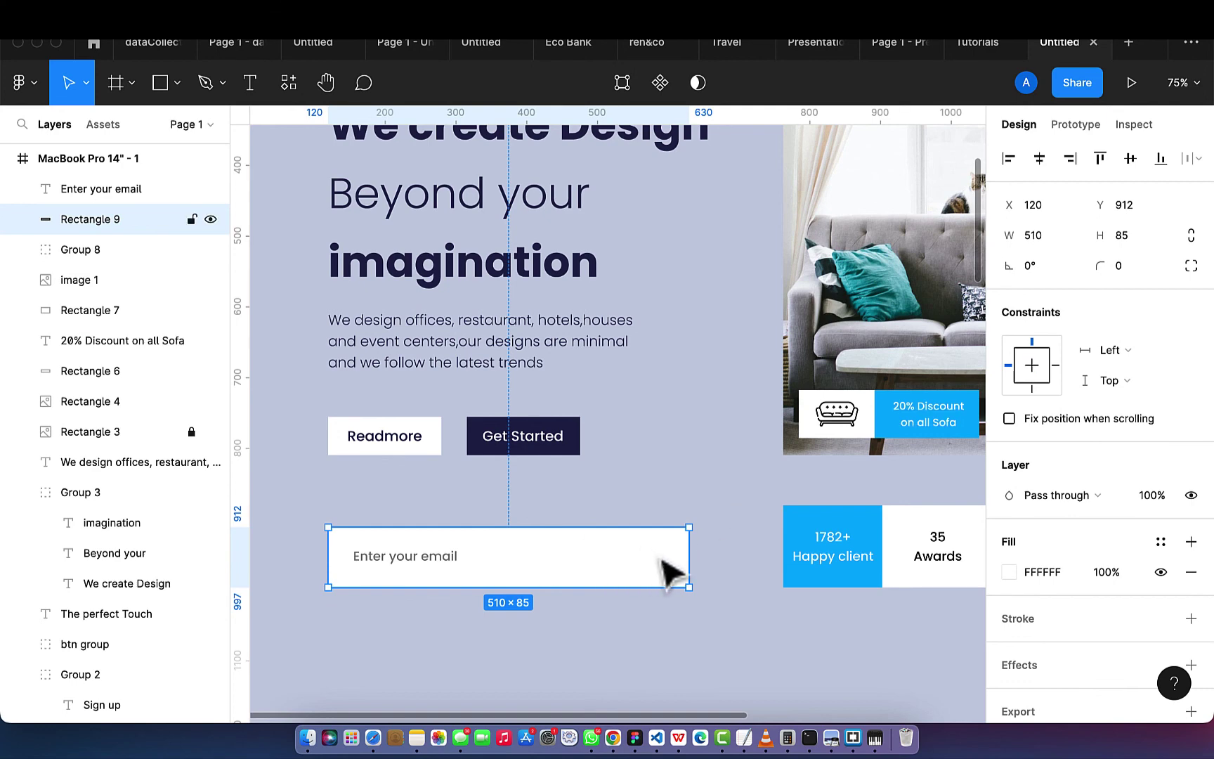
{"action": "left_click_drag", "start_coordinate": [690, 557], "coordinate": [607, 568]}
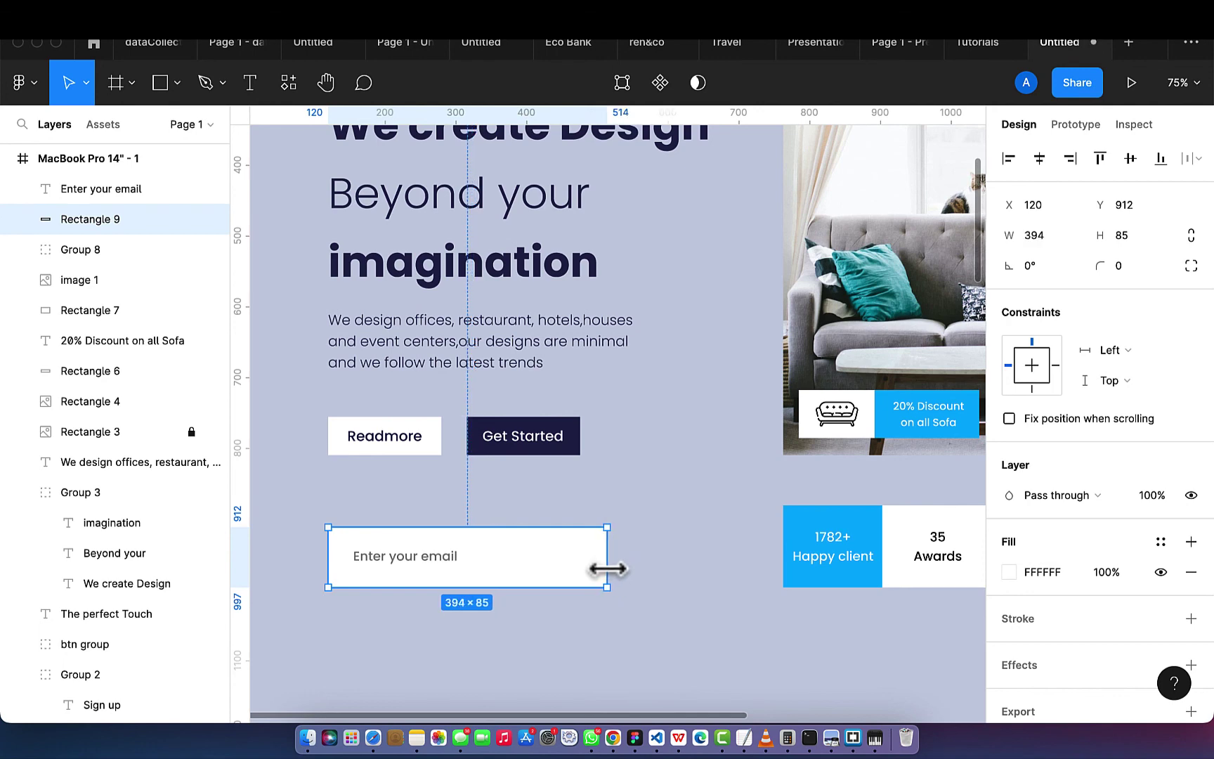
- Draw a 145 × 85 rectangle at X 514, Y 912, flush with the email field's right edge
{"action": "left_click", "coordinate": [159, 83]}
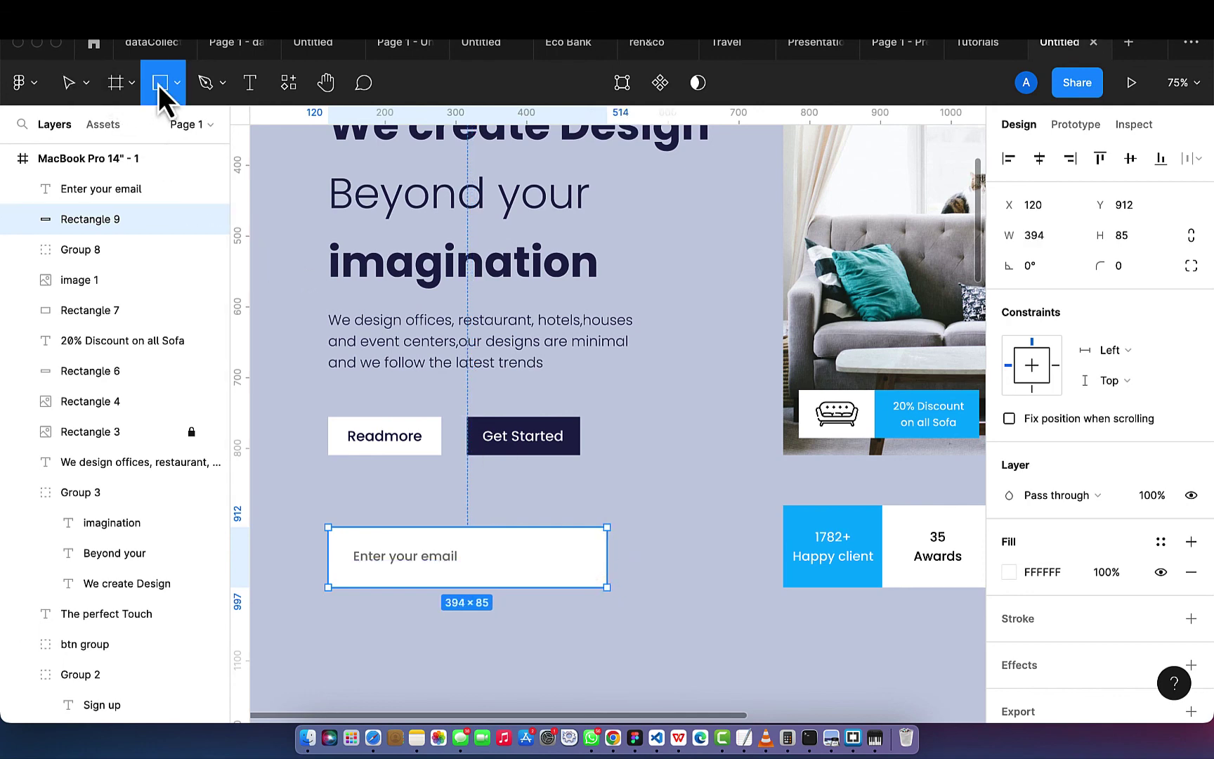
{"action": "mouse_move", "coordinate": [619, 530]}
{"action": "left_mouse_down"}
{"action": "mouse_move", "coordinate": [636, 588]}
{"action": "mouse_move", "coordinate": [698, 588]}
{"action": "left_mouse_up"}
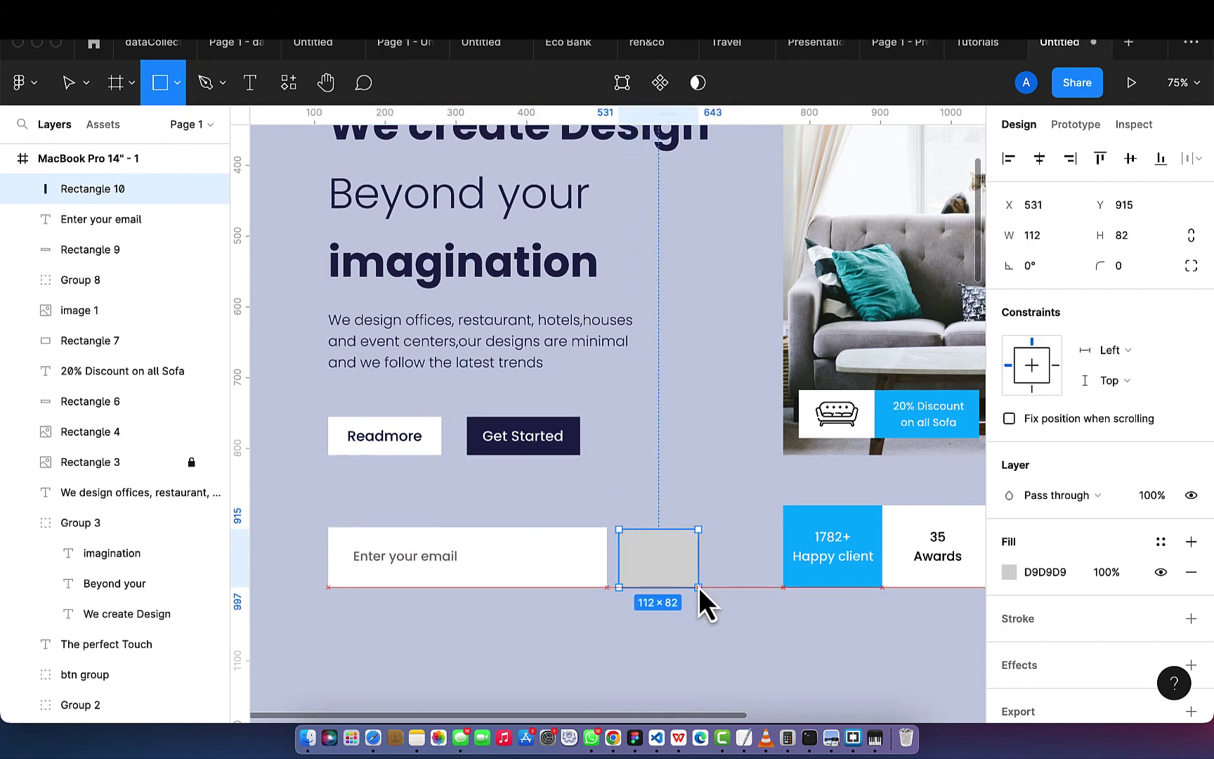
{"action": "mouse_move", "coordinate": [618, 557]}
{"action": "left_mouse_down"}
{"action": "mouse_move", "coordinate": [605, 553]}
{"action": "mouse_move", "coordinate": [639, 527]}
{"action": "left_mouse_up"}
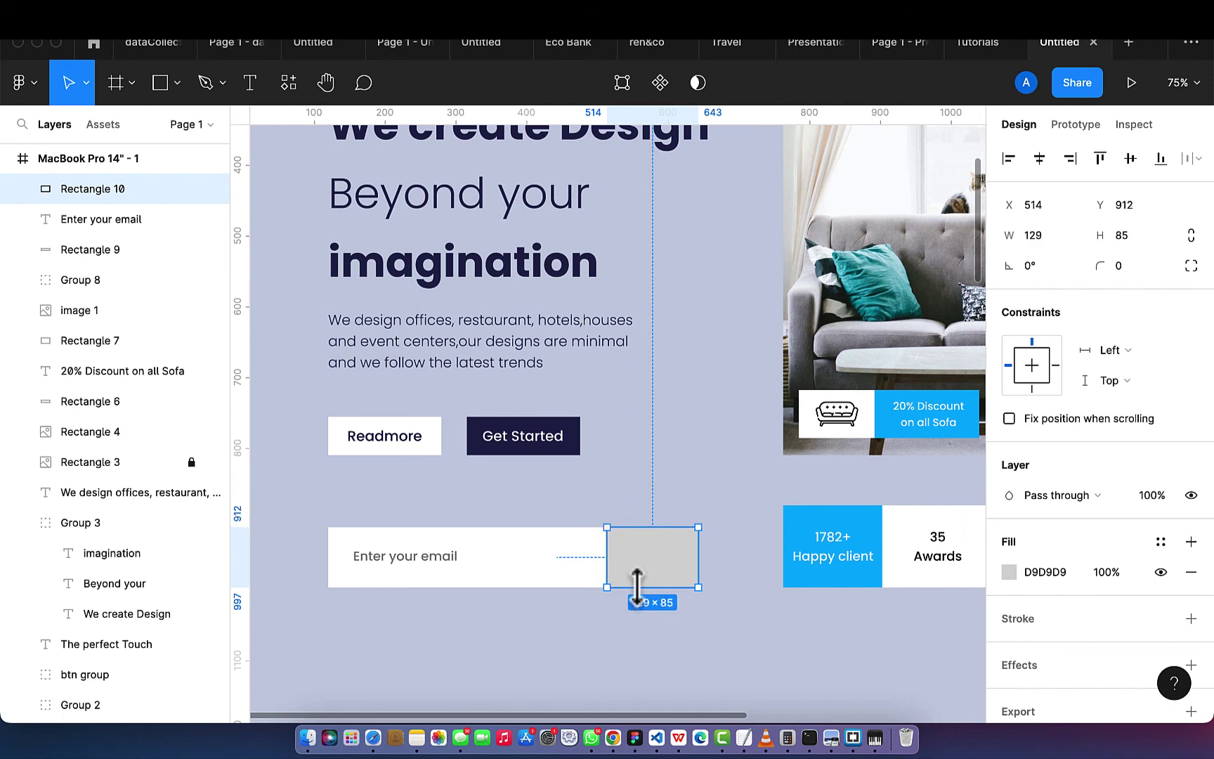
{"action": "left_click_drag", "start_coordinate": [636, 587], "coordinate": [637, 587]}
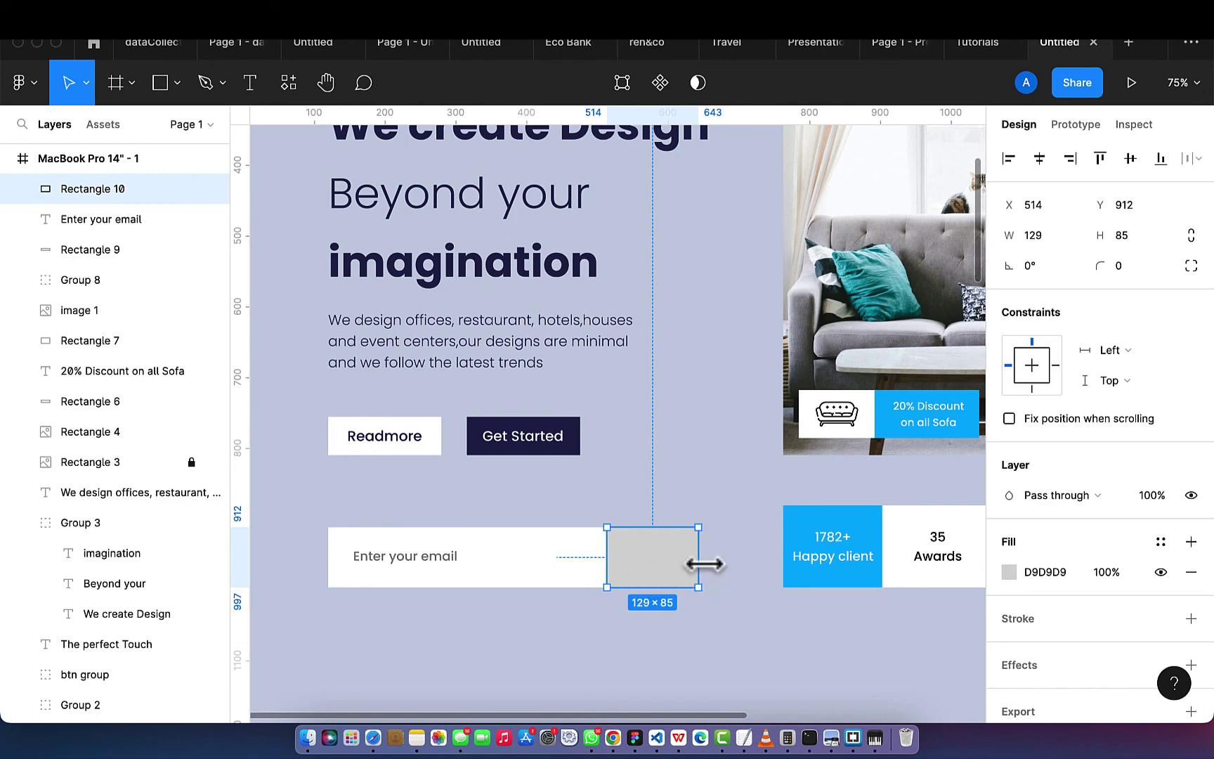
{"action": "left_click_drag", "start_coordinate": [704, 563], "coordinate": [709, 560]}
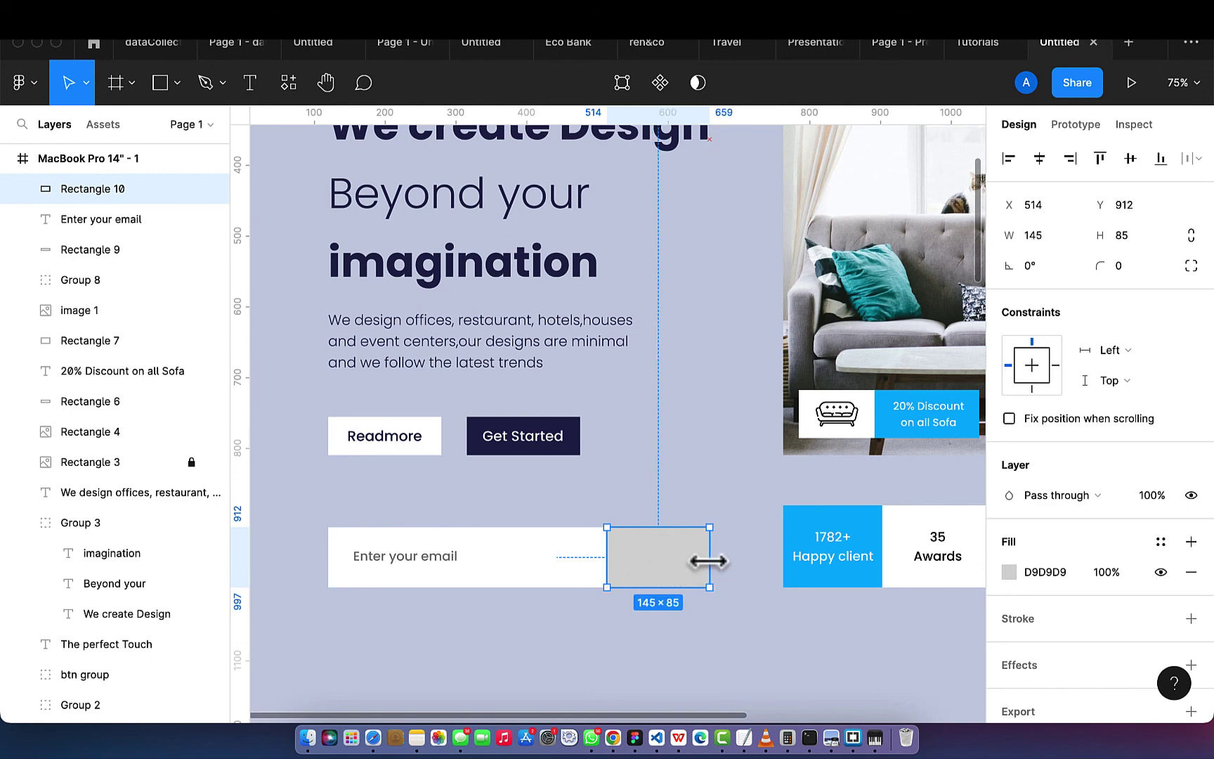
- Add the text "Subscribe" and center it on the grey rectangle beside the email field, at X 541, Y 939
{"action": "scroll", "coordinate": [707, 562], "scroll_direction": "down", "scroll_amount": 5}
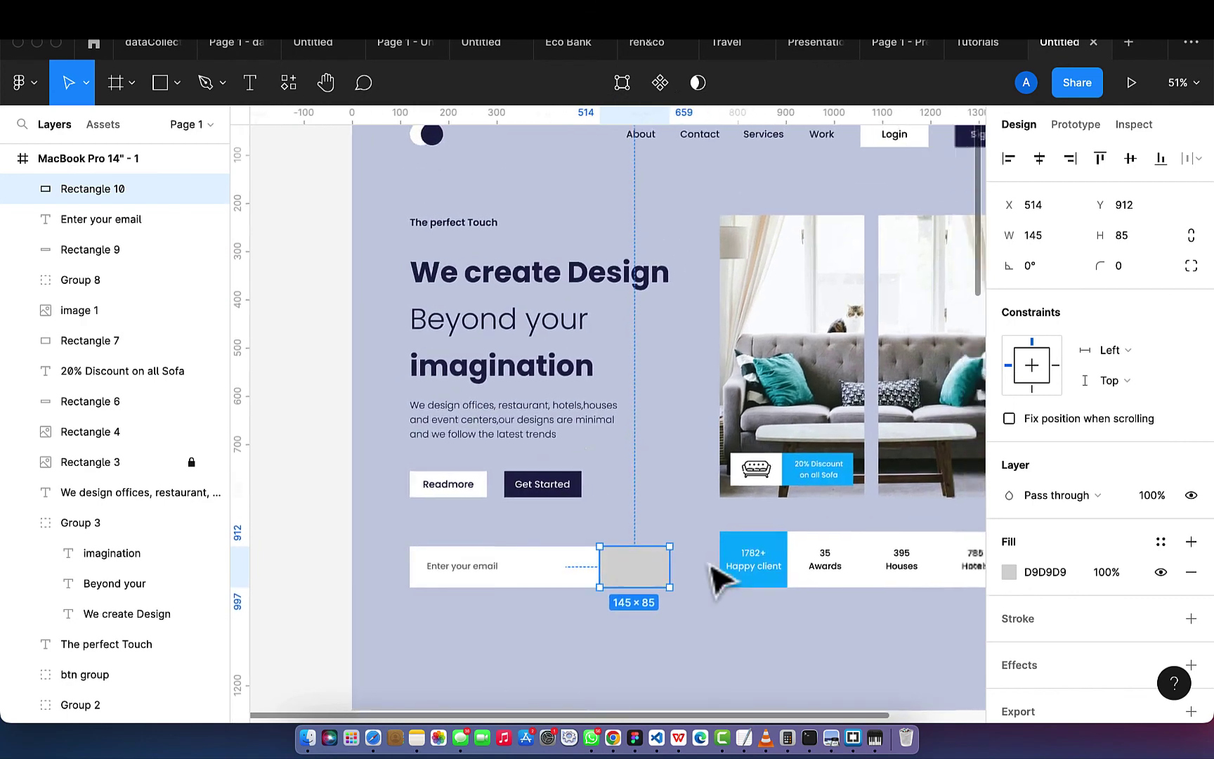
{"action": "left_click", "coordinate": [249, 84]}
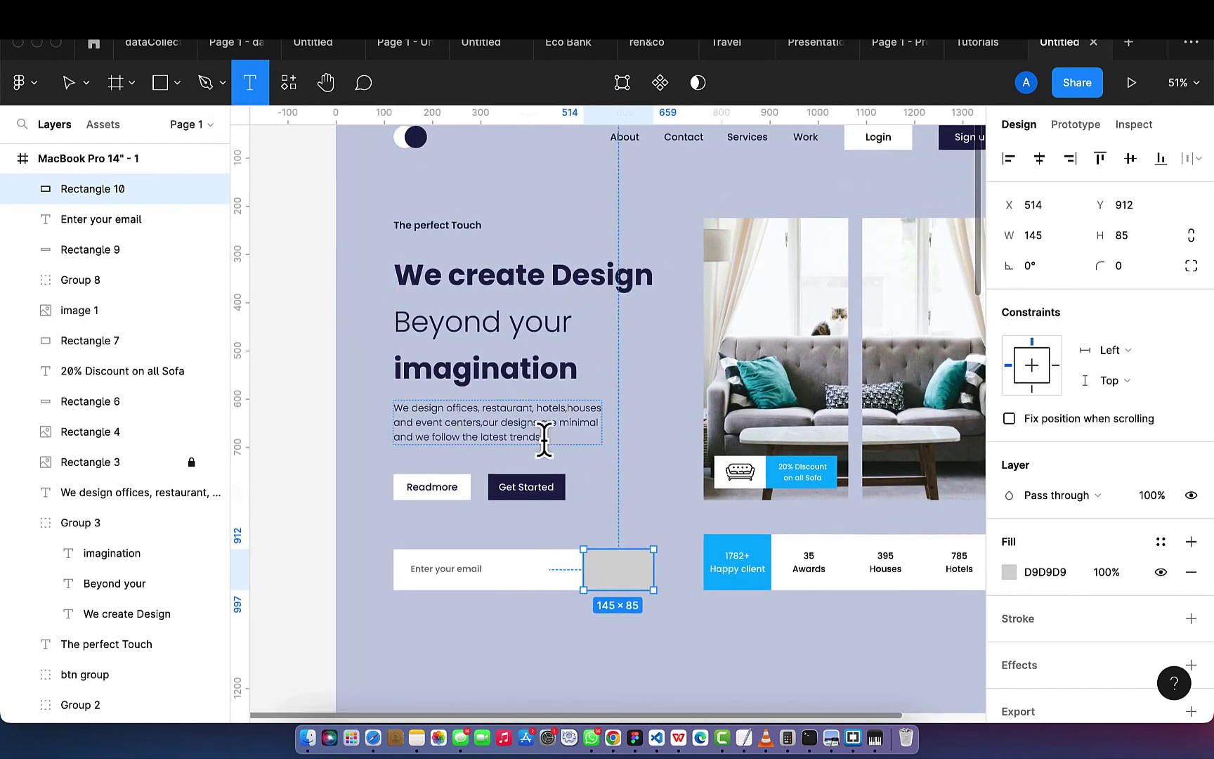
{"action": "scroll", "coordinate": [542, 435], "scroll_direction": "up", "scroll_amount": 3}
{"action": "left_click", "coordinate": [618, 613]}
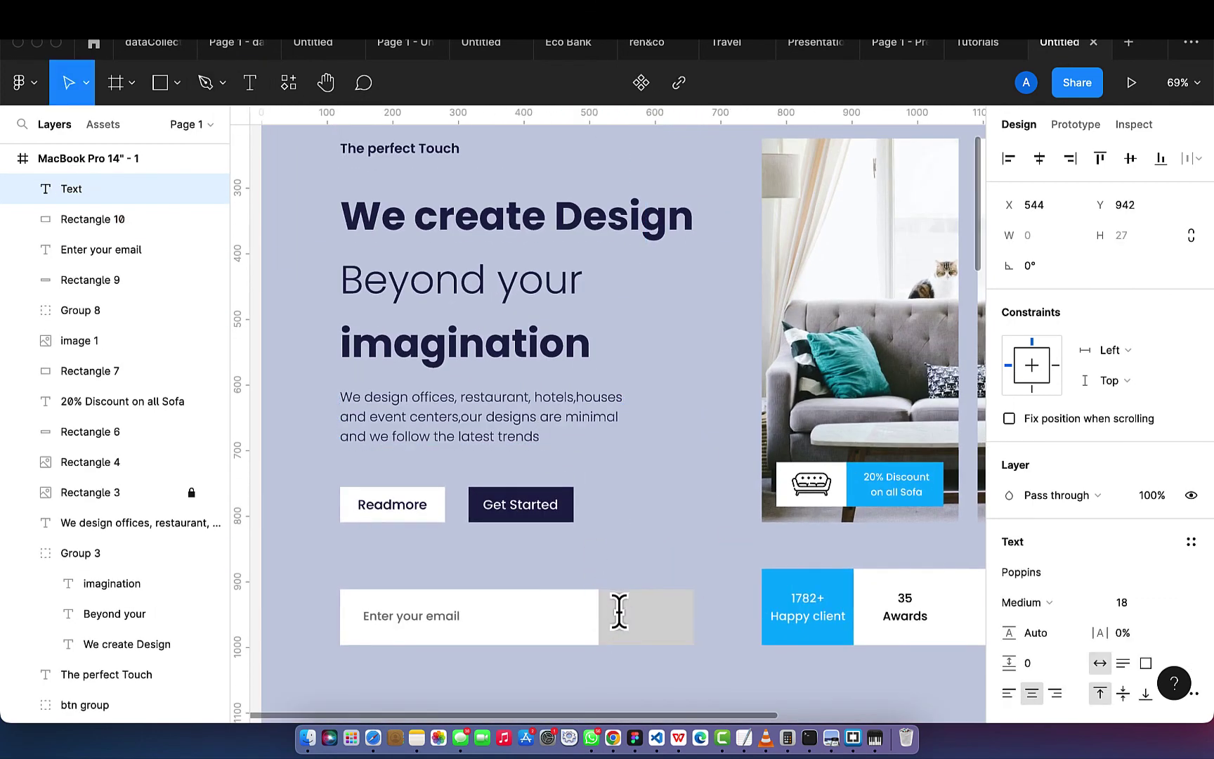
{"action": "type", "text": "Subsc"}
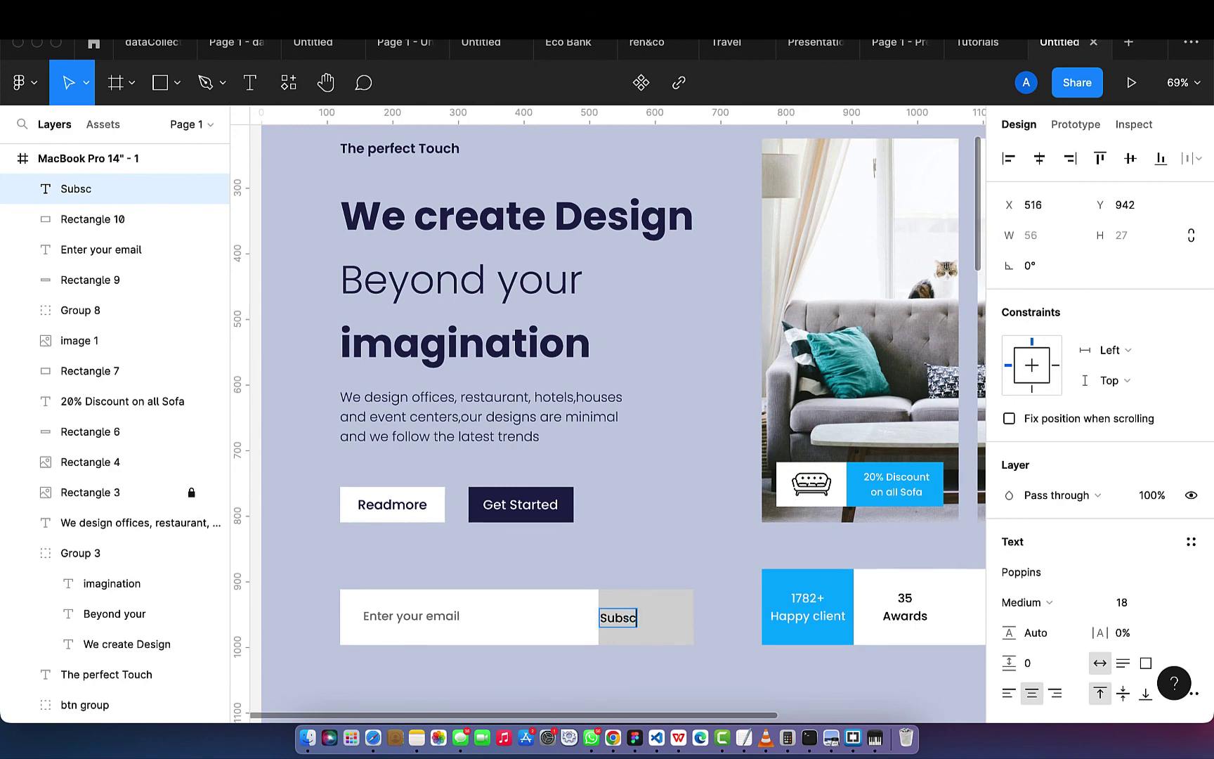
{"action": "type", "text": "ribe"}
{"action": "key", "text": "Escape"}
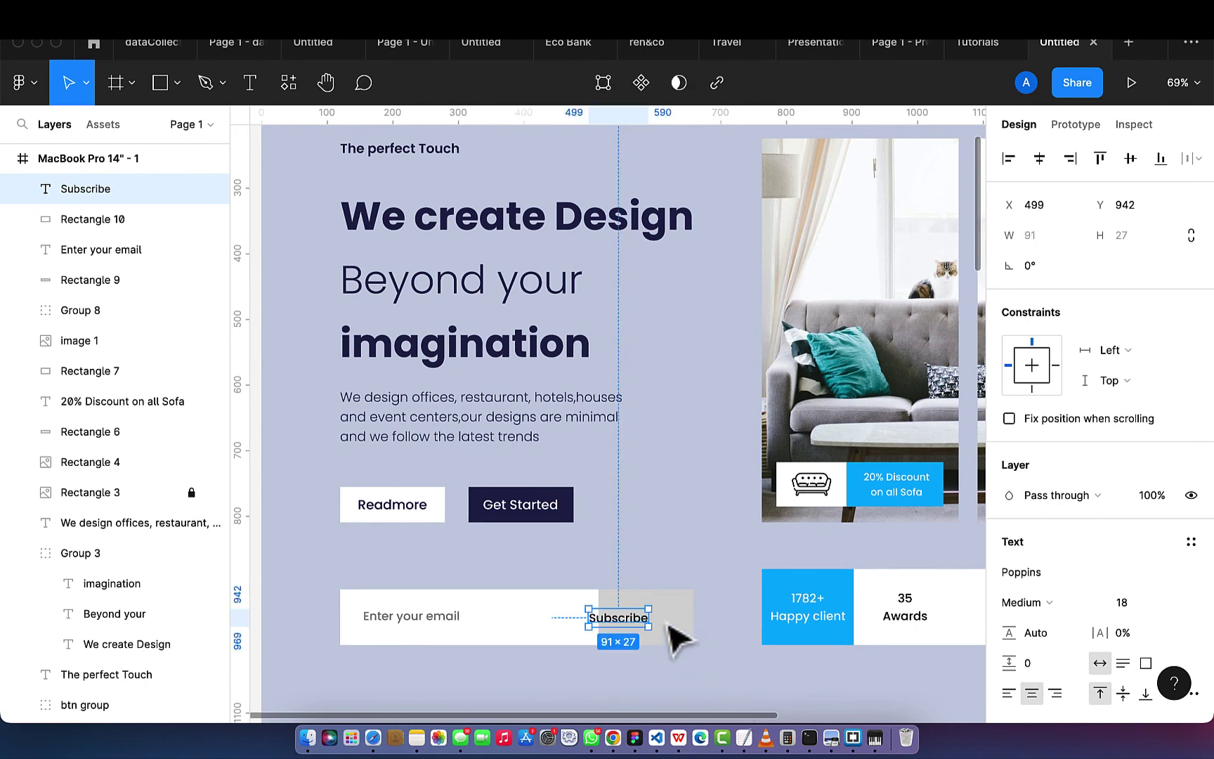
{"action": "left_click_drag", "start_coordinate": [623, 625], "coordinate": [643, 623]}
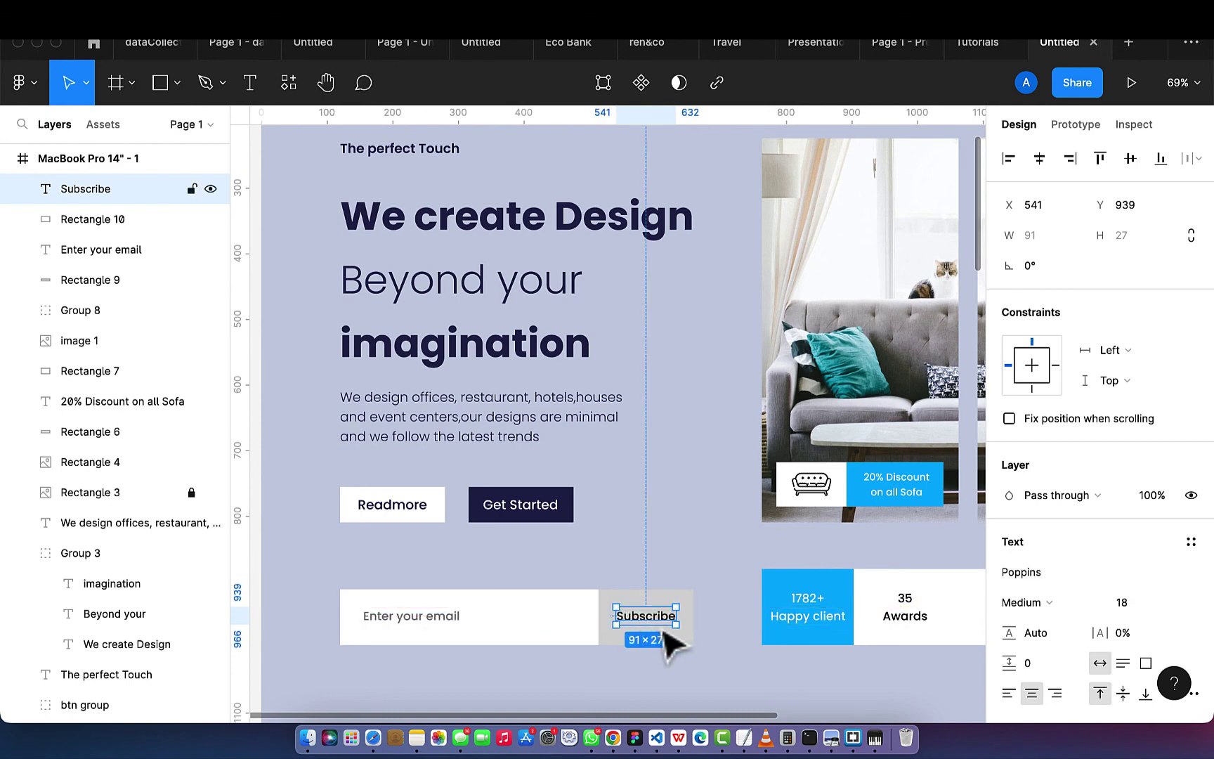
- Fill the grey rectangle behind "Subscribe" with dark navy 222254 sampled from the Get Started button
{"action": "left_click", "coordinate": [692, 637]}
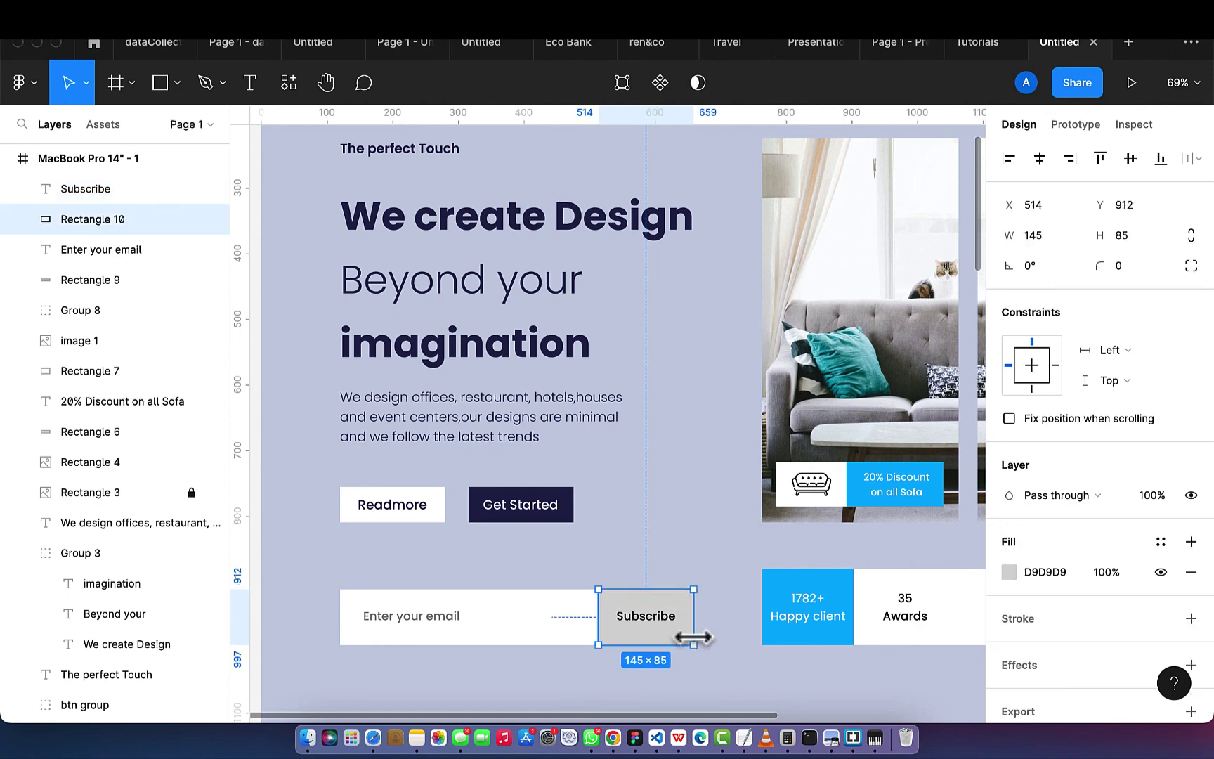
{"action": "key", "text": "i"}
{"action": "left_click", "coordinate": [566, 502]}
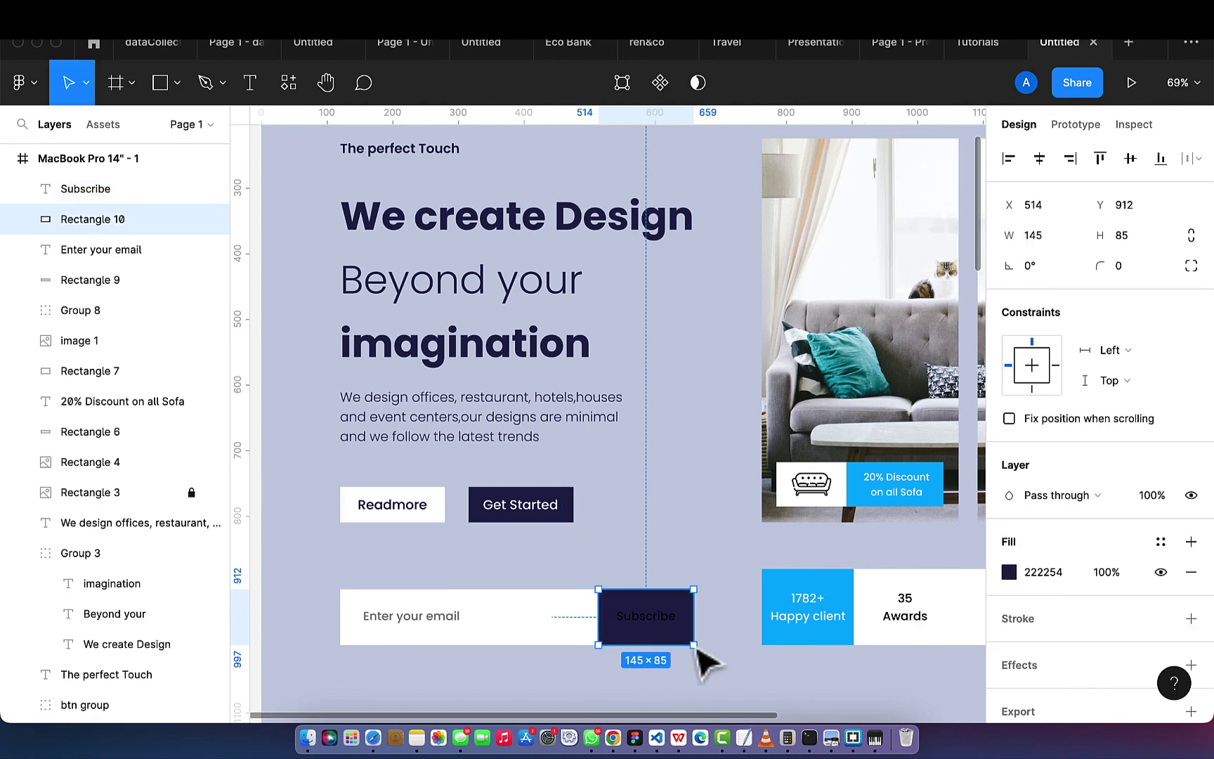
- Set the "Subscribe" text's fill to white FFFFFF and its font weight to SemiBold
{"action": "left_click", "coordinate": [671, 625]}
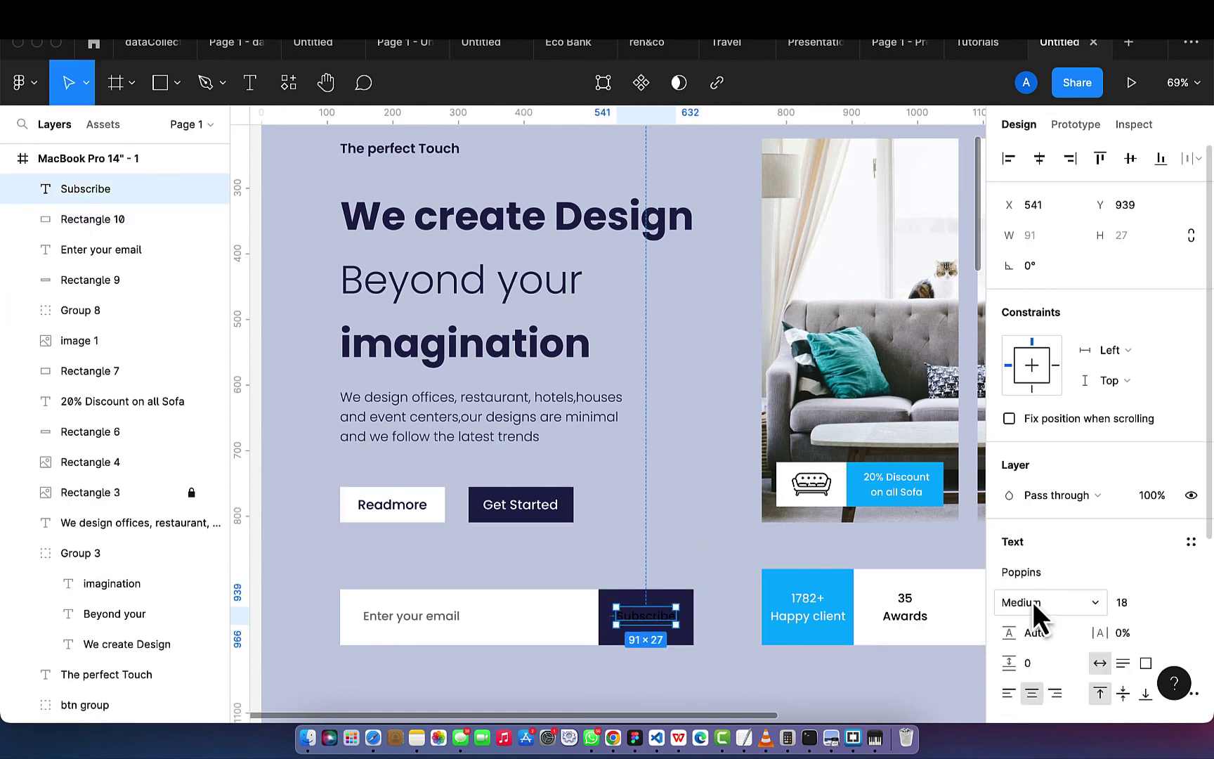
{"action": "scroll", "coordinate": [1033, 602], "scroll_direction": "down", "scroll_amount": 4}
{"action": "left_click", "coordinate": [1008, 512]}
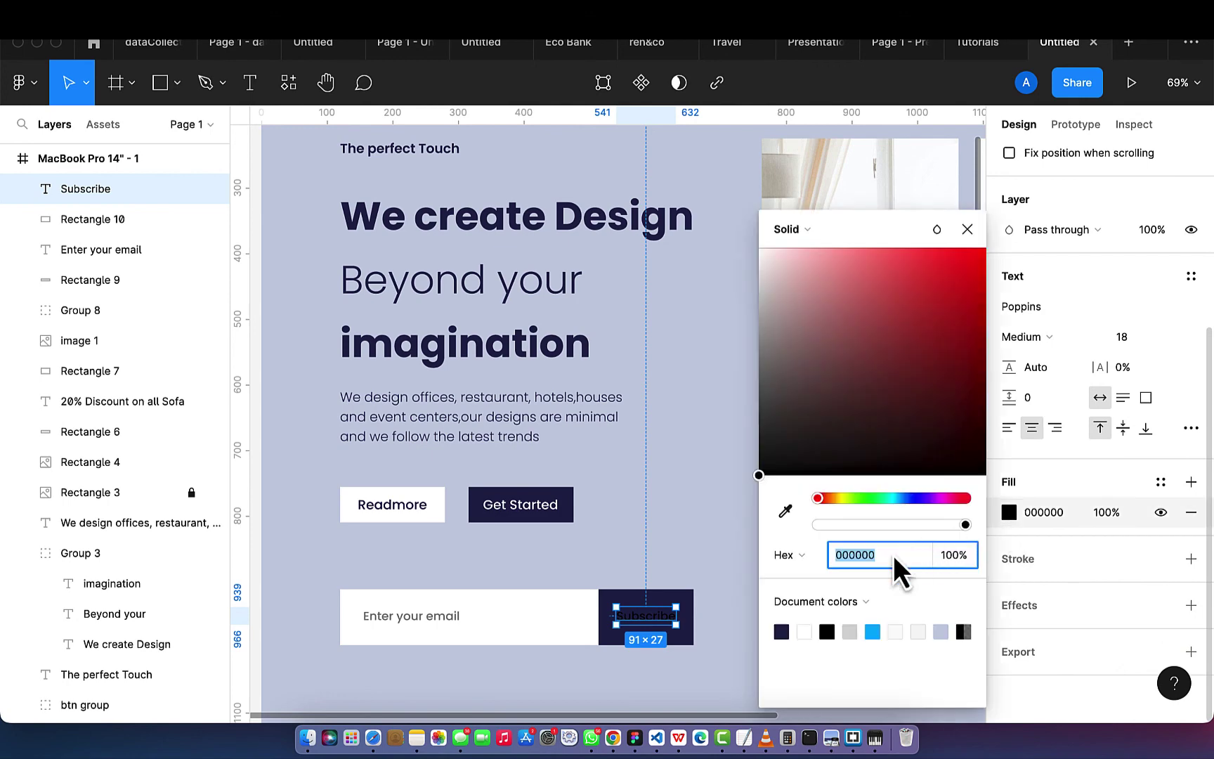
{"action": "left_click", "coordinate": [806, 634]}
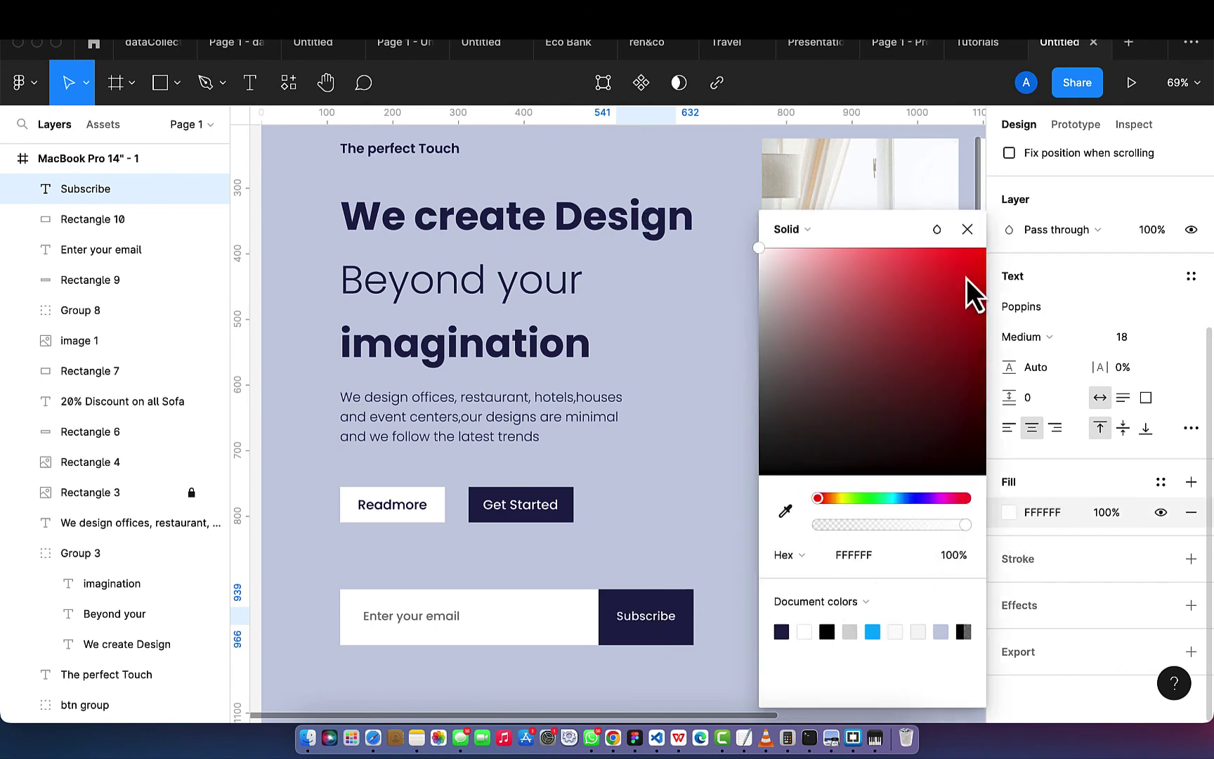
{"action": "left_click", "coordinate": [966, 230]}
{"action": "scroll", "coordinate": [1057, 449], "scroll_direction": "up", "scroll_amount": 1}
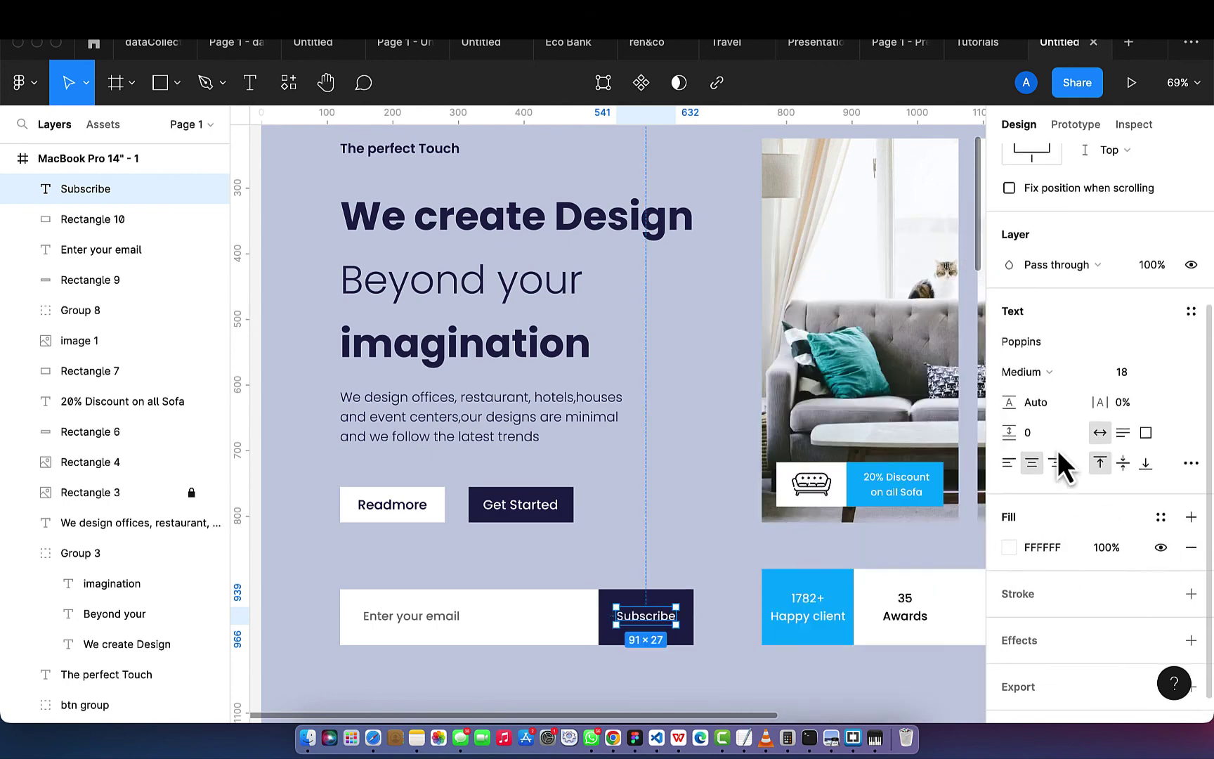
{"action": "left_click", "coordinate": [1056, 394]}
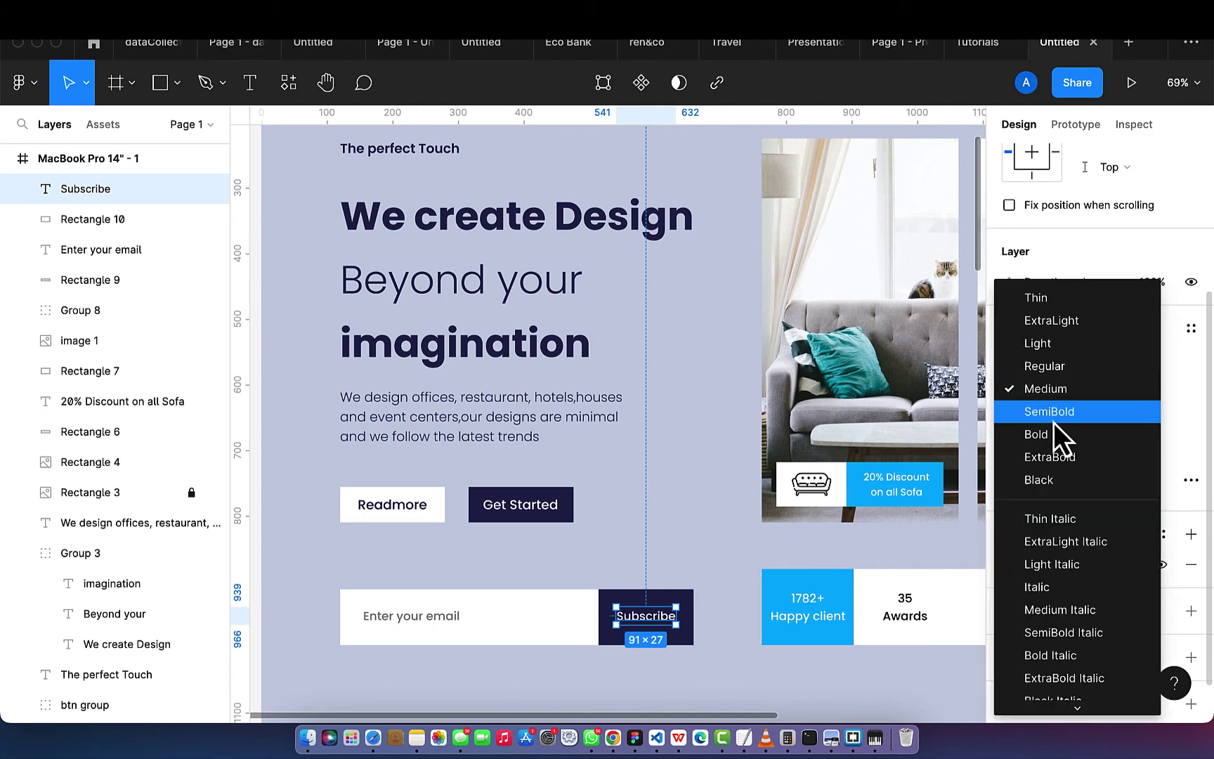
{"action": "left_click", "coordinate": [1052, 420]}
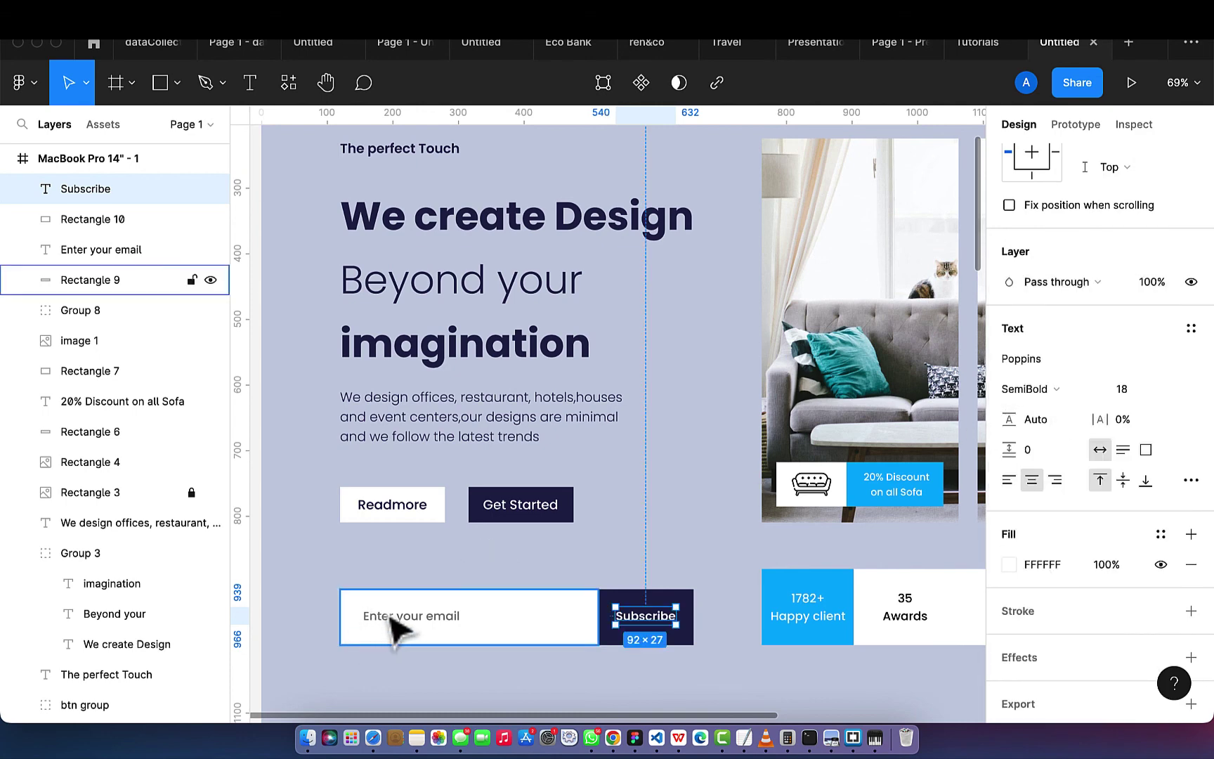
- Shift the "Enter your email" text slightly to the right inside its white field, to X 158
{"action": "left_click", "coordinate": [422, 630]}
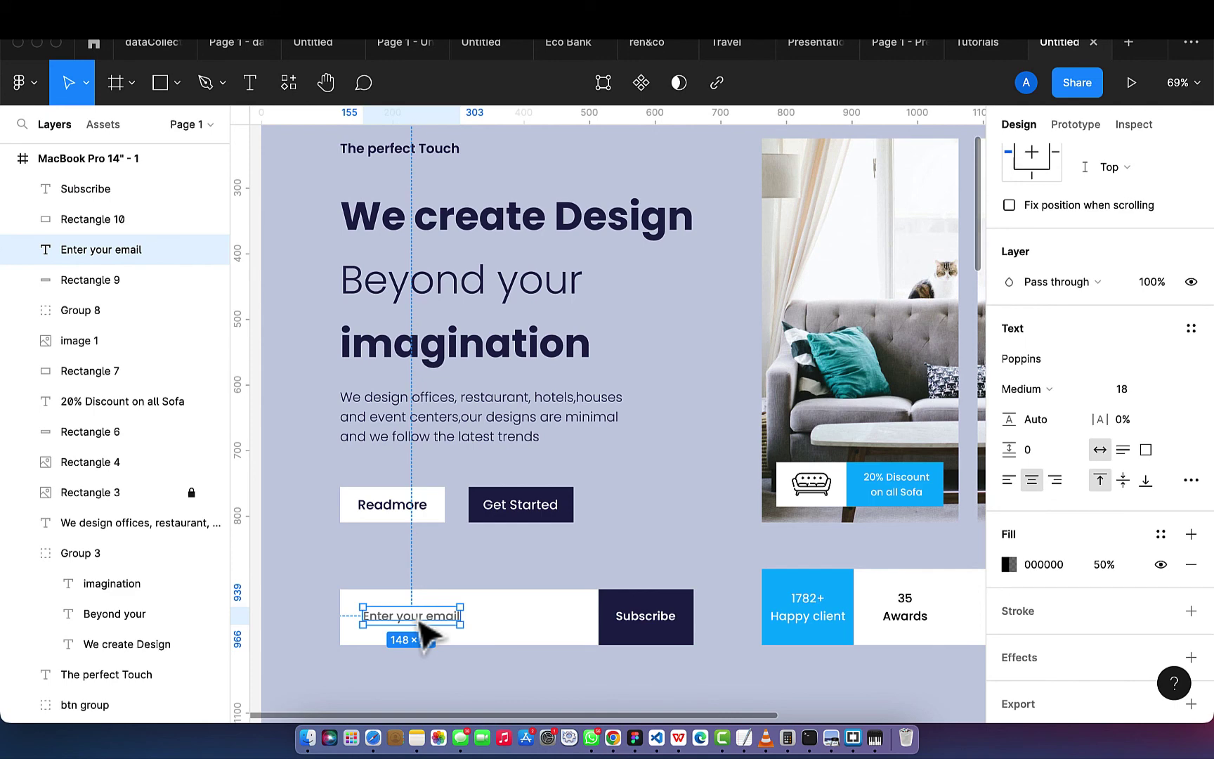
{"action": "left_click_drag", "start_coordinate": [424, 631], "coordinate": [425, 630]}
{"action": "scroll", "coordinate": [425, 631], "scroll_direction": "down", "scroll_amount": 3}
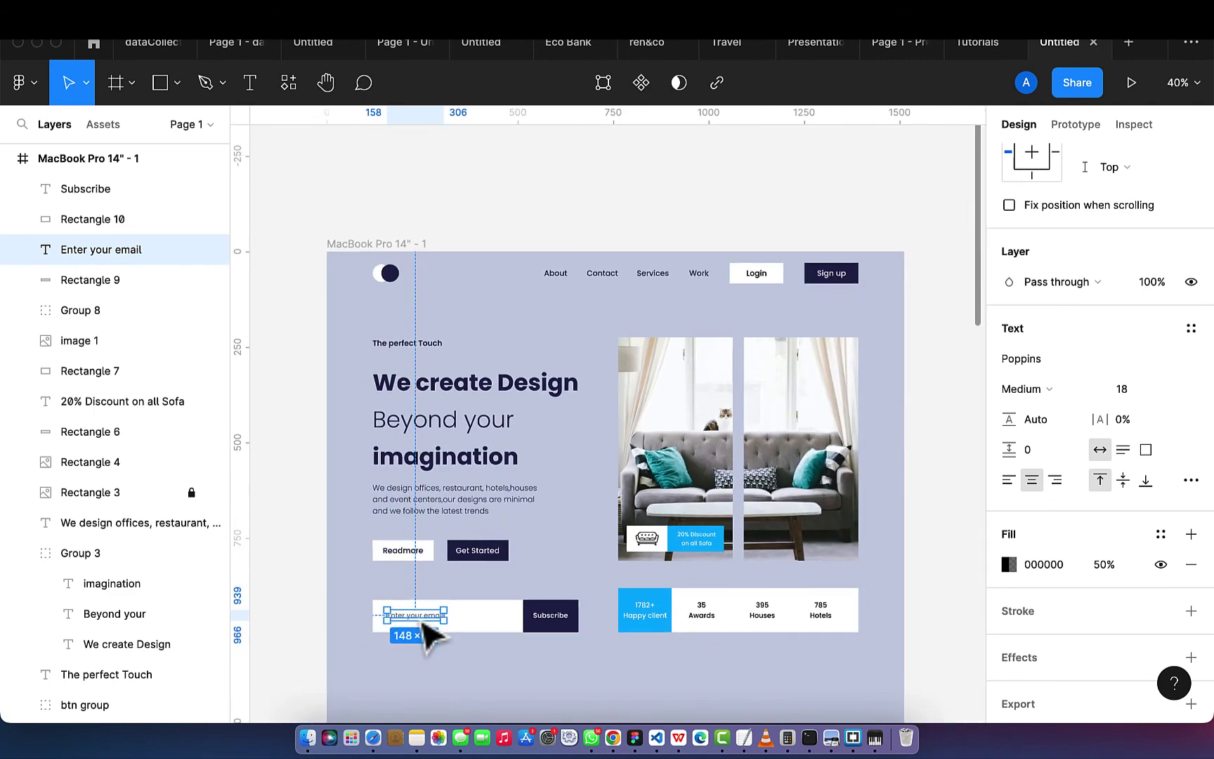
{"action": "scroll", "coordinate": [425, 630], "scroll_direction": "down", "scroll_amount": 3}
{"action": "scroll", "coordinate": [425, 631], "scroll_direction": "right", "scroll_amount": 2}
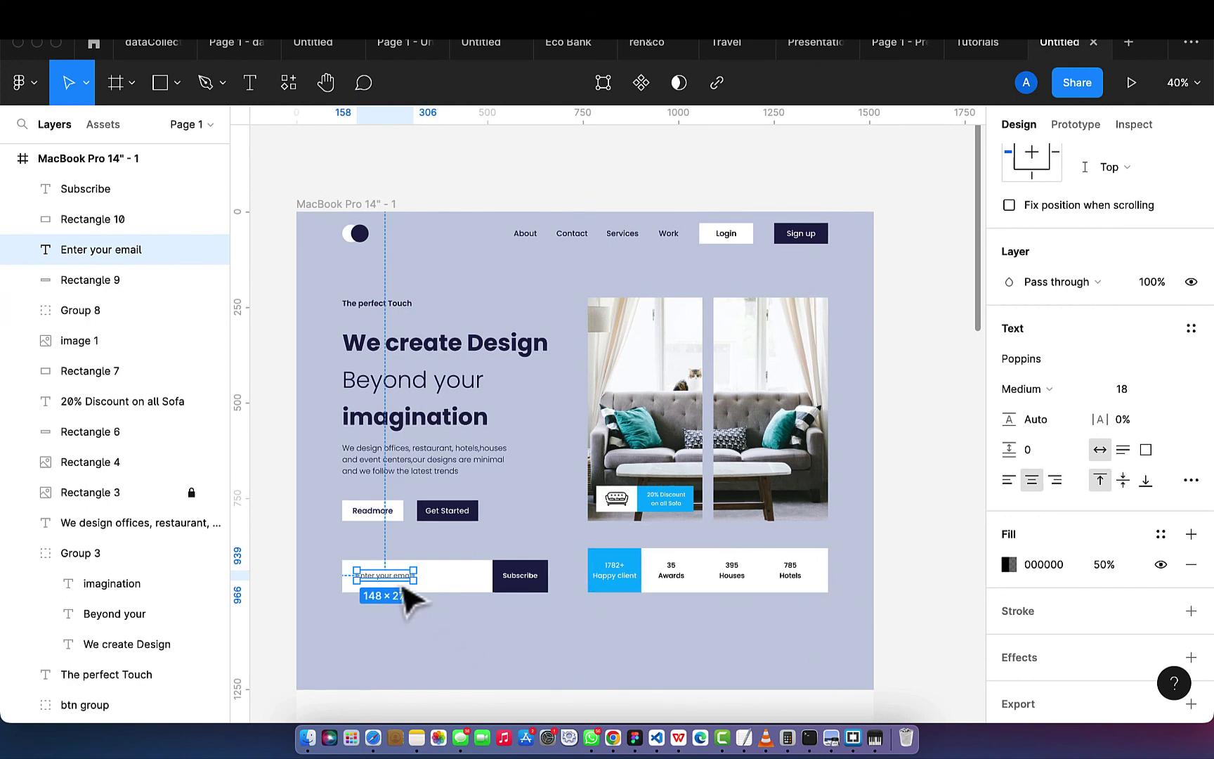
- Add the text "Subscribe to our newsletter" above the email field, aligned to the field's left edge at X 120, Y 867
{"action": "key", "text": "Return"}
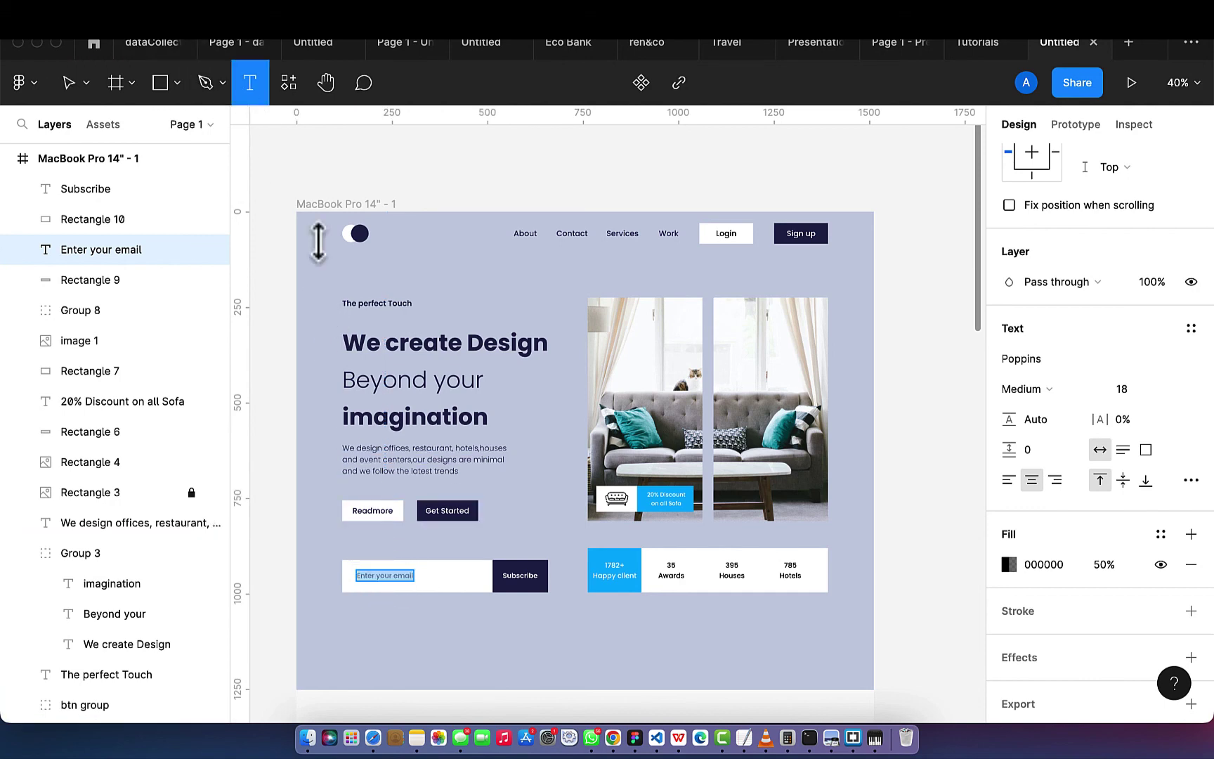
{"action": "scroll", "coordinate": [354, 408], "scroll_direction": "up", "scroll_amount": 5}
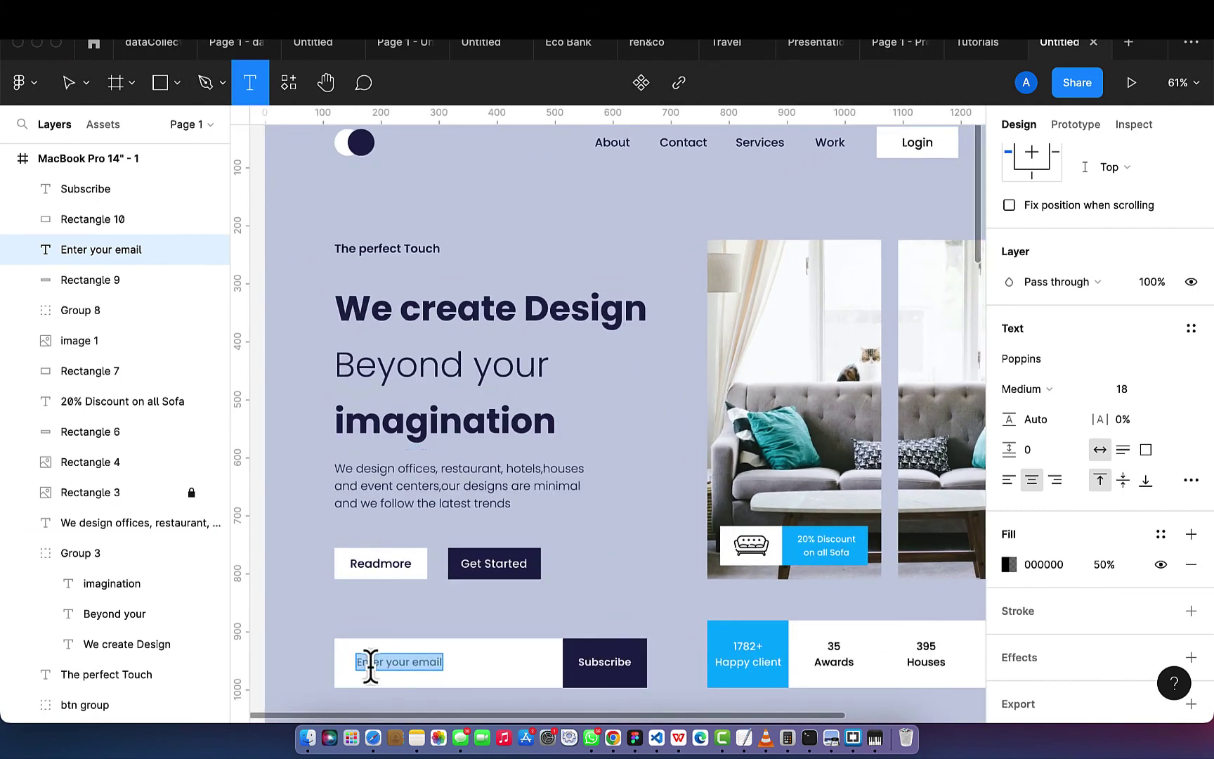
{"action": "left_click", "coordinate": [341, 612]}
{"action": "type", "text": "Subscribe"}
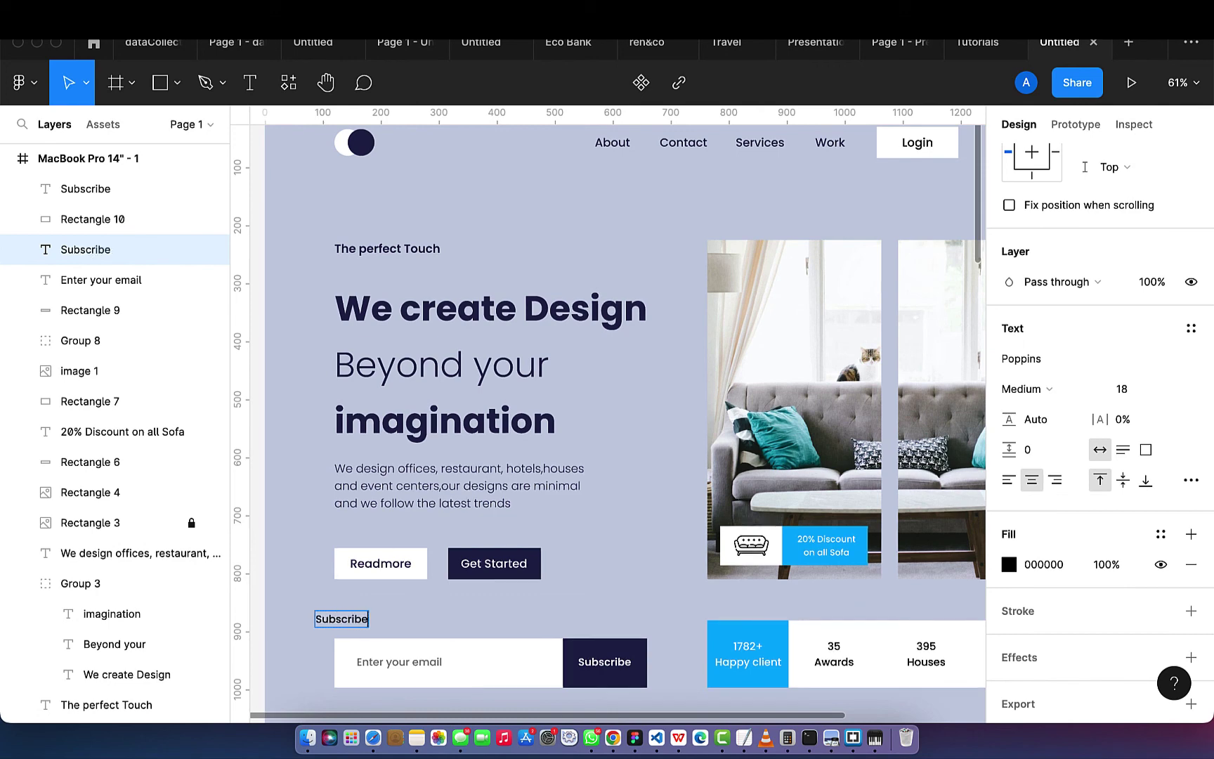
{"action": "type", "text": " to our"}
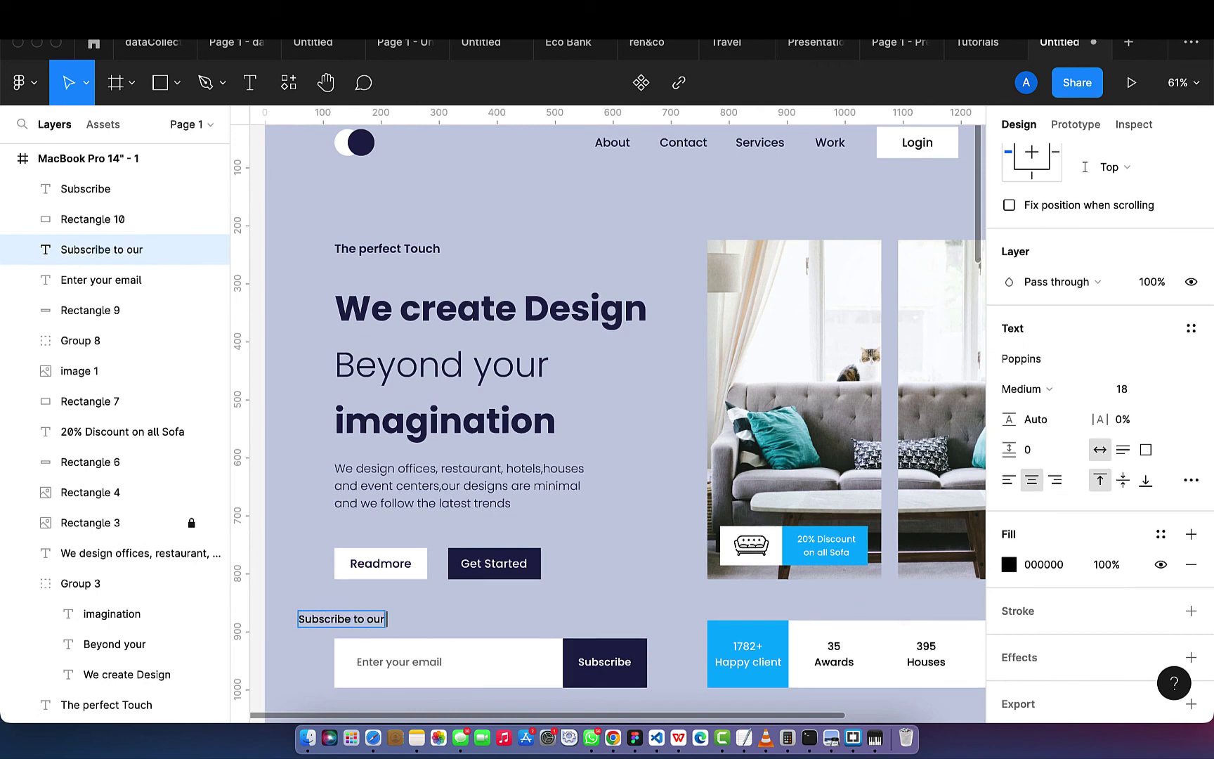
{"action": "type", "text": " newsletter"}
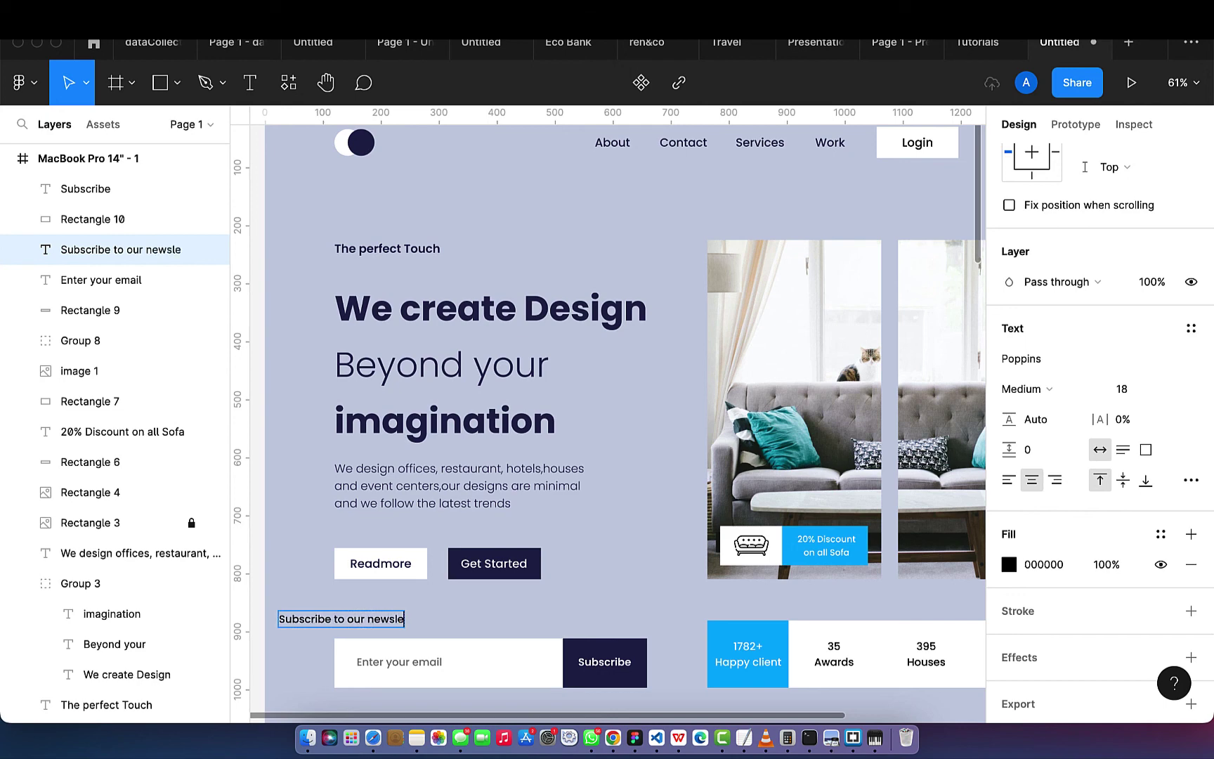
{"action": "left_click", "coordinate": [366, 618]}
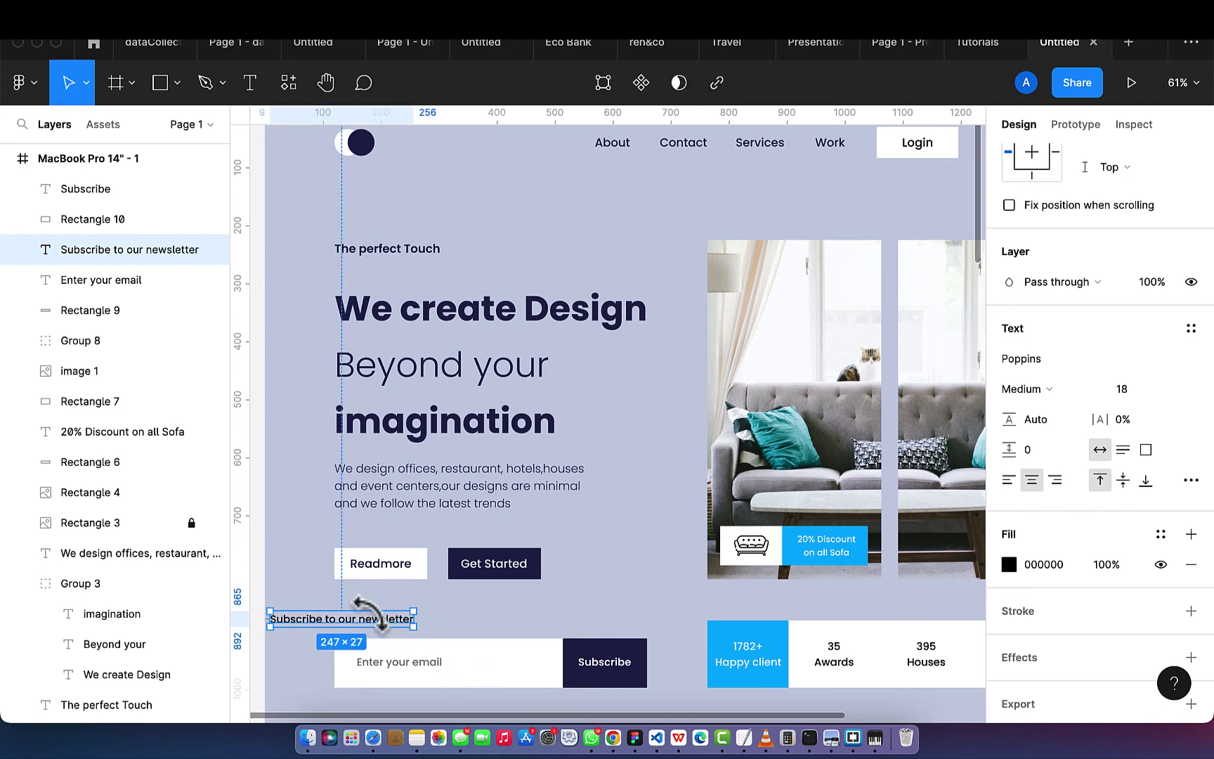
{"action": "left_click_drag", "start_coordinate": [352, 627], "coordinate": [417, 631]}
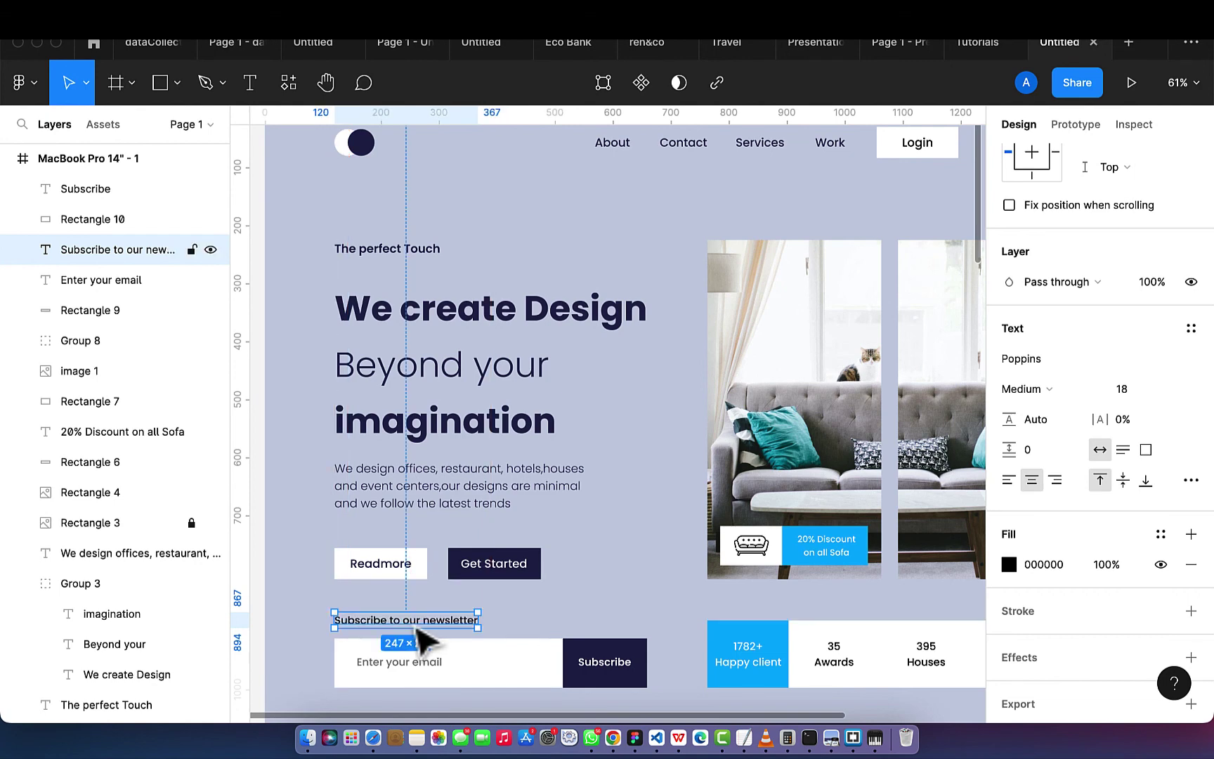
{"action": "scroll", "coordinate": [419, 630], "scroll_direction": "down", "scroll_amount": 5}
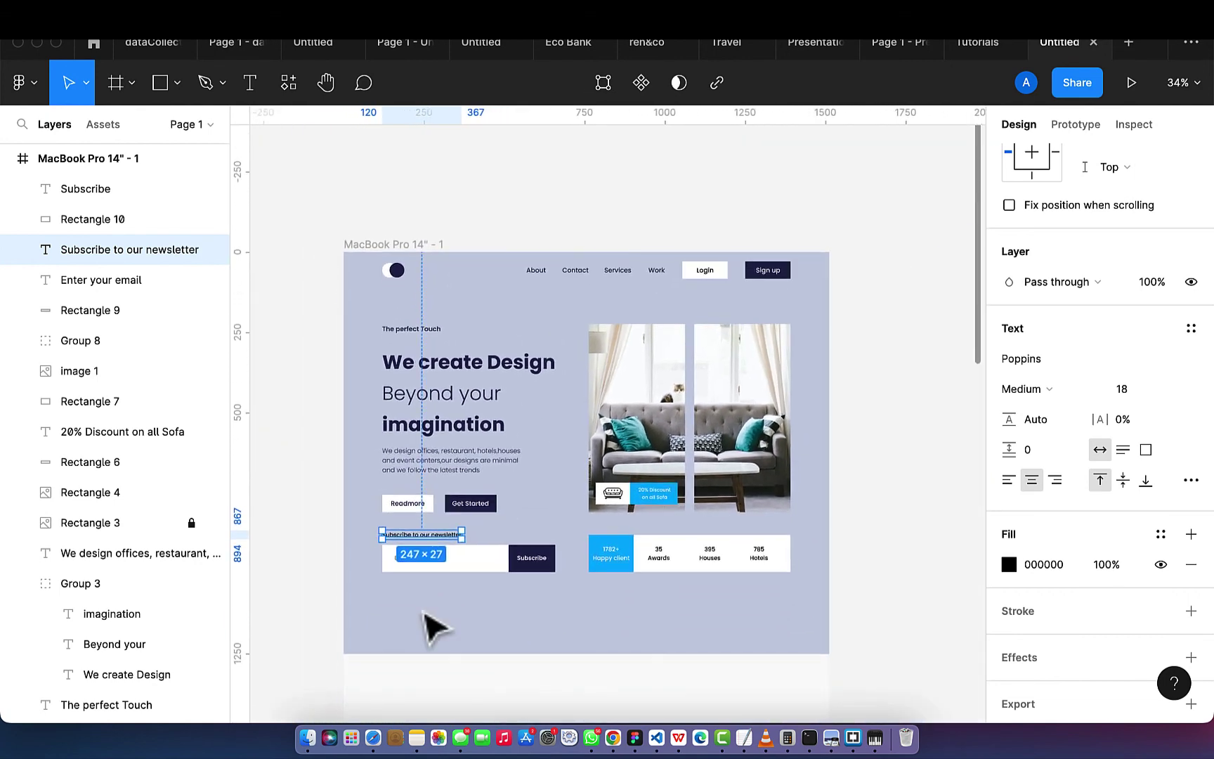
- Clear the selection and collapse Group 3 and Group 2 in the layer list
{"action": "left_click", "coordinate": [886, 615]}
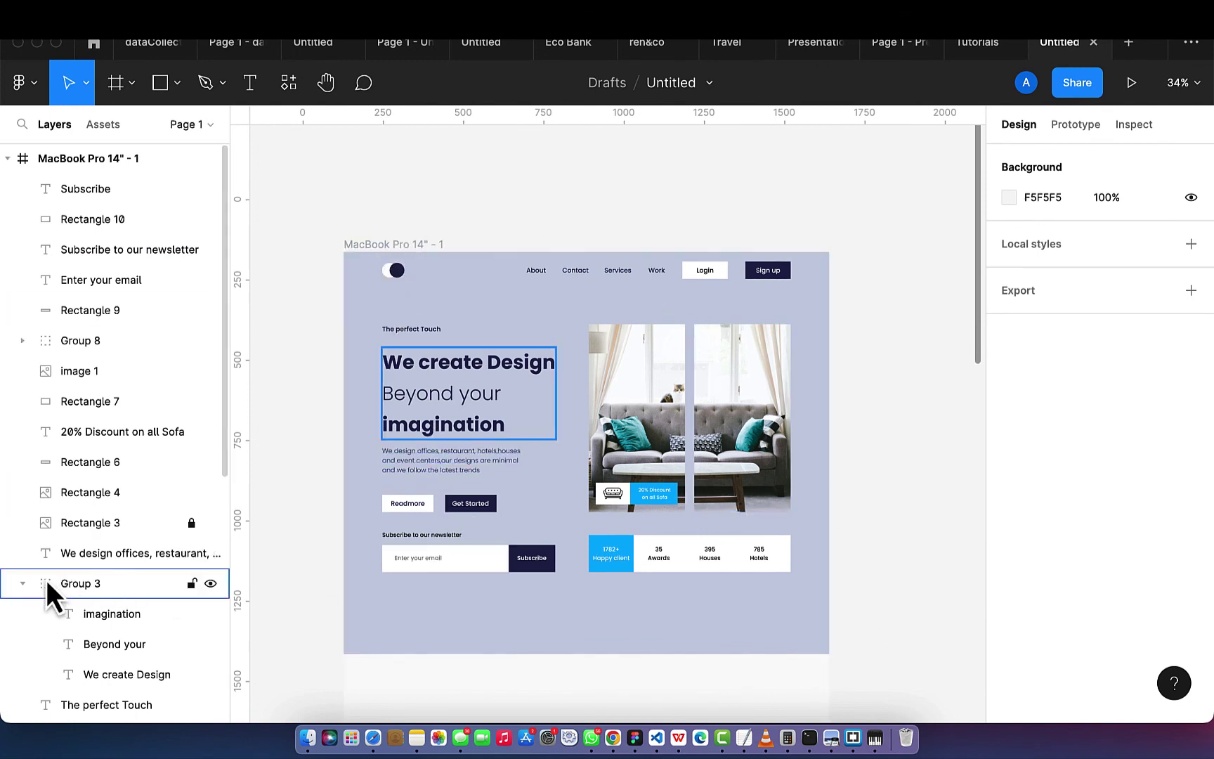
{"action": "left_click", "coordinate": [23, 583]}
{"action": "scroll", "coordinate": [104, 607], "scroll_direction": "down", "scroll_amount": 4}
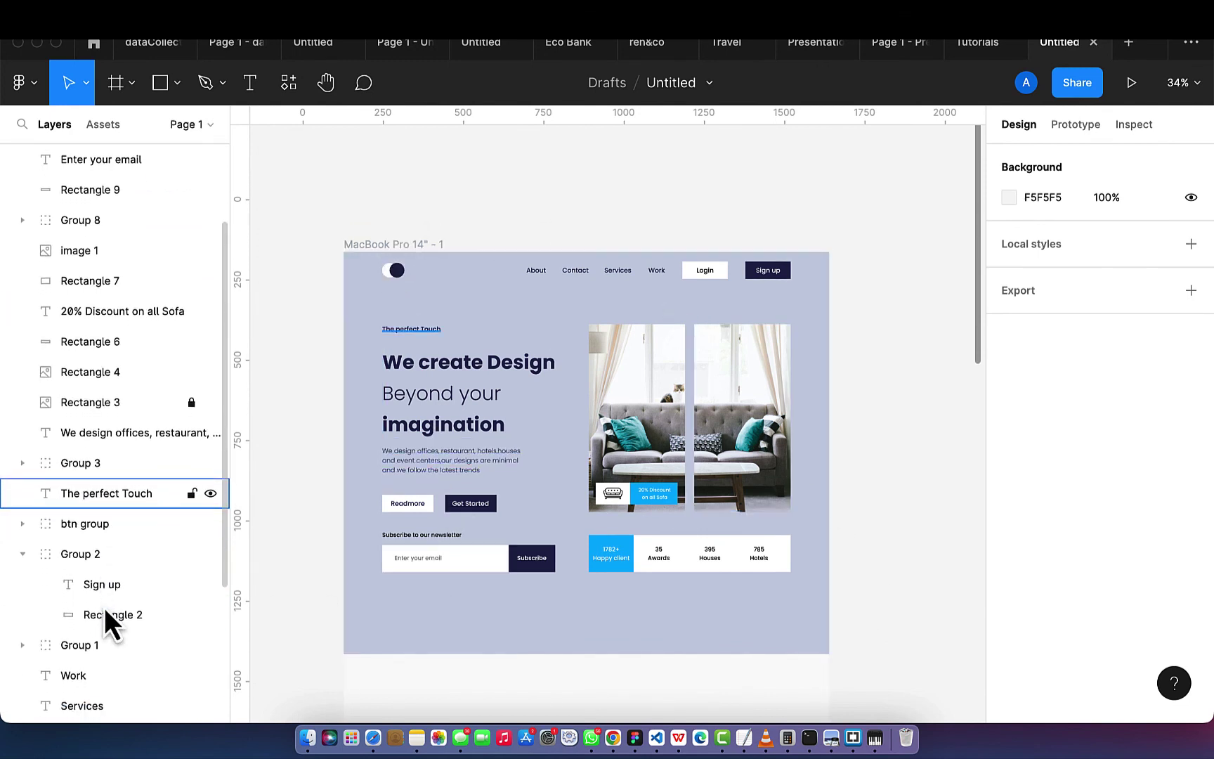
{"action": "left_click", "coordinate": [22, 553]}
- Unlock the hero bg rectangle and shorten it from its lower edge to a height of 1109
{"action": "scroll", "coordinate": [22, 595], "scroll_direction": "down", "scroll_amount": 4}
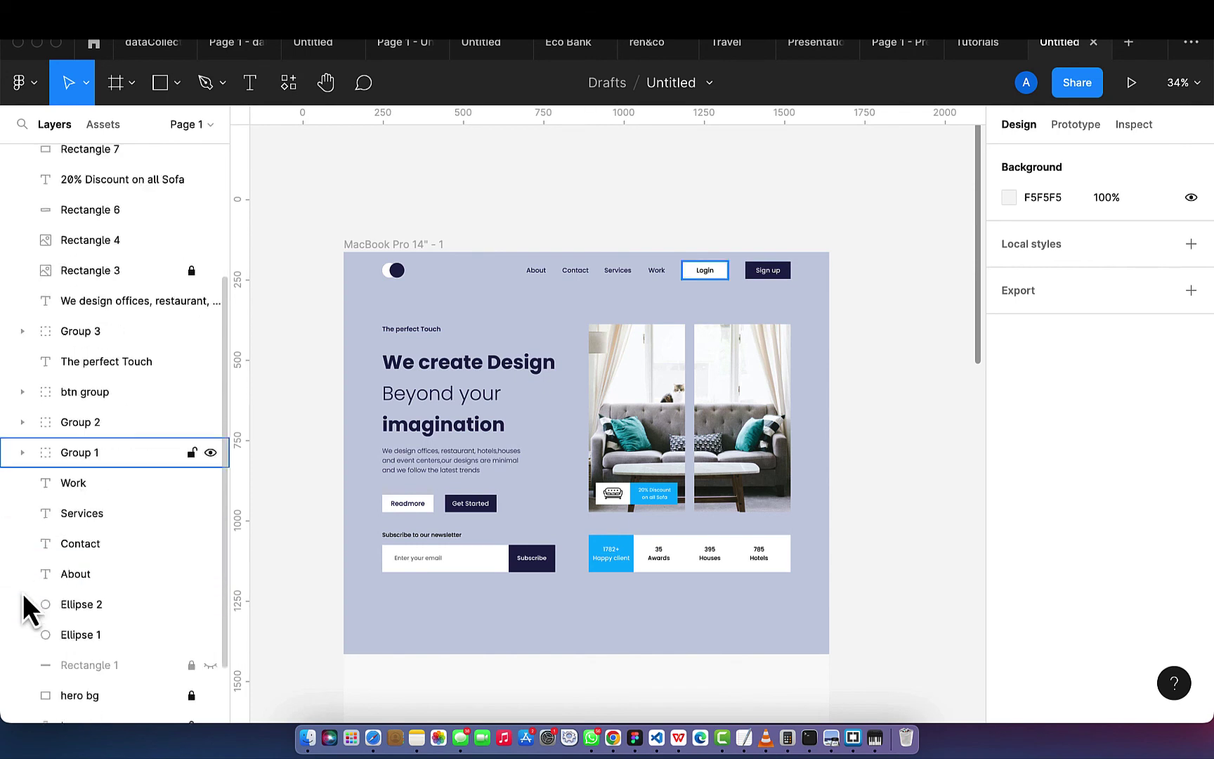
{"action": "scroll", "coordinate": [22, 593], "scroll_direction": "down", "scroll_amount": 1}
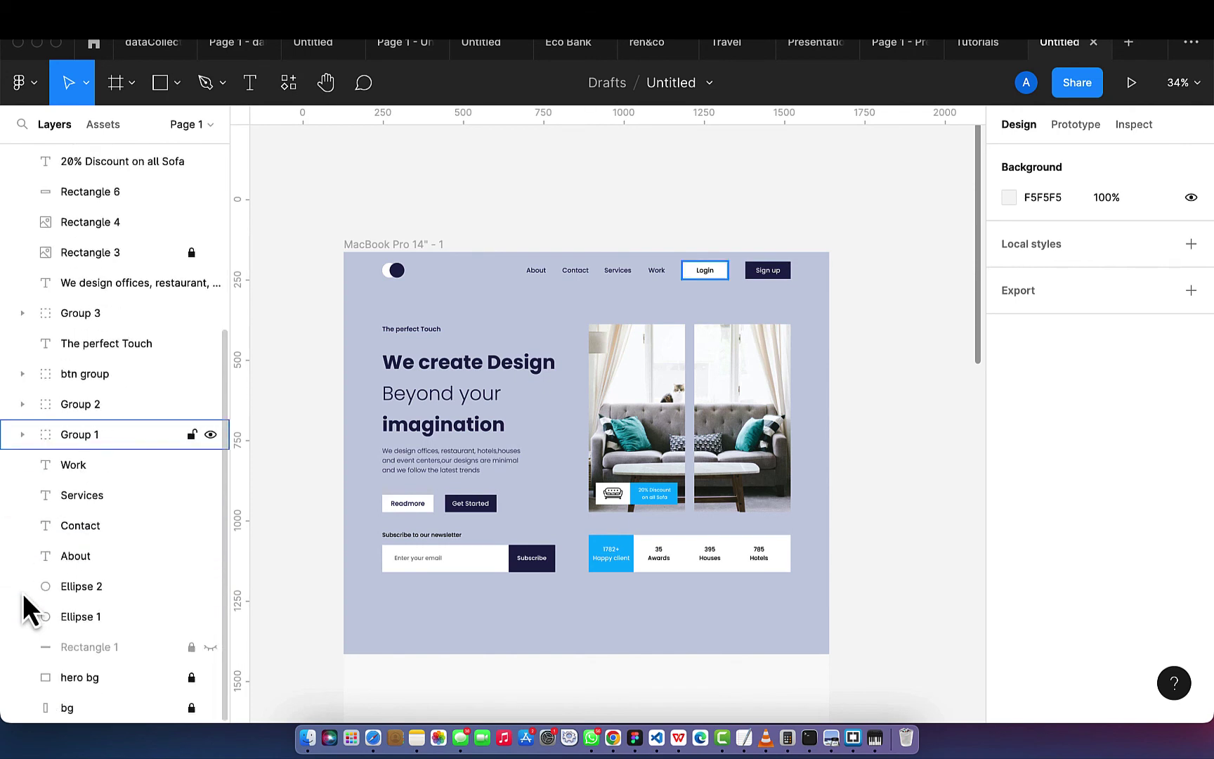
{"action": "left_click", "coordinate": [99, 676]}
{"action": "left_click", "coordinate": [190, 677]}
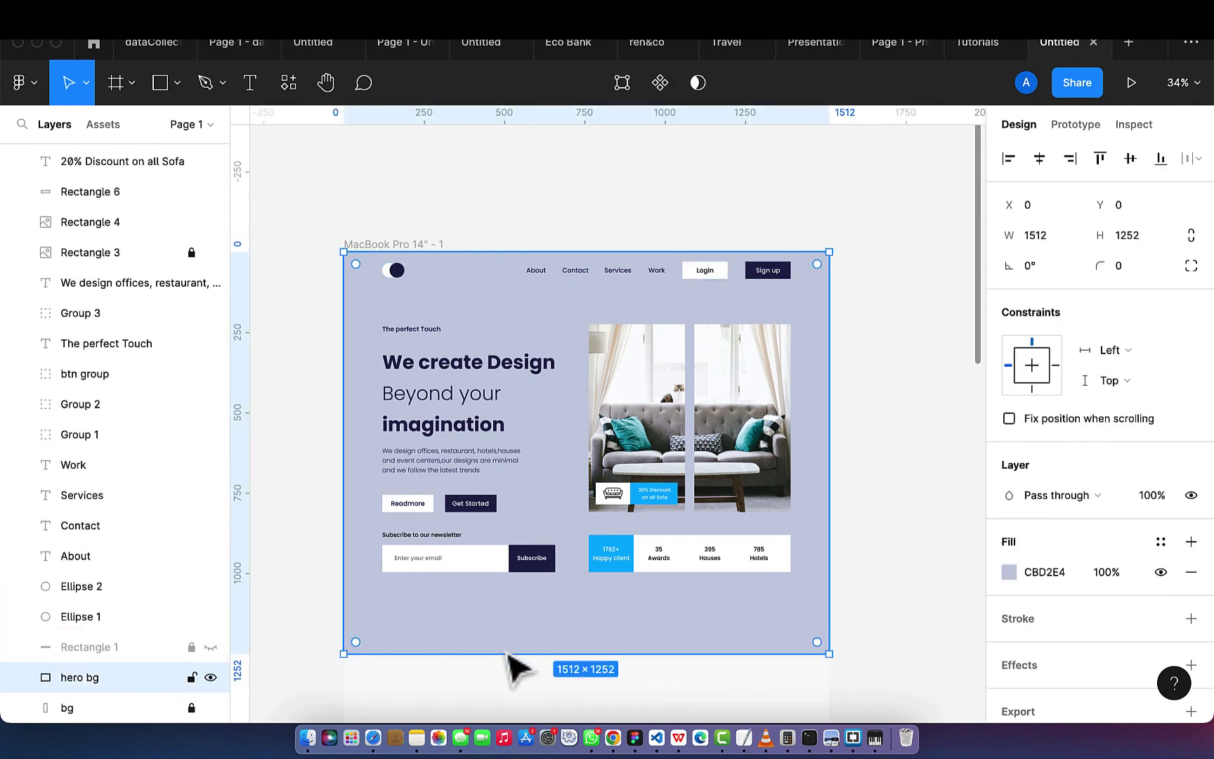
{"action": "left_click_drag", "start_coordinate": [506, 653], "coordinate": [506, 607]}
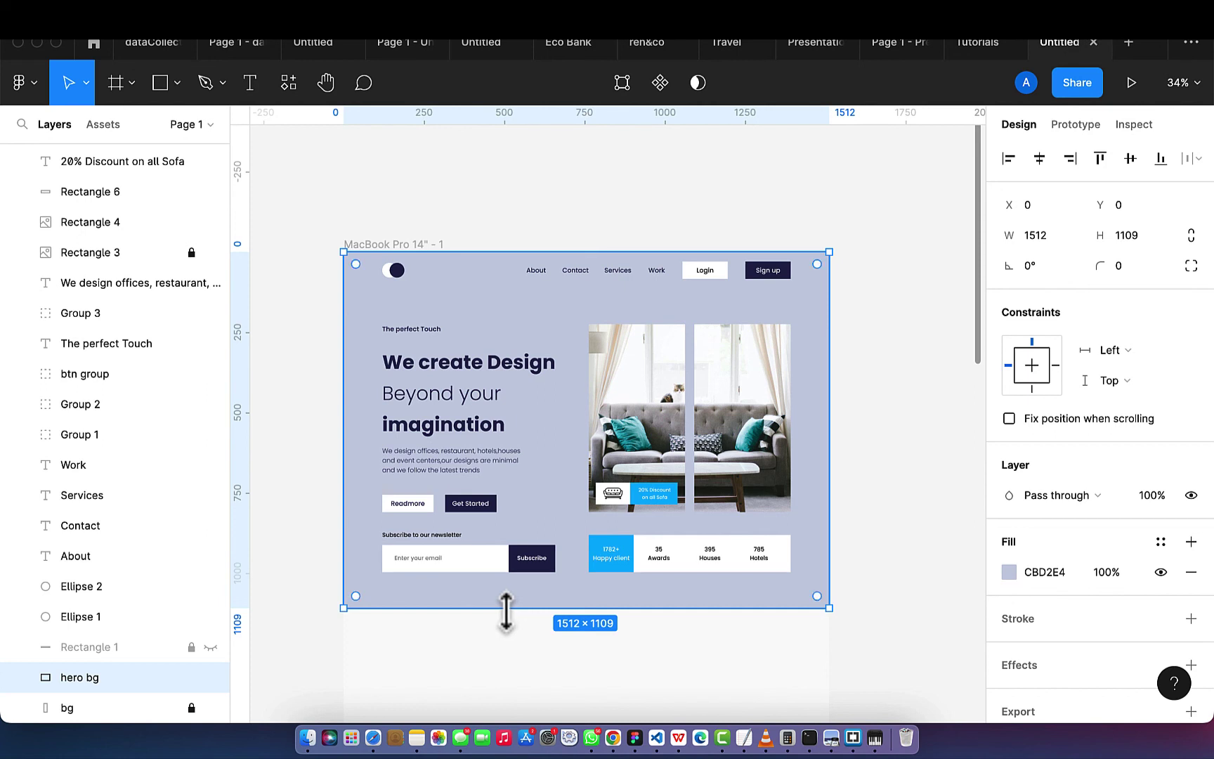
- Move the heading group up to Y 270 and nudge the description paragraph below it slightly upward
{"action": "left_click", "coordinate": [430, 394]}
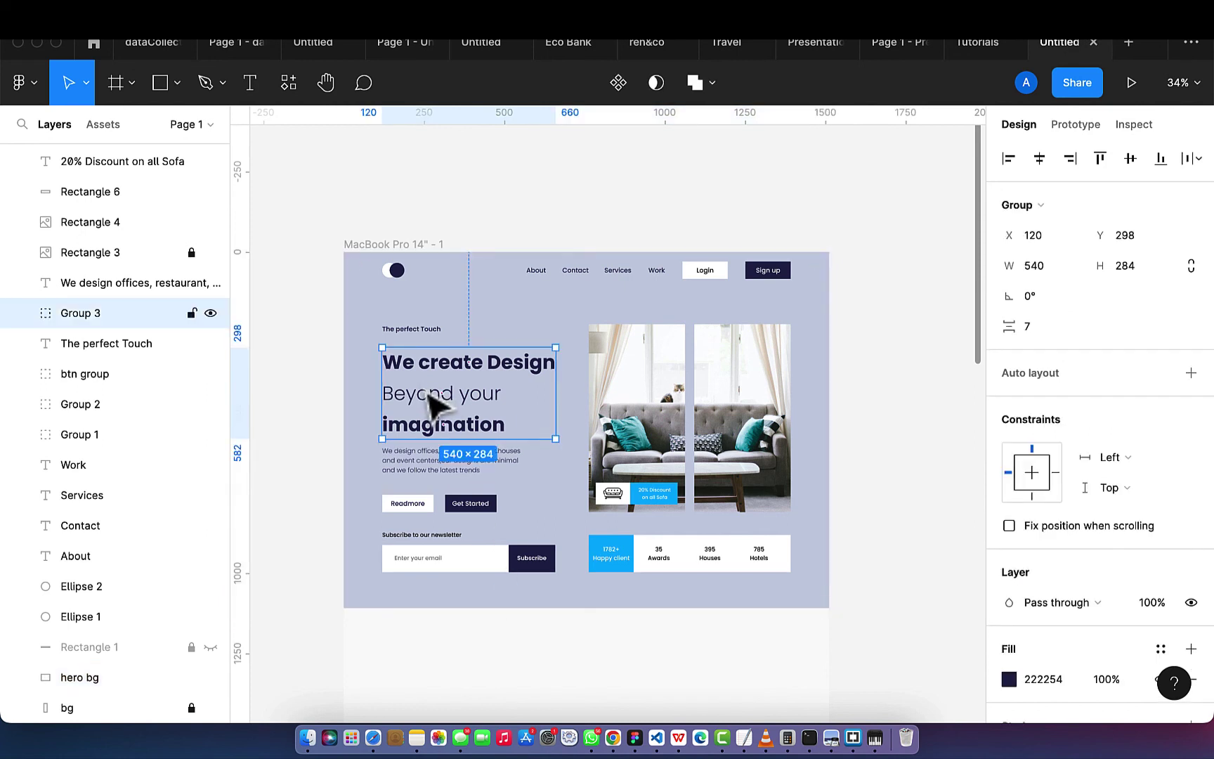
{"action": "left_click_drag", "start_coordinate": [430, 395], "coordinate": [428, 392]}
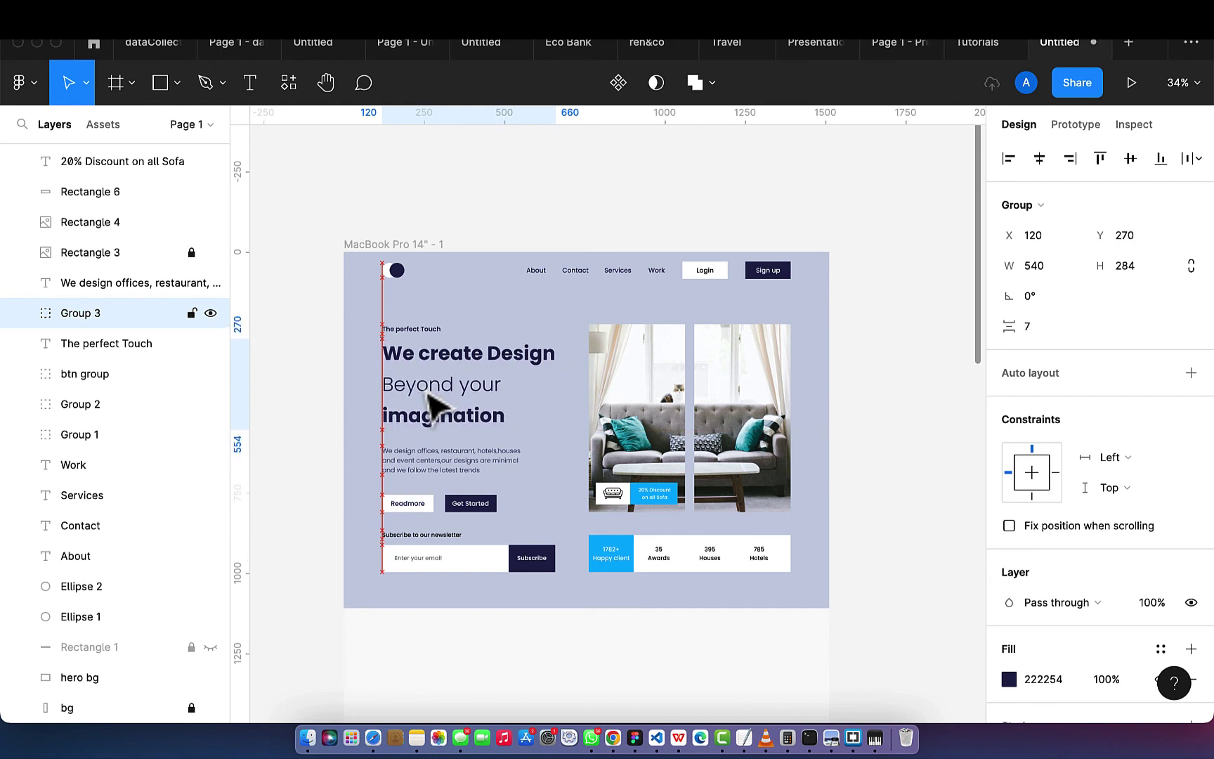
{"action": "left_click_drag", "start_coordinate": [420, 495], "coordinate": [413, 475]}
{"action": "left_click", "coordinate": [424, 502]}
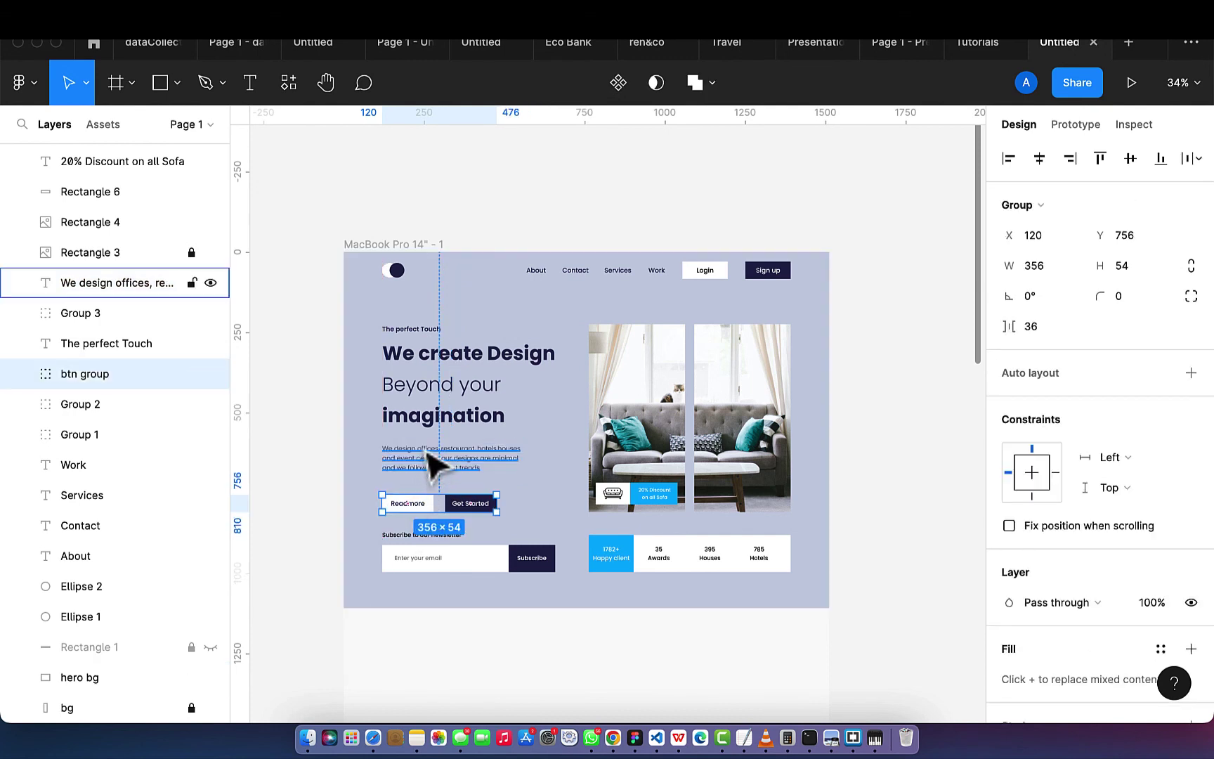
{"action": "left_click", "coordinate": [427, 462]}
- Tidy up the "The perfect Touch" label, heading group, description paragraph and button group with equal vertical spacing of 42
{"action": "left_click", "coordinate": [426, 419]}
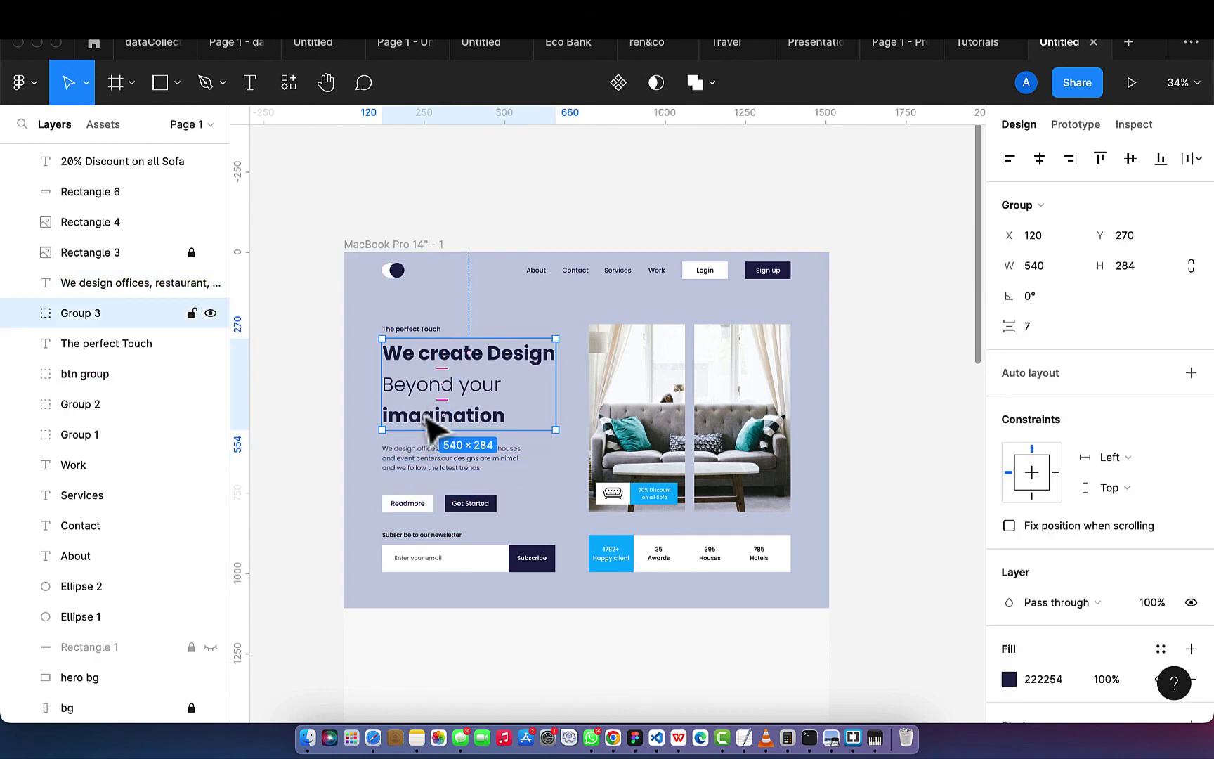
{"action": "left_click", "coordinate": [421, 343], "text": "shift"}
{"action": "left_click", "coordinate": [411, 463], "text": "shift"}
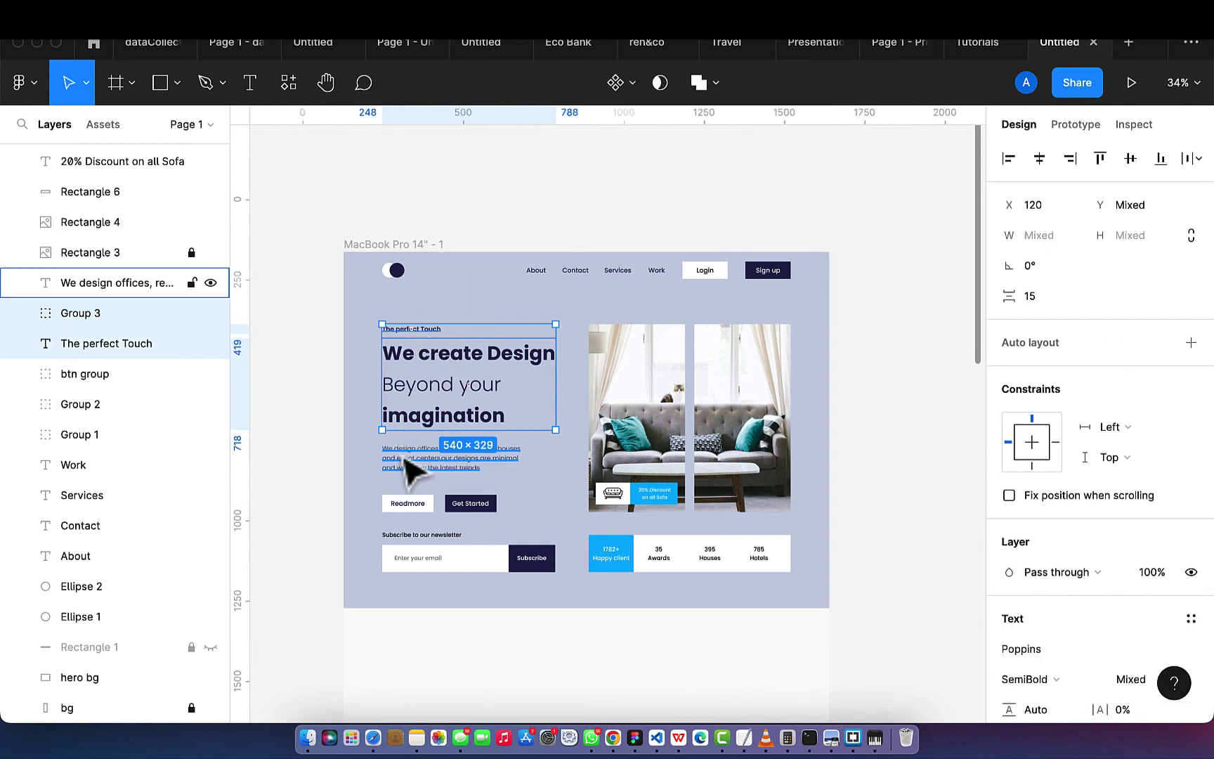
{"action": "left_click", "coordinate": [402, 503], "text": "shift"}
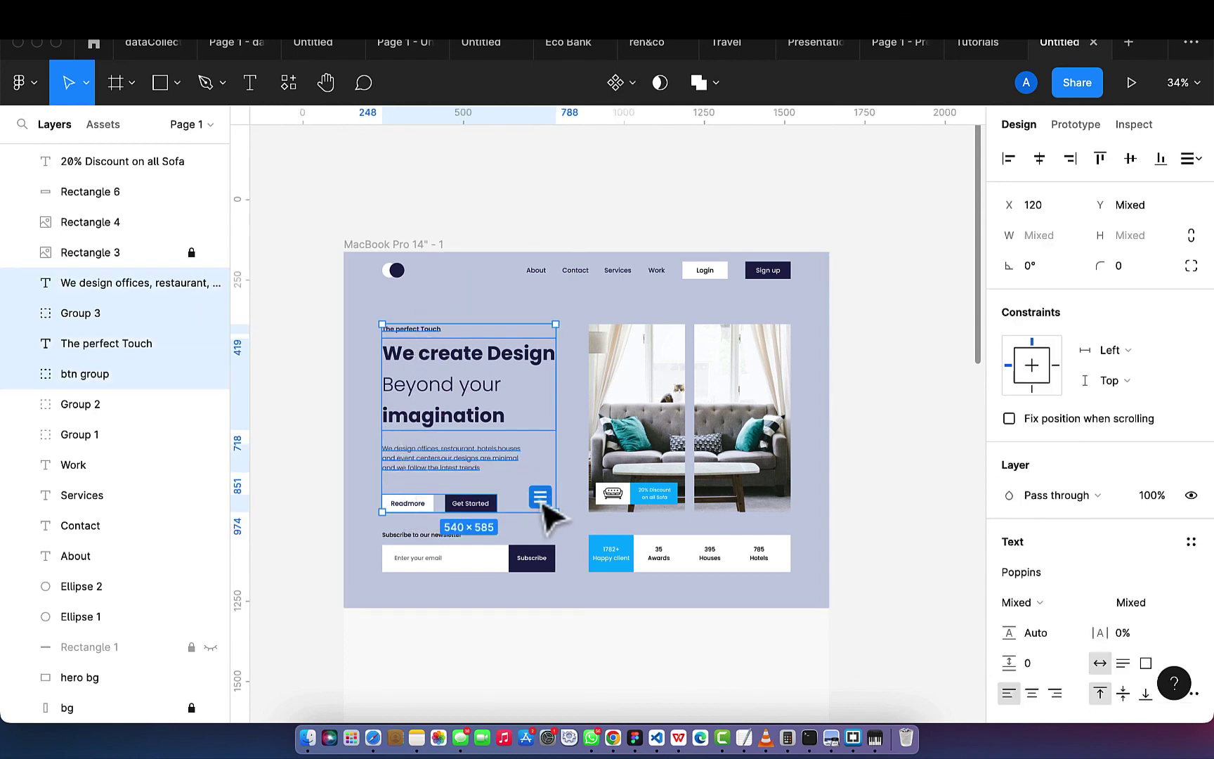
{"action": "left_click", "coordinate": [540, 496]}
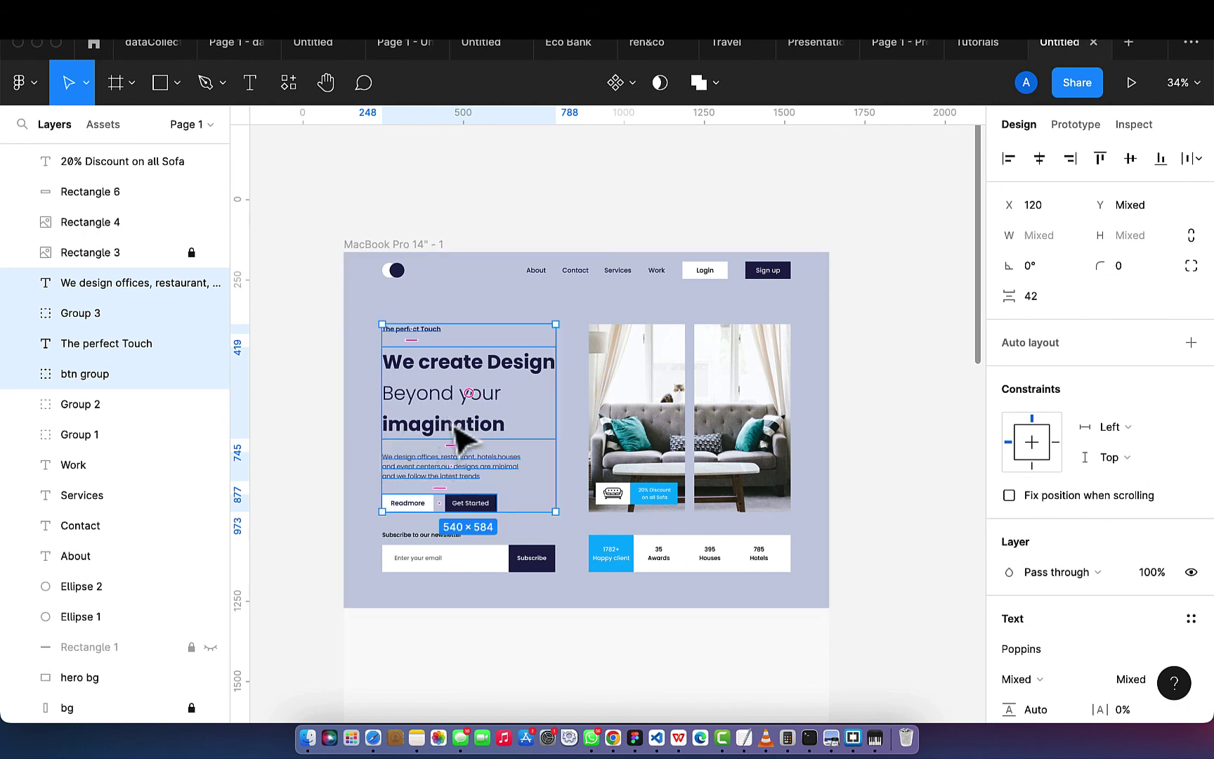
{"action": "left_click", "coordinate": [902, 461]}
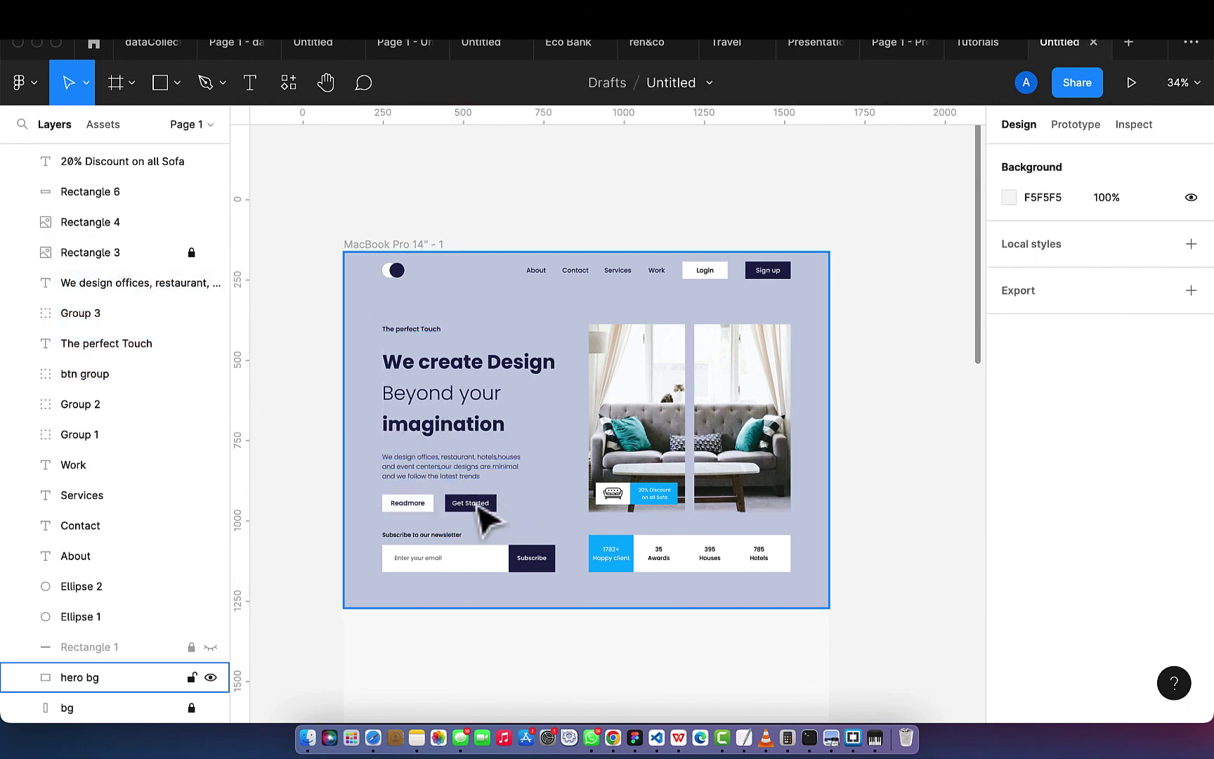
- Set the fill opacity of the "Subscribe to our newsletter" text to 50% and clear the selection
{"action": "left_click", "coordinate": [416, 536]}
{"action": "scroll", "coordinate": [419, 541], "scroll_direction": "up", "scroll_amount": 2}
{"action": "scroll", "coordinate": [420, 543], "scroll_direction": "up", "scroll_amount": 3}
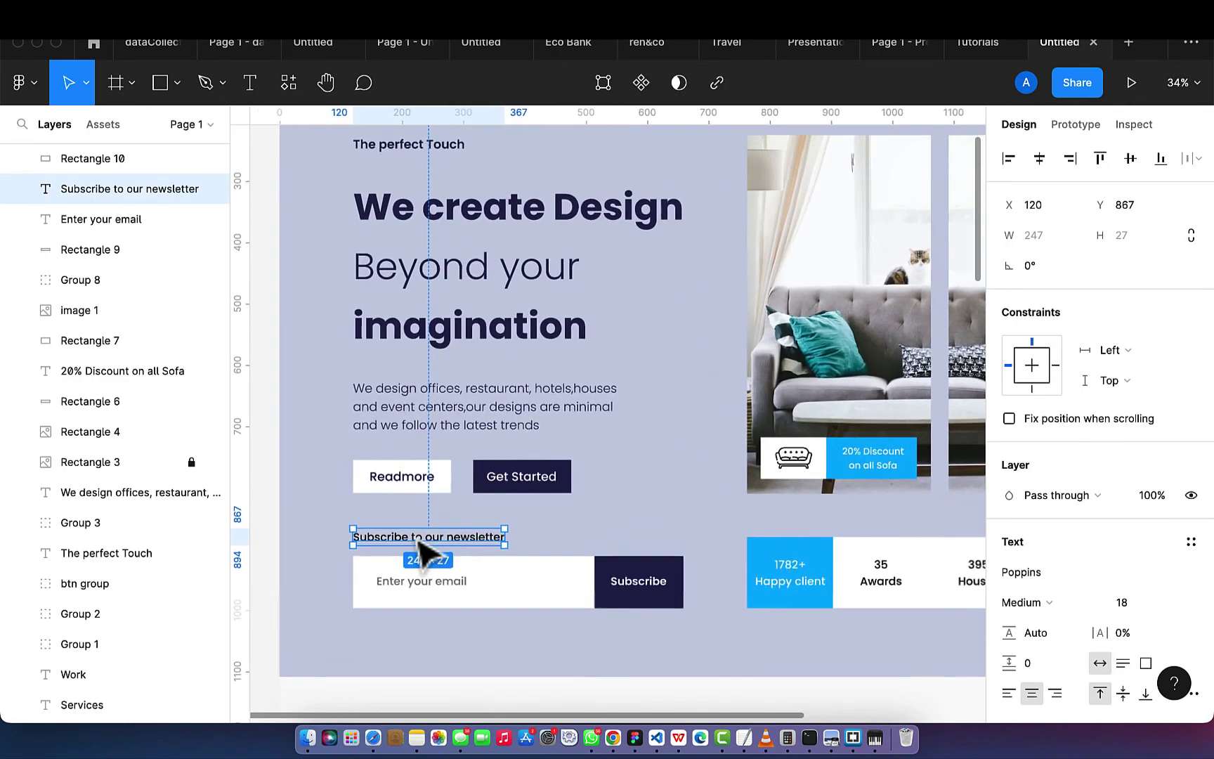
{"action": "scroll", "coordinate": [1054, 660], "scroll_direction": "down", "scroll_amount": 2}
{"action": "scroll", "coordinate": [1052, 658], "scroll_direction": "down", "scroll_amount": 1}
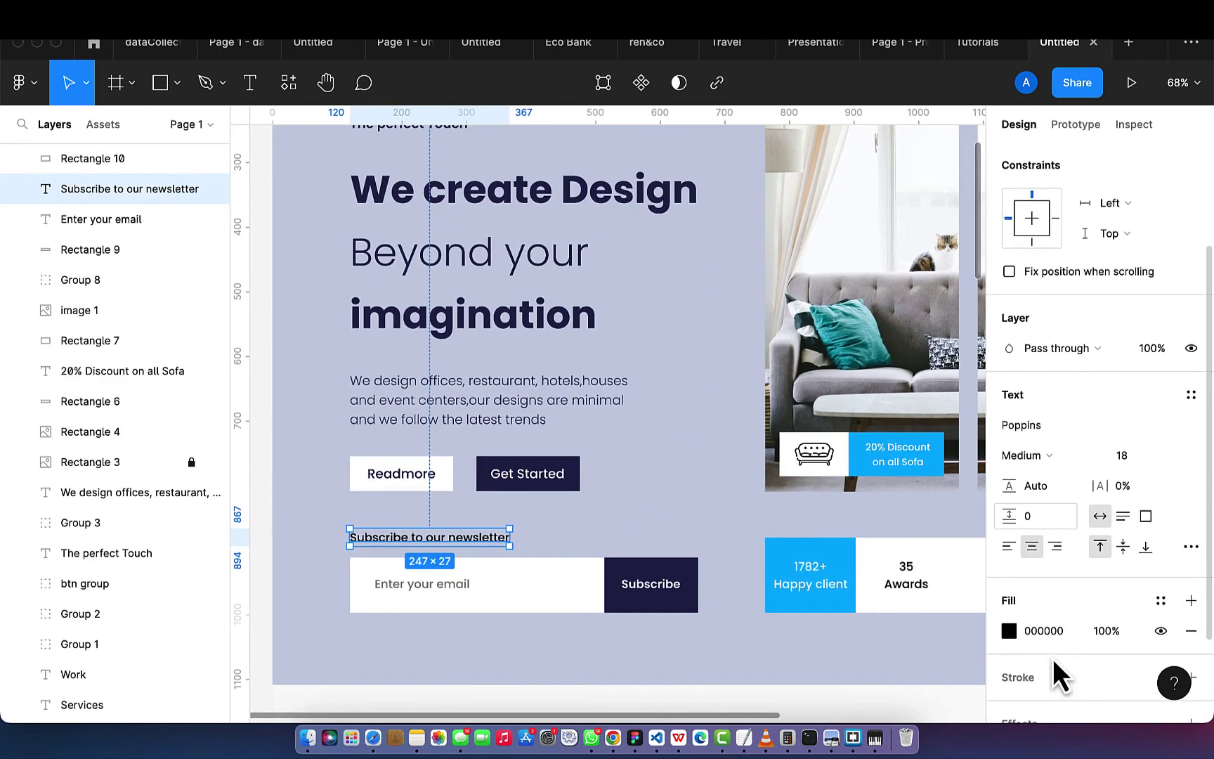
{"action": "left_click", "coordinate": [1114, 639]}
{"action": "key", "text": "BackSpace"}
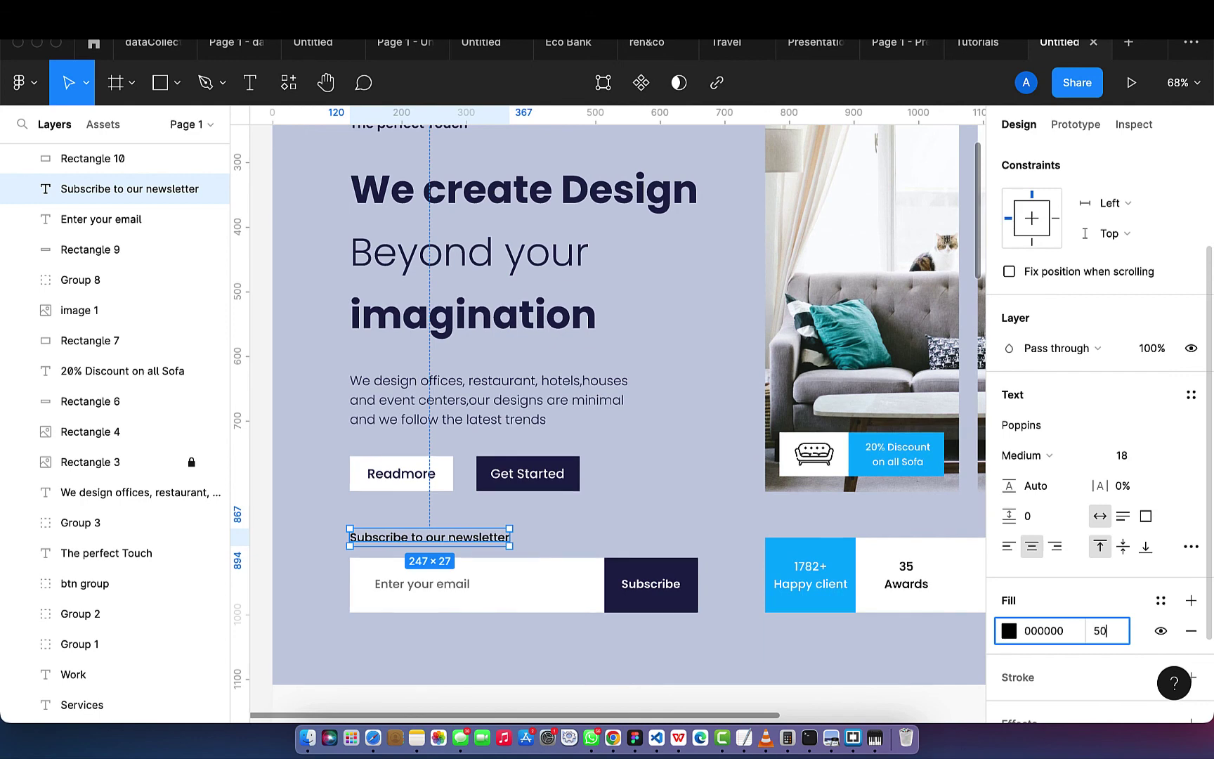
{"action": "type", "text": "50"}
{"action": "key", "text": "Return"}
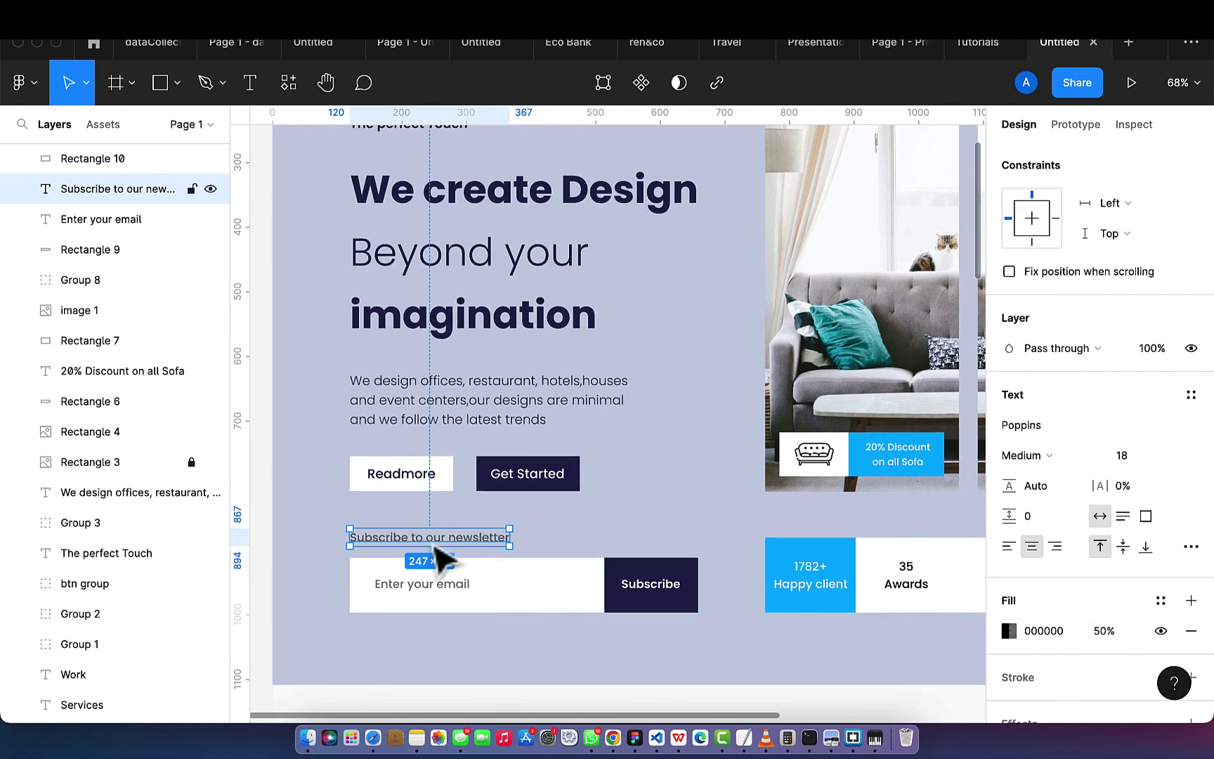
{"action": "scroll", "coordinate": [474, 588], "scroll_direction": "down", "scroll_amount": 3}
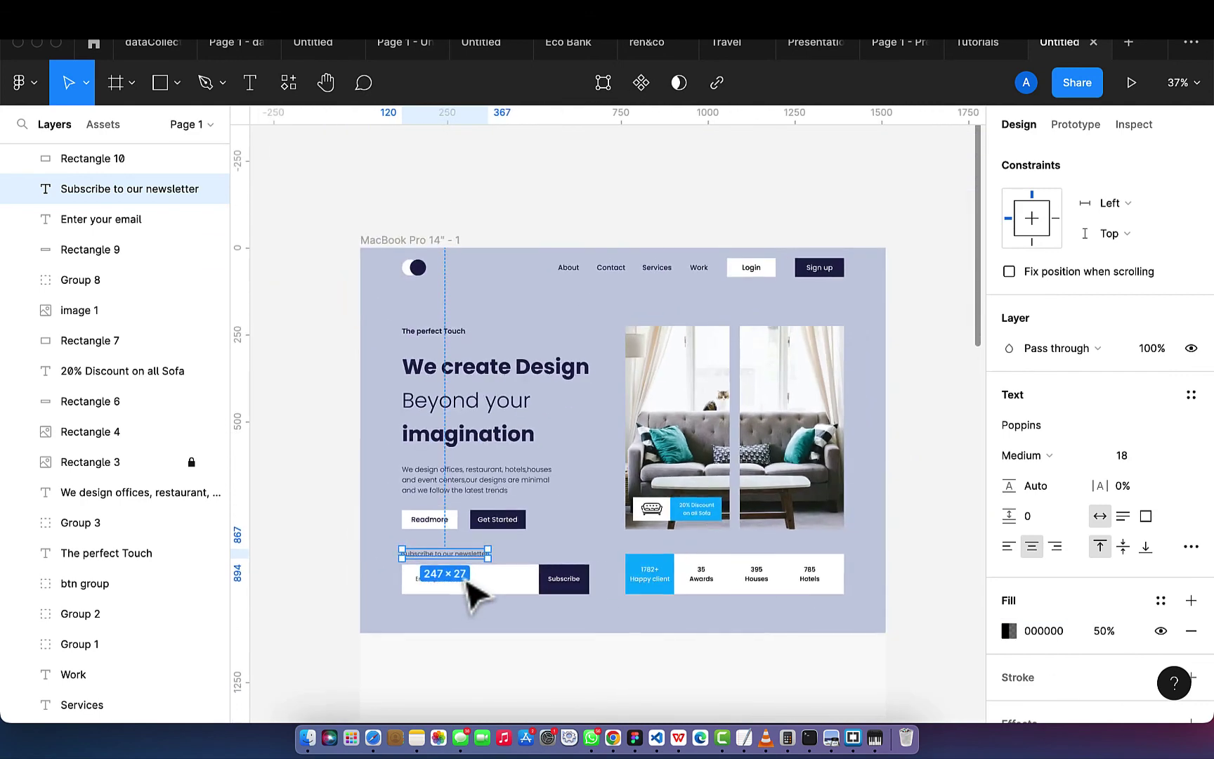
{"action": "scroll", "coordinate": [469, 590], "scroll_direction": "right", "scroll_amount": 2}
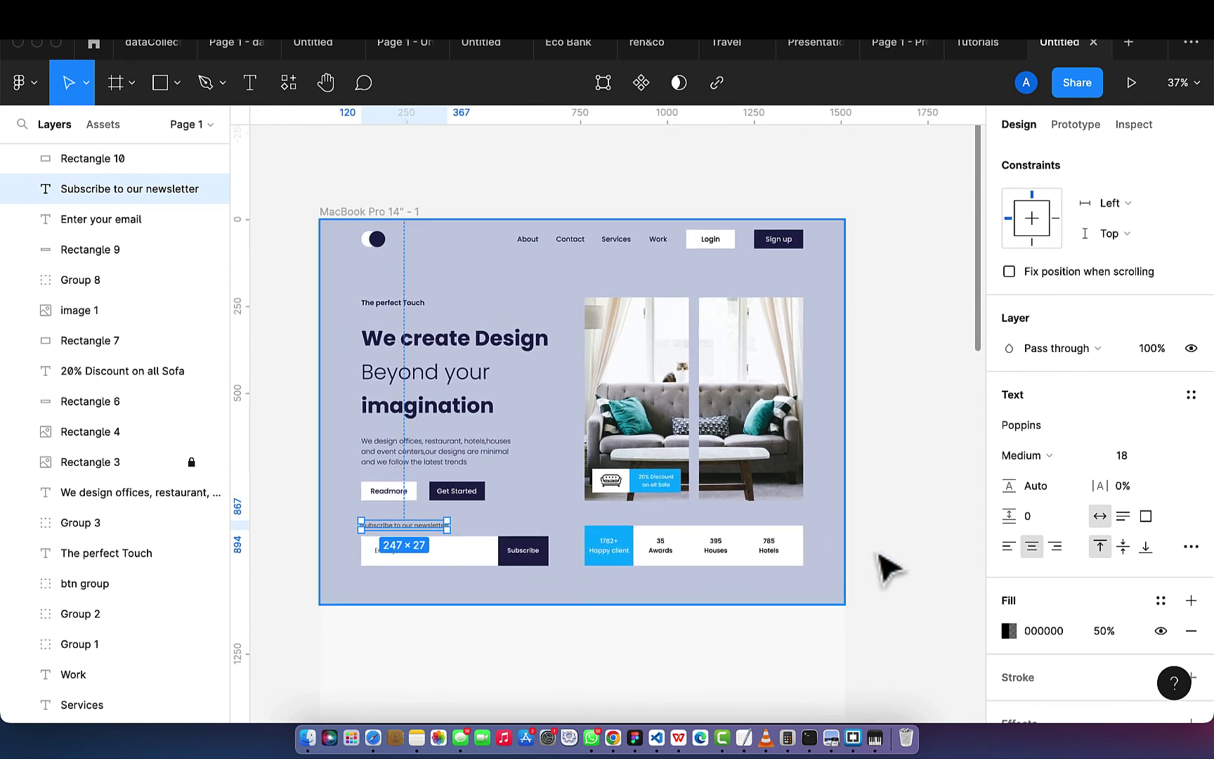
{"action": "left_click", "coordinate": [931, 548]}
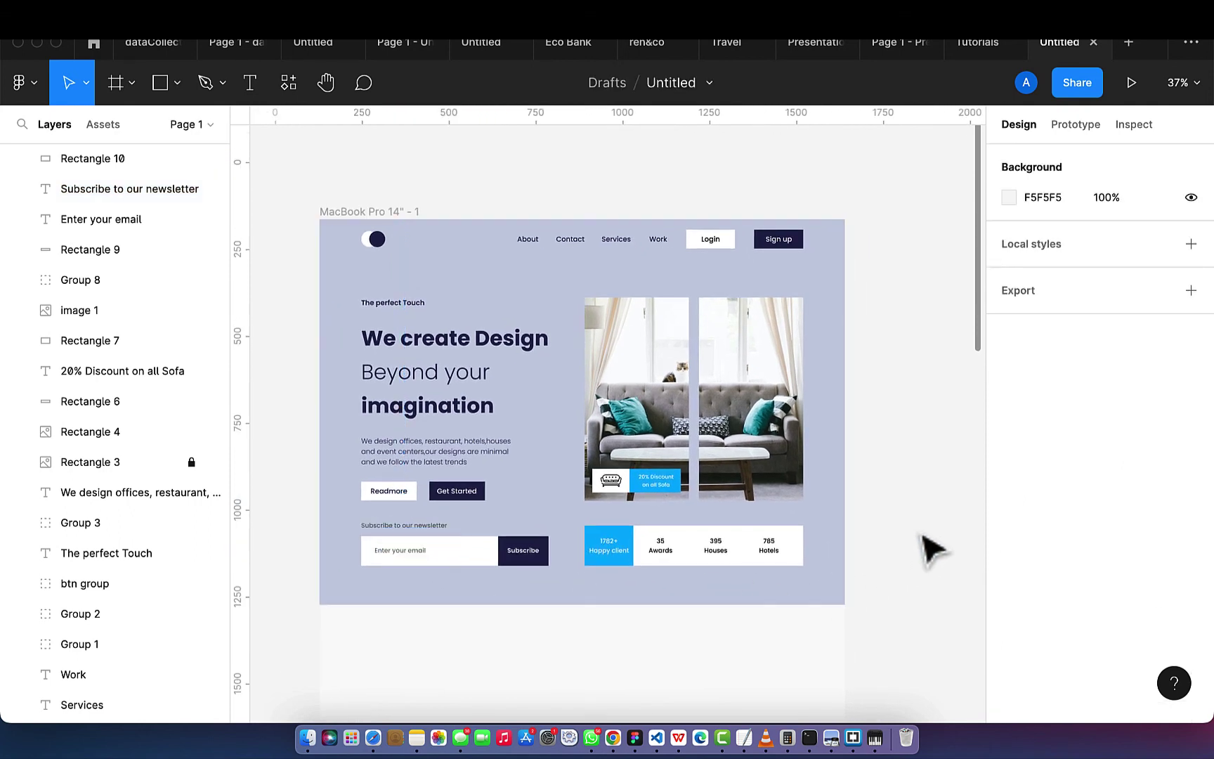
{"action": "scroll", "coordinate": [930, 549], "scroll_direction": "down", "scroll_amount": 5}
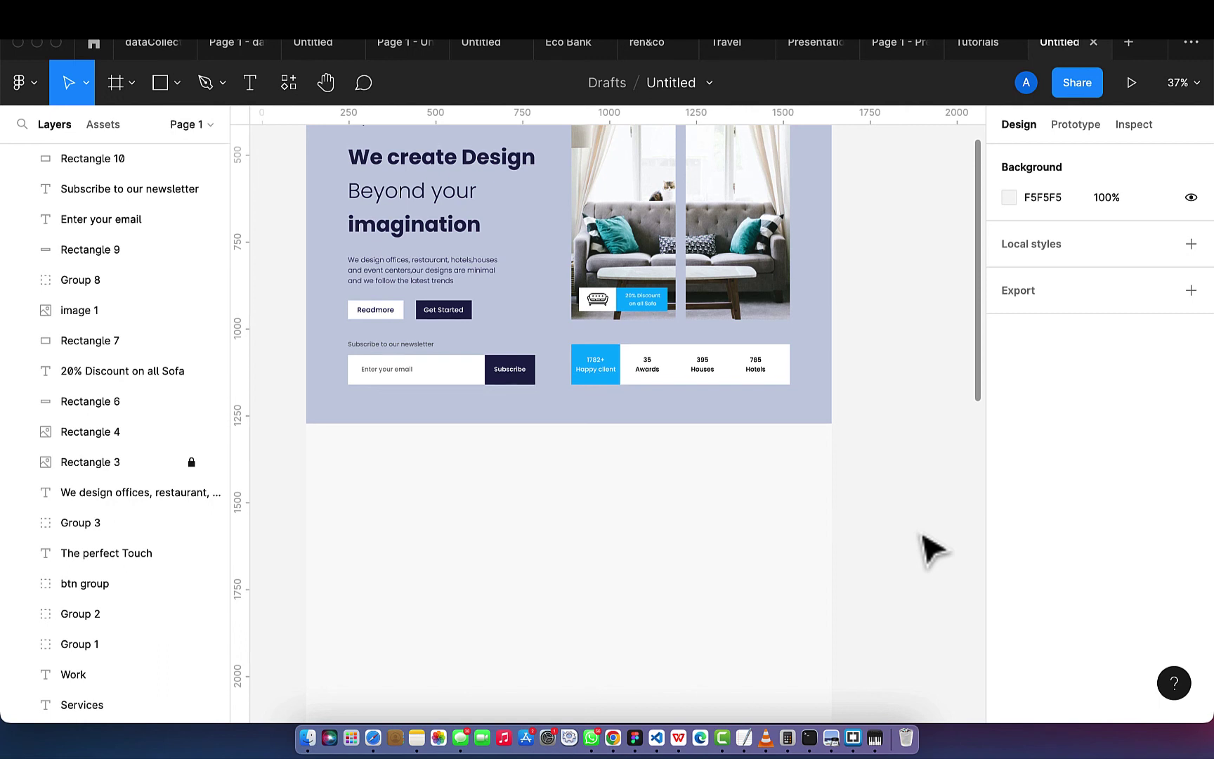
{"action": "scroll", "coordinate": [931, 549], "scroll_direction": "up", "scroll_amount": 3}
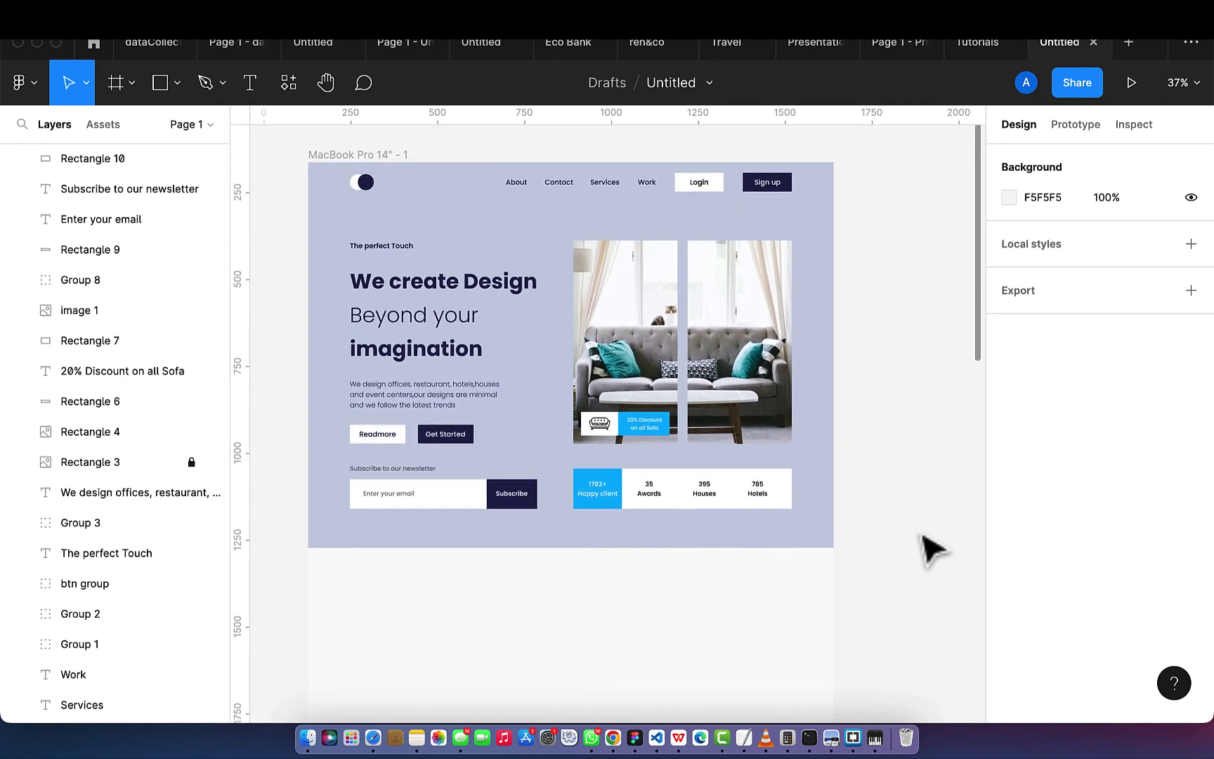